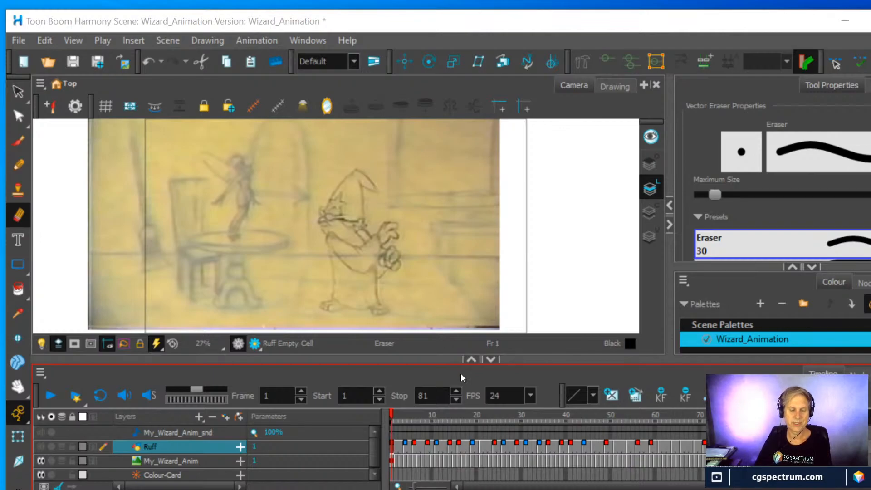
Turn on looped playback and play through the pencil reference animation
{"action": "left_click", "coordinate": [100, 396]}
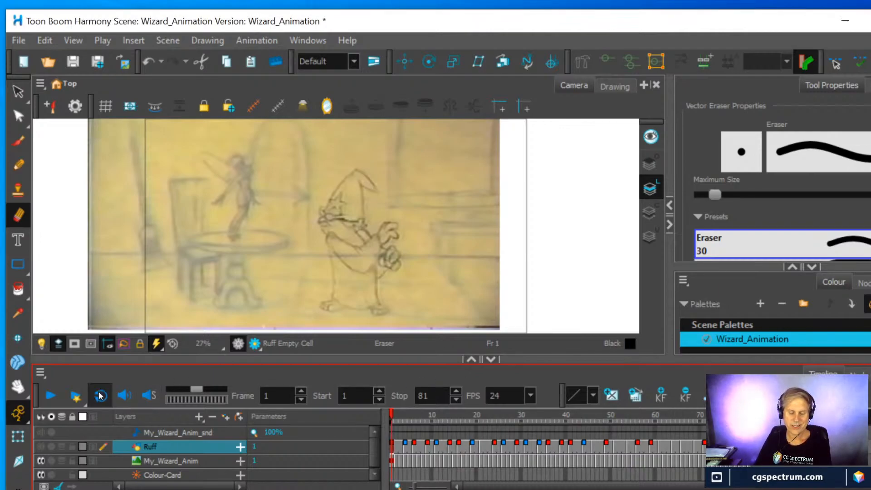
{"action": "left_click", "coordinate": [49, 396]}
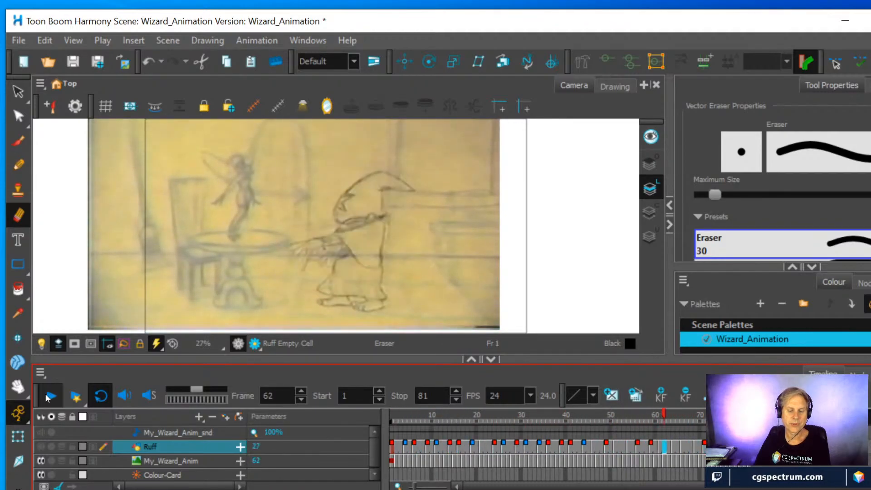
{"action": "left_click", "coordinate": [48, 397]}
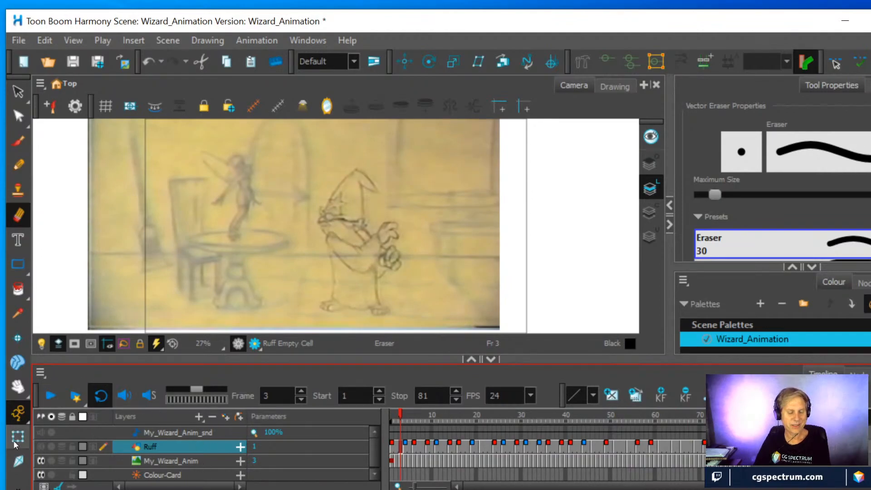
Play the rough animation alone from frame 1, with the Ruff layer shown and the My_Wizard_Anim layer hidden
{"action": "left_click", "coordinate": [39, 446]}
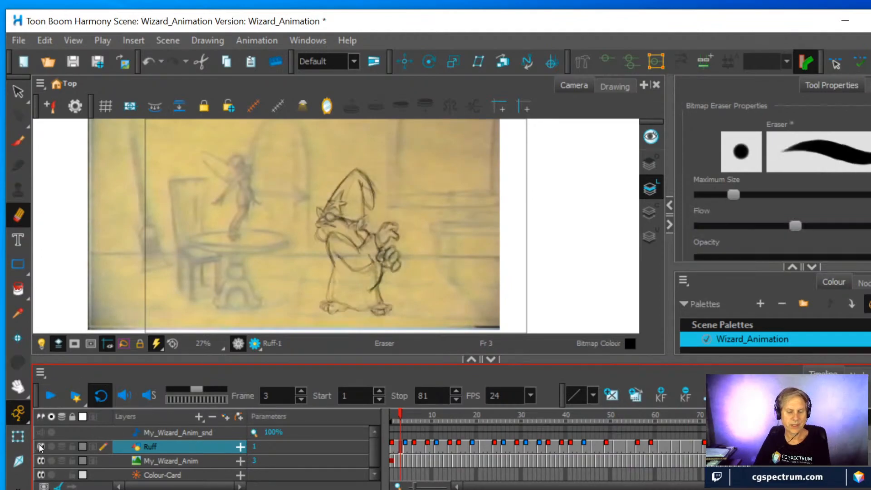
{"action": "left_click", "coordinate": [41, 460]}
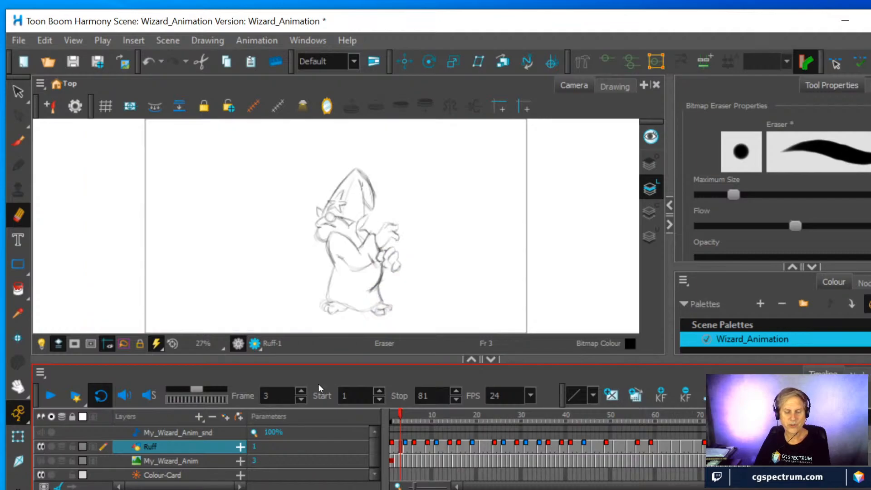
{"action": "left_click", "coordinate": [393, 414]}
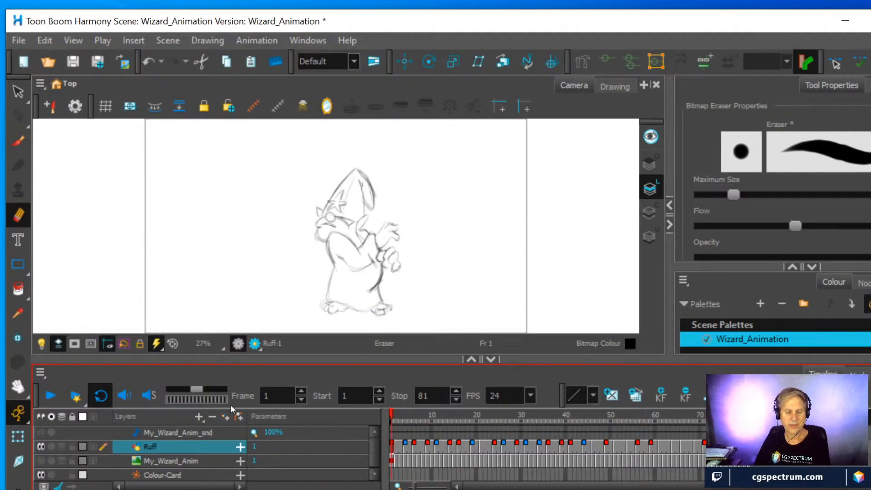
{"action": "left_click", "coordinate": [50, 398]}
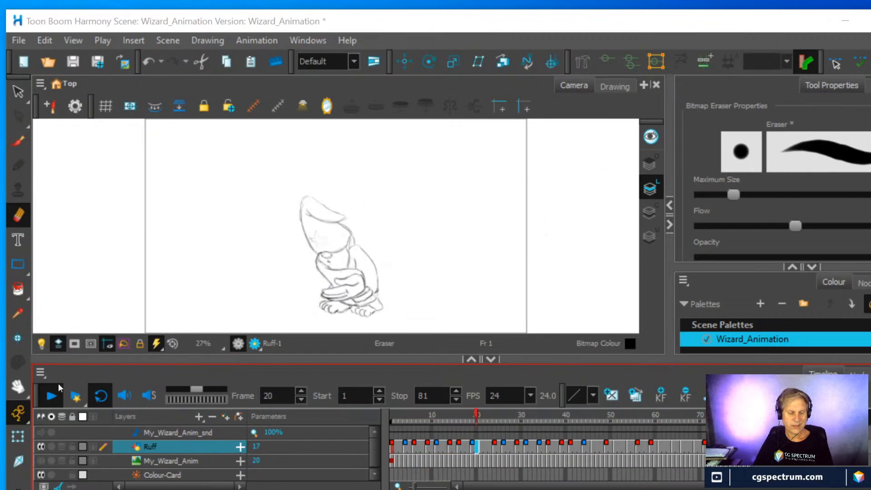
{"action": "left_click", "coordinate": [274, 382]}
Turn on onion skin at frame 6 and extend its range of following drawings to about frame 17
{"action": "mouse_move", "coordinate": [553, 415]}
{"action": "left_mouse_down"}
{"action": "mouse_move", "coordinate": [368, 419]}
{"action": "mouse_move", "coordinate": [453, 423]}
{"action": "mouse_move", "coordinate": [401, 429]}
{"action": "mouse_move", "coordinate": [412, 430]}
{"action": "left_mouse_up"}
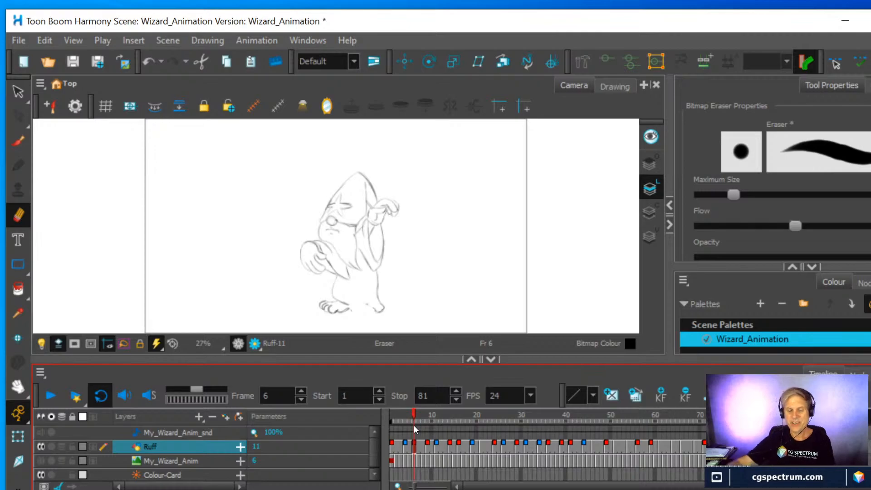
{"action": "scroll", "coordinate": [382, 249], "scroll_direction": "up", "scroll_amount": 2}
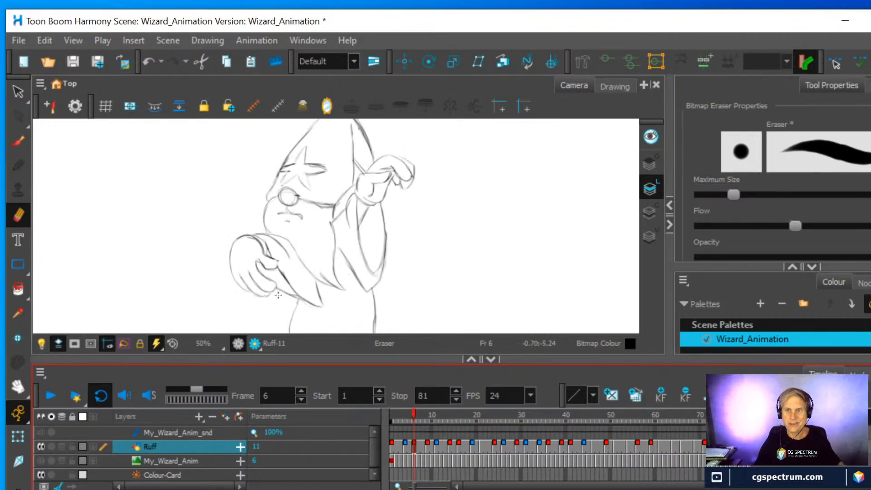
{"action": "key", "text": "space"}
{"action": "mouse_move", "coordinate": [412, 273]}
{"action": "left_mouse_down"}
{"action": "mouse_move", "coordinate": [432, 231]}
{"action": "mouse_move", "coordinate": [438, 156]}
{"action": "left_mouse_up"}
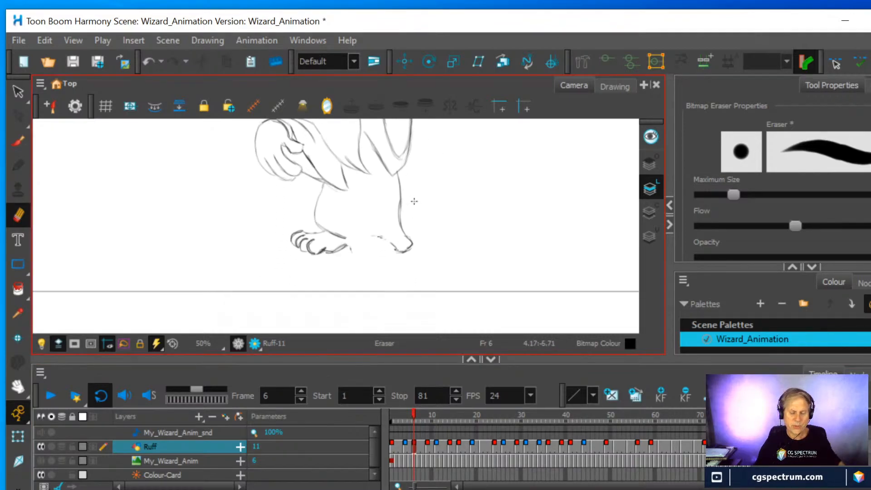
{"action": "scroll", "coordinate": [414, 201], "scroll_direction": "up", "scroll_amount": 1}
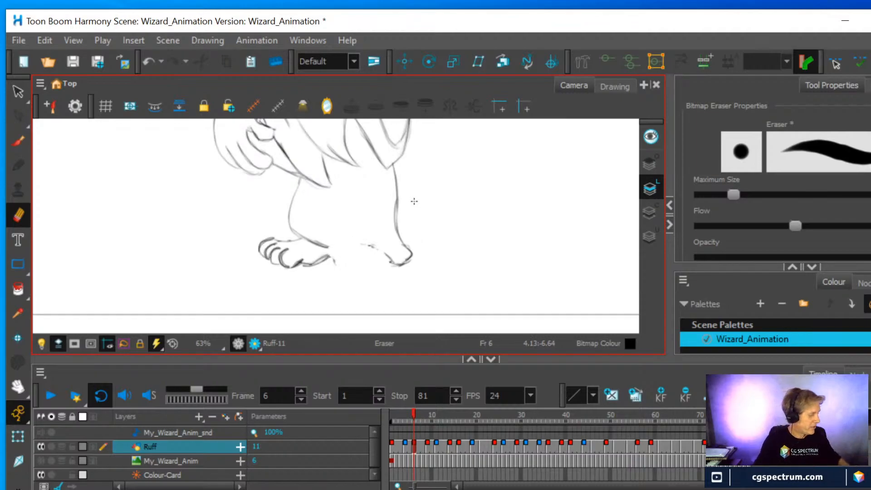
{"action": "key", "text": "alt+o"}
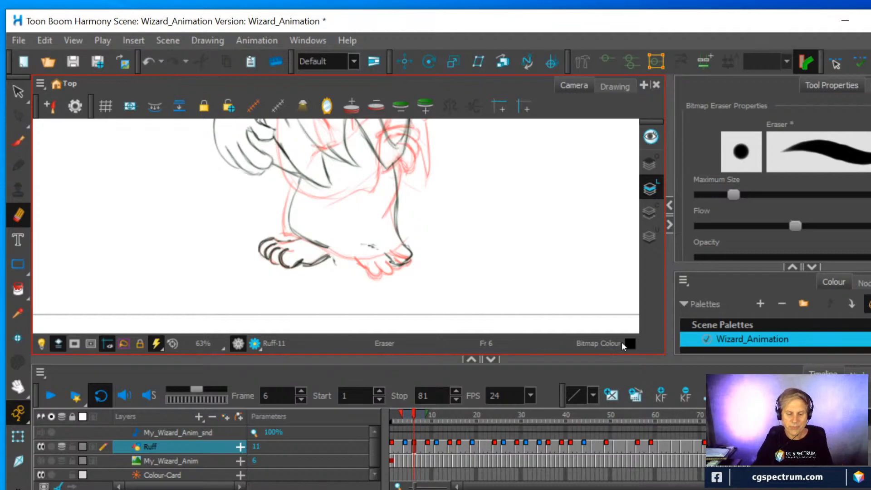
{"action": "left_click_drag", "start_coordinate": [430, 416], "coordinate": [462, 420]}
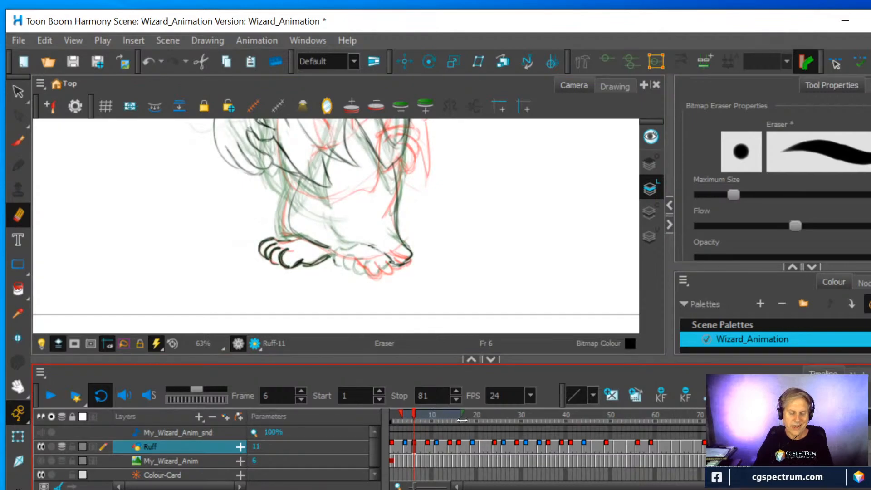
Draw the missing toes of the wizard's incomplete foot on frame 6 with the Fine Pencil brush, using the neighbouring drawings as a guide
{"action": "left_click", "coordinate": [27, 149]}
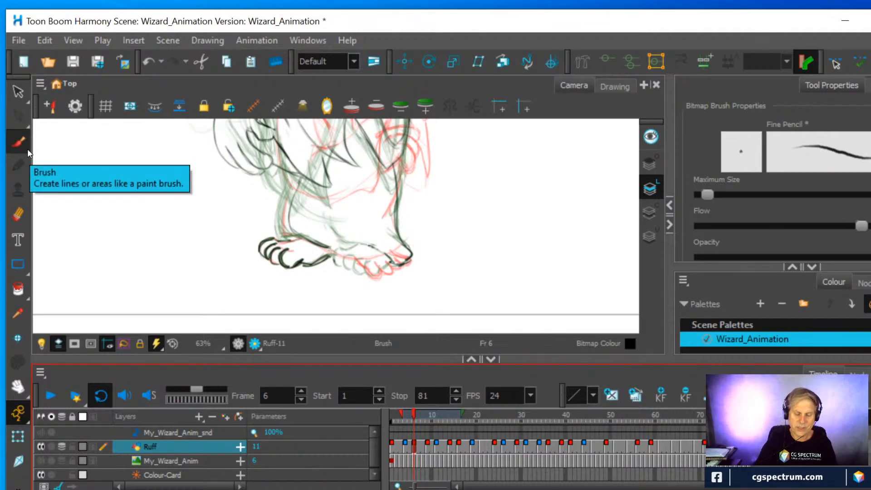
{"action": "left_click", "coordinate": [406, 446]}
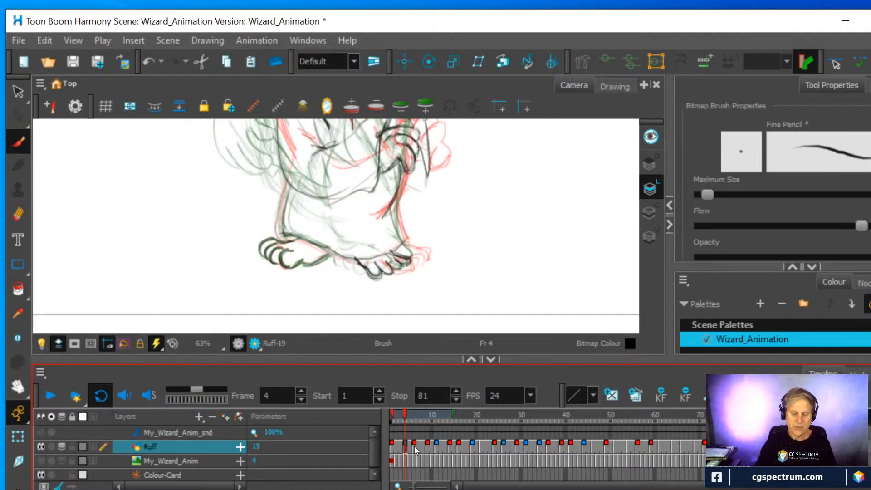
{"action": "left_click", "coordinate": [414, 446]}
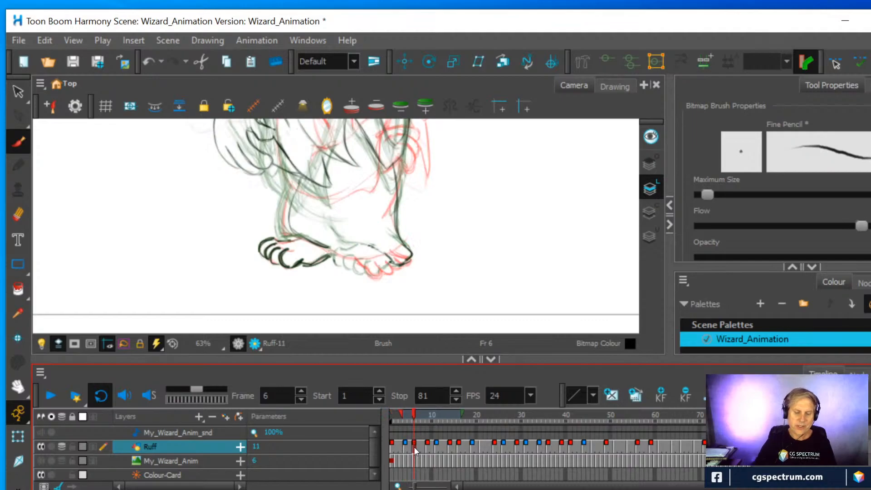
{"action": "left_click", "coordinate": [361, 256]}
{"action": "left_click_drag", "start_coordinate": [352, 254], "coordinate": [361, 263]}
{"action": "left_click", "coordinate": [18, 214]}
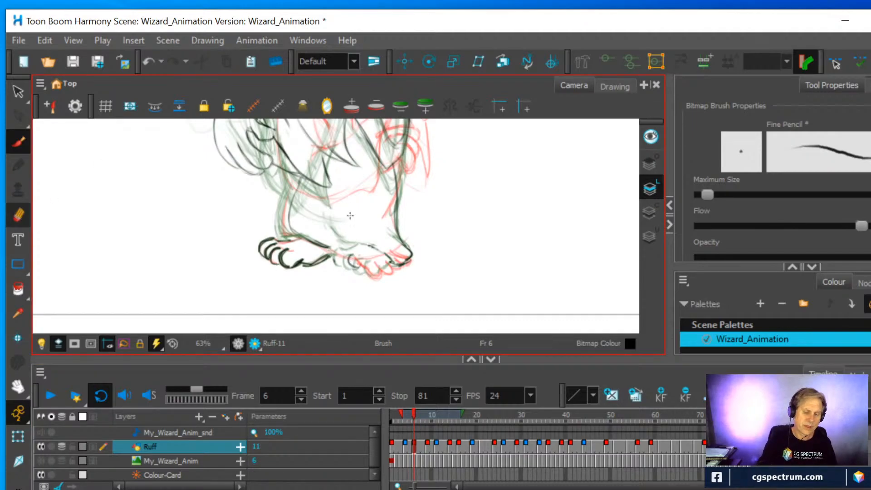
{"action": "left_click", "coordinate": [19, 140]}
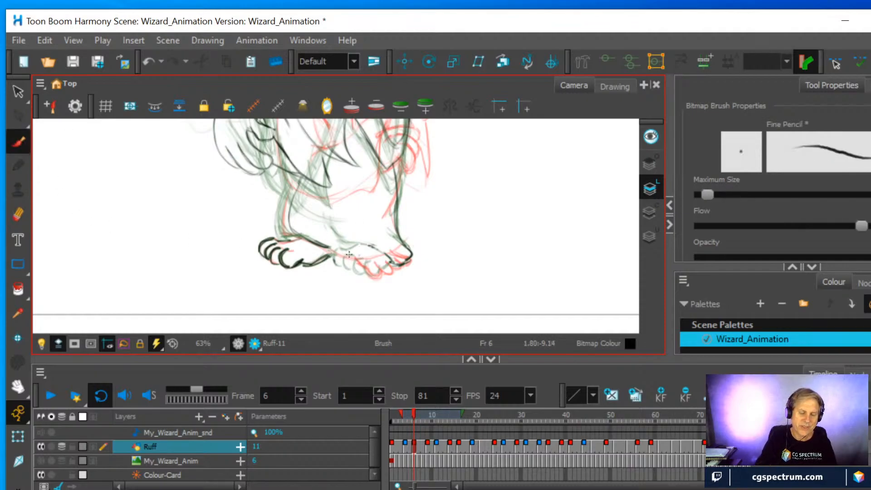
{"action": "mouse_move", "coordinate": [352, 257]}
{"action": "left_mouse_down"}
{"action": "mouse_move", "coordinate": [363, 278]}
{"action": "mouse_move", "coordinate": [366, 263]}
{"action": "mouse_move", "coordinate": [364, 280]}
{"action": "mouse_move", "coordinate": [381, 272]}
{"action": "mouse_move", "coordinate": [377, 262]}
{"action": "mouse_move", "coordinate": [400, 269]}
{"action": "mouse_move", "coordinate": [396, 258]}
{"action": "left_mouse_up"}
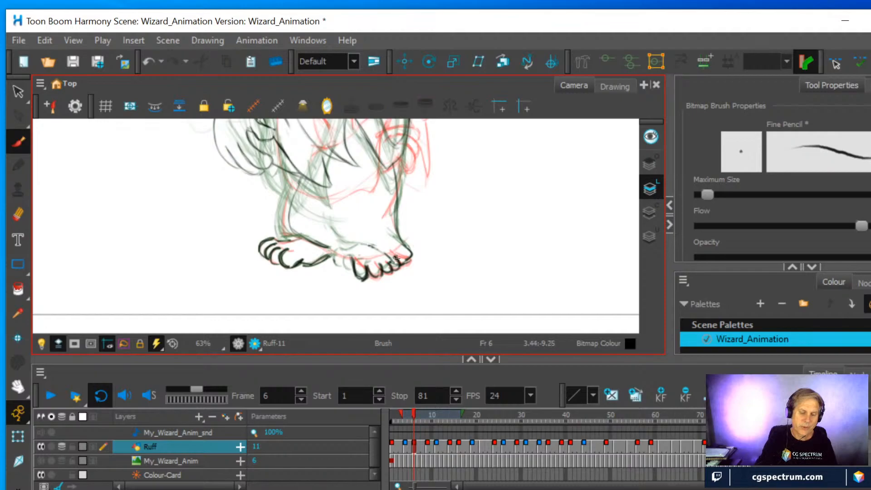
Draw the robe's hem line across the top of the new toes and reinforce the line down to the heel
{"action": "mouse_move", "coordinate": [330, 247]}
{"action": "left_mouse_down"}
{"action": "mouse_move", "coordinate": [380, 248]}
{"action": "mouse_move", "coordinate": [406, 233]}
{"action": "mouse_move", "coordinate": [340, 254]}
{"action": "mouse_move", "coordinate": [406, 242]}
{"action": "left_mouse_up"}
{"action": "left_click_drag", "start_coordinate": [347, 254], "coordinate": [364, 260]}
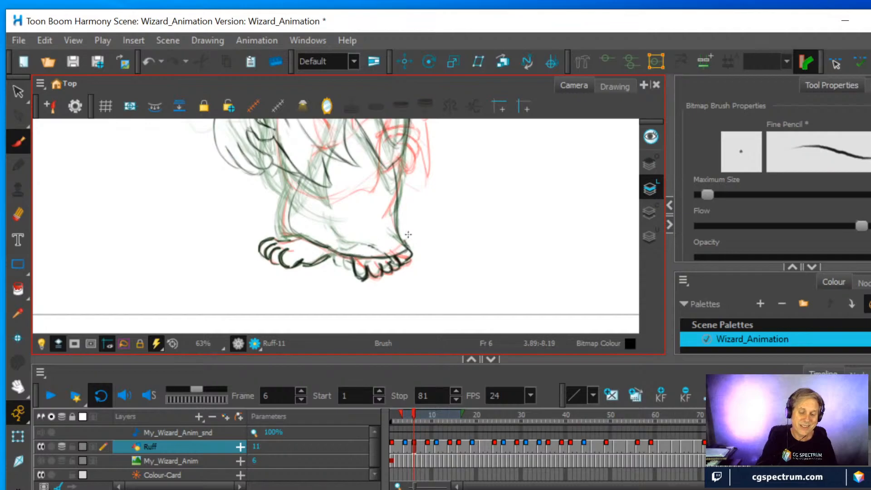
{"action": "left_click_drag", "start_coordinate": [398, 234], "coordinate": [411, 253]}
Erase the stray lines between the hem and the heel on frame 6 and redraw the heel and robe edge
{"action": "key", "text": "alt+e"}
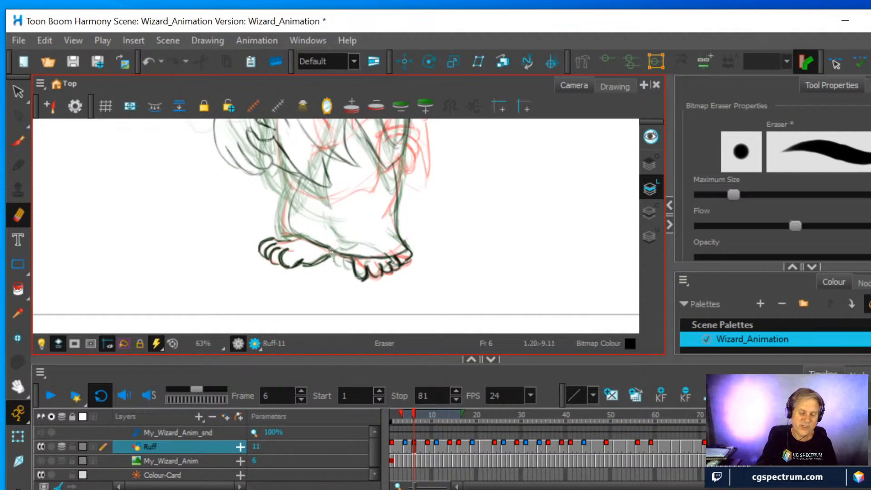
{"action": "left_click_drag", "start_coordinate": [381, 243], "coordinate": [403, 257]}
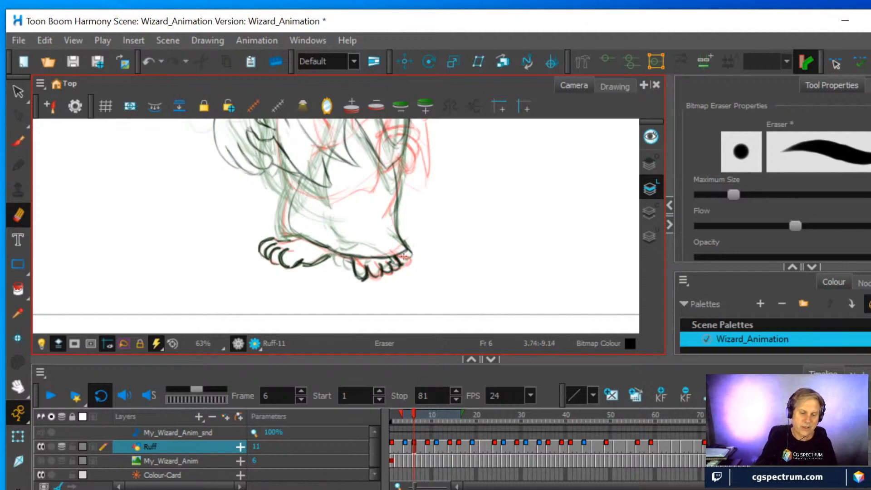
{"action": "left_click", "coordinate": [18, 141]}
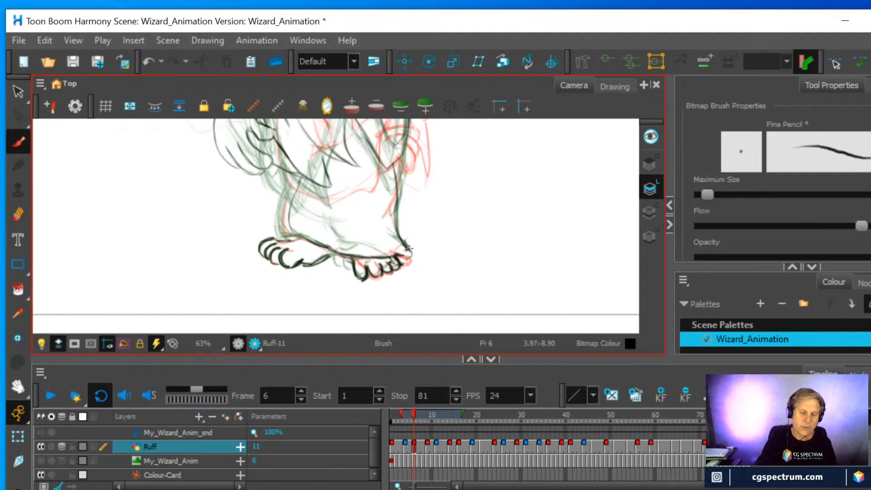
{"action": "mouse_move", "coordinate": [398, 233]}
{"action": "left_mouse_down"}
{"action": "mouse_move", "coordinate": [404, 262]}
{"action": "mouse_move", "coordinate": [411, 252]}
{"action": "mouse_move", "coordinate": [401, 178]}
{"action": "left_mouse_up"}
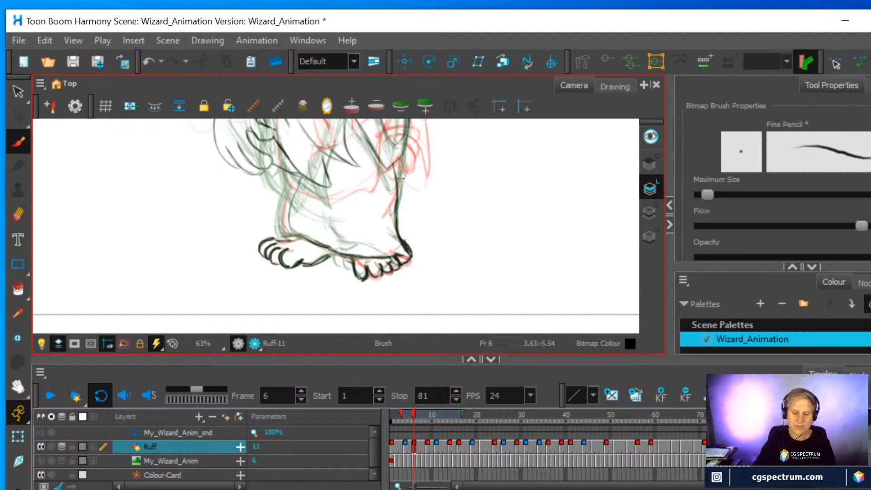
Draw the missing toes and the upper foot line on the frame 9 drawing, following the onion-skinned feet
{"action": "left_click", "coordinate": [429, 449]}
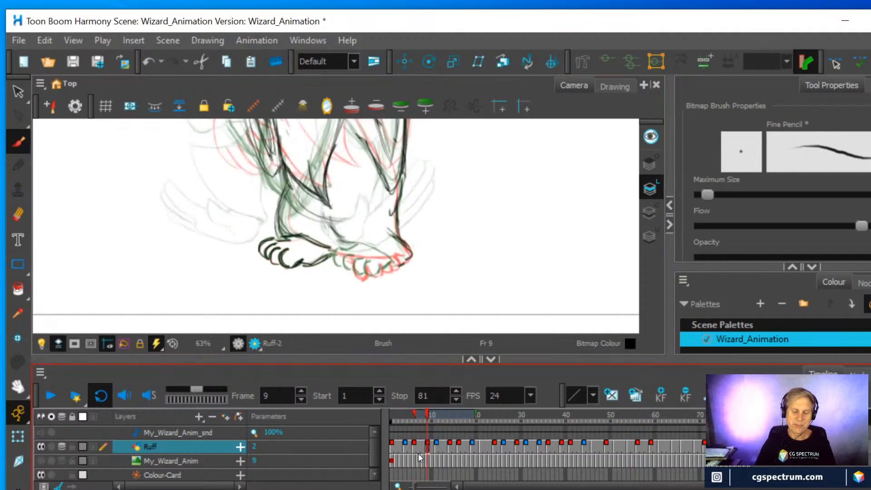
{"action": "left_click", "coordinate": [415, 446]}
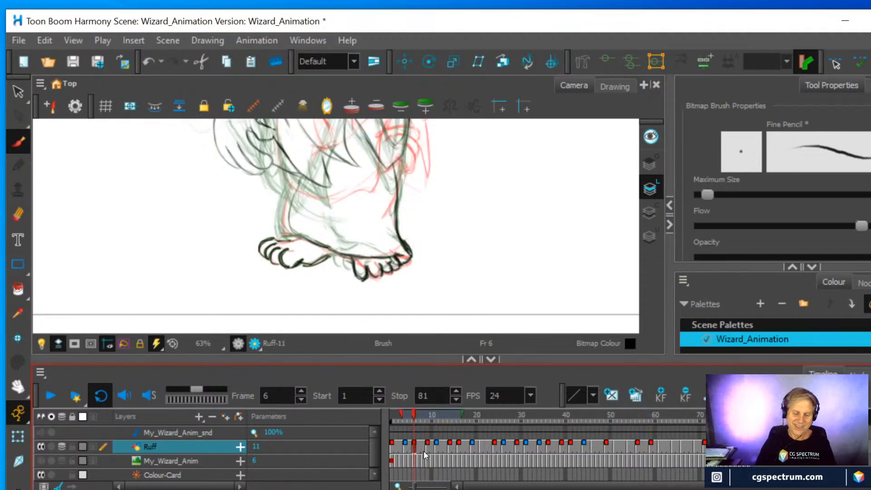
{"action": "left_click", "coordinate": [428, 448]}
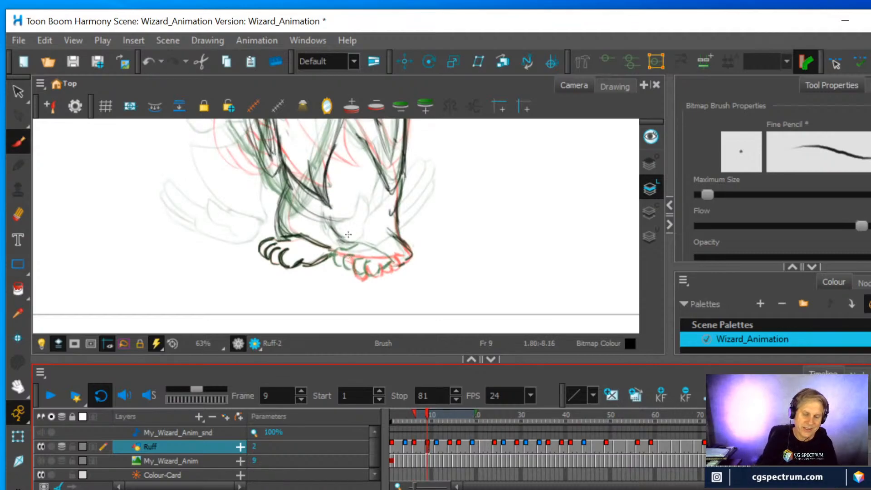
{"action": "mouse_move", "coordinate": [345, 258]}
{"action": "left_mouse_down"}
{"action": "mouse_move", "coordinate": [339, 273]}
{"action": "mouse_move", "coordinate": [350, 260]}
{"action": "mouse_move", "coordinate": [359, 275]}
{"action": "mouse_move", "coordinate": [385, 273]}
{"action": "left_mouse_up"}
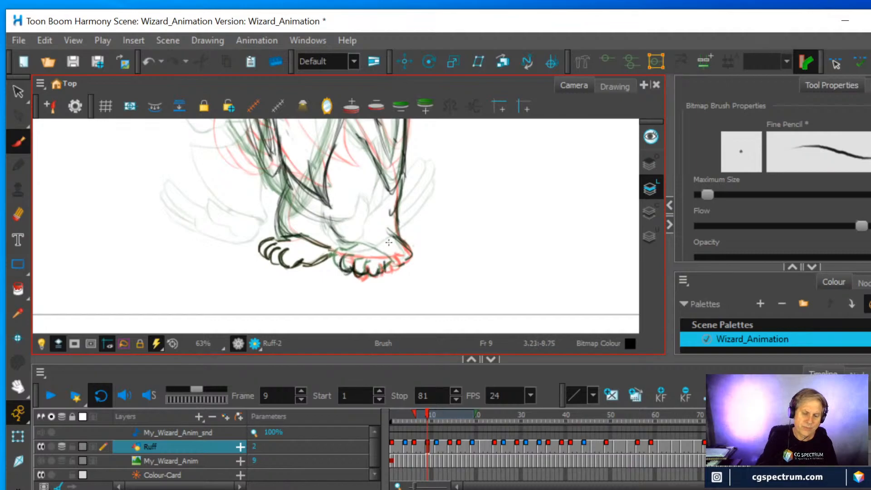
{"action": "left_click_drag", "start_coordinate": [338, 248], "coordinate": [412, 255]}
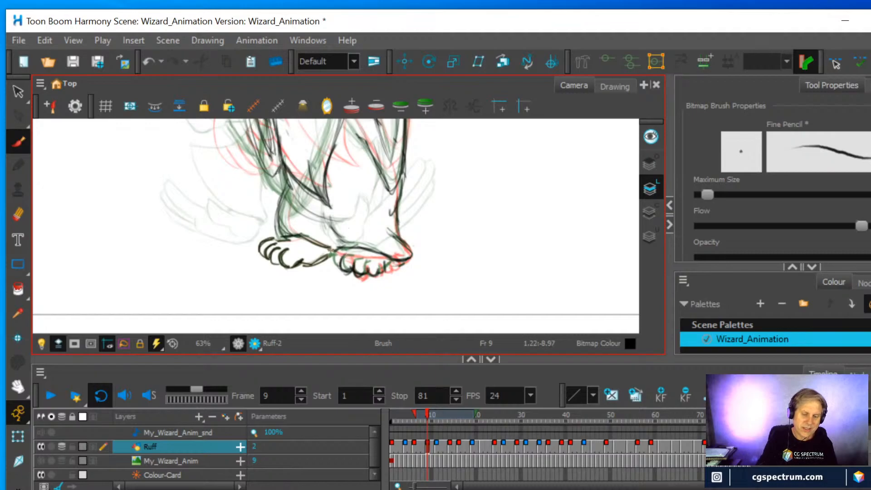
{"action": "mouse_move", "coordinate": [346, 254]}
{"action": "left_mouse_down"}
{"action": "mouse_move", "coordinate": [373, 262]}
{"action": "mouse_move", "coordinate": [368, 269]}
{"action": "mouse_move", "coordinate": [377, 265]}
{"action": "mouse_move", "coordinate": [388, 275]}
{"action": "mouse_move", "coordinate": [376, 264]}
{"action": "mouse_move", "coordinate": [372, 272]}
{"action": "mouse_move", "coordinate": [379, 254]}
{"action": "left_mouse_up"}
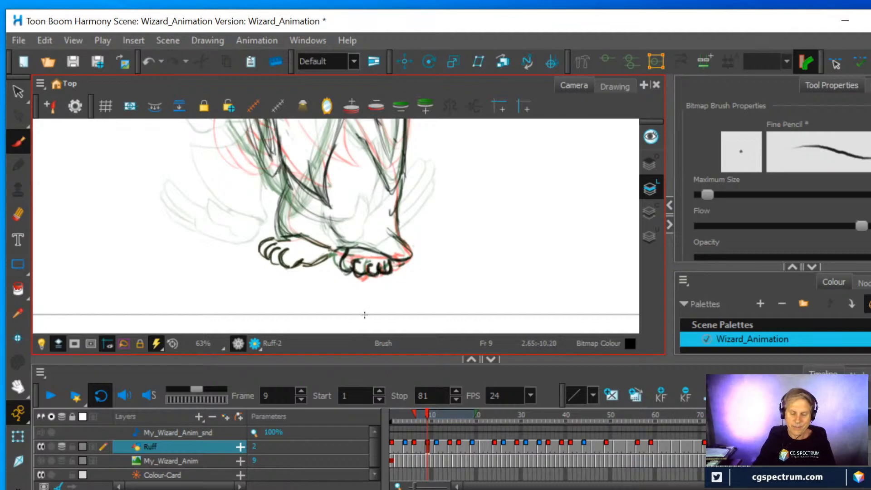
Turn off onion skin and play the rough animation from frame 1 to check the redrawn feet
{"action": "left_click", "coordinate": [439, 452]}
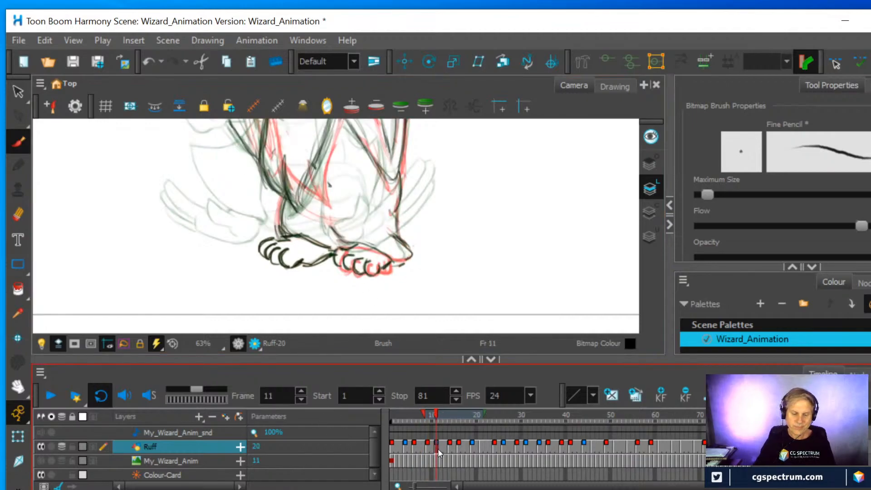
{"action": "mouse_move", "coordinate": [434, 415]}
{"action": "left_mouse_down"}
{"action": "mouse_move", "coordinate": [396, 419]}
{"action": "mouse_move", "coordinate": [450, 417]}
{"action": "mouse_move", "coordinate": [379, 424]}
{"action": "mouse_move", "coordinate": [459, 409]}
{"action": "mouse_move", "coordinate": [385, 432]}
{"action": "left_mouse_up"}
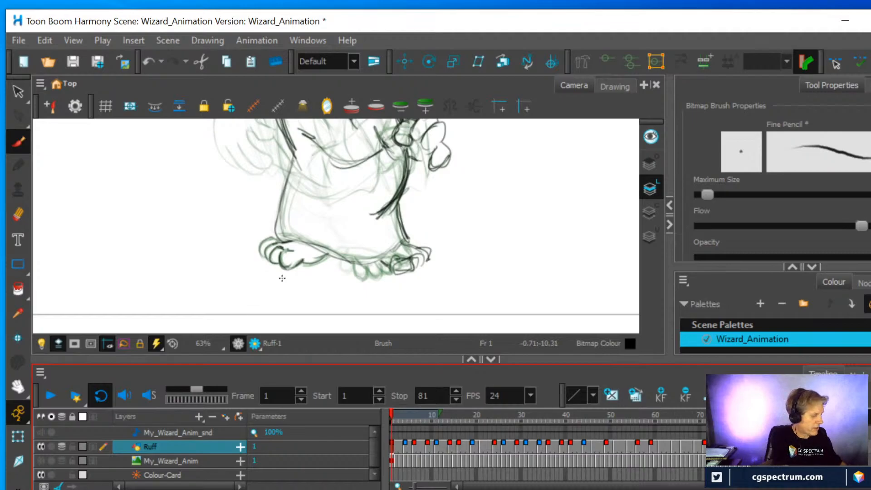
{"action": "key", "text": "alt+o"}
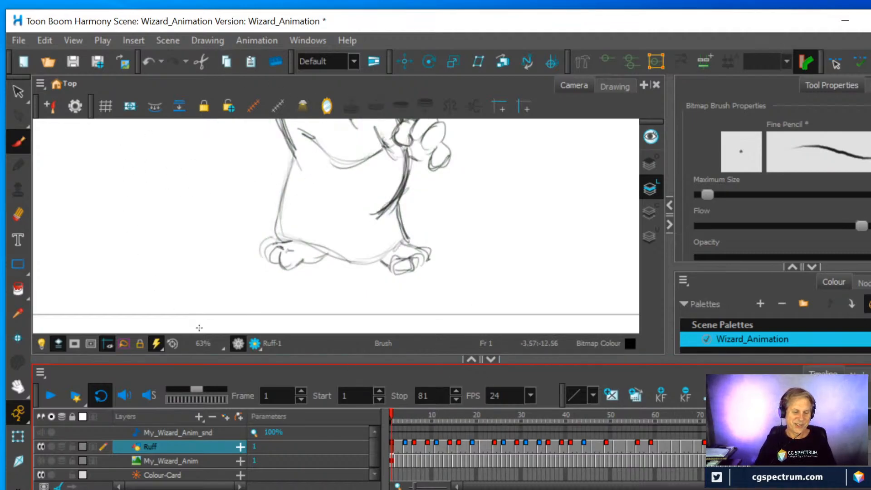
{"action": "left_click", "coordinate": [52, 399]}
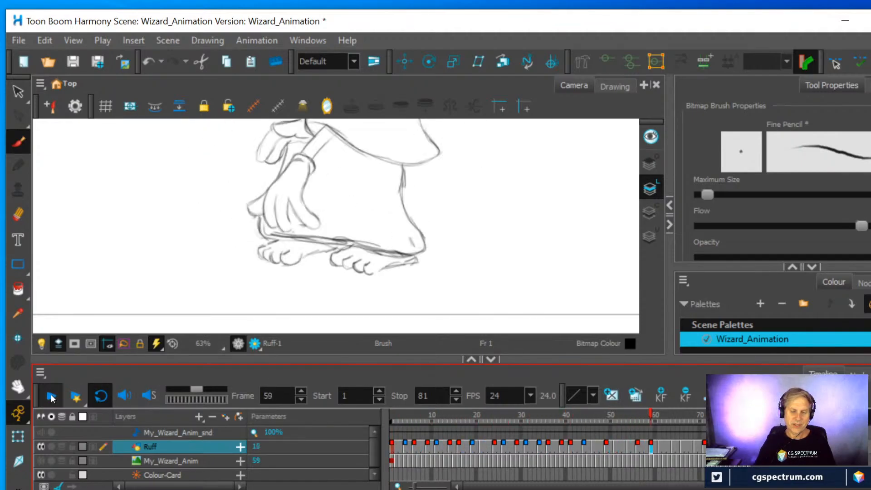
{"action": "left_click", "coordinate": [53, 399]}
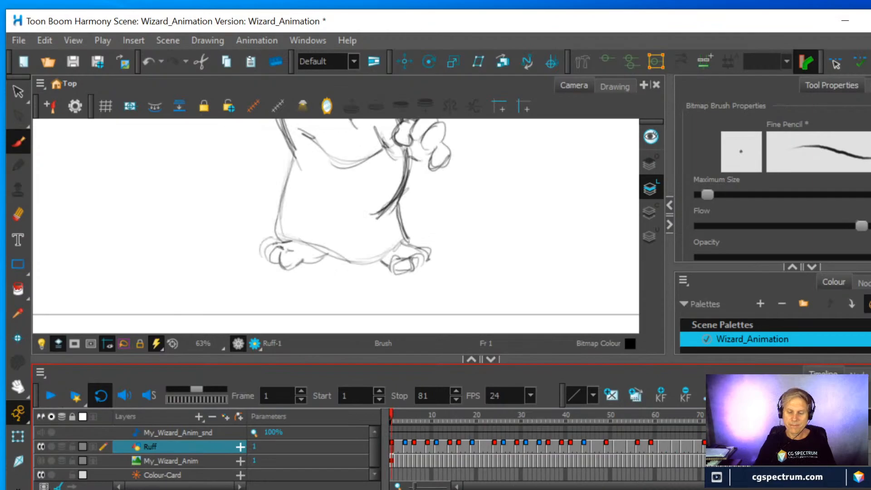
Scrub the rough animation from frame 1 to frame 16 and examine how the feet change between drawings
{"action": "mouse_move", "coordinate": [410, 415]}
{"action": "left_mouse_down"}
{"action": "mouse_move", "coordinate": [455, 423]}
{"action": "mouse_move", "coordinate": [400, 429]}
{"action": "mouse_move", "coordinate": [454, 429]}
{"action": "mouse_move", "coordinate": [396, 431]}
{"action": "mouse_move", "coordinate": [421, 424]}
{"action": "mouse_move", "coordinate": [450, 424]}
{"action": "mouse_move", "coordinate": [380, 429]}
{"action": "mouse_move", "coordinate": [449, 431]}
{"action": "mouse_move", "coordinate": [382, 435]}
{"action": "mouse_move", "coordinate": [510, 442]}
{"action": "mouse_move", "coordinate": [413, 442]}
{"action": "mouse_move", "coordinate": [452, 447]}
{"action": "mouse_move", "coordinate": [410, 451]}
{"action": "mouse_move", "coordinate": [444, 450]}
{"action": "mouse_move", "coordinate": [426, 453]}
{"action": "left_mouse_up"}
{"action": "scroll", "coordinate": [443, 170], "scroll_direction": "down", "scroll_amount": 2}
{"action": "mouse_move", "coordinate": [436, 177]}
{"action": "left_mouse_down"}
{"action": "mouse_move", "coordinate": [445, 214]}
{"action": "mouse_move", "coordinate": [438, 273]}
{"action": "left_mouse_up"}
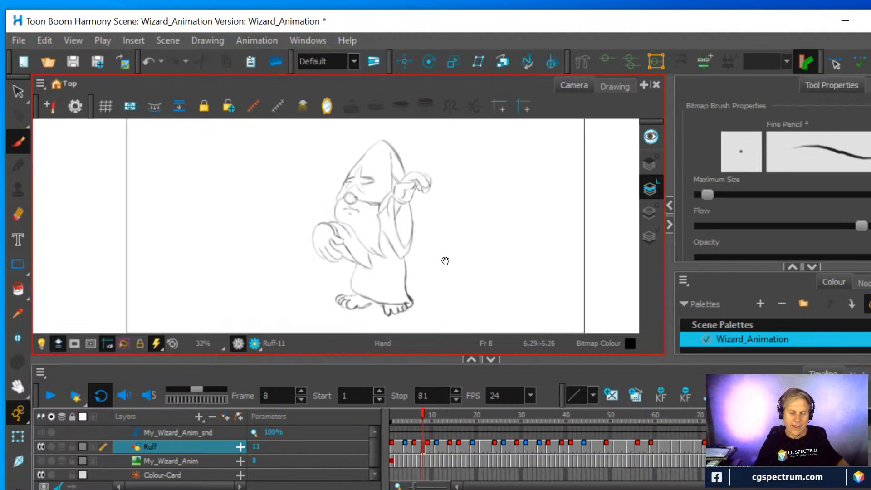
{"action": "left_click_drag", "start_coordinate": [443, 259], "coordinate": [436, 245]}
{"action": "mouse_move", "coordinate": [422, 416]}
{"action": "left_mouse_down"}
{"action": "mouse_move", "coordinate": [389, 423]}
{"action": "mouse_move", "coordinate": [454, 434]}
{"action": "mouse_move", "coordinate": [414, 443]}
{"action": "mouse_move", "coordinate": [430, 437]}
{"action": "mouse_move", "coordinate": [455, 449]}
{"action": "left_mouse_up"}
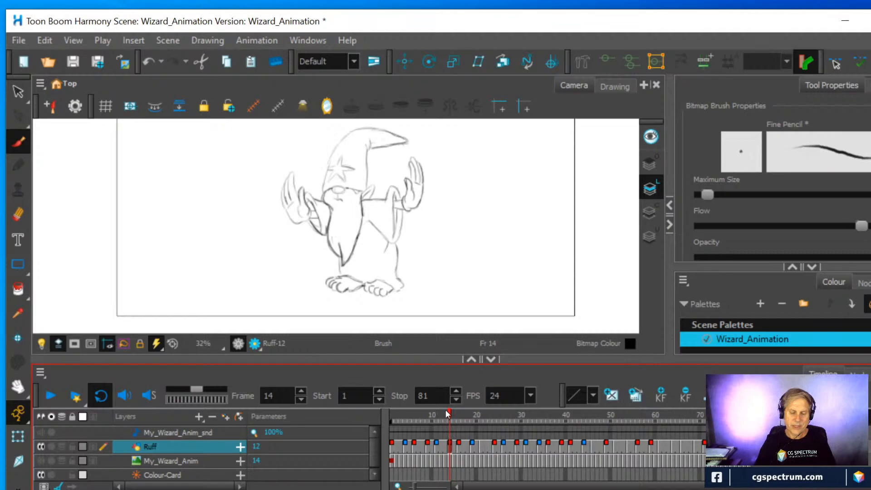
{"action": "left_click_drag", "start_coordinate": [451, 417], "coordinate": [461, 417]}
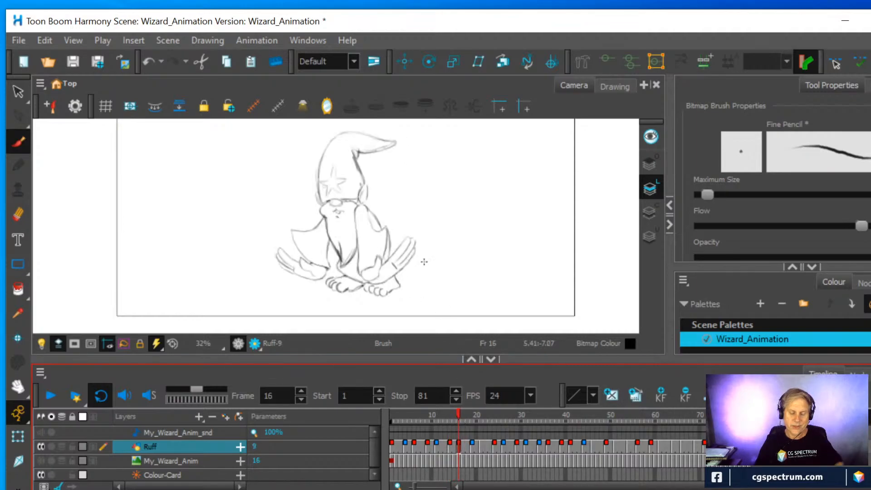
{"action": "scroll", "coordinate": [414, 263], "scroll_direction": "up", "scroll_amount": 4}
{"action": "left_click_drag", "start_coordinate": [415, 262], "coordinate": [529, 156]}
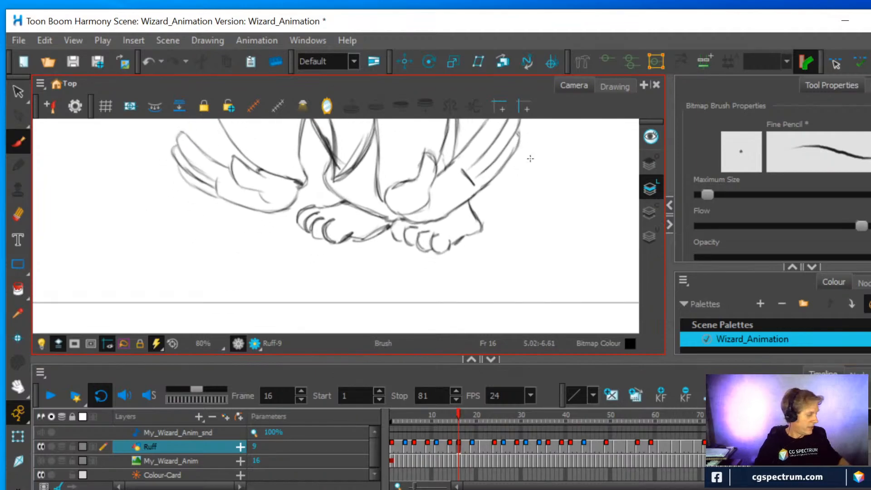
Turn on onion skin and erase the toes of the wizard's foot below the heel side on the frame 14 drawing
{"action": "key", "text": "alt+o"}
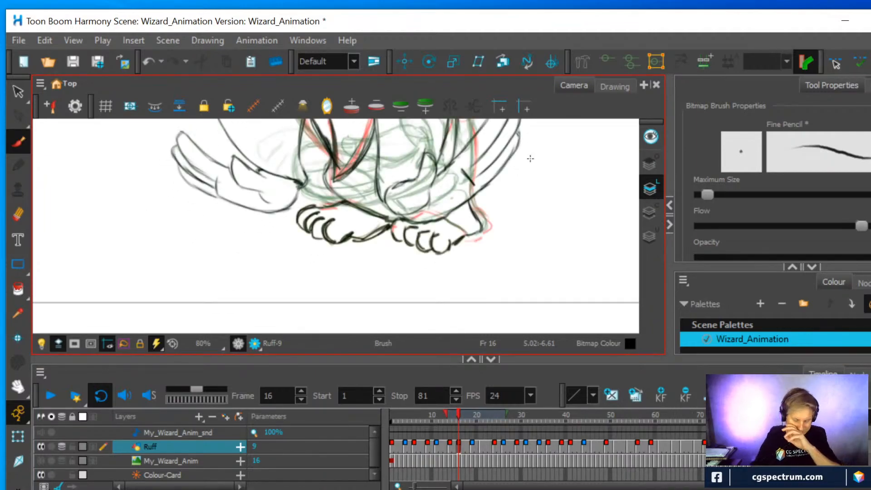
{"action": "scroll", "coordinate": [535, 155], "scroll_direction": "up", "scroll_amount": 2}
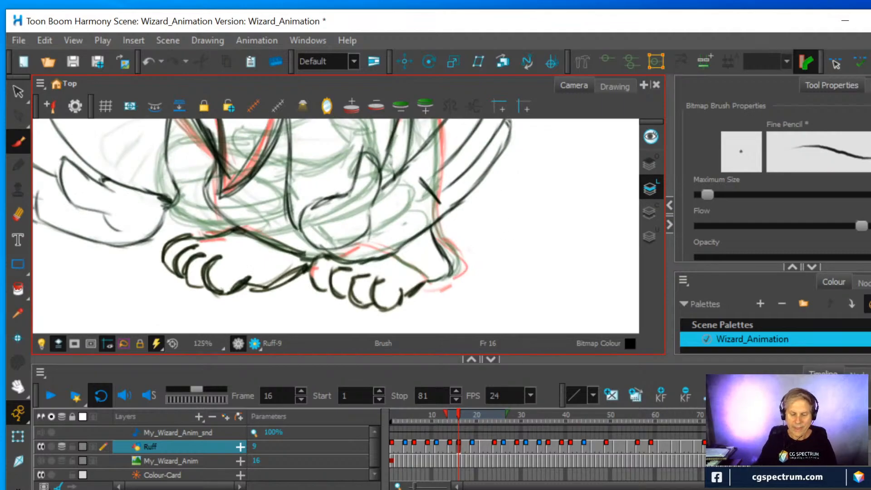
{"action": "left_click", "coordinate": [450, 446]}
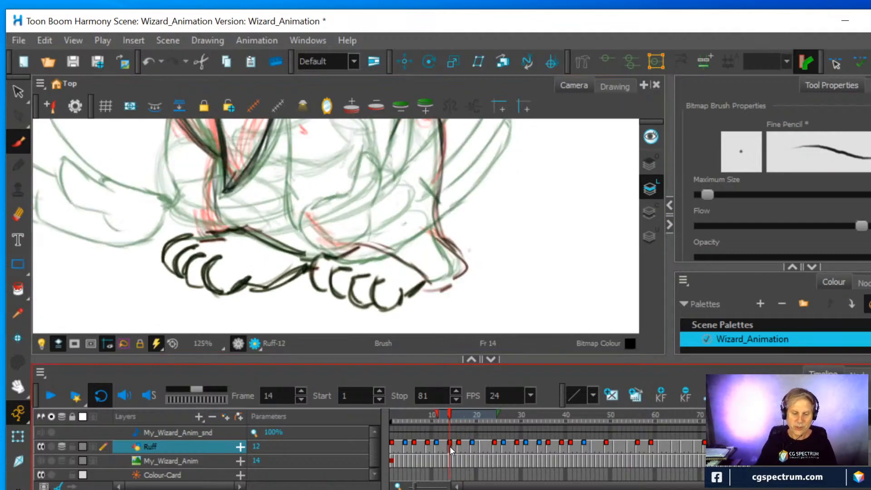
{"action": "key", "text": "alt+e"}
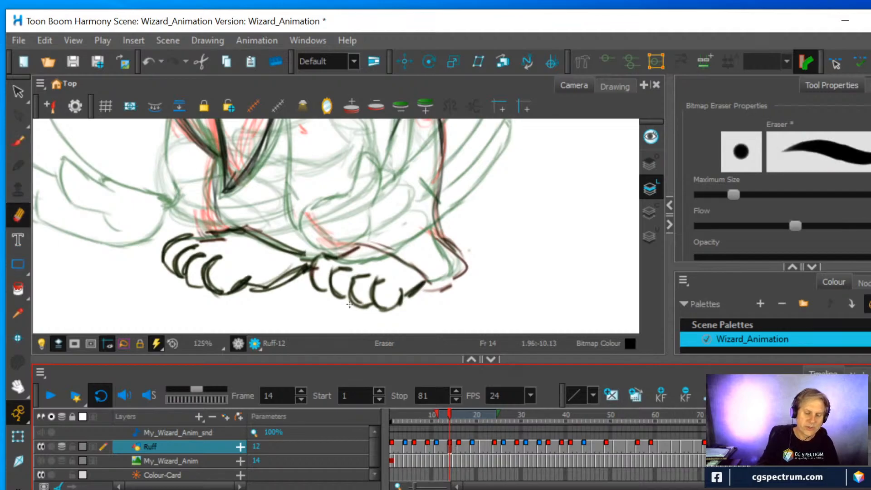
{"action": "mouse_move", "coordinate": [325, 292]}
{"action": "left_mouse_down"}
{"action": "mouse_move", "coordinate": [325, 269]}
{"action": "mouse_move", "coordinate": [353, 261]}
{"action": "mouse_move", "coordinate": [349, 253]}
{"action": "mouse_move", "coordinate": [348, 298]}
{"action": "mouse_move", "coordinate": [378, 272]}
{"action": "mouse_move", "coordinate": [394, 296]}
{"action": "mouse_move", "coordinate": [431, 286]}
{"action": "left_mouse_up"}
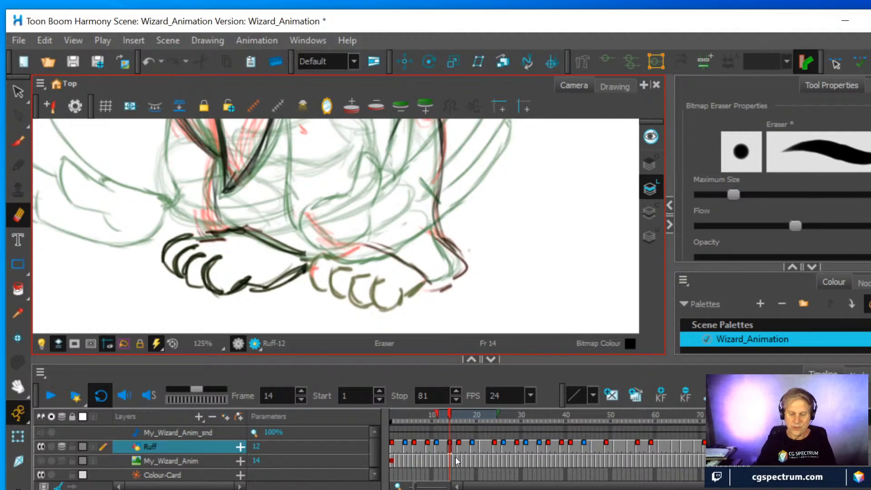
Erase the toes of the same foot on the frame 11 drawing
{"action": "left_click", "coordinate": [437, 448]}
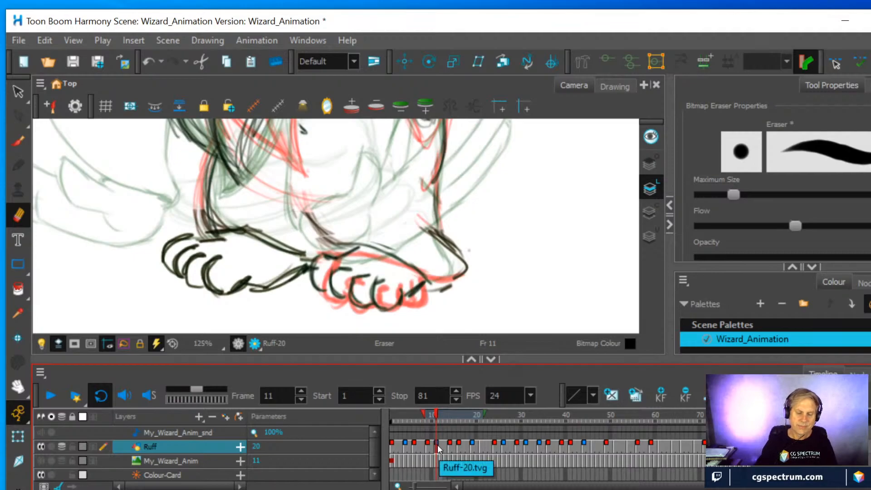
{"action": "mouse_move", "coordinate": [438, 413]}
{"action": "left_mouse_down"}
{"action": "mouse_move", "coordinate": [430, 414]}
{"action": "mouse_move", "coordinate": [438, 414]}
{"action": "left_mouse_up"}
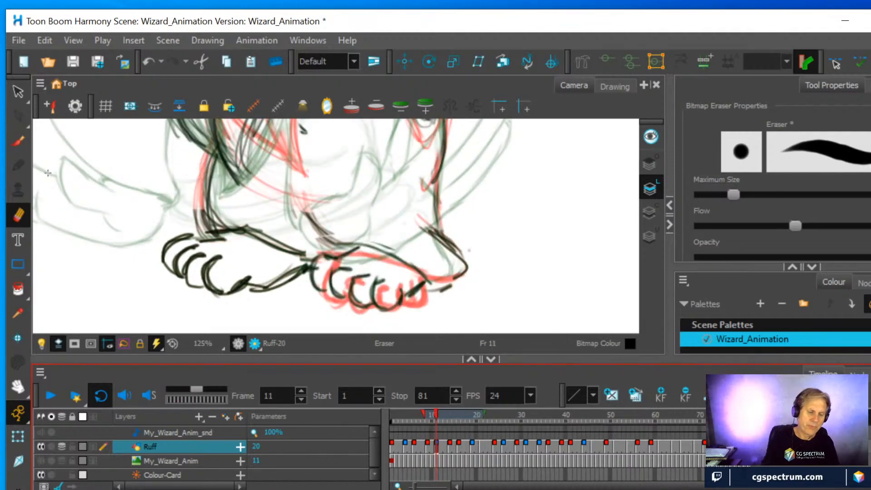
{"action": "mouse_move", "coordinate": [313, 299]}
{"action": "left_mouse_down"}
{"action": "mouse_move", "coordinate": [312, 280]}
{"action": "mouse_move", "coordinate": [319, 261]}
{"action": "mouse_move", "coordinate": [345, 259]}
{"action": "mouse_move", "coordinate": [340, 300]}
{"action": "mouse_move", "coordinate": [350, 284]}
{"action": "mouse_move", "coordinate": [363, 301]}
{"action": "mouse_move", "coordinate": [379, 287]}
{"action": "mouse_move", "coordinate": [395, 305]}
{"action": "mouse_move", "coordinate": [411, 288]}
{"action": "left_mouse_up"}
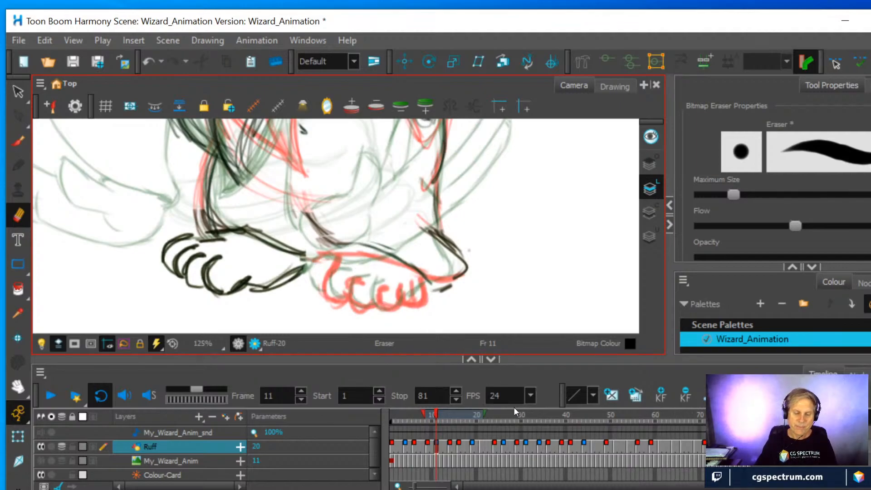
Draw new toes on the frame 11 foot with the Brush, placed between the onion-skinned toes of the neighbouring drawings
{"action": "key", "text": "alt+b"}
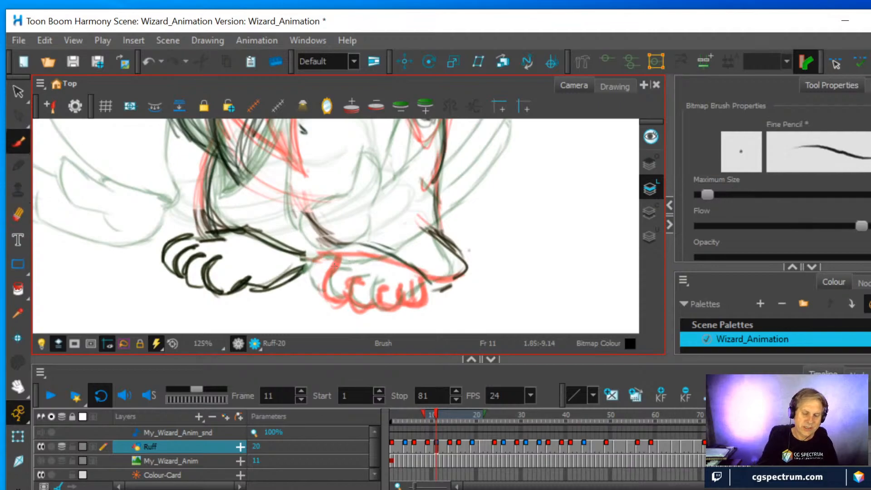
{"action": "left_click_drag", "start_coordinate": [323, 278], "coordinate": [329, 295]}
{"action": "left_click_drag", "start_coordinate": [327, 262], "coordinate": [328, 295]}
{"action": "left_click_drag", "start_coordinate": [336, 248], "coordinate": [325, 275]}
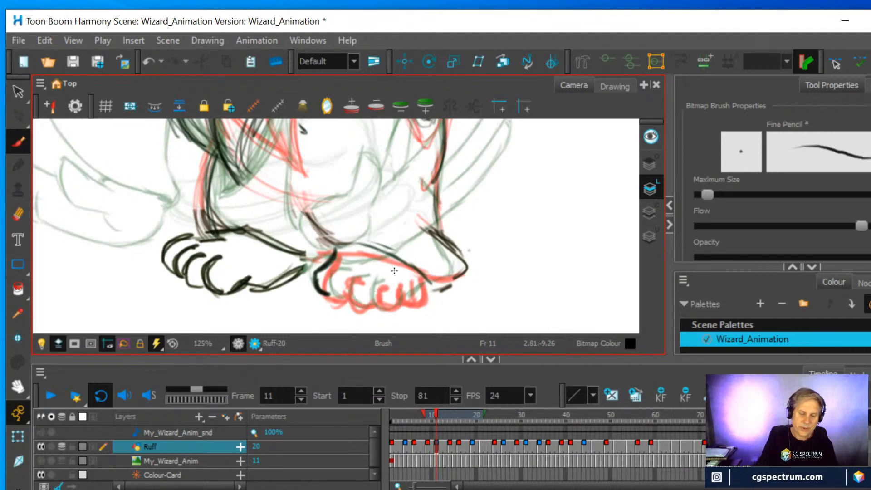
{"action": "mouse_move", "coordinate": [391, 299]}
{"action": "left_mouse_down"}
{"action": "mouse_move", "coordinate": [386, 306]}
{"action": "mouse_move", "coordinate": [389, 293]}
{"action": "mouse_move", "coordinate": [402, 309]}
{"action": "mouse_move", "coordinate": [415, 294]}
{"action": "mouse_move", "coordinate": [368, 304]}
{"action": "mouse_move", "coordinate": [371, 281]}
{"action": "mouse_move", "coordinate": [339, 283]}
{"action": "mouse_move", "coordinate": [358, 300]}
{"action": "mouse_move", "coordinate": [342, 301]}
{"action": "mouse_move", "coordinate": [354, 276]}
{"action": "mouse_move", "coordinate": [327, 294]}
{"action": "left_mouse_up"}
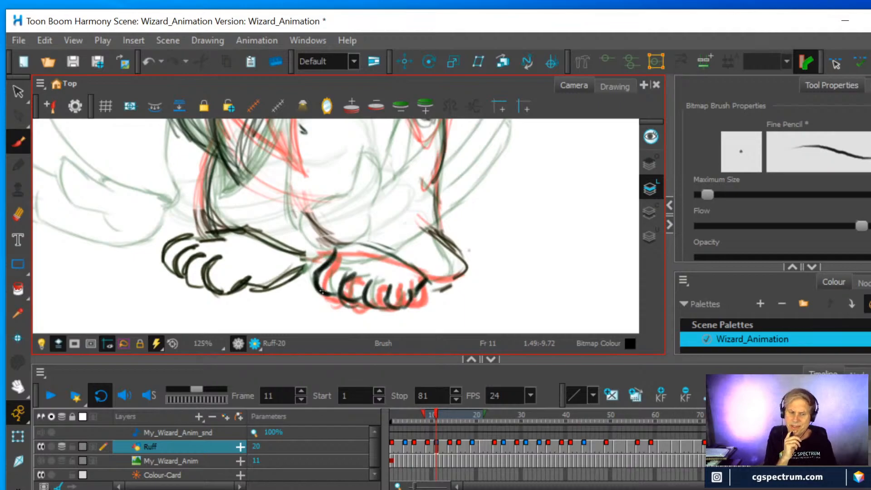
Draw the upper foot line above the new toes on frame 11 and erase the excess line beneath it
{"action": "mouse_move", "coordinate": [336, 250]}
{"action": "left_mouse_down"}
{"action": "mouse_move", "coordinate": [315, 279]}
{"action": "mouse_move", "coordinate": [336, 295]}
{"action": "mouse_move", "coordinate": [377, 249]}
{"action": "mouse_move", "coordinate": [399, 258]}
{"action": "left_mouse_up"}
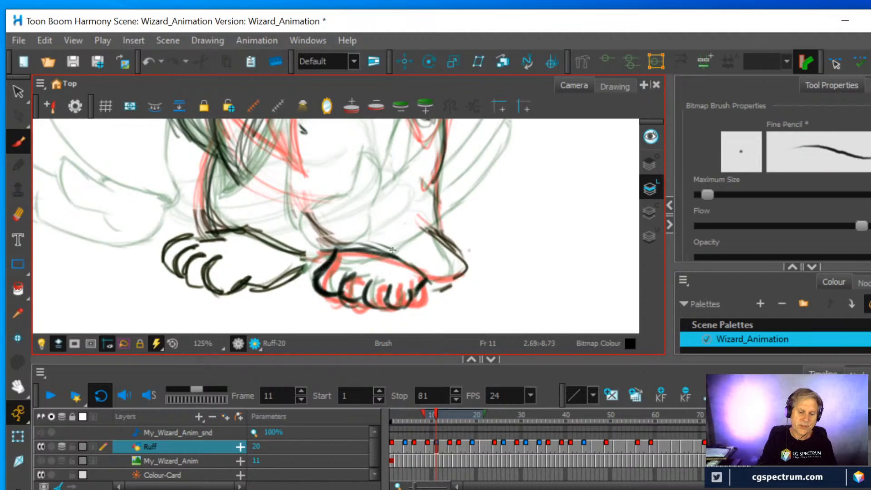
{"action": "mouse_move", "coordinate": [333, 257]}
{"action": "left_mouse_down"}
{"action": "mouse_move", "coordinate": [421, 259]}
{"action": "mouse_move", "coordinate": [428, 278]}
{"action": "left_mouse_up"}
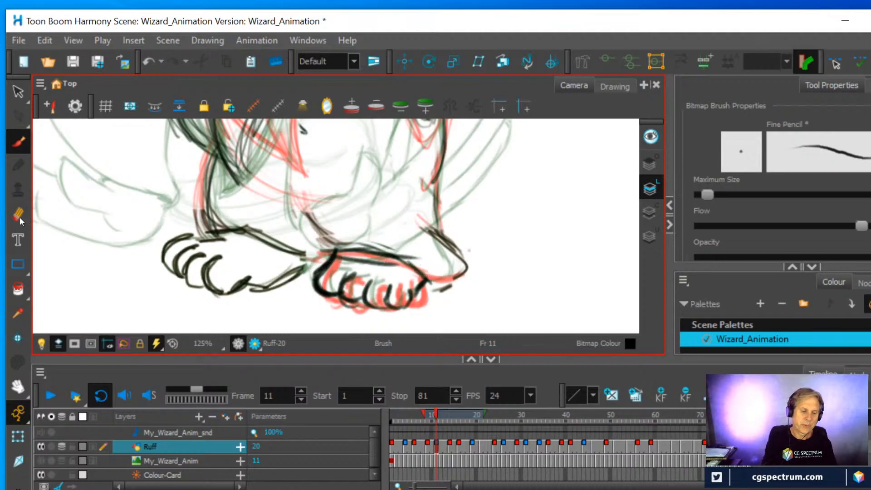
{"action": "key", "text": "alt+e"}
{"action": "mouse_move", "coordinate": [362, 257]}
{"action": "left_mouse_down"}
{"action": "mouse_move", "coordinate": [345, 260]}
{"action": "mouse_move", "coordinate": [388, 265]}
{"action": "left_mouse_up"}
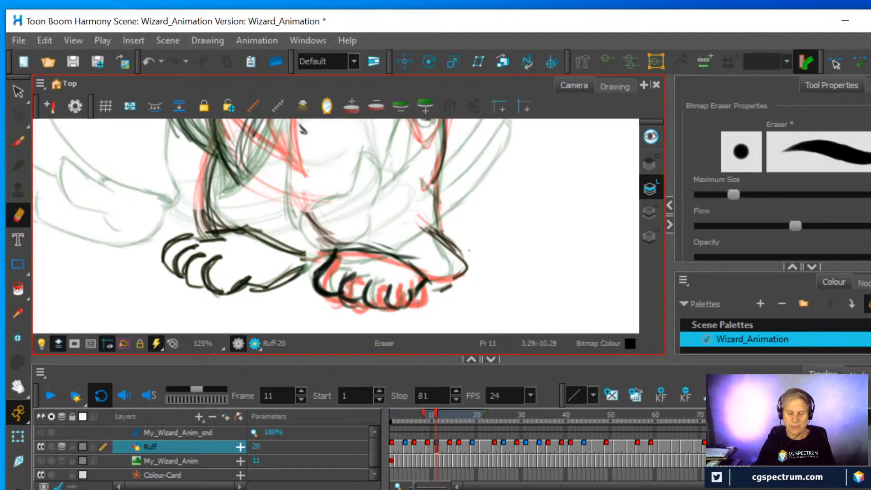
Redraw the erased toes and the upper foot line on the frame 14 drawing, following the onion-skinned feet
{"action": "left_click", "coordinate": [450, 447]}
{"action": "left_click", "coordinate": [18, 142]}
{"action": "mouse_move", "coordinate": [382, 286]}
{"action": "left_mouse_down"}
{"action": "mouse_move", "coordinate": [377, 299]}
{"action": "mouse_move", "coordinate": [388, 310]}
{"action": "mouse_move", "coordinate": [405, 293]}
{"action": "mouse_move", "coordinate": [392, 309]}
{"action": "left_mouse_up"}
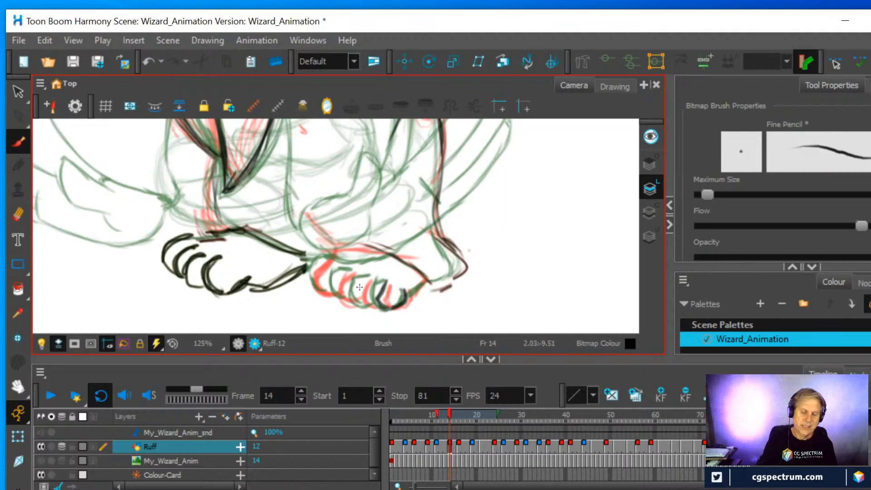
{"action": "mouse_move", "coordinate": [362, 284]}
{"action": "left_mouse_down"}
{"action": "mouse_move", "coordinate": [360, 302]}
{"action": "mouse_move", "coordinate": [356, 267]}
{"action": "mouse_move", "coordinate": [346, 275]}
{"action": "mouse_move", "coordinate": [354, 277]}
{"action": "mouse_move", "coordinate": [326, 282]}
{"action": "mouse_move", "coordinate": [323, 294]}
{"action": "mouse_move", "coordinate": [326, 258]}
{"action": "mouse_move", "coordinate": [311, 274]}
{"action": "mouse_move", "coordinate": [320, 290]}
{"action": "mouse_move", "coordinate": [339, 280]}
{"action": "mouse_move", "coordinate": [354, 298]}
{"action": "mouse_move", "coordinate": [334, 284]}
{"action": "mouse_move", "coordinate": [344, 274]}
{"action": "mouse_move", "coordinate": [333, 284]}
{"action": "mouse_move", "coordinate": [347, 297]}
{"action": "mouse_move", "coordinate": [335, 288]}
{"action": "mouse_move", "coordinate": [354, 301]}
{"action": "left_mouse_up"}
{"action": "mouse_move", "coordinate": [356, 298]}
{"action": "left_mouse_down"}
{"action": "mouse_move", "coordinate": [374, 305]}
{"action": "mouse_move", "coordinate": [361, 288]}
{"action": "left_mouse_up"}
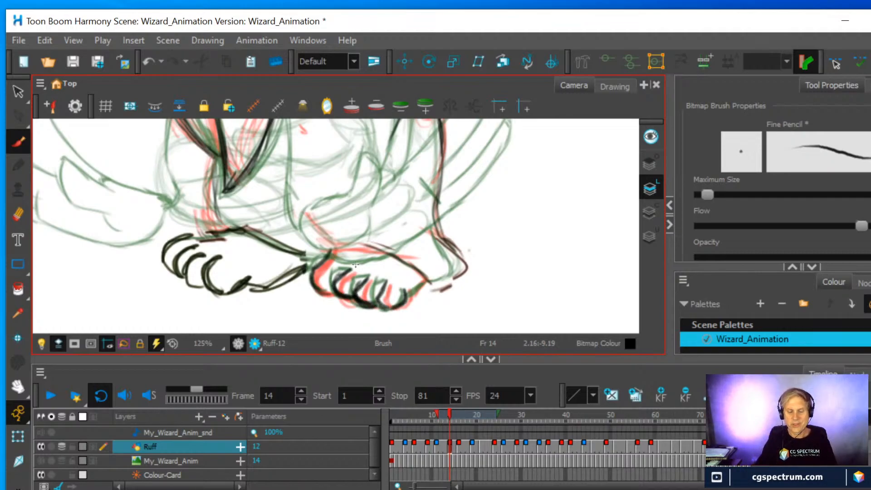
{"action": "mouse_move", "coordinate": [413, 283]}
{"action": "left_mouse_down"}
{"action": "mouse_move", "coordinate": [422, 293]}
{"action": "mouse_move", "coordinate": [427, 284]}
{"action": "mouse_move", "coordinate": [411, 294]}
{"action": "left_mouse_up"}
{"action": "left_click_drag", "start_coordinate": [326, 250], "coordinate": [427, 265]}
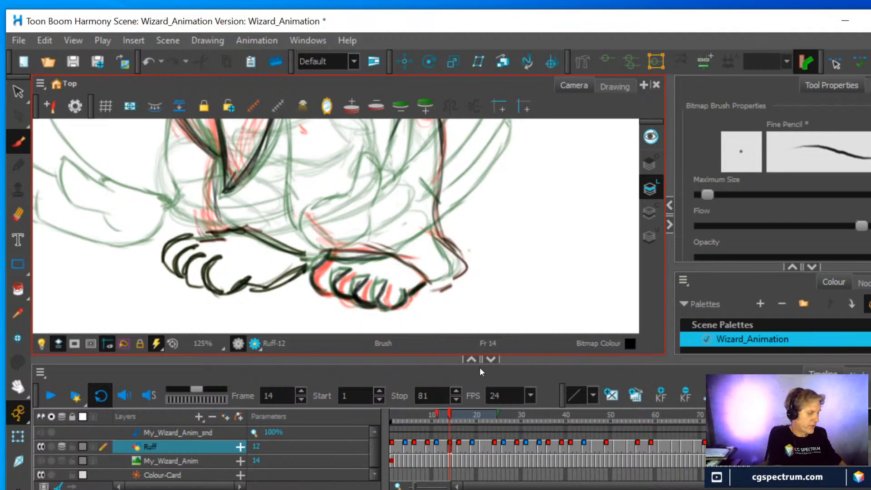
Turn off onion skin and play the animation from frame 1 with the whole wizard in view to check the feet
{"action": "key", "text": "alt+o"}
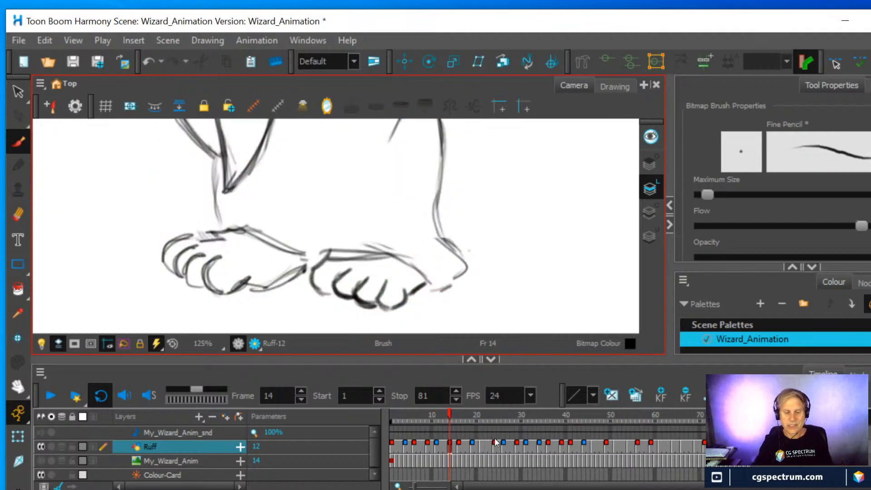
{"action": "mouse_move", "coordinate": [451, 422]}
{"action": "left_mouse_down"}
{"action": "mouse_move", "coordinate": [441, 408]}
{"action": "mouse_move", "coordinate": [476, 407]}
{"action": "mouse_move", "coordinate": [399, 401]}
{"action": "mouse_move", "coordinate": [453, 403]}
{"action": "mouse_move", "coordinate": [383, 412]}
{"action": "left_mouse_up"}
{"action": "scroll", "coordinate": [476, 199], "scroll_direction": "down", "scroll_amount": 5}
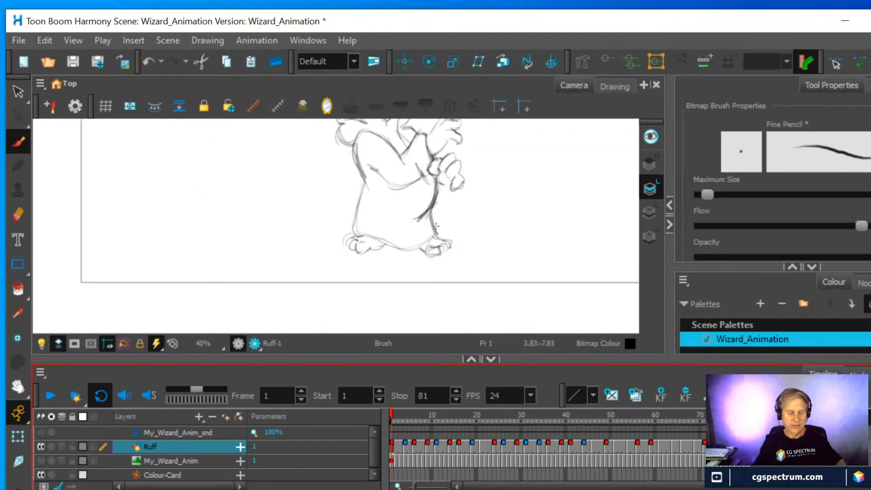
{"action": "left_click_drag", "start_coordinate": [476, 198], "coordinate": [422, 270]}
{"action": "scroll", "coordinate": [431, 256], "scroll_direction": "down", "scroll_amount": 1}
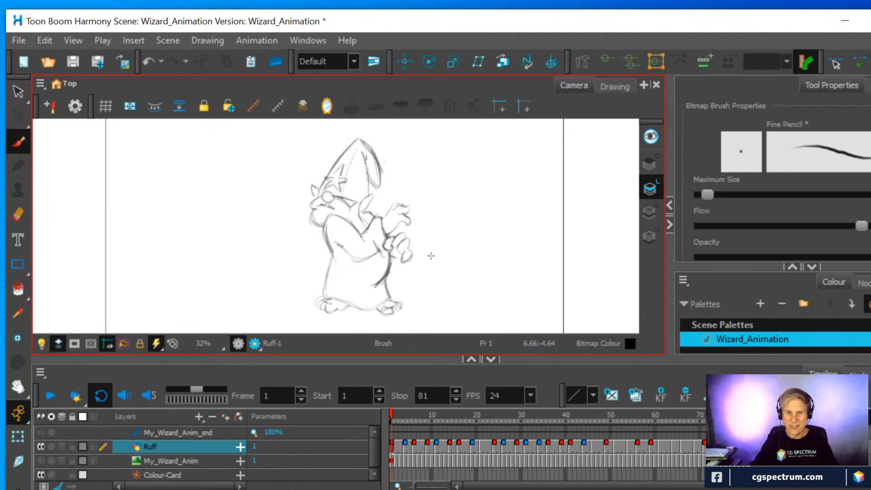
{"action": "left_click", "coordinate": [50, 396]}
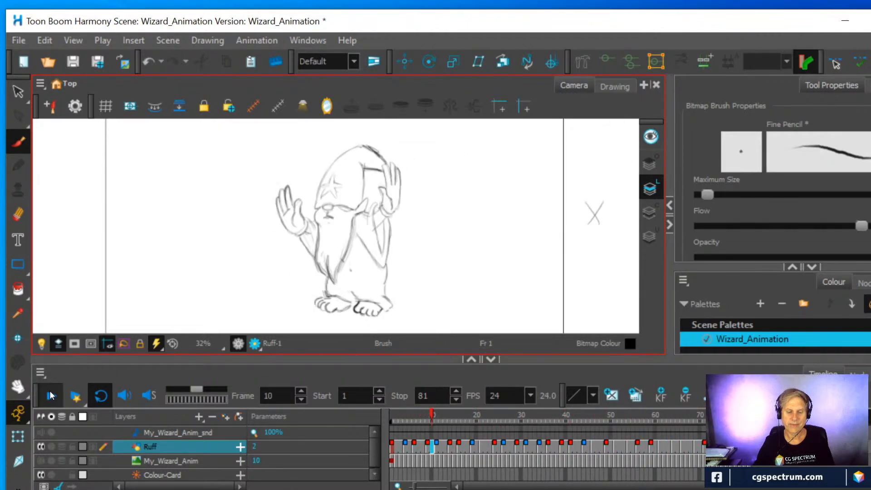
{"action": "left_click", "coordinate": [50, 396]}
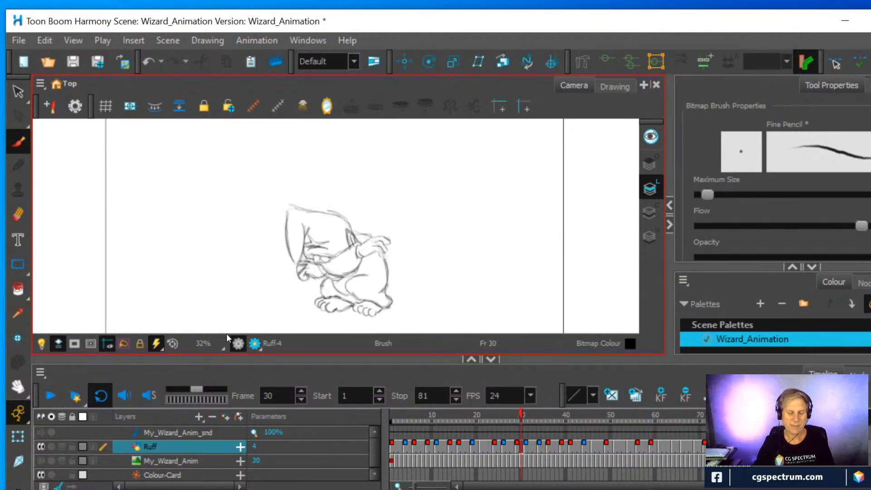
Show the My_Wizard_Anim reference layer in place of Ruff, play it from frame 1 and return to frame 1
{"action": "mouse_move", "coordinate": [436, 415]}
{"action": "left_mouse_down"}
{"action": "mouse_move", "coordinate": [427, 407]}
{"action": "mouse_move", "coordinate": [377, 406]}
{"action": "mouse_move", "coordinate": [476, 424]}
{"action": "mouse_move", "coordinate": [367, 421]}
{"action": "mouse_move", "coordinate": [462, 418]}
{"action": "mouse_move", "coordinate": [385, 424]}
{"action": "left_mouse_up"}
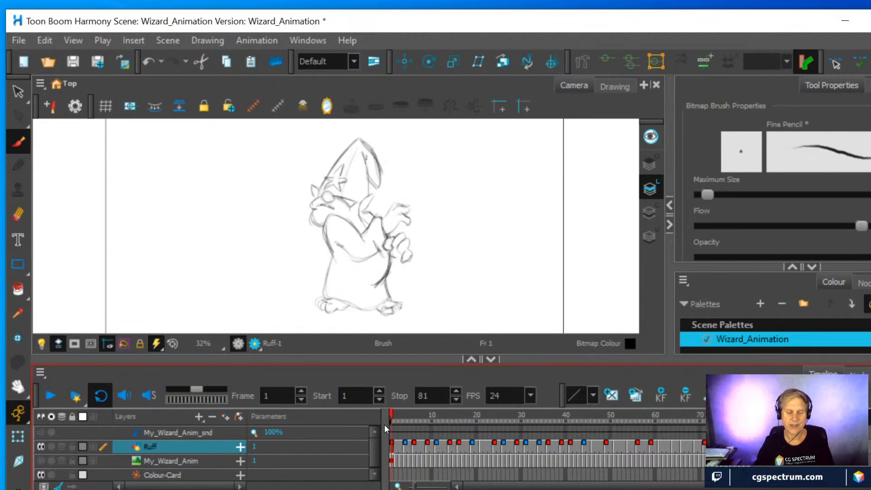
{"action": "left_click", "coordinate": [41, 461]}
{"action": "left_click", "coordinate": [40, 446]}
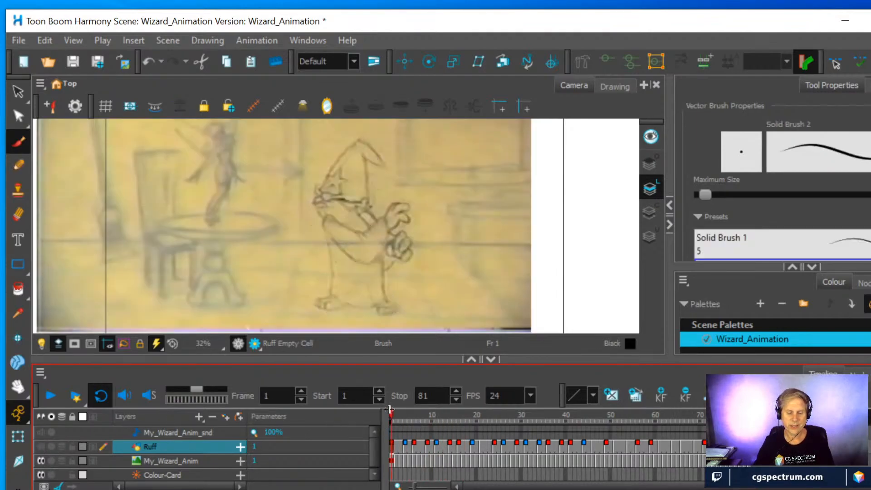
{"action": "left_click", "coordinate": [49, 396]}
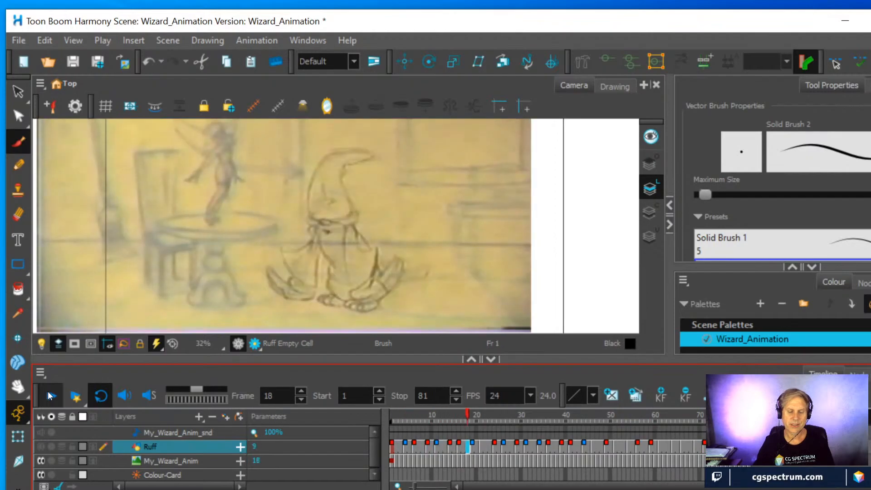
{"action": "left_click", "coordinate": [50, 397]}
{"action": "mouse_move", "coordinate": [407, 419]}
{"action": "left_mouse_down"}
{"action": "mouse_move", "coordinate": [396, 415]}
{"action": "mouse_move", "coordinate": [445, 407]}
{"action": "mouse_move", "coordinate": [385, 418]}
{"action": "mouse_move", "coordinate": [461, 415]}
{"action": "mouse_move", "coordinate": [373, 418]}
{"action": "left_mouse_up"}
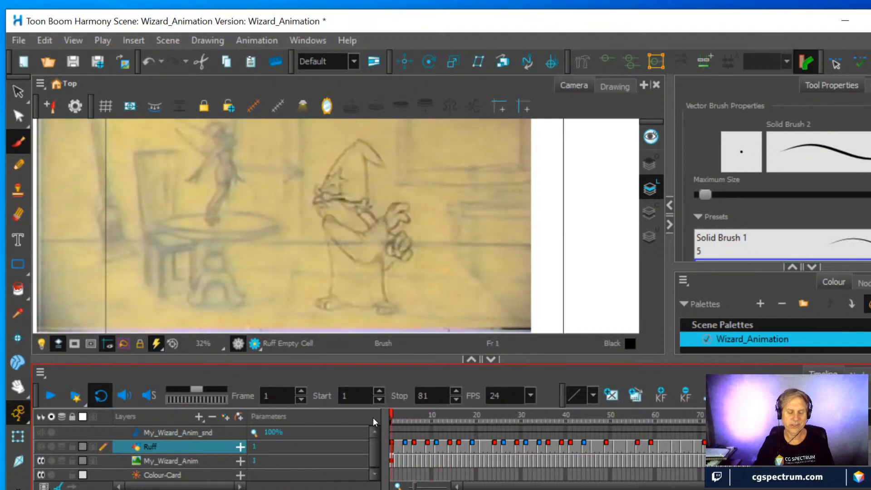
Show the Ruff layer again, hide My_Wizard_Anim and play the rough animation for comparison
{"action": "left_click", "coordinate": [41, 447]}
{"action": "left_click", "coordinate": [41, 461]}
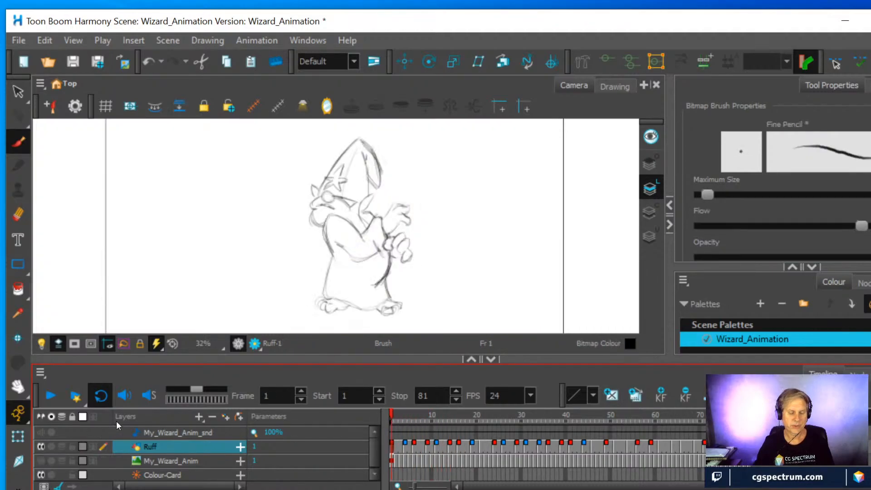
{"action": "left_click", "coordinate": [48, 396]}
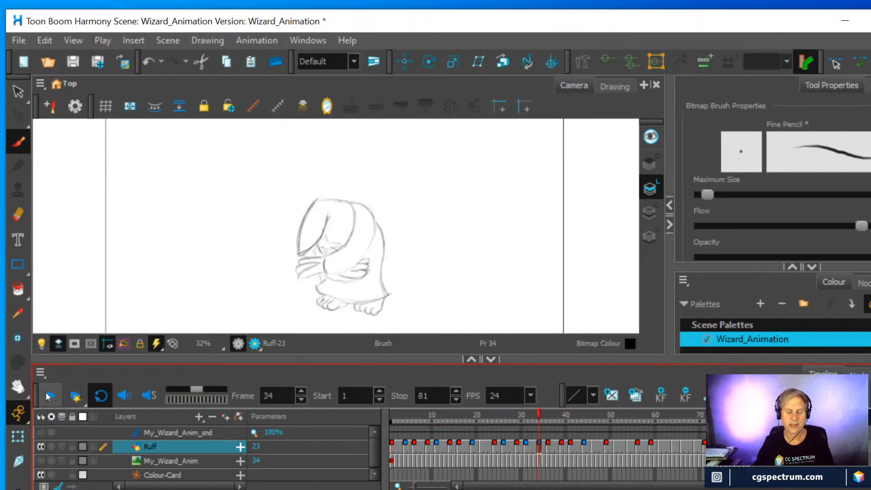
Scrub the Ruff animation to frame 30 and erase the dark sleeve opening beneath the wizard's raised hand
{"action": "mouse_move", "coordinate": [538, 415]}
{"action": "left_mouse_down"}
{"action": "mouse_move", "coordinate": [350, 433]}
{"action": "mouse_move", "coordinate": [425, 423]}
{"action": "left_mouse_up"}
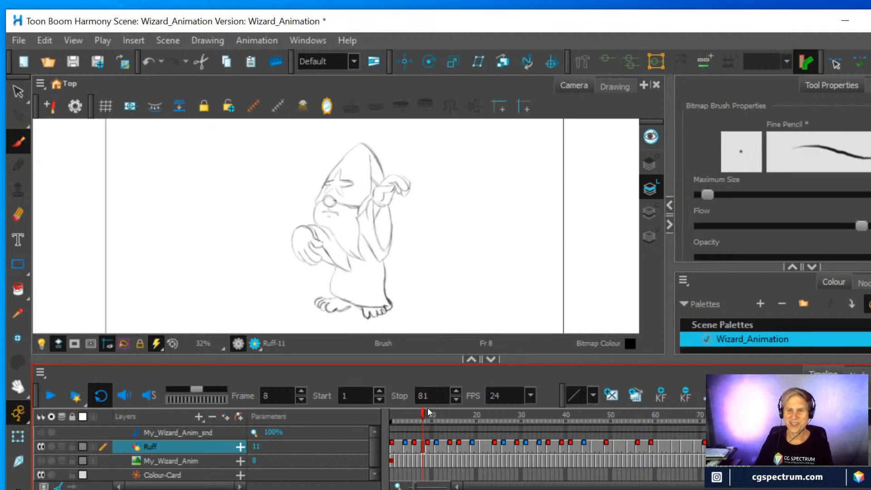
{"action": "mouse_move", "coordinate": [421, 407]}
{"action": "left_mouse_down"}
{"action": "mouse_move", "coordinate": [409, 415]}
{"action": "mouse_move", "coordinate": [453, 421]}
{"action": "mouse_move", "coordinate": [410, 423]}
{"action": "mouse_move", "coordinate": [664, 424]}
{"action": "mouse_move", "coordinate": [454, 452]}
{"action": "mouse_move", "coordinate": [595, 443]}
{"action": "mouse_move", "coordinate": [538, 449]}
{"action": "mouse_move", "coordinate": [399, 428]}
{"action": "mouse_move", "coordinate": [535, 444]}
{"action": "mouse_move", "coordinate": [520, 445]}
{"action": "left_mouse_up"}
{"action": "left_click_drag", "start_coordinate": [453, 438], "coordinate": [523, 415]}
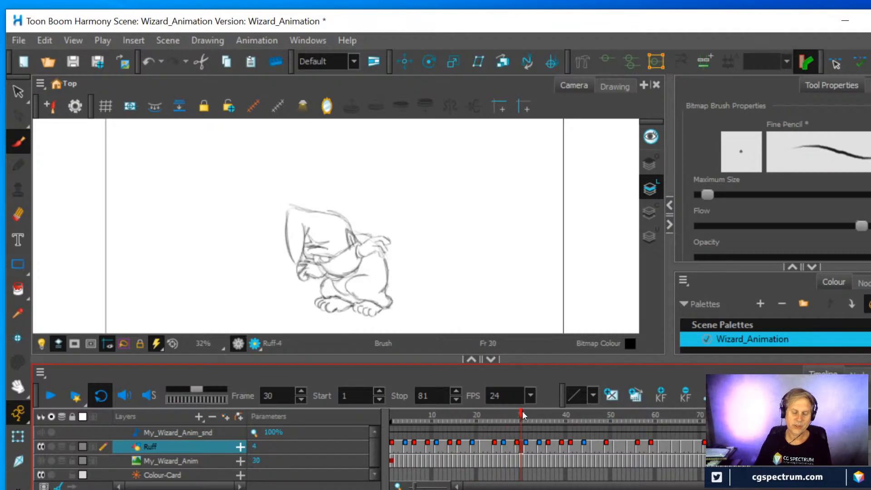
{"action": "left_click", "coordinate": [20, 215]}
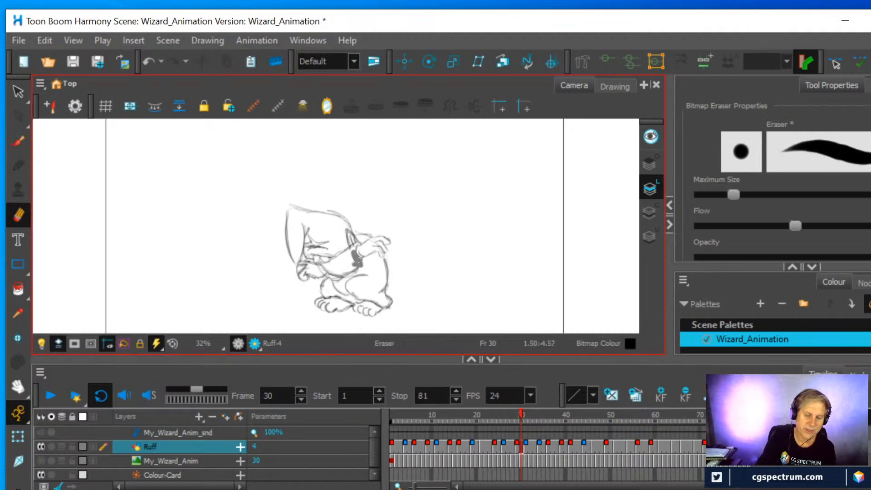
{"action": "scroll", "coordinate": [371, 236], "scroll_direction": "up", "scroll_amount": 2}
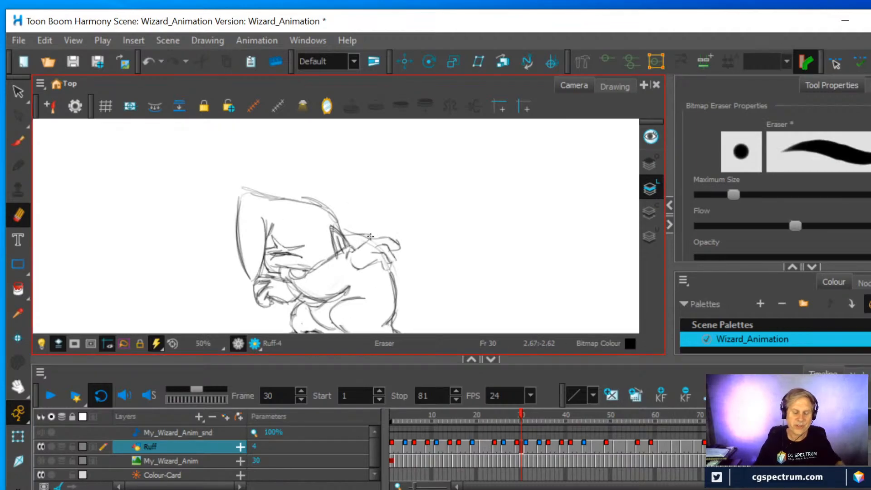
{"action": "left_click_drag", "start_coordinate": [408, 251], "coordinate": [450, 177]}
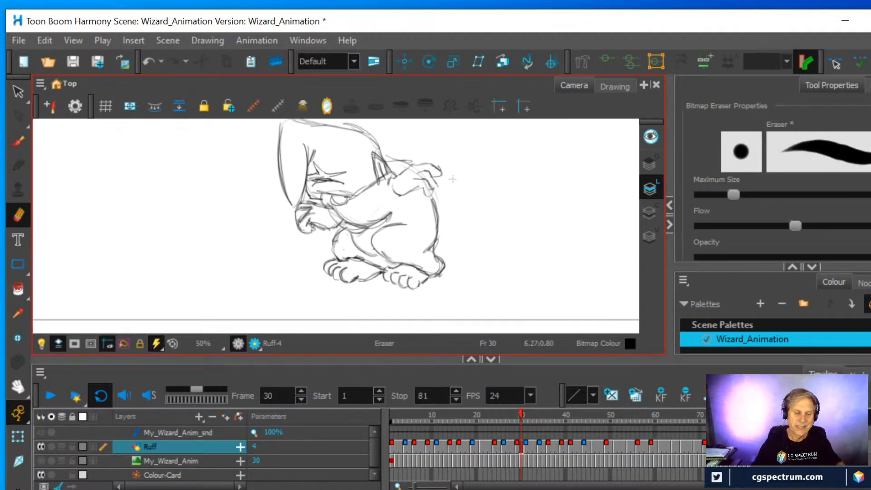
Redraw the sleeve on the frame 30 drawing with a longer drooping cuff and lower edge, and darken the inside of its opening
{"action": "left_click_drag", "start_coordinate": [389, 178], "coordinate": [405, 224]}
{"action": "left_click_drag", "start_coordinate": [387, 186], "coordinate": [402, 224]}
{"action": "mouse_move", "coordinate": [346, 221]}
{"action": "left_mouse_down"}
{"action": "mouse_move", "coordinate": [363, 228]}
{"action": "mouse_move", "coordinate": [399, 219]}
{"action": "mouse_move", "coordinate": [372, 225]}
{"action": "mouse_move", "coordinate": [380, 210]}
{"action": "mouse_move", "coordinate": [365, 220]}
{"action": "left_mouse_up"}
{"action": "left_click", "coordinate": [13, 210]}
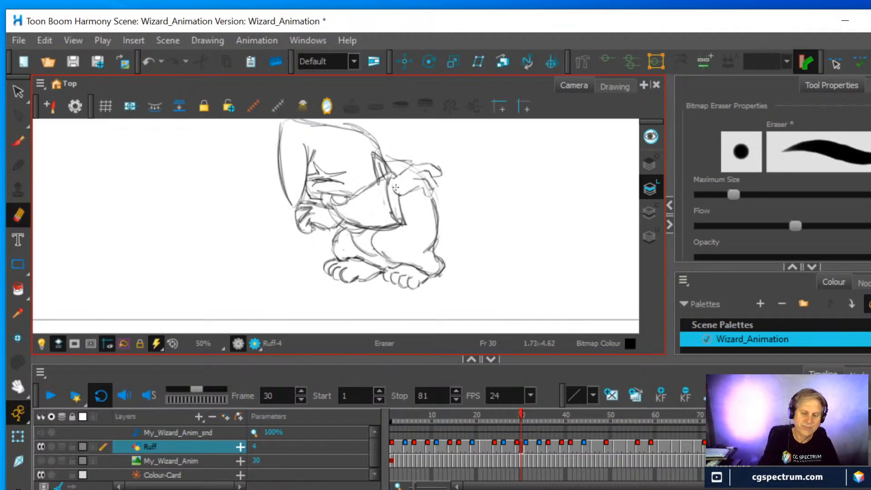
{"action": "left_click", "coordinate": [18, 139]}
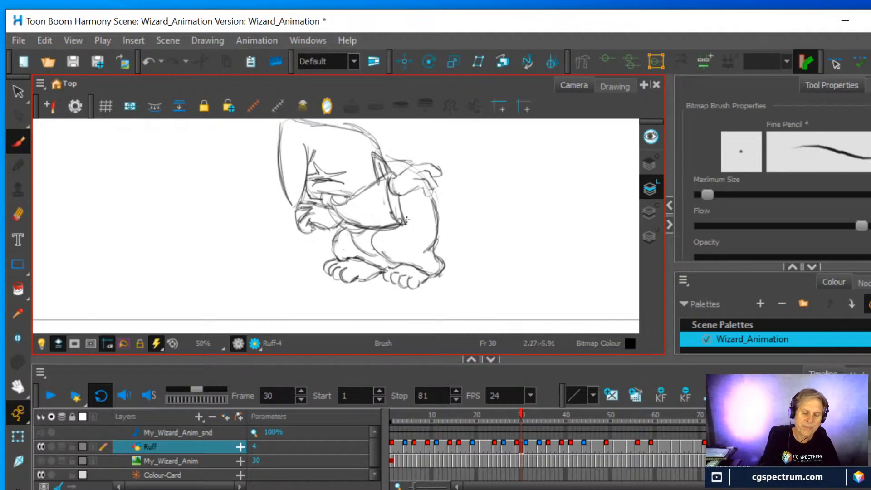
{"action": "left_click_drag", "start_coordinate": [393, 197], "coordinate": [395, 209]}
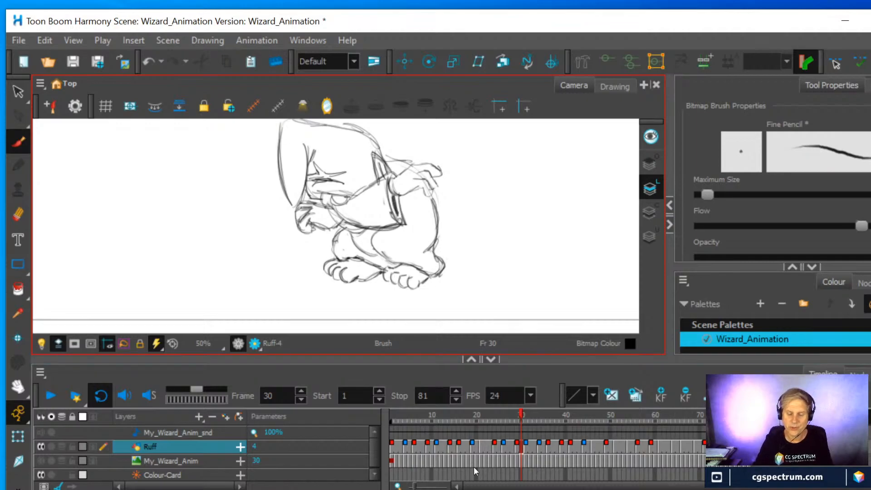
Compare the sleeve on the earlier Ruff drawings and erase the small cuff below the wrist on the frame 24 drawing
{"action": "left_click", "coordinate": [517, 450]}
{"action": "left_click", "coordinate": [511, 447]}
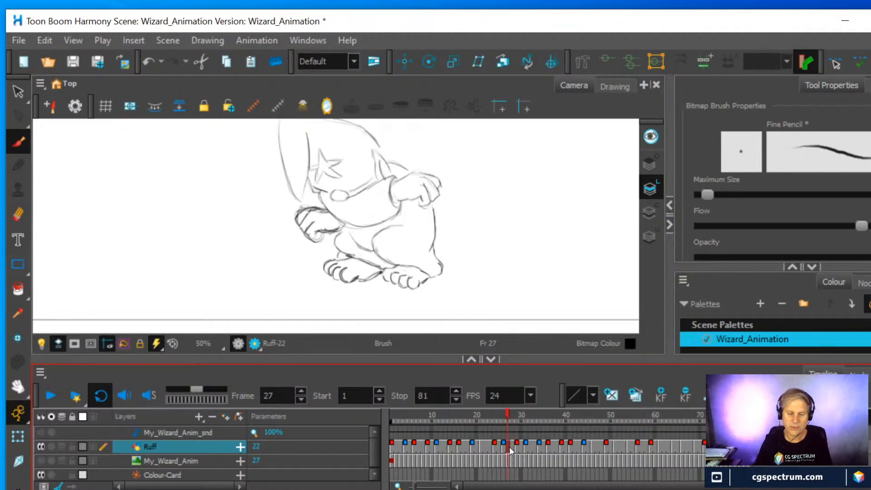
{"action": "left_click", "coordinate": [486, 444]}
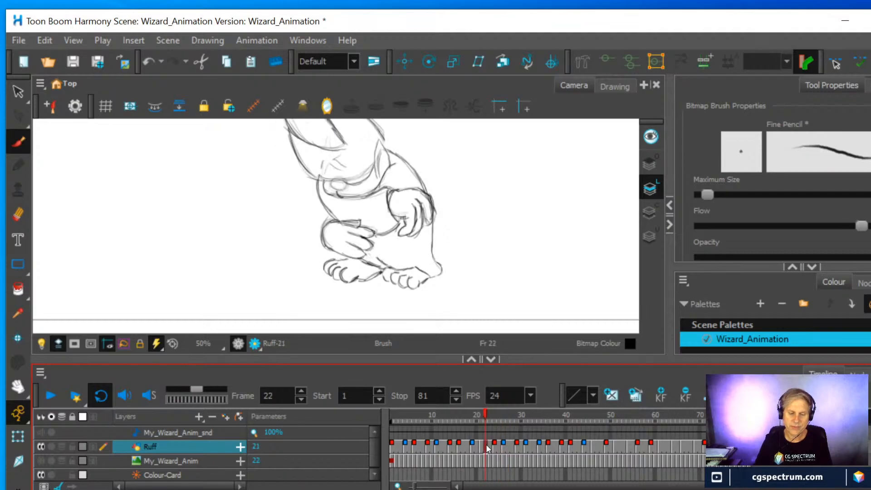
{"action": "left_click", "coordinate": [478, 444]}
{"action": "left_click", "coordinate": [474, 446]}
{"action": "left_click", "coordinate": [481, 446]}
{"action": "left_click", "coordinate": [498, 446]}
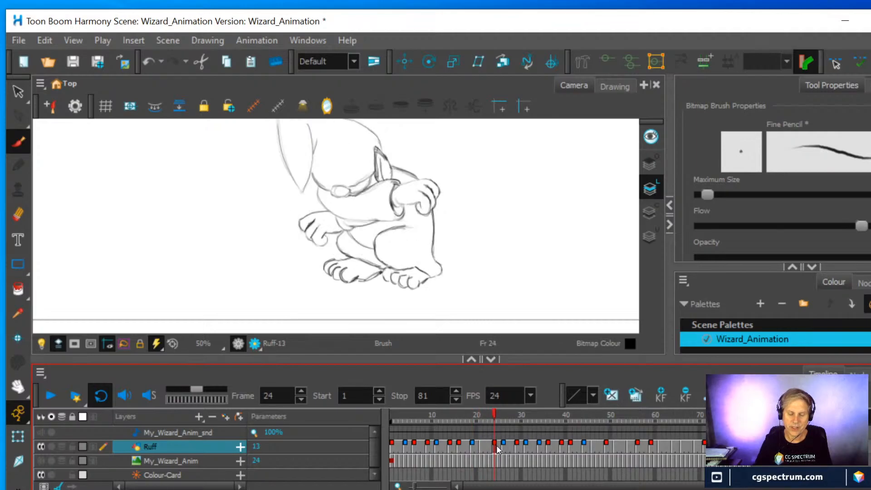
{"action": "left_click", "coordinate": [18, 215]}
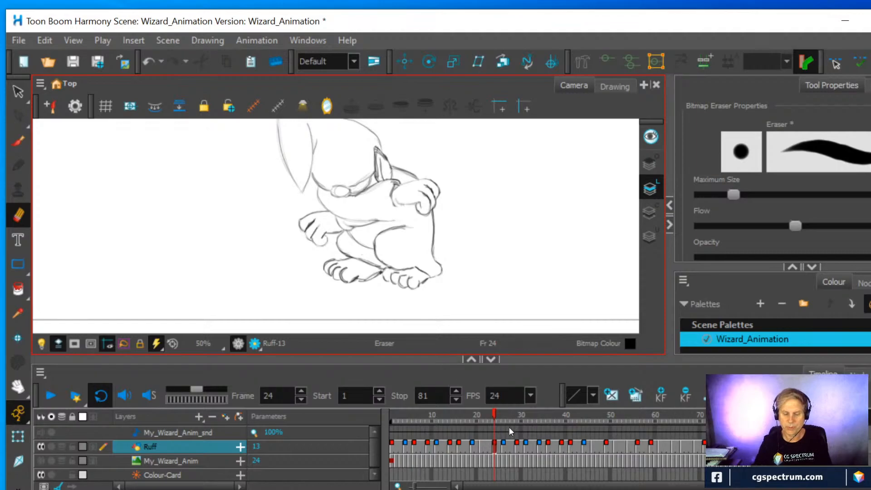
Turn on onion skin at frame 29 and compare the sleeve's shape with the drawings at frames 24 and 21
{"action": "left_click", "coordinate": [502, 445]}
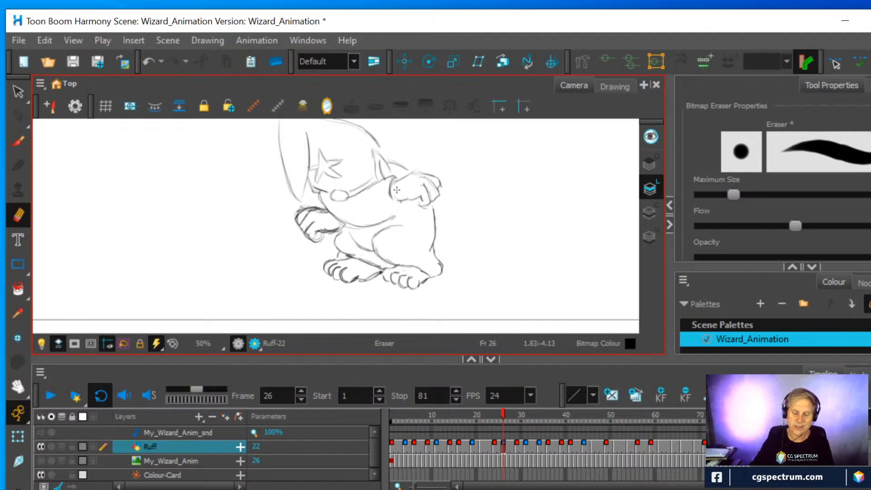
{"action": "left_click", "coordinate": [515, 444]}
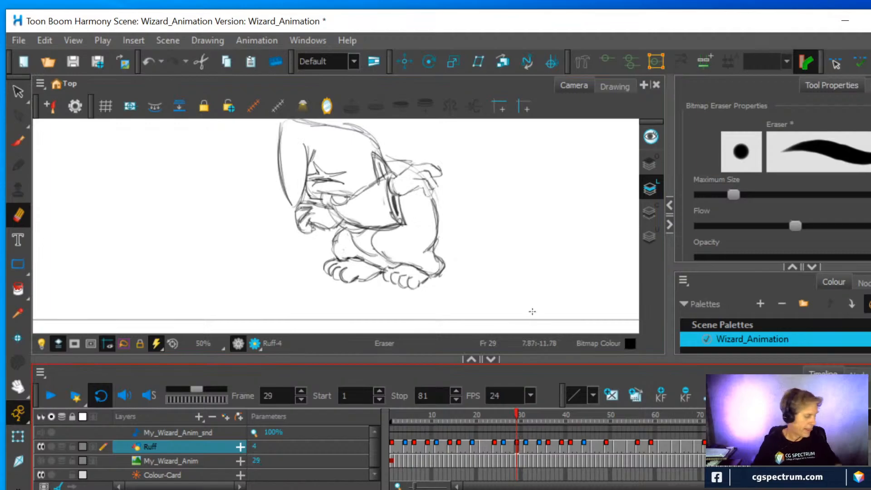
{"action": "key", "text": "alt+o"}
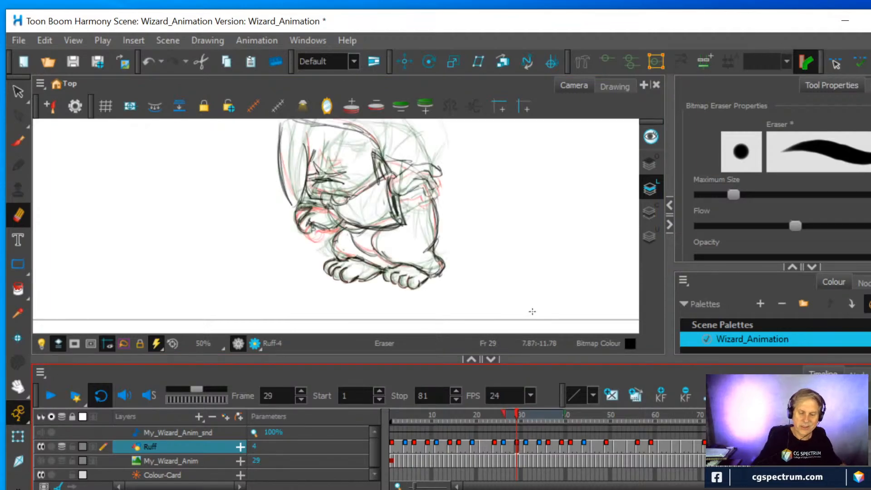
{"action": "scroll", "coordinate": [361, 183], "scroll_direction": "up", "scroll_amount": 2}
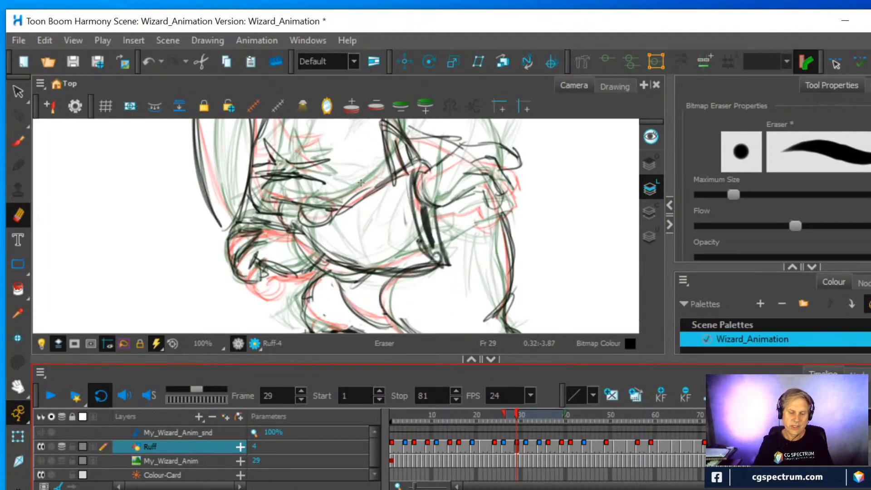
{"action": "left_click", "coordinate": [494, 445]}
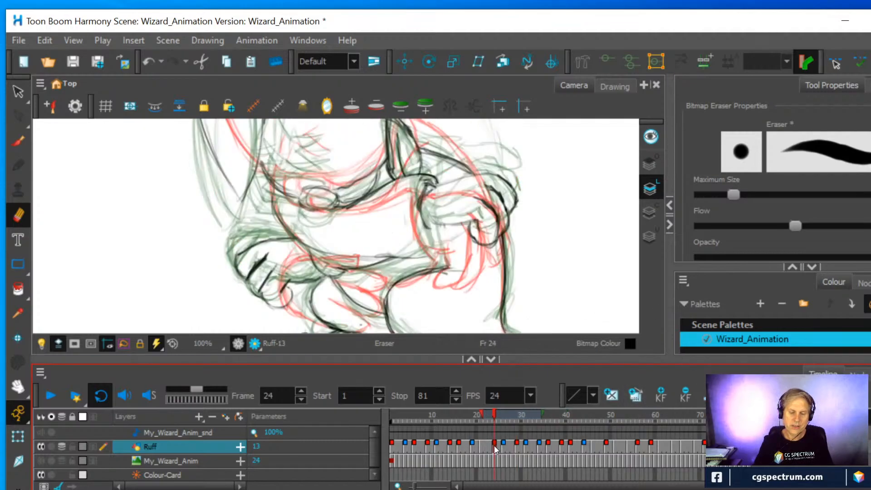
{"action": "left_click", "coordinate": [481, 445]}
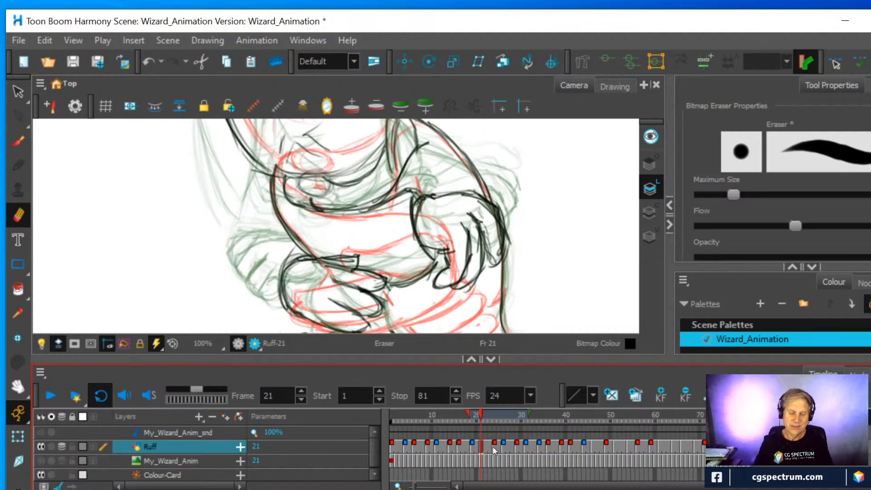
{"action": "left_click", "coordinate": [495, 448]}
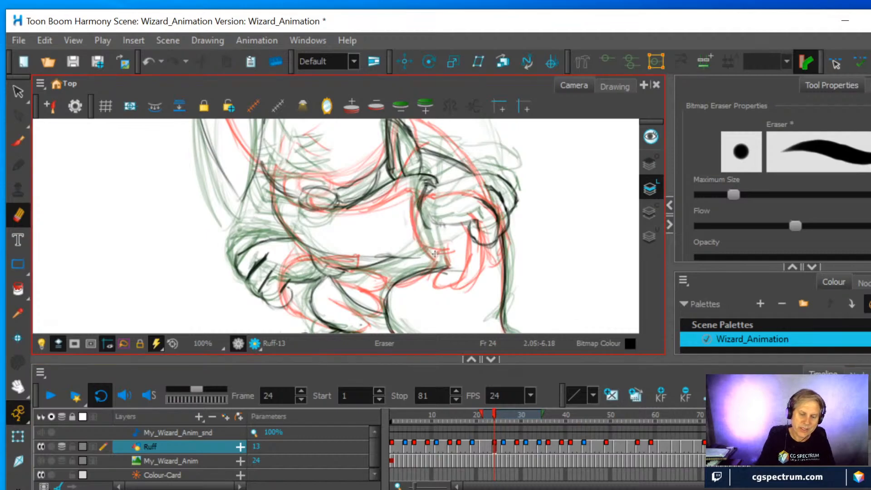
Draw a drooping sleeve cuff below the wrist on the frame 24 drawing, following the onion skin, and shade its opening
{"action": "key", "text": "alt+b"}
{"action": "left_click_drag", "start_coordinate": [413, 208], "coordinate": [442, 264]}
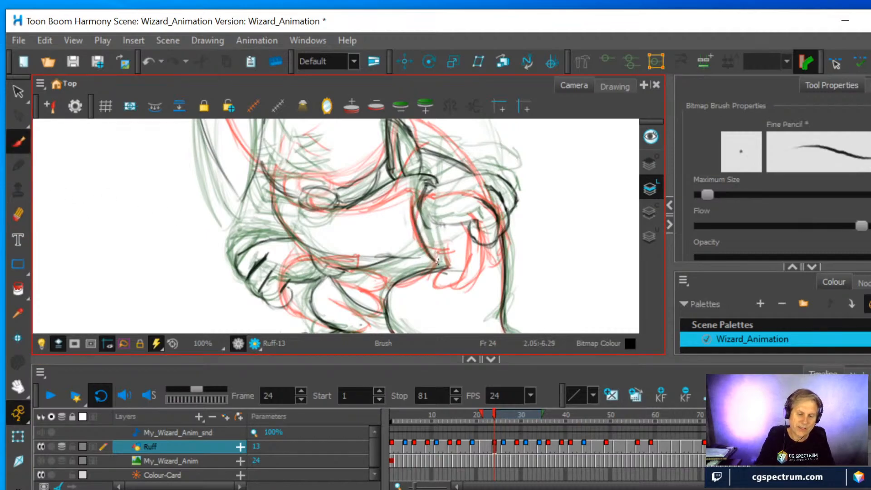
{"action": "left_click_drag", "start_coordinate": [437, 228], "coordinate": [445, 265]}
{"action": "mouse_move", "coordinate": [431, 217]}
{"action": "left_mouse_down"}
{"action": "mouse_move", "coordinate": [472, 220]}
{"action": "mouse_move", "coordinate": [443, 223]}
{"action": "mouse_move", "coordinate": [420, 182]}
{"action": "left_mouse_up"}
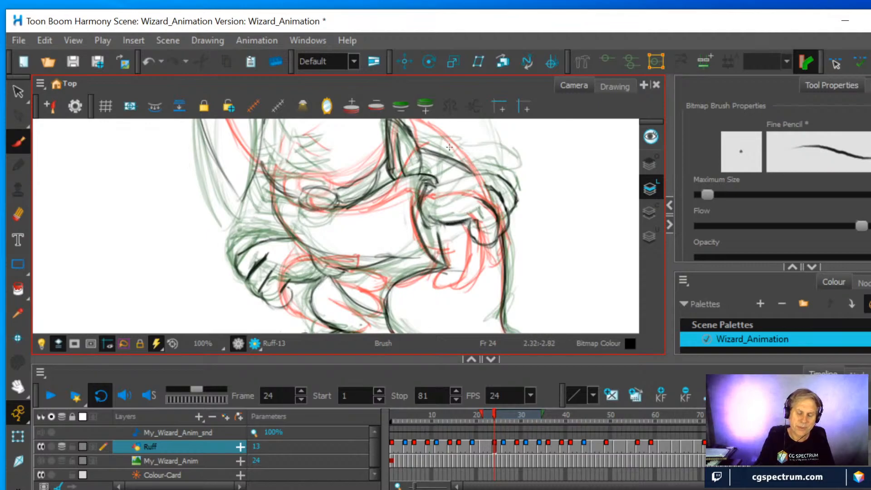
{"action": "left_click_drag", "start_coordinate": [426, 185], "coordinate": [467, 180]}
{"action": "mouse_move", "coordinate": [417, 191]}
{"action": "left_mouse_down"}
{"action": "mouse_move", "coordinate": [412, 210]}
{"action": "mouse_move", "coordinate": [437, 252]}
{"action": "left_mouse_up"}
{"action": "left_click_drag", "start_coordinate": [428, 223], "coordinate": [439, 260]}
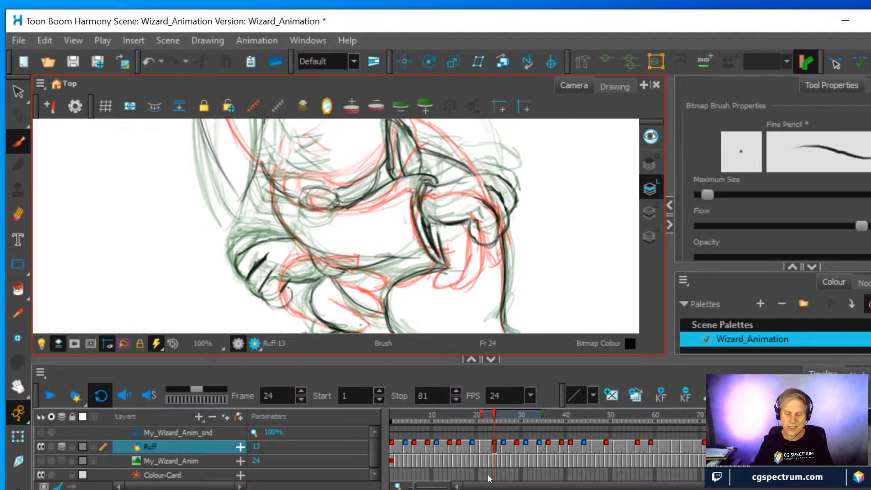
Extend the sleeve's lower edge to a pointed corner on the frame 26 drawing and shade the cuff opening
{"action": "left_click", "coordinate": [502, 447]}
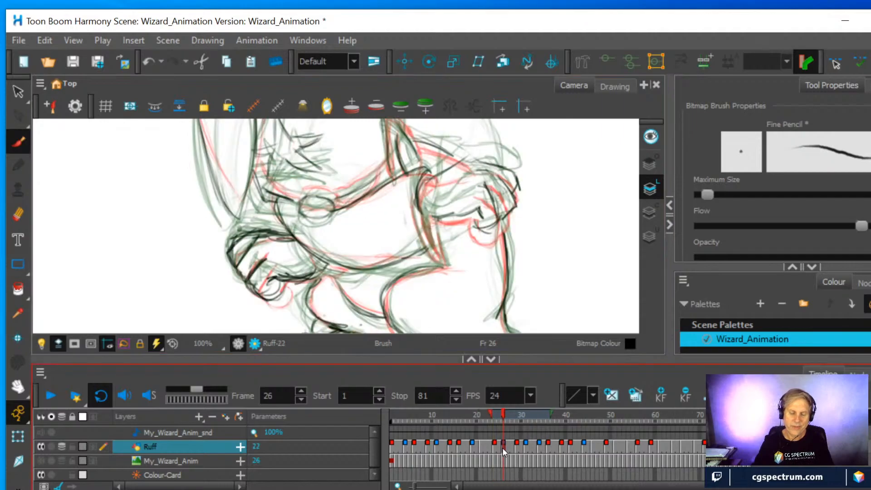
{"action": "left_click_drag", "start_coordinate": [344, 265], "coordinate": [440, 263]}
{"action": "left_click_drag", "start_coordinate": [386, 268], "coordinate": [442, 261]}
{"action": "mouse_move", "coordinate": [443, 262]}
{"action": "left_mouse_down"}
{"action": "mouse_move", "coordinate": [435, 227]}
{"action": "mouse_move", "coordinate": [447, 262]}
{"action": "left_mouse_up"}
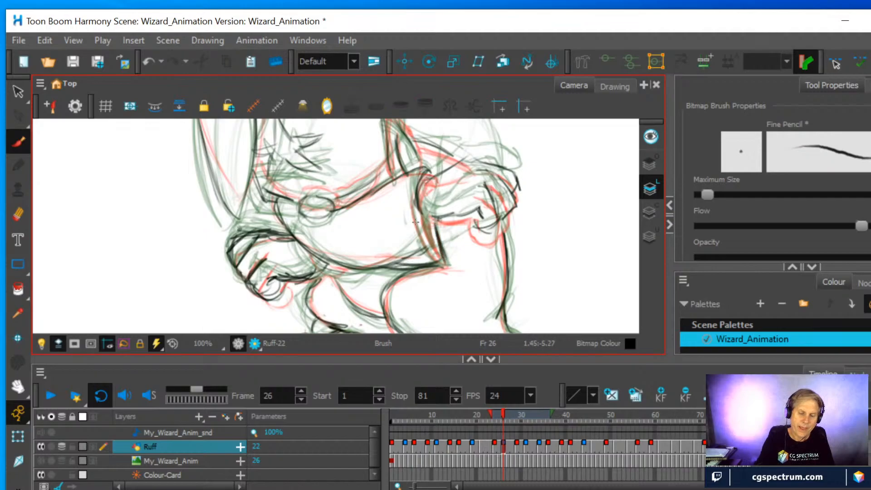
{"action": "left_click_drag", "start_coordinate": [425, 219], "coordinate": [431, 239]}
{"action": "mouse_move", "coordinate": [420, 201]}
{"action": "left_mouse_down"}
{"action": "mouse_move", "coordinate": [419, 177]}
{"action": "mouse_move", "coordinate": [436, 251]}
{"action": "left_mouse_up"}
{"action": "left_click_drag", "start_coordinate": [426, 221], "coordinate": [433, 242]}
{"action": "left_click_drag", "start_coordinate": [420, 194], "coordinate": [431, 230]}
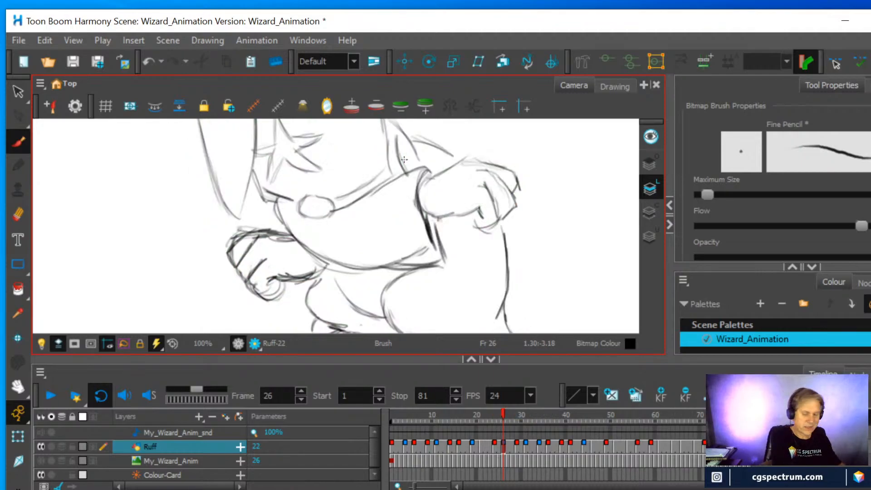
Turn off onion skin and scrub between frames 25 and 26 to check the sleeve's movement
{"action": "key", "text": "alt+o"}
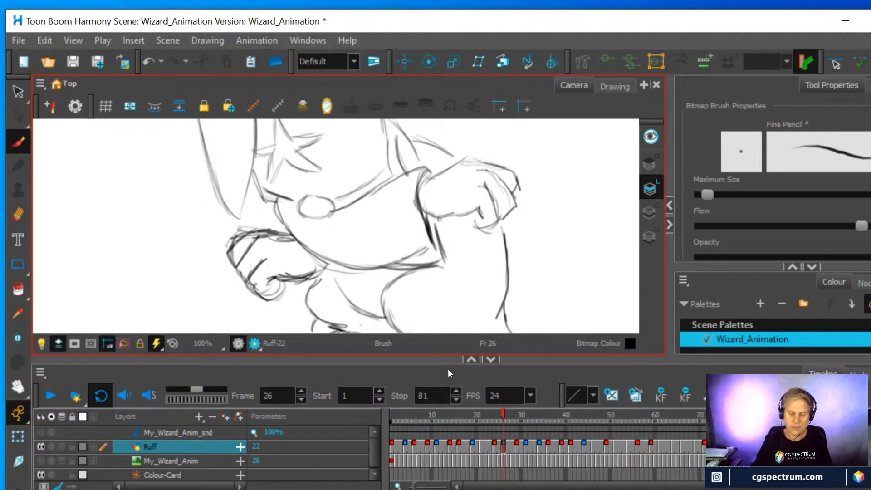
{"action": "left_click", "coordinate": [504, 415]}
{"action": "mouse_move", "coordinate": [504, 414]}
{"action": "left_mouse_down"}
{"action": "mouse_move", "coordinate": [486, 412]}
{"action": "mouse_move", "coordinate": [548, 420]}
{"action": "mouse_move", "coordinate": [466, 417]}
{"action": "mouse_move", "coordinate": [499, 417]}
{"action": "left_mouse_up"}
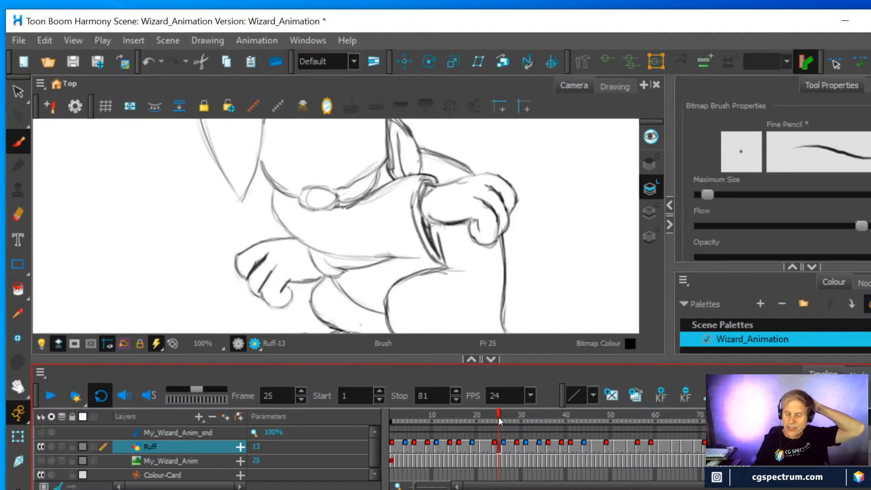
Erase the drooping cuff and part of the sleeve's lower edge on the drawing at frame 25
{"action": "scroll", "coordinate": [465, 213], "scroll_direction": "down", "scroll_amount": 3}
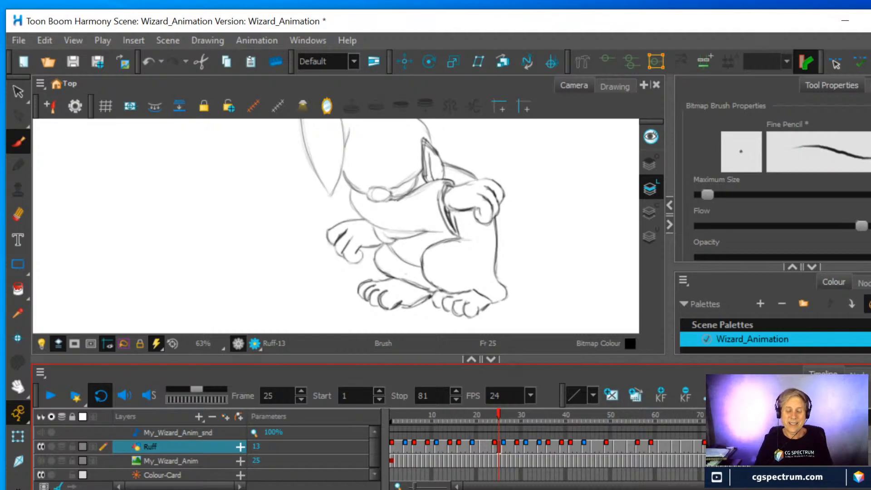
{"action": "left_click", "coordinate": [18, 214]}
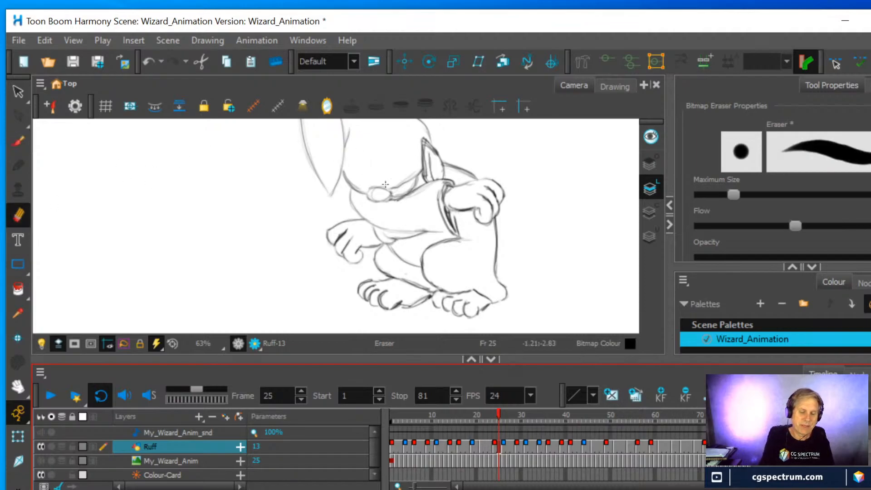
{"action": "mouse_move", "coordinate": [387, 226]}
{"action": "left_mouse_down"}
{"action": "mouse_move", "coordinate": [457, 229]}
{"action": "mouse_move", "coordinate": [440, 215]}
{"action": "mouse_move", "coordinate": [433, 198]}
{"action": "mouse_move", "coordinate": [453, 221]}
{"action": "mouse_move", "coordinate": [435, 184]}
{"action": "mouse_move", "coordinate": [428, 193]}
{"action": "left_mouse_up"}
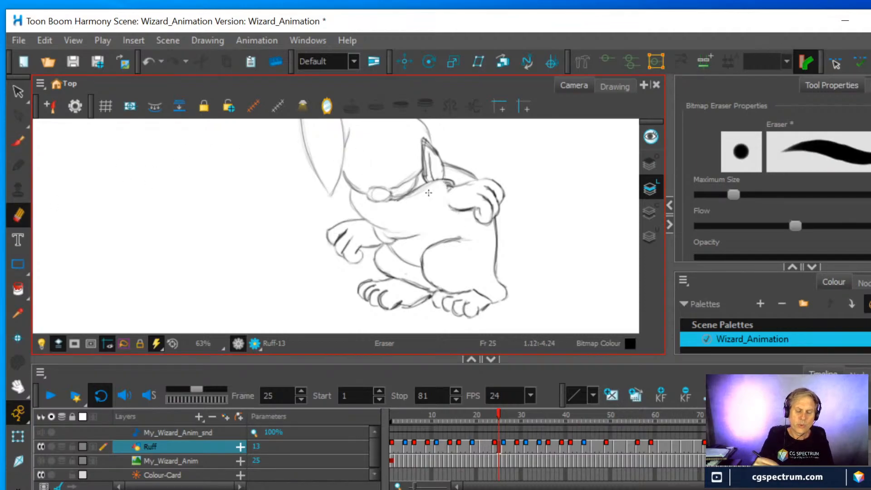
{"action": "mouse_move", "coordinate": [394, 225]}
{"action": "left_mouse_down"}
{"action": "mouse_move", "coordinate": [382, 226]}
{"action": "mouse_move", "coordinate": [403, 225]}
{"action": "left_mouse_up"}
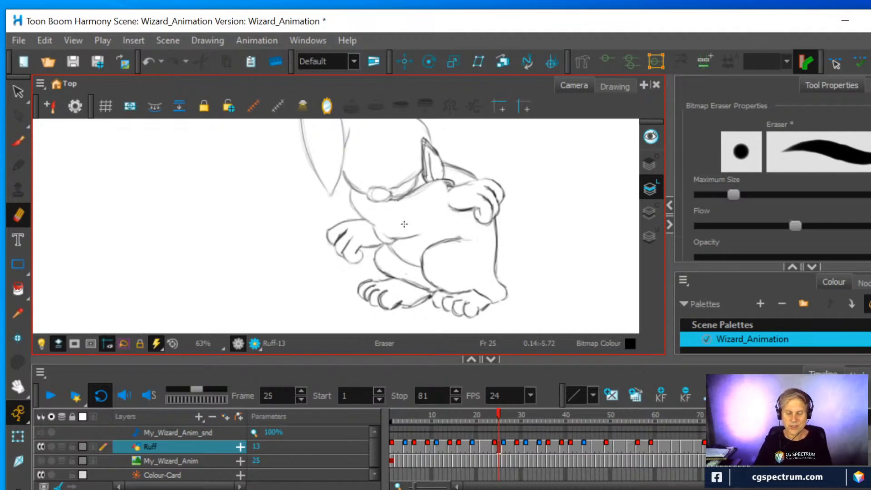
Erase the cuff and lower sleeve edge on the frame 26 drawing, and check the drawings at frames 29 and 31
{"action": "left_click", "coordinate": [494, 446]}
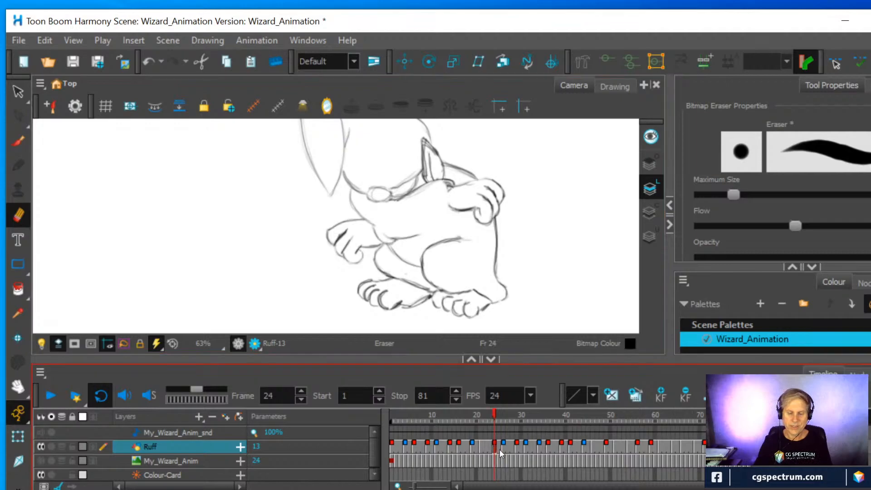
{"action": "left_click", "coordinate": [505, 450]}
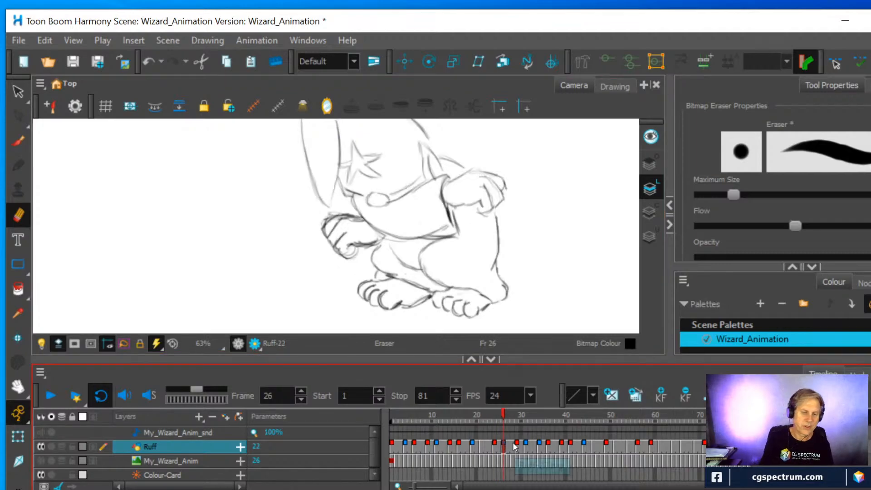
{"action": "mouse_move", "coordinate": [404, 227]}
{"action": "left_mouse_down"}
{"action": "mouse_move", "coordinate": [395, 236]}
{"action": "mouse_move", "coordinate": [432, 235]}
{"action": "mouse_move", "coordinate": [456, 217]}
{"action": "mouse_move", "coordinate": [447, 204]}
{"action": "left_mouse_up"}
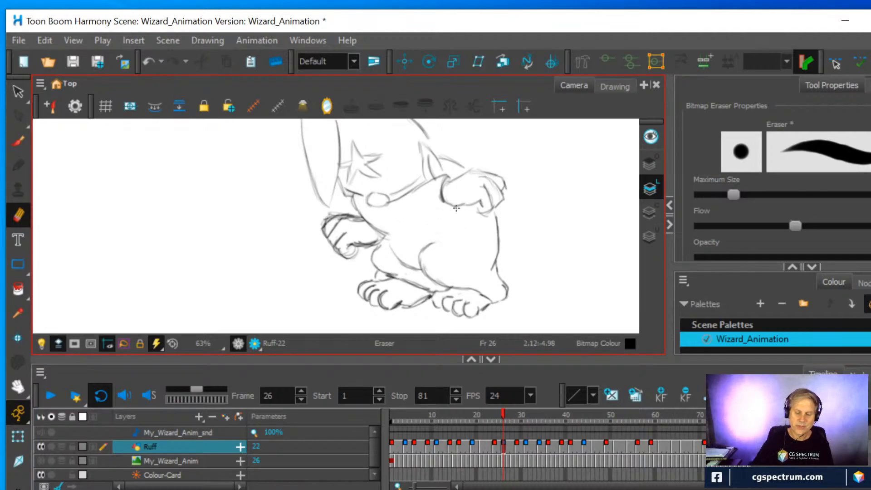
{"action": "left_click", "coordinate": [517, 444]}
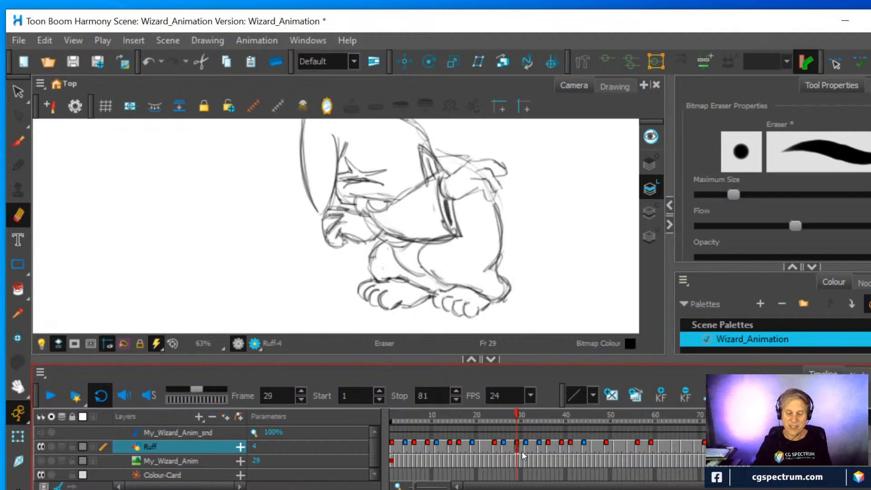
{"action": "left_click", "coordinate": [527, 447]}
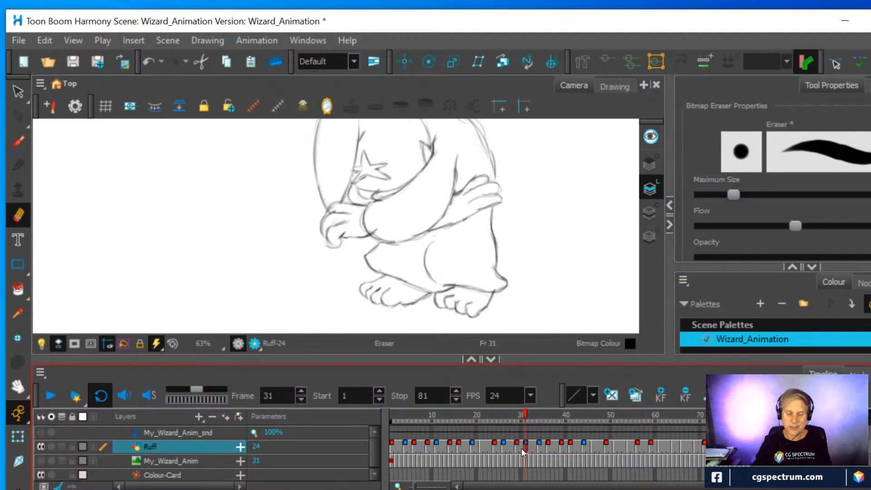
Erase the sleeve's cuff and lower edge on the frame 29 drawing and compare it with the frame 31 drawing
{"action": "left_click", "coordinate": [517, 446]}
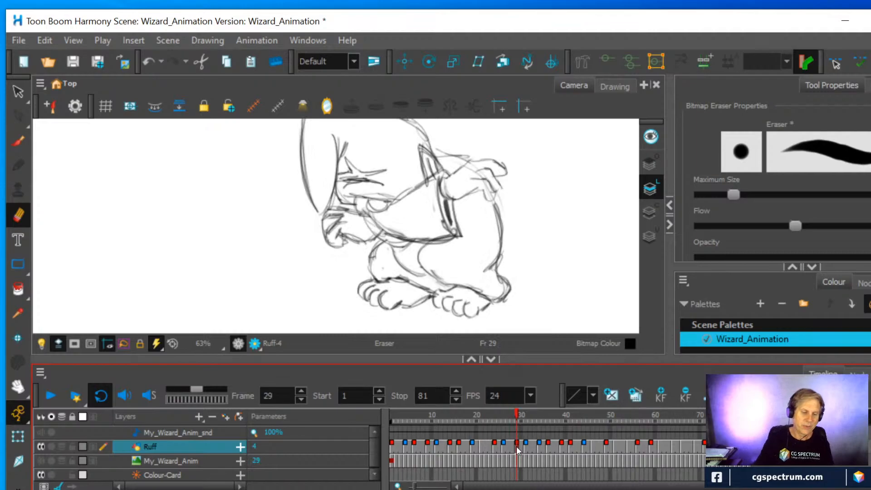
{"action": "mouse_move", "coordinate": [386, 229]}
{"action": "left_mouse_down"}
{"action": "mouse_move", "coordinate": [433, 240]}
{"action": "mouse_move", "coordinate": [446, 232]}
{"action": "mouse_move", "coordinate": [435, 194]}
{"action": "mouse_move", "coordinate": [461, 242]}
{"action": "left_mouse_up"}
{"action": "mouse_move", "coordinate": [417, 225]}
{"action": "left_mouse_down"}
{"action": "mouse_move", "coordinate": [400, 238]}
{"action": "mouse_move", "coordinate": [409, 229]}
{"action": "left_mouse_up"}
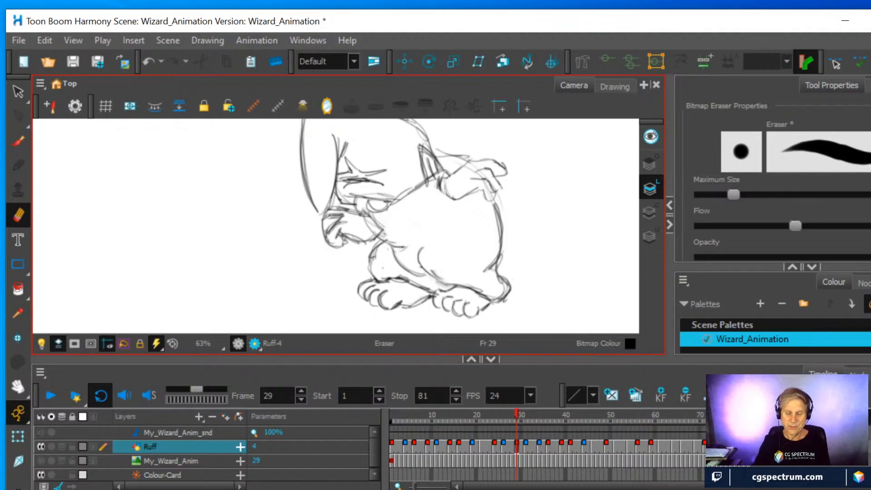
{"action": "left_click", "coordinate": [527, 445]}
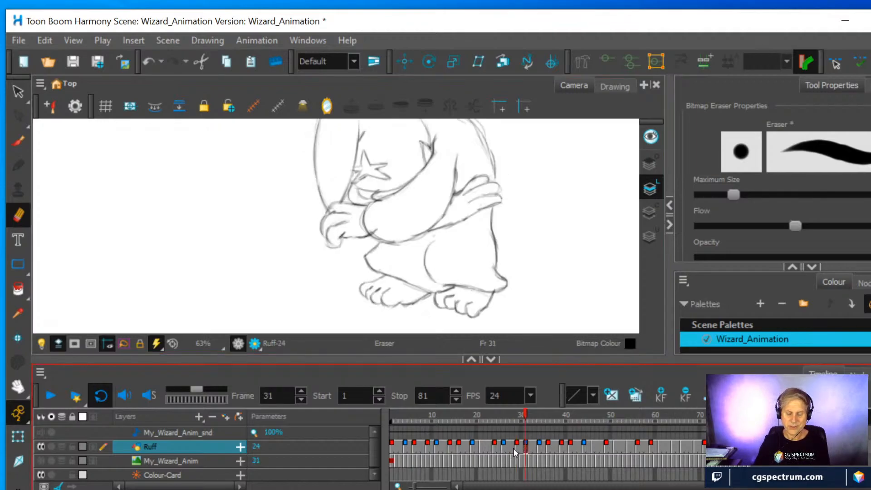
{"action": "left_click", "coordinate": [518, 447]}
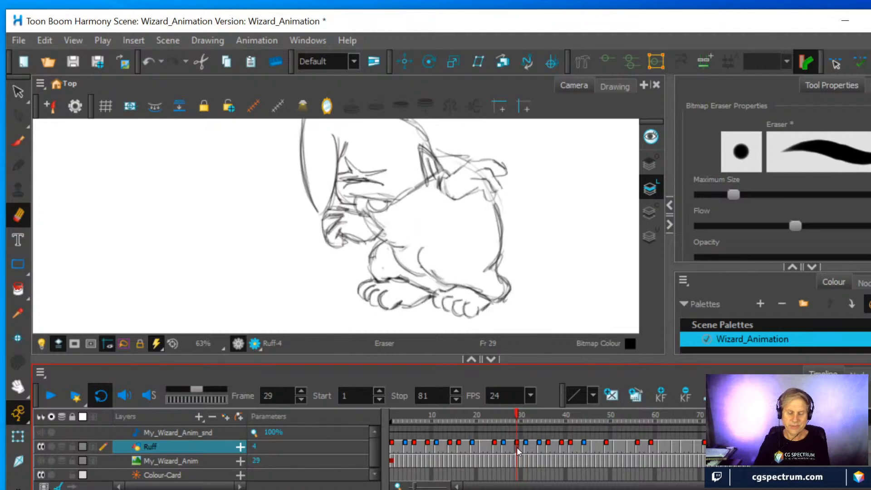
{"action": "left_click", "coordinate": [526, 446]}
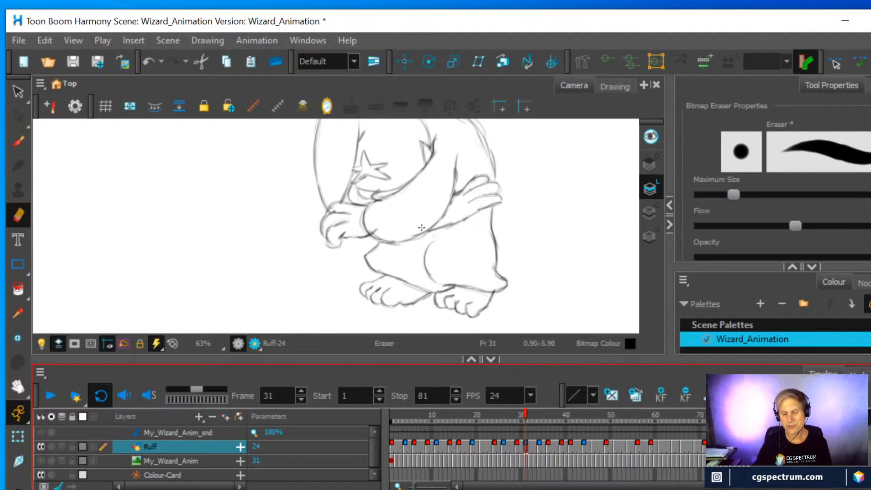
Sketch a round construction head with two large circular ears and a small oval nose beside the wizard on frame 31
{"action": "left_click", "coordinate": [19, 142]}
{"action": "mouse_move", "coordinate": [219, 259]}
{"action": "left_mouse_down"}
{"action": "mouse_move", "coordinate": [117, 253]}
{"action": "mouse_move", "coordinate": [210, 197]}
{"action": "mouse_move", "coordinate": [138, 301]}
{"action": "mouse_move", "coordinate": [155, 194]}
{"action": "mouse_move", "coordinate": [193, 282]}
{"action": "mouse_move", "coordinate": [119, 214]}
{"action": "mouse_move", "coordinate": [210, 251]}
{"action": "mouse_move", "coordinate": [106, 261]}
{"action": "mouse_move", "coordinate": [243, 211]}
{"action": "mouse_move", "coordinate": [196, 189]}
{"action": "mouse_move", "coordinate": [189, 205]}
{"action": "mouse_move", "coordinate": [136, 194]}
{"action": "mouse_move", "coordinate": [200, 282]}
{"action": "mouse_move", "coordinate": [122, 204]}
{"action": "mouse_move", "coordinate": [144, 292]}
{"action": "mouse_move", "coordinate": [116, 280]}
{"action": "mouse_move", "coordinate": [137, 192]}
{"action": "mouse_move", "coordinate": [199, 195]}
{"action": "mouse_move", "coordinate": [212, 227]}
{"action": "mouse_move", "coordinate": [172, 293]}
{"action": "left_mouse_up"}
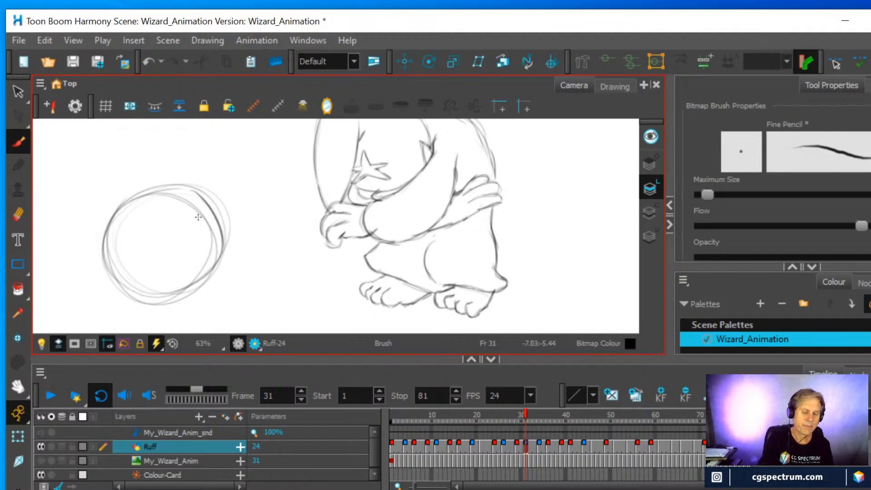
{"action": "mouse_move", "coordinate": [211, 210]}
{"action": "left_mouse_down"}
{"action": "mouse_move", "coordinate": [199, 232]}
{"action": "mouse_move", "coordinate": [213, 211]}
{"action": "mouse_move", "coordinate": [196, 230]}
{"action": "mouse_move", "coordinate": [222, 200]}
{"action": "mouse_move", "coordinate": [214, 228]}
{"action": "mouse_move", "coordinate": [194, 215]}
{"action": "mouse_move", "coordinate": [203, 232]}
{"action": "mouse_move", "coordinate": [190, 217]}
{"action": "mouse_move", "coordinate": [155, 255]}
{"action": "mouse_move", "coordinate": [189, 213]}
{"action": "mouse_move", "coordinate": [222, 240]}
{"action": "mouse_move", "coordinate": [221, 231]}
{"action": "mouse_move", "coordinate": [219, 249]}
{"action": "mouse_move", "coordinate": [225, 219]}
{"action": "mouse_move", "coordinate": [197, 265]}
{"action": "left_mouse_up"}
{"action": "mouse_move", "coordinate": [225, 215]}
{"action": "left_mouse_down"}
{"action": "mouse_move", "coordinate": [212, 253]}
{"action": "mouse_move", "coordinate": [197, 265]}
{"action": "mouse_move", "coordinate": [205, 266]}
{"action": "mouse_move", "coordinate": [189, 273]}
{"action": "left_mouse_up"}
{"action": "mouse_move", "coordinate": [202, 204]}
{"action": "left_mouse_down"}
{"action": "mouse_move", "coordinate": [137, 192]}
{"action": "mouse_move", "coordinate": [201, 176]}
{"action": "mouse_move", "coordinate": [133, 190]}
{"action": "mouse_move", "coordinate": [114, 237]}
{"action": "mouse_move", "coordinate": [52, 212]}
{"action": "mouse_move", "coordinate": [90, 175]}
{"action": "left_mouse_up"}
{"action": "mouse_move", "coordinate": [177, 181]}
{"action": "left_mouse_down"}
{"action": "mouse_move", "coordinate": [134, 178]}
{"action": "mouse_move", "coordinate": [128, 152]}
{"action": "mouse_move", "coordinate": [185, 138]}
{"action": "mouse_move", "coordinate": [198, 153]}
{"action": "mouse_move", "coordinate": [146, 163]}
{"action": "left_mouse_up"}
{"action": "mouse_move", "coordinate": [82, 178]}
{"action": "left_mouse_down"}
{"action": "mouse_move", "coordinate": [88, 252]}
{"action": "mouse_move", "coordinate": [53, 248]}
{"action": "mouse_move", "coordinate": [41, 213]}
{"action": "mouse_move", "coordinate": [64, 178]}
{"action": "left_mouse_up"}
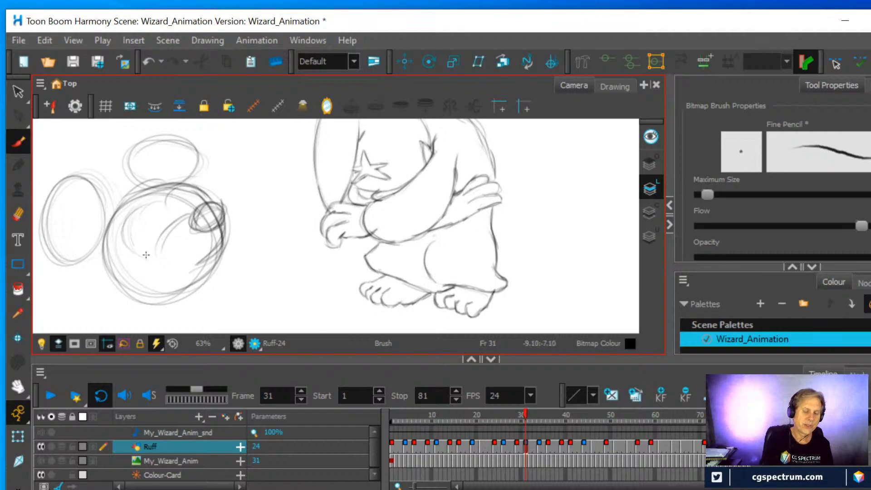
{"action": "mouse_move", "coordinate": [145, 255]}
{"action": "left_mouse_down"}
{"action": "mouse_move", "coordinate": [129, 288]}
{"action": "mouse_move", "coordinate": [142, 304]}
{"action": "mouse_move", "coordinate": [120, 294]}
{"action": "left_mouse_up"}
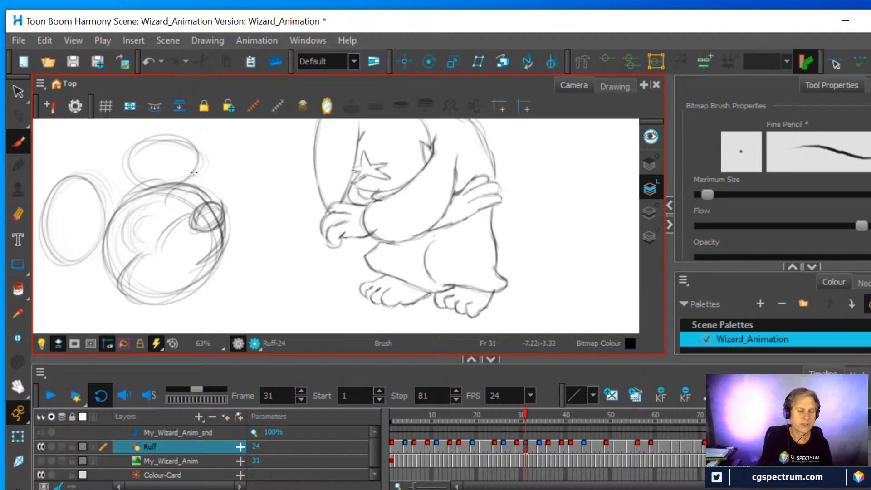
Select the circular head sketch with the Cutter and delete it together with its leftover strokes
{"action": "left_click", "coordinate": [17, 215]}
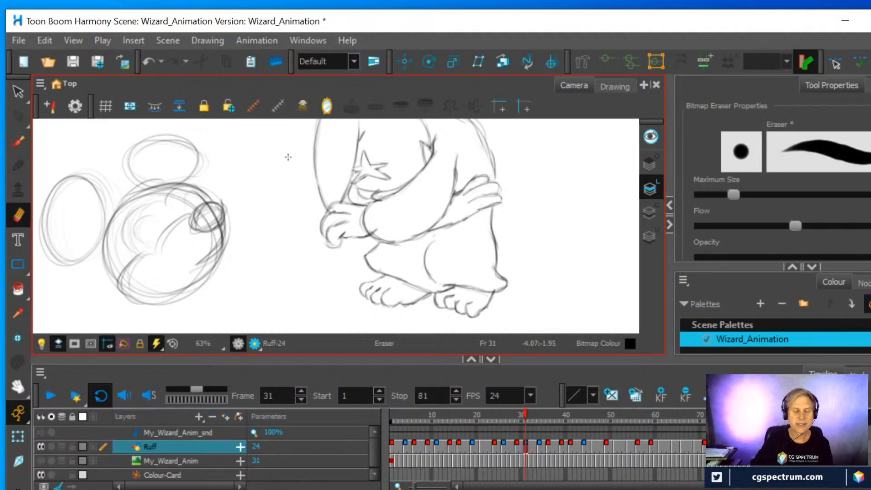
{"action": "left_click", "coordinate": [18, 90]}
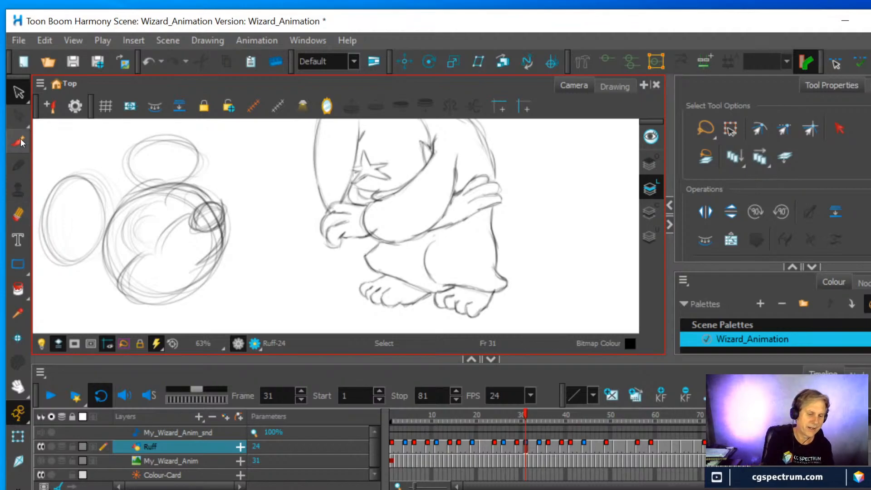
{"action": "left_click_drag", "start_coordinate": [20, 94], "coordinate": [56, 105]}
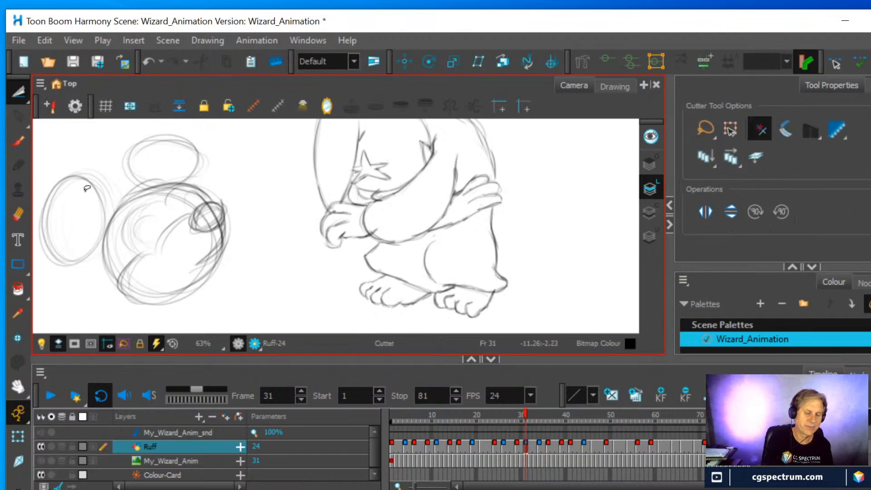
{"action": "mouse_move", "coordinate": [55, 271]}
{"action": "left_mouse_down"}
{"action": "mouse_move", "coordinate": [90, 139]}
{"action": "mouse_move", "coordinate": [175, 122]}
{"action": "mouse_move", "coordinate": [227, 167]}
{"action": "mouse_move", "coordinate": [240, 280]}
{"action": "mouse_move", "coordinate": [113, 295]}
{"action": "mouse_move", "coordinate": [51, 282]}
{"action": "left_mouse_up"}
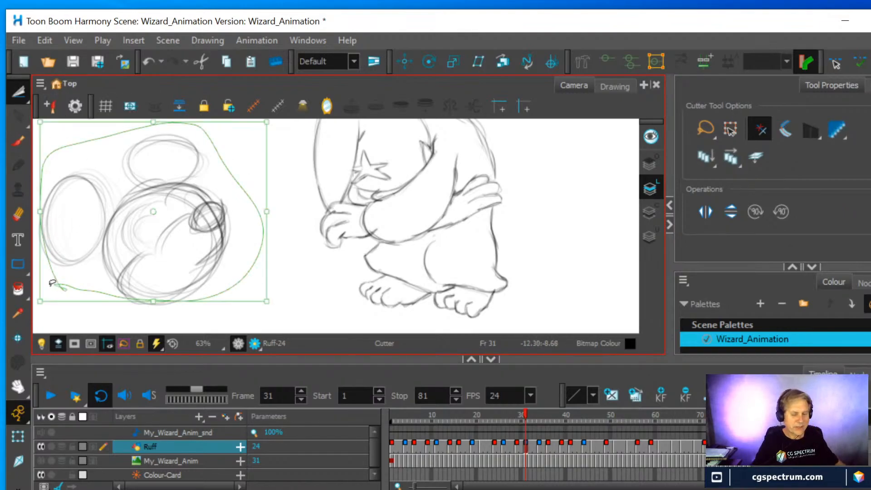
{"action": "key", "text": "Delete"}
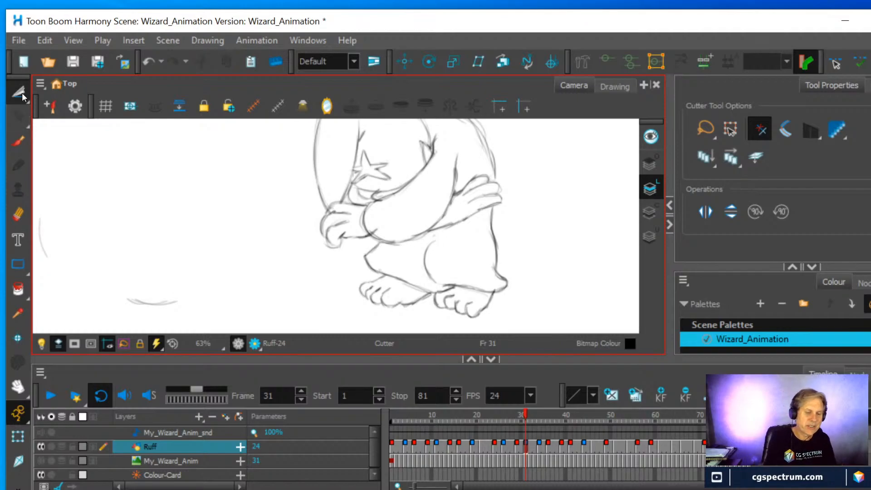
{"action": "mouse_move", "coordinate": [49, 272]}
{"action": "left_mouse_down"}
{"action": "mouse_move", "coordinate": [38, 247]}
{"action": "mouse_move", "coordinate": [36, 198]}
{"action": "mouse_move", "coordinate": [137, 217]}
{"action": "mouse_move", "coordinate": [208, 298]}
{"action": "mouse_move", "coordinate": [110, 312]}
{"action": "mouse_move", "coordinate": [43, 255]}
{"action": "left_mouse_up"}
{"action": "key", "text": "Delete"}
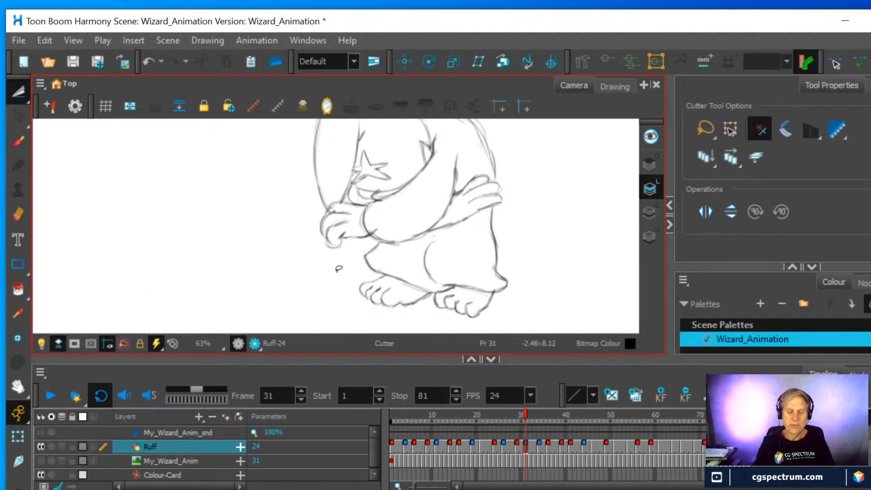
Sketch a cartoon child's head with ears, a nose and a mouth beside the wizard on the frame 31 drawing
{"action": "scroll", "coordinate": [453, 229], "scroll_direction": "down", "scroll_amount": 1}
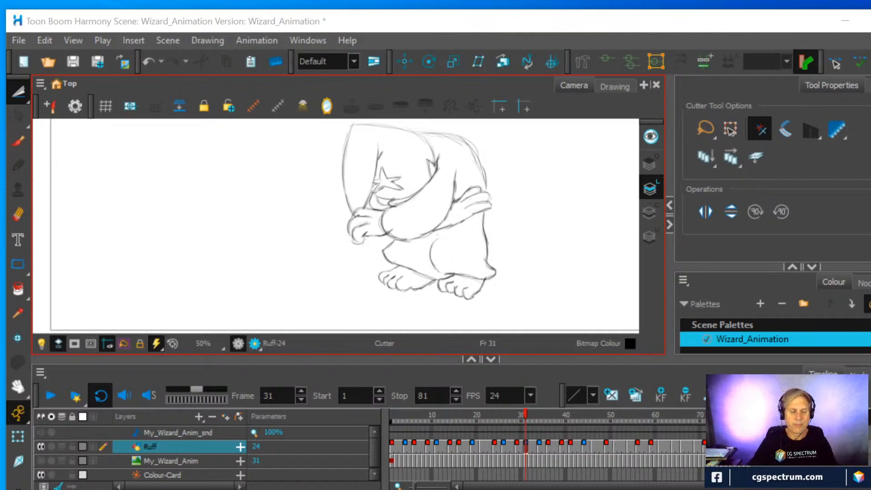
{"action": "left_click", "coordinate": [19, 142]}
{"action": "mouse_move", "coordinate": [135, 159]}
{"action": "left_mouse_down"}
{"action": "mouse_move", "coordinate": [171, 154]}
{"action": "mouse_move", "coordinate": [111, 183]}
{"action": "mouse_move", "coordinate": [136, 146]}
{"action": "mouse_move", "coordinate": [191, 146]}
{"action": "mouse_move", "coordinate": [213, 238]}
{"action": "mouse_move", "coordinate": [136, 254]}
{"action": "mouse_move", "coordinate": [121, 265]}
{"action": "mouse_move", "coordinate": [134, 284]}
{"action": "mouse_move", "coordinate": [166, 289]}
{"action": "mouse_move", "coordinate": [208, 251]}
{"action": "left_mouse_up"}
{"action": "left_click_drag", "start_coordinate": [207, 232], "coordinate": [208, 250]}
{"action": "mouse_move", "coordinate": [119, 244]}
{"action": "left_mouse_down"}
{"action": "mouse_move", "coordinate": [106, 255]}
{"action": "mouse_move", "coordinate": [137, 260]}
{"action": "left_mouse_up"}
{"action": "mouse_move", "coordinate": [150, 250]}
{"action": "left_mouse_down"}
{"action": "mouse_move", "coordinate": [144, 266]}
{"action": "mouse_move", "coordinate": [136, 260]}
{"action": "left_mouse_up"}
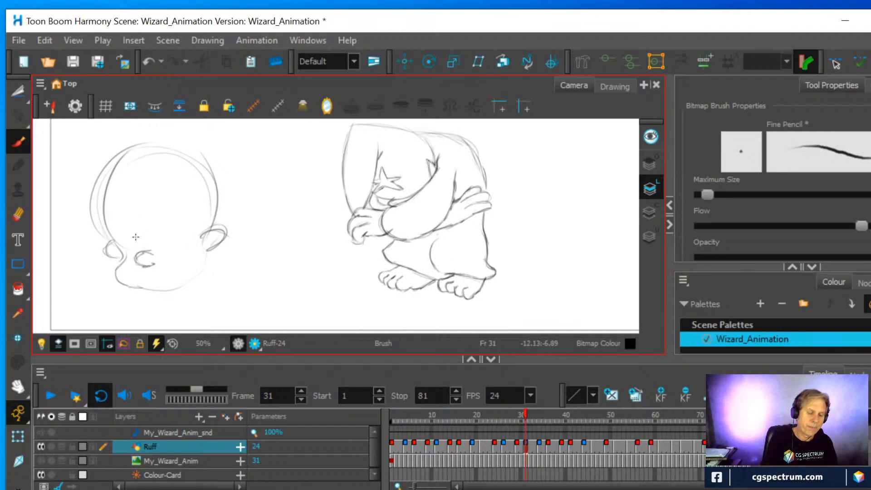
{"action": "mouse_move", "coordinate": [172, 281]}
{"action": "left_mouse_down"}
{"action": "mouse_move", "coordinate": [157, 289]}
{"action": "mouse_move", "coordinate": [174, 278]}
{"action": "left_mouse_up"}
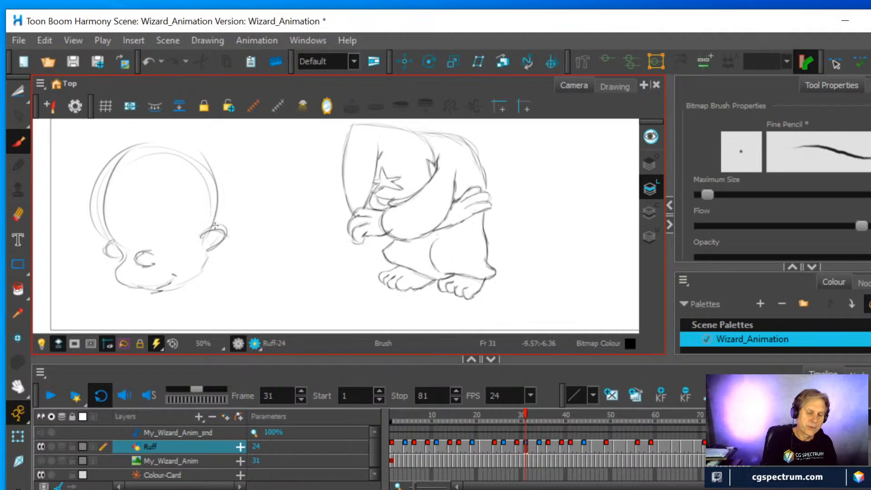
Add eyes, angry slanted brows and a forehead curl to the child's head sketch
{"action": "mouse_move", "coordinate": [183, 234]}
{"action": "left_mouse_down"}
{"action": "mouse_move", "coordinate": [170, 222]}
{"action": "mouse_move", "coordinate": [163, 230]}
{"action": "left_mouse_up"}
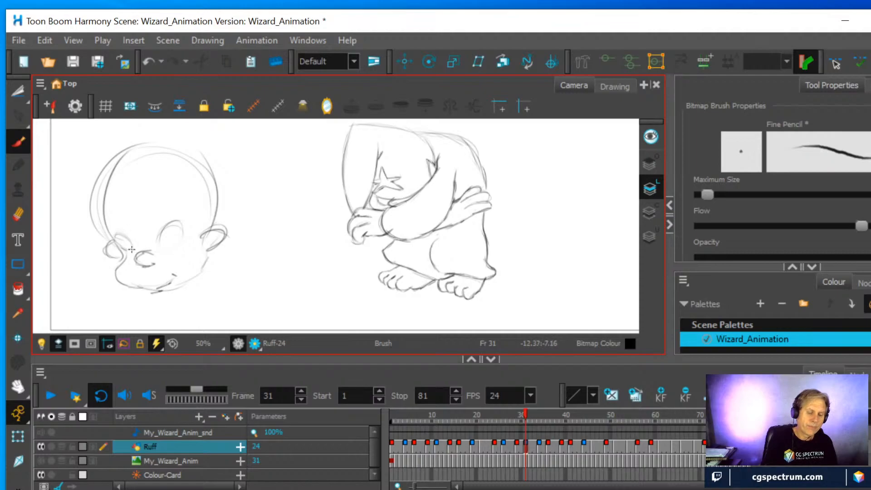
{"action": "mouse_move", "coordinate": [159, 244]}
{"action": "left_mouse_down"}
{"action": "mouse_move", "coordinate": [185, 237]}
{"action": "mouse_move", "coordinate": [171, 233]}
{"action": "mouse_move", "coordinate": [163, 215]}
{"action": "mouse_move", "coordinate": [154, 236]}
{"action": "mouse_move", "coordinate": [128, 235]}
{"action": "left_mouse_up"}
{"action": "mouse_move", "coordinate": [138, 189]}
{"action": "left_mouse_down"}
{"action": "mouse_move", "coordinate": [121, 193]}
{"action": "mouse_move", "coordinate": [131, 188]}
{"action": "left_mouse_up"}
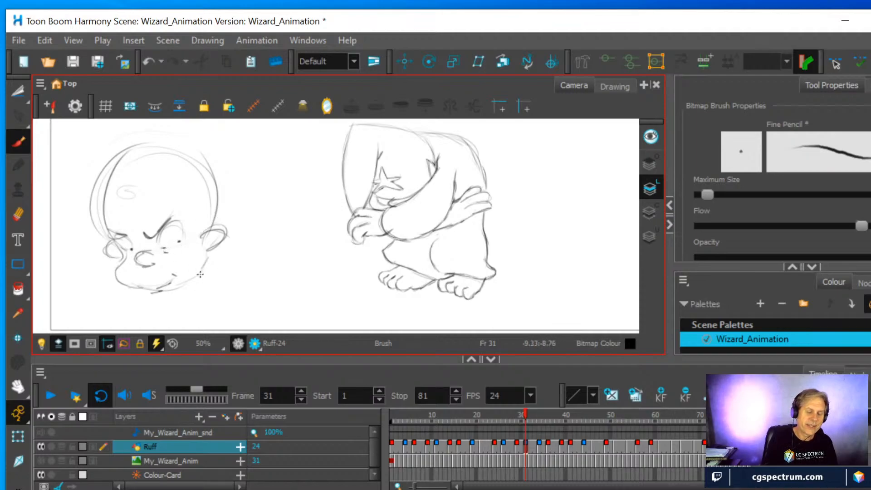
Erase the eyes beneath the angry brows, rework the eye area and remove the slanted brow lines
{"action": "left_click", "coordinate": [19, 215]}
{"action": "left_click_drag", "start_coordinate": [167, 249], "coordinate": [180, 227]}
{"action": "left_click_drag", "start_coordinate": [121, 245], "coordinate": [127, 241]}
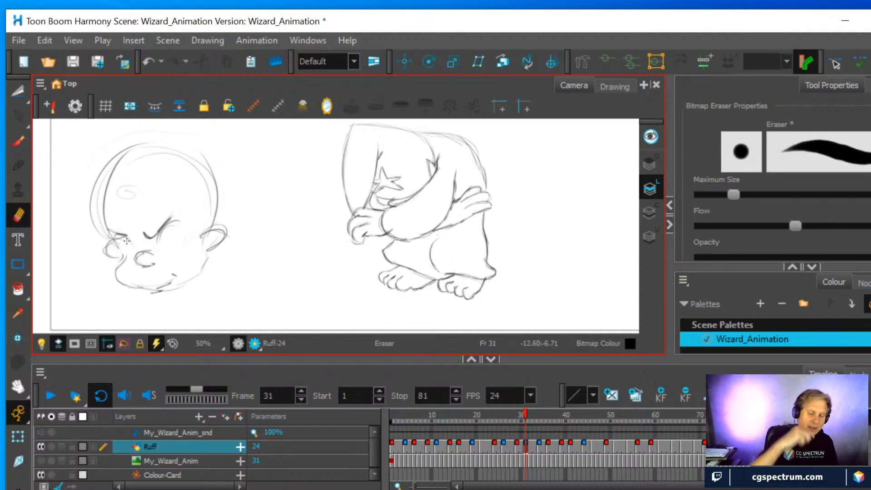
{"action": "left_click", "coordinate": [18, 142]}
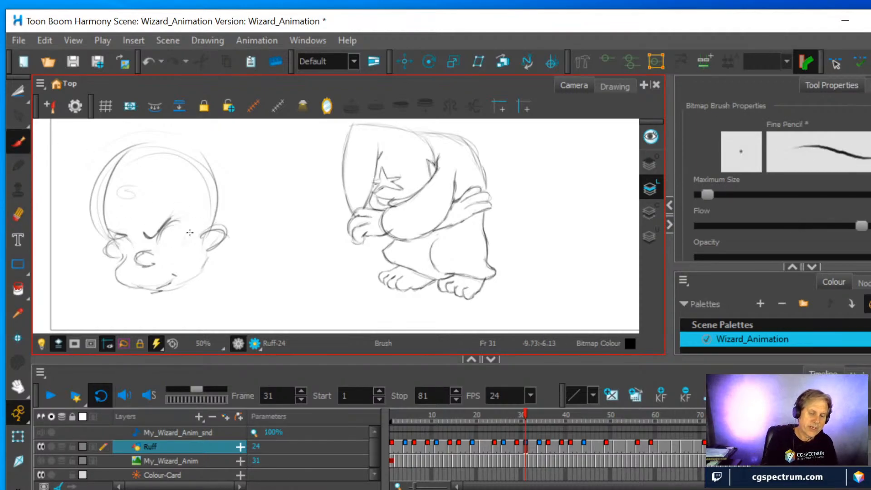
{"action": "mouse_move", "coordinate": [173, 221]}
{"action": "left_mouse_down"}
{"action": "mouse_move", "coordinate": [177, 247]}
{"action": "mouse_move", "coordinate": [150, 229]}
{"action": "mouse_move", "coordinate": [174, 211]}
{"action": "mouse_move", "coordinate": [112, 234]}
{"action": "left_mouse_up"}
{"action": "left_click", "coordinate": [18, 212]}
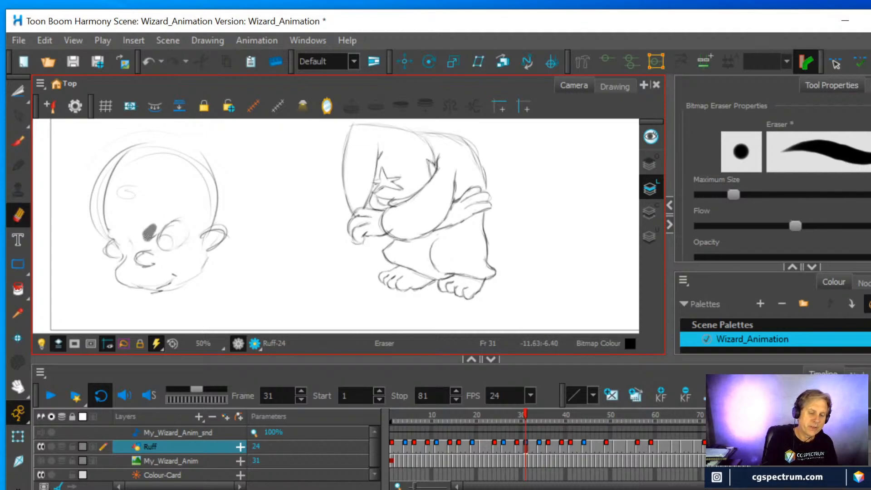
Draw round eyes with small pupils and raised eyebrows on the head sketch, and strengthen the cheek and jaw line
{"action": "left_click", "coordinate": [18, 141]}
{"action": "mouse_move", "coordinate": [130, 224]}
{"action": "left_mouse_down"}
{"action": "mouse_move", "coordinate": [132, 243]}
{"action": "mouse_move", "coordinate": [109, 233]}
{"action": "mouse_move", "coordinate": [119, 249]}
{"action": "mouse_move", "coordinate": [130, 241]}
{"action": "mouse_move", "coordinate": [108, 230]}
{"action": "mouse_move", "coordinate": [132, 247]}
{"action": "left_mouse_up"}
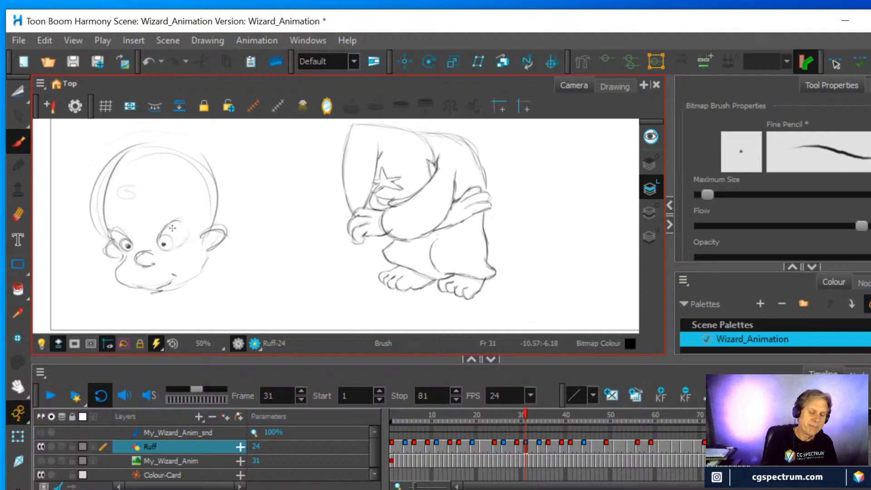
{"action": "mouse_move", "coordinate": [166, 203]}
{"action": "left_mouse_down"}
{"action": "mouse_move", "coordinate": [186, 203]}
{"action": "mouse_move", "coordinate": [170, 196]}
{"action": "left_mouse_up"}
{"action": "mouse_move", "coordinate": [106, 209]}
{"action": "left_mouse_down"}
{"action": "mouse_move", "coordinate": [116, 205]}
{"action": "mouse_move", "coordinate": [106, 206]}
{"action": "left_mouse_up"}
{"action": "mouse_move", "coordinate": [180, 197]}
{"action": "left_mouse_down"}
{"action": "mouse_move", "coordinate": [194, 198]}
{"action": "mouse_move", "coordinate": [189, 206]}
{"action": "left_mouse_up"}
{"action": "mouse_move", "coordinate": [201, 246]}
{"action": "left_mouse_down"}
{"action": "mouse_move", "coordinate": [203, 267]}
{"action": "mouse_move", "coordinate": [199, 243]}
{"action": "mouse_move", "coordinate": [198, 268]}
{"action": "mouse_move", "coordinate": [170, 283]}
{"action": "mouse_move", "coordinate": [189, 284]}
{"action": "mouse_move", "coordinate": [136, 288]}
{"action": "left_mouse_up"}
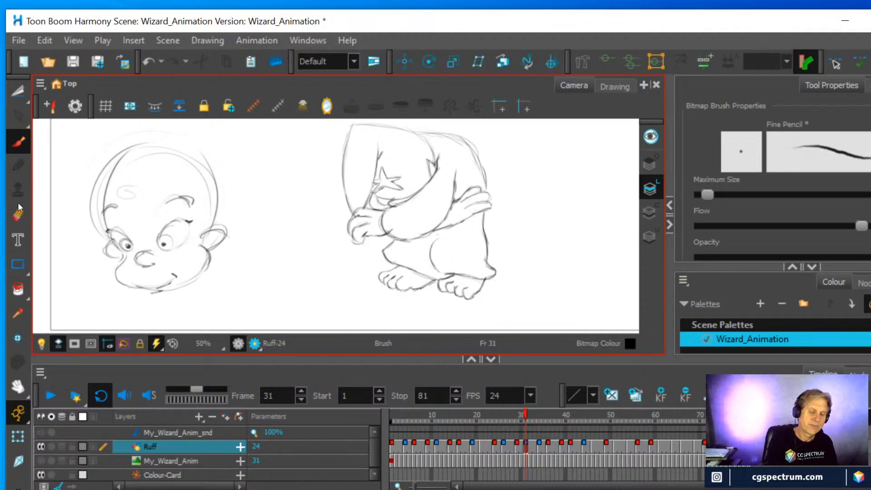
Erase the small pupils and redraw both eyes with large round irises
{"action": "left_click", "coordinate": [18, 214]}
{"action": "mouse_move", "coordinate": [164, 234]}
{"action": "left_mouse_down"}
{"action": "mouse_move", "coordinate": [165, 246]}
{"action": "mouse_move", "coordinate": [170, 240]}
{"action": "mouse_move", "coordinate": [125, 245]}
{"action": "left_mouse_up"}
{"action": "left_click", "coordinate": [18, 141]}
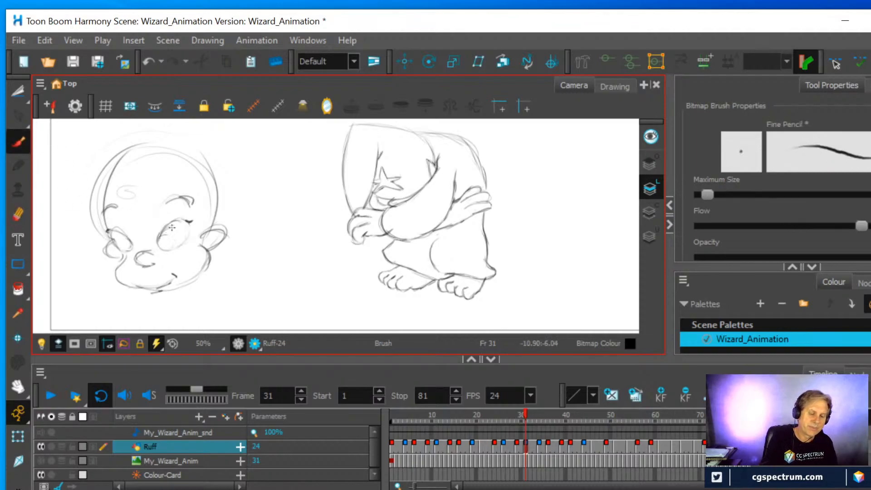
{"action": "mouse_move", "coordinate": [170, 230]}
{"action": "left_mouse_down"}
{"action": "mouse_move", "coordinate": [157, 237]}
{"action": "mouse_move", "coordinate": [161, 248]}
{"action": "left_mouse_up"}
{"action": "mouse_move", "coordinate": [165, 231]}
{"action": "left_mouse_down"}
{"action": "mouse_move", "coordinate": [176, 230]}
{"action": "mouse_move", "coordinate": [165, 249]}
{"action": "mouse_move", "coordinate": [190, 231]}
{"action": "mouse_move", "coordinate": [187, 240]}
{"action": "mouse_move", "coordinate": [188, 224]}
{"action": "mouse_move", "coordinate": [182, 245]}
{"action": "left_mouse_up"}
{"action": "mouse_move", "coordinate": [121, 249]}
{"action": "left_mouse_down"}
{"action": "mouse_move", "coordinate": [134, 241]}
{"action": "mouse_move", "coordinate": [119, 228]}
{"action": "mouse_move", "coordinate": [110, 241]}
{"action": "left_mouse_up"}
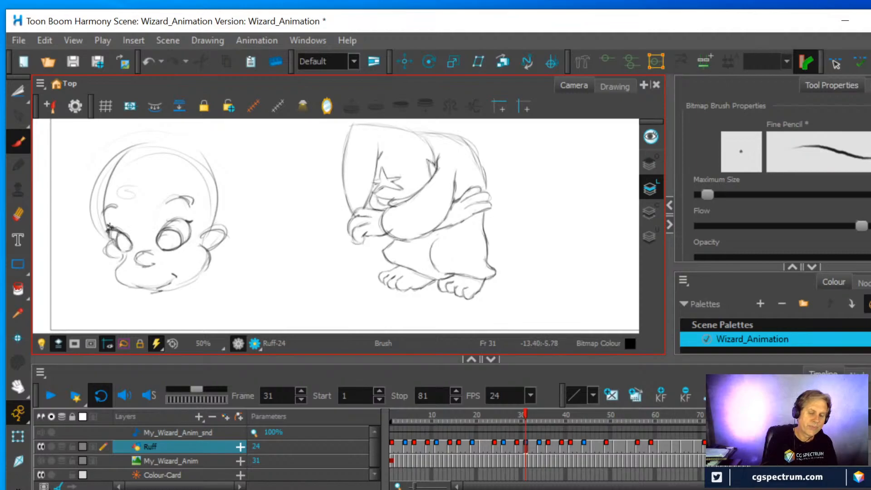
Thicken the upper eyelashes and darken the irises on the head sketch
{"action": "left_click_drag", "start_coordinate": [173, 222], "coordinate": [192, 219]}
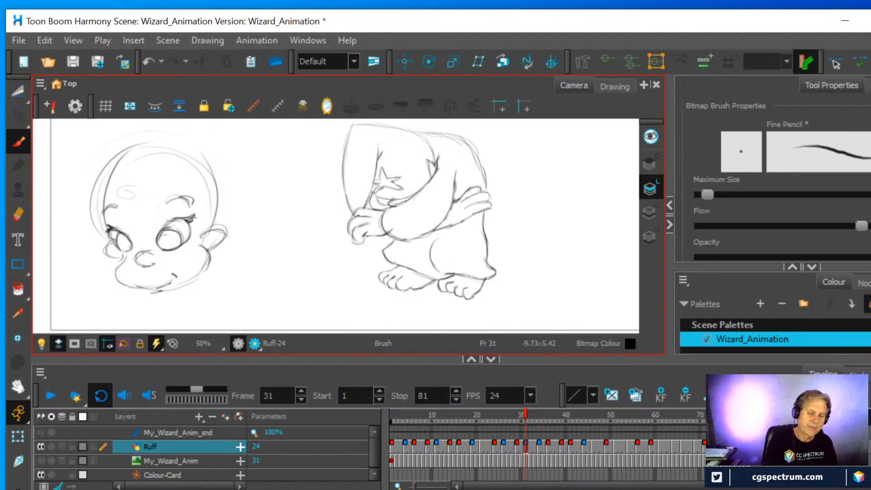
{"action": "left_click_drag", "start_coordinate": [187, 220], "coordinate": [196, 213]}
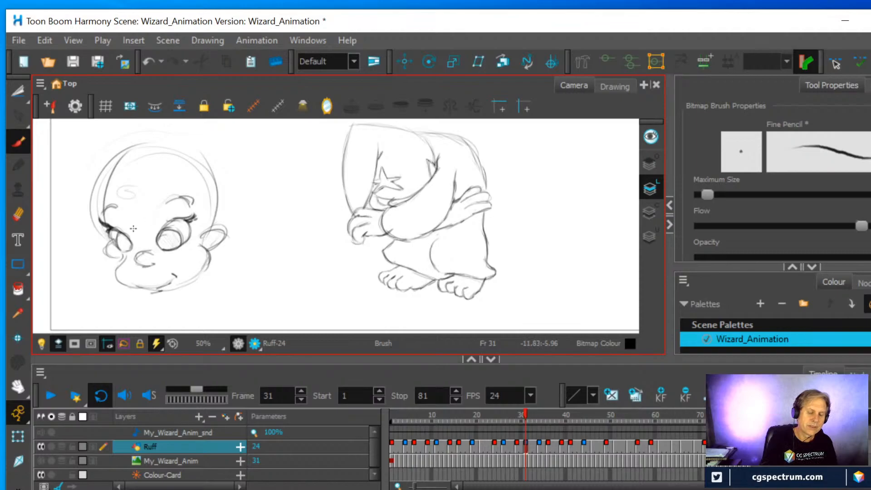
{"action": "left_click_drag", "start_coordinate": [125, 250], "coordinate": [124, 237]}
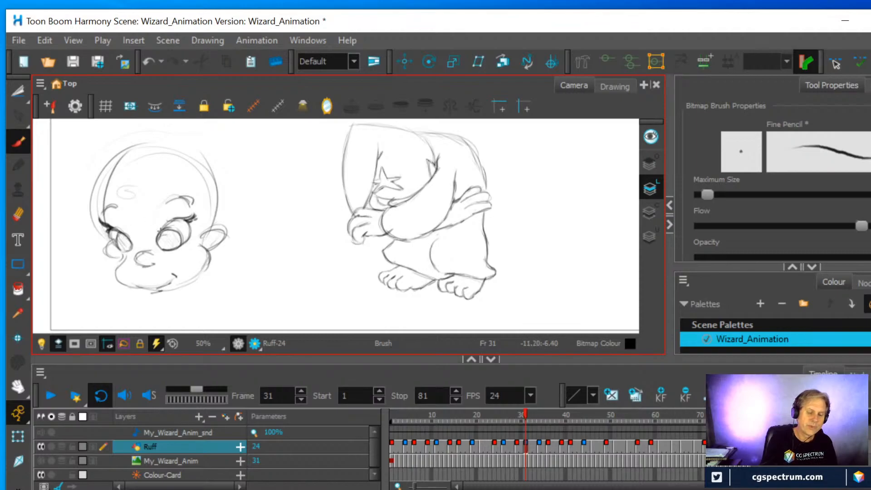
Reduce the nose, widen the cheek and draw a pointed V-shaped smile with marked corners on the head sketch
{"action": "mouse_move", "coordinate": [179, 245]}
{"action": "left_mouse_down"}
{"action": "mouse_move", "coordinate": [163, 228]}
{"action": "mouse_move", "coordinate": [180, 237]}
{"action": "mouse_move", "coordinate": [162, 247]}
{"action": "mouse_move", "coordinate": [156, 232]}
{"action": "mouse_move", "coordinate": [167, 253]}
{"action": "mouse_move", "coordinate": [143, 258]}
{"action": "mouse_move", "coordinate": [148, 265]}
{"action": "mouse_move", "coordinate": [142, 257]}
{"action": "mouse_move", "coordinate": [168, 279]}
{"action": "mouse_move", "coordinate": [182, 267]}
{"action": "mouse_move", "coordinate": [110, 265]}
{"action": "mouse_move", "coordinate": [112, 283]}
{"action": "mouse_move", "coordinate": [127, 284]}
{"action": "mouse_move", "coordinate": [206, 255]}
{"action": "mouse_move", "coordinate": [130, 279]}
{"action": "mouse_move", "coordinate": [183, 267]}
{"action": "left_mouse_up"}
{"action": "left_click", "coordinate": [18, 214]}
{"action": "left_click", "coordinate": [18, 141]}
{"action": "left_click", "coordinate": [18, 215]}
{"action": "left_click", "coordinate": [19, 141]}
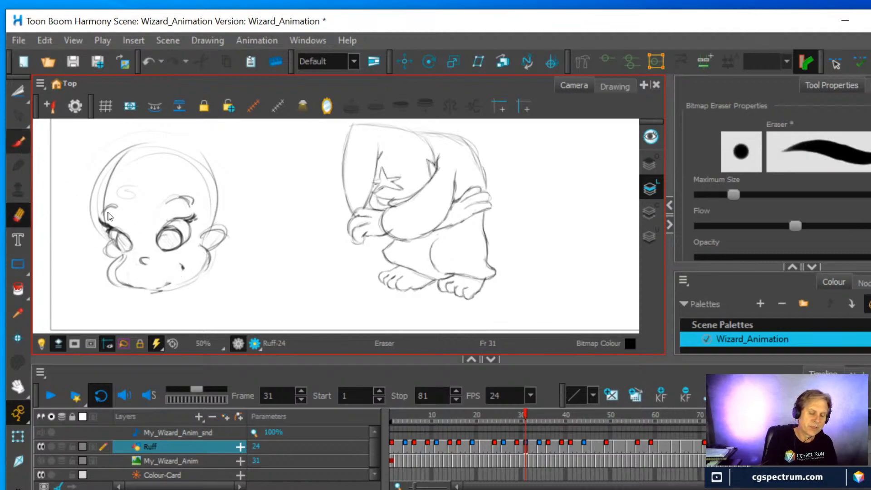
{"action": "left_click_drag", "start_coordinate": [127, 274], "coordinate": [152, 287]}
{"action": "mouse_move", "coordinate": [128, 276]}
{"action": "left_mouse_down"}
{"action": "mouse_move", "coordinate": [156, 282]}
{"action": "mouse_move", "coordinate": [178, 265]}
{"action": "left_mouse_up"}
{"action": "mouse_move", "coordinate": [167, 276]}
{"action": "left_mouse_down"}
{"action": "mouse_move", "coordinate": [181, 261]}
{"action": "mouse_move", "coordinate": [153, 288]}
{"action": "left_mouse_up"}
{"action": "left_click_drag", "start_coordinate": [153, 288], "coordinate": [124, 270]}
Sketch a parted fringe and loose hair strands around the sides of the child's head
{"action": "mouse_move", "coordinate": [122, 147]}
{"action": "left_mouse_down"}
{"action": "mouse_move", "coordinate": [133, 230]}
{"action": "mouse_move", "coordinate": [149, 240]}
{"action": "left_mouse_up"}
{"action": "left_click_drag", "start_coordinate": [172, 190], "coordinate": [147, 244]}
{"action": "left_click_drag", "start_coordinate": [105, 183], "coordinate": [121, 223]}
{"action": "left_click_drag", "start_coordinate": [113, 154], "coordinate": [94, 246]}
{"action": "left_click_drag", "start_coordinate": [83, 171], "coordinate": [96, 233]}
{"action": "left_click_drag", "start_coordinate": [177, 177], "coordinate": [206, 225]}
{"action": "left_click_drag", "start_coordinate": [220, 259], "coordinate": [211, 302]}
{"action": "left_click_drag", "start_coordinate": [222, 175], "coordinate": [247, 242]}
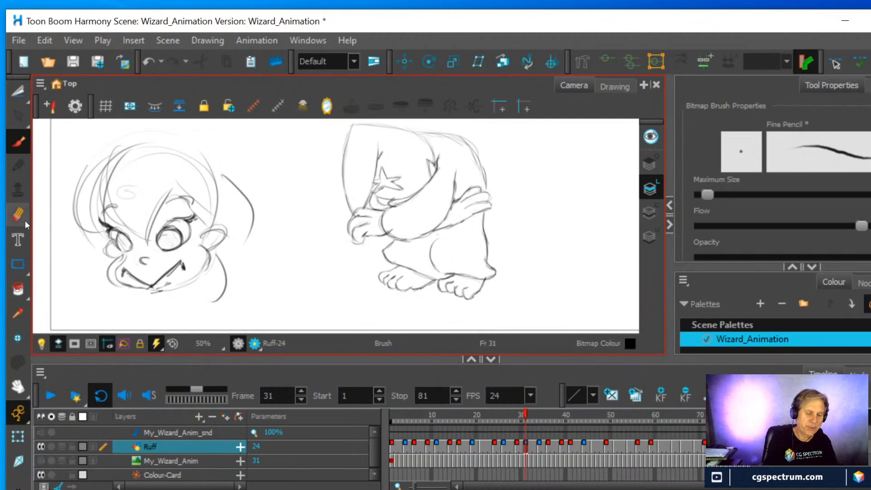
Select the entire child's head sketch with the Cutter and cut it from the frame 31 drawing
{"action": "left_click", "coordinate": [18, 91]}
{"action": "mouse_move", "coordinate": [70, 243]}
{"action": "left_mouse_down"}
{"action": "mouse_move", "coordinate": [58, 194]}
{"action": "mouse_move", "coordinate": [91, 132]}
{"action": "mouse_move", "coordinate": [160, 119]}
{"action": "mouse_move", "coordinate": [238, 144]}
{"action": "mouse_move", "coordinate": [286, 260]}
{"action": "mouse_move", "coordinate": [203, 308]}
{"action": "mouse_move", "coordinate": [86, 280]}
{"action": "mouse_move", "coordinate": [60, 213]}
{"action": "left_mouse_up"}
{"action": "key", "text": "ctrl+x"}
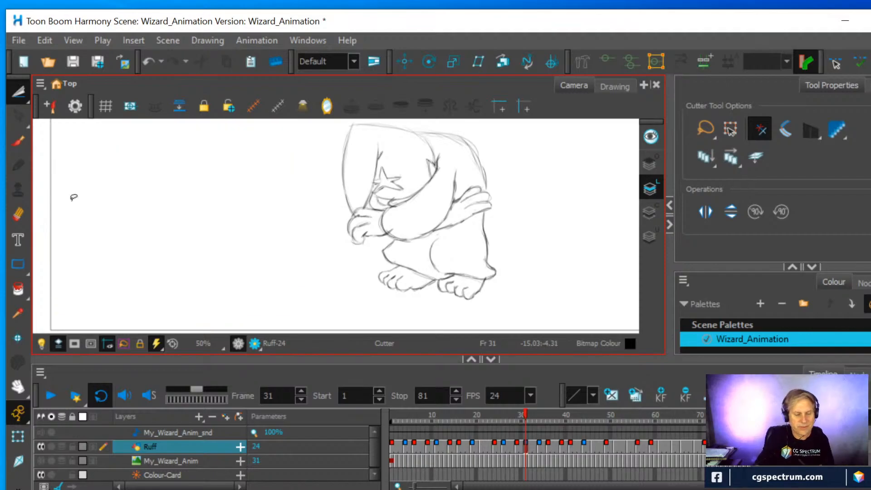
Draw slanted practice strokes with the Fine Pencil brush in the empty area beside the wizard on frame 31
{"action": "left_click", "coordinate": [10, 139]}
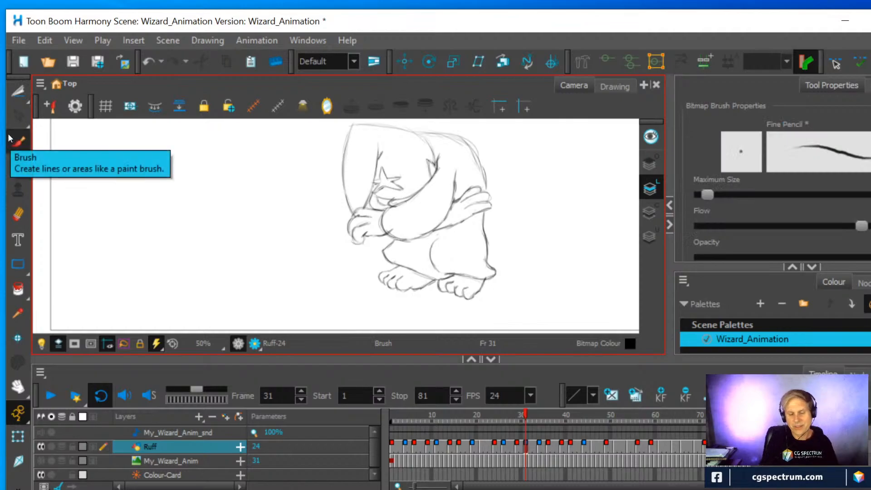
{"action": "left_click_drag", "start_coordinate": [113, 190], "coordinate": [133, 266]}
{"action": "left_click_drag", "start_coordinate": [162, 182], "coordinate": [180, 269]}
{"action": "left_click_drag", "start_coordinate": [122, 210], "coordinate": [144, 288]}
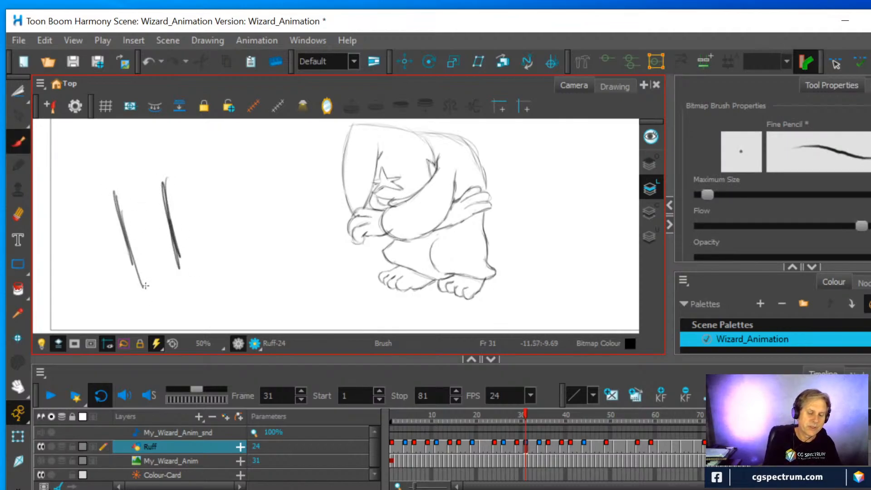
{"action": "left_click_drag", "start_coordinate": [106, 219], "coordinate": [176, 190]}
{"action": "mouse_move", "coordinate": [104, 220]}
{"action": "left_mouse_down"}
{"action": "mouse_move", "coordinate": [161, 198]}
{"action": "mouse_move", "coordinate": [120, 232]}
{"action": "mouse_move", "coordinate": [141, 226]}
{"action": "left_mouse_up"}
{"action": "mouse_move", "coordinate": [146, 223]}
{"action": "left_mouse_down"}
{"action": "mouse_move", "coordinate": [170, 216]}
{"action": "mouse_move", "coordinate": [148, 232]}
{"action": "mouse_move", "coordinate": [163, 218]}
{"action": "left_mouse_up"}
{"action": "mouse_move", "coordinate": [144, 217]}
{"action": "left_mouse_down"}
{"action": "mouse_move", "coordinate": [134, 232]}
{"action": "mouse_move", "coordinate": [142, 221]}
{"action": "mouse_move", "coordinate": [143, 247]}
{"action": "mouse_move", "coordinate": [158, 263]}
{"action": "mouse_move", "coordinate": [136, 272]}
{"action": "left_mouse_up"}
{"action": "mouse_move", "coordinate": [174, 248]}
{"action": "left_mouse_down"}
{"action": "mouse_move", "coordinate": [135, 295]}
{"action": "mouse_move", "coordinate": [187, 285]}
{"action": "mouse_move", "coordinate": [174, 278]}
{"action": "left_mouse_up"}
{"action": "left_click_drag", "start_coordinate": [167, 198], "coordinate": [185, 276]}
{"action": "mouse_move", "coordinate": [112, 217]}
{"action": "left_mouse_down"}
{"action": "mouse_move", "coordinate": [106, 241]}
{"action": "mouse_move", "coordinate": [151, 318]}
{"action": "left_mouse_up"}
{"action": "left_click_drag", "start_coordinate": [119, 155], "coordinate": [91, 292]}
Undo all the practice strokes beside the wizard on the frame 31 drawing
{"action": "key", "text": "alt+s"}
{"action": "key", "text": "ctrl+z"}
{"action": "key", "text": "ctrl+z"}
{"action": "key", "text": "ctrl+z"}
{"action": "key", "text": "ctrl+z"}
{"action": "key", "text": "ctrl+z"}
{"action": "key", "text": "ctrl+z"}
{"action": "key", "text": "ctrl+z"}
{"action": "key", "text": "ctrl+z"}
{"action": "key", "text": "ctrl+z"}
{"action": "key", "text": "ctrl+z"}
{"action": "key", "text": "ctrl+z"}
{"action": "key", "text": "ctrl+z"}
{"action": "key", "text": "ctrl+z"}
{"action": "key", "text": "ctrl+z"}
{"action": "key", "text": "ctrl+z"}
{"action": "key", "text": "ctrl+z"}
{"action": "key", "text": "ctrl+z"}
{"action": "key", "text": "ctrl+z"}
{"action": "key", "text": "ctrl+z"}
{"action": "key", "text": "ctrl+z"}
{"action": "key", "text": "ctrl+z"}
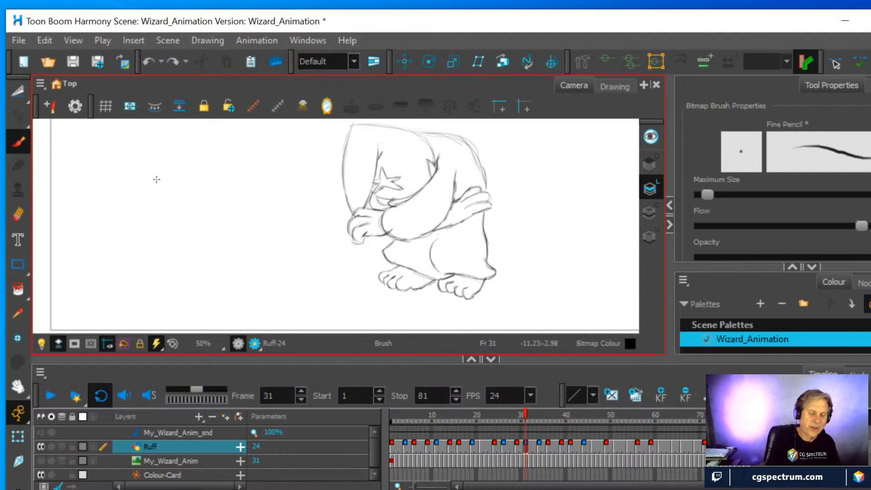
Sketch a bear's muzzle with a triangular nose and the curved top of its head beside the wizard on frame 31
{"action": "mouse_move", "coordinate": [109, 227]}
{"action": "left_mouse_down"}
{"action": "mouse_move", "coordinate": [142, 238]}
{"action": "mouse_move", "coordinate": [123, 257]}
{"action": "left_mouse_up"}
{"action": "mouse_move", "coordinate": [122, 257]}
{"action": "left_mouse_down"}
{"action": "mouse_move", "coordinate": [142, 239]}
{"action": "mouse_move", "coordinate": [122, 254]}
{"action": "left_mouse_up"}
{"action": "mouse_move", "coordinate": [109, 226]}
{"action": "left_mouse_down"}
{"action": "mouse_move", "coordinate": [118, 262]}
{"action": "mouse_move", "coordinate": [149, 258]}
{"action": "mouse_move", "coordinate": [113, 226]}
{"action": "mouse_move", "coordinate": [151, 207]}
{"action": "mouse_move", "coordinate": [150, 186]}
{"action": "mouse_move", "coordinate": [195, 230]}
{"action": "left_mouse_up"}
{"action": "left_click_drag", "start_coordinate": [148, 195], "coordinate": [218, 242]}
{"action": "left_click_drag", "start_coordinate": [145, 218], "coordinate": [195, 178]}
{"action": "mouse_move", "coordinate": [143, 235]}
{"action": "left_mouse_down"}
{"action": "mouse_move", "coordinate": [173, 225]}
{"action": "mouse_move", "coordinate": [154, 216]}
{"action": "left_mouse_up"}
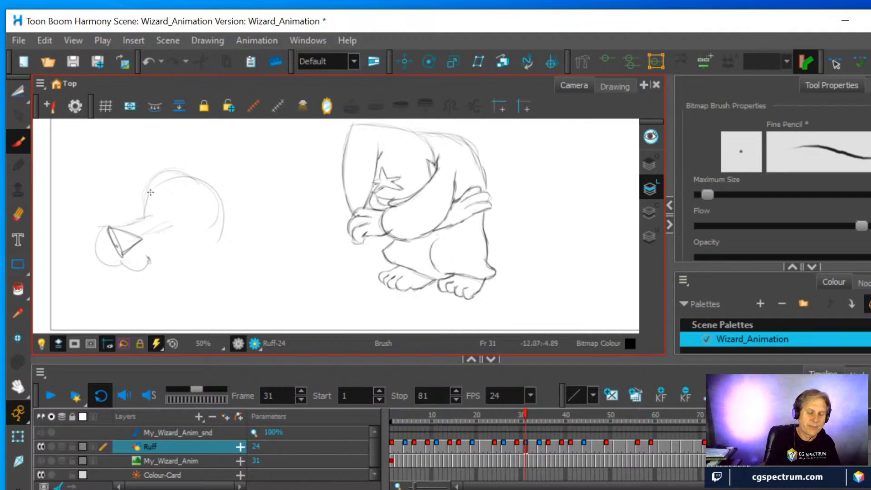
Add two ears, a second outer head contour and a lower jaw to the bear head sketch
{"action": "mouse_move", "coordinate": [138, 176]}
{"action": "left_mouse_down"}
{"action": "mouse_move", "coordinate": [139, 149]}
{"action": "mouse_move", "coordinate": [148, 169]}
{"action": "left_mouse_up"}
{"action": "mouse_move", "coordinate": [223, 184]}
{"action": "left_mouse_down"}
{"action": "mouse_move", "coordinate": [244, 164]}
{"action": "mouse_move", "coordinate": [233, 184]}
{"action": "left_mouse_up"}
{"action": "mouse_move", "coordinate": [174, 172]}
{"action": "left_mouse_down"}
{"action": "mouse_move", "coordinate": [161, 217]}
{"action": "mouse_move", "coordinate": [204, 169]}
{"action": "left_mouse_up"}
{"action": "left_click_drag", "start_coordinate": [224, 191], "coordinate": [220, 247]}
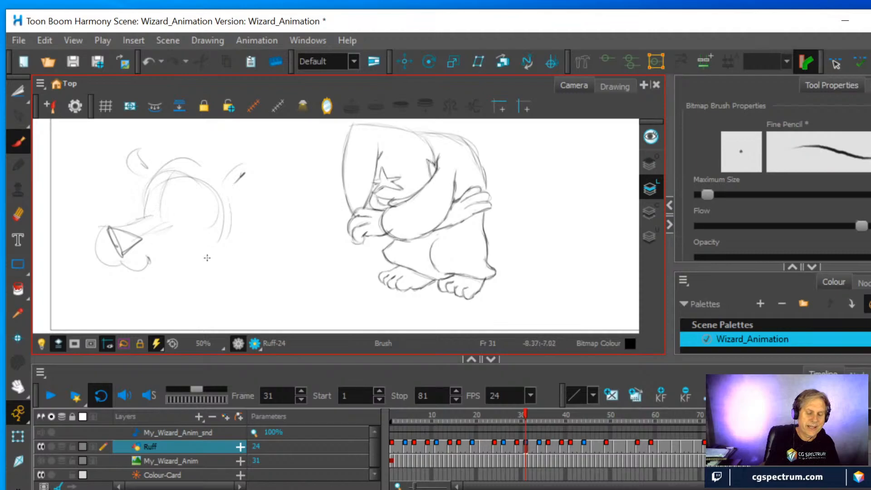
{"action": "mouse_move", "coordinate": [112, 268]}
{"action": "left_mouse_down"}
{"action": "mouse_move", "coordinate": [139, 278]}
{"action": "mouse_move", "coordinate": [151, 266]}
{"action": "left_mouse_up"}
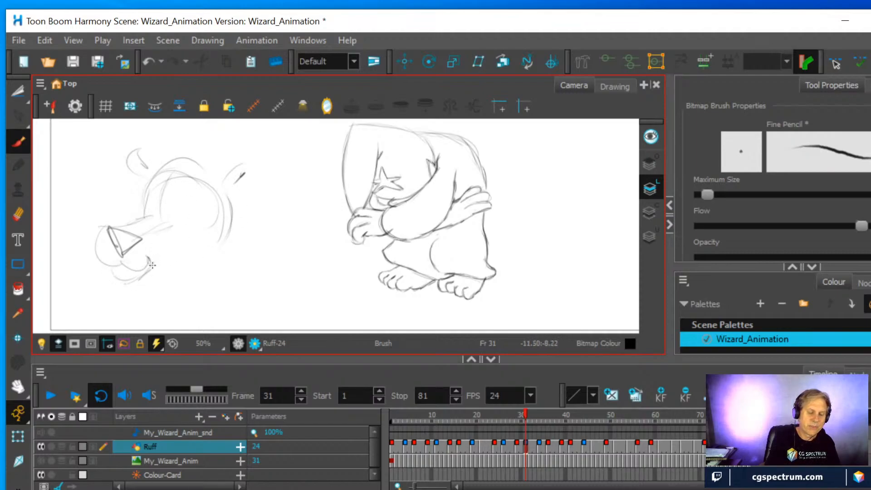
Sketch the bear's eyes, heavy slanted eyebrows and the curved cheek at the back of its jaw
{"action": "mouse_move", "coordinate": [166, 216]}
{"action": "left_mouse_down"}
{"action": "mouse_move", "coordinate": [189, 212]}
{"action": "mouse_move", "coordinate": [143, 197]}
{"action": "mouse_move", "coordinate": [194, 196]}
{"action": "mouse_move", "coordinate": [188, 221]}
{"action": "left_mouse_up"}
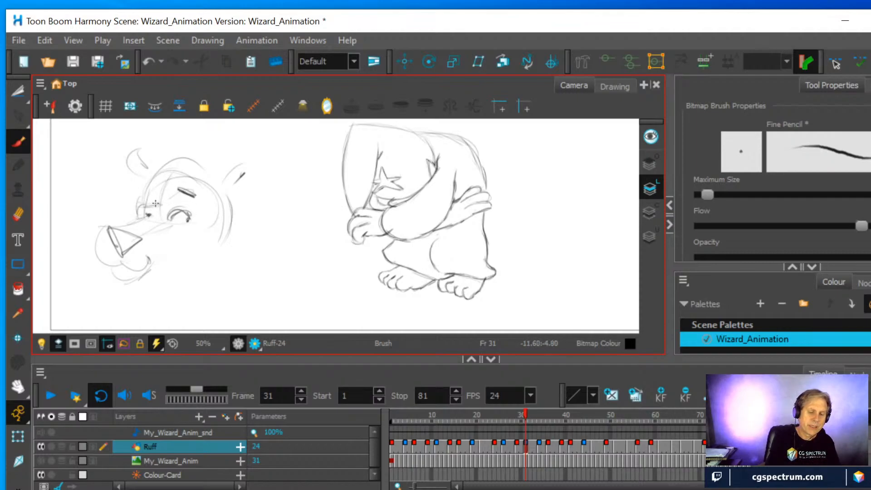
{"action": "mouse_move", "coordinate": [127, 210]}
{"action": "left_mouse_down"}
{"action": "mouse_move", "coordinate": [156, 203]}
{"action": "mouse_move", "coordinate": [148, 198]}
{"action": "left_mouse_up"}
{"action": "mouse_move", "coordinate": [228, 240]}
{"action": "left_mouse_down"}
{"action": "mouse_move", "coordinate": [216, 256]}
{"action": "mouse_move", "coordinate": [193, 259]}
{"action": "left_mouse_up"}
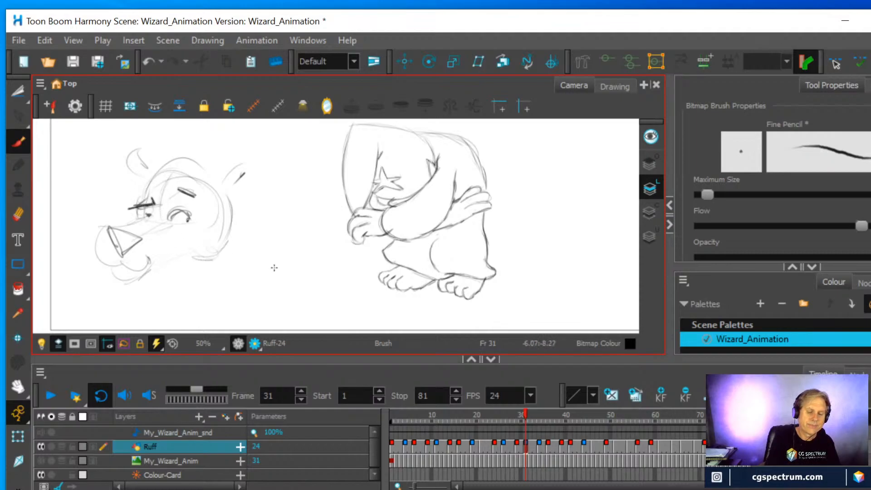
Select the entire bear head sketch with the Cutter and delete it from the frame 31 drawing
{"action": "mouse_move", "coordinate": [78, 278]}
{"action": "left_mouse_down"}
{"action": "mouse_move", "coordinate": [120, 137]}
{"action": "mouse_move", "coordinate": [256, 268]}
{"action": "mouse_move", "coordinate": [77, 273]}
{"action": "left_mouse_up"}
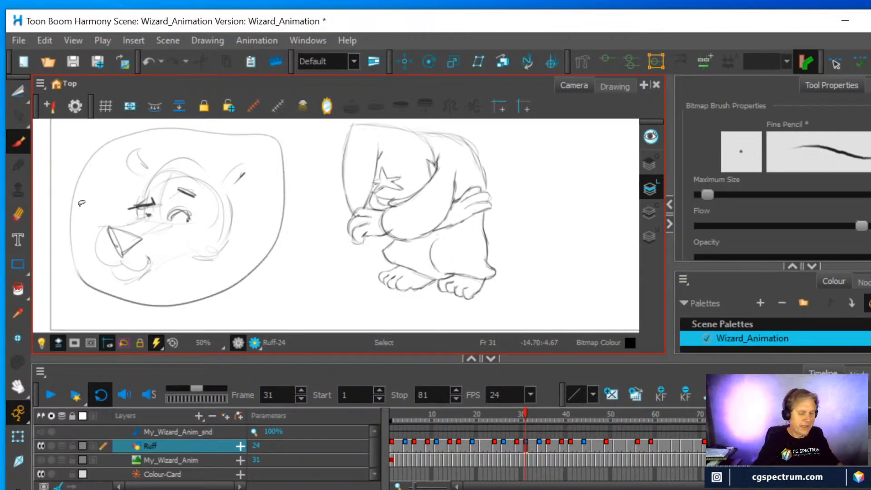
{"action": "left_click", "coordinate": [18, 90]}
{"action": "mouse_move", "coordinate": [67, 274]}
{"action": "left_mouse_down"}
{"action": "mouse_move", "coordinate": [114, 120]}
{"action": "mouse_move", "coordinate": [302, 127]}
{"action": "mouse_move", "coordinate": [169, 304]}
{"action": "mouse_move", "coordinate": [67, 254]}
{"action": "left_mouse_up"}
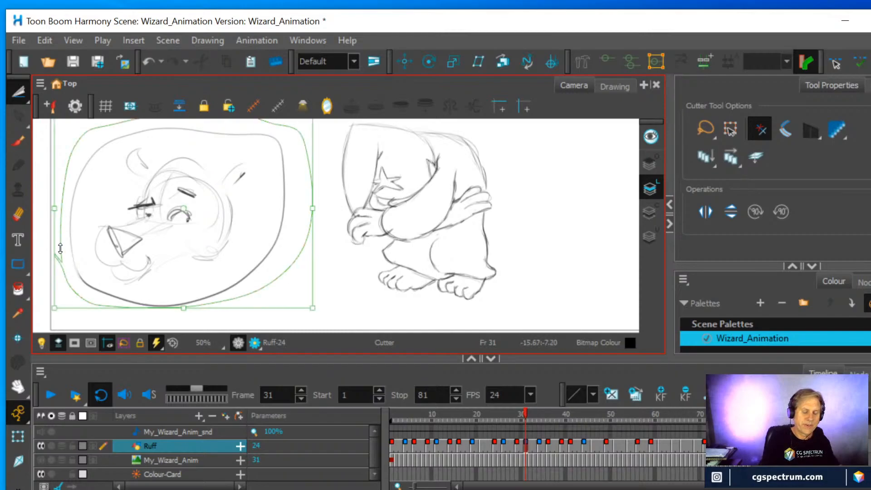
{"action": "key", "text": "Delete"}
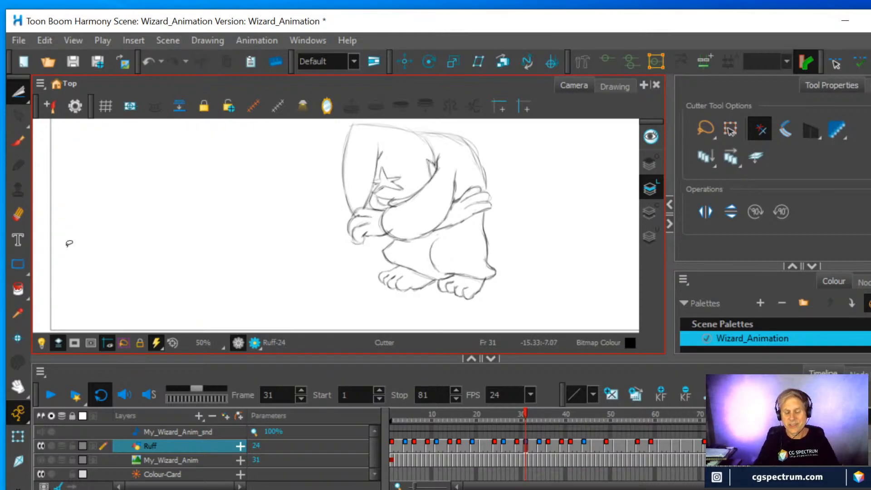
Step back through the wizard's rough drawings from frame 29 to frame 19, and scrub forward to frame 28
{"action": "left_click", "coordinate": [517, 446]}
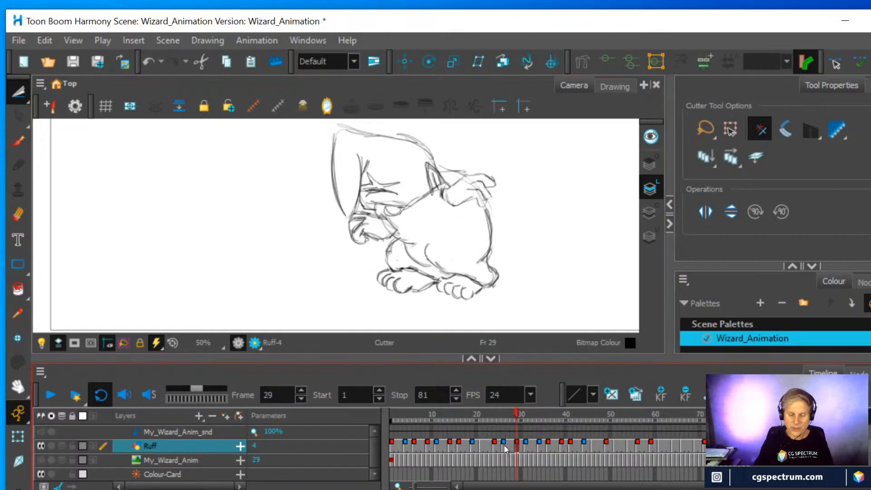
{"action": "left_click", "coordinate": [505, 445]}
{"action": "left_click", "coordinate": [494, 445]}
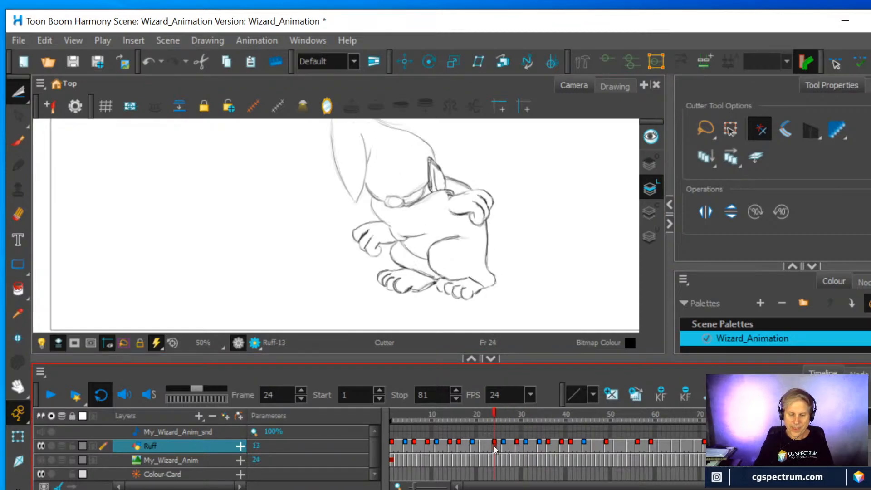
{"action": "left_click", "coordinate": [480, 444]}
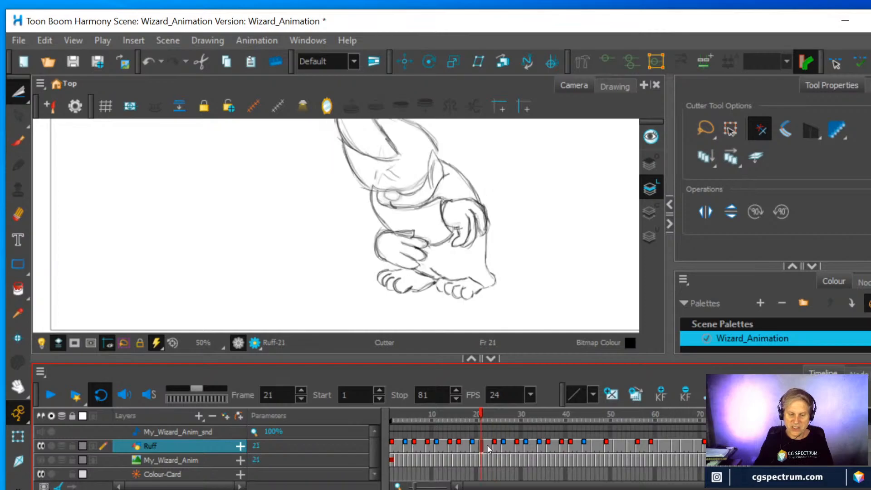
{"action": "left_click", "coordinate": [471, 446]}
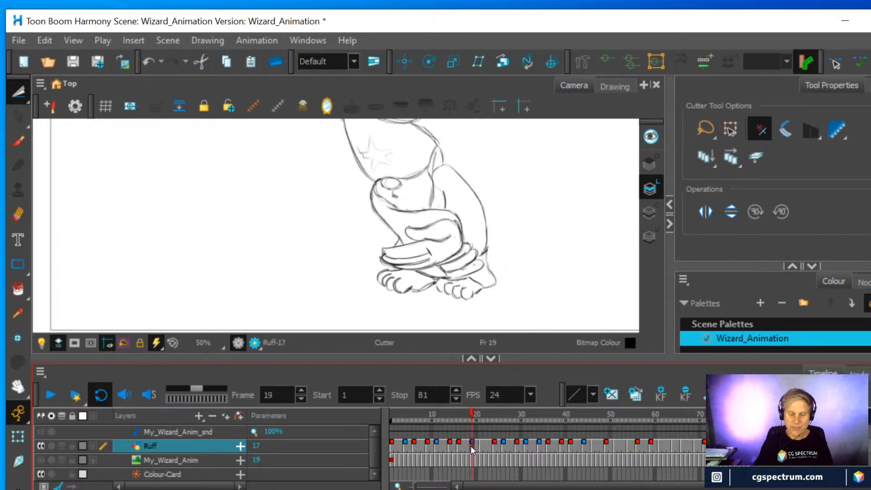
{"action": "mouse_move", "coordinate": [472, 414]}
{"action": "left_mouse_down"}
{"action": "mouse_move", "coordinate": [554, 419]}
{"action": "mouse_move", "coordinate": [494, 423]}
{"action": "mouse_move", "coordinate": [515, 424]}
{"action": "left_mouse_up"}
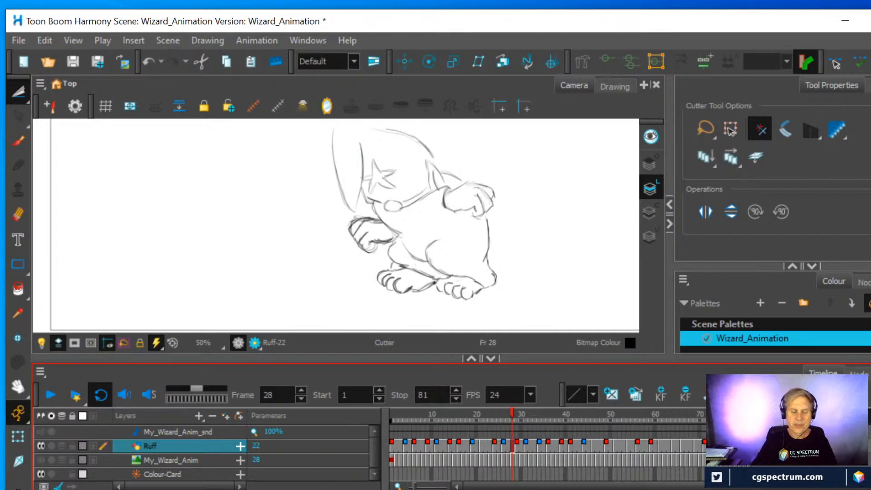
Sketch a small rounded face with half-closed eyes, a flat brow and ears with the Fine Pencil brush on frame 28
{"action": "key", "text": "alt+b"}
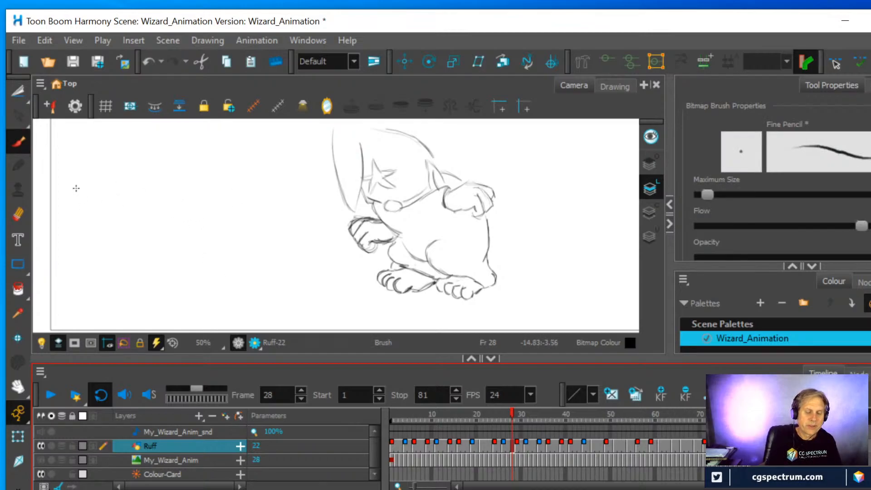
{"action": "left_click_drag", "start_coordinate": [71, 186], "coordinate": [142, 232]}
{"action": "left_click_drag", "start_coordinate": [72, 184], "coordinate": [144, 187]}
{"action": "mouse_move", "coordinate": [69, 190]}
{"action": "left_mouse_down"}
{"action": "mouse_move", "coordinate": [86, 245]}
{"action": "mouse_move", "coordinate": [151, 189]}
{"action": "mouse_move", "coordinate": [72, 209]}
{"action": "mouse_move", "coordinate": [155, 182]}
{"action": "mouse_move", "coordinate": [158, 214]}
{"action": "mouse_move", "coordinate": [57, 219]}
{"action": "mouse_move", "coordinate": [128, 200]}
{"action": "mouse_move", "coordinate": [98, 203]}
{"action": "mouse_move", "coordinate": [130, 201]}
{"action": "mouse_move", "coordinate": [123, 207]}
{"action": "left_mouse_up"}
{"action": "mouse_move", "coordinate": [81, 167]}
{"action": "left_mouse_down"}
{"action": "mouse_move", "coordinate": [120, 183]}
{"action": "mouse_move", "coordinate": [147, 172]}
{"action": "left_mouse_up"}
Lightly sketch a larger tilted head with a pointed chin, rounded cranium and small nose between the small face and the wizard
{"action": "mouse_move", "coordinate": [206, 172]}
{"action": "left_mouse_down"}
{"action": "mouse_move", "coordinate": [213, 194]}
{"action": "mouse_move", "coordinate": [201, 232]}
{"action": "mouse_move", "coordinate": [248, 285]}
{"action": "left_mouse_up"}
{"action": "left_click_drag", "start_coordinate": [305, 215], "coordinate": [261, 281]}
{"action": "mouse_move", "coordinate": [212, 206]}
{"action": "left_mouse_down"}
{"action": "mouse_move", "coordinate": [191, 144]}
{"action": "mouse_move", "coordinate": [243, 120]}
{"action": "mouse_move", "coordinate": [180, 155]}
{"action": "mouse_move", "coordinate": [200, 120]}
{"action": "left_mouse_up"}
{"action": "left_click_drag", "start_coordinate": [193, 154], "coordinate": [240, 120]}
{"action": "mouse_move", "coordinate": [235, 233]}
{"action": "left_mouse_down"}
{"action": "mouse_move", "coordinate": [236, 209]}
{"action": "mouse_move", "coordinate": [242, 234]}
{"action": "left_mouse_up"}
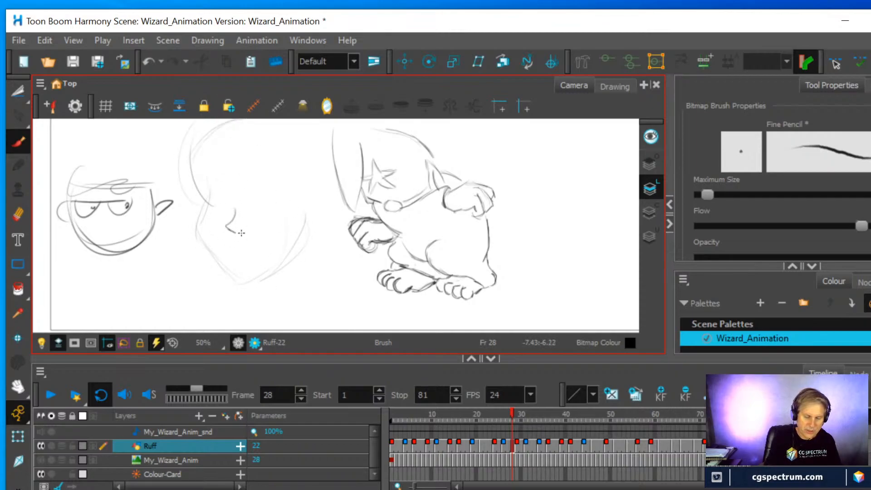
Sketch large oval eyes, a small mouth, and curved guide lines across the brow and forehead of the larger head
{"action": "mouse_move", "coordinate": [225, 190]}
{"action": "left_mouse_down"}
{"action": "mouse_move", "coordinate": [209, 213]}
{"action": "mouse_move", "coordinate": [196, 177]}
{"action": "left_mouse_up"}
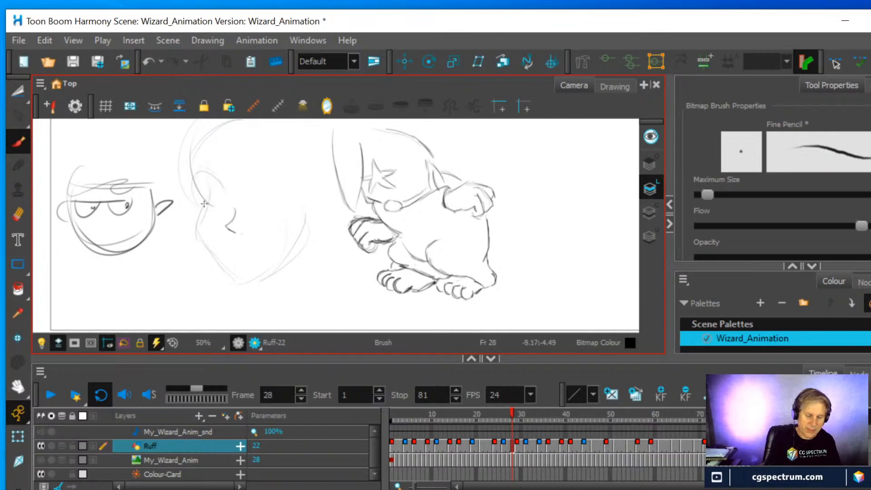
{"action": "mouse_move", "coordinate": [262, 187]}
{"action": "left_mouse_down"}
{"action": "mouse_move", "coordinate": [295, 179]}
{"action": "mouse_move", "coordinate": [271, 205]}
{"action": "mouse_move", "coordinate": [286, 197]}
{"action": "left_mouse_up"}
{"action": "mouse_move", "coordinate": [206, 171]}
{"action": "left_mouse_down"}
{"action": "mouse_move", "coordinate": [226, 199]}
{"action": "mouse_move", "coordinate": [218, 187]}
{"action": "mouse_move", "coordinate": [190, 189]}
{"action": "mouse_move", "coordinate": [204, 199]}
{"action": "left_mouse_up"}
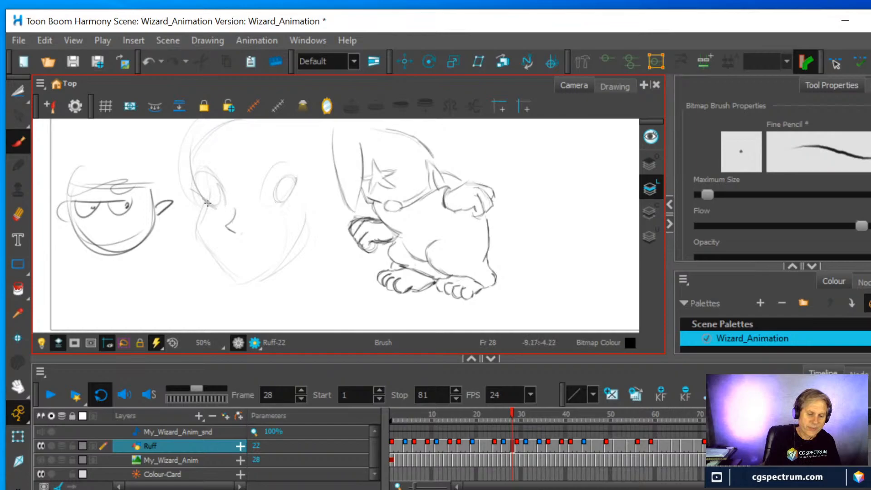
{"action": "left_click_drag", "start_coordinate": [229, 252], "coordinate": [257, 249]}
{"action": "mouse_move", "coordinate": [267, 171]}
{"action": "left_mouse_down"}
{"action": "mouse_move", "coordinate": [285, 158]}
{"action": "mouse_move", "coordinate": [296, 172]}
{"action": "left_mouse_up"}
{"action": "mouse_move", "coordinate": [218, 190]}
{"action": "left_mouse_down"}
{"action": "mouse_move", "coordinate": [206, 200]}
{"action": "mouse_move", "coordinate": [227, 178]}
{"action": "mouse_move", "coordinate": [318, 189]}
{"action": "left_mouse_up"}
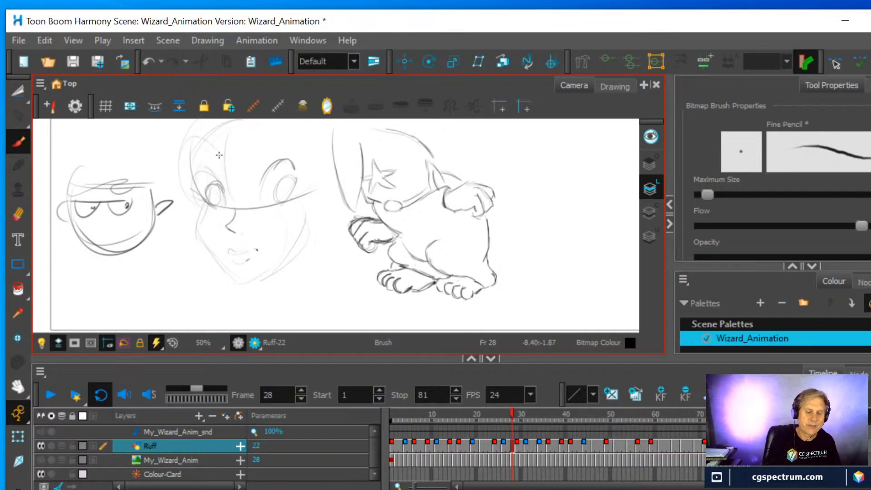
{"action": "mouse_move", "coordinate": [236, 159]}
{"action": "left_mouse_down"}
{"action": "mouse_move", "coordinate": [288, 132]}
{"action": "mouse_move", "coordinate": [317, 169]}
{"action": "left_mouse_up"}
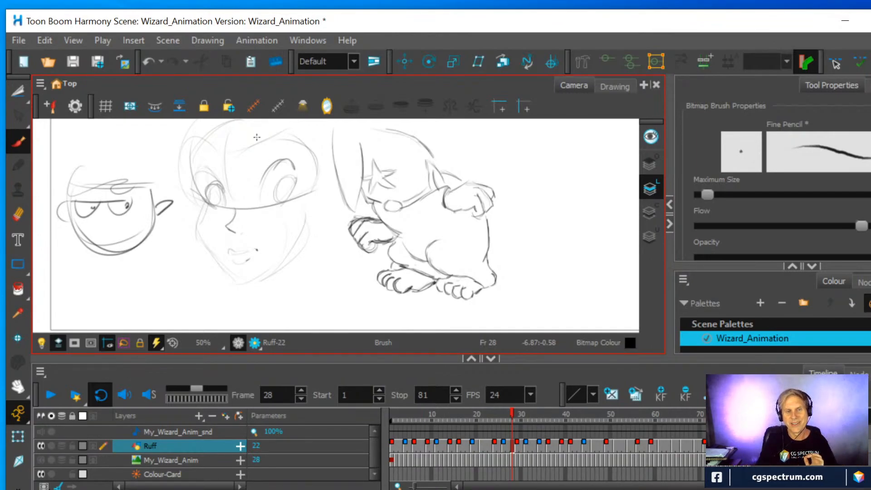
Draw heavy dark lines over the small face to turn it into a cup with a flat rim and a handle
{"action": "mouse_move", "coordinate": [72, 193]}
{"action": "left_mouse_down"}
{"action": "mouse_move", "coordinate": [120, 257]}
{"action": "mouse_move", "coordinate": [151, 227]}
{"action": "mouse_move", "coordinate": [155, 198]}
{"action": "left_mouse_up"}
{"action": "left_click_drag", "start_coordinate": [155, 198], "coordinate": [108, 258]}
{"action": "mouse_move", "coordinate": [63, 187]}
{"action": "left_mouse_down"}
{"action": "mouse_move", "coordinate": [157, 182]}
{"action": "mouse_move", "coordinate": [144, 235]}
{"action": "left_mouse_up"}
{"action": "mouse_move", "coordinate": [75, 183]}
{"action": "left_mouse_down"}
{"action": "mouse_move", "coordinate": [68, 210]}
{"action": "mouse_move", "coordinate": [150, 237]}
{"action": "mouse_move", "coordinate": [152, 186]}
{"action": "mouse_move", "coordinate": [136, 247]}
{"action": "left_mouse_up"}
{"action": "mouse_move", "coordinate": [155, 182]}
{"action": "left_mouse_down"}
{"action": "mouse_move", "coordinate": [145, 240]}
{"action": "mouse_move", "coordinate": [155, 229]}
{"action": "left_mouse_up"}
{"action": "left_click_drag", "start_coordinate": [60, 187], "coordinate": [142, 182]}
{"action": "mouse_move", "coordinate": [62, 185]}
{"action": "left_mouse_down"}
{"action": "mouse_move", "coordinate": [138, 184]}
{"action": "mouse_move", "coordinate": [80, 241]}
{"action": "left_mouse_up"}
{"action": "mouse_move", "coordinate": [156, 182]}
{"action": "left_mouse_down"}
{"action": "mouse_move", "coordinate": [174, 213]}
{"action": "mouse_move", "coordinate": [157, 220]}
{"action": "mouse_move", "coordinate": [164, 205]}
{"action": "left_mouse_up"}
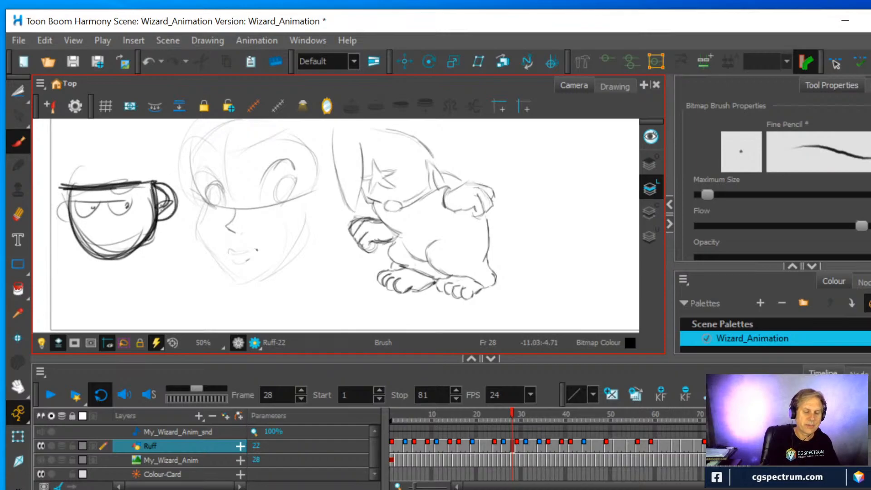
Darken the larger head's side contour and draw its upper eyelids, lashes and eyebrows
{"action": "left_click_drag", "start_coordinate": [186, 136], "coordinate": [195, 186]}
{"action": "left_click_drag", "start_coordinate": [181, 149], "coordinate": [203, 200]}
{"action": "left_click_drag", "start_coordinate": [192, 122], "coordinate": [181, 149]}
{"action": "left_click_drag", "start_coordinate": [337, 133], "coordinate": [318, 201]}
{"action": "mouse_move", "coordinate": [192, 176]}
{"action": "left_mouse_down"}
{"action": "mouse_move", "coordinate": [210, 172]}
{"action": "mouse_move", "coordinate": [223, 189]}
{"action": "mouse_move", "coordinate": [199, 176]}
{"action": "left_mouse_up"}
{"action": "left_click_drag", "start_coordinate": [195, 145], "coordinate": [205, 149]}
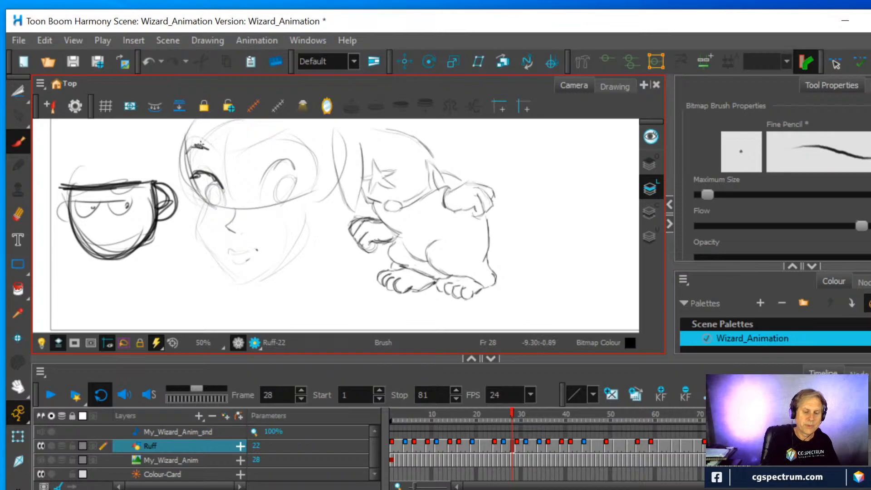
{"action": "mouse_move", "coordinate": [265, 147]}
{"action": "left_mouse_down"}
{"action": "mouse_move", "coordinate": [284, 138]}
{"action": "mouse_move", "coordinate": [303, 148]}
{"action": "mouse_move", "coordinate": [265, 181]}
{"action": "mouse_move", "coordinate": [299, 161]}
{"action": "left_mouse_up"}
{"action": "left_click_drag", "start_coordinate": [265, 175], "coordinate": [257, 201]}
{"action": "mouse_move", "coordinate": [296, 176]}
{"action": "left_mouse_down"}
{"action": "mouse_move", "coordinate": [271, 205]}
{"action": "mouse_move", "coordinate": [301, 182]}
{"action": "left_mouse_up"}
{"action": "left_click_drag", "start_coordinate": [277, 205], "coordinate": [303, 181]}
Draw a mask shape around the larger head's eyes, strengthen the jaw contour and reinforce the irises
{"action": "left_click_drag", "start_coordinate": [200, 195], "coordinate": [282, 203]}
{"action": "mouse_move", "coordinate": [186, 161]}
{"action": "left_mouse_down"}
{"action": "mouse_move", "coordinate": [197, 226]}
{"action": "mouse_move", "coordinate": [218, 261]}
{"action": "mouse_move", "coordinate": [283, 271]}
{"action": "mouse_move", "coordinate": [307, 230]}
{"action": "left_mouse_up"}
{"action": "mouse_move", "coordinate": [190, 181]}
{"action": "left_mouse_down"}
{"action": "mouse_move", "coordinate": [195, 136]}
{"action": "mouse_move", "coordinate": [215, 156]}
{"action": "mouse_move", "coordinate": [236, 157]}
{"action": "mouse_move", "coordinate": [285, 130]}
{"action": "mouse_move", "coordinate": [311, 147]}
{"action": "mouse_move", "coordinate": [313, 179]}
{"action": "mouse_move", "coordinate": [295, 200]}
{"action": "mouse_move", "coordinate": [257, 207]}
{"action": "mouse_move", "coordinate": [190, 198]}
{"action": "mouse_move", "coordinate": [206, 207]}
{"action": "mouse_move", "coordinate": [223, 197]}
{"action": "mouse_move", "coordinate": [197, 187]}
{"action": "mouse_move", "coordinate": [226, 209]}
{"action": "mouse_move", "coordinate": [238, 198]}
{"action": "mouse_move", "coordinate": [253, 211]}
{"action": "mouse_move", "coordinate": [301, 201]}
{"action": "left_mouse_up"}
{"action": "left_click_drag", "start_coordinate": [185, 147], "coordinate": [198, 121]}
{"action": "mouse_move", "coordinate": [196, 205]}
{"action": "left_mouse_down"}
{"action": "mouse_move", "coordinate": [200, 247]}
{"action": "mouse_move", "coordinate": [252, 290]}
{"action": "mouse_move", "coordinate": [282, 274]}
{"action": "left_mouse_up"}
{"action": "left_click_drag", "start_coordinate": [323, 202], "coordinate": [290, 249]}
{"action": "left_click_drag", "start_coordinate": [284, 190], "coordinate": [278, 201]}
{"action": "left_click_drag", "start_coordinate": [217, 194], "coordinate": [217, 204]}
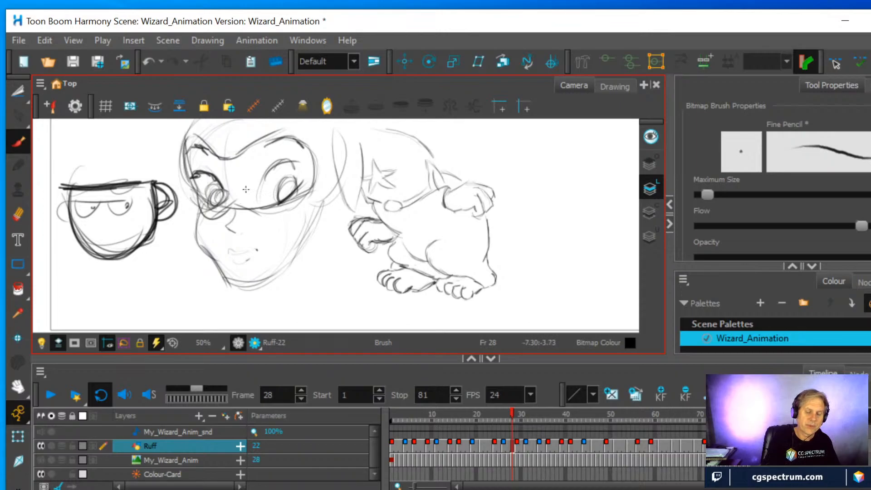
Select the cup and the masked head with the Cutter and delete them from the frame 28 drawing
{"action": "left_click", "coordinate": [18, 91]}
{"action": "mouse_move", "coordinate": [98, 276]}
{"action": "left_mouse_down"}
{"action": "mouse_move", "coordinate": [60, 235]}
{"action": "mouse_move", "coordinate": [94, 134]}
{"action": "mouse_move", "coordinate": [214, 108]}
{"action": "mouse_move", "coordinate": [311, 111]}
{"action": "mouse_move", "coordinate": [321, 222]}
{"action": "mouse_move", "coordinate": [272, 284]}
{"action": "mouse_move", "coordinate": [96, 275]}
{"action": "left_mouse_up"}
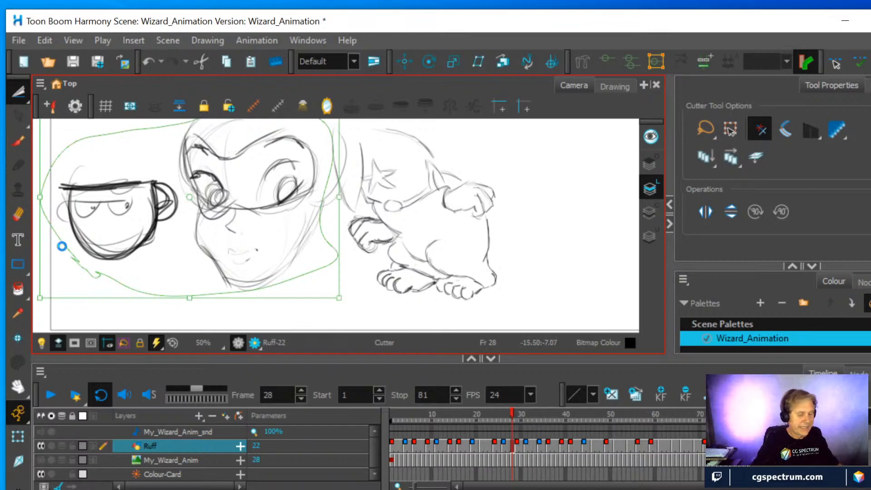
{"action": "key", "text": "Delete"}
Erase the leftover sketch strokes crossing the wizard's hat on frame 28
{"action": "left_click", "coordinate": [18, 141]}
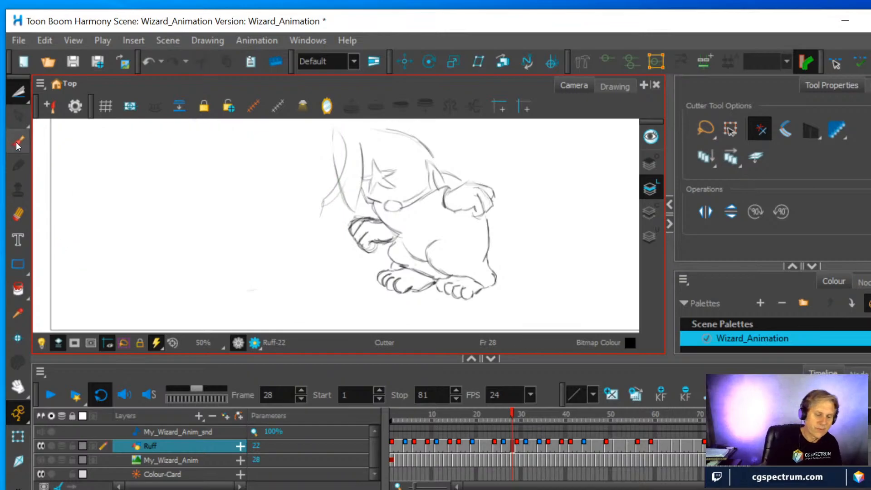
{"action": "left_click", "coordinate": [18, 215]}
{"action": "mouse_move", "coordinate": [320, 218]}
{"action": "left_mouse_down"}
{"action": "mouse_move", "coordinate": [317, 189]}
{"action": "mouse_move", "coordinate": [333, 183]}
{"action": "mouse_move", "coordinate": [346, 145]}
{"action": "mouse_move", "coordinate": [348, 163]}
{"action": "left_mouse_up"}
{"action": "mouse_move", "coordinate": [331, 198]}
{"action": "left_mouse_down"}
{"action": "mouse_move", "coordinate": [334, 177]}
{"action": "mouse_move", "coordinate": [343, 188]}
{"action": "left_mouse_up"}
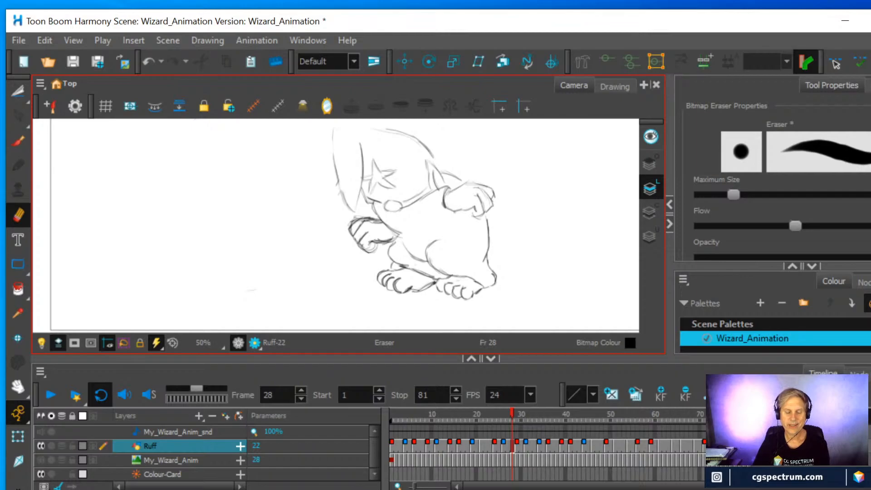
On frame 31, sketch two outstretched sleeved arms with open hands beside the wizard using the Fine Pencil brush
{"action": "left_click", "coordinate": [512, 409]}
{"action": "mouse_move", "coordinate": [513, 413]}
{"action": "left_mouse_down"}
{"action": "mouse_move", "coordinate": [451, 412]}
{"action": "mouse_move", "coordinate": [550, 420]}
{"action": "mouse_move", "coordinate": [525, 423]}
{"action": "left_mouse_up"}
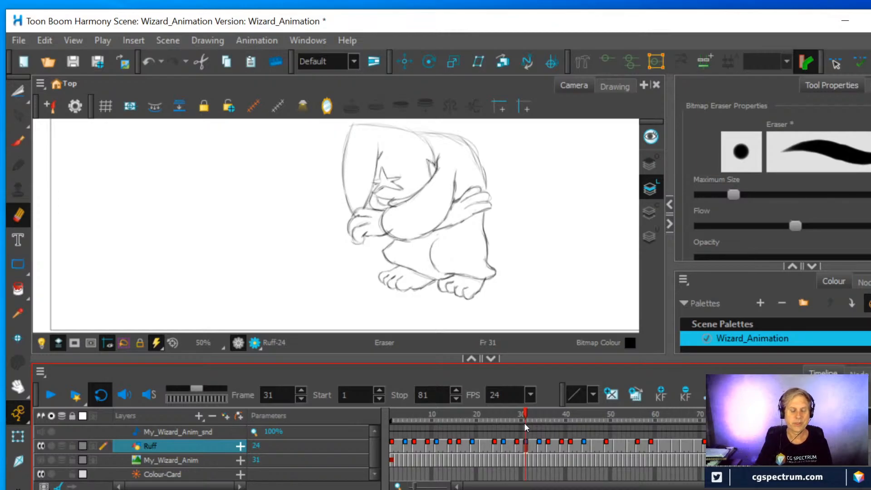
{"action": "left_click", "coordinate": [18, 141]}
{"action": "mouse_move", "coordinate": [134, 272]}
{"action": "left_mouse_down"}
{"action": "mouse_move", "coordinate": [159, 238]}
{"action": "mouse_move", "coordinate": [154, 284]}
{"action": "mouse_move", "coordinate": [173, 247]}
{"action": "left_mouse_up"}
{"action": "left_click_drag", "start_coordinate": [186, 207], "coordinate": [255, 240]}
{"action": "left_click_drag", "start_coordinate": [199, 229], "coordinate": [241, 275]}
{"action": "mouse_move", "coordinate": [136, 270]}
{"action": "left_mouse_down"}
{"action": "mouse_move", "coordinate": [115, 292]}
{"action": "mouse_move", "coordinate": [131, 302]}
{"action": "mouse_move", "coordinate": [122, 289]}
{"action": "mouse_move", "coordinate": [127, 275]}
{"action": "left_mouse_up"}
{"action": "mouse_move", "coordinate": [245, 262]}
{"action": "left_mouse_down"}
{"action": "mouse_move", "coordinate": [250, 281]}
{"action": "mouse_move", "coordinate": [266, 286]}
{"action": "left_mouse_up"}
{"action": "left_click_drag", "start_coordinate": [261, 259], "coordinate": [277, 288]}
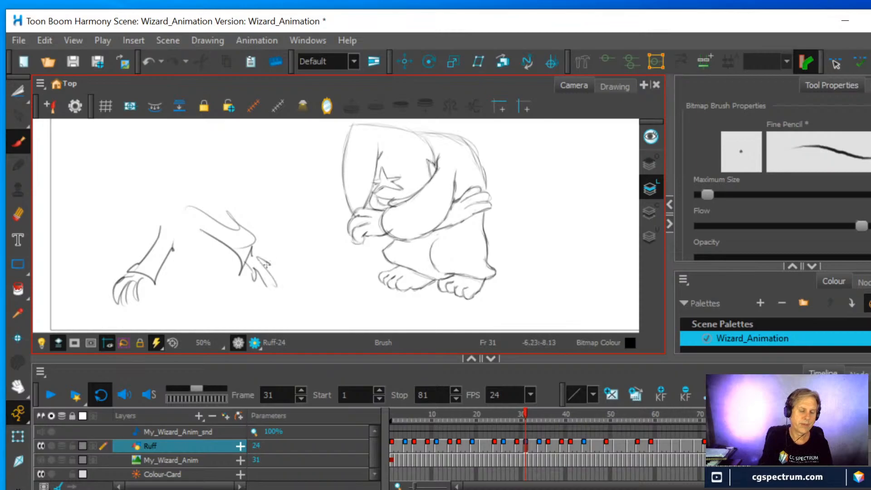
Add a leaning body, a head with eyes, an open mouth and hair, and extra hand lines to the reaching figure sketch
{"action": "mouse_move", "coordinate": [156, 179]}
{"action": "left_mouse_down"}
{"action": "mouse_move", "coordinate": [181, 207]}
{"action": "mouse_move", "coordinate": [136, 189]}
{"action": "mouse_move", "coordinate": [216, 314]}
{"action": "left_mouse_up"}
{"action": "left_click_drag", "start_coordinate": [209, 257], "coordinate": [236, 293]}
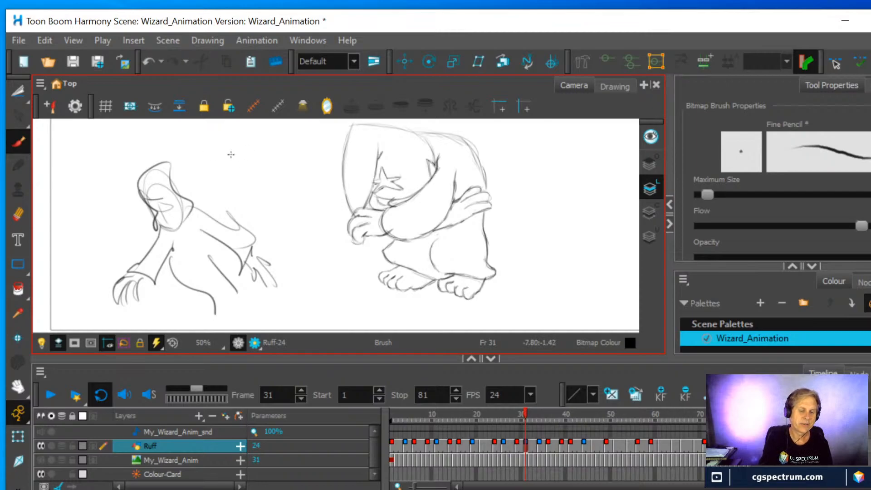
{"action": "left_click_drag", "start_coordinate": [131, 182], "coordinate": [145, 213]}
{"action": "mouse_move", "coordinate": [141, 208]}
{"action": "left_mouse_down"}
{"action": "mouse_move", "coordinate": [140, 226]}
{"action": "mouse_move", "coordinate": [160, 236]}
{"action": "left_mouse_up"}
{"action": "left_click_drag", "start_coordinate": [151, 203], "coordinate": [164, 204]}
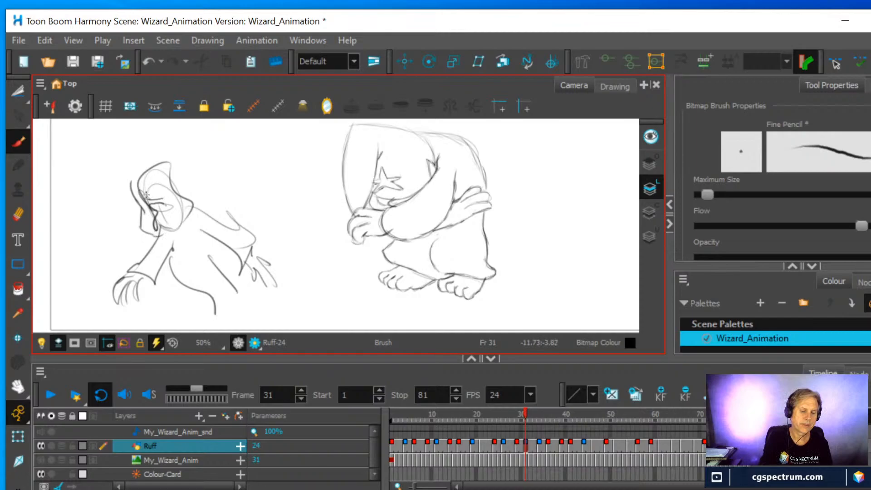
{"action": "mouse_move", "coordinate": [129, 174]}
{"action": "left_mouse_down"}
{"action": "mouse_move", "coordinate": [136, 159]}
{"action": "mouse_move", "coordinate": [188, 148]}
{"action": "left_mouse_up"}
{"action": "mouse_move", "coordinate": [192, 171]}
{"action": "left_mouse_down"}
{"action": "mouse_move", "coordinate": [210, 195]}
{"action": "mouse_move", "coordinate": [128, 266]}
{"action": "mouse_move", "coordinate": [152, 284]}
{"action": "mouse_move", "coordinate": [103, 291]}
{"action": "mouse_move", "coordinate": [119, 305]}
{"action": "mouse_move", "coordinate": [145, 293]}
{"action": "left_mouse_up"}
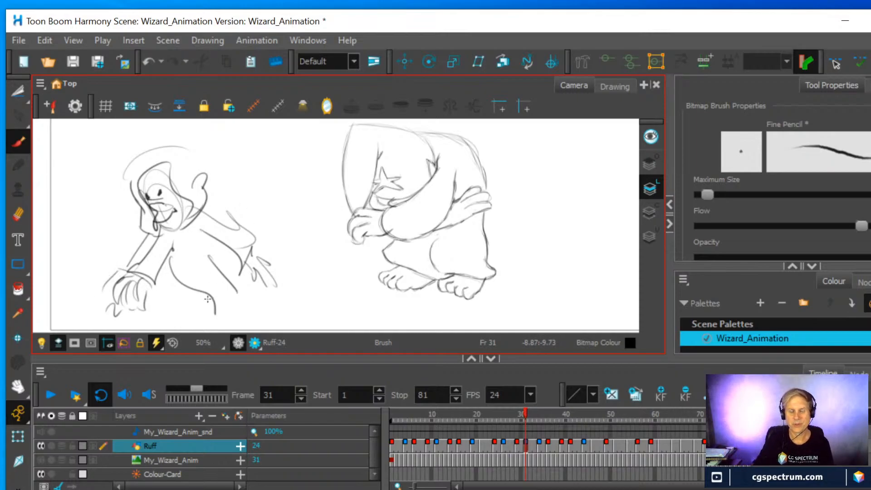
Select the whole reaching figure sketch with the Cutter and cut it from the frame 31 drawing
{"action": "key", "text": "alt+t"}
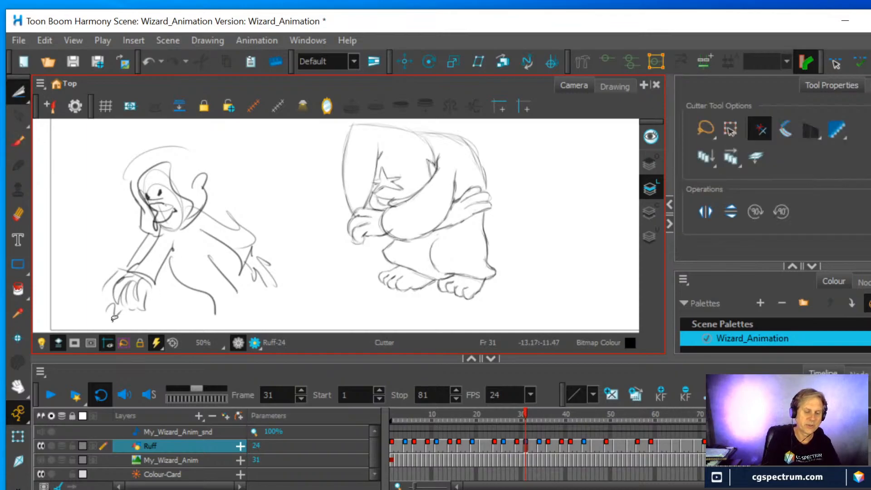
{"action": "mouse_move", "coordinate": [90, 309]}
{"action": "left_mouse_down"}
{"action": "mouse_move", "coordinate": [138, 134]}
{"action": "mouse_move", "coordinate": [272, 183]}
{"action": "mouse_move", "coordinate": [231, 313]}
{"action": "mouse_move", "coordinate": [84, 313]}
{"action": "left_mouse_up"}
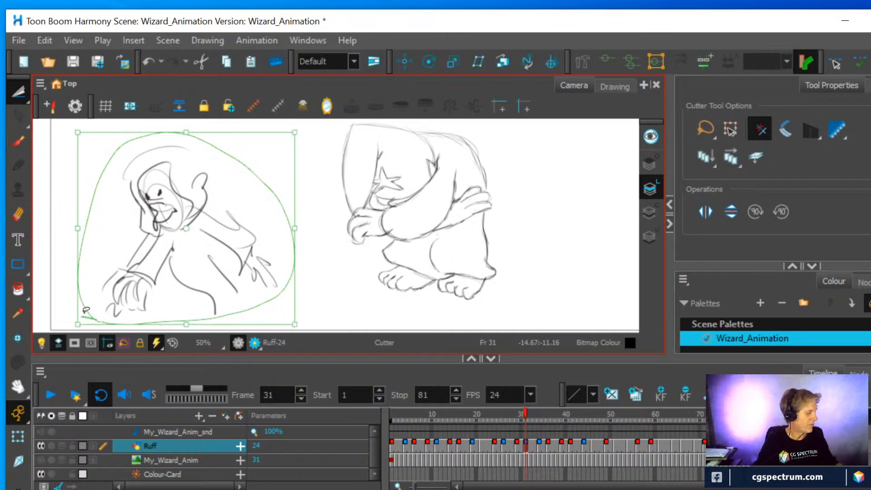
{"action": "key", "text": "ctrl+x"}
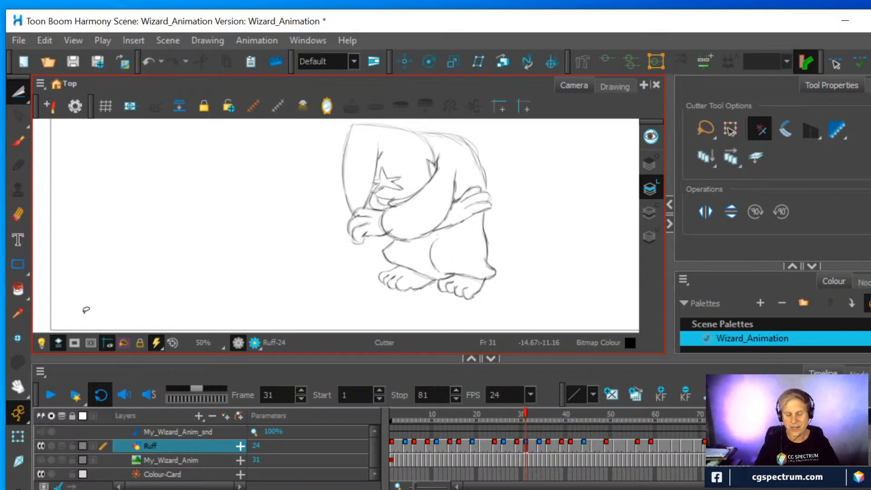
Examine the wizard's rough drawings across frames 52 to 64 with the whole camera frame in view, finishing on frame 60
{"action": "left_click_drag", "start_coordinate": [524, 407], "coordinate": [621, 412]}
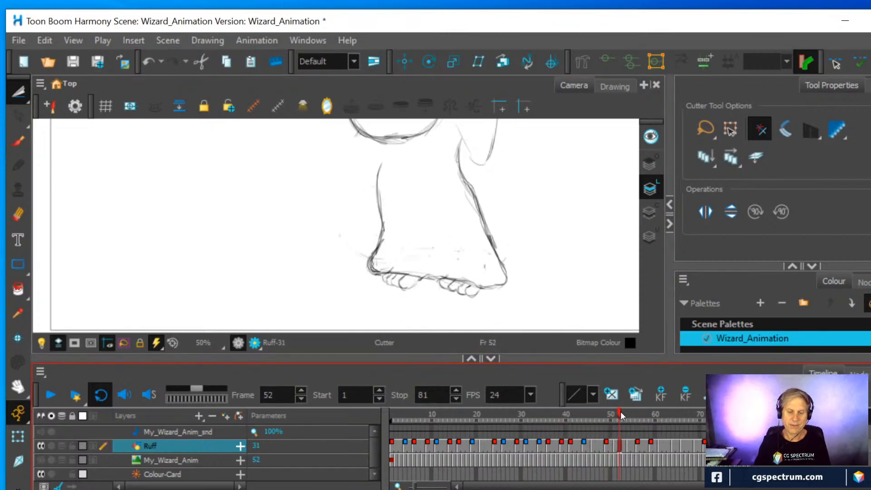
{"action": "scroll", "coordinate": [478, 170], "scroll_direction": "down", "scroll_amount": 2}
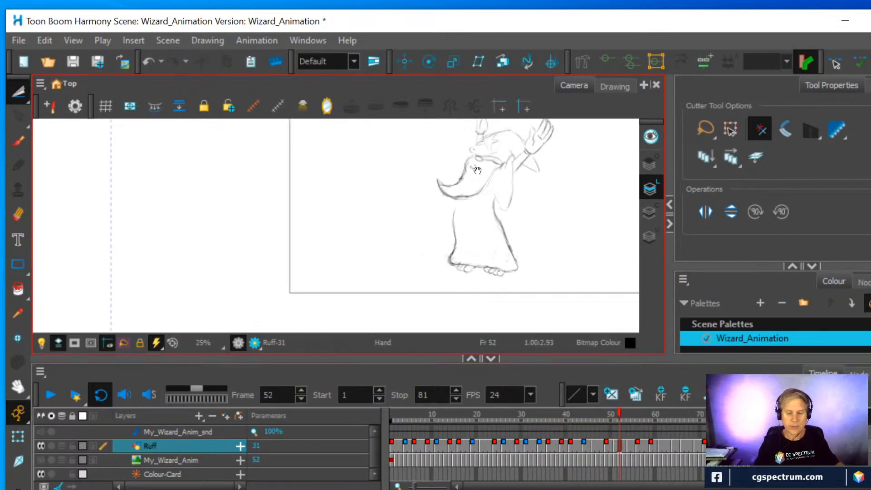
{"action": "left_click_drag", "start_coordinate": [478, 171], "coordinate": [345, 230]}
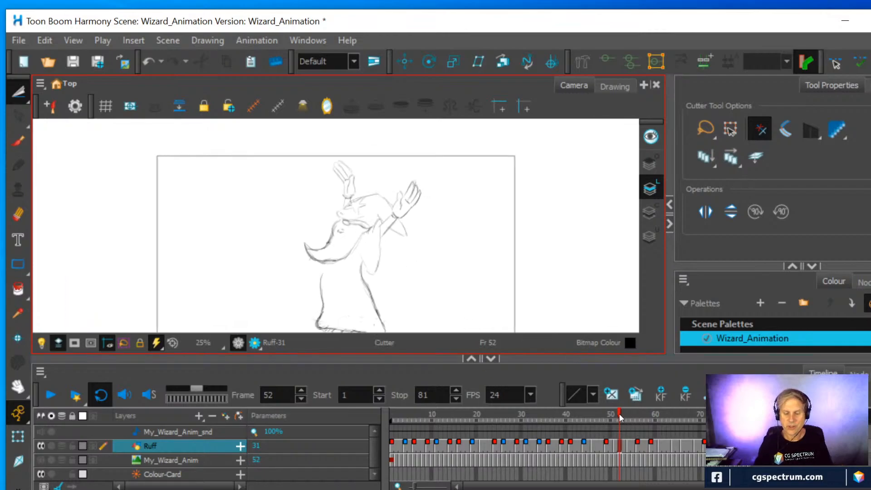
{"action": "left_click_drag", "start_coordinate": [621, 418], "coordinate": [661, 421]}
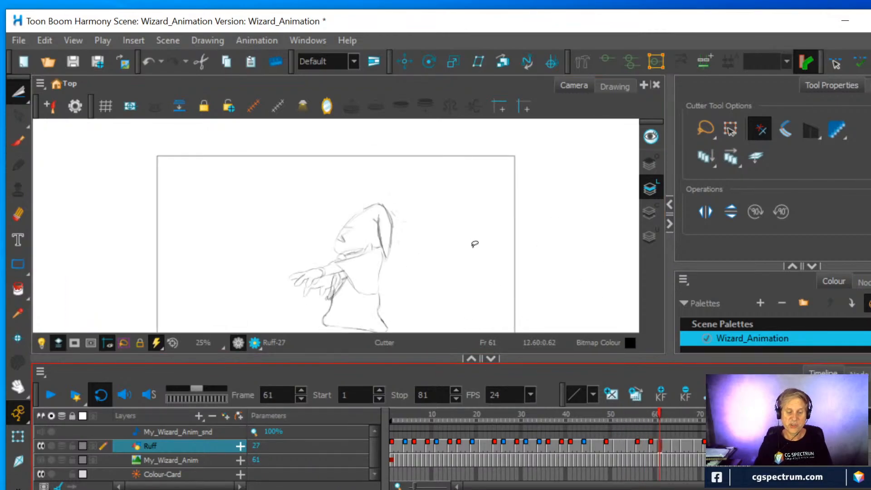
{"action": "scroll", "coordinate": [474, 244], "scroll_direction": "down", "scroll_amount": 1}
{"action": "left_click_drag", "start_coordinate": [440, 265], "coordinate": [430, 242]}
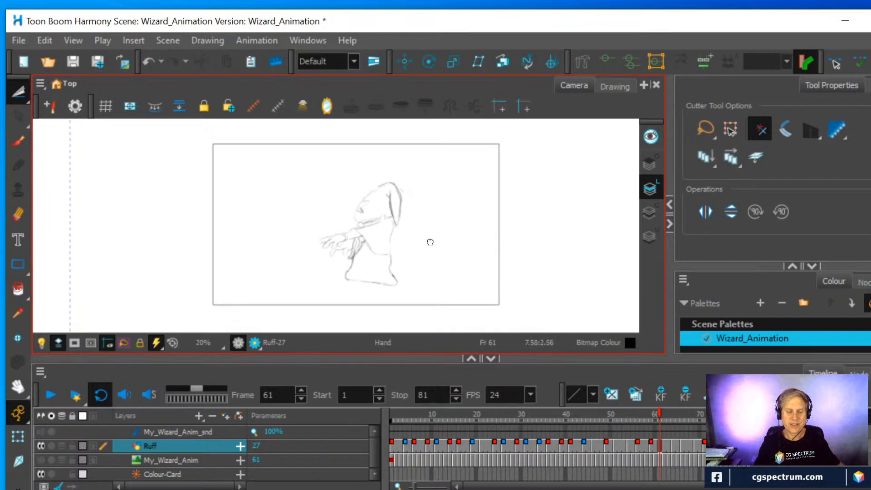
{"action": "scroll", "coordinate": [432, 238], "scroll_direction": "up", "scroll_amount": 1}
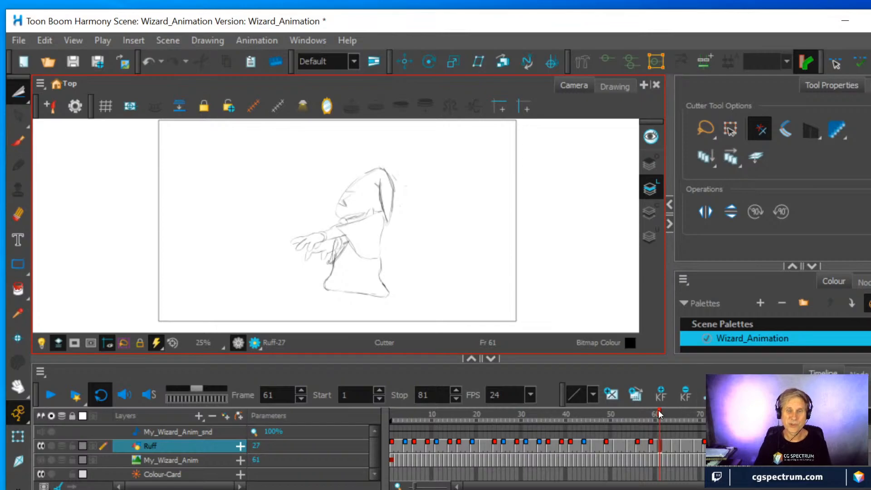
{"action": "left_click_drag", "start_coordinate": [659, 415], "coordinate": [674, 413]}
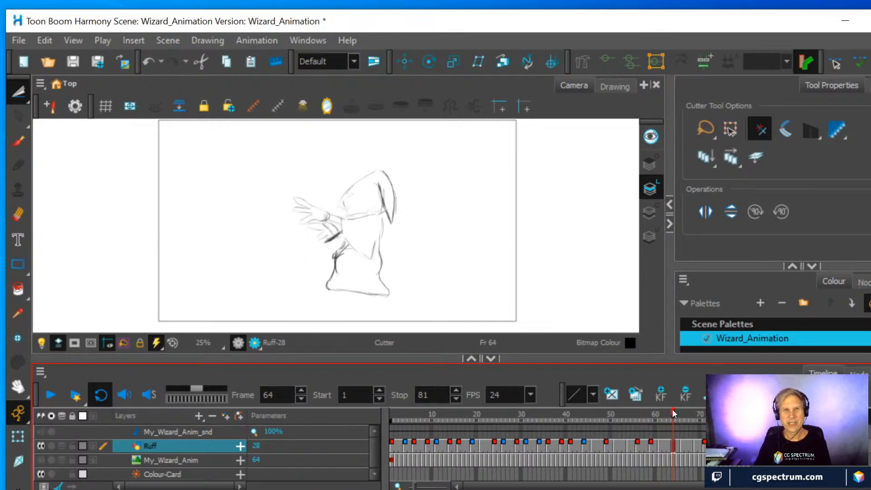
{"action": "mouse_move", "coordinate": [674, 413]}
{"action": "left_mouse_down"}
{"action": "mouse_move", "coordinate": [750, 412]}
{"action": "mouse_move", "coordinate": [691, 415]}
{"action": "mouse_move", "coordinate": [631, 432]}
{"action": "mouse_move", "coordinate": [710, 436]}
{"action": "mouse_move", "coordinate": [659, 439]}
{"action": "left_mouse_up"}
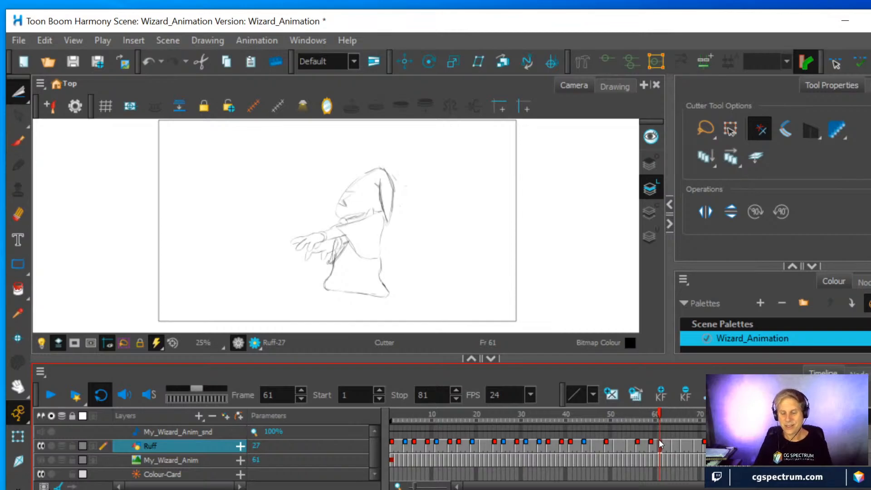
{"action": "left_click_drag", "start_coordinate": [659, 416], "coordinate": [658, 416]}
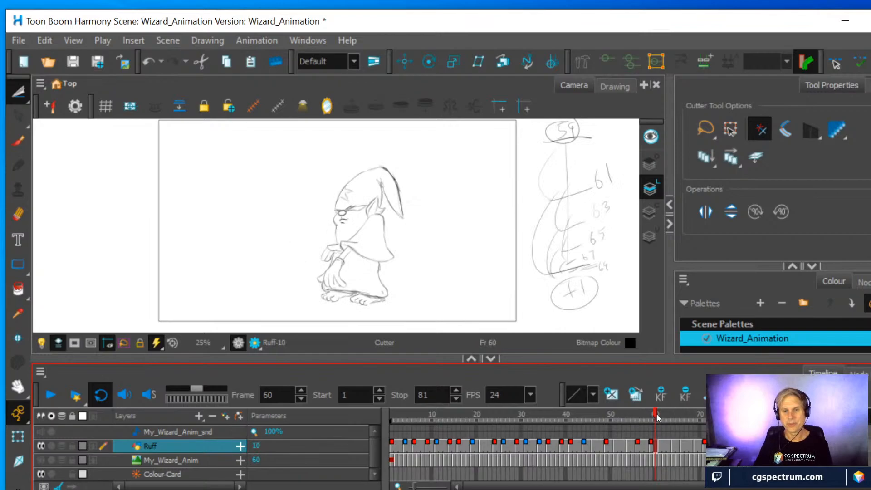
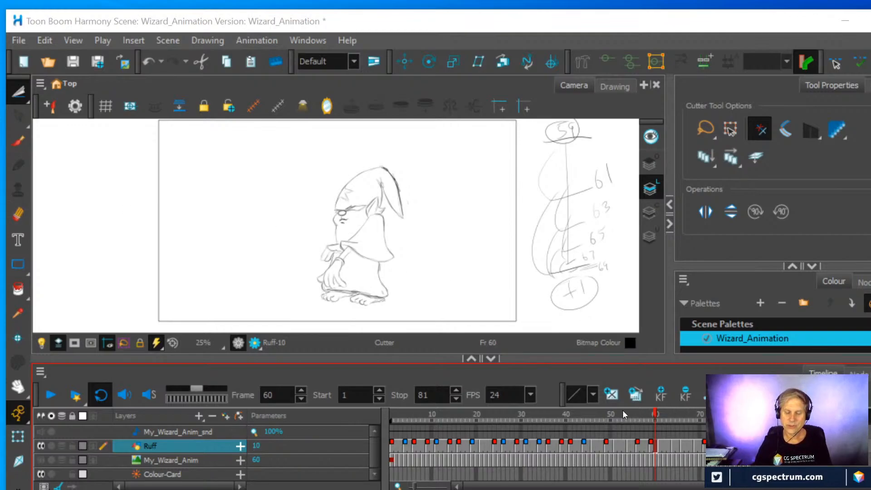
On frame 65, sketch the outline of a large open hand beside the wizard, with a thumb, wrist and curved guide lines across the fingers
{"action": "mouse_move", "coordinate": [665, 411]}
{"action": "left_mouse_down"}
{"action": "mouse_move", "coordinate": [653, 415]}
{"action": "mouse_move", "coordinate": [669, 422]}
{"action": "mouse_move", "coordinate": [622, 414]}
{"action": "mouse_move", "coordinate": [702, 422]}
{"action": "mouse_move", "coordinate": [651, 412]}
{"action": "mouse_move", "coordinate": [661, 409]}
{"action": "left_mouse_up"}
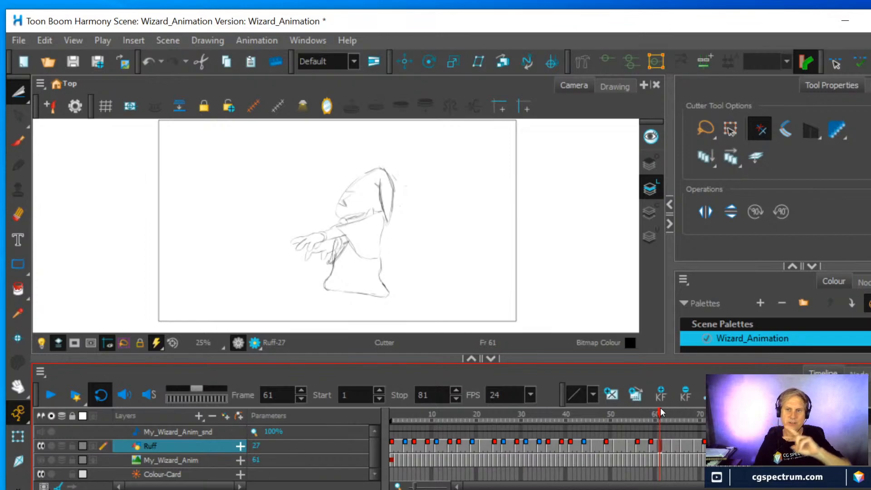
{"action": "mouse_move", "coordinate": [660, 407]}
{"action": "left_mouse_down"}
{"action": "mouse_move", "coordinate": [645, 417]}
{"action": "mouse_move", "coordinate": [682, 429]}
{"action": "mouse_move", "coordinate": [633, 426]}
{"action": "mouse_move", "coordinate": [677, 429]}
{"action": "left_mouse_up"}
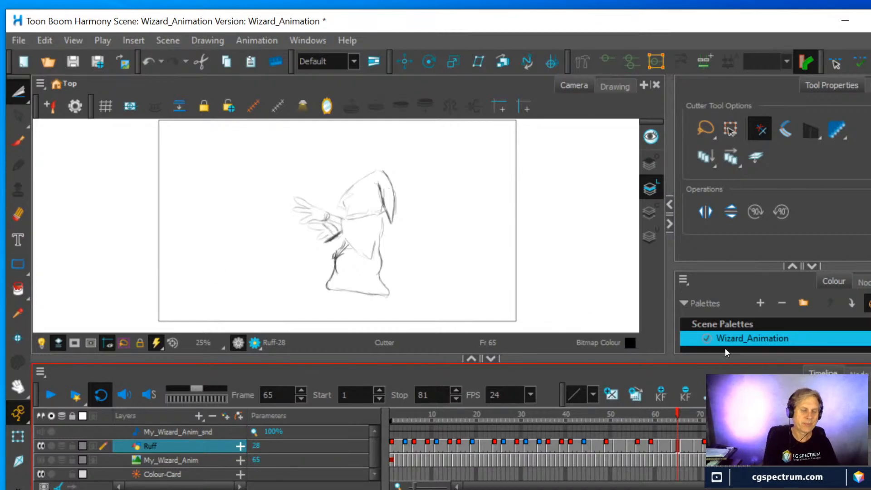
{"action": "left_click", "coordinate": [18, 142]}
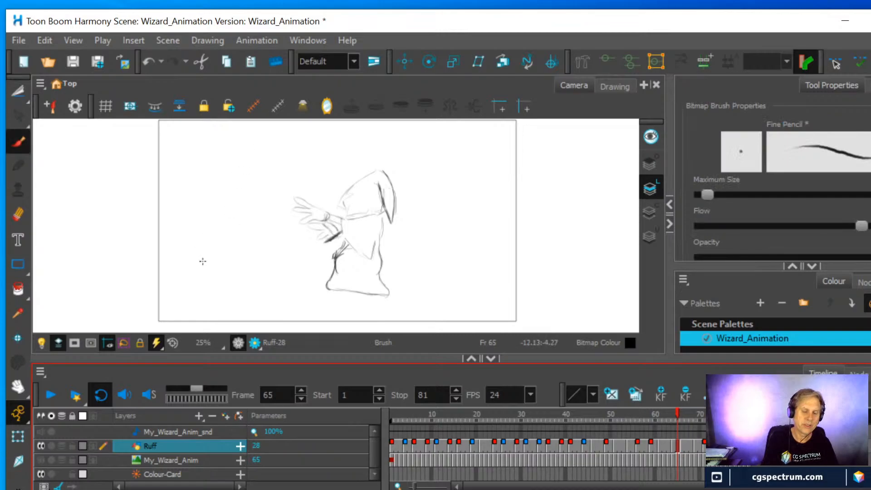
{"action": "mouse_move", "coordinate": [202, 261]}
{"action": "left_mouse_down"}
{"action": "mouse_move", "coordinate": [190, 223]}
{"action": "mouse_move", "coordinate": [193, 235]}
{"action": "mouse_move", "coordinate": [176, 212]}
{"action": "left_mouse_up"}
{"action": "mouse_move", "coordinate": [200, 252]}
{"action": "left_mouse_down"}
{"action": "mouse_move", "coordinate": [170, 197]}
{"action": "mouse_move", "coordinate": [191, 200]}
{"action": "mouse_move", "coordinate": [209, 223]}
{"action": "mouse_move", "coordinate": [205, 161]}
{"action": "mouse_move", "coordinate": [220, 156]}
{"action": "mouse_move", "coordinate": [308, 197]}
{"action": "mouse_move", "coordinate": [305, 187]}
{"action": "mouse_move", "coordinate": [290, 237]}
{"action": "mouse_move", "coordinate": [289, 228]}
{"action": "mouse_move", "coordinate": [256, 263]}
{"action": "mouse_move", "coordinate": [212, 275]}
{"action": "mouse_move", "coordinate": [200, 293]}
{"action": "mouse_move", "coordinate": [227, 297]}
{"action": "left_mouse_up"}
{"action": "left_click_drag", "start_coordinate": [247, 160], "coordinate": [300, 188]}
{"action": "left_click_drag", "start_coordinate": [222, 186], "coordinate": [286, 222]}
{"action": "mouse_move", "coordinate": [243, 213]}
{"action": "left_mouse_down"}
{"action": "mouse_move", "coordinate": [275, 238]}
{"action": "mouse_move", "coordinate": [295, 207]}
{"action": "left_mouse_up"}
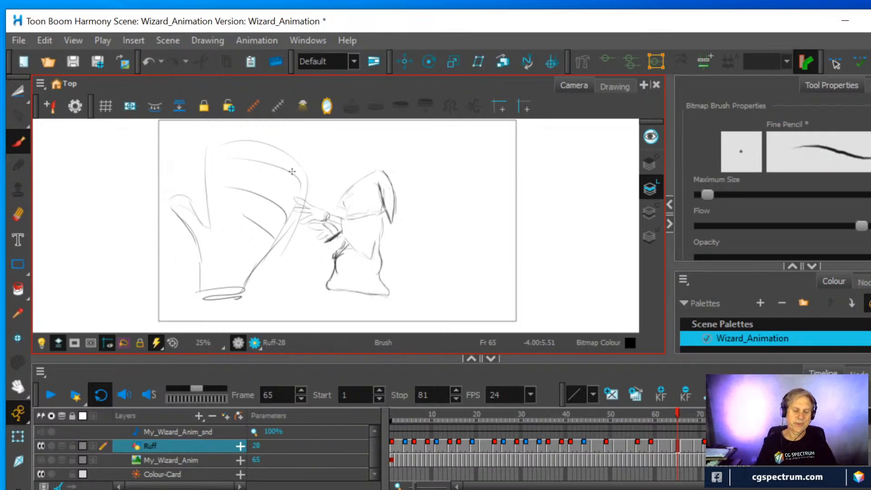
Redraw the thumb side of the large hand more firmly and divide its upper part into separate fingers
{"action": "mouse_move", "coordinate": [199, 295]}
{"action": "left_mouse_down"}
{"action": "mouse_move", "coordinate": [197, 259]}
{"action": "mouse_move", "coordinate": [171, 214]}
{"action": "mouse_move", "coordinate": [188, 197]}
{"action": "mouse_move", "coordinate": [204, 215]}
{"action": "mouse_move", "coordinate": [185, 207]}
{"action": "mouse_move", "coordinate": [165, 217]}
{"action": "mouse_move", "coordinate": [194, 260]}
{"action": "left_mouse_up"}
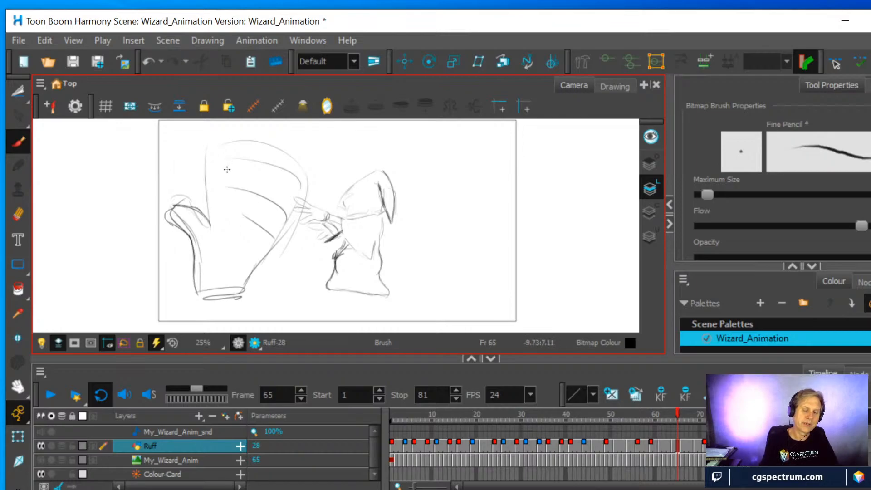
{"action": "left_click_drag", "start_coordinate": [210, 226], "coordinate": [206, 159]}
{"action": "mouse_move", "coordinate": [210, 191]}
{"action": "left_mouse_down"}
{"action": "mouse_move", "coordinate": [215, 137]}
{"action": "mouse_move", "coordinate": [230, 127]}
{"action": "mouse_move", "coordinate": [231, 211]}
{"action": "mouse_move", "coordinate": [256, 142]}
{"action": "mouse_move", "coordinate": [269, 205]}
{"action": "left_mouse_up"}
{"action": "mouse_move", "coordinate": [277, 139]}
{"action": "left_mouse_down"}
{"action": "mouse_move", "coordinate": [263, 216]}
{"action": "mouse_move", "coordinate": [296, 161]}
{"action": "left_mouse_up"}
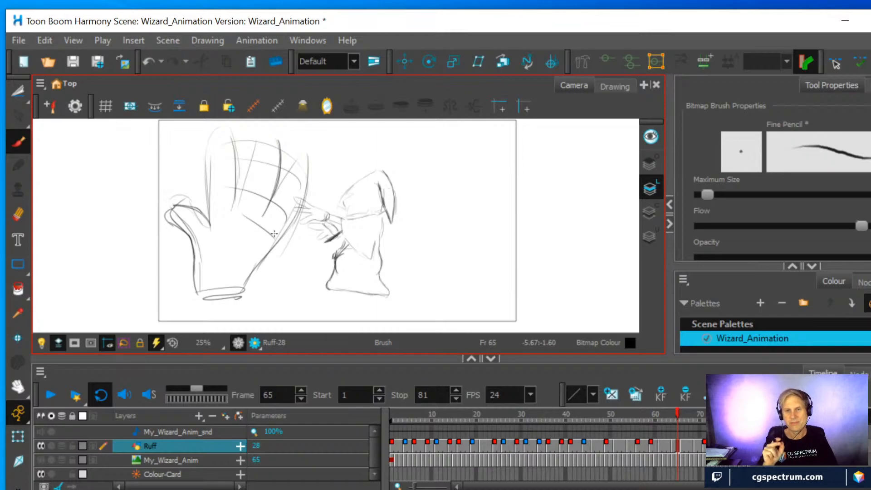
Undo every stroke of the large hand sketch on frame 65, keeping only the wizard drawing
{"action": "key", "text": "ctrl"}
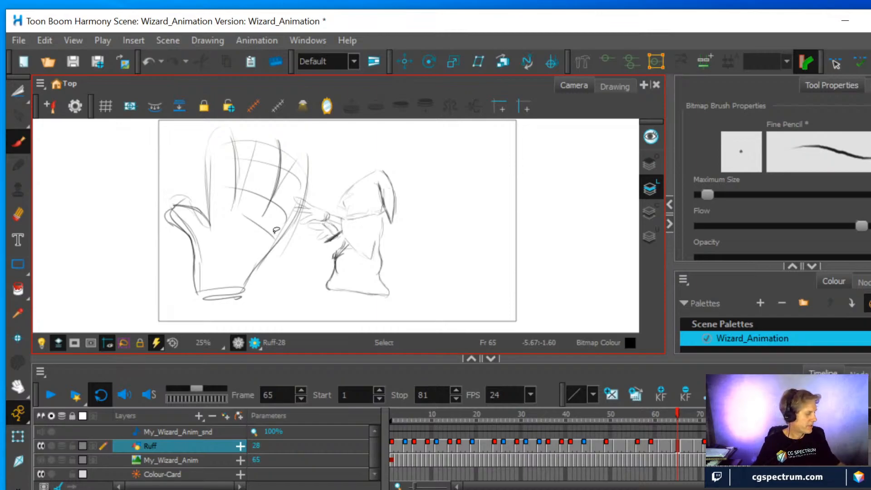
{"action": "key", "text": "ctrl+z"}
{"action": "key", "text": "ctrl+z"}
{"action": "key", "text": "ctrl+z"}
{"action": "key", "text": "ctrl+z"}
{"action": "key", "text": "ctrl+z"}
{"action": "key", "text": "ctrl+z"}
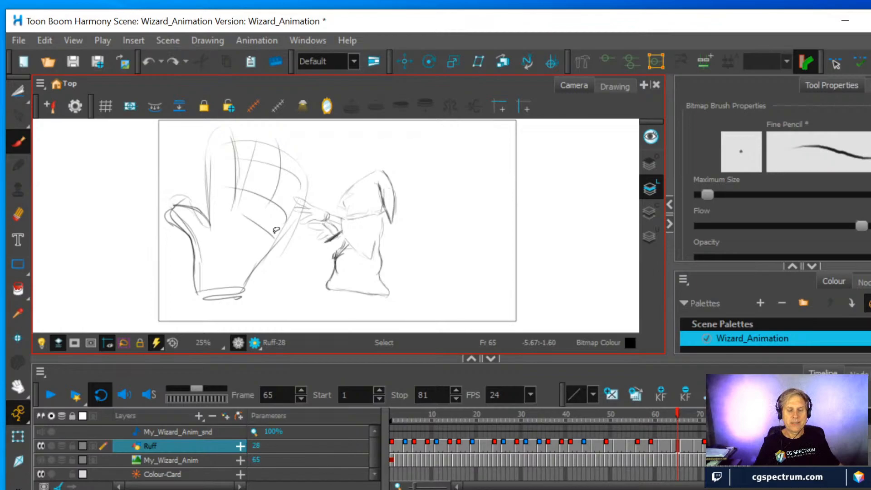
{"action": "key", "text": "ctrl+z"}
{"action": "key", "text": "ctrl+z"}
{"action": "key", "text": "ctrl+z"}
{"action": "key", "text": "ctrl+z"}
{"action": "key", "text": "ctrl+z"}
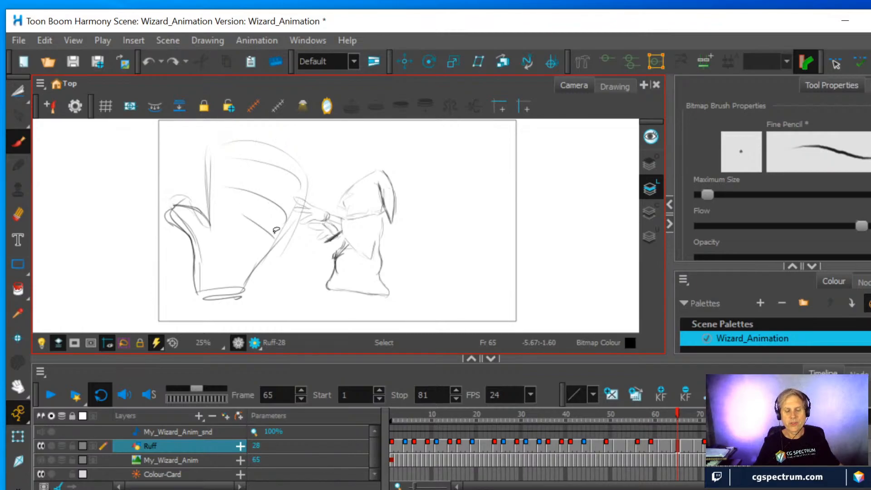
{"action": "key", "text": "ctrl+z"}
{"action": "key", "text": "ctrl+z"}
{"action": "key", "text": "ctrl+z"}
{"action": "key", "text": "ctrl+z"}
{"action": "key", "text": "ctrl+z"}
{"action": "key", "text": "ctrl+z"}
{"action": "key", "text": "ctrl+z"}
{"action": "key", "text": "ctrl+z"}
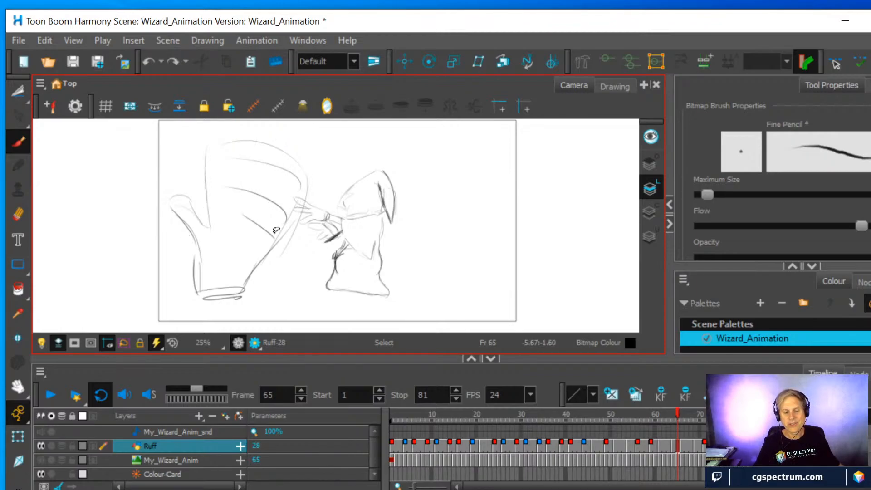
{"action": "key", "text": "ctrl+z"}
{"action": "key", "text": "ctrl+z"}
{"action": "key", "text": "ctrl+z"}
{"action": "key", "text": "ctrl+z"}
{"action": "key", "text": "ctrl+z"}
{"action": "key", "text": "ctrl+z"}
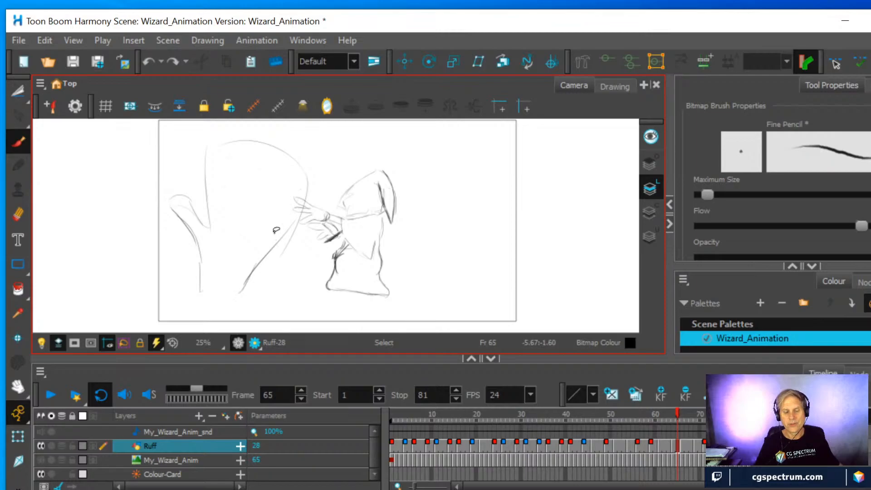
{"action": "key", "text": "ctrl+z"}
{"action": "key", "text": "ctrl+z"}
{"action": "key", "text": "ctrl+z"}
{"action": "key", "text": "ctrl+z"}
{"action": "key", "text": "ctrl+z"}
{"action": "key", "text": "ctrl+z"}
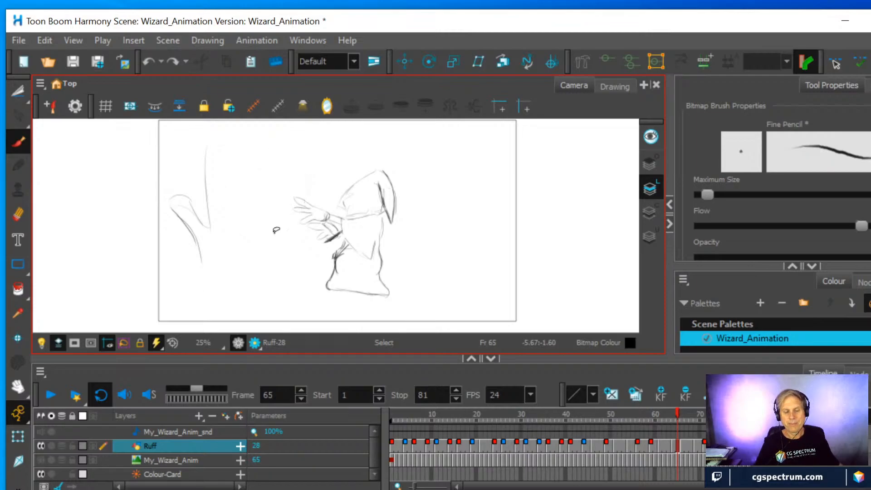
{"action": "key", "text": "ctrl+z"}
{"action": "key", "text": "ctrl+z"}
{"action": "key", "text": "ctrl+z"}
{"action": "key", "text": "ctrl+z"}
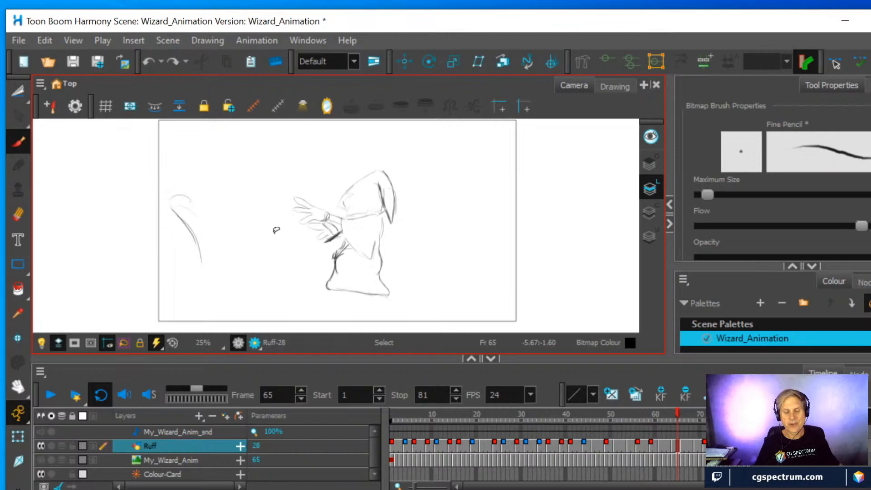
{"action": "key", "text": "ctrl+z"}
{"action": "key", "text": "ctrl+z"}
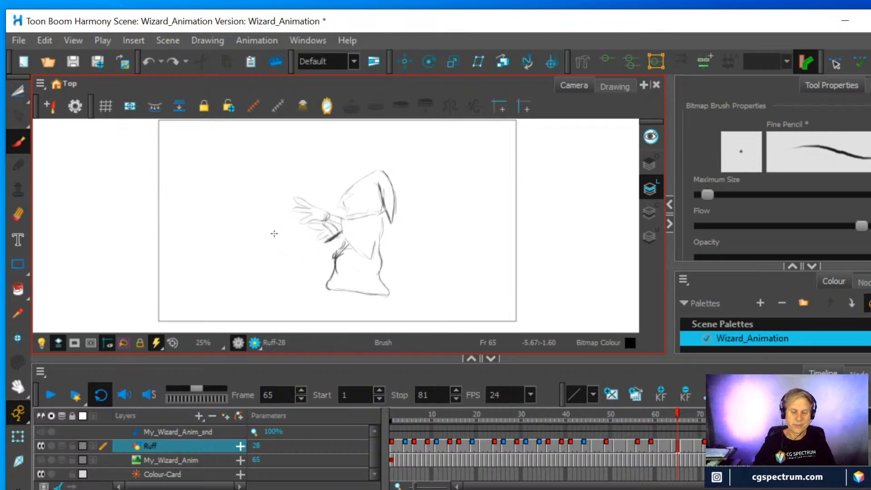
On frame 63, draw one long winding test line beside the wizard with the Fine Pencil brush and undo it
{"action": "scroll", "coordinate": [443, 216], "scroll_direction": "up", "scroll_amount": 3}
{"action": "scroll", "coordinate": [432, 224], "scroll_direction": "down", "scroll_amount": 1}
{"action": "left_click_drag", "start_coordinate": [432, 223], "coordinate": [396, 216]}
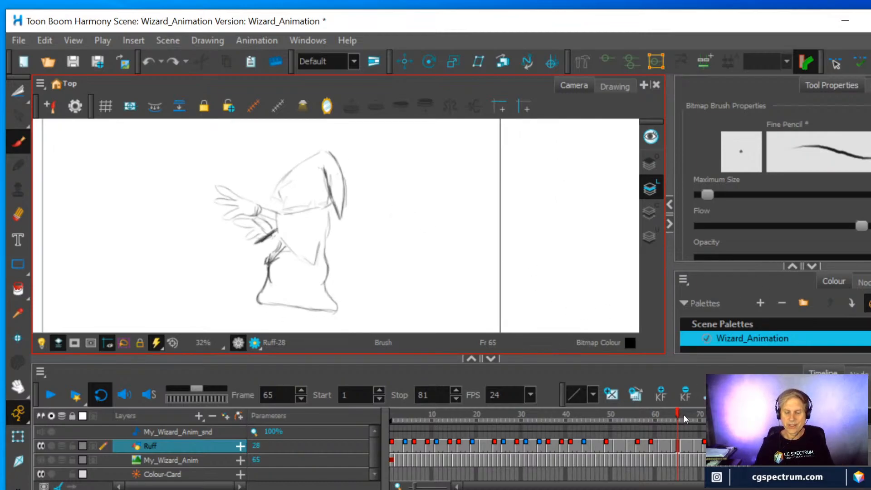
{"action": "mouse_move", "coordinate": [675, 412]}
{"action": "left_mouse_down"}
{"action": "mouse_move", "coordinate": [660, 413]}
{"action": "mouse_move", "coordinate": [686, 412]}
{"action": "mouse_move", "coordinate": [655, 412]}
{"action": "mouse_move", "coordinate": [701, 412]}
{"action": "mouse_move", "coordinate": [637, 413]}
{"action": "mouse_move", "coordinate": [671, 412]}
{"action": "mouse_move", "coordinate": [628, 404]}
{"action": "mouse_move", "coordinate": [684, 404]}
{"action": "mouse_move", "coordinate": [655, 400]}
{"action": "mouse_move", "coordinate": [670, 404]}
{"action": "left_mouse_up"}
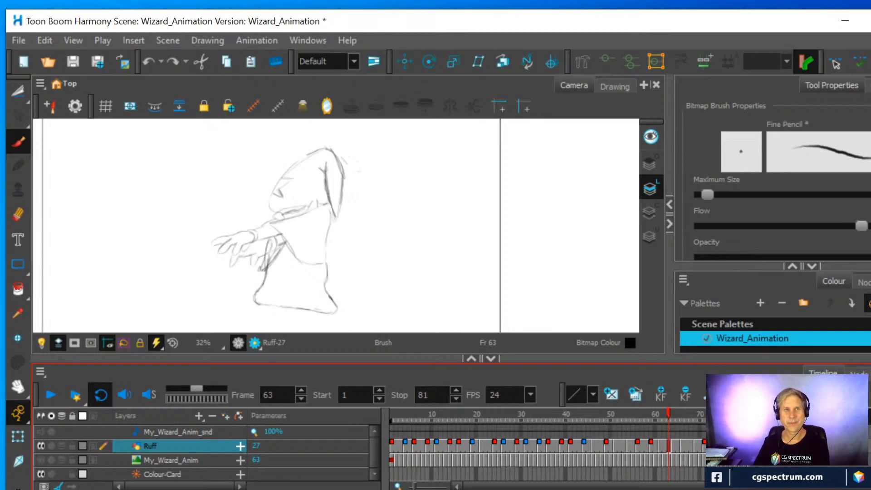
{"action": "mouse_move", "coordinate": [99, 171]}
{"action": "left_mouse_down"}
{"action": "mouse_move", "coordinate": [155, 280]}
{"action": "mouse_move", "coordinate": [139, 192]}
{"action": "mouse_move", "coordinate": [213, 270]}
{"action": "mouse_move", "coordinate": [203, 170]}
{"action": "left_mouse_up"}
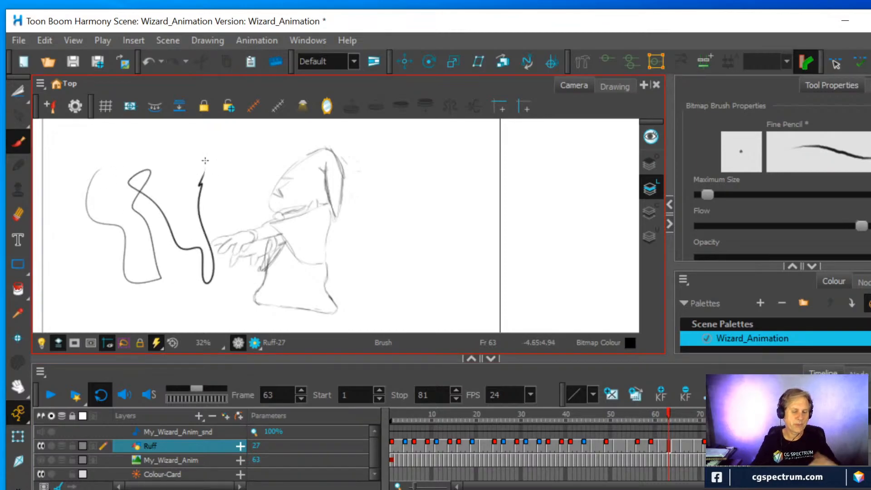
{"action": "key", "text": "alt+s"}
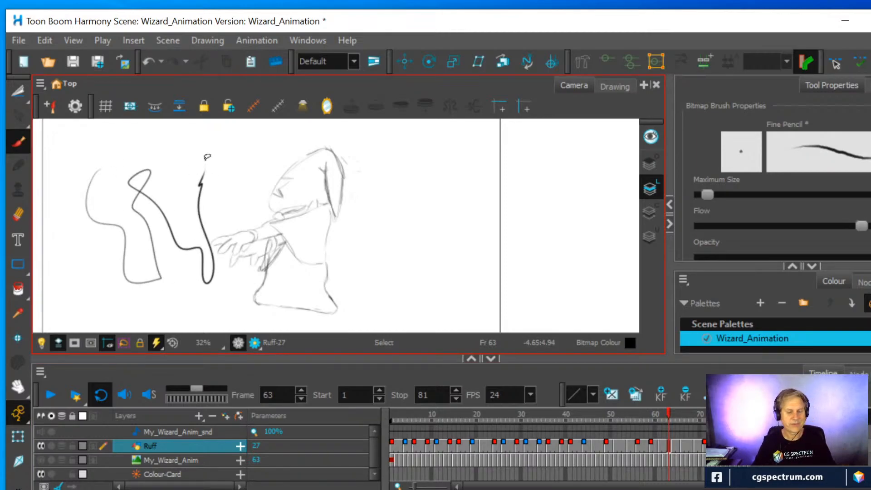
{"action": "key", "text": "ctrl+z"}
{"action": "key", "text": "alt+b"}
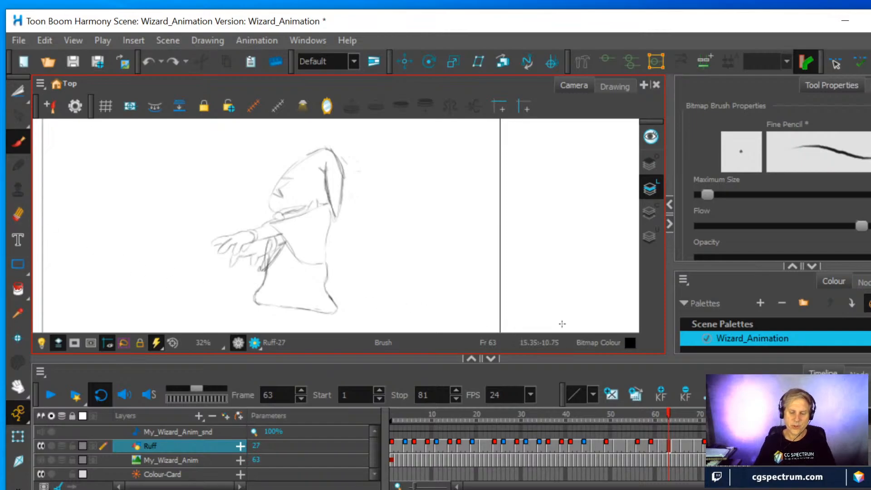
On frame 69, erase the old cape lines and redraw a raised, flared cape around the wizard's shoulders
{"action": "mouse_move", "coordinate": [666, 414]}
{"action": "left_mouse_down"}
{"action": "mouse_move", "coordinate": [636, 418]}
{"action": "mouse_move", "coordinate": [703, 415]}
{"action": "mouse_move", "coordinate": [648, 413]}
{"action": "mouse_move", "coordinate": [693, 406]}
{"action": "left_mouse_up"}
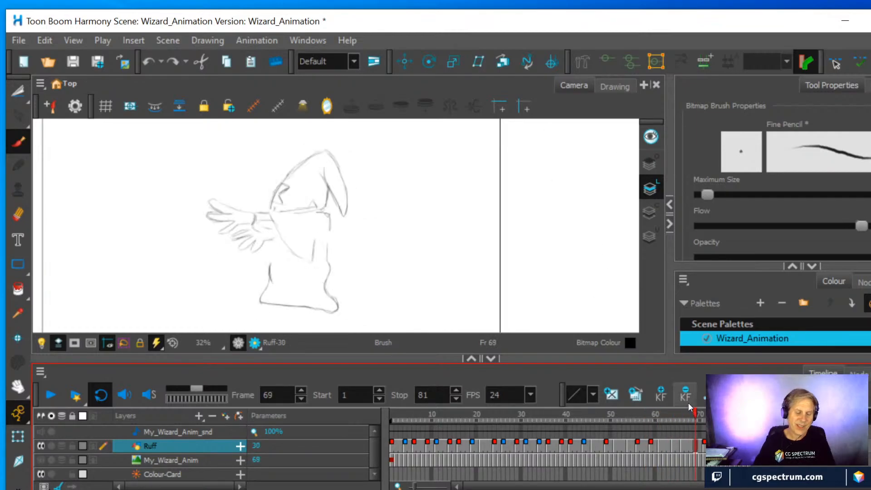
{"action": "left_click", "coordinate": [18, 215]}
{"action": "mouse_move", "coordinate": [289, 242]}
{"action": "left_mouse_down"}
{"action": "mouse_move", "coordinate": [308, 249]}
{"action": "mouse_move", "coordinate": [315, 235]}
{"action": "mouse_move", "coordinate": [306, 257]}
{"action": "mouse_move", "coordinate": [273, 220]}
{"action": "mouse_move", "coordinate": [279, 233]}
{"action": "mouse_move", "coordinate": [274, 211]}
{"action": "mouse_move", "coordinate": [300, 212]}
{"action": "mouse_move", "coordinate": [266, 190]}
{"action": "mouse_move", "coordinate": [284, 197]}
{"action": "mouse_move", "coordinate": [272, 216]}
{"action": "mouse_move", "coordinate": [294, 240]}
{"action": "mouse_move", "coordinate": [279, 233]}
{"action": "mouse_move", "coordinate": [324, 234]}
{"action": "mouse_move", "coordinate": [286, 245]}
{"action": "left_mouse_up"}
{"action": "left_click", "coordinate": [18, 141]}
{"action": "mouse_move", "coordinate": [286, 244]}
{"action": "left_mouse_down"}
{"action": "mouse_move", "coordinate": [271, 225]}
{"action": "mouse_move", "coordinate": [316, 235]}
{"action": "left_mouse_up"}
{"action": "mouse_move", "coordinate": [316, 235]}
{"action": "left_mouse_down"}
{"action": "mouse_move", "coordinate": [283, 238]}
{"action": "mouse_move", "coordinate": [268, 187]}
{"action": "mouse_move", "coordinate": [270, 219]}
{"action": "mouse_move", "coordinate": [273, 197]}
{"action": "mouse_move", "coordinate": [305, 221]}
{"action": "left_mouse_up"}
{"action": "left_click", "coordinate": [18, 215]}
{"action": "left_click_drag", "start_coordinate": [292, 226], "coordinate": [297, 230]}
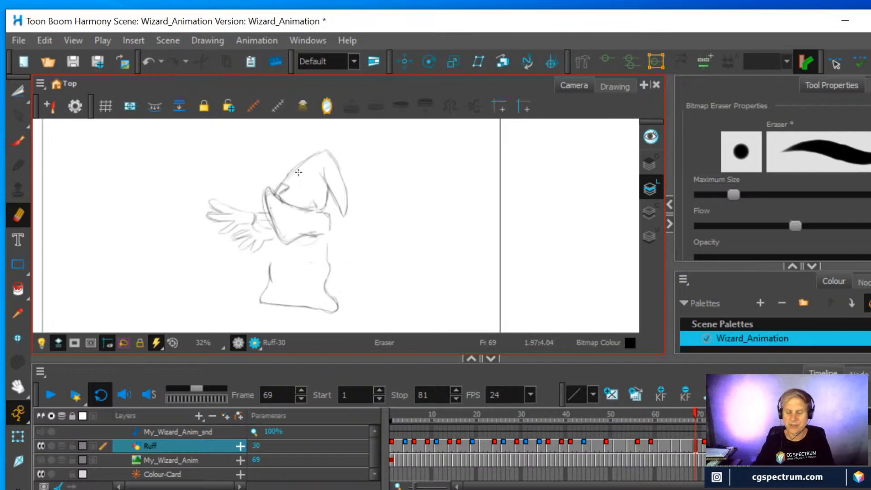
Compare the wizard's pose and cape on frames 61 and 64 with the neighbouring drawings, using onion skin temporarily
{"action": "left_click", "coordinate": [684, 443]}
{"action": "left_click", "coordinate": [674, 446]}
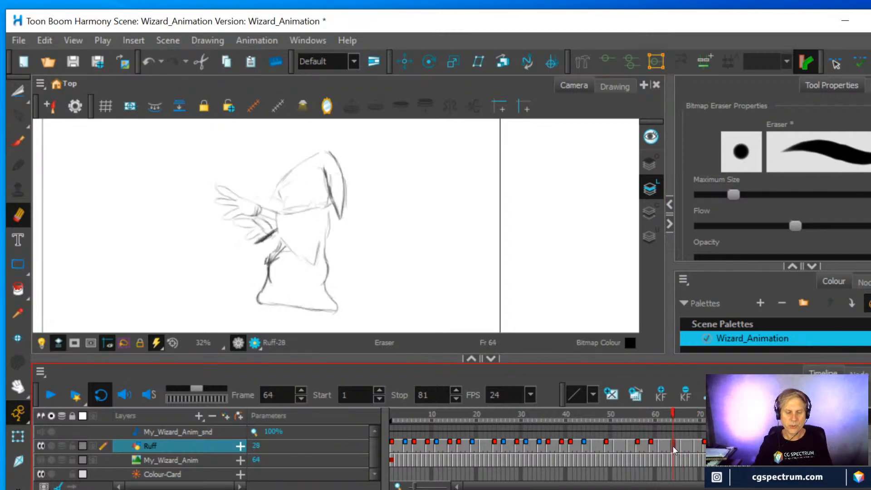
{"action": "left_click", "coordinate": [660, 446]}
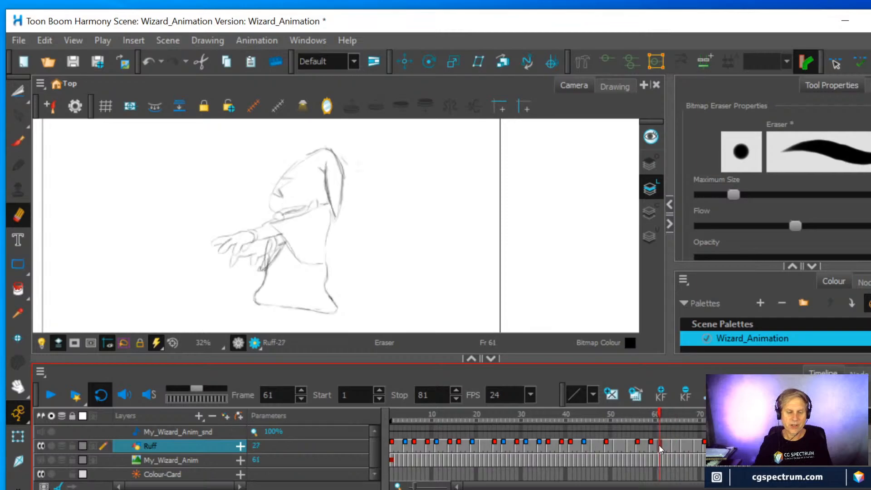
{"action": "left_click", "coordinate": [673, 443]}
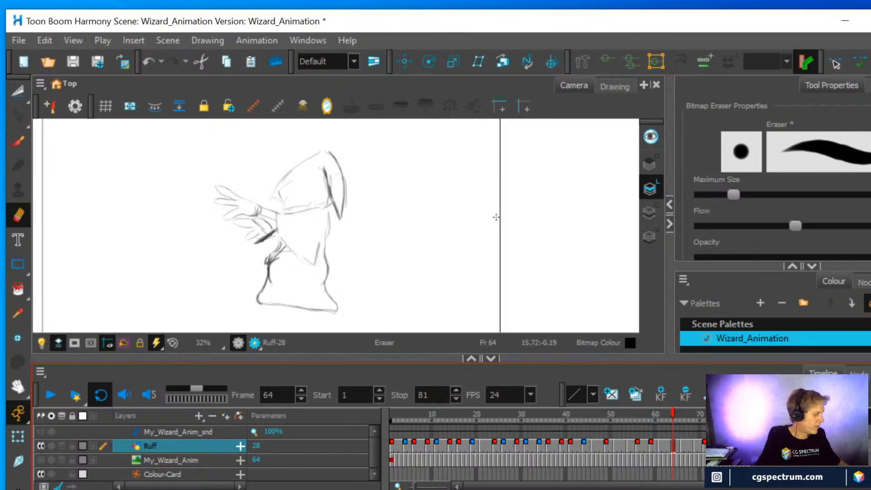
{"action": "key", "text": "alt+o"}
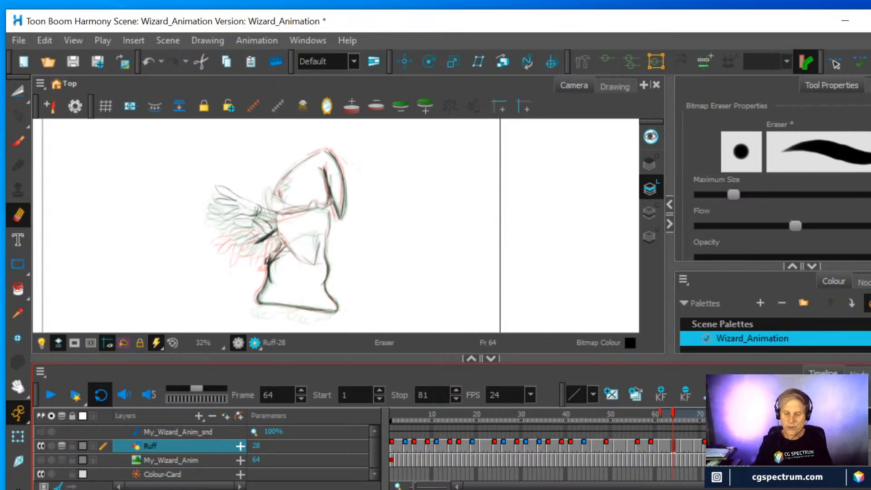
{"action": "mouse_move", "coordinate": [701, 413]}
{"action": "left_mouse_down"}
{"action": "mouse_move", "coordinate": [622, 413]}
{"action": "mouse_move", "coordinate": [701, 418]}
{"action": "left_mouse_up"}
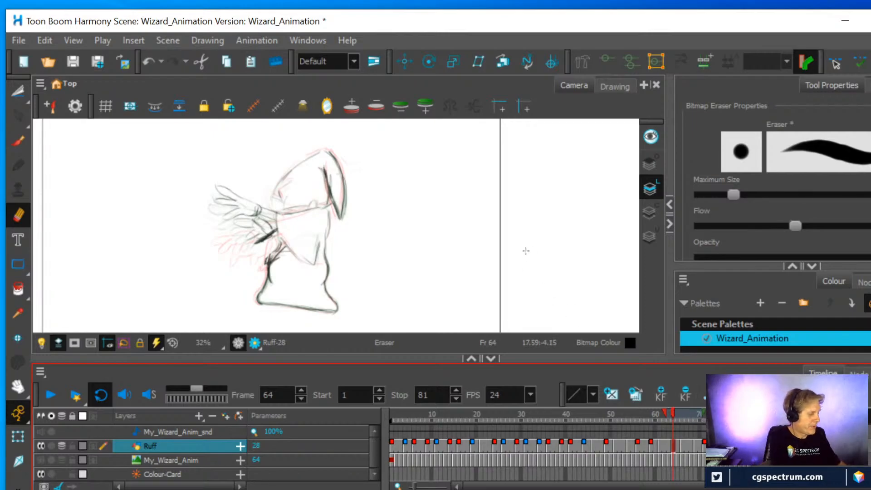
{"action": "key", "text": "alt+o"}
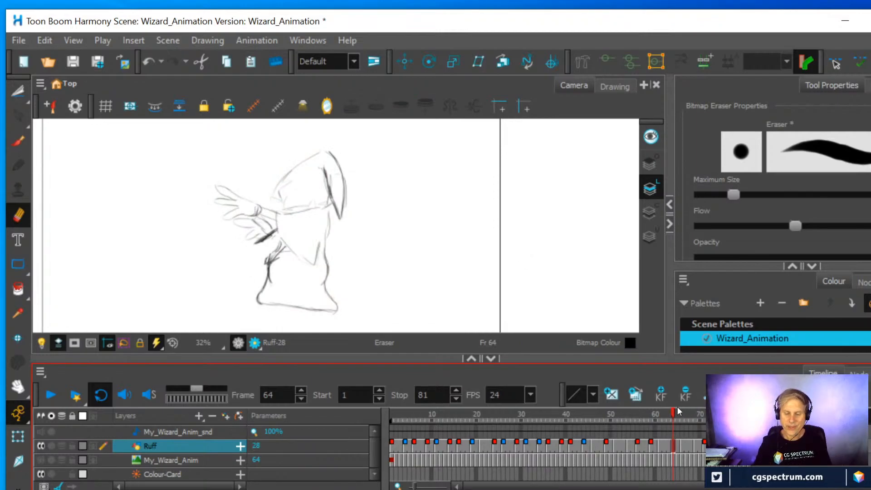
Erase the old cape lines from the wizard's upper body on frames 67 and 64
{"action": "mouse_move", "coordinate": [673, 417]}
{"action": "left_mouse_down"}
{"action": "mouse_move", "coordinate": [702, 422]}
{"action": "mouse_move", "coordinate": [688, 419]}
{"action": "left_mouse_up"}
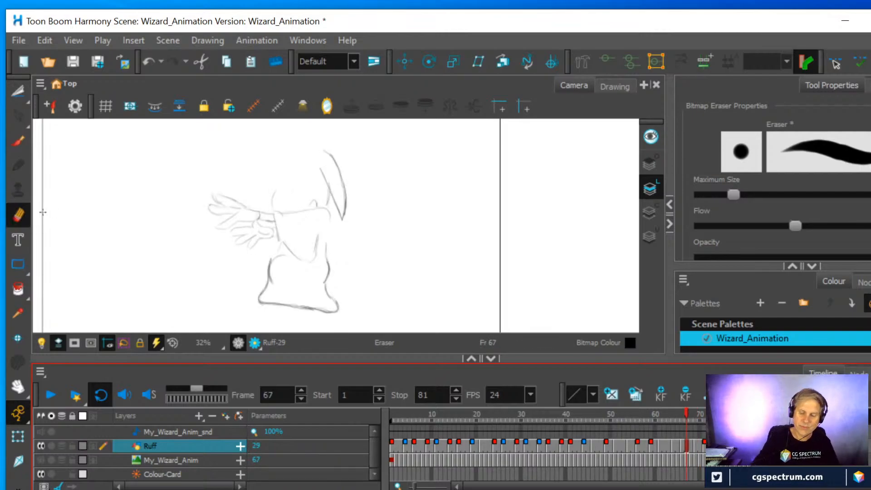
{"action": "mouse_move", "coordinate": [276, 212]}
{"action": "left_mouse_down"}
{"action": "mouse_move", "coordinate": [280, 213]}
{"action": "mouse_move", "coordinate": [285, 244]}
{"action": "mouse_move", "coordinate": [294, 254]}
{"action": "mouse_move", "coordinate": [311, 247]}
{"action": "mouse_move", "coordinate": [310, 260]}
{"action": "mouse_move", "coordinate": [313, 237]}
{"action": "left_mouse_up"}
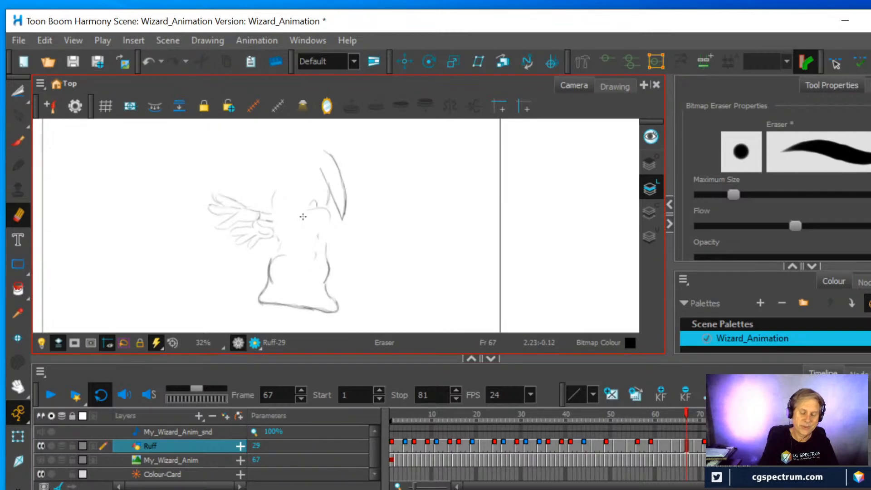
{"action": "left_click", "coordinate": [674, 446]}
{"action": "mouse_move", "coordinate": [312, 250]}
{"action": "left_mouse_down"}
{"action": "mouse_move", "coordinate": [307, 268]}
{"action": "mouse_move", "coordinate": [273, 213]}
{"action": "left_mouse_up"}
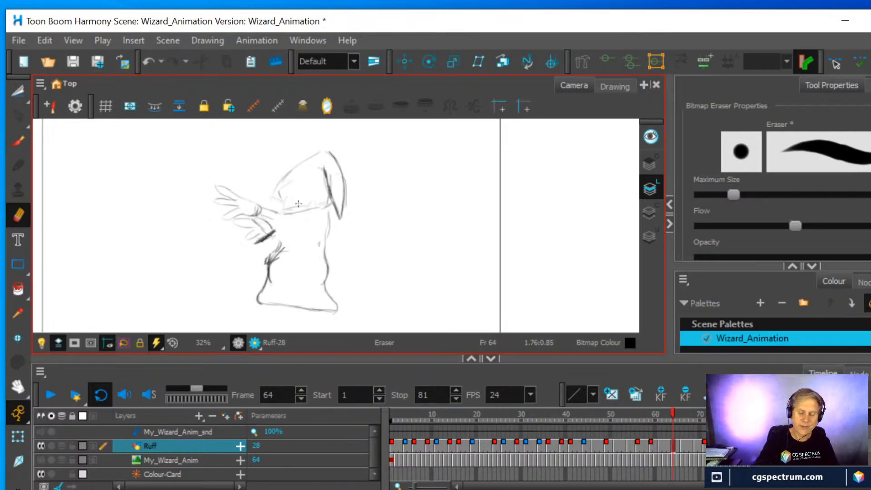
Erase the old cape lines from the wizard on frame 61, checking against the frame 59 drawing
{"action": "left_click", "coordinate": [661, 448]}
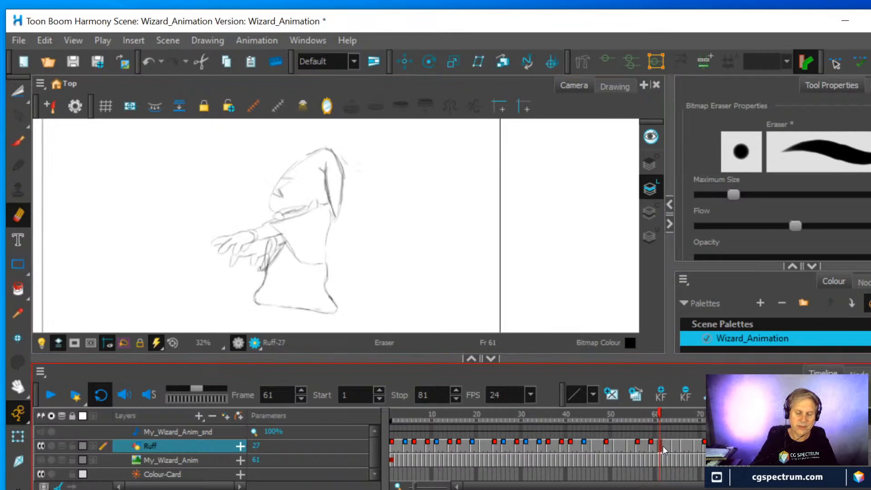
{"action": "left_click", "coordinate": [651, 448]}
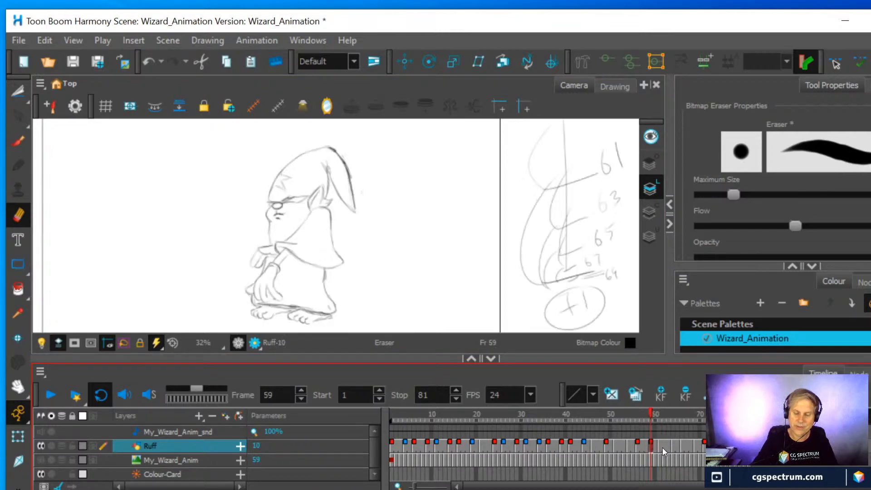
{"action": "left_click", "coordinate": [660, 448]}
{"action": "mouse_move", "coordinate": [295, 259]}
{"action": "left_mouse_down"}
{"action": "mouse_move", "coordinate": [319, 263]}
{"action": "mouse_move", "coordinate": [292, 253]}
{"action": "mouse_move", "coordinate": [273, 226]}
{"action": "mouse_move", "coordinate": [289, 224]}
{"action": "mouse_move", "coordinate": [269, 224]}
{"action": "mouse_move", "coordinate": [304, 215]}
{"action": "left_mouse_up"}
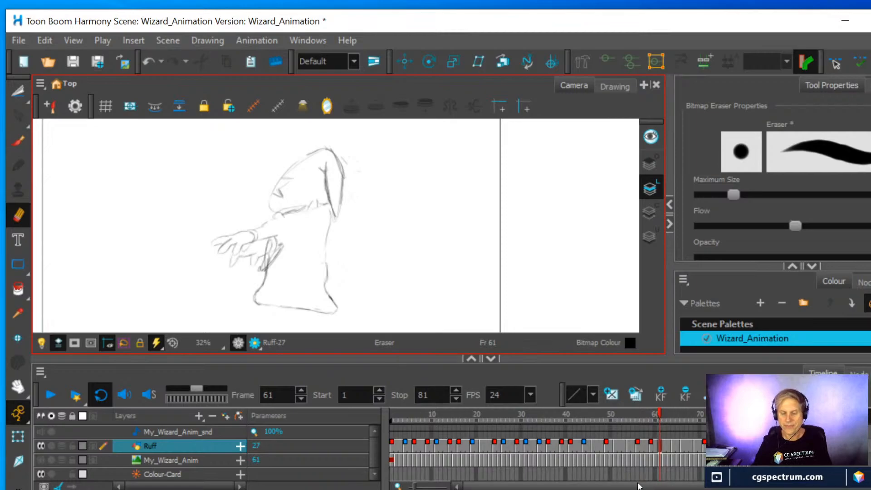
{"action": "left_click", "coordinate": [650, 446]}
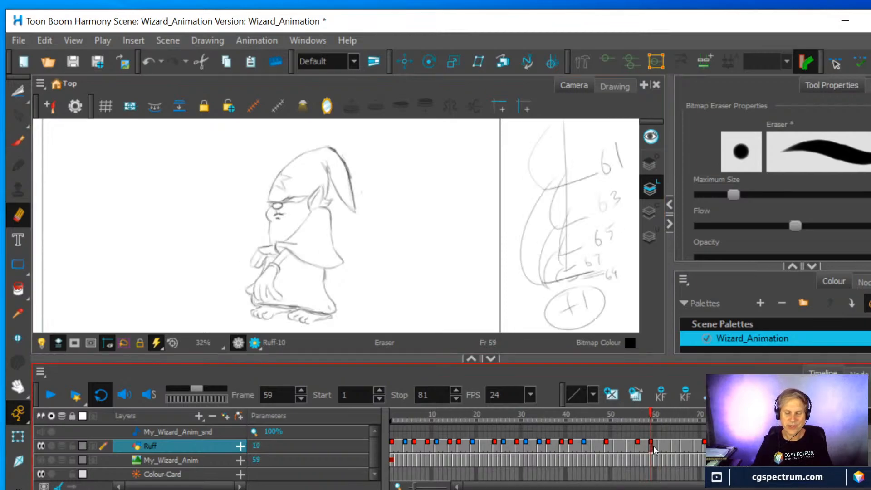
{"action": "left_click", "coordinate": [659, 446]}
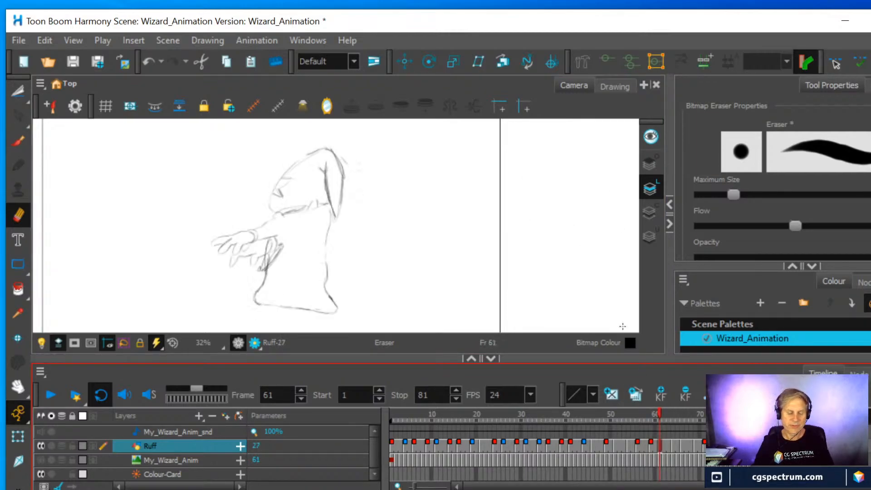
Turn on onion skin, compare the wizard drawings between frames 59 and 71, and extend the onion skin range over the drawings following frame 61
{"action": "key", "text": "alt+o"}
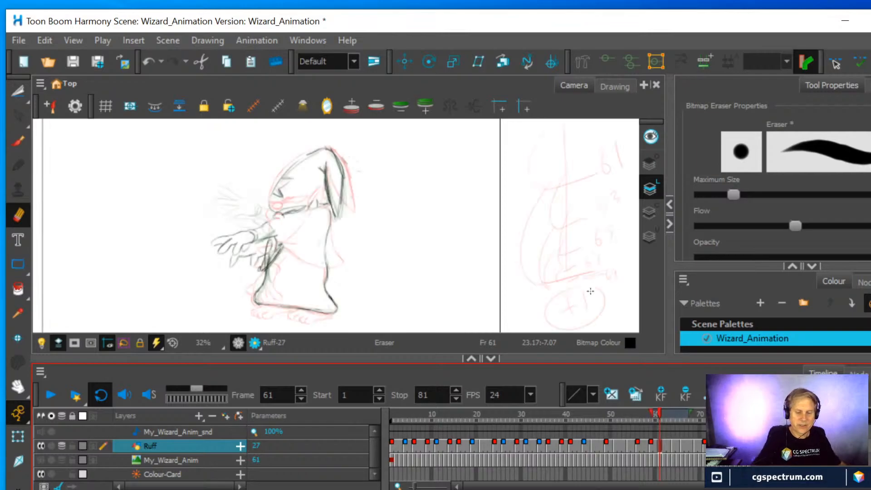
{"action": "scroll", "coordinate": [270, 240], "scroll_direction": "up", "scroll_amount": 3}
{"action": "scroll", "coordinate": [270, 240], "scroll_direction": "up", "scroll_amount": 1}
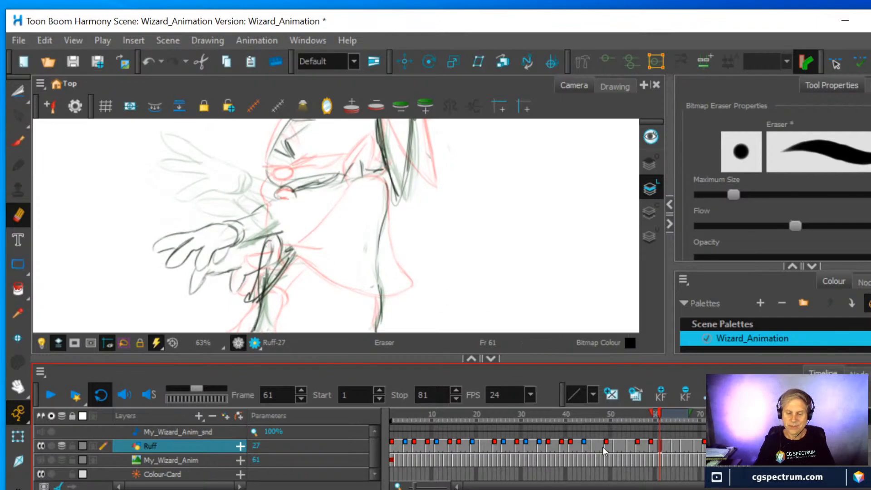
{"action": "left_click", "coordinate": [674, 443]}
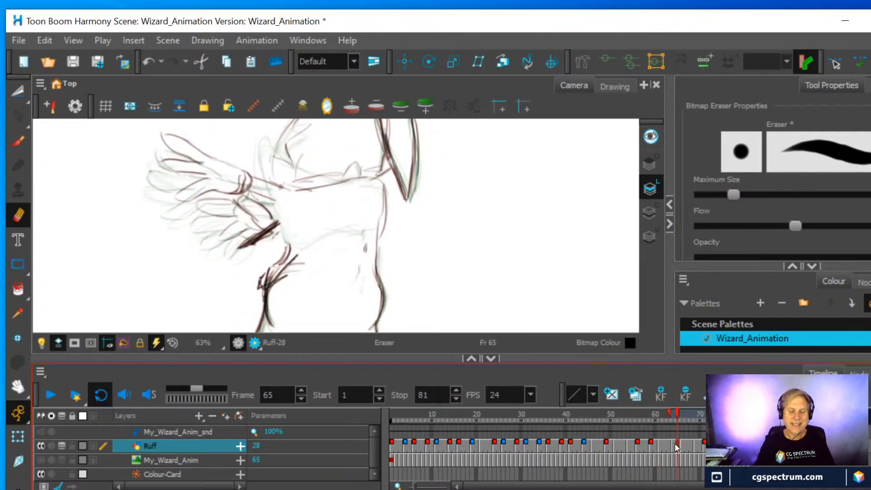
{"action": "key", "text": "g"}
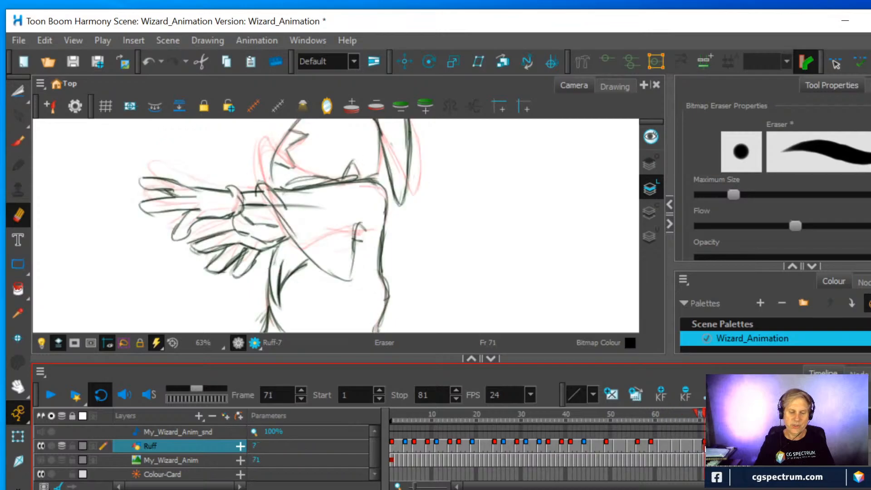
{"action": "left_click", "coordinate": [696, 445]}
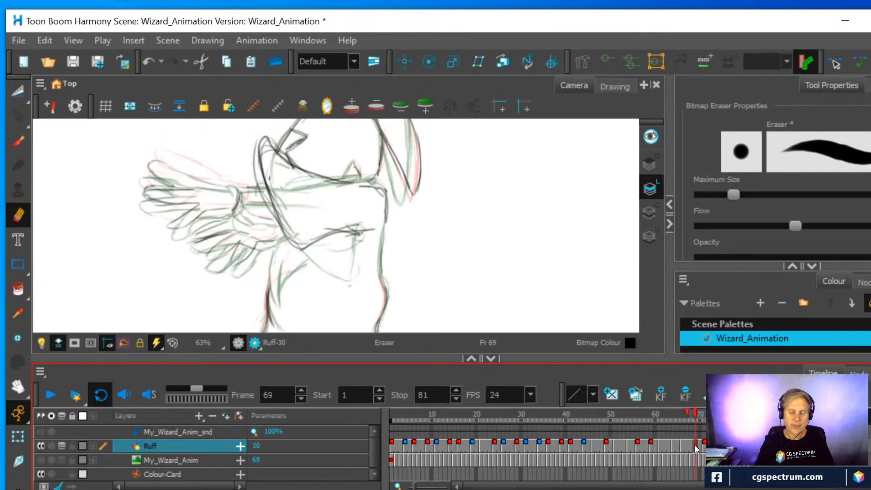
{"action": "left_click", "coordinate": [660, 442]}
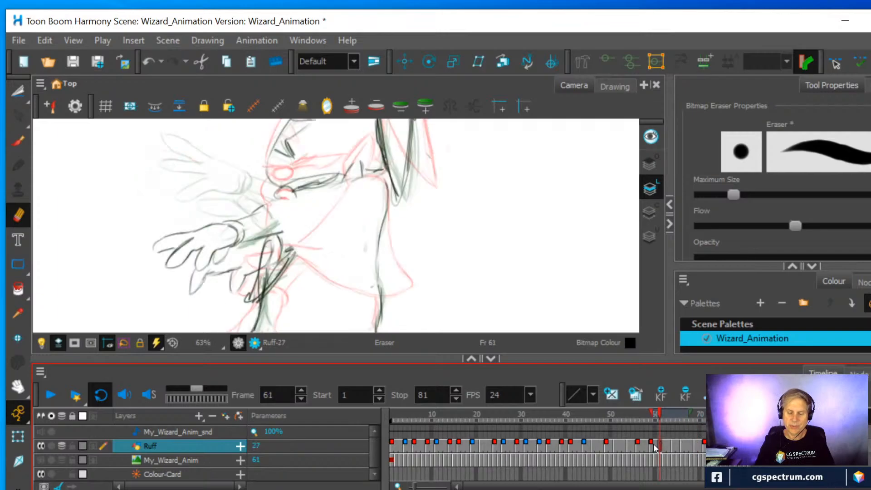
{"action": "left_click", "coordinate": [650, 444]}
{"action": "left_click", "coordinate": [660, 443]}
{"action": "mouse_move", "coordinate": [696, 413]}
{"action": "left_mouse_down"}
{"action": "mouse_move", "coordinate": [730, 413]}
{"action": "mouse_move", "coordinate": [721, 413]}
{"action": "left_mouse_up"}
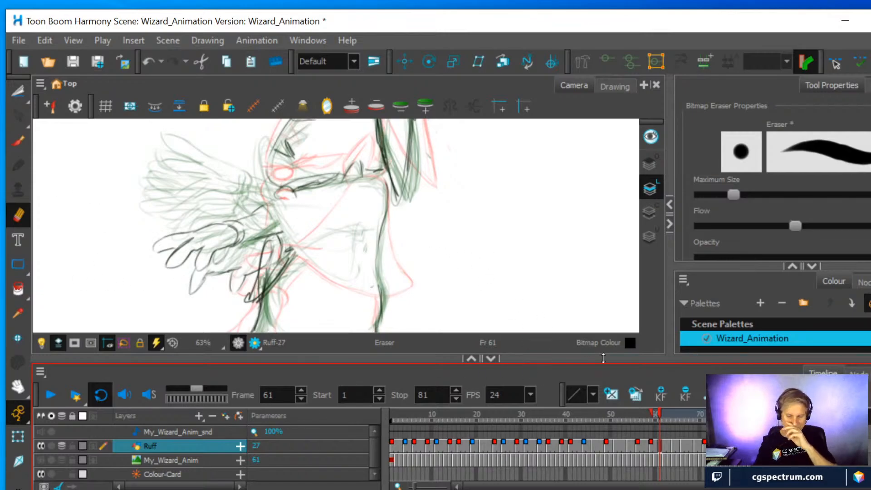
{"action": "mouse_move", "coordinate": [748, 415]}
{"action": "left_mouse_down"}
{"action": "mouse_move", "coordinate": [676, 425]}
{"action": "mouse_move", "coordinate": [708, 422]}
{"action": "left_mouse_up"}
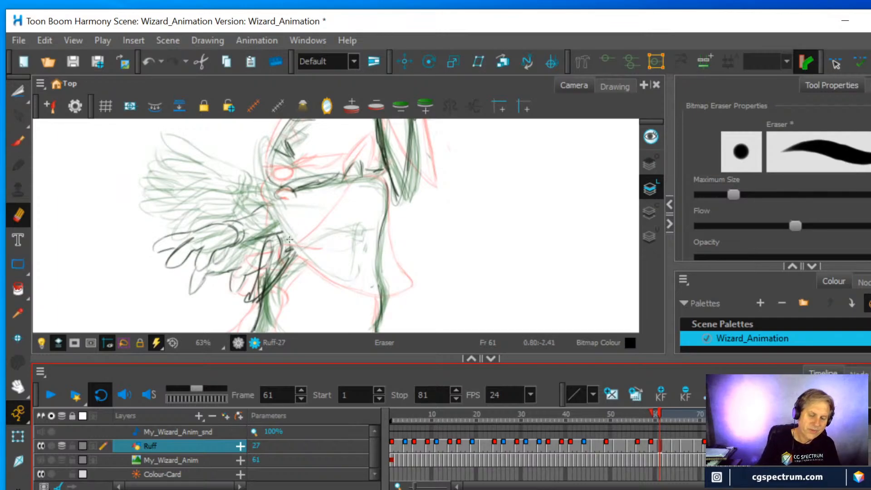
On frame 61, draw a new cape from the wizard's raised collar down to a rounded hem across the torso, and erase stray lines inside it
{"action": "left_click", "coordinate": [19, 141]}
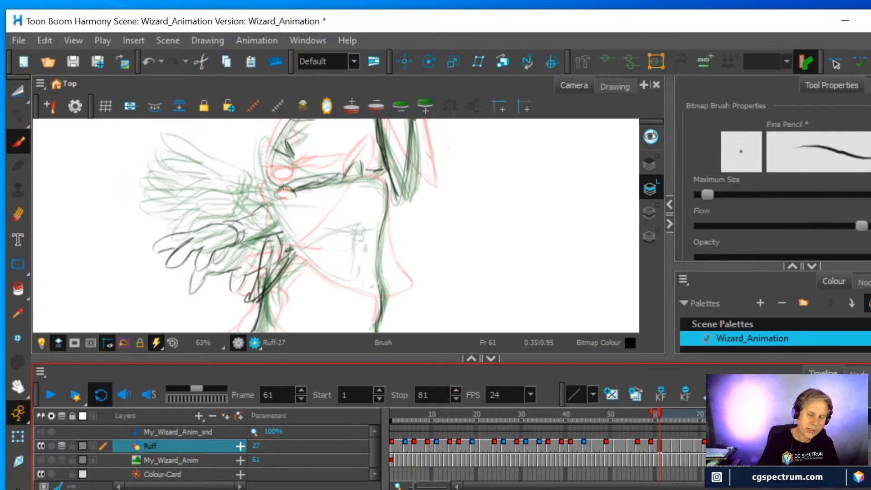
{"action": "mouse_move", "coordinate": [284, 235]}
{"action": "left_mouse_down"}
{"action": "mouse_move", "coordinate": [265, 165]}
{"action": "mouse_move", "coordinate": [274, 159]}
{"action": "mouse_move", "coordinate": [270, 172]}
{"action": "mouse_move", "coordinate": [343, 180]}
{"action": "left_mouse_up"}
{"action": "mouse_move", "coordinate": [283, 177]}
{"action": "left_mouse_down"}
{"action": "mouse_move", "coordinate": [264, 193]}
{"action": "mouse_move", "coordinate": [272, 170]}
{"action": "mouse_move", "coordinate": [290, 179]}
{"action": "left_mouse_up"}
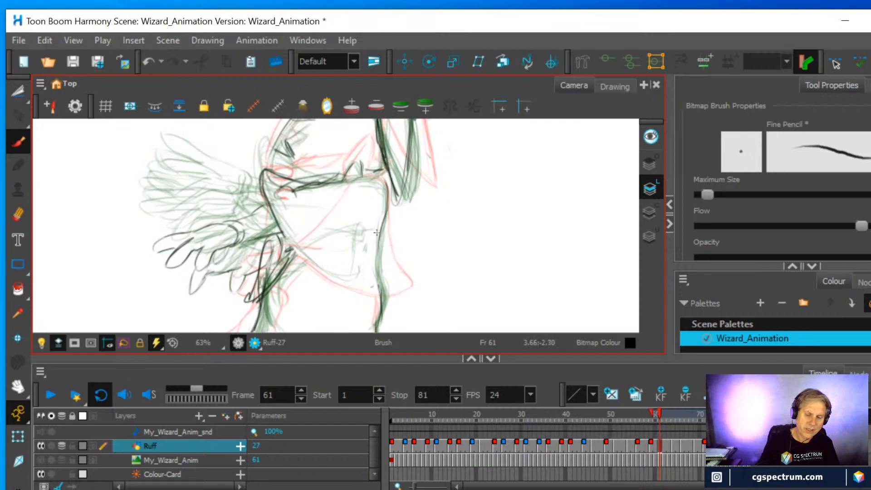
{"action": "left_click_drag", "start_coordinate": [386, 206], "coordinate": [358, 274]}
{"action": "mouse_move", "coordinate": [286, 243]}
{"action": "left_mouse_down"}
{"action": "mouse_move", "coordinate": [349, 276]}
{"action": "mouse_move", "coordinate": [373, 226]}
{"action": "mouse_move", "coordinate": [353, 271]}
{"action": "mouse_move", "coordinate": [313, 272]}
{"action": "mouse_move", "coordinate": [294, 251]}
{"action": "left_mouse_up"}
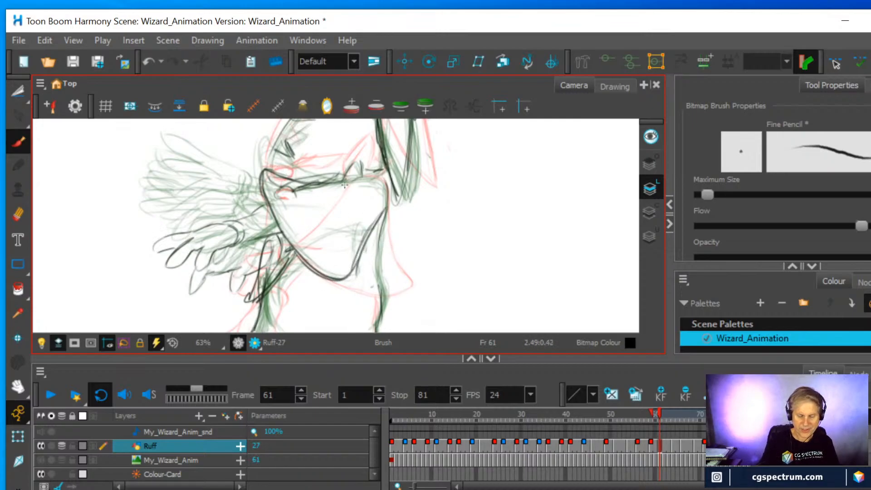
{"action": "left_click", "coordinate": [18, 214]}
{"action": "mouse_move", "coordinate": [291, 197]}
{"action": "left_mouse_down"}
{"action": "mouse_move", "coordinate": [304, 195]}
{"action": "mouse_move", "coordinate": [295, 185]}
{"action": "mouse_move", "coordinate": [313, 187]}
{"action": "mouse_move", "coordinate": [304, 193]}
{"action": "mouse_move", "coordinate": [313, 253]}
{"action": "left_mouse_up"}
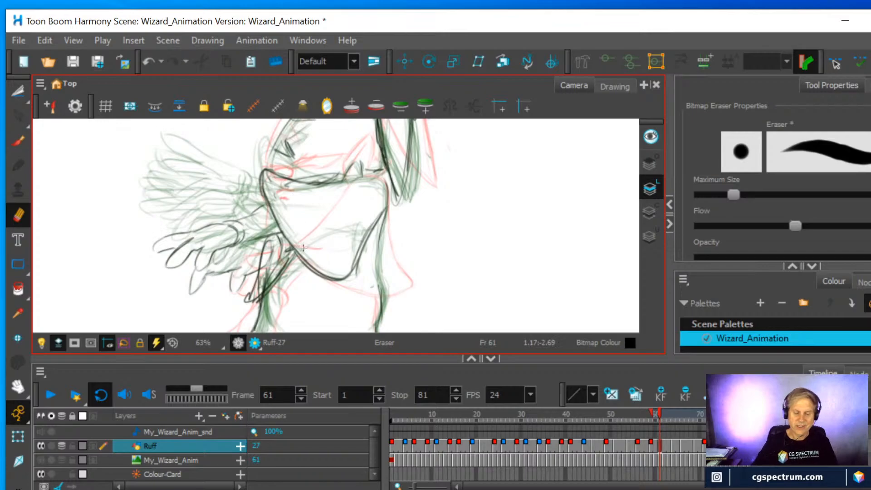
Compare the cape on frames 60 and 61, and adjust the onion skin range before and after frame 64
{"action": "left_click", "coordinate": [655, 448]}
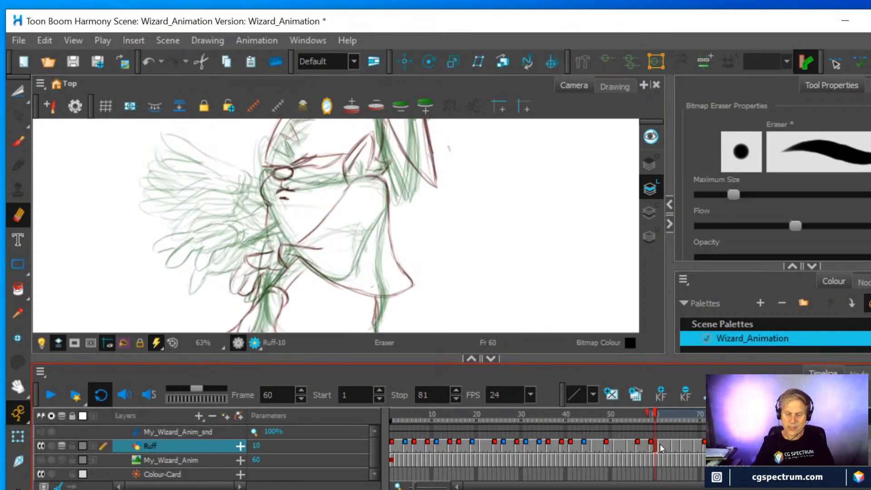
{"action": "left_click", "coordinate": [660, 443]}
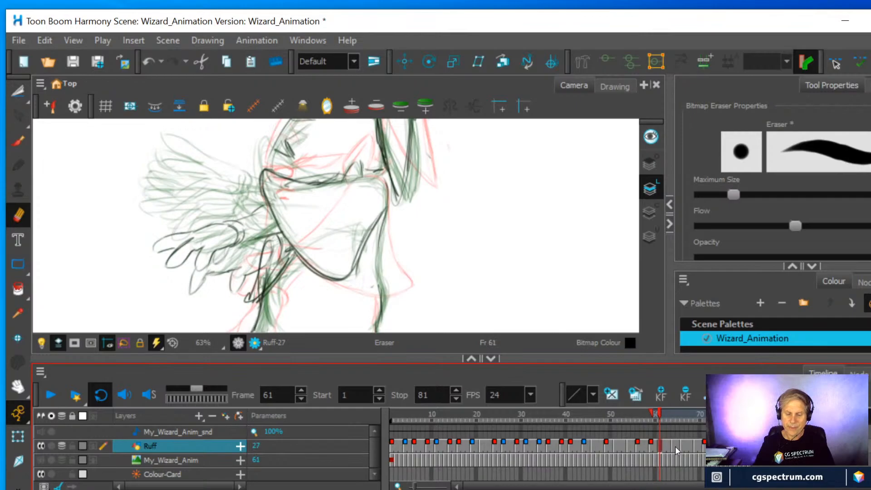
{"action": "left_click", "coordinate": [674, 445]}
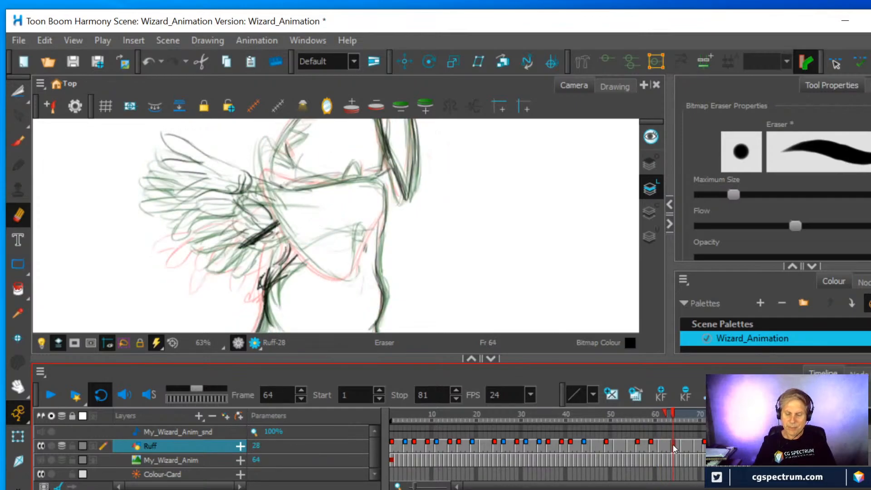
{"action": "left_click_drag", "start_coordinate": [666, 413], "coordinate": [657, 411]}
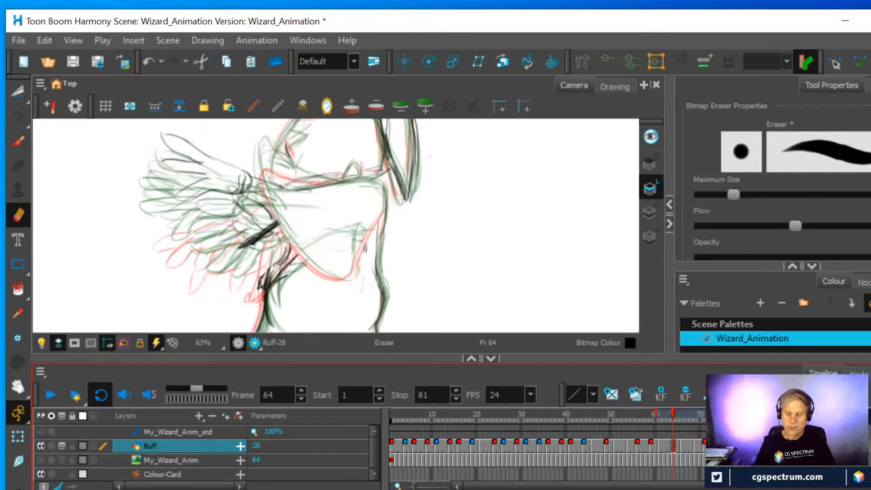
{"action": "mouse_move", "coordinate": [718, 413]}
{"action": "left_mouse_down"}
{"action": "mouse_move", "coordinate": [696, 413]}
{"action": "mouse_move", "coordinate": [710, 413]}
{"action": "left_mouse_up"}
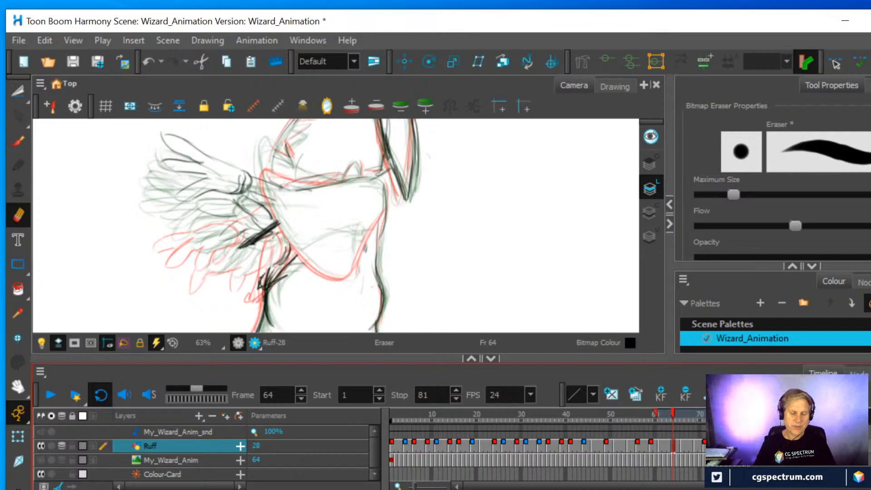
On frame 64, draw the cape with a higher pointed collar, a front edge curving down the chest and a slanted lower hem
{"action": "left_click", "coordinate": [18, 141]}
{"action": "mouse_move", "coordinate": [279, 222]}
{"action": "left_mouse_down"}
{"action": "mouse_move", "coordinate": [257, 151]}
{"action": "mouse_move", "coordinate": [313, 179]}
{"action": "left_mouse_up"}
{"action": "mouse_move", "coordinate": [264, 151]}
{"action": "left_mouse_down"}
{"action": "mouse_move", "coordinate": [261, 179]}
{"action": "mouse_move", "coordinate": [265, 153]}
{"action": "left_mouse_up"}
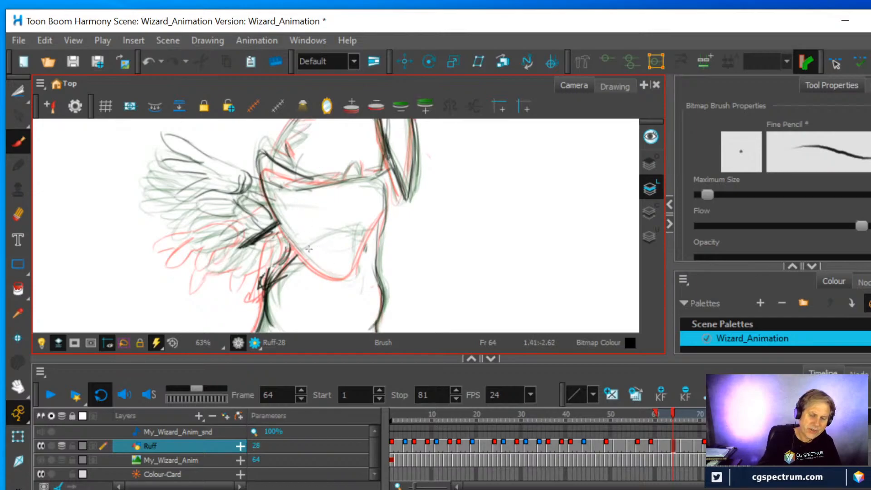
{"action": "left_click_drag", "start_coordinate": [369, 231], "coordinate": [297, 262]}
{"action": "mouse_move", "coordinate": [279, 223]}
{"action": "left_mouse_down"}
{"action": "mouse_move", "coordinate": [314, 258]}
{"action": "mouse_move", "coordinate": [369, 231]}
{"action": "left_mouse_up"}
{"action": "mouse_move", "coordinate": [369, 230]}
{"action": "left_mouse_down"}
{"action": "mouse_move", "coordinate": [316, 257]}
{"action": "mouse_move", "coordinate": [302, 257]}
{"action": "mouse_move", "coordinate": [281, 233]}
{"action": "left_mouse_up"}
{"action": "mouse_move", "coordinate": [265, 199]}
{"action": "left_mouse_down"}
{"action": "mouse_move", "coordinate": [258, 156]}
{"action": "mouse_move", "coordinate": [352, 180]}
{"action": "left_mouse_up"}
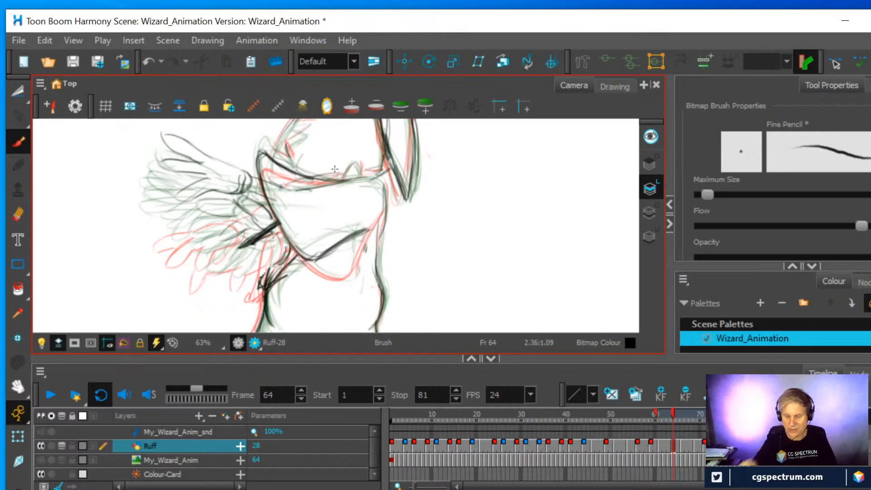
Draw the raised cape's collar, front edge, hem and back shoulder on the frame 67 drawing, checking against frame 69
{"action": "left_click", "coordinate": [683, 444]}
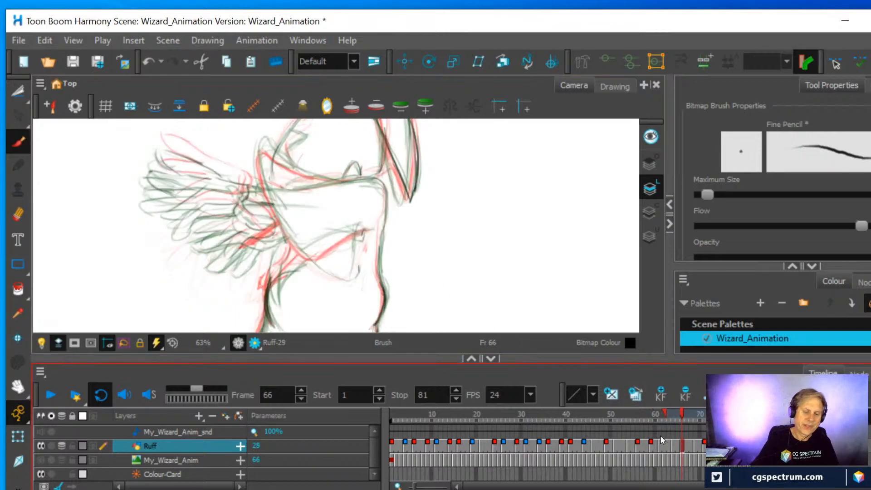
{"action": "mouse_move", "coordinate": [263, 181]}
{"action": "left_mouse_down"}
{"action": "mouse_move", "coordinate": [263, 145]}
{"action": "mouse_move", "coordinate": [293, 166]}
{"action": "mouse_move", "coordinate": [347, 184]}
{"action": "left_mouse_up"}
{"action": "mouse_move", "coordinate": [258, 142]}
{"action": "left_mouse_down"}
{"action": "mouse_move", "coordinate": [260, 172]}
{"action": "mouse_move", "coordinate": [282, 234]}
{"action": "left_mouse_up"}
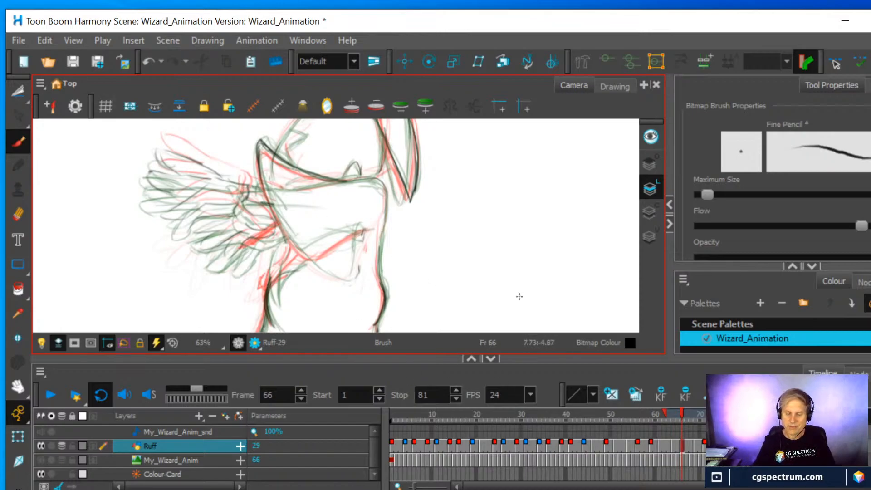
{"action": "left_click", "coordinate": [698, 443]}
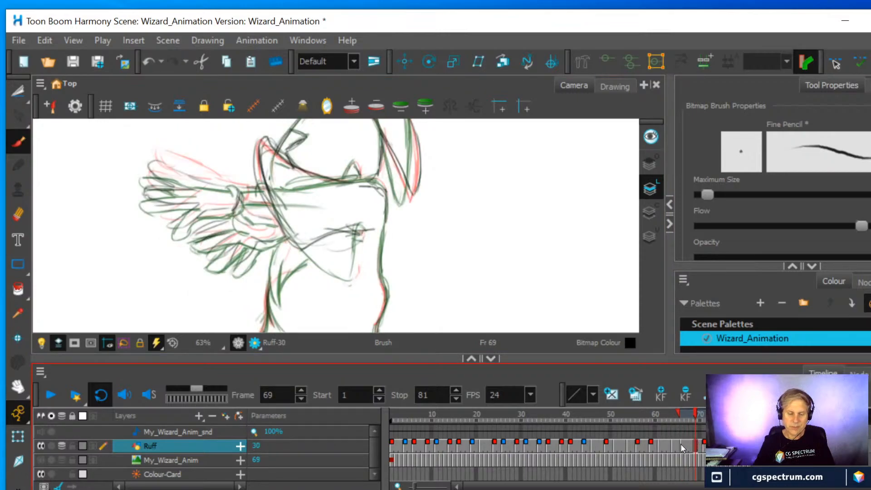
{"action": "left_click", "coordinate": [685, 446]}
{"action": "mouse_move", "coordinate": [286, 225]}
{"action": "left_mouse_down"}
{"action": "mouse_move", "coordinate": [345, 229]}
{"action": "mouse_move", "coordinate": [309, 250]}
{"action": "mouse_move", "coordinate": [287, 234]}
{"action": "left_mouse_up"}
{"action": "left_click_drag", "start_coordinate": [272, 202], "coordinate": [300, 254]}
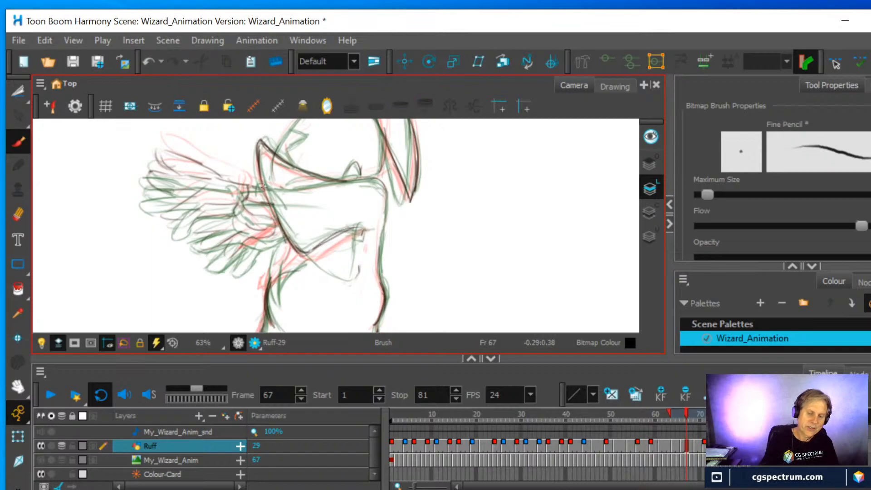
{"action": "mouse_move", "coordinate": [359, 178]}
{"action": "left_mouse_down"}
{"action": "mouse_move", "coordinate": [369, 179]}
{"action": "mouse_move", "coordinate": [383, 247]}
{"action": "mouse_move", "coordinate": [378, 283]}
{"action": "mouse_move", "coordinate": [384, 200]}
{"action": "left_mouse_up"}
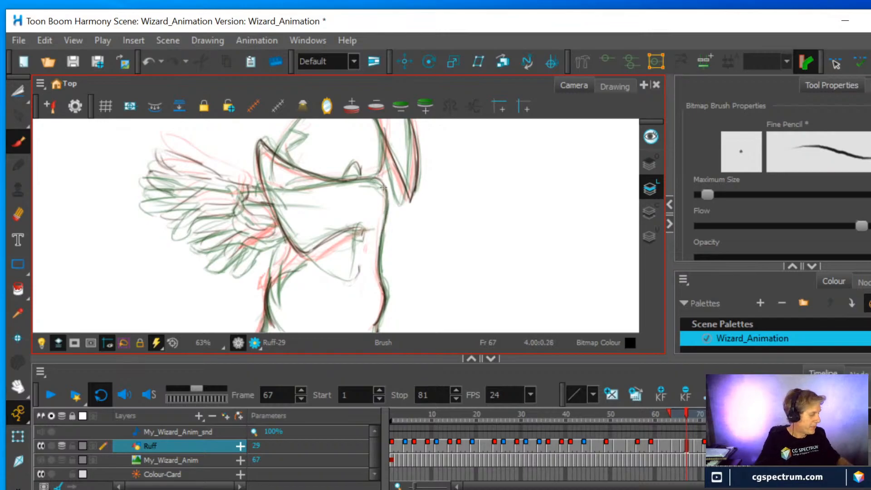
With onion skin off, erase the old cape lines from the wizard's chest and lower torso on frame 71
{"action": "key", "text": "alt+o"}
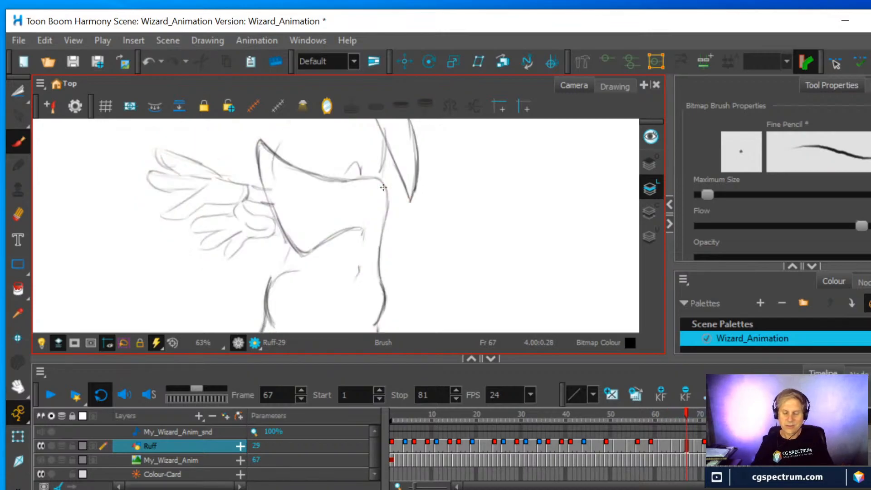
{"action": "mouse_move", "coordinate": [687, 412]}
{"action": "left_mouse_down"}
{"action": "mouse_move", "coordinate": [641, 418]}
{"action": "mouse_move", "coordinate": [705, 422]}
{"action": "left_mouse_up"}
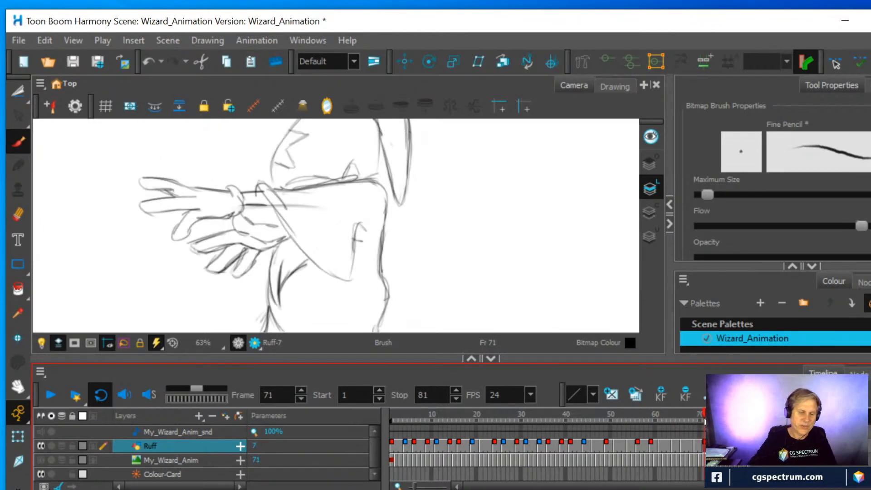
{"action": "left_click", "coordinate": [19, 214]}
{"action": "left_click_drag", "start_coordinate": [267, 192], "coordinate": [297, 240]}
{"action": "mouse_move", "coordinate": [309, 207]}
{"action": "left_mouse_down"}
{"action": "mouse_move", "coordinate": [287, 205]}
{"action": "mouse_move", "coordinate": [302, 211]}
{"action": "mouse_move", "coordinate": [308, 192]}
{"action": "mouse_move", "coordinate": [277, 193]}
{"action": "mouse_move", "coordinate": [366, 184]}
{"action": "left_mouse_up"}
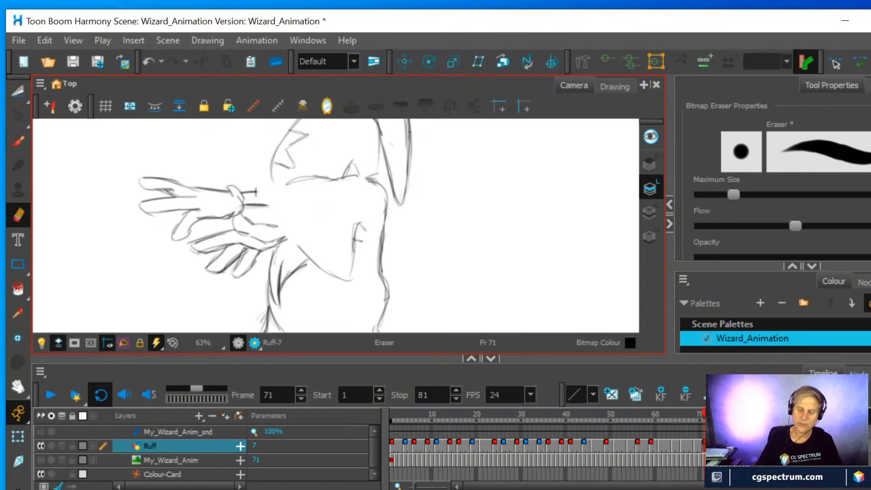
{"action": "left_click", "coordinate": [695, 443]}
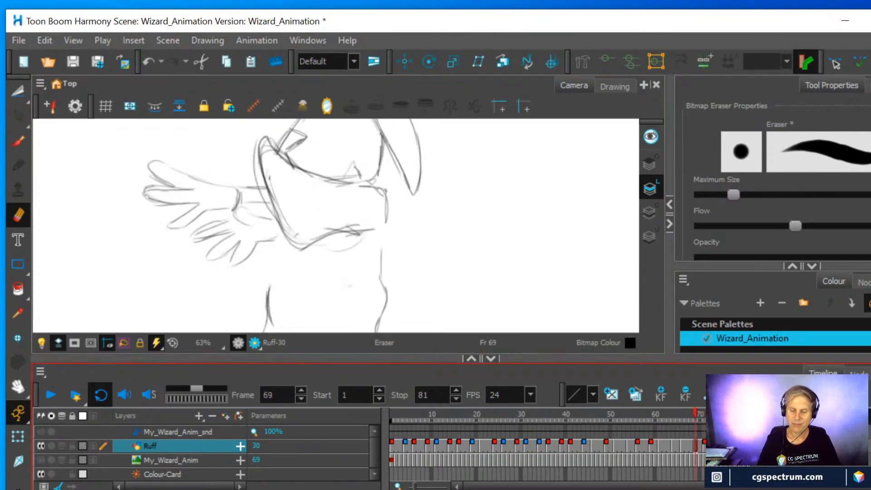
{"action": "left_click", "coordinate": [704, 445]}
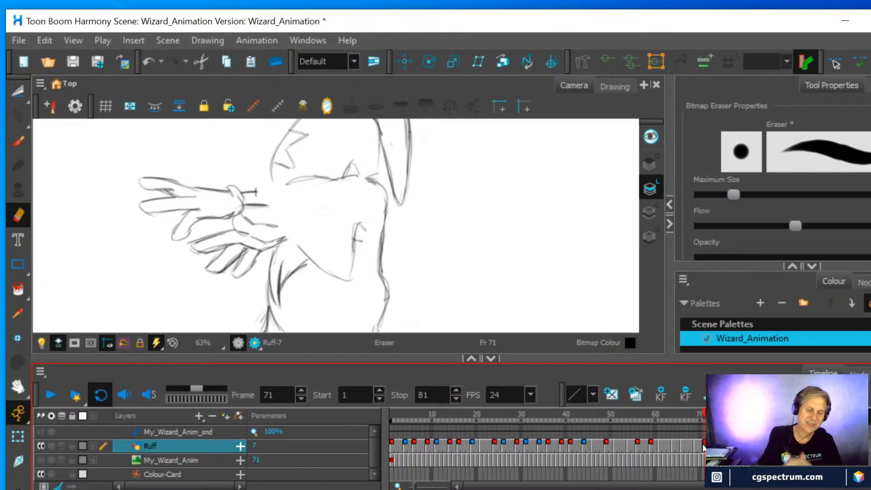
{"action": "mouse_move", "coordinate": [295, 239]}
{"action": "left_mouse_down"}
{"action": "mouse_move", "coordinate": [339, 278]}
{"action": "mouse_move", "coordinate": [354, 225]}
{"action": "mouse_move", "coordinate": [358, 245]}
{"action": "left_mouse_up"}
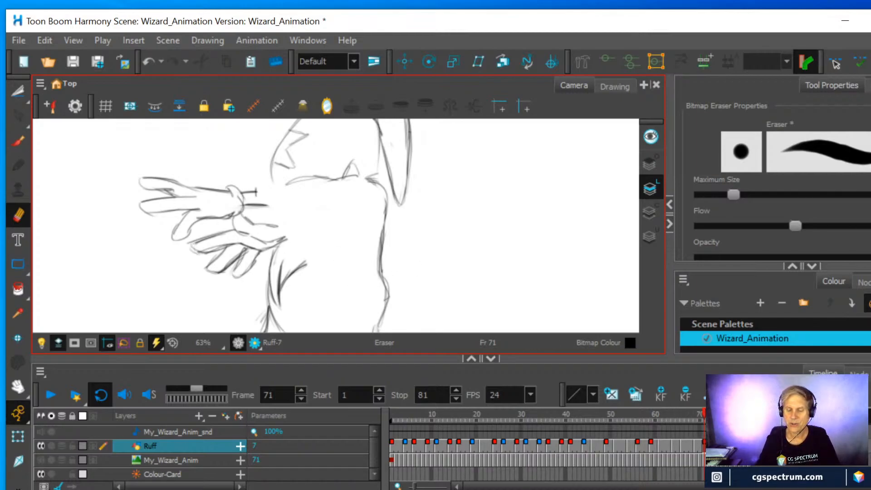
Flip between the frame 69 and frame 71 drawings to compare the cape area, and overlay them with onion skin
{"action": "left_click", "coordinate": [750, 446]}
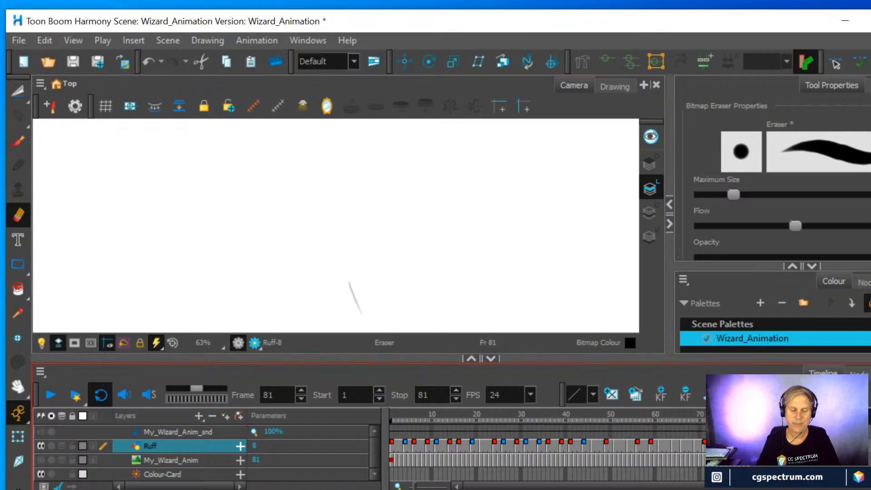
{"action": "left_click", "coordinate": [709, 447]}
{"action": "left_click", "coordinate": [700, 448]}
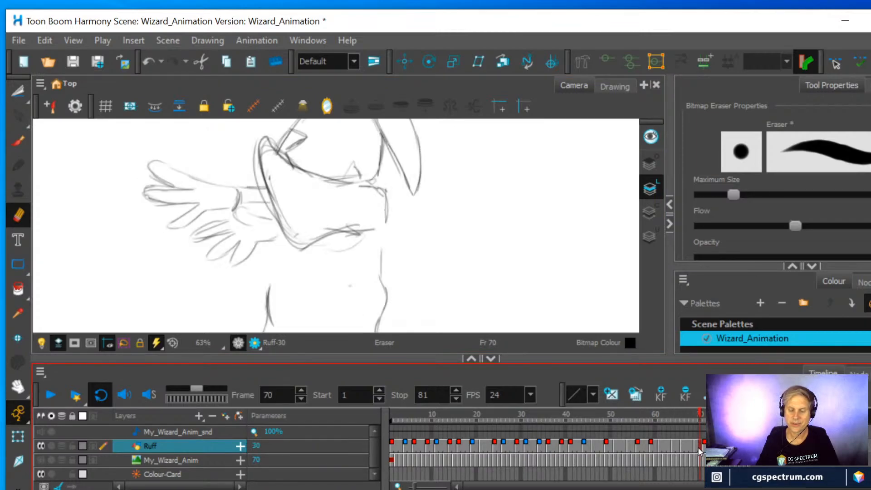
{"action": "left_click", "coordinate": [705, 449]}
{"action": "left_click", "coordinate": [696, 449]}
{"action": "left_click", "coordinate": [705, 453]}
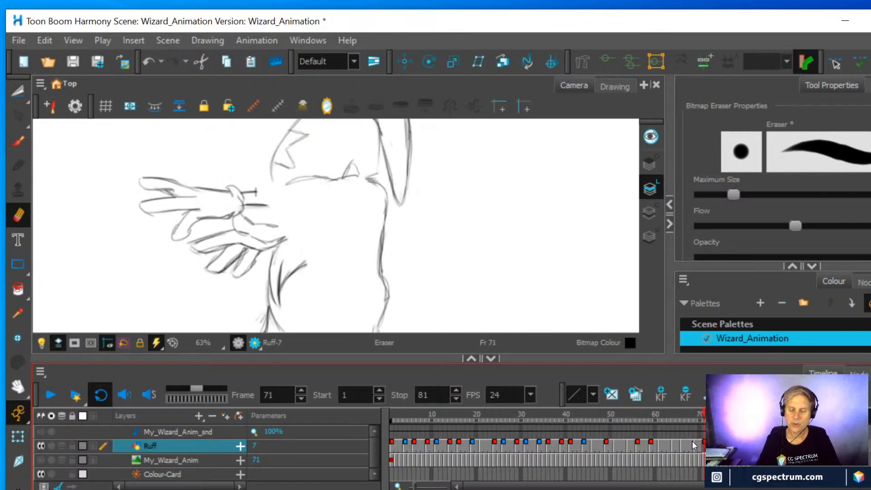
{"action": "left_click", "coordinate": [694, 443]}
{"action": "left_click", "coordinate": [704, 444]}
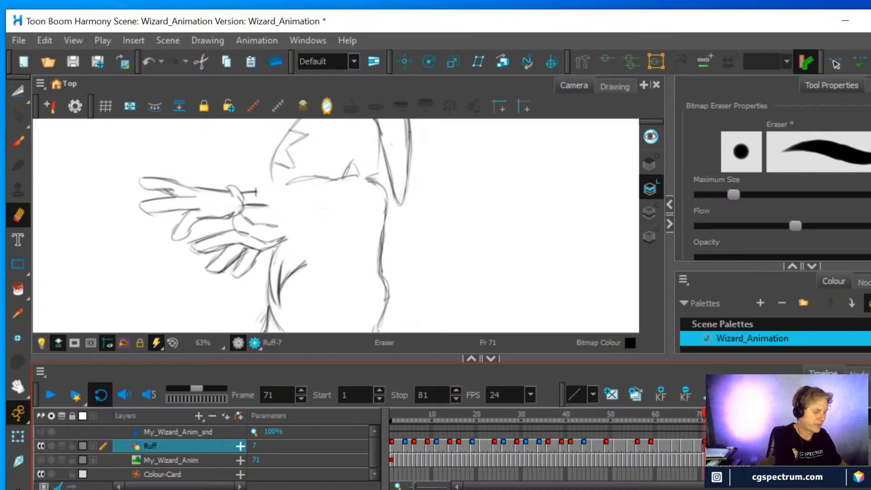
{"action": "key", "text": "alt+o"}
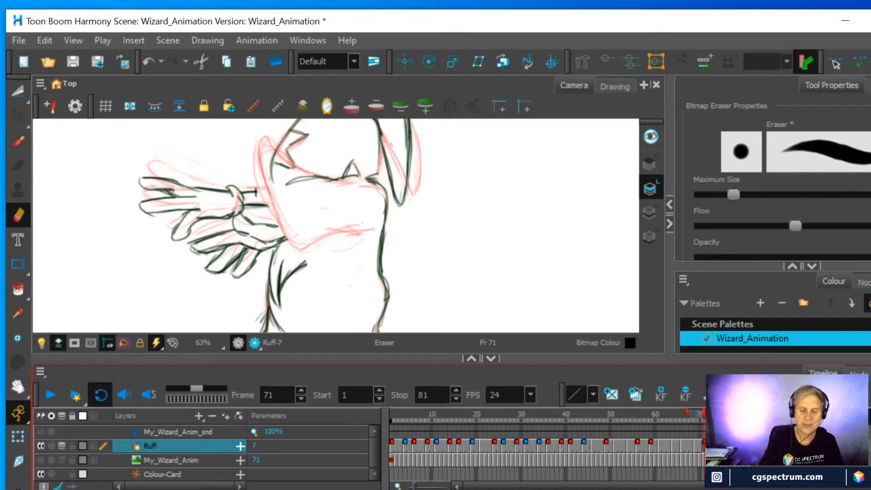
Compare the frame 71 drawing with the drawing on frame 81 using onion skin
{"action": "key", "text": "period"}
{"action": "key", "text": "period"}
{"action": "key", "text": "period"}
{"action": "key", "text": "period"}
{"action": "key", "text": "period"}
{"action": "key", "text": "period"}
{"action": "key", "text": "period"}
{"action": "key", "text": "period"}
{"action": "key", "text": "period"}
{"action": "key", "text": "period"}
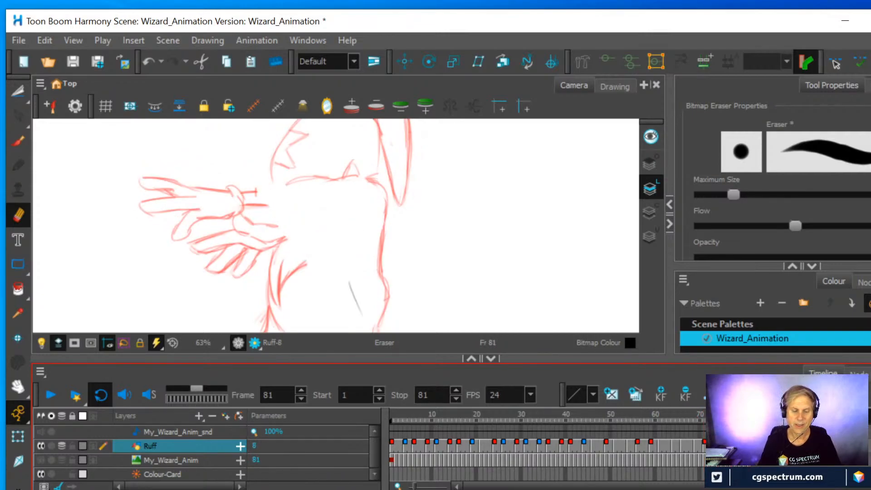
{"action": "left_click_drag", "start_coordinate": [750, 447], "coordinate": [703, 448]}
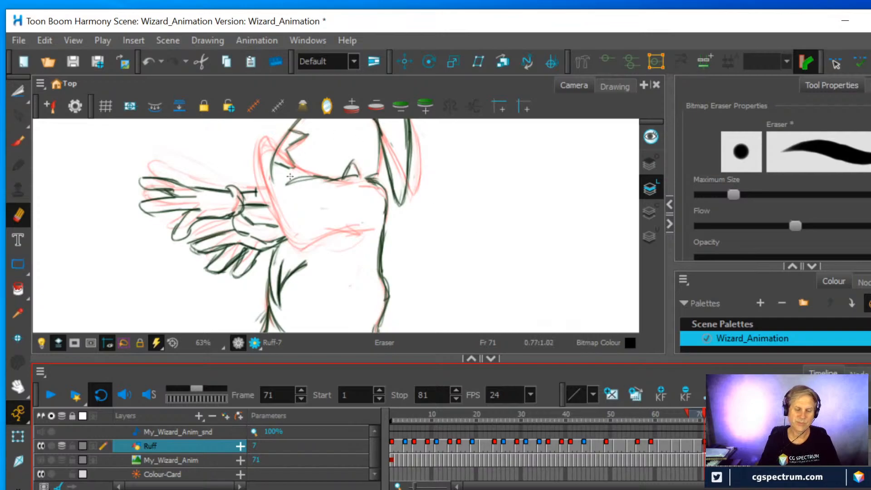
With onion skin off, lasso the whole wizard on frame 71 with the Cutter and copy it
{"action": "key", "text": "2"}
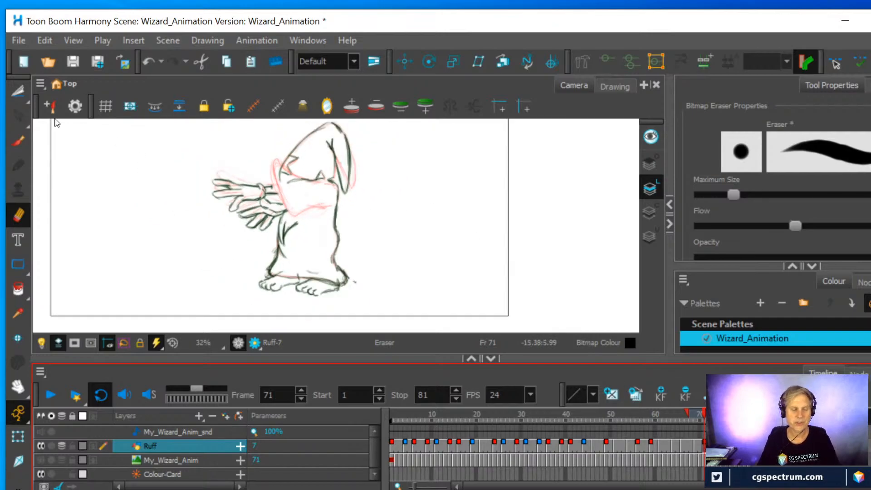
{"action": "left_click", "coordinate": [17, 91]}
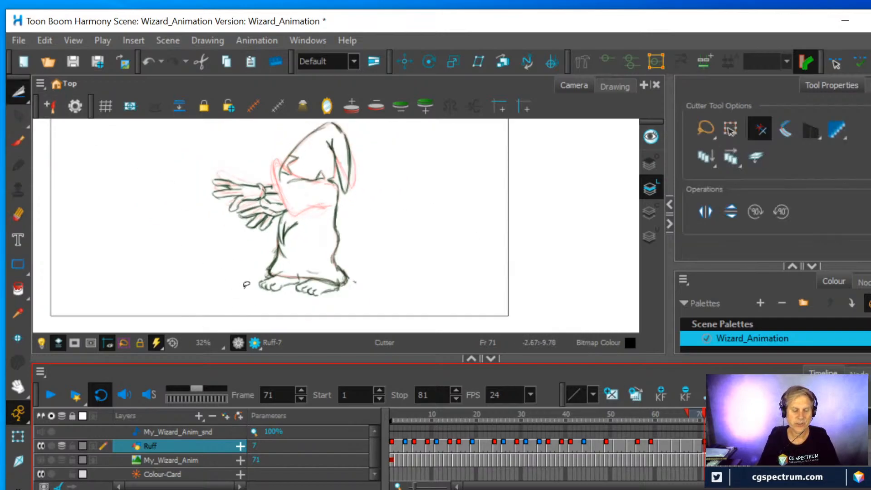
{"action": "key", "text": "alt+o"}
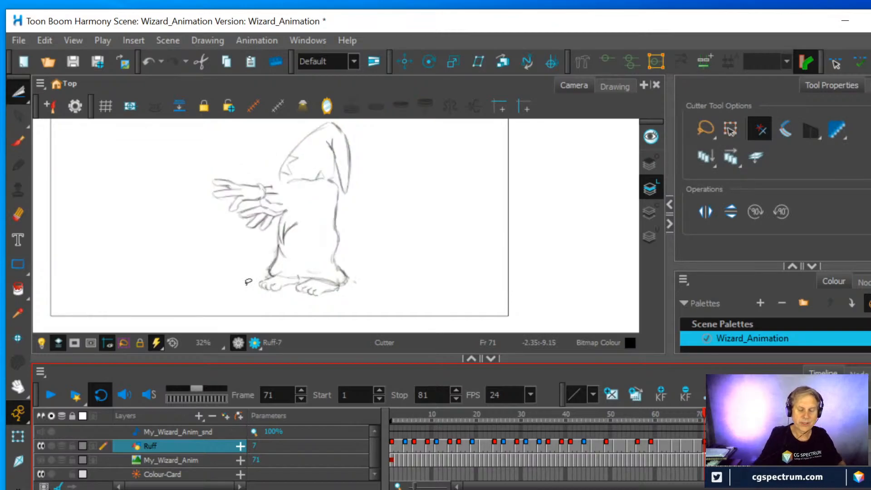
{"action": "mouse_move", "coordinate": [251, 298]}
{"action": "left_mouse_down"}
{"action": "mouse_move", "coordinate": [208, 244]}
{"action": "mouse_move", "coordinate": [201, 200]}
{"action": "mouse_move", "coordinate": [228, 153]}
{"action": "mouse_move", "coordinate": [292, 113]}
{"action": "mouse_move", "coordinate": [330, 103]}
{"action": "mouse_move", "coordinate": [372, 136]}
{"action": "mouse_move", "coordinate": [361, 290]}
{"action": "mouse_move", "coordinate": [337, 310]}
{"action": "mouse_move", "coordinate": [295, 314]}
{"action": "mouse_move", "coordinate": [225, 286]}
{"action": "left_mouse_up"}
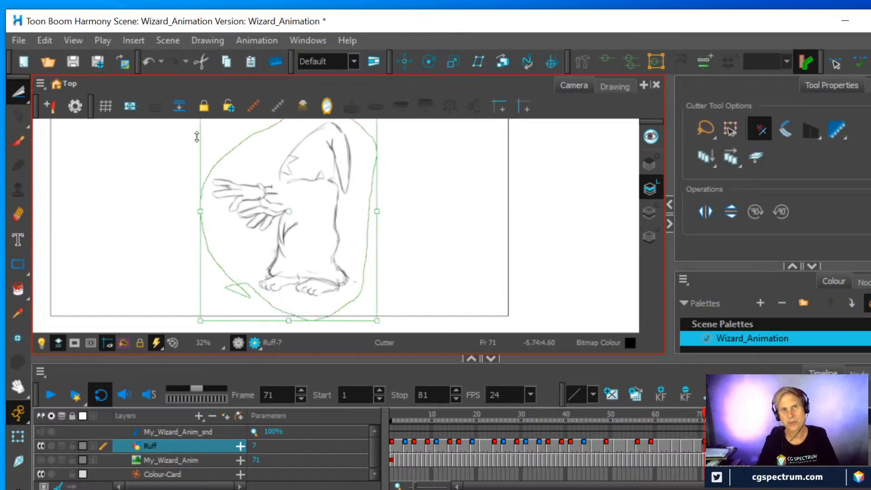
{"action": "left_click", "coordinate": [46, 40]}
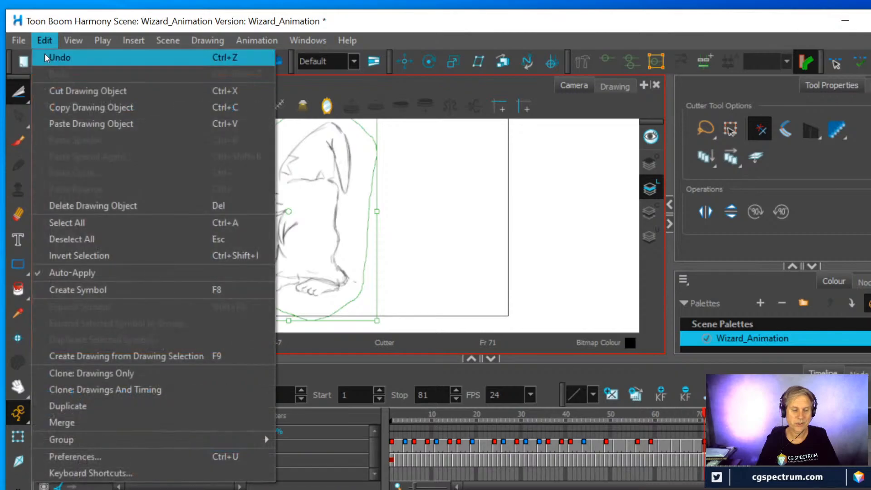
{"action": "left_click", "coordinate": [61, 112]}
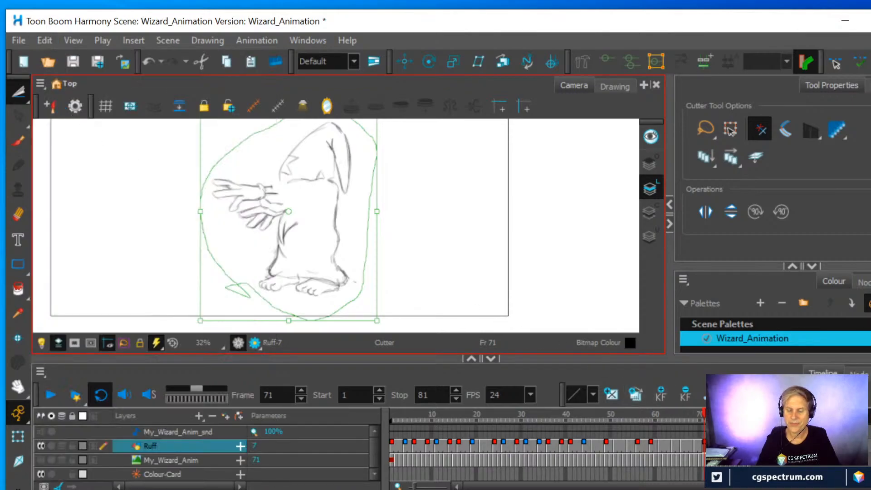
Paste the copied wizard into the drawing on frame 81 of the Ruff layer
{"action": "left_click", "coordinate": [750, 445]}
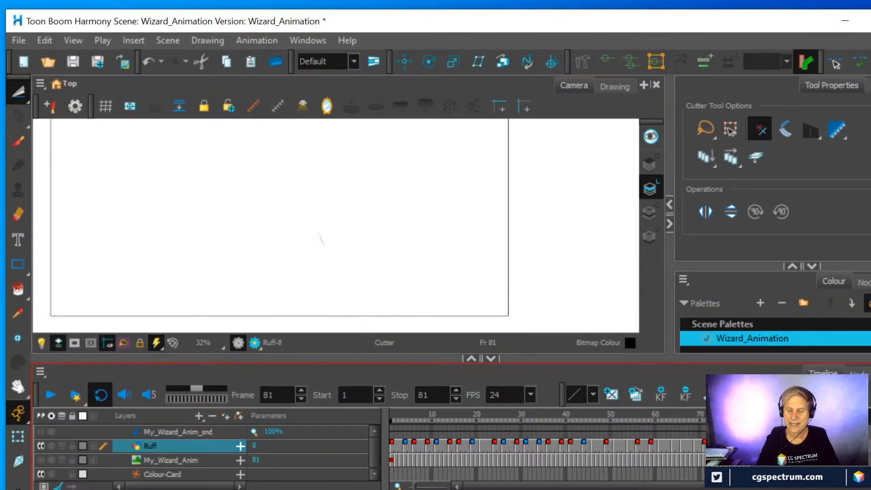
{"action": "left_click", "coordinate": [48, 38]}
{"action": "left_click", "coordinate": [70, 123]}
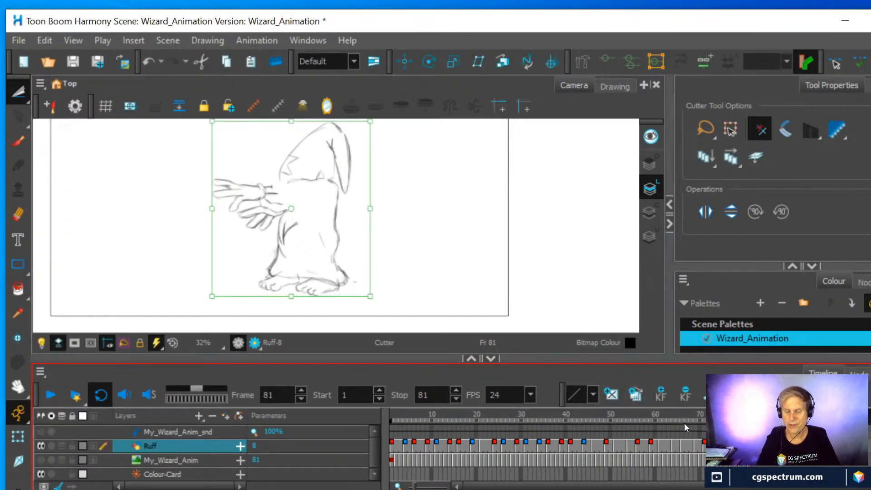
Flip between the drawings on frames 69, 71 and 81 to check how the wizard's pose moves
{"action": "left_click", "coordinate": [705, 420]}
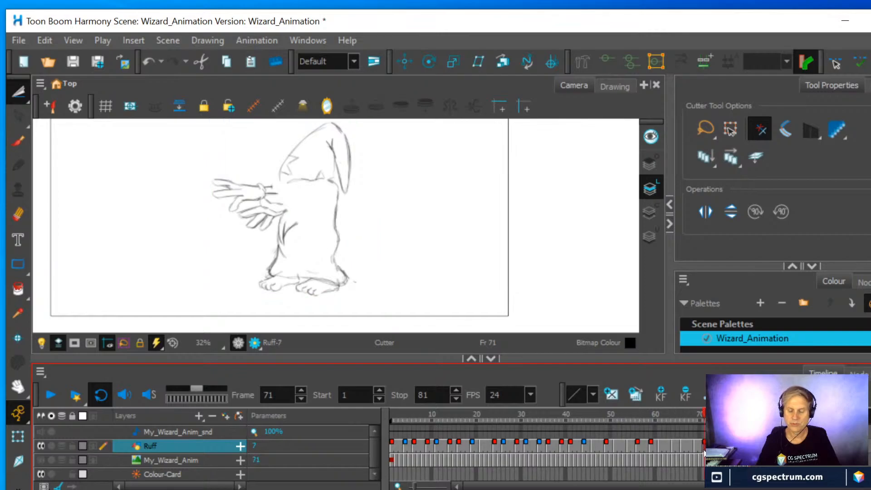
{"action": "left_click", "coordinate": [695, 441]}
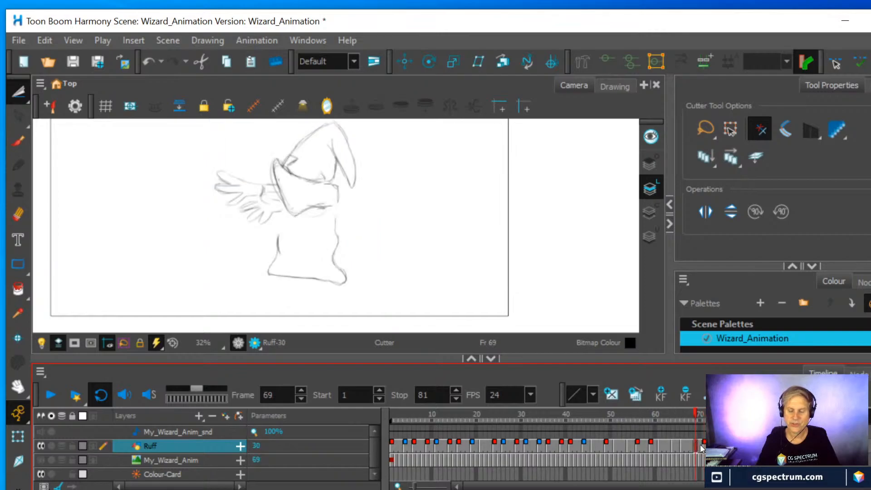
{"action": "left_click", "coordinate": [704, 443]}
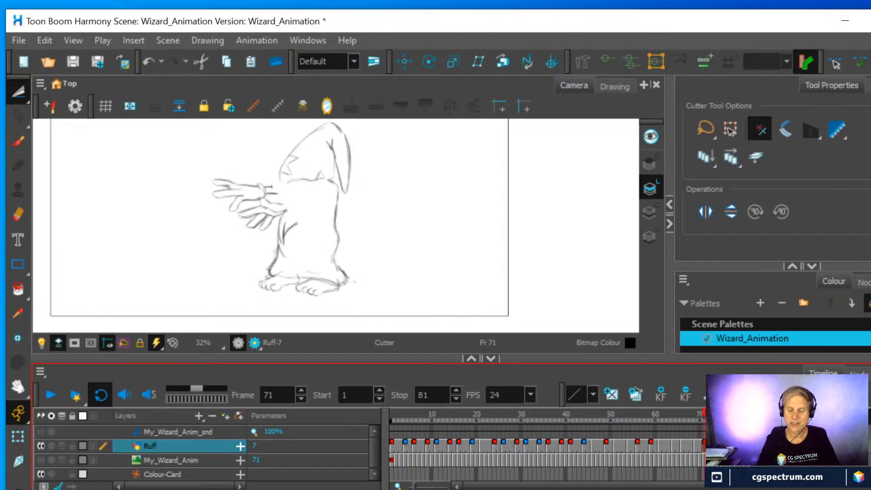
{"action": "key", "text": "g"}
{"action": "key", "text": "f"}
{"action": "left_click", "coordinate": [694, 445]}
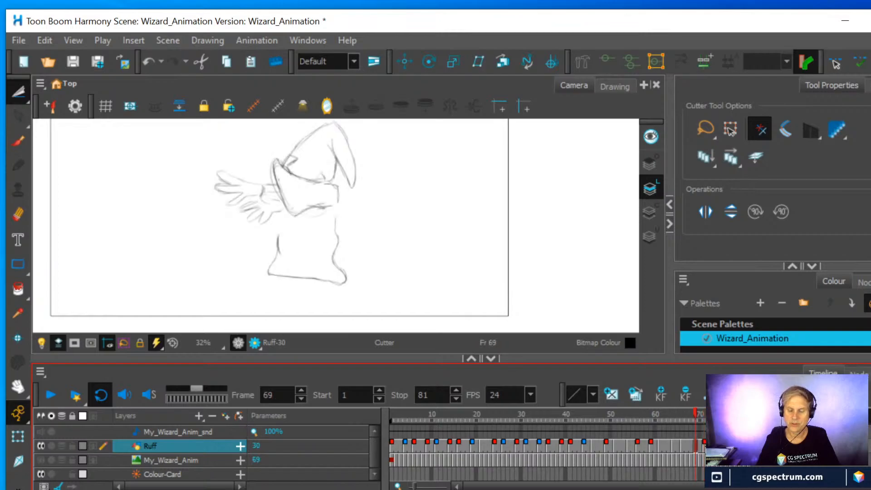
{"action": "key", "text": "g"}
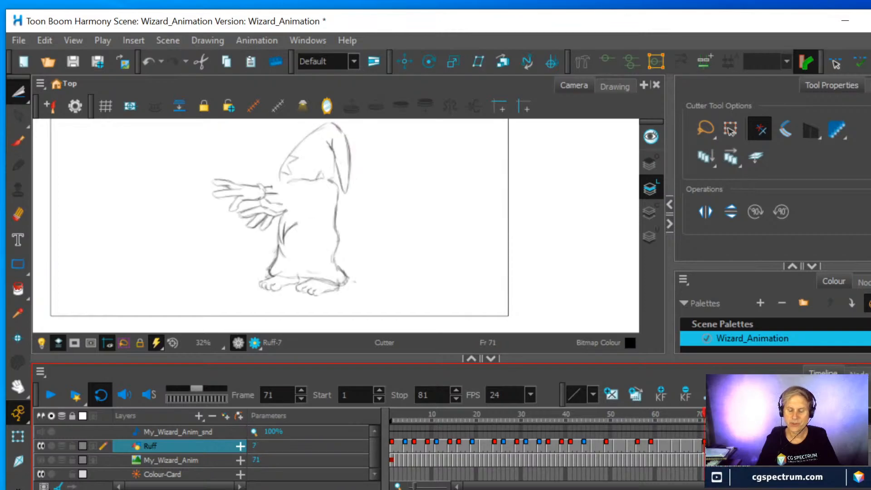
{"action": "left_click", "coordinate": [695, 446]}
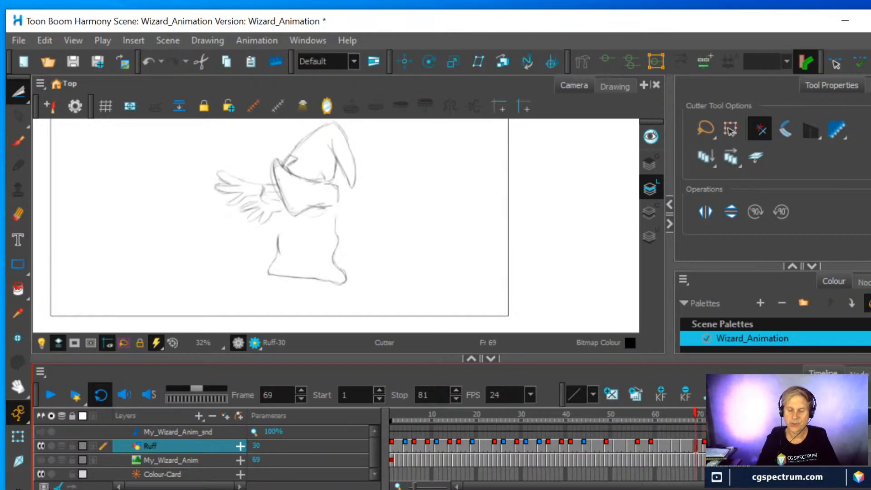
{"action": "left_click", "coordinate": [705, 445]}
{"action": "key", "text": "g"}
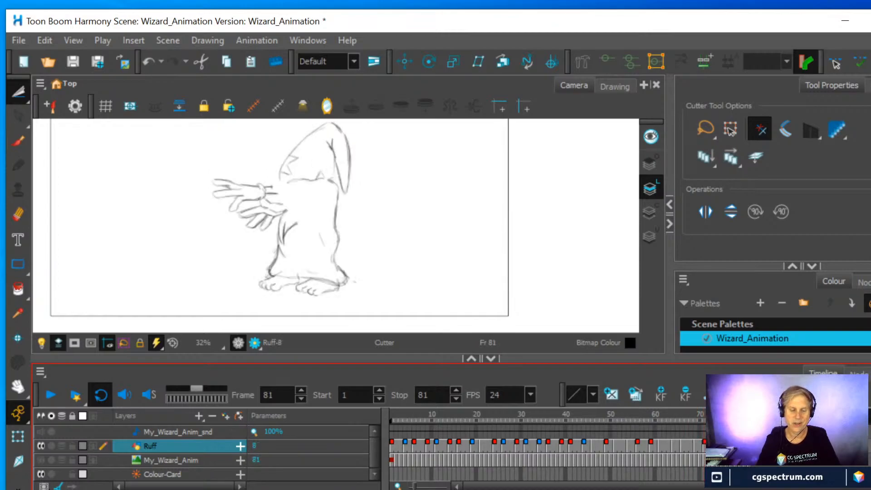
{"action": "left_click", "coordinate": [705, 446]}
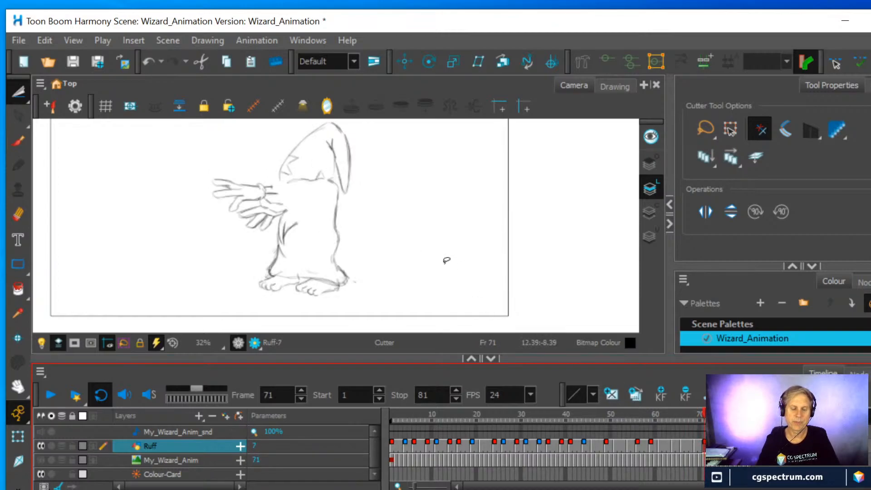
With onion skin on, erase the wizard's outstretched hands and forearms from the frame 71 drawing
{"action": "scroll", "coordinate": [418, 235], "scroll_direction": "up", "scroll_amount": 1}
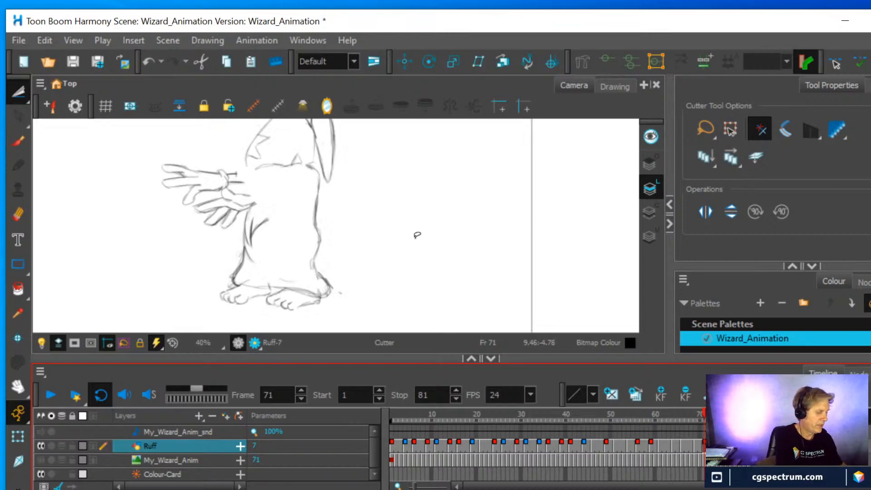
{"action": "key", "text": "alt+o"}
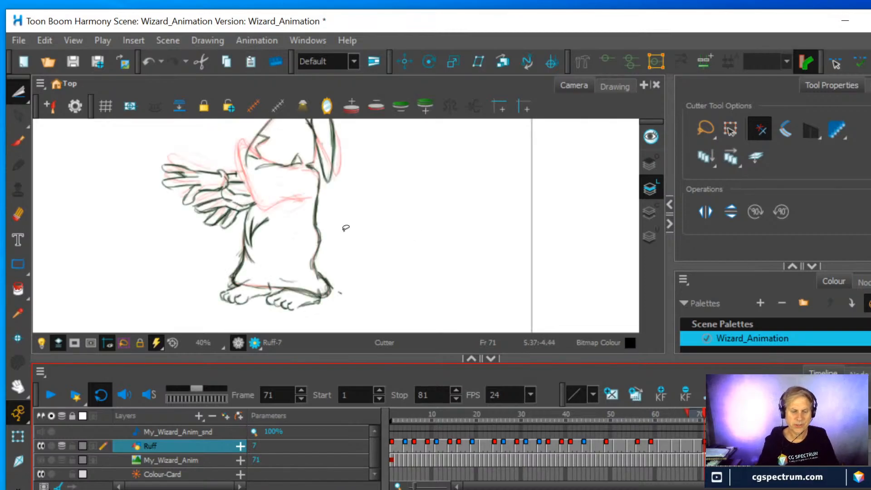
{"action": "scroll", "coordinate": [345, 228], "scroll_direction": "up", "scroll_amount": 2}
{"action": "left_click_drag", "start_coordinate": [366, 180], "coordinate": [469, 254]}
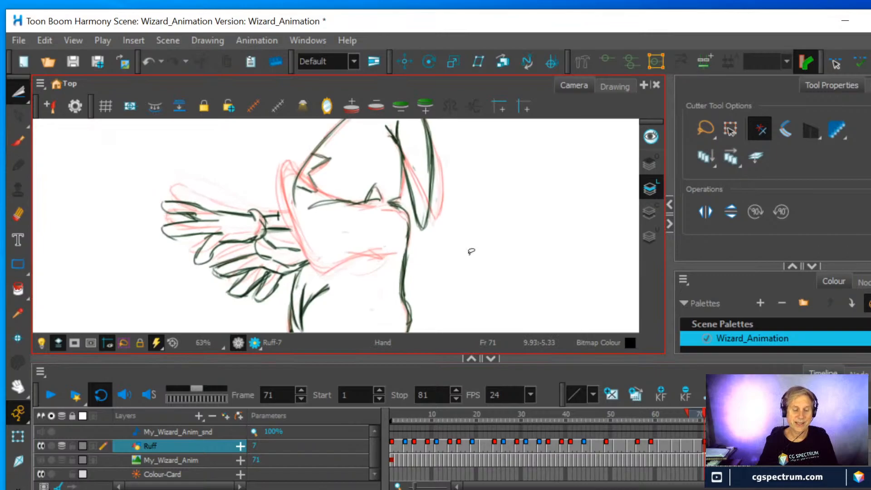
{"action": "key", "text": "alt+e"}
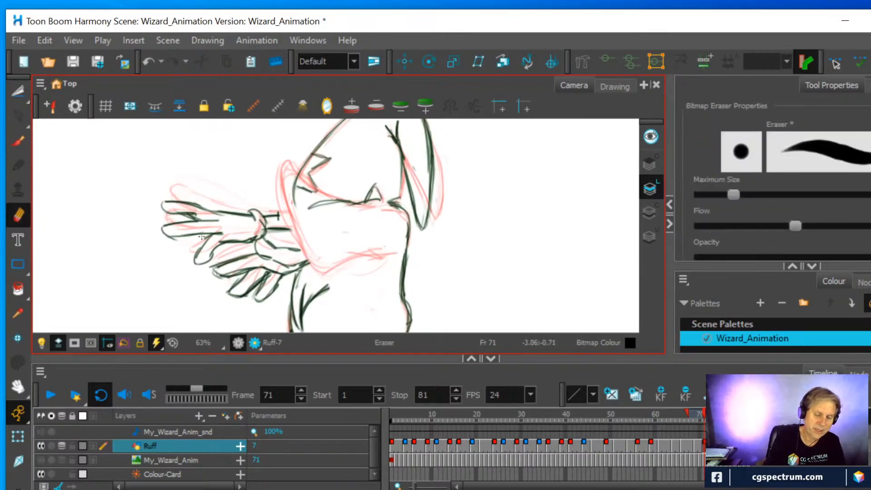
{"action": "mouse_move", "coordinate": [205, 239]}
{"action": "left_mouse_down"}
{"action": "mouse_move", "coordinate": [213, 247]}
{"action": "mouse_move", "coordinate": [260, 227]}
{"action": "mouse_move", "coordinate": [258, 215]}
{"action": "mouse_move", "coordinate": [177, 199]}
{"action": "mouse_move", "coordinate": [205, 223]}
{"action": "mouse_move", "coordinate": [200, 243]}
{"action": "mouse_move", "coordinate": [184, 246]}
{"action": "mouse_move", "coordinate": [173, 234]}
{"action": "mouse_move", "coordinate": [203, 267]}
{"action": "mouse_move", "coordinate": [265, 287]}
{"action": "mouse_move", "coordinate": [278, 303]}
{"action": "left_mouse_up"}
{"action": "mouse_move", "coordinate": [295, 245]}
{"action": "left_mouse_down"}
{"action": "mouse_move", "coordinate": [272, 280]}
{"action": "mouse_move", "coordinate": [288, 236]}
{"action": "mouse_move", "coordinate": [281, 213]}
{"action": "mouse_move", "coordinate": [272, 263]}
{"action": "mouse_move", "coordinate": [291, 254]}
{"action": "mouse_move", "coordinate": [273, 264]}
{"action": "mouse_move", "coordinate": [263, 254]}
{"action": "mouse_move", "coordinate": [257, 272]}
{"action": "mouse_move", "coordinate": [214, 218]}
{"action": "mouse_move", "coordinate": [215, 274]}
{"action": "left_mouse_up"}
{"action": "mouse_move", "coordinate": [179, 188]}
{"action": "left_mouse_down"}
{"action": "mouse_move", "coordinate": [172, 218]}
{"action": "mouse_move", "coordinate": [164, 196]}
{"action": "left_mouse_up"}
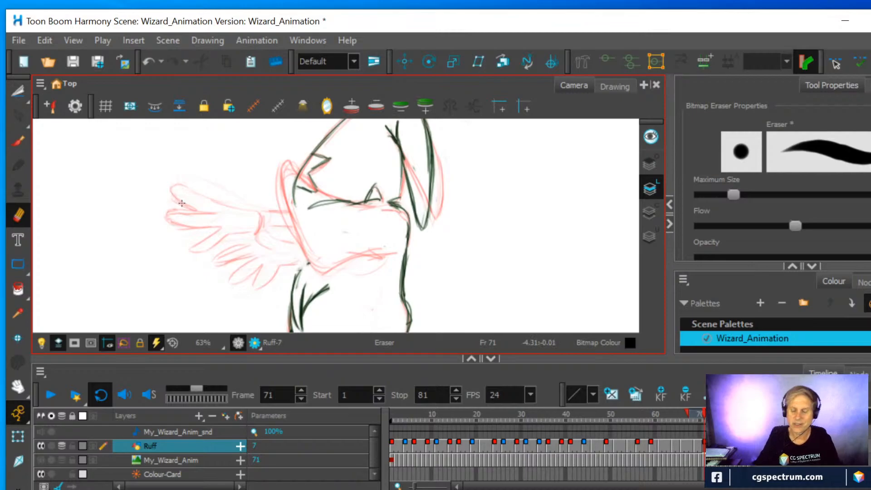
Compare the drawings on frames 66, 69 and 71, and shorten the onion skin range before frame 71
{"action": "left_click", "coordinate": [684, 416]}
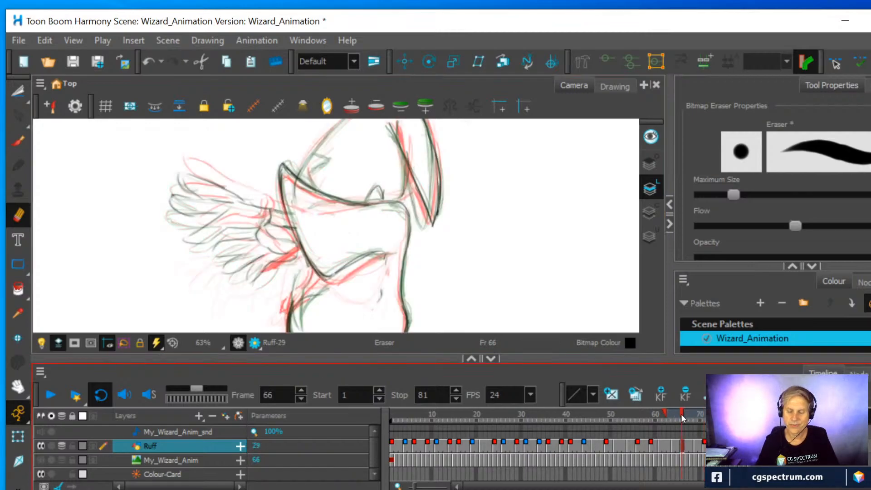
{"action": "left_click", "coordinate": [705, 446]}
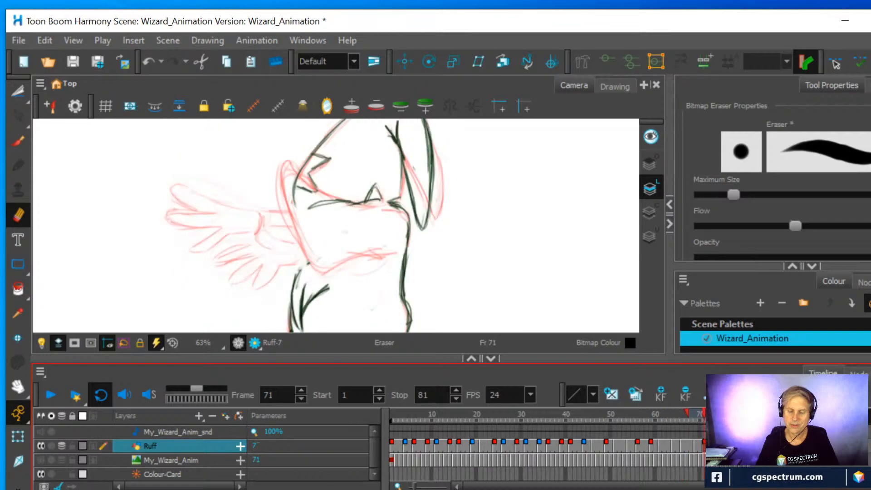
{"action": "left_click", "coordinate": [696, 445]}
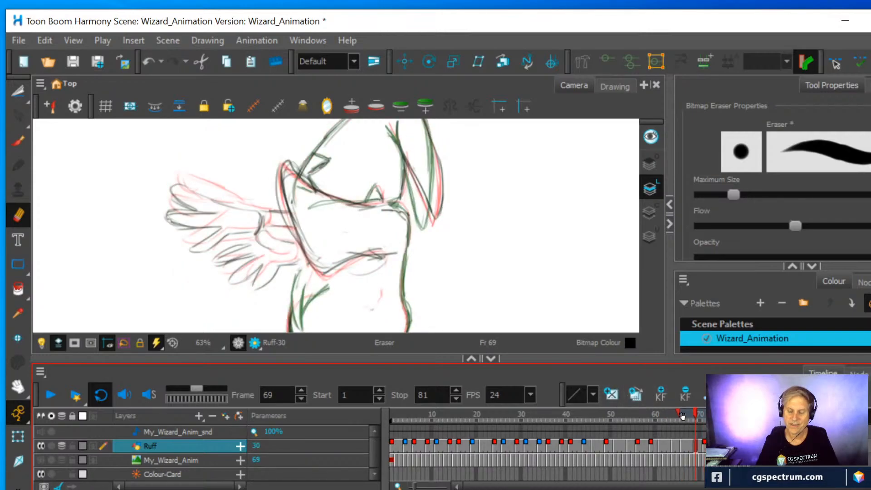
{"action": "left_click_drag", "start_coordinate": [682, 415], "coordinate": [690, 415]}
{"action": "key", "text": "g"}
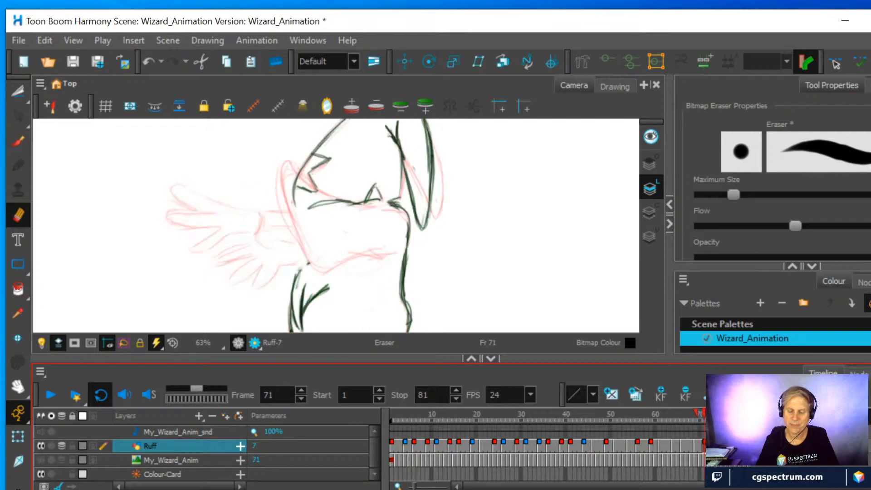
{"action": "mouse_move", "coordinate": [696, 413]}
{"action": "left_mouse_down"}
{"action": "mouse_move", "coordinate": [671, 417]}
{"action": "mouse_move", "coordinate": [689, 418]}
{"action": "left_mouse_up"}
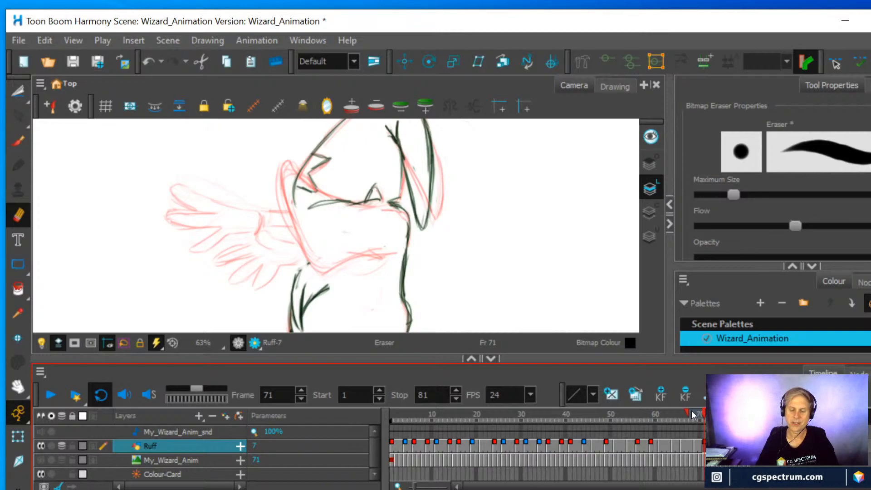
{"action": "left_click_drag", "start_coordinate": [688, 415], "coordinate": [696, 419]}
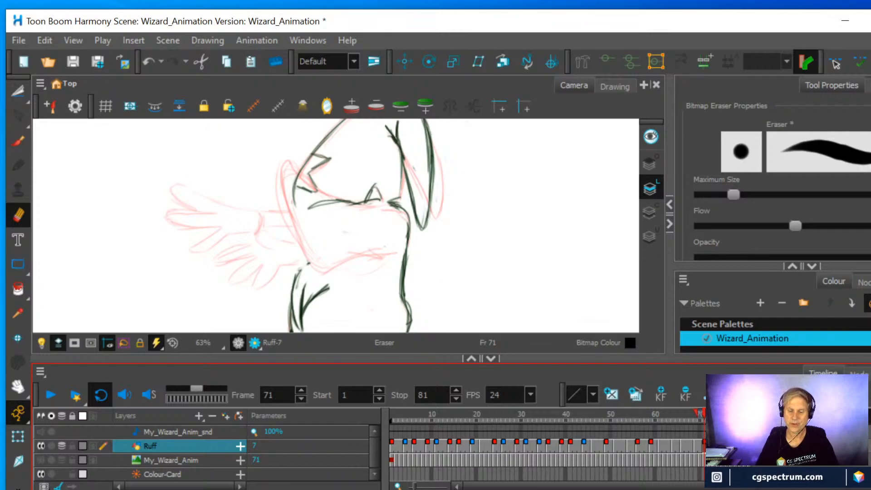
Flip between frame 71 and the pasted wizard on frame 81 to compare the hands
{"action": "key", "text": "g"}
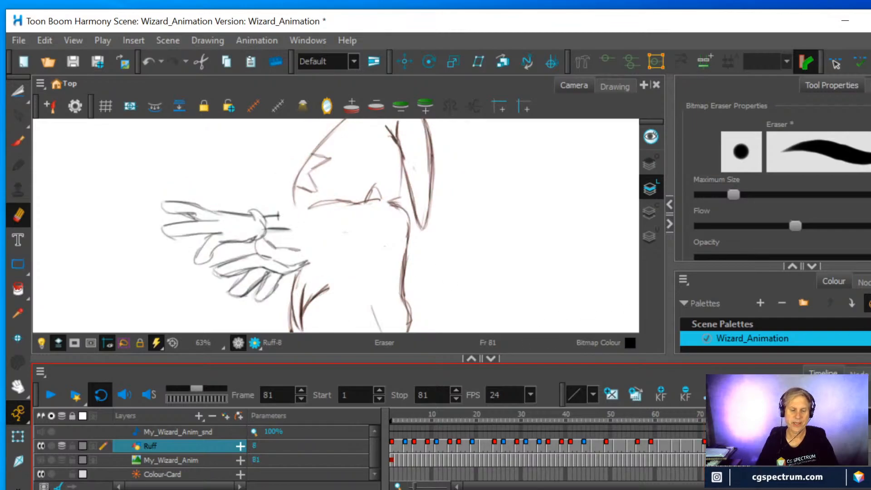
{"action": "left_click", "coordinate": [704, 443]}
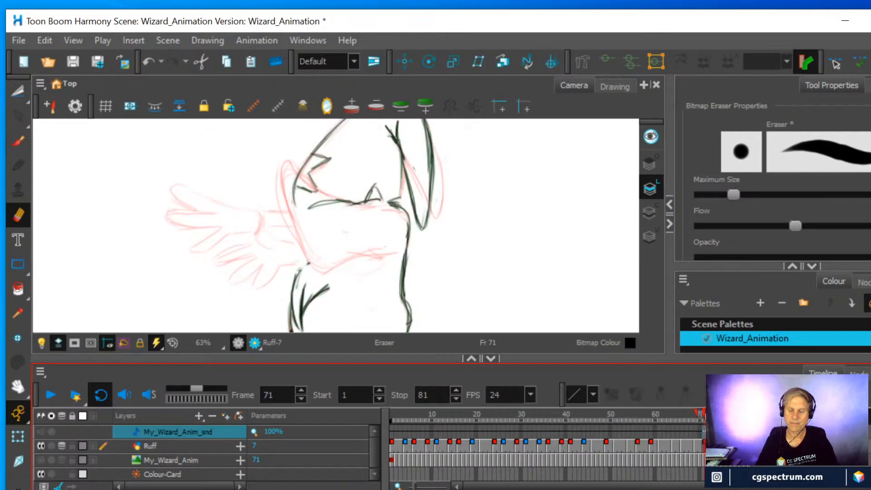
{"action": "mouse_move", "coordinate": [706, 416]}
{"action": "left_mouse_down"}
{"action": "mouse_move", "coordinate": [718, 420]}
{"action": "mouse_move", "coordinate": [706, 422]}
{"action": "left_mouse_up"}
{"action": "left_click", "coordinate": [749, 446]}
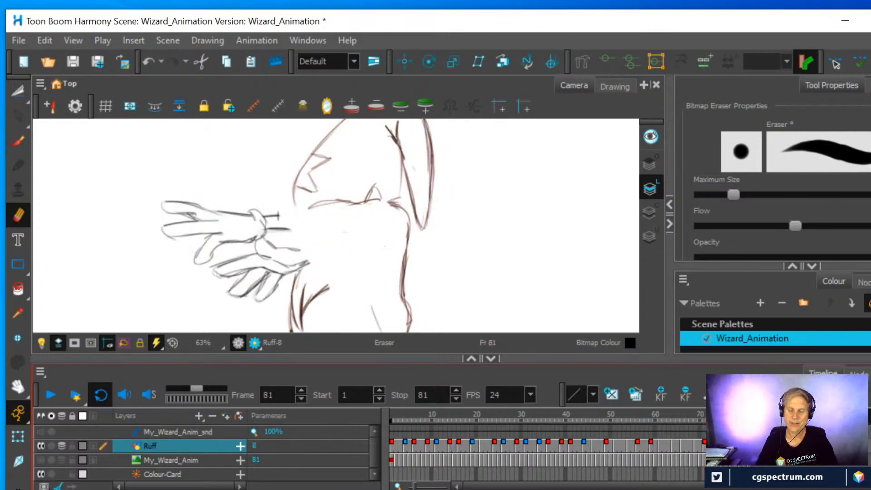
{"action": "left_click", "coordinate": [704, 447]}
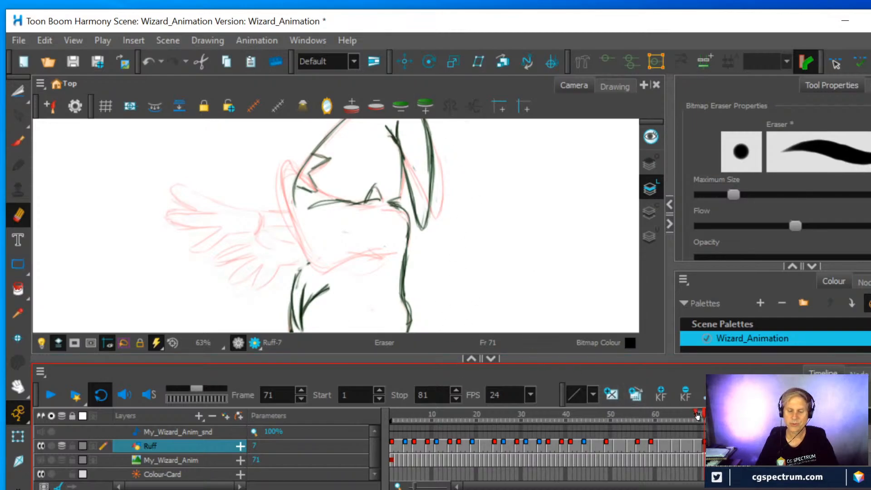
Step back and forth through the frames around frame 71 to examine the onion skin overlay of the hands
{"action": "mouse_move", "coordinate": [705, 415]}
{"action": "left_mouse_down"}
{"action": "mouse_move", "coordinate": [713, 416]}
{"action": "mouse_move", "coordinate": [700, 414]}
{"action": "left_mouse_up"}
{"action": "key", "text": "comma"}
{"action": "key", "text": "period"}
{"action": "key", "text": "comma"}
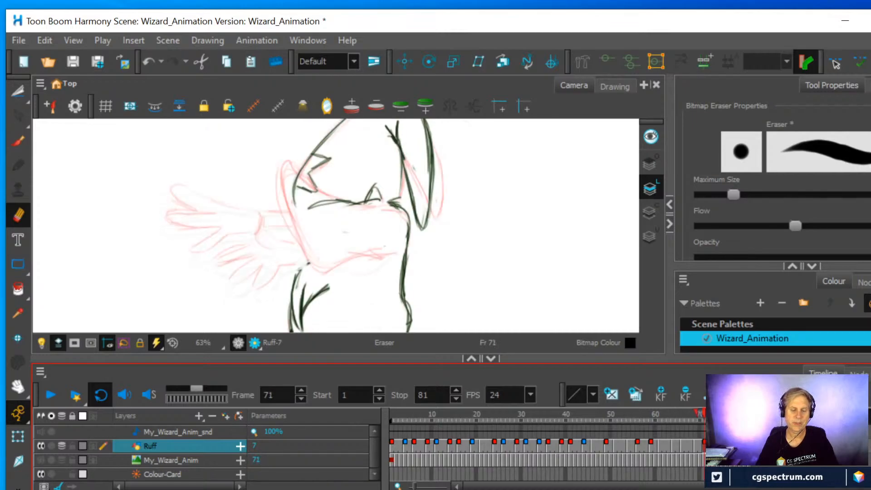
{"action": "key", "text": "period"}
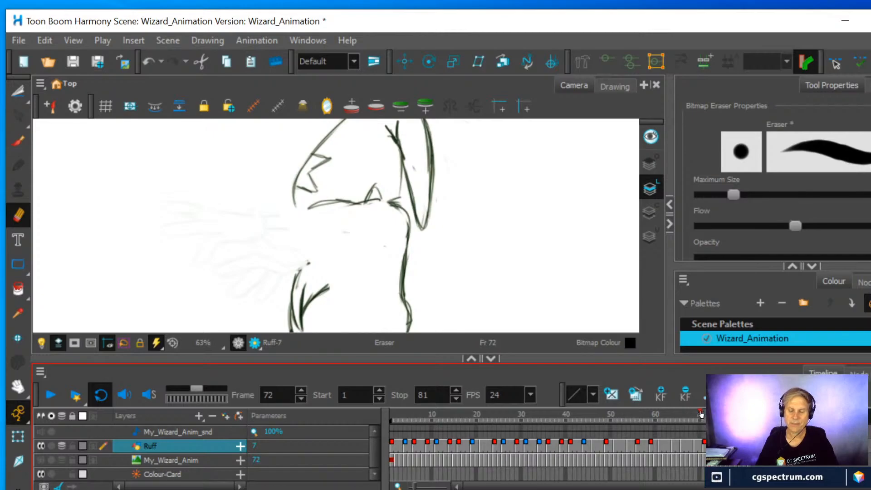
On frame 81, draw the raised sleeve and forearm lines that connect the wizard's outstretched hands to the body
{"action": "left_click_drag", "start_coordinate": [701, 414], "coordinate": [696, 412]}
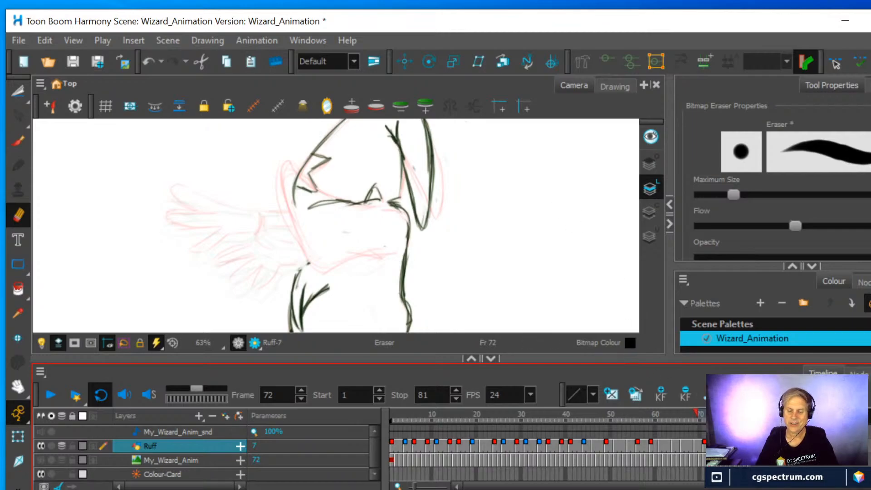
{"action": "key", "text": "g"}
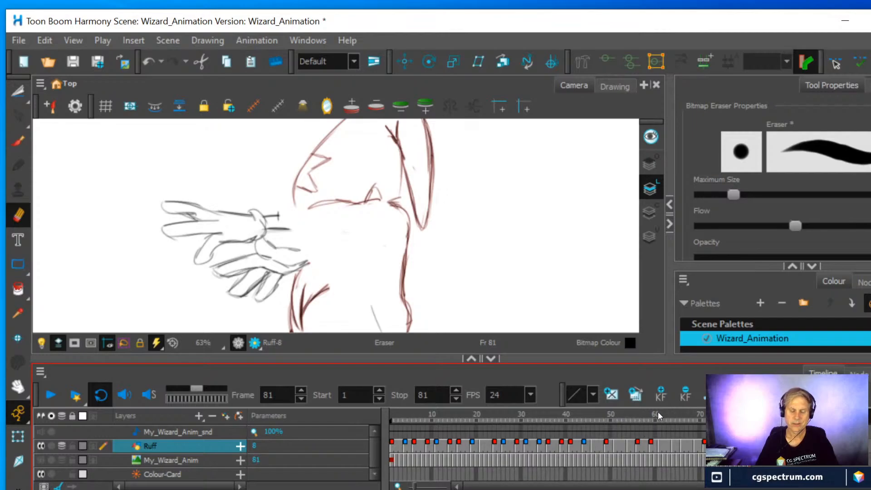
{"action": "left_click", "coordinate": [19, 143]}
{"action": "mouse_move", "coordinate": [279, 210]}
{"action": "left_mouse_down"}
{"action": "mouse_move", "coordinate": [287, 248]}
{"action": "mouse_move", "coordinate": [319, 302]}
{"action": "mouse_move", "coordinate": [388, 244]}
{"action": "mouse_move", "coordinate": [332, 309]}
{"action": "mouse_move", "coordinate": [302, 283]}
{"action": "mouse_move", "coordinate": [290, 232]}
{"action": "left_mouse_up"}
{"action": "mouse_move", "coordinate": [278, 211]}
{"action": "left_mouse_down"}
{"action": "mouse_move", "coordinate": [288, 200]}
{"action": "mouse_move", "coordinate": [300, 233]}
{"action": "mouse_move", "coordinate": [326, 202]}
{"action": "mouse_move", "coordinate": [391, 203]}
{"action": "mouse_move", "coordinate": [403, 211]}
{"action": "left_mouse_up"}
{"action": "left_click_drag", "start_coordinate": [335, 208], "coordinate": [297, 212]}
{"action": "mouse_move", "coordinate": [324, 209]}
{"action": "left_mouse_down"}
{"action": "mouse_move", "coordinate": [294, 217]}
{"action": "mouse_move", "coordinate": [279, 205]}
{"action": "mouse_move", "coordinate": [305, 289]}
{"action": "mouse_move", "coordinate": [294, 260]}
{"action": "mouse_move", "coordinate": [323, 292]}
{"action": "mouse_move", "coordinate": [291, 228]}
{"action": "mouse_move", "coordinate": [309, 264]}
{"action": "left_mouse_up"}
Erase the rough upper corner of the sleeve opening on frame 81 and redraw the cuff edge in darker lines
{"action": "left_click", "coordinate": [18, 214]}
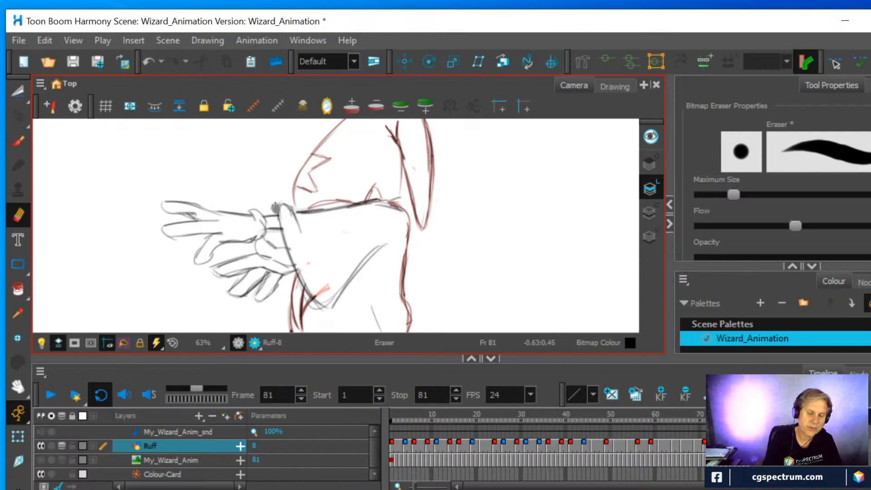
{"action": "key", "text": "alt+b"}
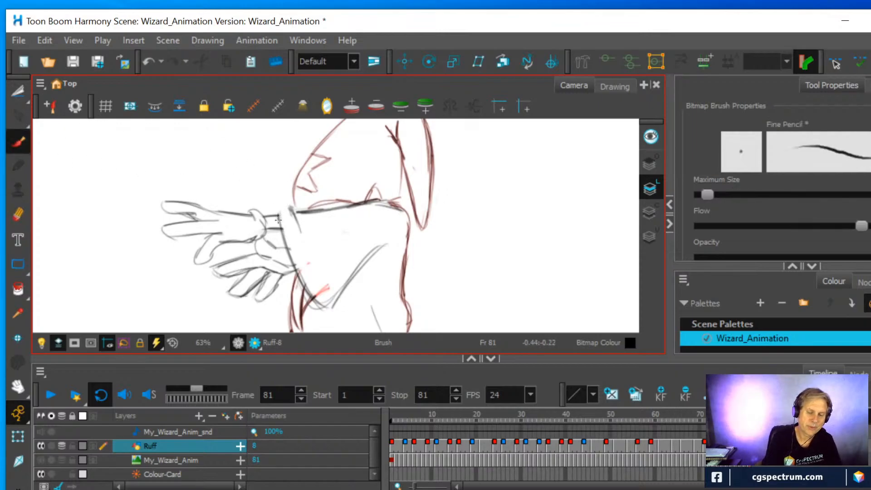
{"action": "mouse_move", "coordinate": [290, 208]}
{"action": "left_mouse_down"}
{"action": "mouse_move", "coordinate": [300, 224]}
{"action": "mouse_move", "coordinate": [286, 208]}
{"action": "mouse_move", "coordinate": [301, 214]}
{"action": "mouse_move", "coordinate": [280, 205]}
{"action": "mouse_move", "coordinate": [277, 217]}
{"action": "mouse_move", "coordinate": [286, 209]}
{"action": "mouse_move", "coordinate": [293, 251]}
{"action": "mouse_move", "coordinate": [320, 288]}
{"action": "mouse_move", "coordinate": [304, 270]}
{"action": "left_mouse_up"}
{"action": "key", "text": "alt+e"}
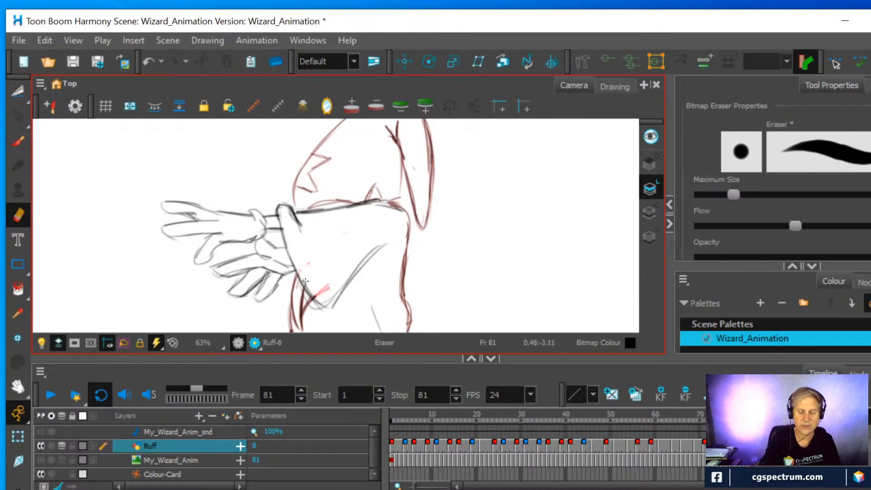
Flip between frames 69, 71 and 81 to compare the arm and sleeve positions
{"action": "left_click", "coordinate": [704, 449]}
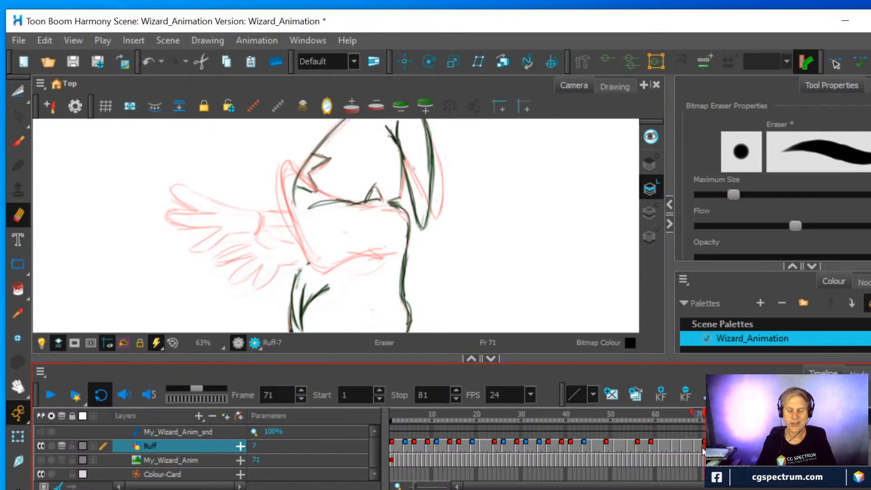
{"action": "left_click", "coordinate": [695, 445]}
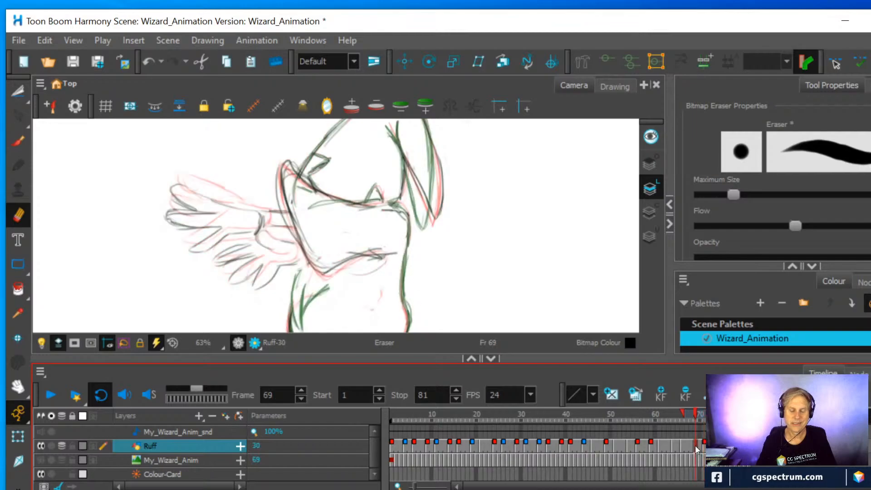
{"action": "left_click", "coordinate": [704, 447]}
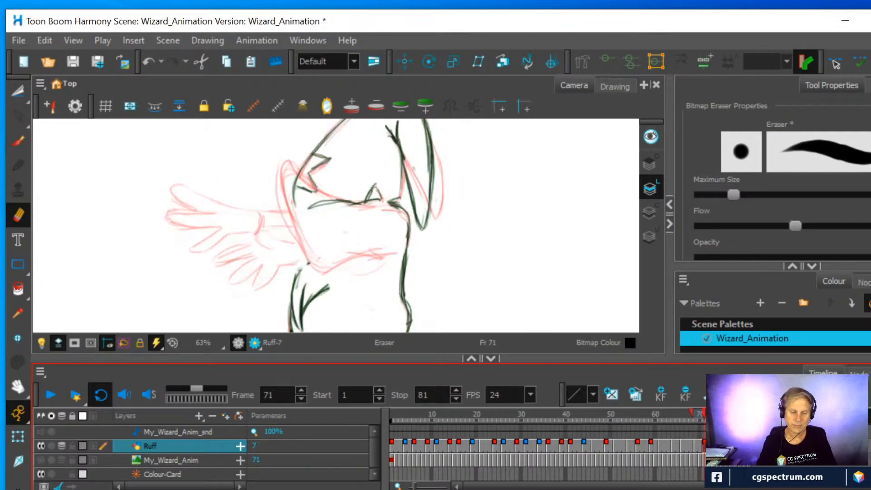
{"action": "left_click", "coordinate": [749, 446]}
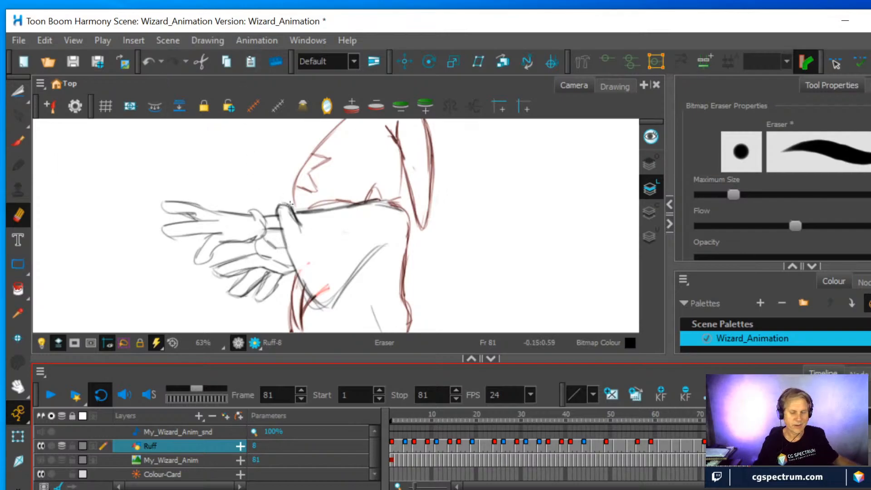
With the view rotated, retrace the fingers and outer edge of the front hand on frame 81 in darker lines
{"action": "left_click_drag", "start_coordinate": [425, 253], "coordinate": [383, 182]}
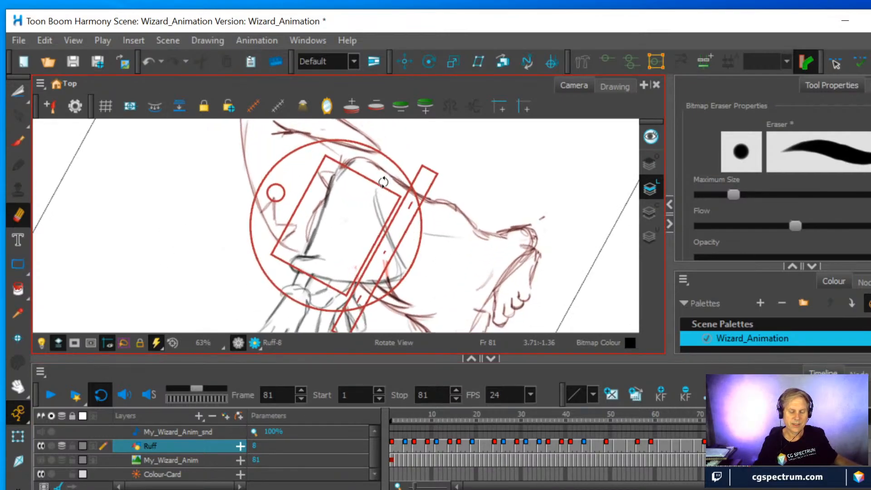
{"action": "left_click_drag", "start_coordinate": [421, 233], "coordinate": [451, 155]}
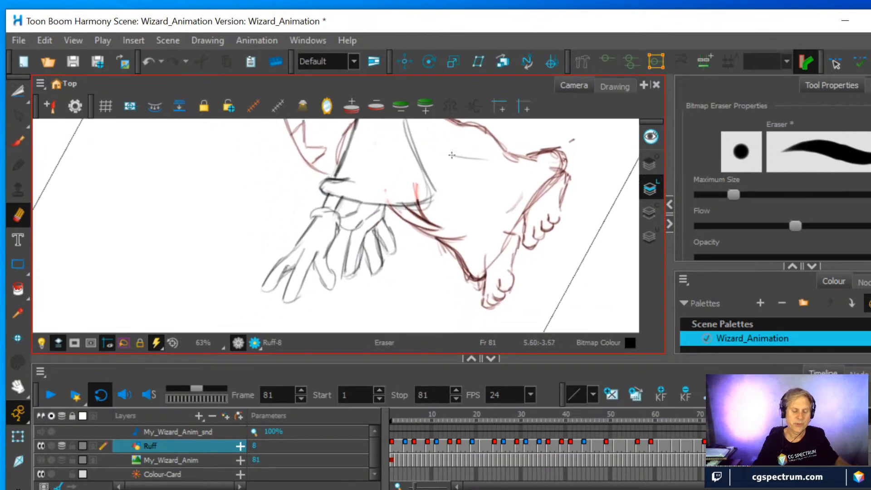
{"action": "key", "text": "alt+b"}
{"action": "left_click_drag", "start_coordinate": [285, 298], "coordinate": [303, 247]}
{"action": "left_click_drag", "start_coordinate": [302, 291], "coordinate": [312, 251]}
{"action": "mouse_move", "coordinate": [262, 290]}
{"action": "left_mouse_down"}
{"action": "mouse_move", "coordinate": [284, 275]}
{"action": "mouse_move", "coordinate": [290, 267]}
{"action": "mouse_move", "coordinate": [269, 272]}
{"action": "mouse_move", "coordinate": [314, 219]}
{"action": "left_mouse_up"}
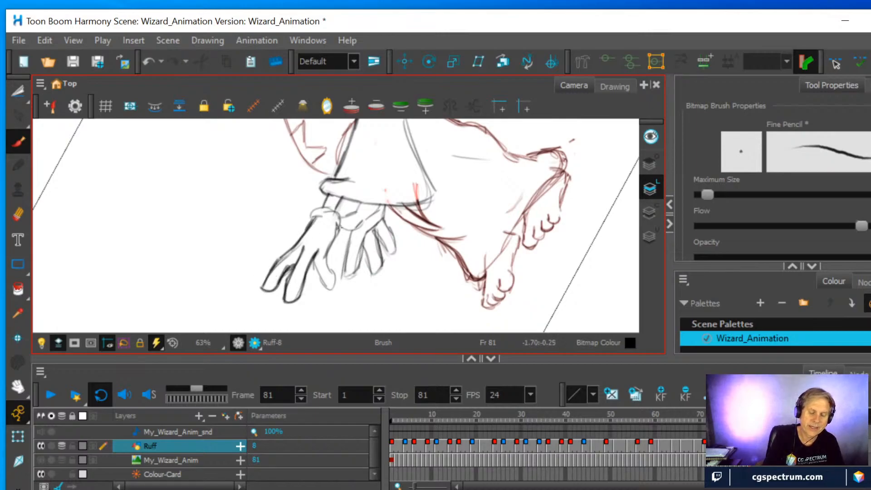
Darken the front hand's thumb, the rear hand and the sleeve's lower edge on frame 81, and reset the view rotation
{"action": "mouse_move", "coordinate": [314, 261]}
{"action": "left_mouse_down"}
{"action": "mouse_move", "coordinate": [318, 280]}
{"action": "mouse_move", "coordinate": [331, 284]}
{"action": "mouse_move", "coordinate": [326, 258]}
{"action": "mouse_move", "coordinate": [338, 224]}
{"action": "mouse_move", "coordinate": [314, 209]}
{"action": "mouse_move", "coordinate": [341, 218]}
{"action": "mouse_move", "coordinate": [337, 232]}
{"action": "left_mouse_up"}
{"action": "mouse_move", "coordinate": [347, 274]}
{"action": "left_mouse_down"}
{"action": "mouse_move", "coordinate": [345, 245]}
{"action": "mouse_move", "coordinate": [349, 276]}
{"action": "mouse_move", "coordinate": [364, 242]}
{"action": "mouse_move", "coordinate": [379, 272]}
{"action": "mouse_move", "coordinate": [387, 213]}
{"action": "mouse_move", "coordinate": [392, 253]}
{"action": "mouse_move", "coordinate": [394, 240]}
{"action": "mouse_move", "coordinate": [385, 209]}
{"action": "left_mouse_up"}
{"action": "mouse_move", "coordinate": [341, 228]}
{"action": "left_mouse_down"}
{"action": "mouse_move", "coordinate": [361, 201]}
{"action": "mouse_move", "coordinate": [333, 186]}
{"action": "mouse_move", "coordinate": [325, 190]}
{"action": "mouse_move", "coordinate": [372, 205]}
{"action": "mouse_move", "coordinate": [429, 195]}
{"action": "mouse_move", "coordinate": [418, 203]}
{"action": "mouse_move", "coordinate": [417, 192]}
{"action": "mouse_move", "coordinate": [390, 191]}
{"action": "left_mouse_up"}
{"action": "left_click", "coordinate": [18, 214]}
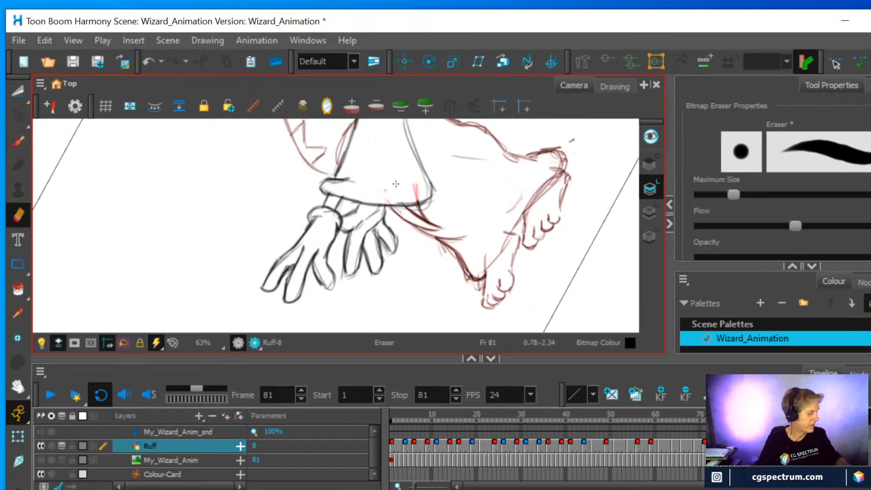
{"action": "key", "text": "shift+x"}
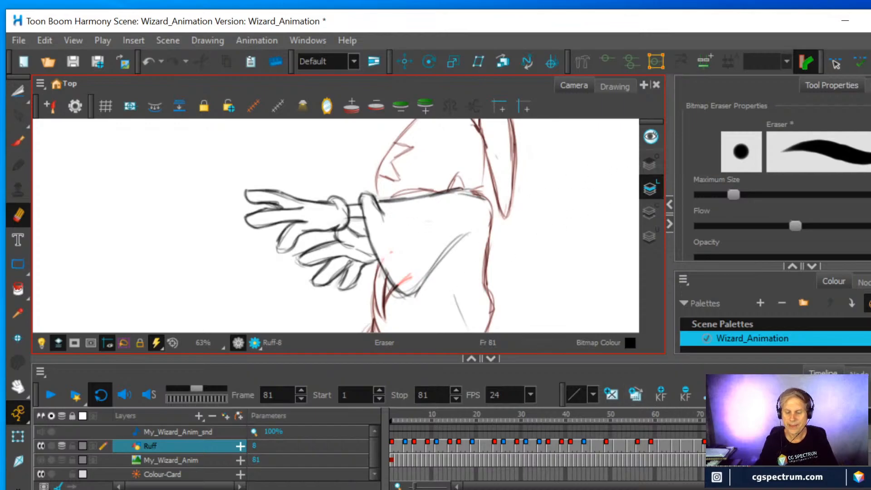
On frame 71, extend the onion skin to include frame 81 and erase the hat and shoulder lines overlapping the sleeve area
{"action": "left_click", "coordinate": [704, 448]}
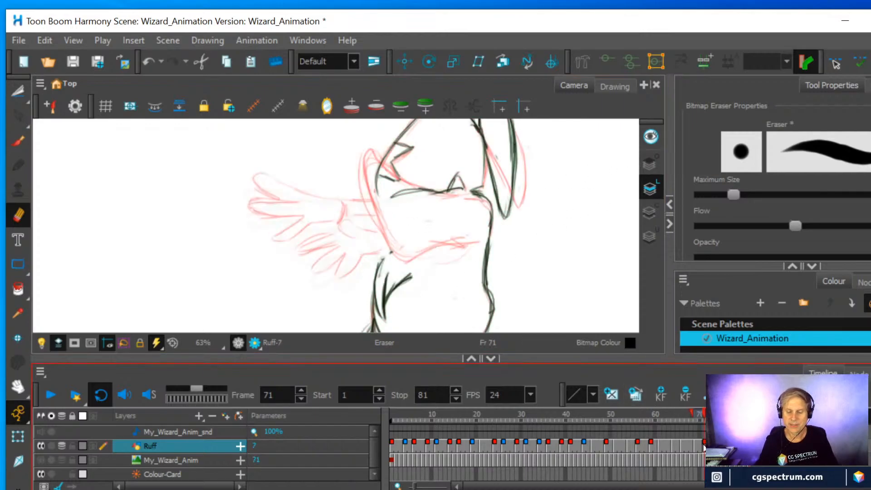
{"action": "left_click", "coordinate": [695, 445]}
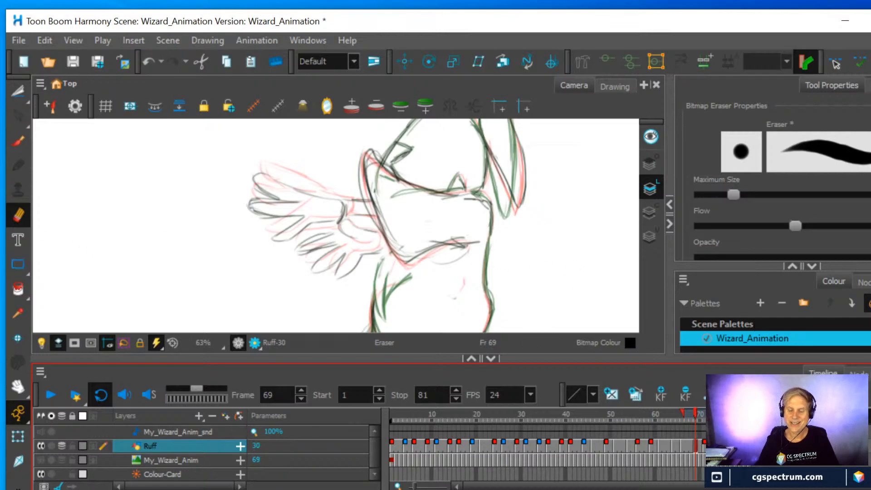
{"action": "mouse_move", "coordinate": [698, 412]}
{"action": "left_mouse_down"}
{"action": "mouse_move", "coordinate": [679, 409]}
{"action": "mouse_move", "coordinate": [714, 413]}
{"action": "mouse_move", "coordinate": [705, 412]}
{"action": "left_mouse_up"}
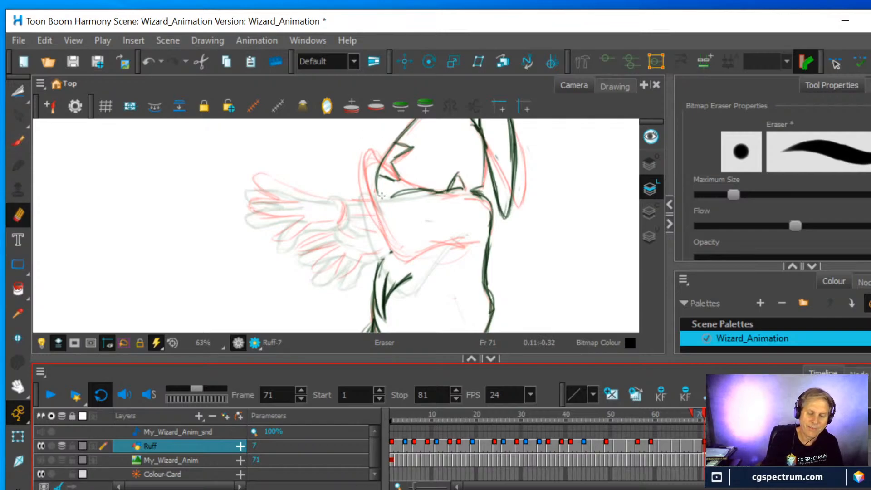
{"action": "mouse_move", "coordinate": [372, 167]}
{"action": "left_mouse_down"}
{"action": "mouse_move", "coordinate": [385, 190]}
{"action": "mouse_move", "coordinate": [435, 200]}
{"action": "left_mouse_up"}
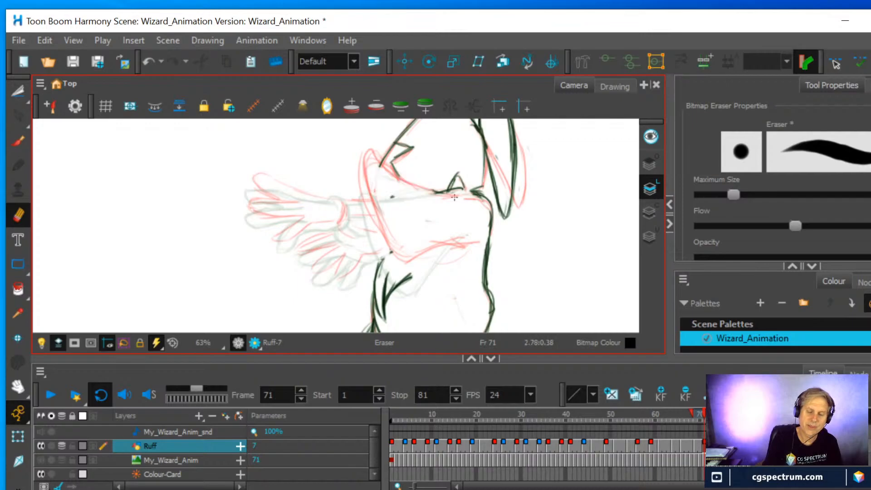
Draw the raised sleeve on frame 71 between the onion-skinned poses, joining it to the shoulder and back
{"action": "left_click", "coordinate": [18, 141]}
{"action": "mouse_move", "coordinate": [369, 205]}
{"action": "left_mouse_down"}
{"action": "mouse_move", "coordinate": [398, 269]}
{"action": "mouse_move", "coordinate": [459, 239]}
{"action": "mouse_move", "coordinate": [412, 280]}
{"action": "mouse_move", "coordinate": [370, 161]}
{"action": "mouse_move", "coordinate": [405, 197]}
{"action": "left_mouse_up"}
{"action": "mouse_move", "coordinate": [382, 185]}
{"action": "left_mouse_down"}
{"action": "mouse_move", "coordinate": [440, 194]}
{"action": "mouse_move", "coordinate": [384, 185]}
{"action": "mouse_move", "coordinate": [366, 170]}
{"action": "mouse_move", "coordinate": [402, 195]}
{"action": "left_mouse_up"}
{"action": "mouse_move", "coordinate": [365, 172]}
{"action": "left_mouse_down"}
{"action": "mouse_move", "coordinate": [369, 214]}
{"action": "mouse_move", "coordinate": [396, 270]}
{"action": "mouse_move", "coordinate": [374, 172]}
{"action": "mouse_move", "coordinate": [420, 192]}
{"action": "mouse_move", "coordinate": [400, 191]}
{"action": "mouse_move", "coordinate": [482, 195]}
{"action": "mouse_move", "coordinate": [477, 190]}
{"action": "left_mouse_up"}
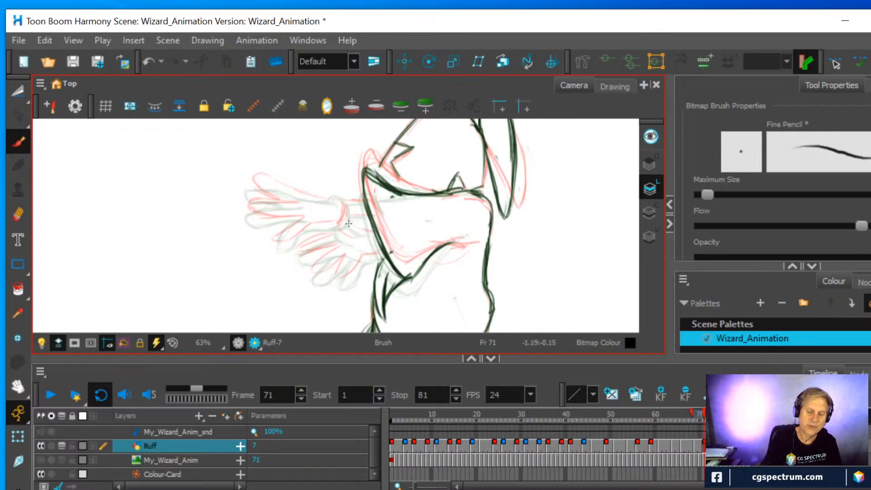
Draw the front hand's cuff line, the forearm lines and the rear hand's first finger strokes on frame 71
{"action": "mouse_move", "coordinate": [348, 259]}
{"action": "left_mouse_down"}
{"action": "mouse_move", "coordinate": [334, 283]}
{"action": "mouse_move", "coordinate": [349, 282]}
{"action": "mouse_move", "coordinate": [364, 260]}
{"action": "left_mouse_up"}
{"action": "left_click_drag", "start_coordinate": [343, 224], "coordinate": [344, 203]}
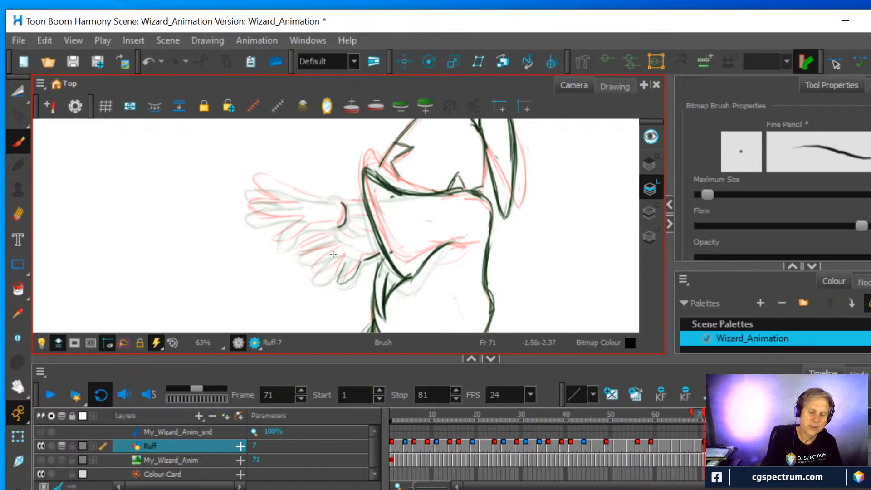
{"action": "mouse_move", "coordinate": [332, 257]}
{"action": "left_mouse_down"}
{"action": "mouse_move", "coordinate": [314, 271]}
{"action": "mouse_move", "coordinate": [330, 275]}
{"action": "mouse_move", "coordinate": [346, 260]}
{"action": "mouse_move", "coordinate": [316, 268]}
{"action": "mouse_move", "coordinate": [338, 250]}
{"action": "mouse_move", "coordinate": [297, 253]}
{"action": "mouse_move", "coordinate": [327, 253]}
{"action": "mouse_move", "coordinate": [313, 242]}
{"action": "left_mouse_up"}
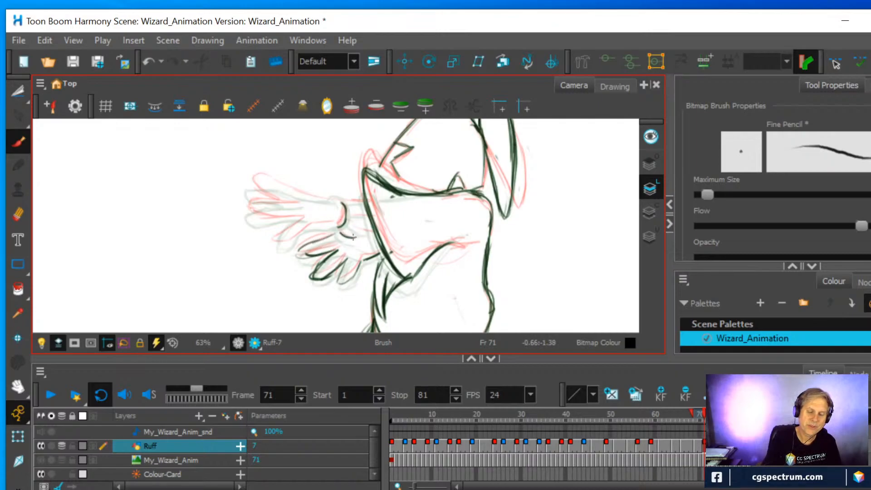
{"action": "mouse_move", "coordinate": [343, 206]}
{"action": "left_mouse_down"}
{"action": "mouse_move", "coordinate": [363, 204]}
{"action": "mouse_move", "coordinate": [366, 216]}
{"action": "left_mouse_up"}
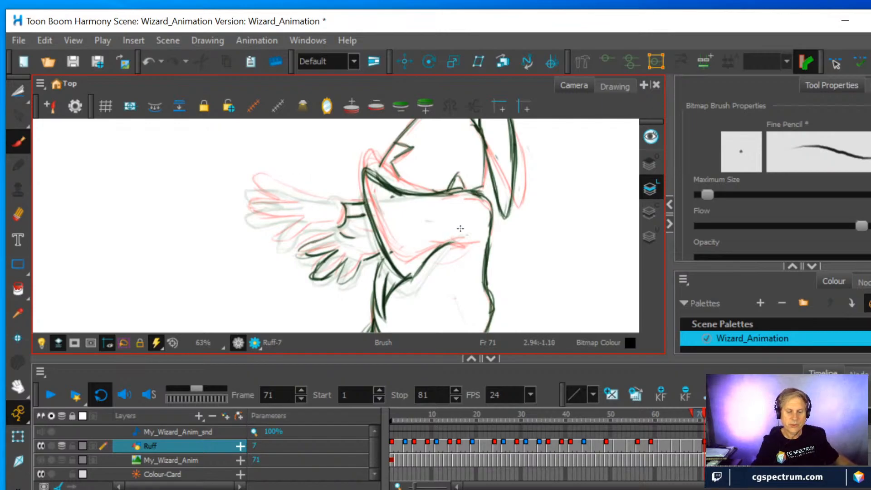
With the view rotated, draw the front hand's outline, fingers and thumb on frame 71 between the onion-skinned hands
{"action": "mouse_move", "coordinate": [487, 210]}
{"action": "left_mouse_down"}
{"action": "mouse_move", "coordinate": [458, 268]}
{"action": "mouse_move", "coordinate": [369, 323]}
{"action": "left_mouse_up"}
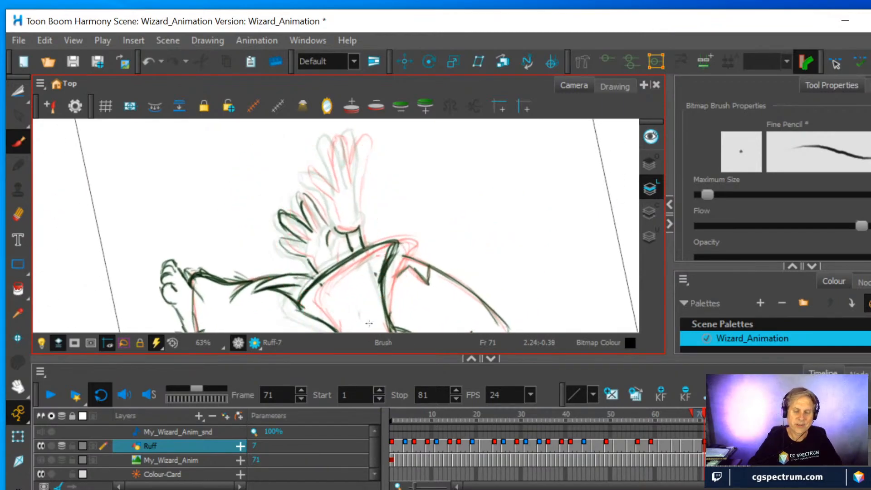
{"action": "left_click_drag", "start_coordinate": [357, 207], "coordinate": [364, 136]}
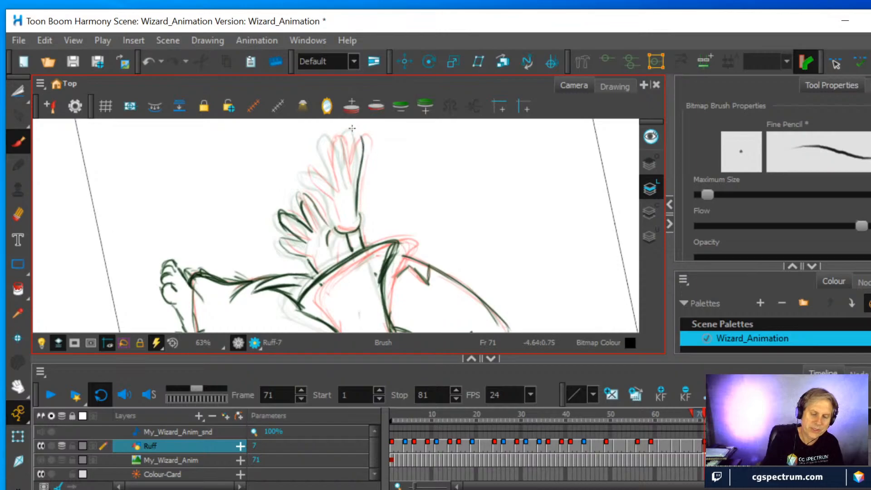
{"action": "mouse_move", "coordinate": [346, 172]}
{"action": "left_mouse_down"}
{"action": "mouse_move", "coordinate": [350, 141]}
{"action": "mouse_move", "coordinate": [363, 141]}
{"action": "left_mouse_up"}
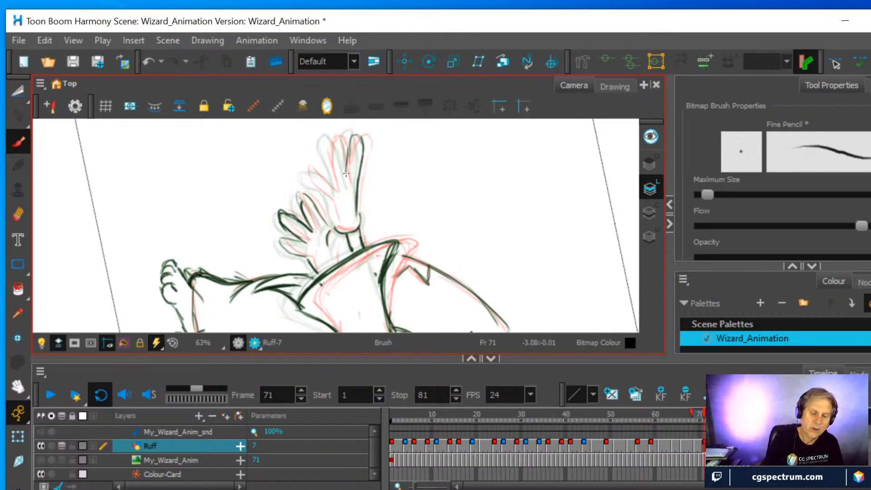
{"action": "mouse_move", "coordinate": [332, 185]}
{"action": "left_mouse_down"}
{"action": "mouse_move", "coordinate": [323, 140]}
{"action": "mouse_move", "coordinate": [334, 137]}
{"action": "mouse_move", "coordinate": [347, 184]}
{"action": "left_mouse_up"}
{"action": "mouse_move", "coordinate": [323, 140]}
{"action": "left_mouse_down"}
{"action": "mouse_move", "coordinate": [334, 191]}
{"action": "mouse_move", "coordinate": [304, 166]}
{"action": "mouse_move", "coordinate": [305, 182]}
{"action": "mouse_move", "coordinate": [304, 167]}
{"action": "mouse_move", "coordinate": [322, 176]}
{"action": "mouse_move", "coordinate": [330, 189]}
{"action": "mouse_move", "coordinate": [306, 182]}
{"action": "mouse_move", "coordinate": [322, 189]}
{"action": "mouse_move", "coordinate": [333, 223]}
{"action": "mouse_move", "coordinate": [347, 216]}
{"action": "mouse_move", "coordinate": [334, 220]}
{"action": "mouse_move", "coordinate": [359, 226]}
{"action": "left_mouse_up"}
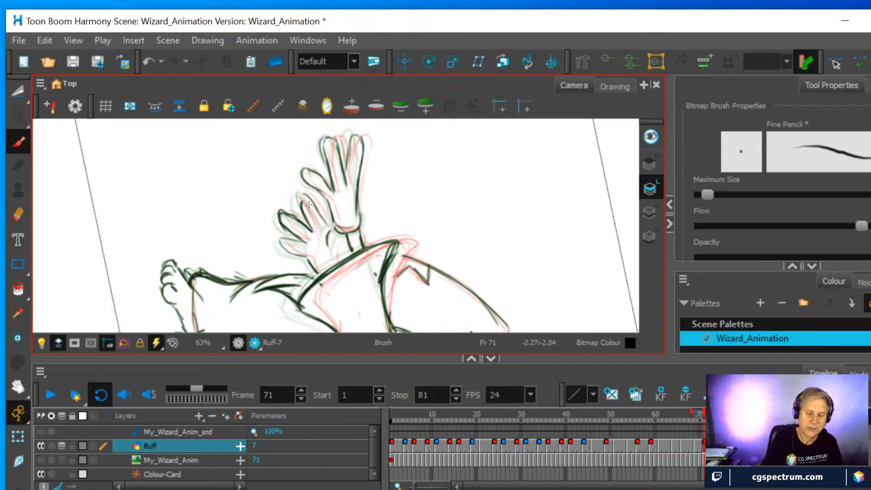
Finish the rear hand's fingers on frame 71, reset the view rotation, and add the rear forearm line beside the sleeve
{"action": "mouse_move", "coordinate": [327, 227]}
{"action": "left_mouse_down"}
{"action": "mouse_move", "coordinate": [301, 200]}
{"action": "mouse_move", "coordinate": [305, 220]}
{"action": "mouse_move", "coordinate": [309, 201]}
{"action": "left_mouse_up"}
{"action": "mouse_move", "coordinate": [299, 234]}
{"action": "left_mouse_down"}
{"action": "mouse_move", "coordinate": [278, 239]}
{"action": "mouse_move", "coordinate": [285, 256]}
{"action": "mouse_move", "coordinate": [305, 256]}
{"action": "mouse_move", "coordinate": [286, 240]}
{"action": "mouse_move", "coordinate": [302, 241]}
{"action": "left_mouse_up"}
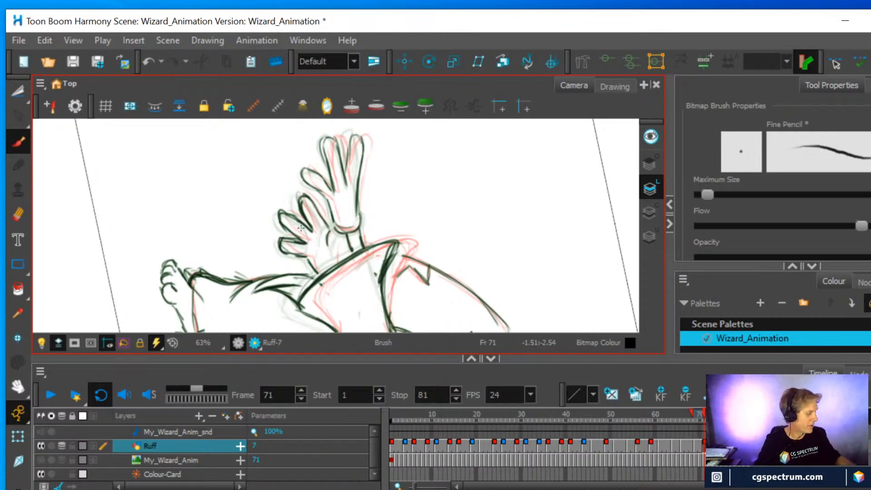
{"action": "key", "text": "shift+x"}
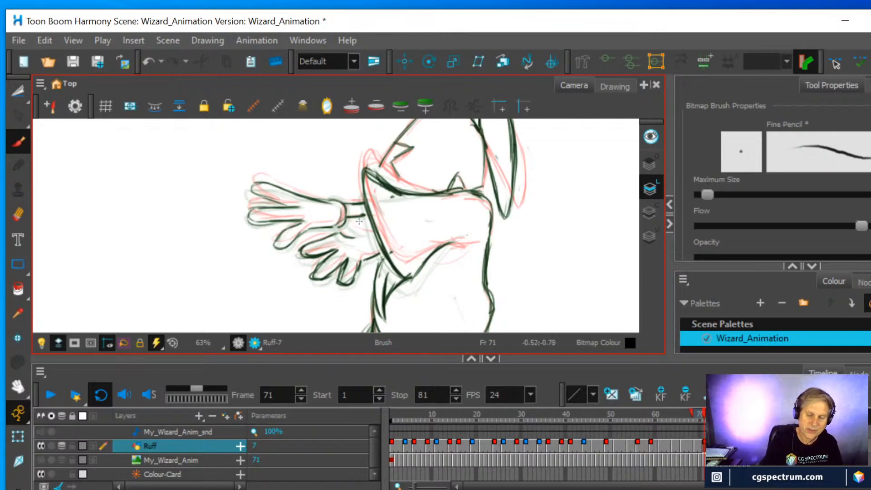
{"action": "mouse_move", "coordinate": [348, 226]}
{"action": "left_mouse_down"}
{"action": "mouse_move", "coordinate": [371, 229]}
{"action": "mouse_move", "coordinate": [350, 222]}
{"action": "left_mouse_up"}
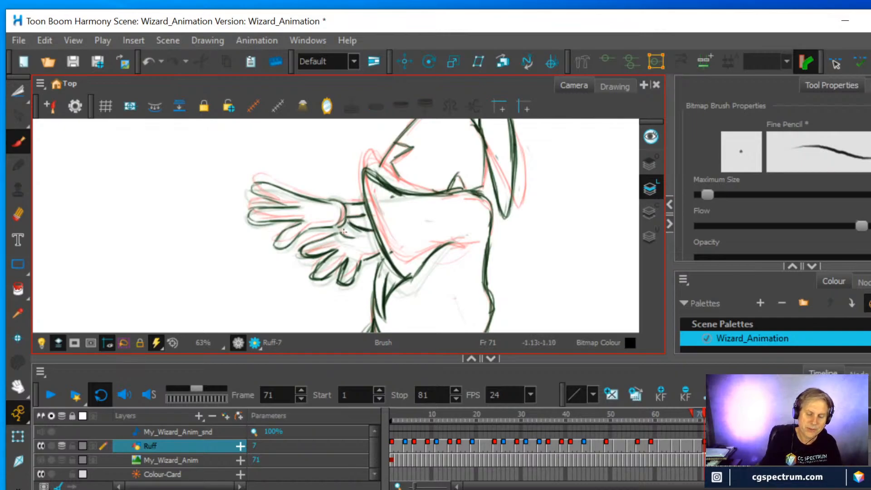
Zoom out and flip between frames 69, 71, 72 and 73 to check the redrawn sleeve and hands in motion
{"action": "key", "text": "2"}
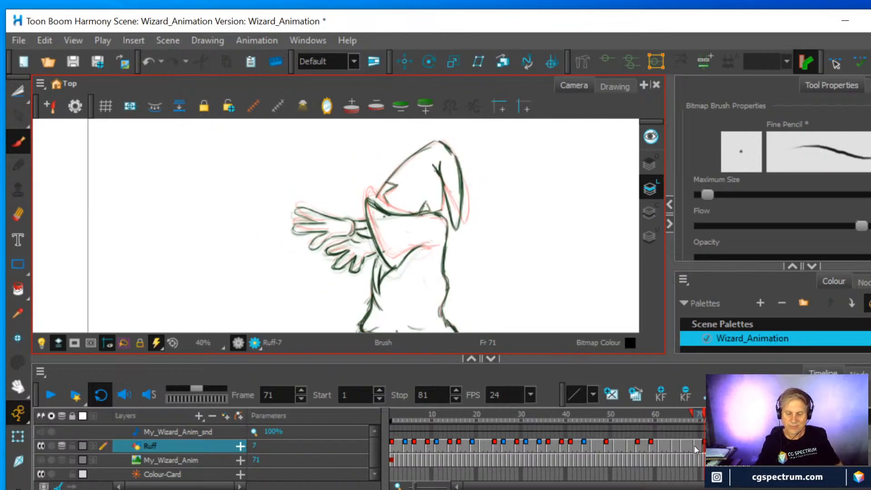
{"action": "left_click", "coordinate": [696, 444]}
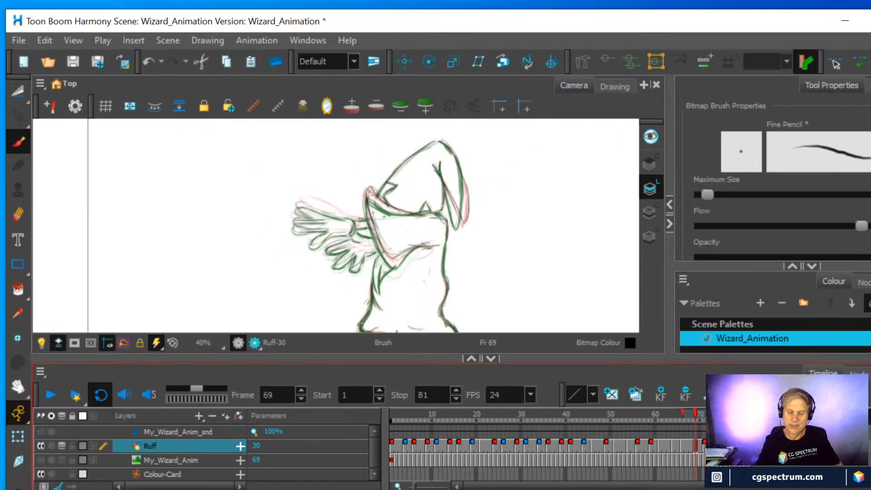
{"action": "key", "text": "g"}
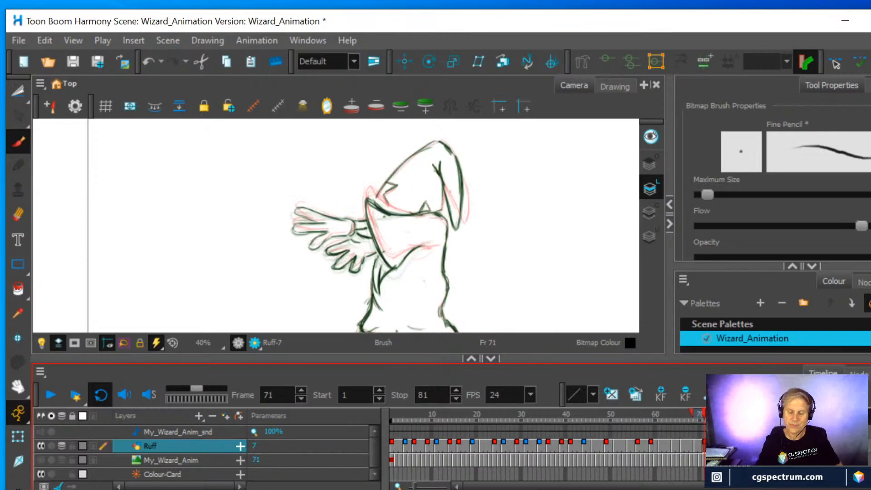
{"action": "key", "text": "g"}
{"action": "left_click", "coordinate": [695, 441]}
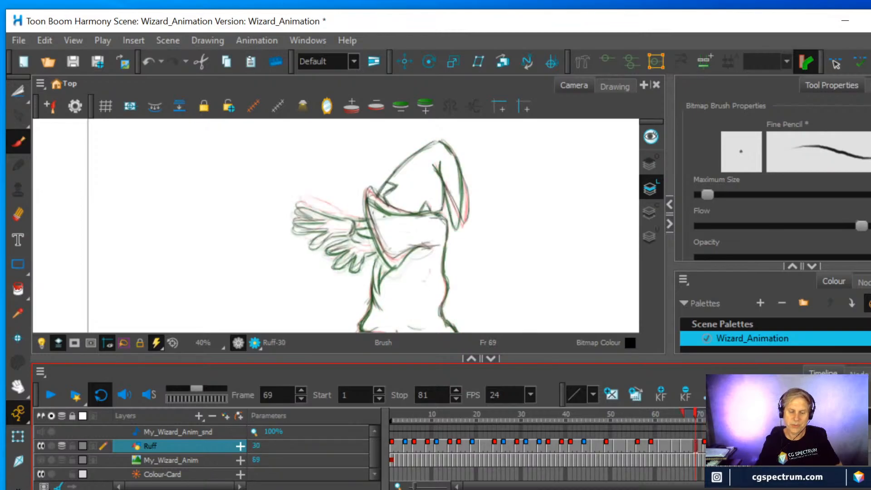
{"action": "left_click", "coordinate": [704, 447]}
{"action": "left_click", "coordinate": [709, 447]}
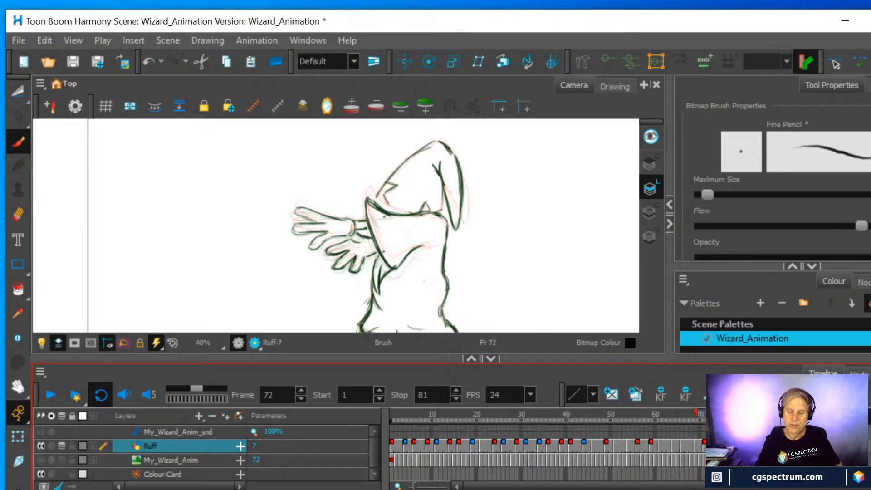
{"action": "key", "text": "period"}
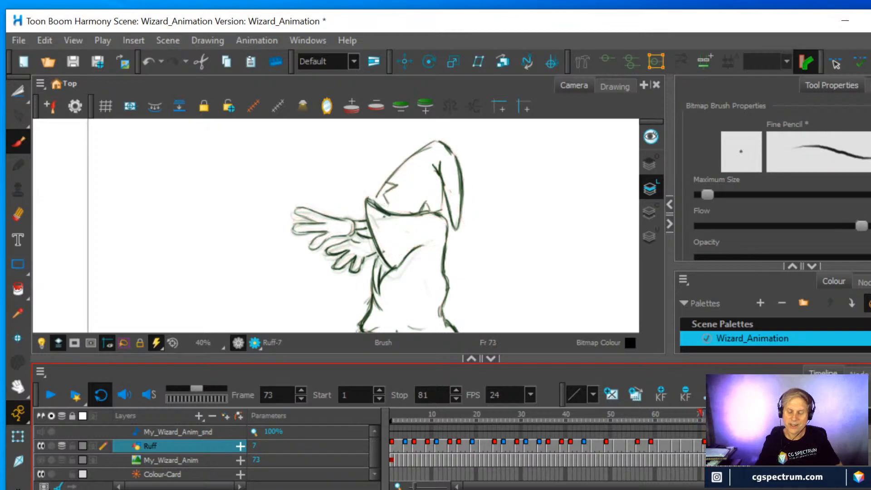
Create an empty Ruff drawing on frame 73 and draw the sleeve's opening, upper edge and lower fold over the onion skin
{"action": "right_click", "coordinate": [713, 447]}
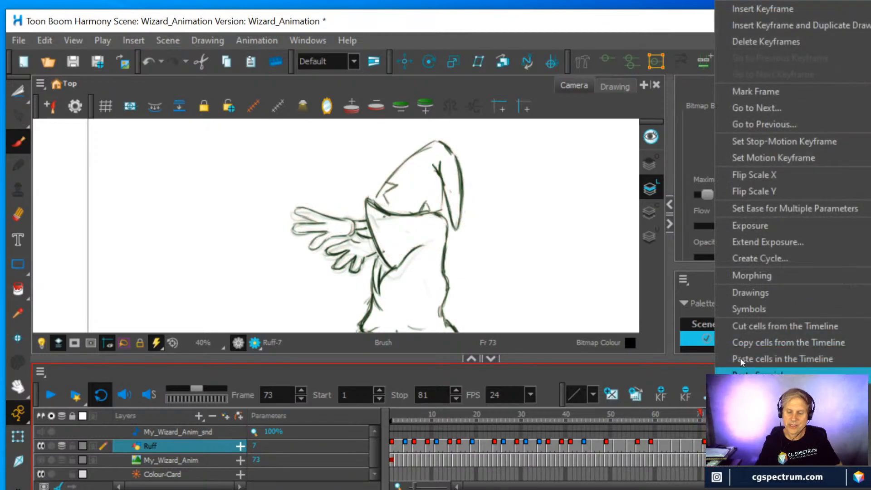
{"action": "mouse_move", "coordinate": [746, 294]}
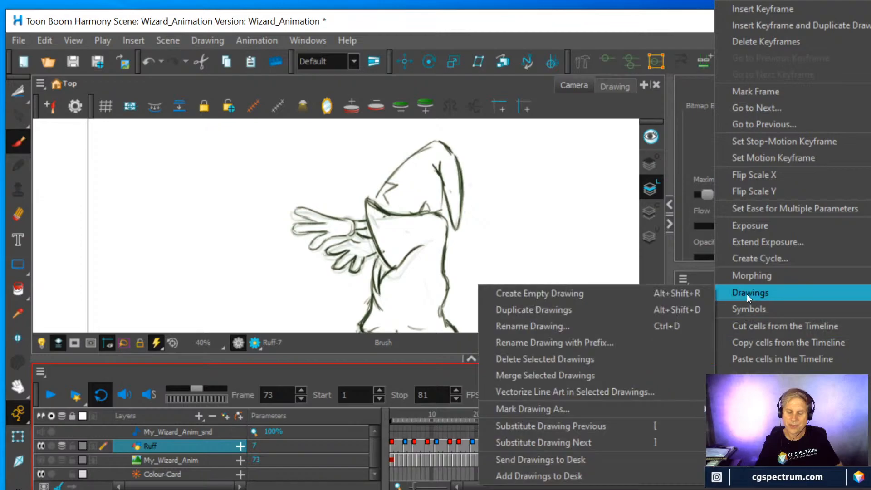
{"action": "left_click", "coordinate": [564, 290]}
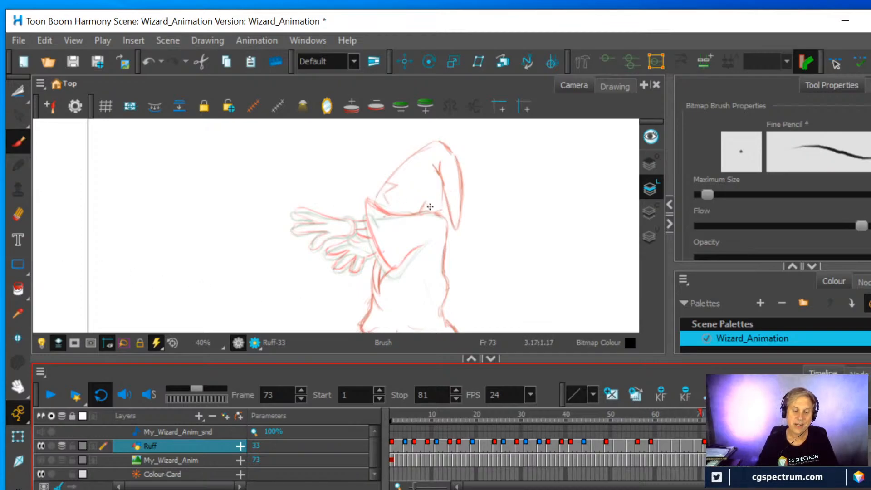
{"action": "scroll", "coordinate": [430, 207], "scroll_direction": "up", "scroll_amount": 2}
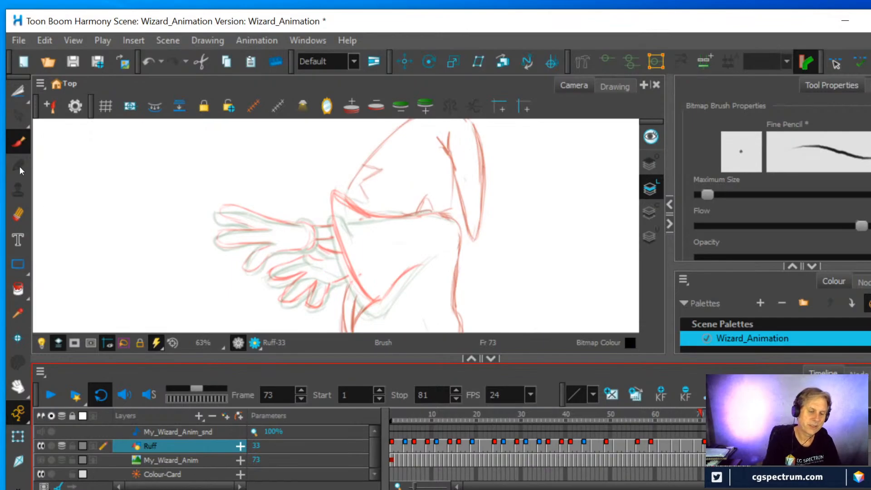
{"action": "mouse_move", "coordinate": [348, 271]}
{"action": "left_mouse_down"}
{"action": "mouse_move", "coordinate": [360, 297]}
{"action": "mouse_move", "coordinate": [333, 234]}
{"action": "mouse_move", "coordinate": [335, 242]}
{"action": "mouse_move", "coordinate": [331, 203]}
{"action": "mouse_move", "coordinate": [388, 223]}
{"action": "mouse_move", "coordinate": [407, 216]}
{"action": "left_mouse_up"}
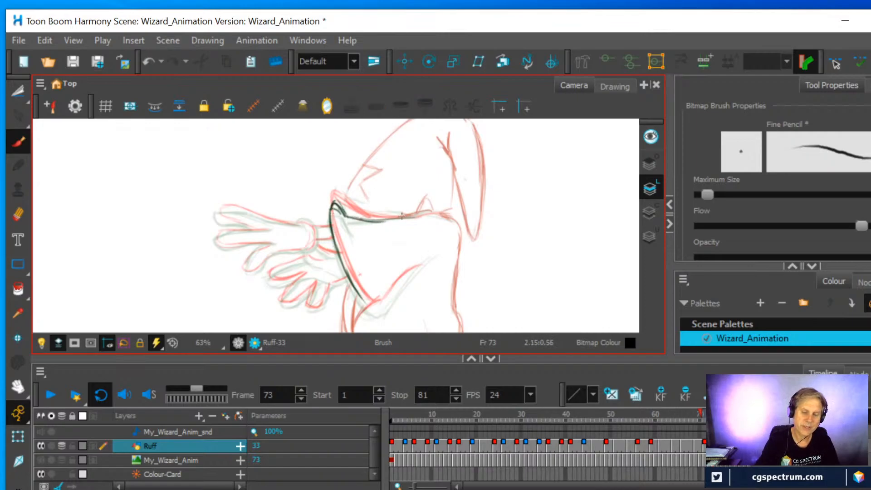
{"action": "mouse_move", "coordinate": [362, 295]}
{"action": "left_mouse_down"}
{"action": "mouse_move", "coordinate": [383, 305]}
{"action": "mouse_move", "coordinate": [422, 263]}
{"action": "mouse_move", "coordinate": [378, 312]}
{"action": "mouse_move", "coordinate": [414, 268]}
{"action": "left_mouse_up"}
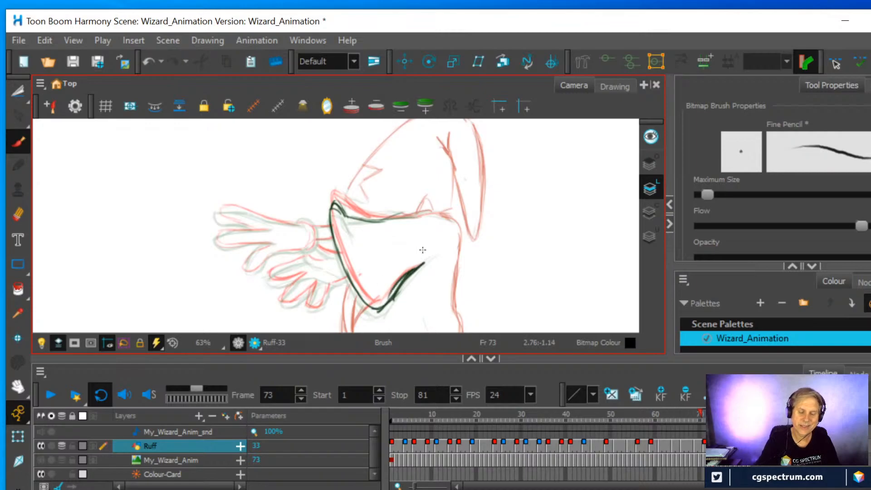
With the view rotated, draw both hands and their forearm lines on frame 73, finishing with the view rotation reset
{"action": "scroll", "coordinate": [285, 298], "scroll_direction": "down", "scroll_amount": 1}
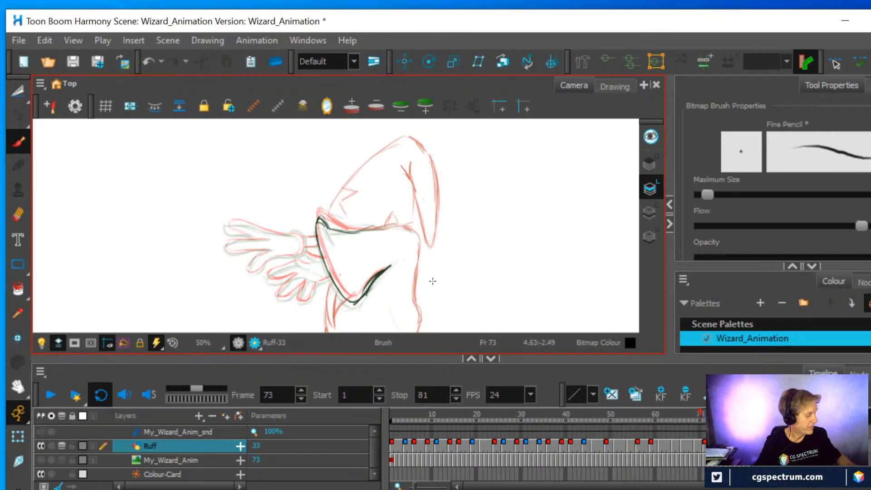
{"action": "key", "text": "ctrl+alt"}
{"action": "mouse_move", "coordinate": [496, 288]}
{"action": "left_mouse_down"}
{"action": "mouse_move", "coordinate": [496, 189]}
{"action": "mouse_move", "coordinate": [471, 131]}
{"action": "left_mouse_up"}
{"action": "scroll", "coordinate": [448, 188], "scroll_direction": "up", "scroll_amount": 1}
{"action": "key", "text": "space"}
{"action": "mouse_move", "coordinate": [411, 247]}
{"action": "left_mouse_down"}
{"action": "mouse_move", "coordinate": [468, 157]}
{"action": "mouse_move", "coordinate": [468, 170]}
{"action": "left_mouse_up"}
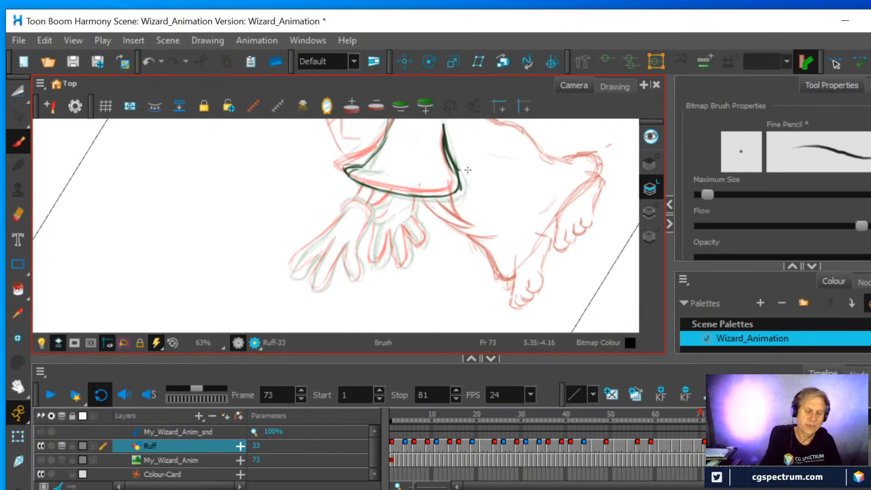
{"action": "mouse_move", "coordinate": [290, 275]}
{"action": "left_mouse_down"}
{"action": "mouse_move", "coordinate": [338, 217]}
{"action": "mouse_move", "coordinate": [308, 266]}
{"action": "mouse_move", "coordinate": [309, 287]}
{"action": "mouse_move", "coordinate": [321, 288]}
{"action": "mouse_move", "coordinate": [344, 256]}
{"action": "mouse_move", "coordinate": [352, 279]}
{"action": "mouse_move", "coordinate": [361, 269]}
{"action": "mouse_move", "coordinate": [358, 243]}
{"action": "mouse_move", "coordinate": [369, 223]}
{"action": "mouse_move", "coordinate": [343, 204]}
{"action": "mouse_move", "coordinate": [368, 201]}
{"action": "mouse_move", "coordinate": [365, 222]}
{"action": "mouse_move", "coordinate": [362, 205]}
{"action": "mouse_move", "coordinate": [367, 218]}
{"action": "mouse_move", "coordinate": [348, 207]}
{"action": "mouse_move", "coordinate": [372, 262]}
{"action": "mouse_move", "coordinate": [389, 242]}
{"action": "mouse_move", "coordinate": [400, 266]}
{"action": "mouse_move", "coordinate": [403, 222]}
{"action": "mouse_move", "coordinate": [424, 246]}
{"action": "mouse_move", "coordinate": [413, 200]}
{"action": "mouse_move", "coordinate": [365, 203]}
{"action": "left_mouse_up"}
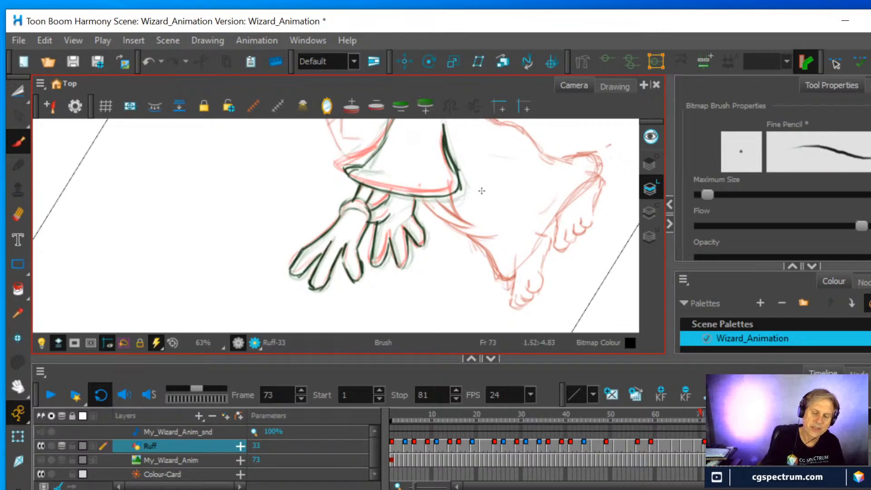
{"action": "left_click_drag", "start_coordinate": [398, 265], "coordinate": [414, 237]}
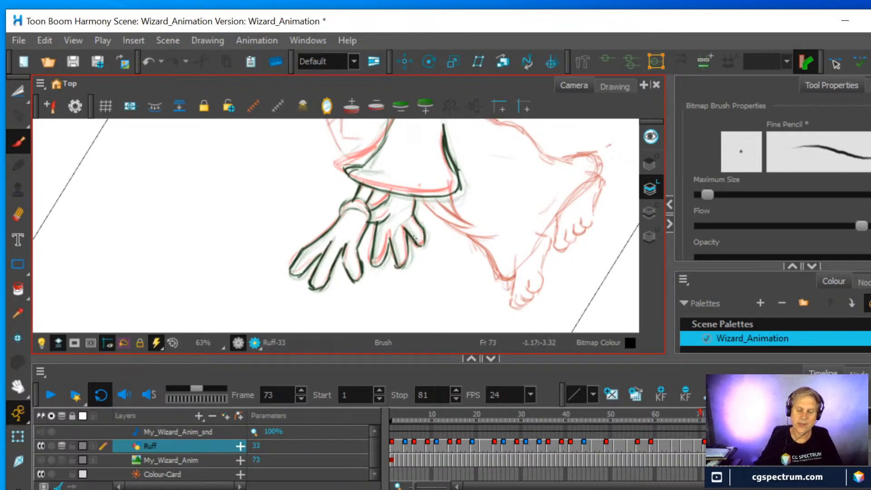
{"action": "scroll", "coordinate": [414, 238], "scroll_direction": "down", "scroll_amount": 2}
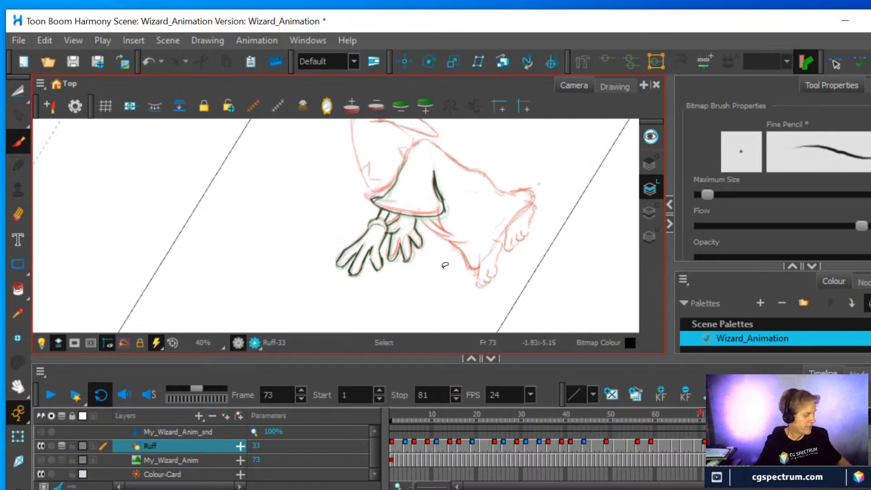
{"action": "key", "text": "ctrl+alt"}
{"action": "key", "text": "shift+x"}
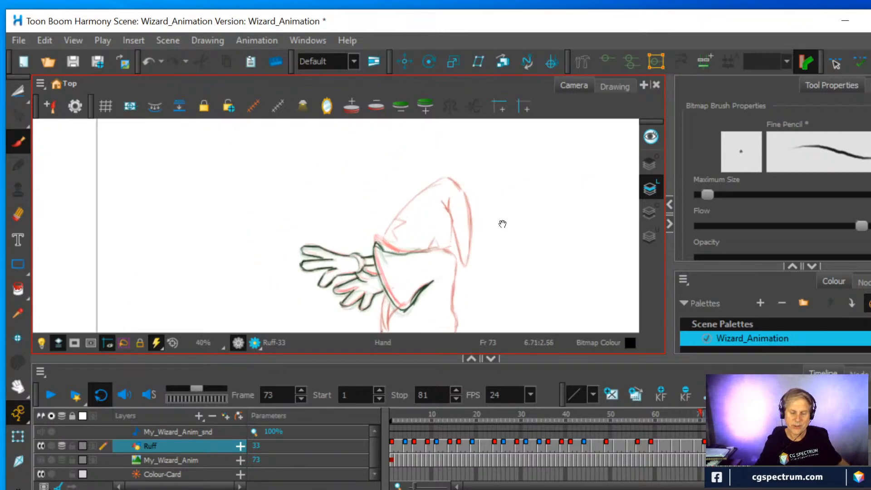
Copy the wizard's lower robe and feet from the frame 81 drawing and paste them into the new in-between drawing on frame 74
{"action": "left_click_drag", "start_coordinate": [502, 222], "coordinate": [533, 142]}
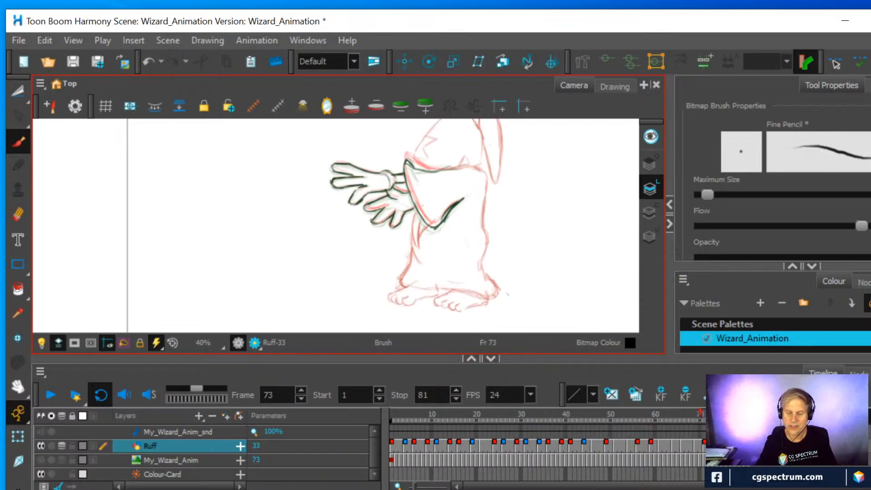
{"action": "left_click", "coordinate": [749, 446]}
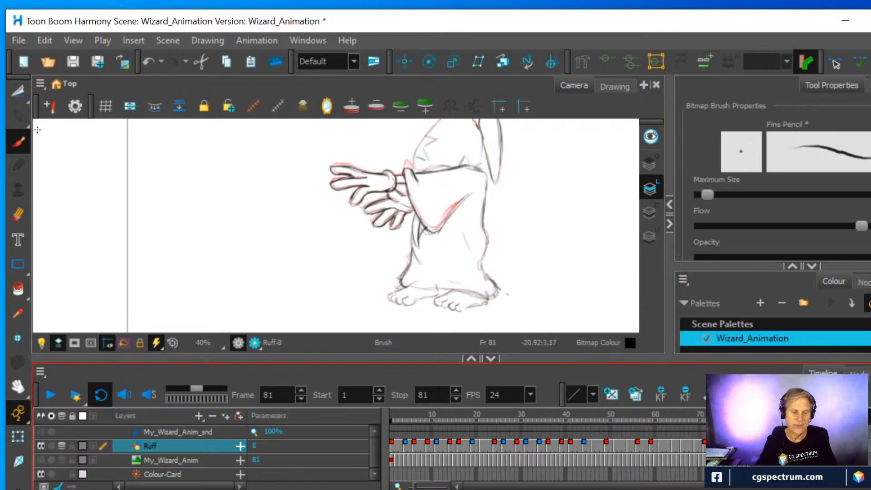
{"action": "left_click", "coordinate": [19, 90]}
{"action": "mouse_move", "coordinate": [386, 319]}
{"action": "left_mouse_down"}
{"action": "mouse_move", "coordinate": [408, 212]}
{"action": "mouse_move", "coordinate": [436, 237]}
{"action": "mouse_move", "coordinate": [462, 223]}
{"action": "mouse_move", "coordinate": [483, 183]}
{"action": "mouse_move", "coordinate": [535, 268]}
{"action": "mouse_move", "coordinate": [520, 303]}
{"action": "mouse_move", "coordinate": [468, 329]}
{"action": "mouse_move", "coordinate": [405, 325]}
{"action": "mouse_move", "coordinate": [365, 307]}
{"action": "left_mouse_up"}
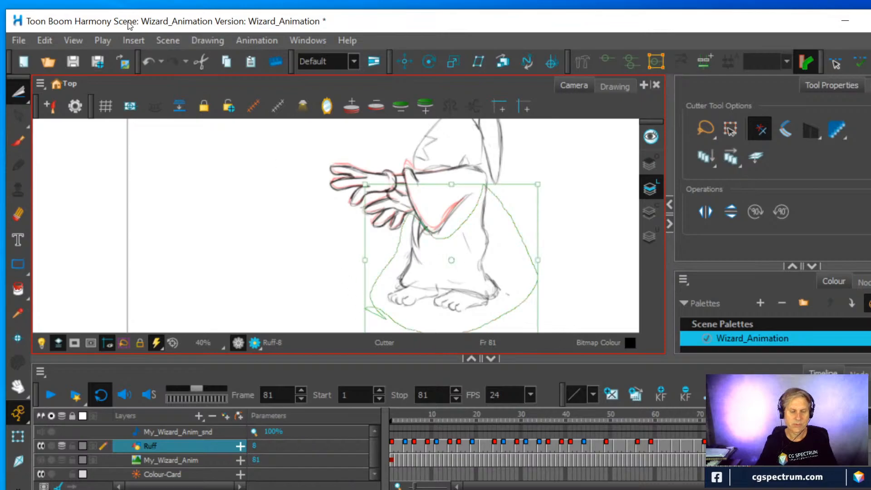
{"action": "left_click", "coordinate": [45, 40]}
{"action": "left_click", "coordinate": [54, 108]}
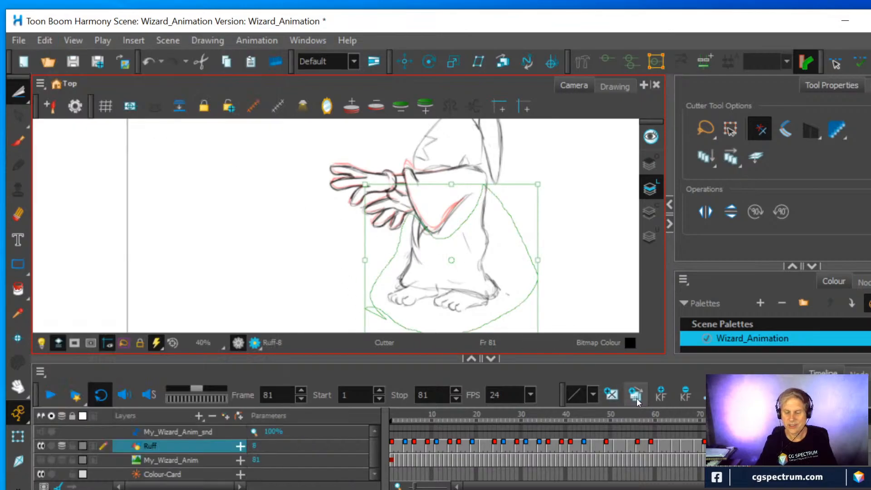
{"action": "left_click", "coordinate": [718, 444]}
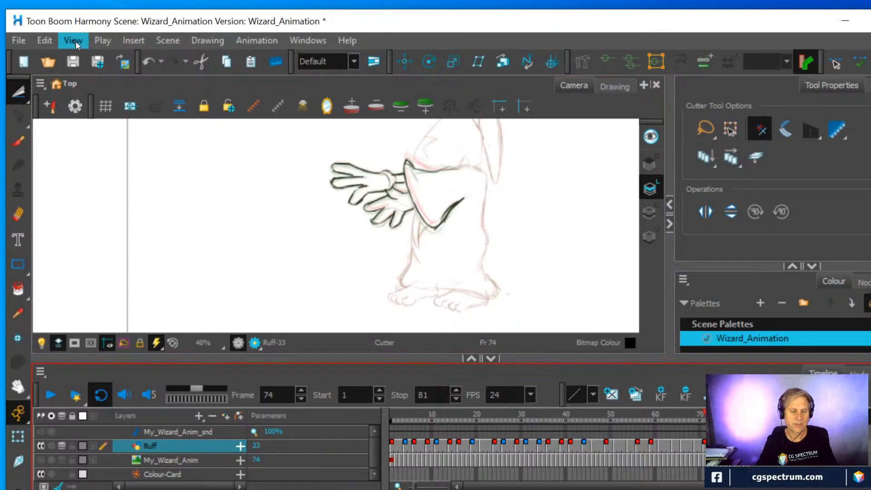
{"action": "left_click", "coordinate": [44, 40]}
{"action": "left_click", "coordinate": [62, 124]}
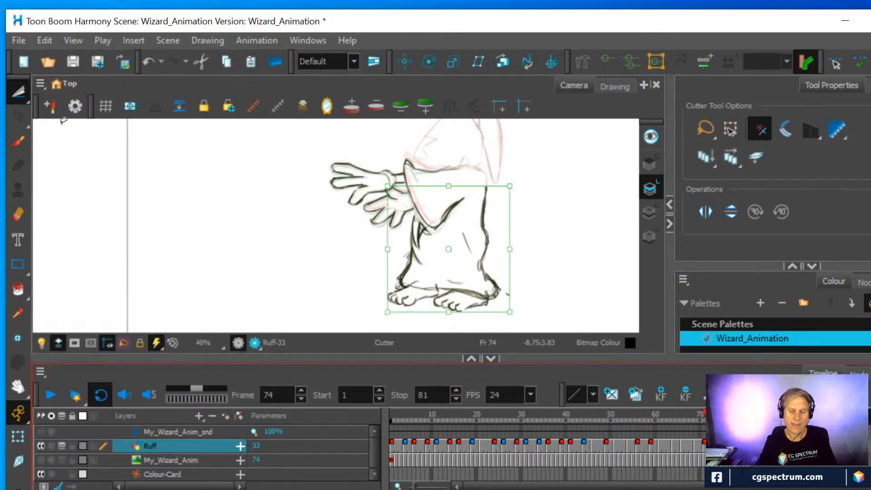
Copy the wizard's hat and head area from the frame 81 drawing and paste it into the drawing on frame 73
{"action": "key", "text": "space"}
{"action": "left_click_drag", "start_coordinate": [573, 187], "coordinate": [556, 249]}
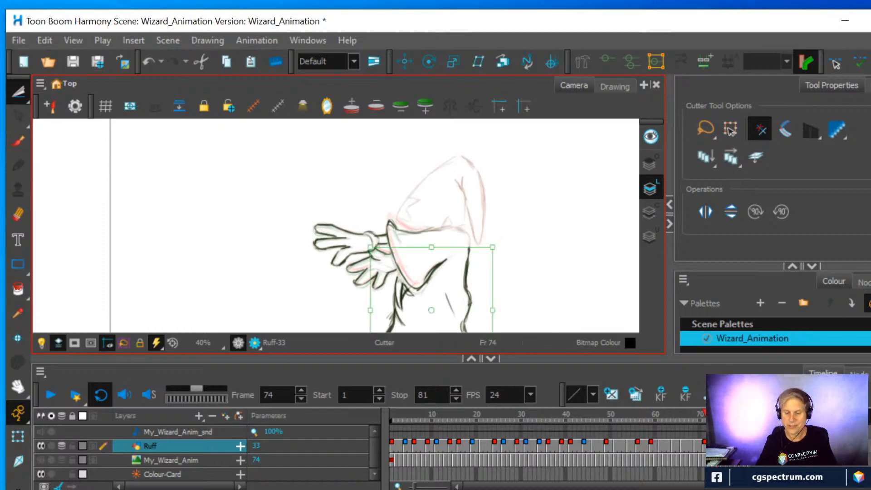
{"action": "left_click", "coordinate": [749, 445]}
{"action": "mouse_move", "coordinate": [488, 245]}
{"action": "left_mouse_down"}
{"action": "mouse_move", "coordinate": [494, 172]}
{"action": "mouse_move", "coordinate": [428, 138]}
{"action": "mouse_move", "coordinate": [372, 202]}
{"action": "mouse_move", "coordinate": [402, 230]}
{"action": "mouse_move", "coordinate": [457, 221]}
{"action": "mouse_move", "coordinate": [490, 247]}
{"action": "left_mouse_up"}
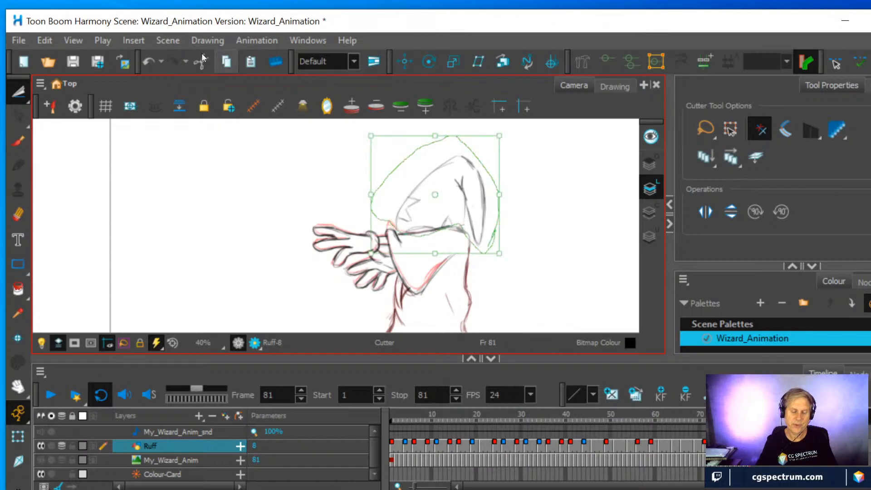
{"action": "left_click", "coordinate": [44, 40]}
{"action": "left_click", "coordinate": [65, 104]}
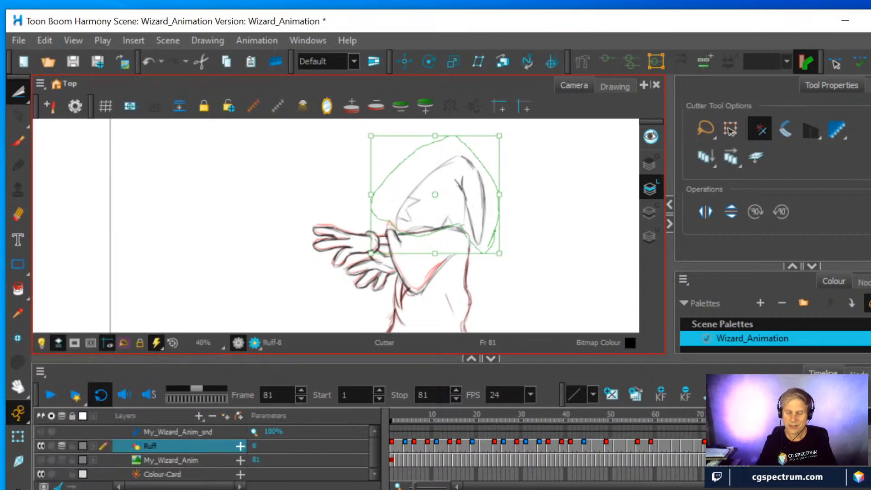
{"action": "left_click", "coordinate": [714, 446]}
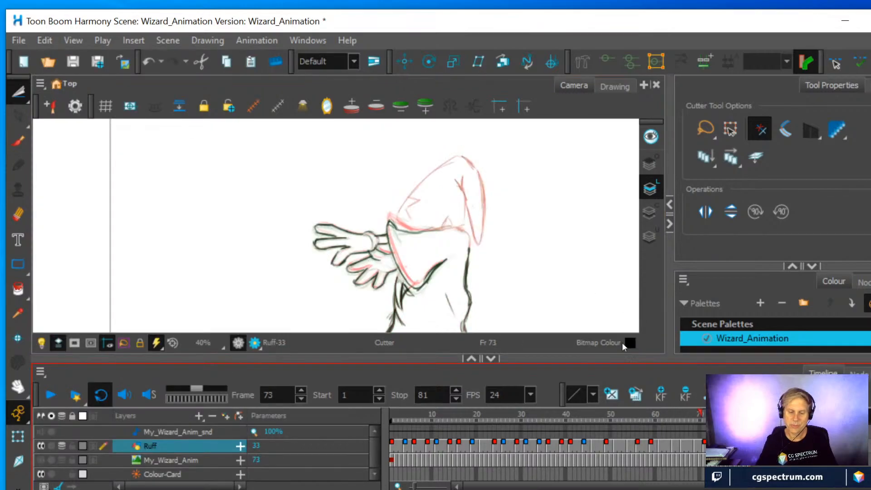
{"action": "left_click", "coordinate": [39, 42]}
{"action": "left_click", "coordinate": [62, 121]}
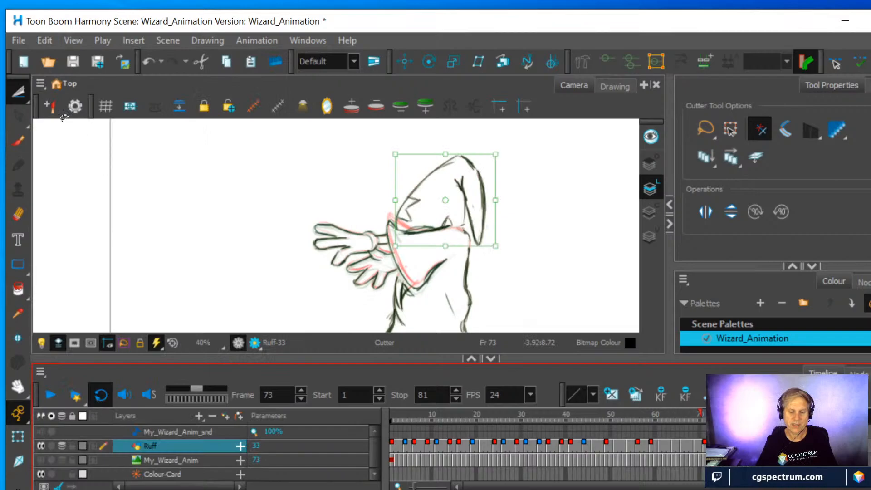
Erase the overlapping lines along the sleeve's upper edge on frame 73 and redraw that edge and the shoulder line cleanly
{"action": "scroll", "coordinate": [475, 232], "scroll_direction": "up", "scroll_amount": 3}
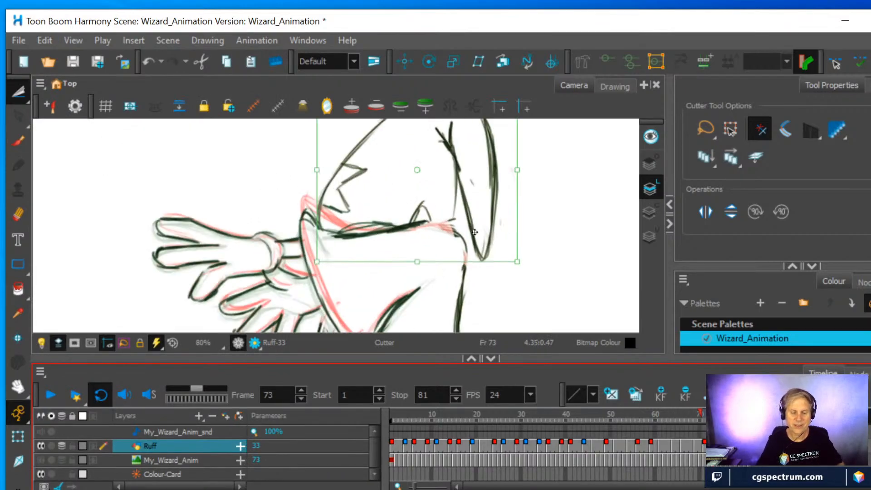
{"action": "left_click", "coordinate": [551, 257]}
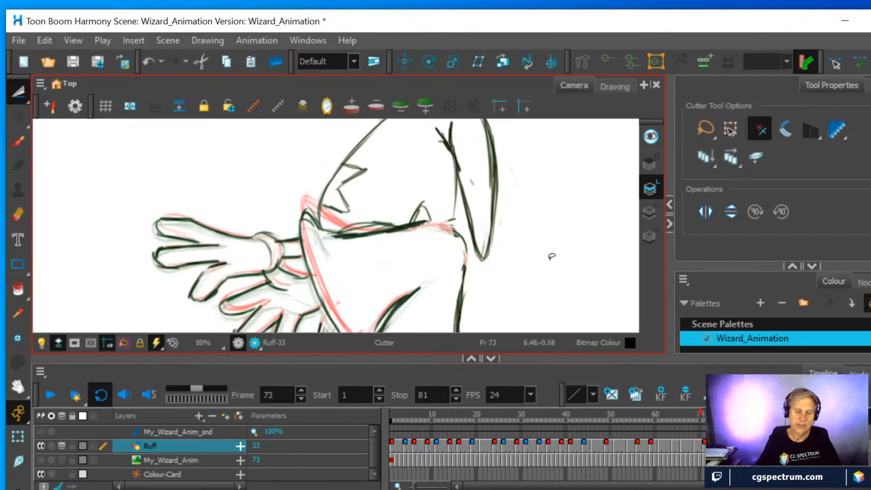
{"action": "left_click", "coordinate": [18, 215]}
{"action": "mouse_move", "coordinate": [327, 231]}
{"action": "left_mouse_down"}
{"action": "mouse_move", "coordinate": [313, 217]}
{"action": "mouse_move", "coordinate": [406, 224]}
{"action": "left_mouse_up"}
{"action": "left_click", "coordinate": [18, 141]}
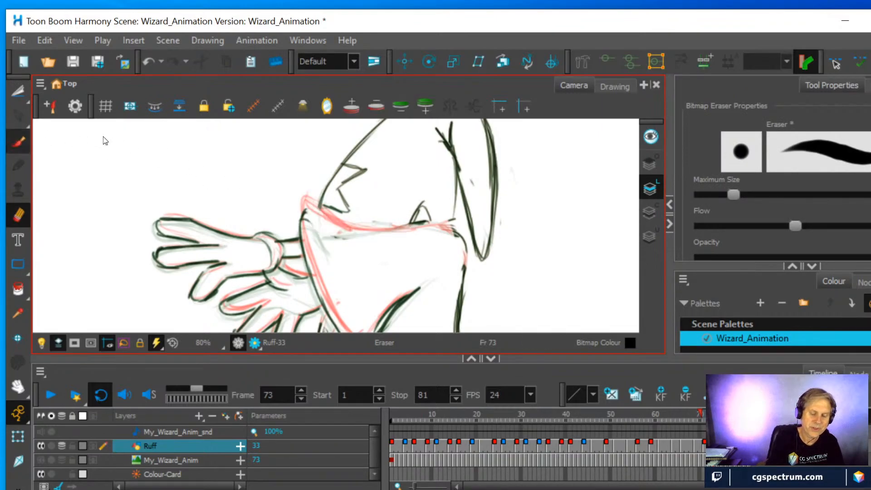
{"action": "mouse_move", "coordinate": [303, 210]}
{"action": "left_mouse_down"}
{"action": "mouse_move", "coordinate": [363, 231]}
{"action": "mouse_move", "coordinate": [335, 227]}
{"action": "mouse_move", "coordinate": [453, 229]}
{"action": "mouse_move", "coordinate": [466, 263]}
{"action": "left_mouse_up"}
{"action": "mouse_move", "coordinate": [456, 203]}
{"action": "left_mouse_down"}
{"action": "mouse_move", "coordinate": [453, 224]}
{"action": "mouse_move", "coordinate": [464, 183]}
{"action": "left_mouse_up"}
Erase the stray fold line inside the robe and the loose marks beside its rear hem on frame 73
{"action": "key", "text": "1"}
{"action": "key", "text": "space"}
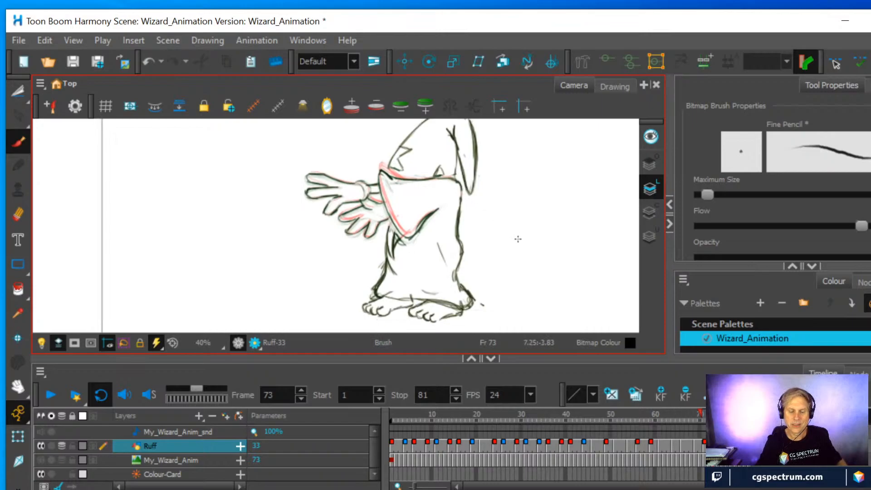
{"action": "key", "text": "alt+e"}
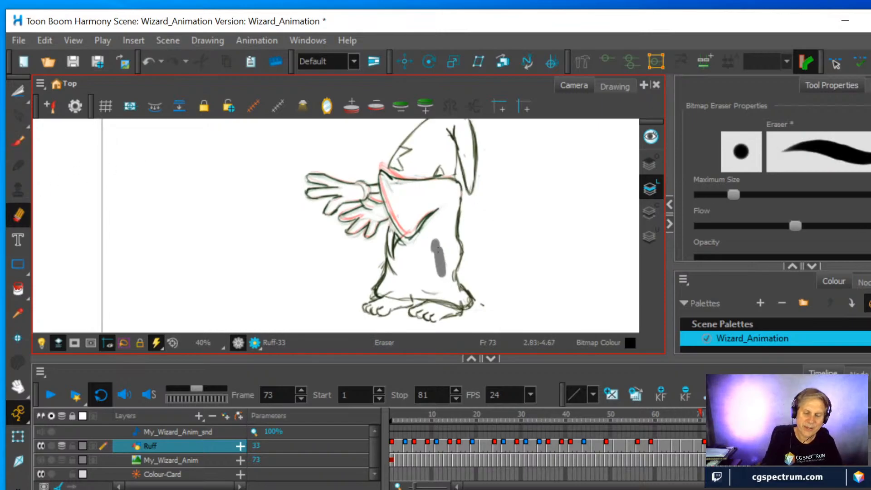
{"action": "left_click_drag", "start_coordinate": [483, 295], "coordinate": [480, 314]}
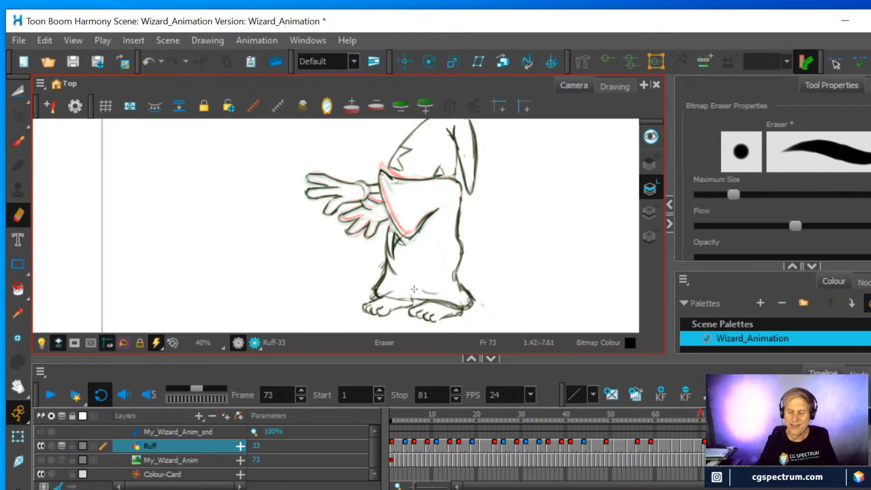
{"action": "left_click", "coordinate": [712, 449]}
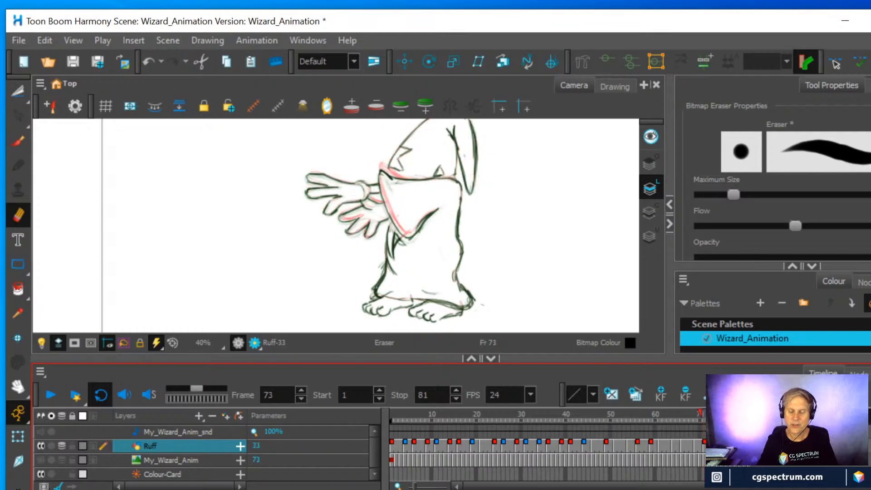
{"action": "key", "text": "period"}
{"action": "key", "text": "period"}
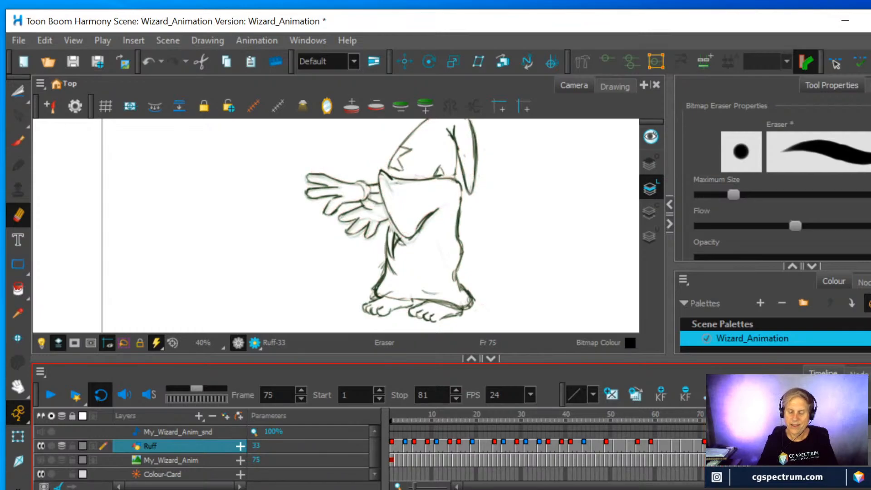
{"action": "right_click", "coordinate": [721, 446]}
{"action": "left_click", "coordinate": [763, 441]}
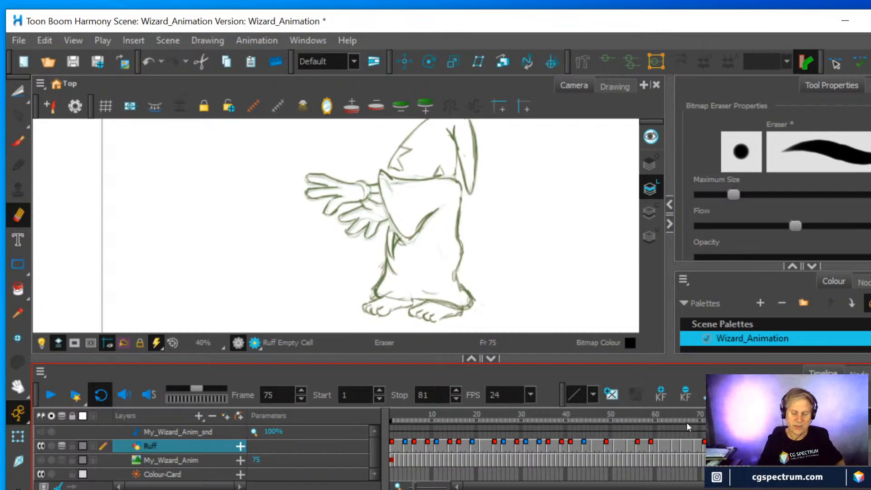
{"action": "key", "text": "ctrl+z"}
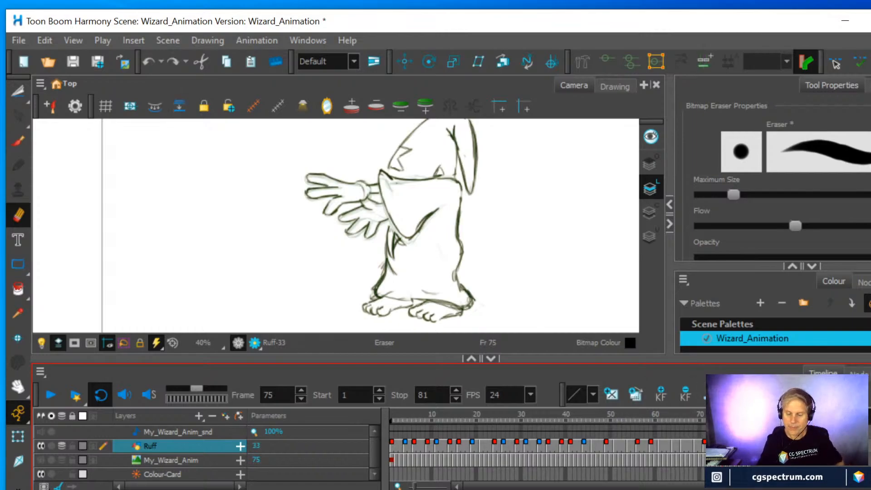
Create an empty Ruff drawing on frame 75 and draw the wizard's in-between sleeve outline with the Fine Pencil brush
{"action": "right_click", "coordinate": [722, 445]}
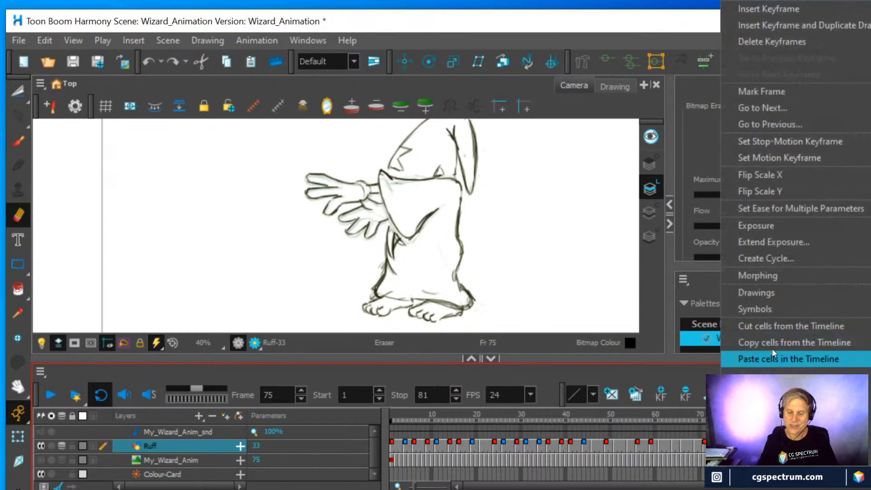
{"action": "mouse_move", "coordinate": [758, 295]}
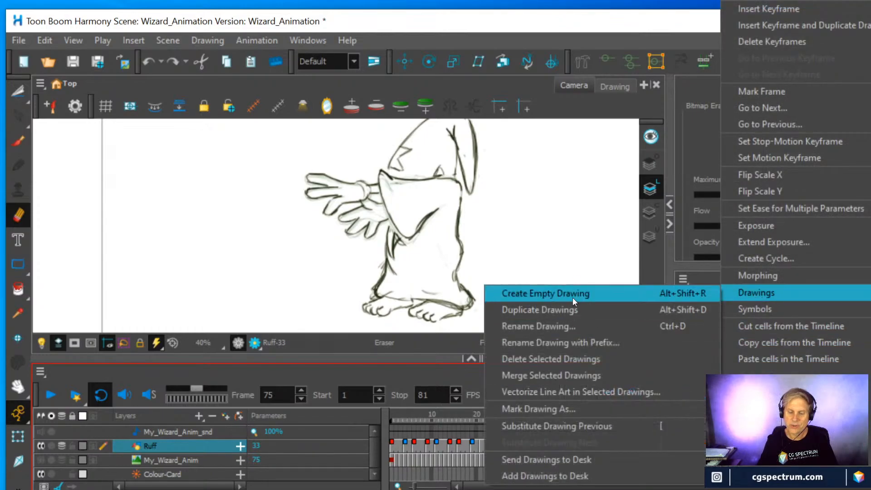
{"action": "left_click", "coordinate": [571, 295]}
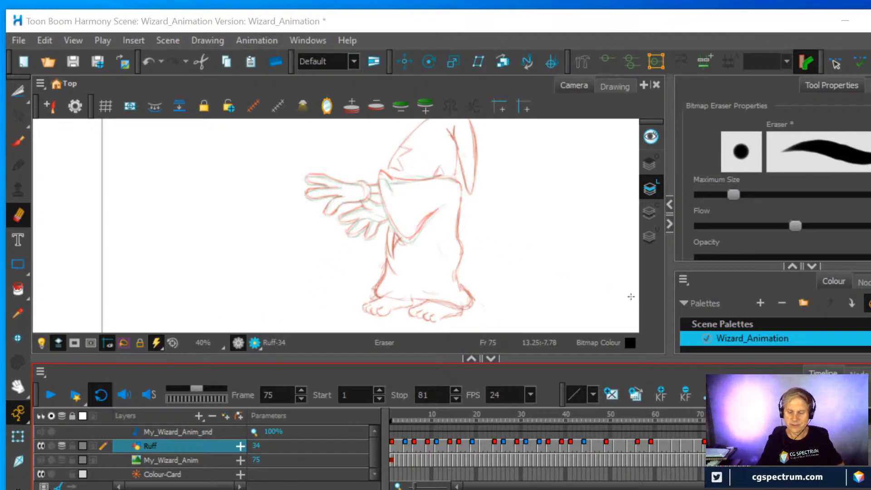
{"action": "scroll", "coordinate": [476, 230], "scroll_direction": "up", "scroll_amount": 2}
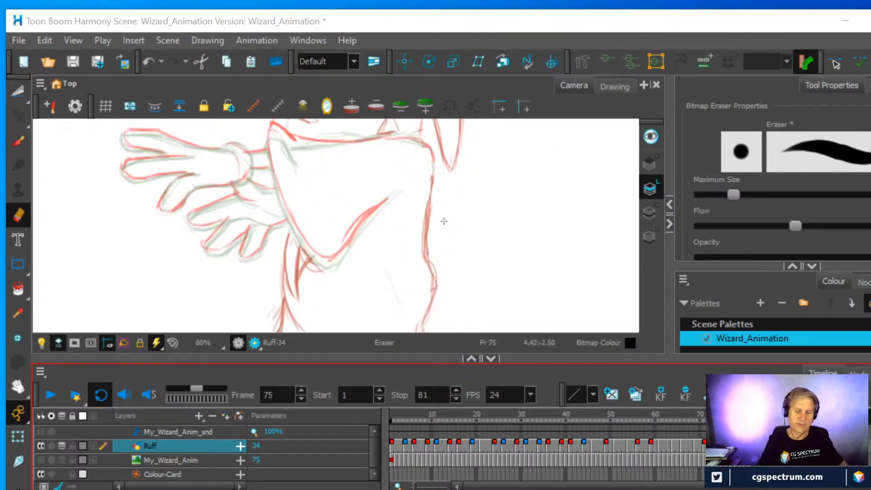
{"action": "key", "text": "alt+b"}
{"action": "mouse_move", "coordinate": [267, 139]}
{"action": "left_mouse_down"}
{"action": "mouse_move", "coordinate": [281, 207]}
{"action": "mouse_move", "coordinate": [317, 260]}
{"action": "left_mouse_up"}
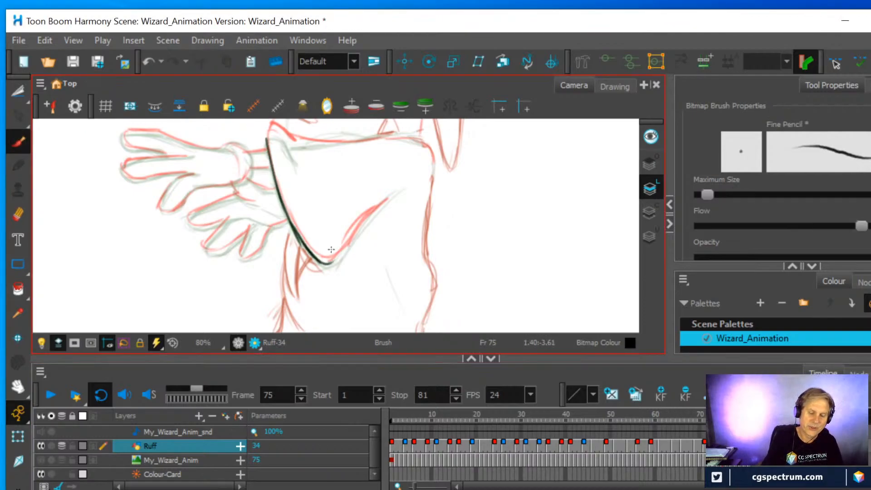
{"action": "mouse_move", "coordinate": [351, 233]}
{"action": "left_mouse_down"}
{"action": "mouse_move", "coordinate": [381, 204]}
{"action": "mouse_move", "coordinate": [416, 234]}
{"action": "left_mouse_up"}
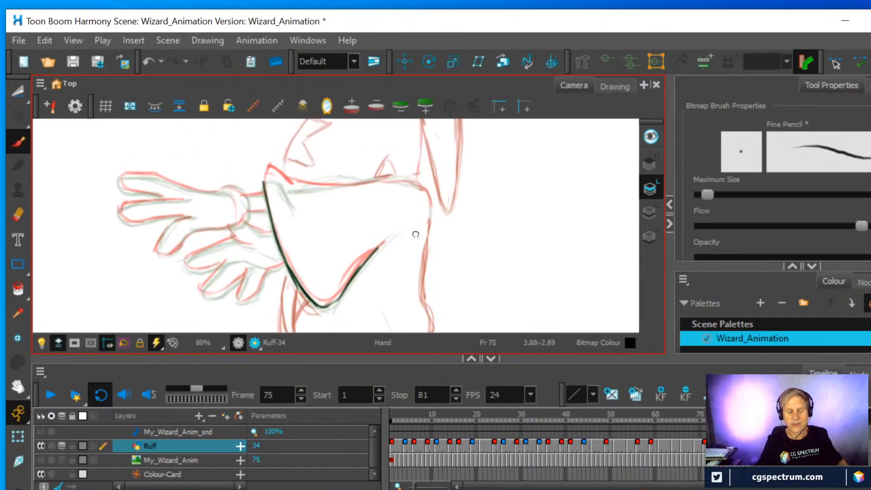
{"action": "mouse_move", "coordinate": [265, 183]}
{"action": "left_mouse_down"}
{"action": "mouse_move", "coordinate": [271, 171]}
{"action": "mouse_move", "coordinate": [418, 183]}
{"action": "mouse_move", "coordinate": [427, 195]}
{"action": "left_mouse_up"}
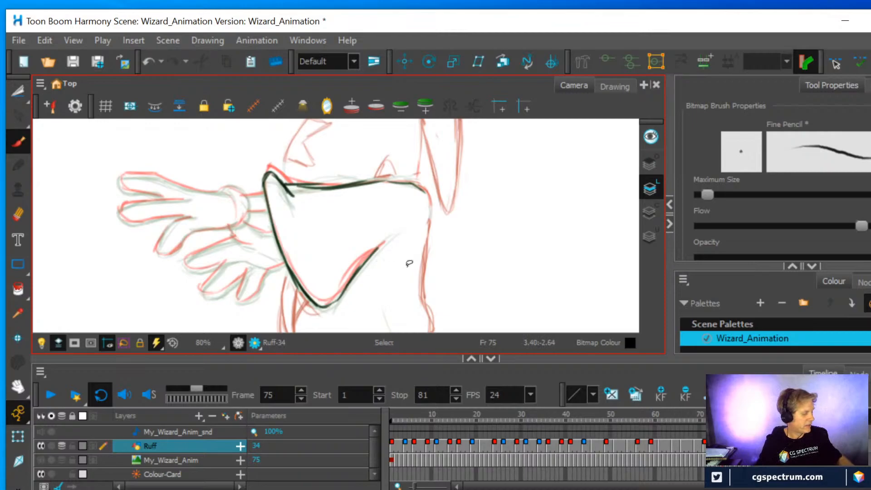
Draw both of the wizard's in-between hands, with fingers, cuff and wrist lines, below the sleeve opening on frame 75
{"action": "mouse_move", "coordinate": [414, 258]}
{"action": "left_mouse_down"}
{"action": "mouse_move", "coordinate": [400, 175]}
{"action": "mouse_move", "coordinate": [385, 181]}
{"action": "left_mouse_up"}
{"action": "left_click_drag", "start_coordinate": [355, 258], "coordinate": [388, 147]}
{"action": "mouse_move", "coordinate": [264, 309]}
{"action": "left_mouse_down"}
{"action": "mouse_move", "coordinate": [273, 275]}
{"action": "mouse_move", "coordinate": [301, 229]}
{"action": "left_mouse_up"}
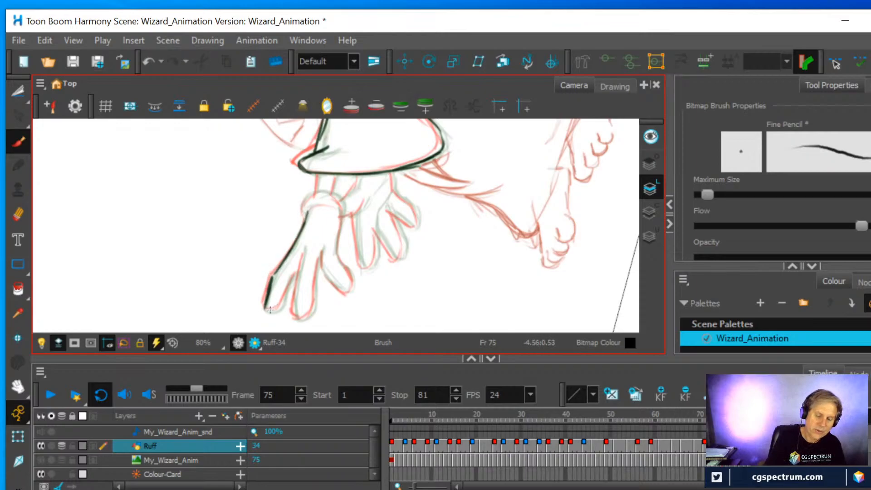
{"action": "left_click_drag", "start_coordinate": [280, 309], "coordinate": [301, 276]}
{"action": "left_click_drag", "start_coordinate": [294, 316], "coordinate": [300, 265]}
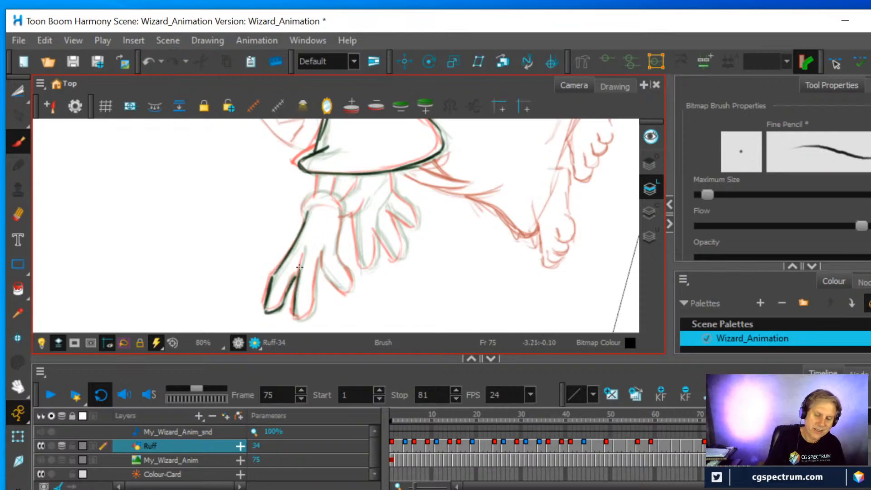
{"action": "mouse_move", "coordinate": [314, 312]}
{"action": "left_mouse_down"}
{"action": "mouse_move", "coordinate": [314, 251]}
{"action": "mouse_move", "coordinate": [323, 245]}
{"action": "mouse_move", "coordinate": [321, 264]}
{"action": "mouse_move", "coordinate": [321, 255]}
{"action": "mouse_move", "coordinate": [340, 291]}
{"action": "mouse_move", "coordinate": [350, 281]}
{"action": "mouse_move", "coordinate": [327, 191]}
{"action": "mouse_move", "coordinate": [338, 200]}
{"action": "mouse_move", "coordinate": [320, 207]}
{"action": "mouse_move", "coordinate": [356, 230]}
{"action": "mouse_move", "coordinate": [355, 218]}
{"action": "mouse_move", "coordinate": [365, 266]}
{"action": "mouse_move", "coordinate": [385, 244]}
{"action": "mouse_move", "coordinate": [399, 257]}
{"action": "mouse_move", "coordinate": [392, 211]}
{"action": "mouse_move", "coordinate": [413, 224]}
{"action": "mouse_move", "coordinate": [394, 186]}
{"action": "left_mouse_up"}
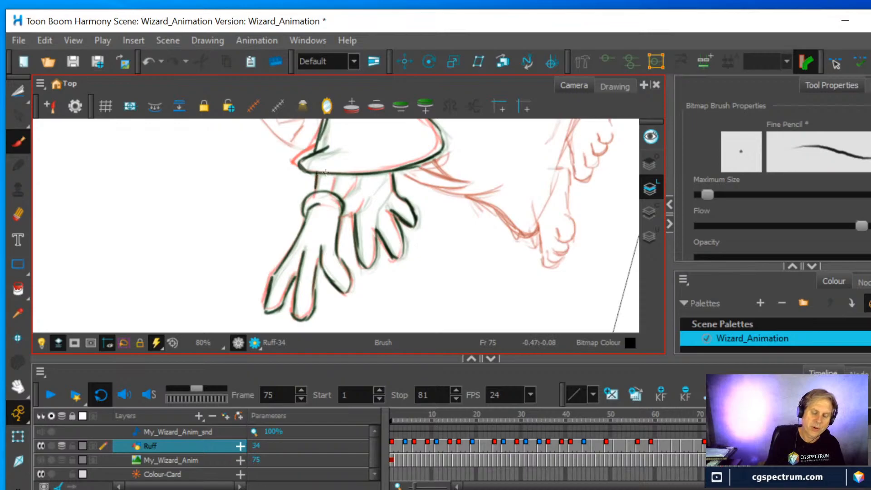
{"action": "mouse_move", "coordinate": [341, 196]}
{"action": "left_mouse_down"}
{"action": "mouse_move", "coordinate": [361, 177]}
{"action": "mouse_move", "coordinate": [355, 186]}
{"action": "left_mouse_up"}
{"action": "mouse_move", "coordinate": [343, 219]}
{"action": "left_mouse_down"}
{"action": "mouse_move", "coordinate": [393, 160]}
{"action": "mouse_move", "coordinate": [391, 248]}
{"action": "left_mouse_up"}
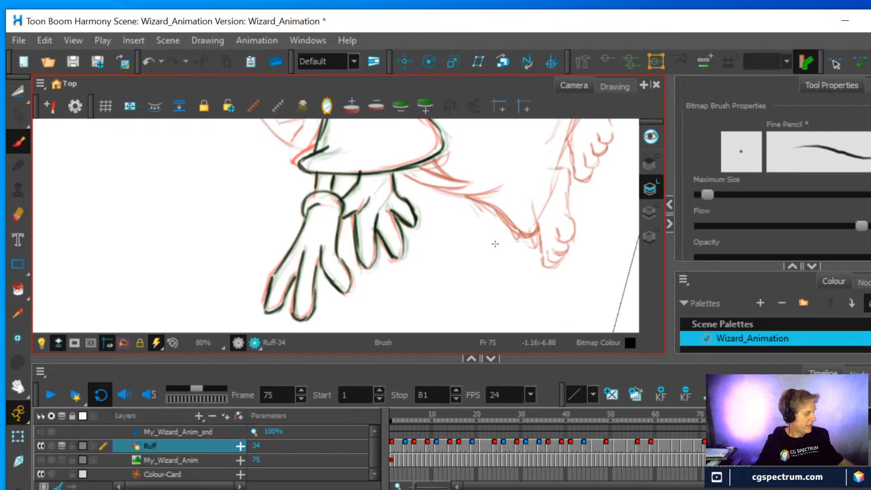
Copy the wizard's lower robe and feet from the frame 81 drawing with the Cutter and paste them into the frame 75 drawing
{"action": "key", "text": "shift+x"}
{"action": "key", "text": "1"}
{"action": "left_click_drag", "start_coordinate": [549, 239], "coordinate": [471, 201]}
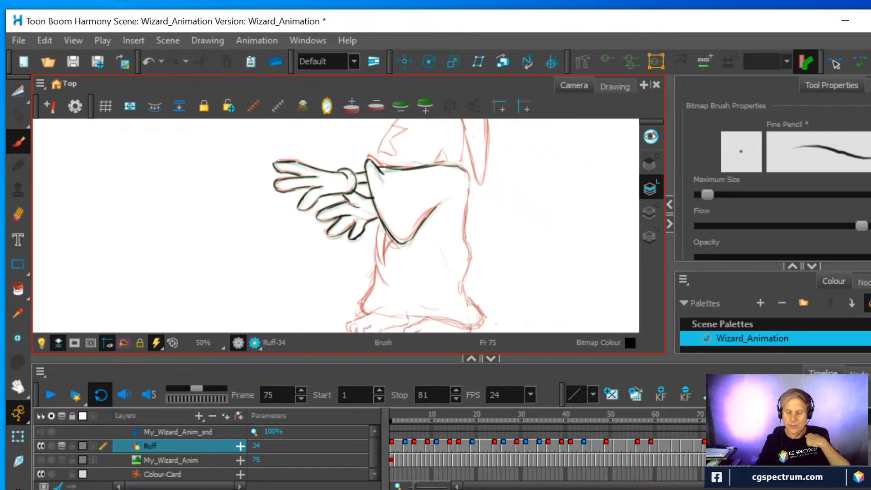
{"action": "left_click", "coordinate": [745, 445]}
{"action": "scroll", "coordinate": [484, 241], "scroll_direction": "down", "scroll_amount": 1}
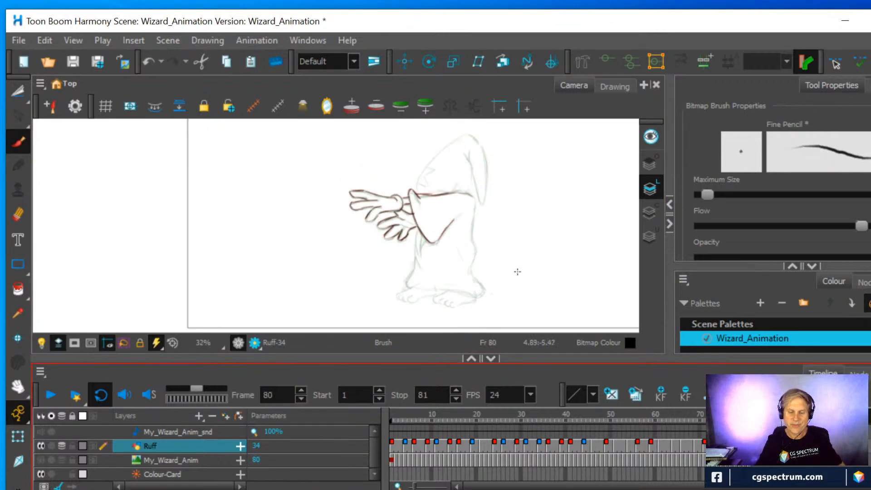
{"action": "key", "text": "period"}
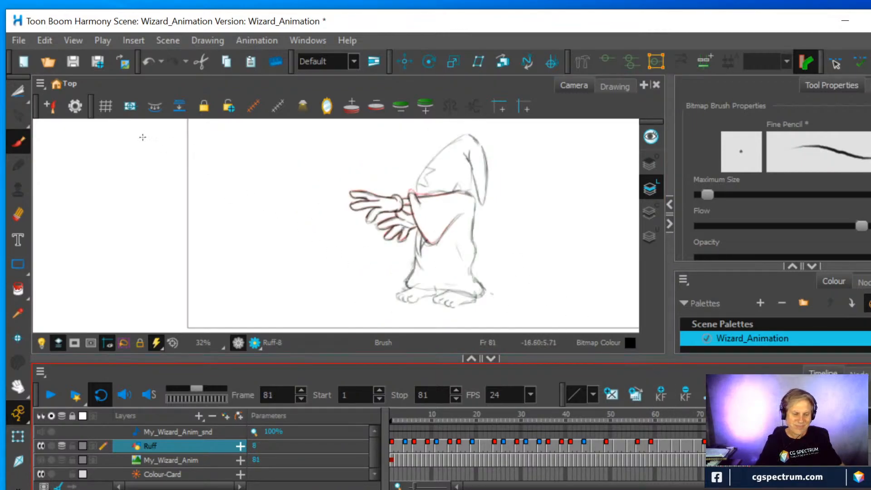
{"action": "left_click", "coordinate": [16, 95]}
{"action": "mouse_move", "coordinate": [466, 310]}
{"action": "left_mouse_down"}
{"action": "mouse_move", "coordinate": [378, 320]}
{"action": "mouse_move", "coordinate": [372, 291]}
{"action": "mouse_move", "coordinate": [402, 252]}
{"action": "left_mouse_up"}
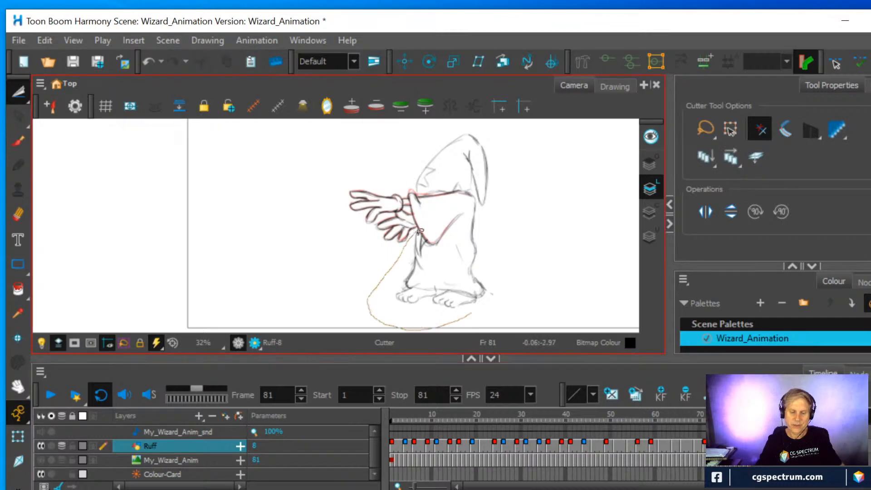
{"action": "mouse_move", "coordinate": [462, 204]}
{"action": "left_mouse_down"}
{"action": "mouse_move", "coordinate": [492, 215]}
{"action": "mouse_move", "coordinate": [511, 254]}
{"action": "mouse_move", "coordinate": [482, 310]}
{"action": "mouse_move", "coordinate": [451, 317]}
{"action": "left_mouse_up"}
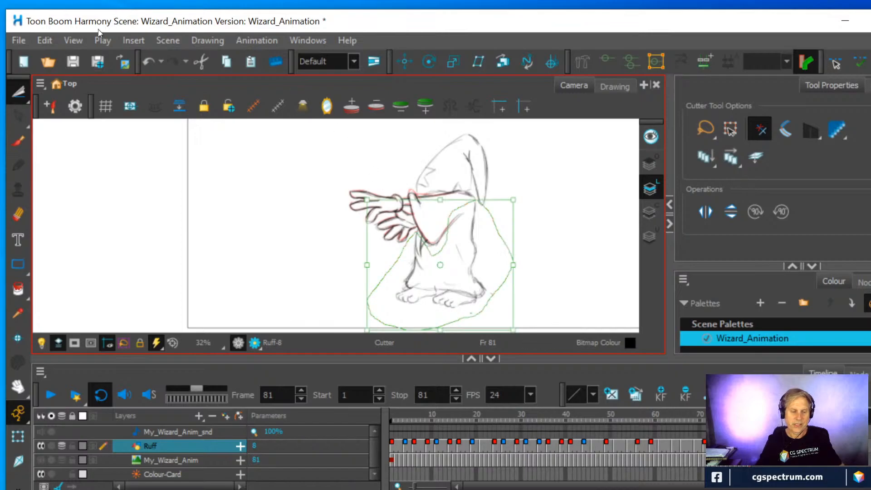
{"action": "left_click", "coordinate": [44, 40]}
{"action": "left_click", "coordinate": [69, 105]}
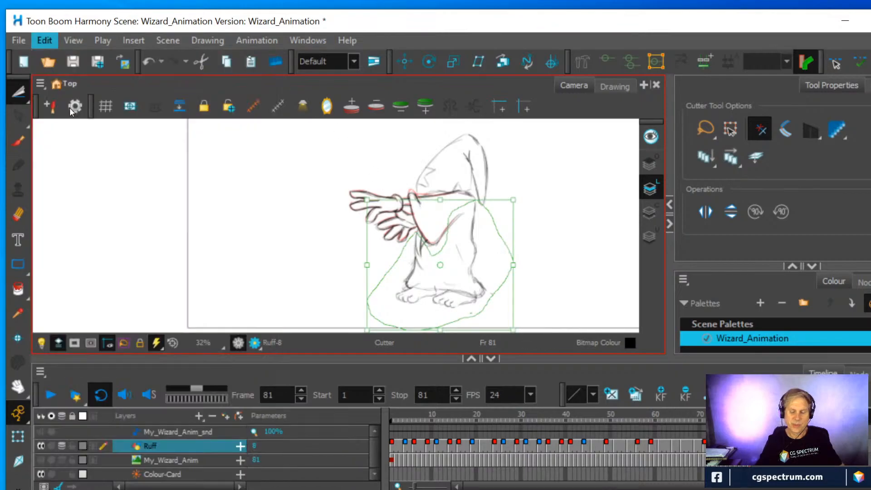
{"action": "left_click", "coordinate": [723, 446]}
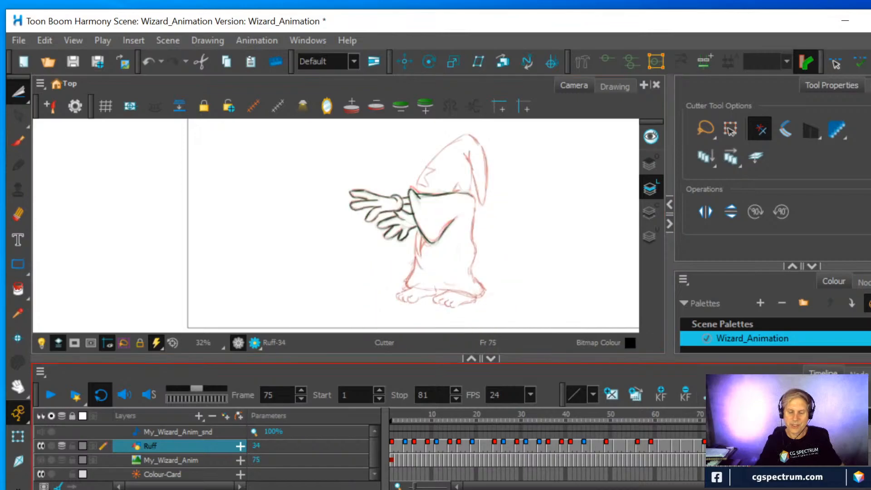
{"action": "left_click", "coordinate": [44, 40]}
{"action": "left_click", "coordinate": [76, 125]}
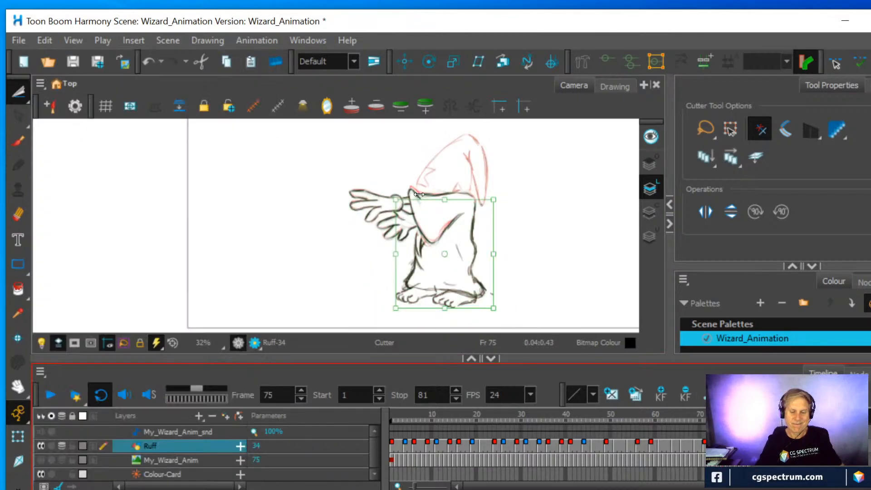
Copy the wizard's hat and head area from the frame 81 drawing and paste it into the frame 75 drawing
{"action": "left_click", "coordinate": [750, 446]}
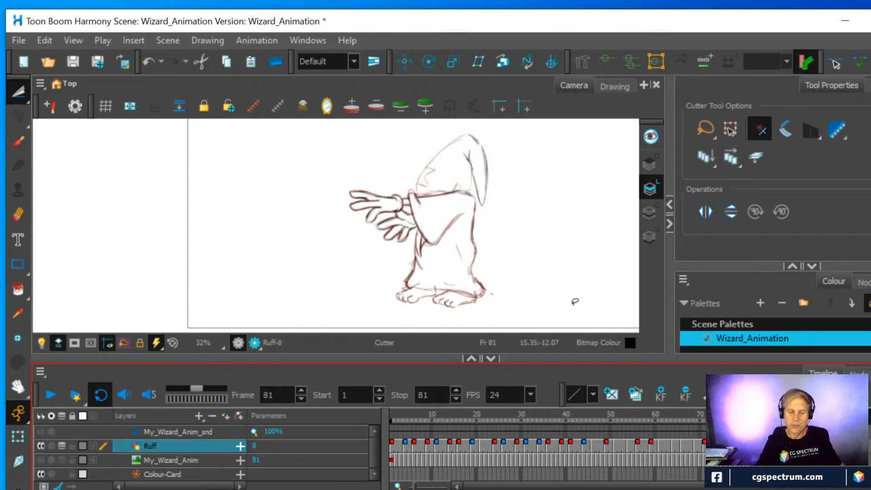
{"action": "mouse_move", "coordinate": [409, 175]}
{"action": "left_mouse_down"}
{"action": "mouse_move", "coordinate": [452, 131]}
{"action": "mouse_move", "coordinate": [477, 127]}
{"action": "mouse_move", "coordinate": [501, 158]}
{"action": "mouse_move", "coordinate": [488, 214]}
{"action": "mouse_move", "coordinate": [468, 191]}
{"action": "mouse_move", "coordinate": [415, 195]}
{"action": "mouse_move", "coordinate": [410, 159]}
{"action": "left_mouse_up"}
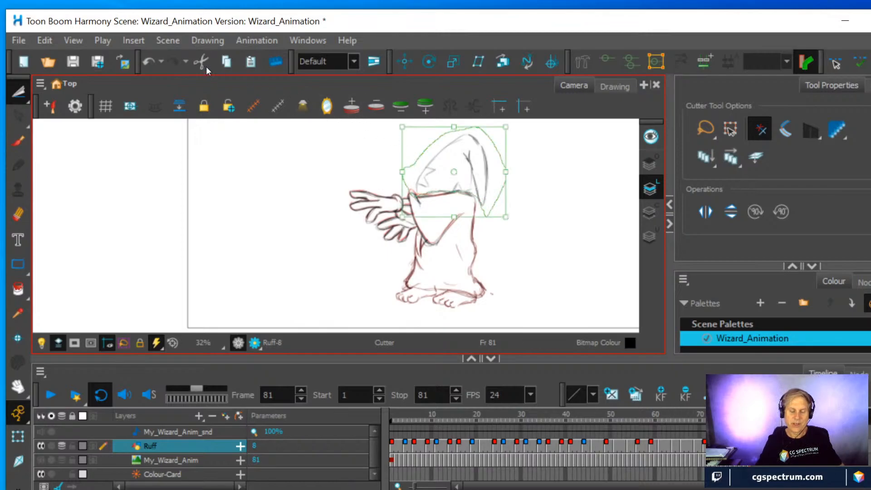
{"action": "left_click", "coordinate": [44, 41]}
{"action": "left_click", "coordinate": [69, 105]}
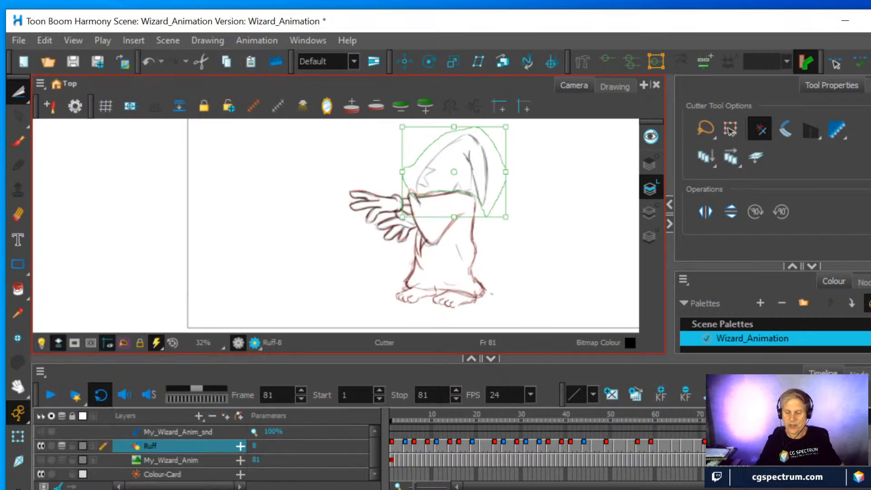
{"action": "left_click", "coordinate": [723, 446]}
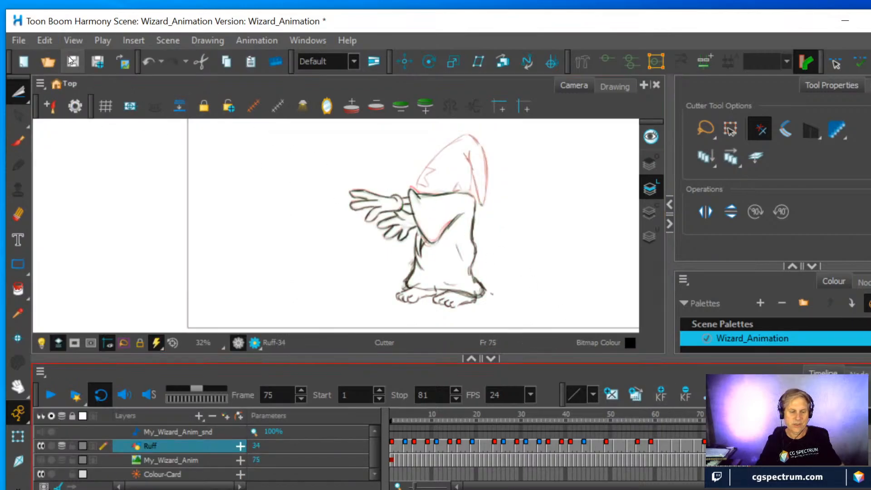
{"action": "left_click", "coordinate": [45, 40]}
{"action": "left_click", "coordinate": [71, 124]}
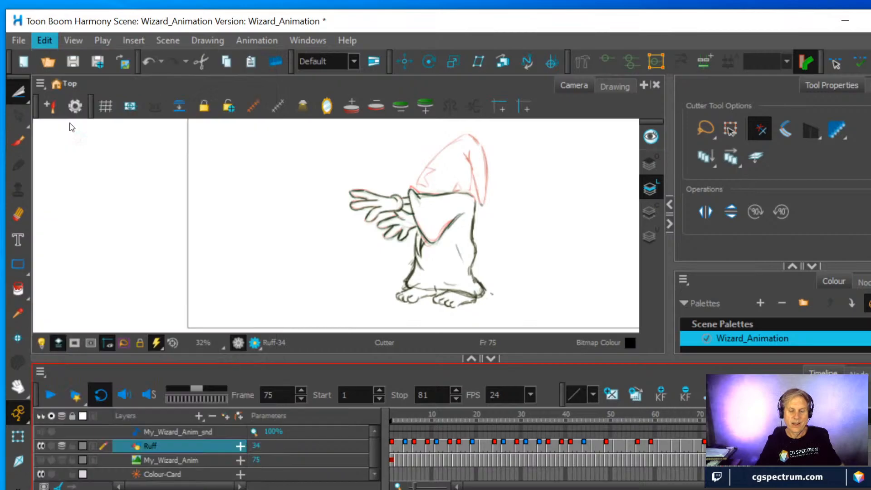
Turn off the onion skin so that only the current wizard drawing is displayed
{"action": "scroll", "coordinate": [545, 197], "scroll_direction": "up", "scroll_amount": 2}
{"action": "scroll", "coordinate": [545, 197], "scroll_direction": "down", "scroll_amount": 3}
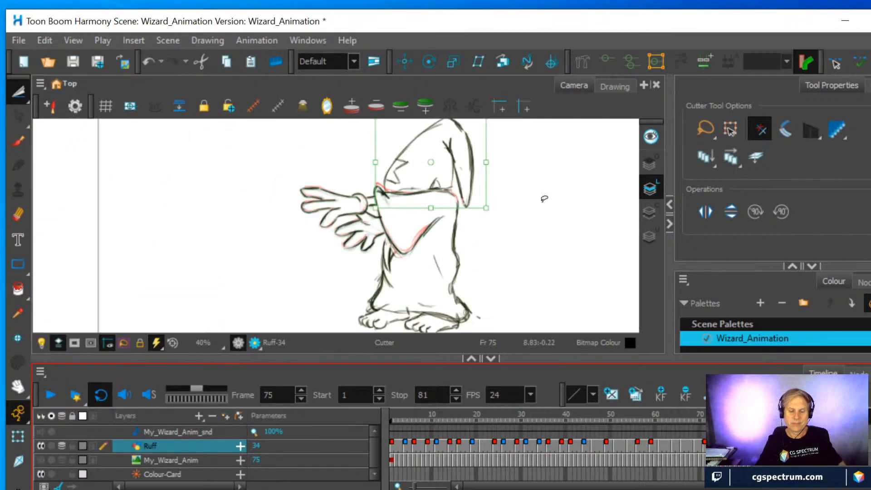
{"action": "scroll", "coordinate": [494, 235], "scroll_direction": "down", "scroll_amount": 1}
{"action": "key", "text": "space"}
{"action": "left_click_drag", "start_coordinate": [492, 243], "coordinate": [503, 227]}
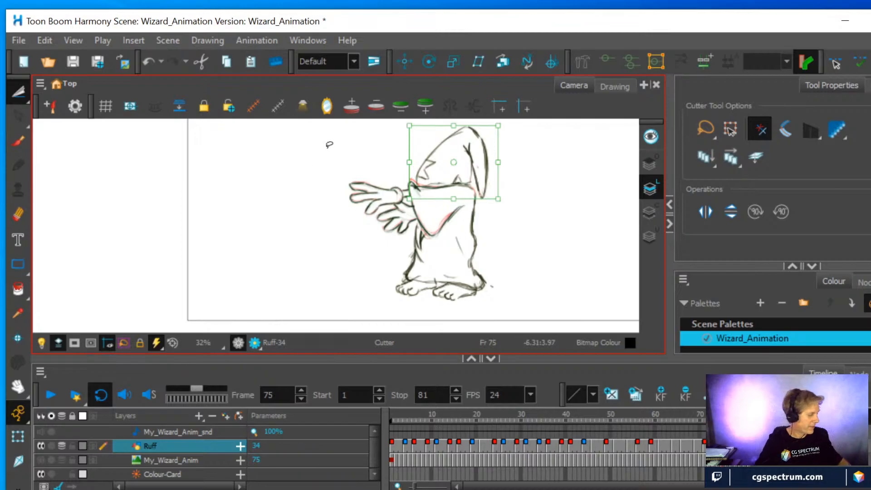
{"action": "key", "text": "alt+o"}
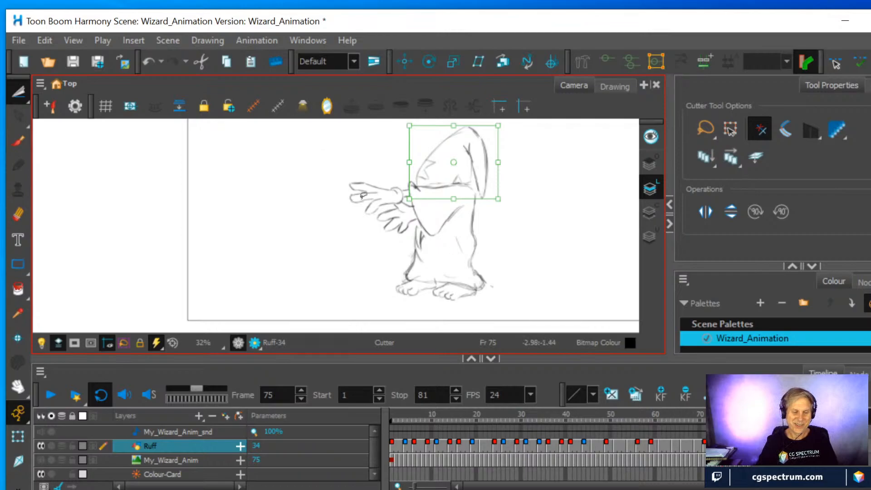
Play back the rough wizard animation in a loop to check the motion, and stop it
{"action": "left_click", "coordinate": [51, 398]}
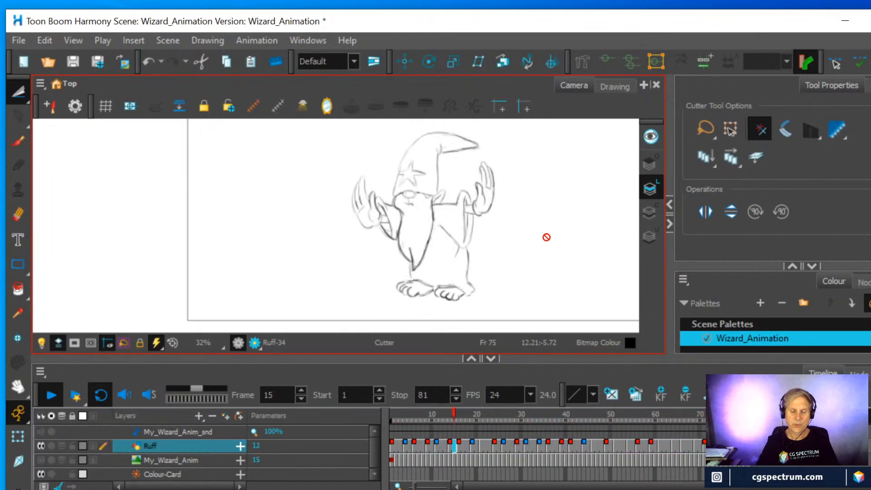
{"action": "left_click", "coordinate": [52, 395]}
{"action": "left_click_drag", "start_coordinate": [494, 174], "coordinate": [429, 201]}
{"action": "left_click", "coordinate": [50, 396]}
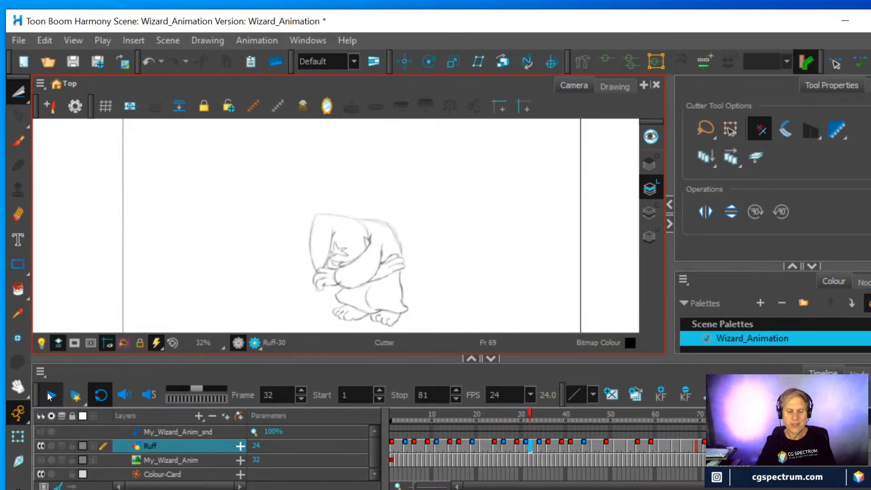
{"action": "left_click", "coordinate": [50, 396]}
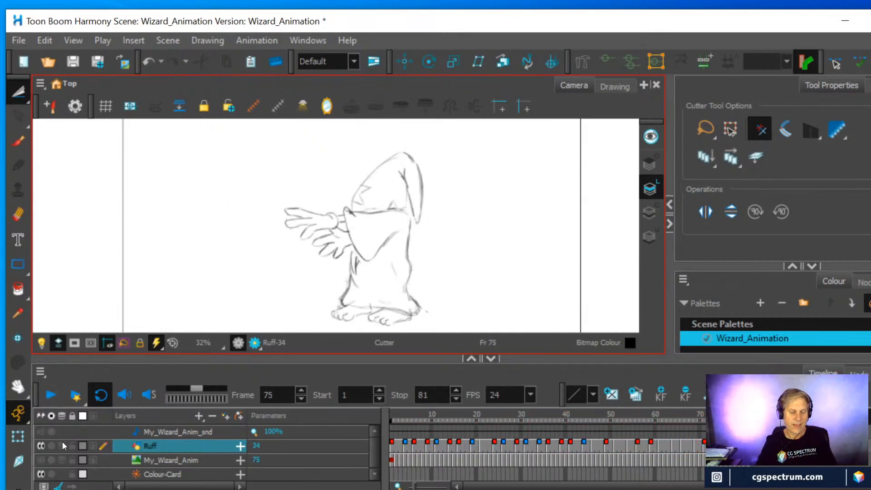
Hide the Ruff layer, show the My_Wizard_Anim reference layer, play it back and scrub to frame 66 to study its motion
{"action": "left_click", "coordinate": [40, 446]}
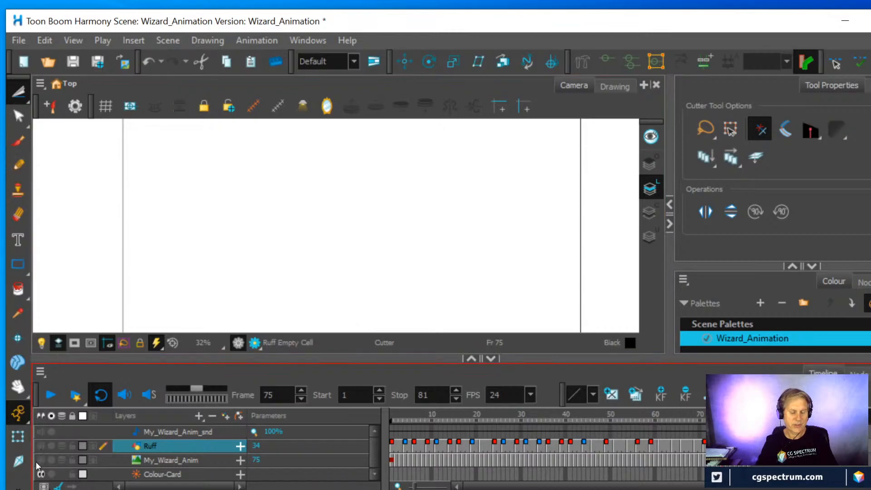
{"action": "left_click", "coordinate": [41, 459]}
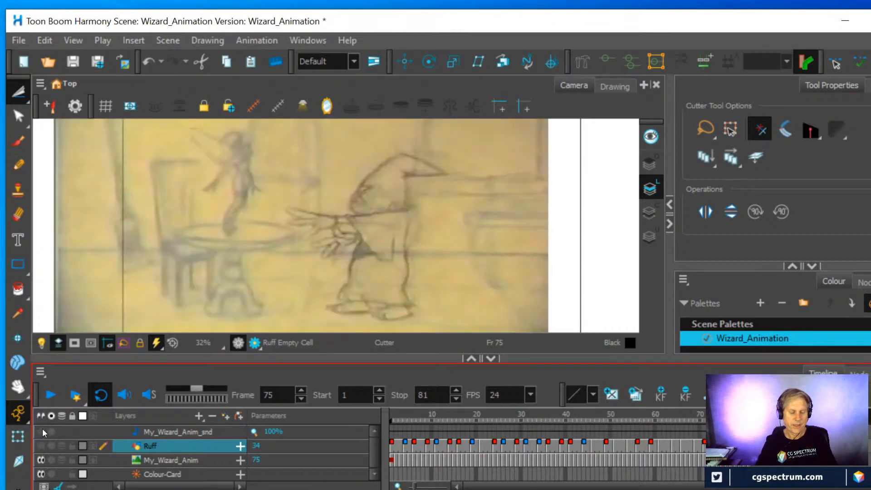
{"action": "left_click", "coordinate": [51, 397]}
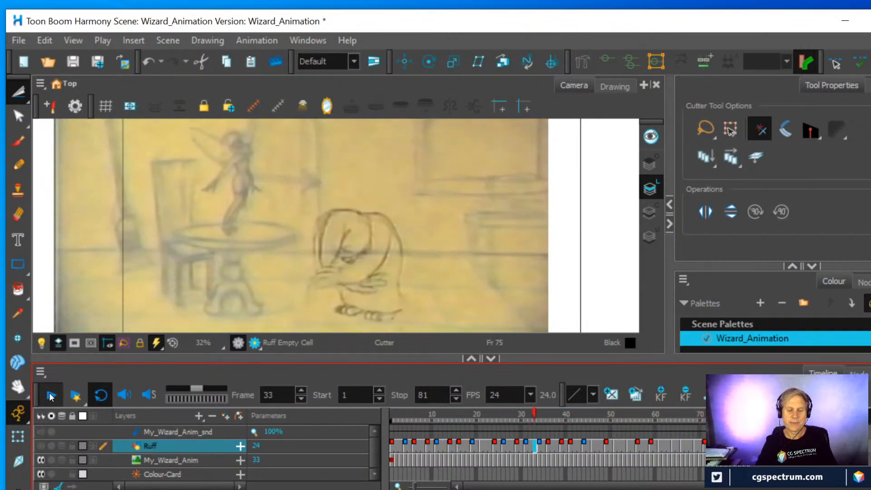
{"action": "left_click", "coordinate": [50, 397]}
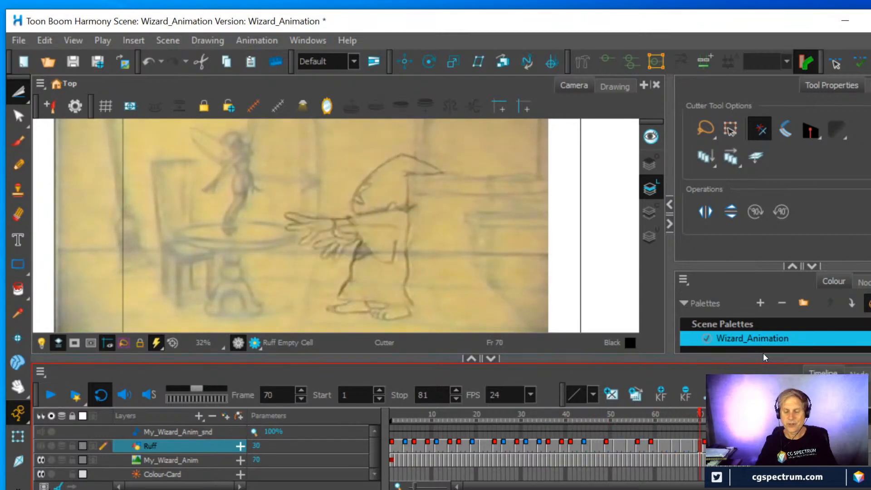
{"action": "mouse_move", "coordinate": [700, 414]}
{"action": "left_mouse_down"}
{"action": "mouse_move", "coordinate": [620, 407]}
{"action": "mouse_move", "coordinate": [713, 407]}
{"action": "mouse_move", "coordinate": [636, 397]}
{"action": "mouse_move", "coordinate": [699, 403]}
{"action": "mouse_move", "coordinate": [683, 410]}
{"action": "left_mouse_up"}
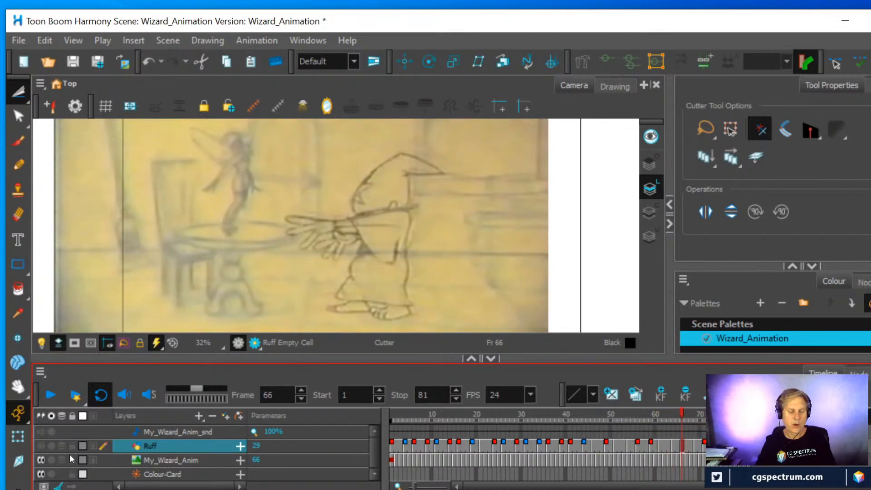
Hide the My_Wizard_Anim reference layer, show the Ruff layer again and go to frame 77
{"action": "left_click", "coordinate": [42, 460]}
{"action": "left_click", "coordinate": [41, 445]}
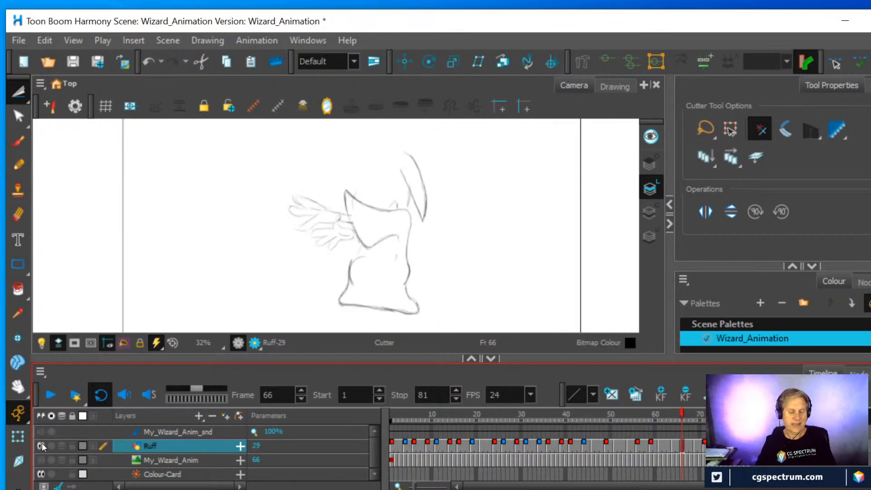
{"action": "mouse_move", "coordinate": [684, 416]}
{"action": "left_mouse_down"}
{"action": "mouse_move", "coordinate": [636, 413]}
{"action": "mouse_move", "coordinate": [750, 410]}
{"action": "mouse_move", "coordinate": [636, 413]}
{"action": "mouse_move", "coordinate": [749, 412]}
{"action": "mouse_move", "coordinate": [642, 419]}
{"action": "mouse_move", "coordinate": [732, 412]}
{"action": "left_mouse_up"}
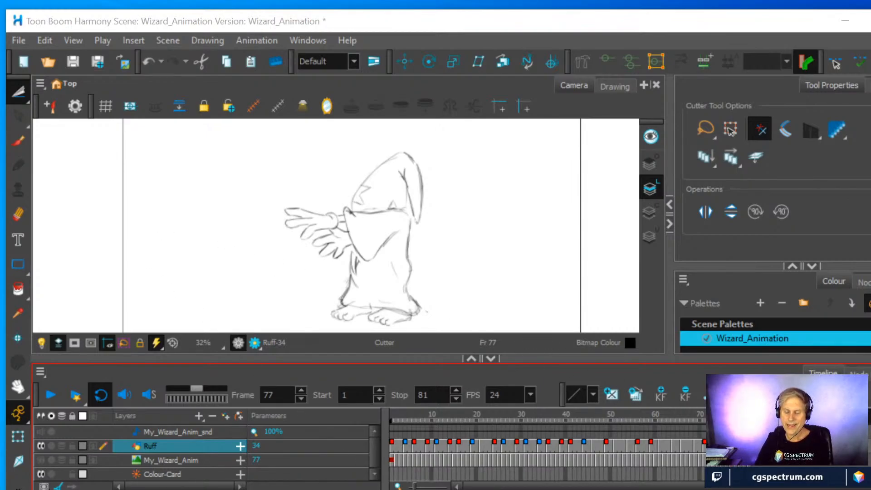
Create empty drawings on the Ruff layer at frames 77 and 79
{"action": "right_click", "coordinate": [722, 446]}
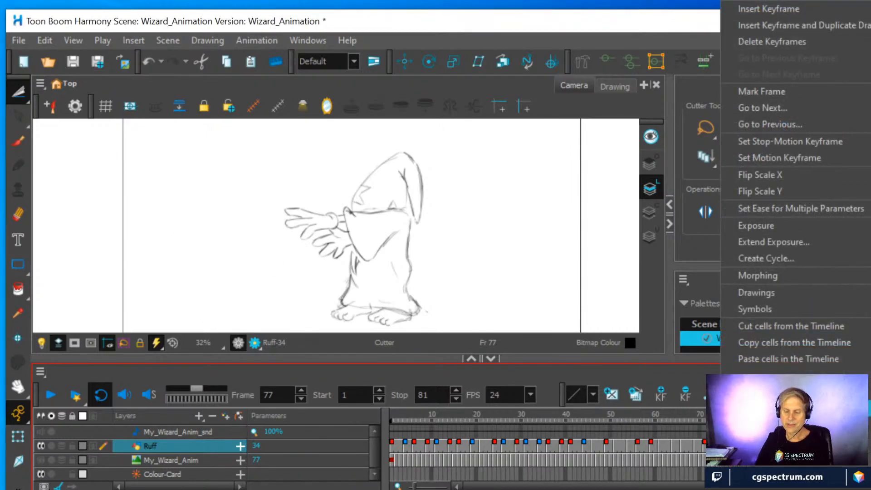
{"action": "mouse_move", "coordinate": [757, 291]}
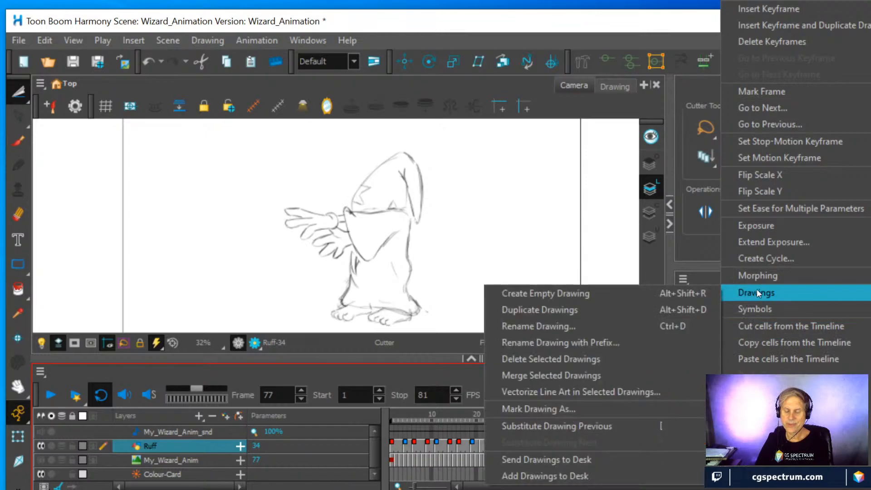
{"action": "left_click", "coordinate": [584, 291]}
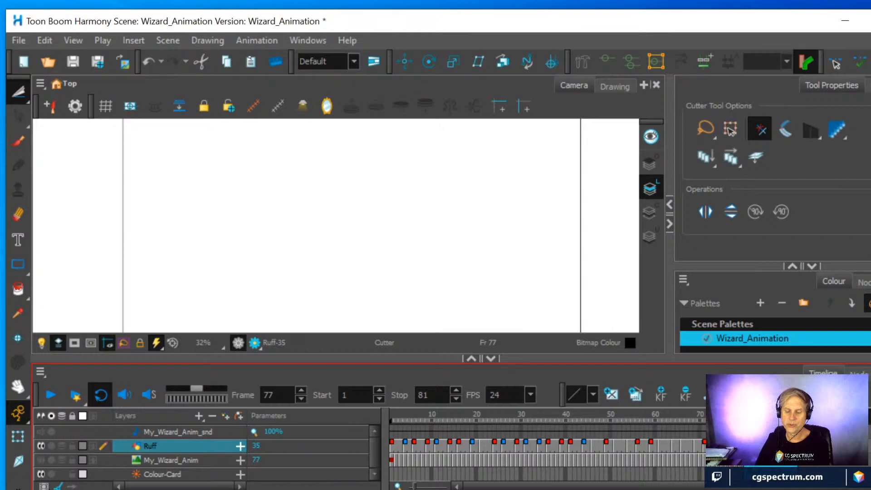
{"action": "key", "text": "period"}
{"action": "key", "text": "period"}
{"action": "right_click", "coordinate": [742, 446]}
{"action": "mouse_move", "coordinate": [773, 298]}
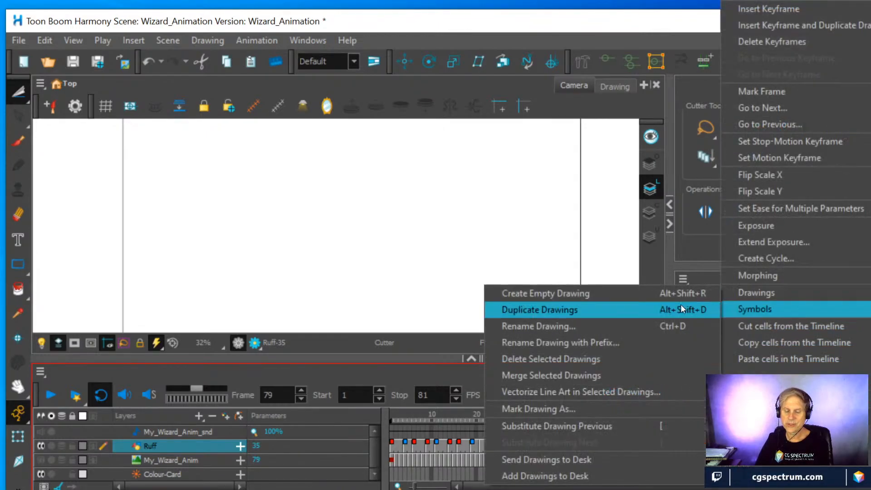
{"action": "left_click", "coordinate": [579, 294]}
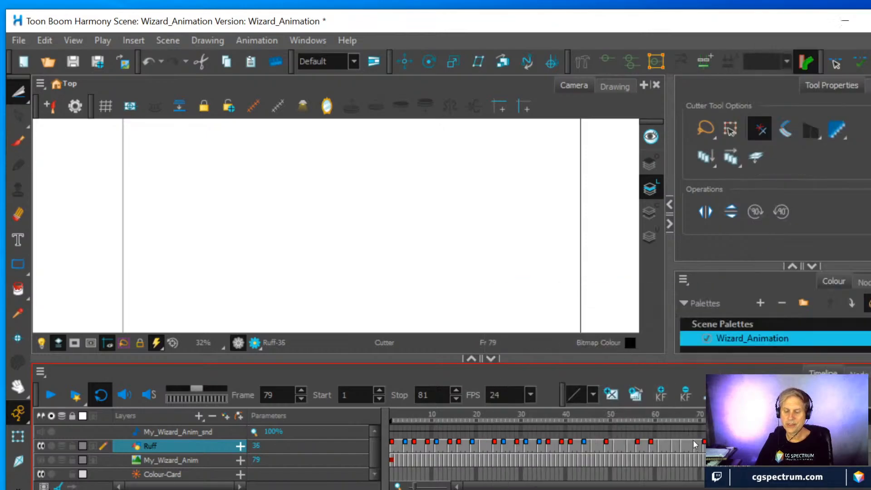
Cut around the wizard's hat, robe and feet without the arms in the frame 81 drawing and copy the selection
{"action": "left_click", "coordinate": [714, 446]}
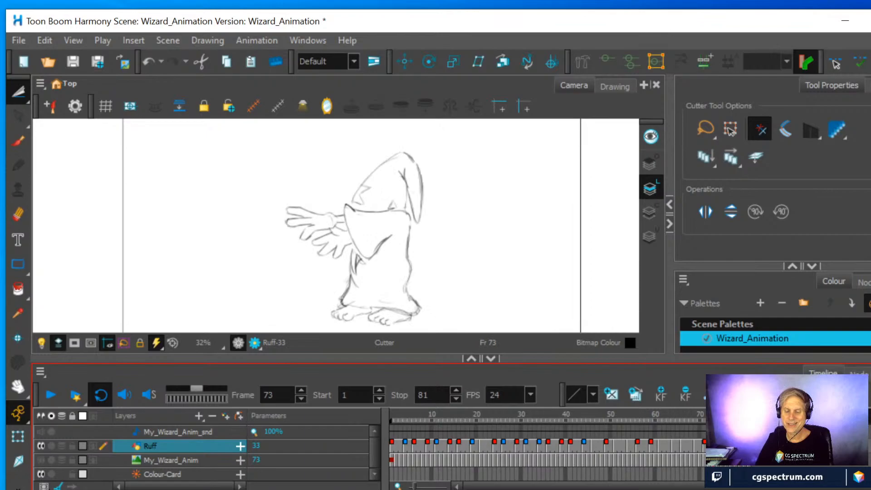
{"action": "left_click", "coordinate": [749, 446]}
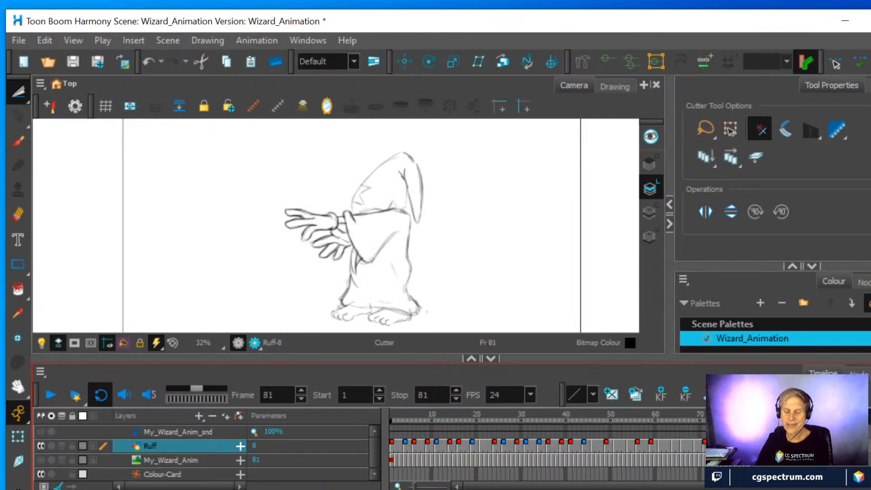
{"action": "left_click", "coordinate": [714, 446]}
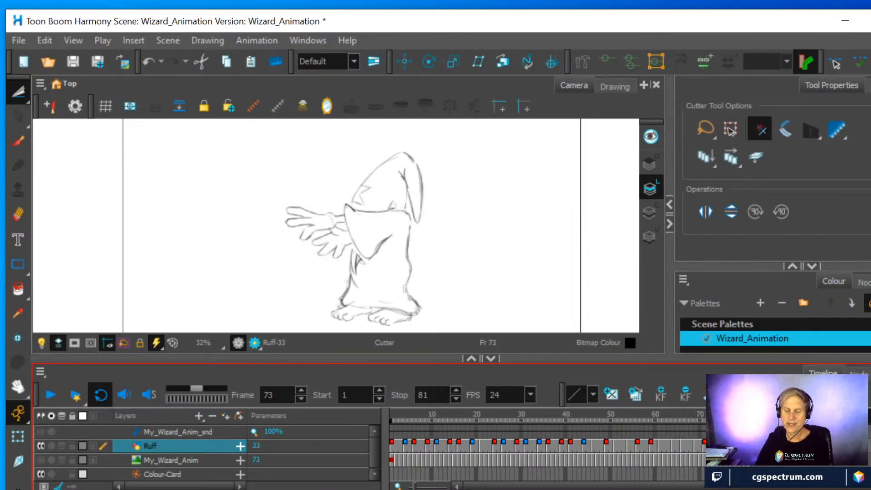
{"action": "left_click", "coordinate": [749, 446]}
{"action": "key", "text": "f"}
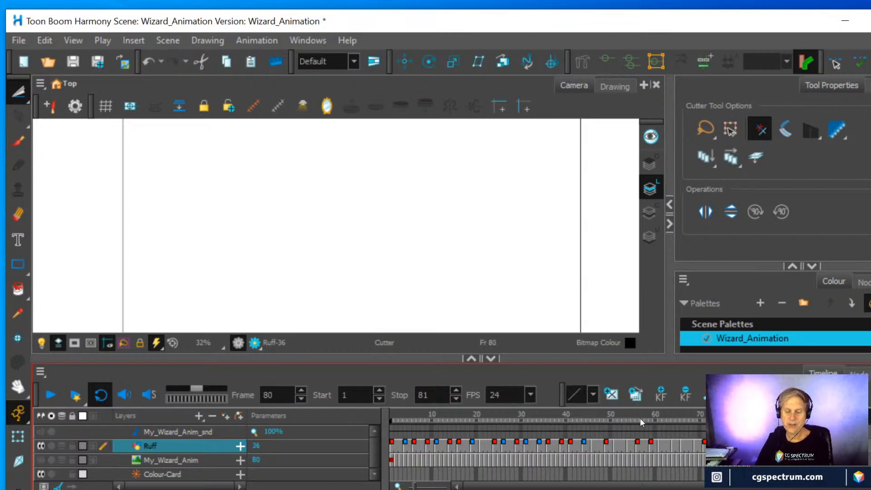
{"action": "key", "text": "."}
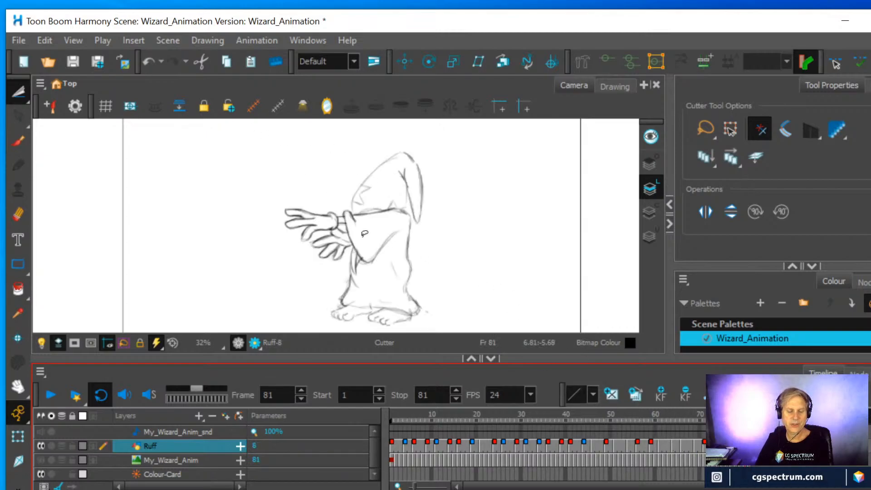
{"action": "left_click", "coordinate": [18, 94]}
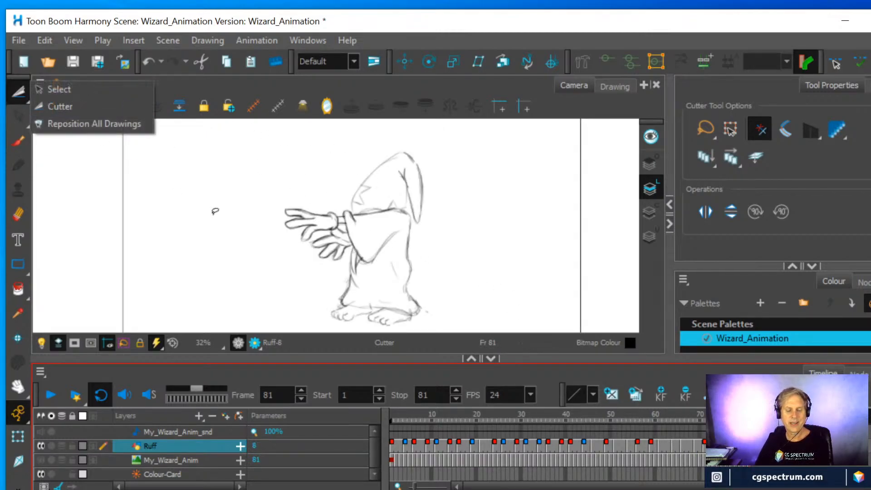
{"action": "left_click", "coordinate": [443, 319]}
{"action": "mouse_move", "coordinate": [445, 323]}
{"action": "left_mouse_down"}
{"action": "mouse_move", "coordinate": [413, 335]}
{"action": "mouse_move", "coordinate": [358, 340]}
{"action": "mouse_move", "coordinate": [307, 318]}
{"action": "mouse_move", "coordinate": [346, 245]}
{"action": "mouse_move", "coordinate": [359, 262]}
{"action": "mouse_move", "coordinate": [379, 263]}
{"action": "mouse_move", "coordinate": [342, 188]}
{"action": "mouse_move", "coordinate": [354, 164]}
{"action": "mouse_move", "coordinate": [387, 140]}
{"action": "mouse_move", "coordinate": [442, 149]}
{"action": "mouse_move", "coordinate": [466, 190]}
{"action": "mouse_move", "coordinate": [432, 267]}
{"action": "mouse_move", "coordinate": [444, 326]}
{"action": "left_mouse_up"}
{"action": "left_click", "coordinate": [43, 41]}
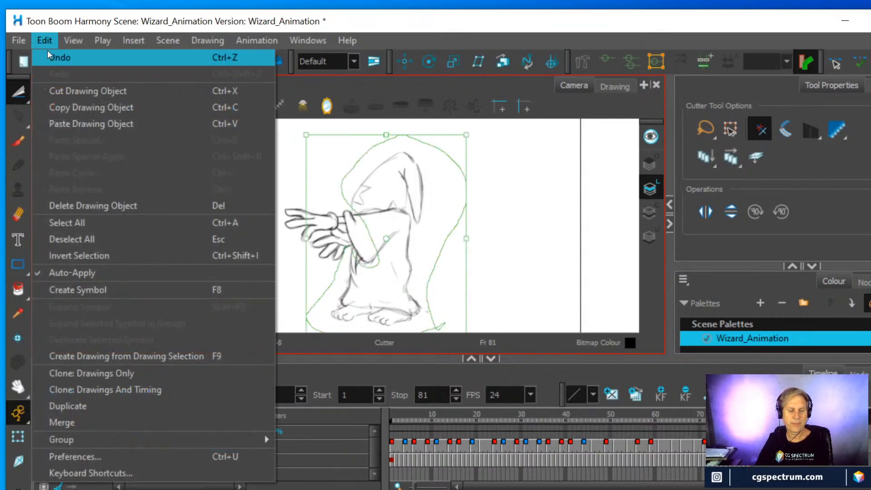
{"action": "left_click", "coordinate": [66, 108]}
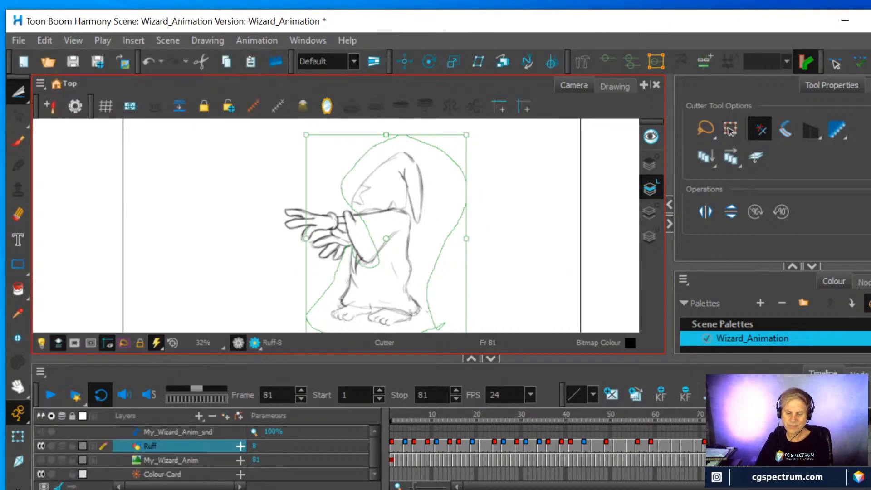
Paste the copied wizard hat, robe and feet into the empty Ruff drawings at frames 77 and 79
{"action": "left_click", "coordinate": [714, 446]}
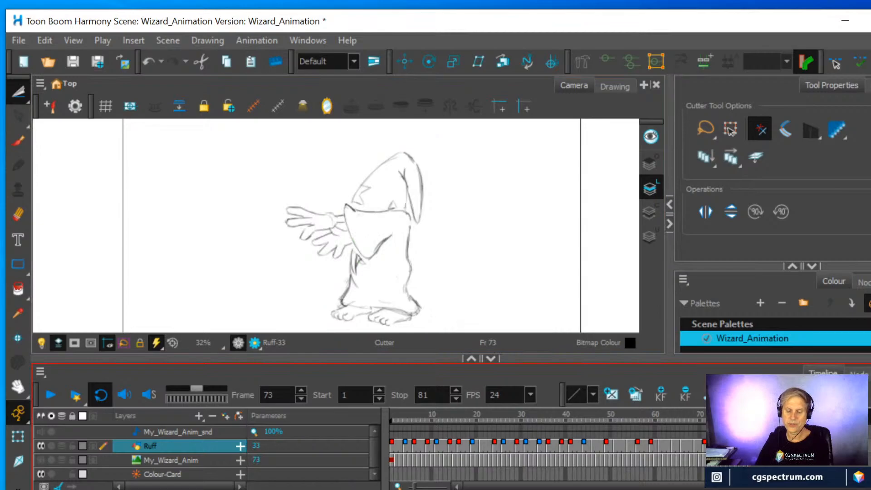
{"action": "key", "text": "g"}
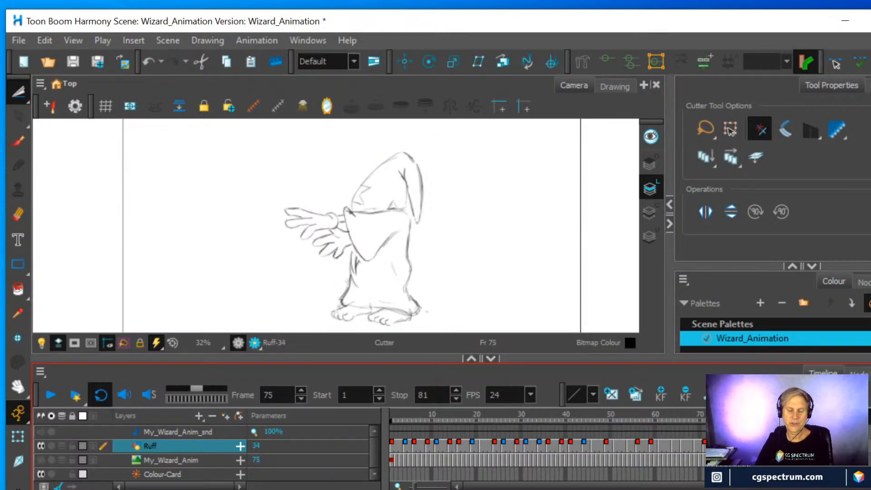
{"action": "key", "text": "g"}
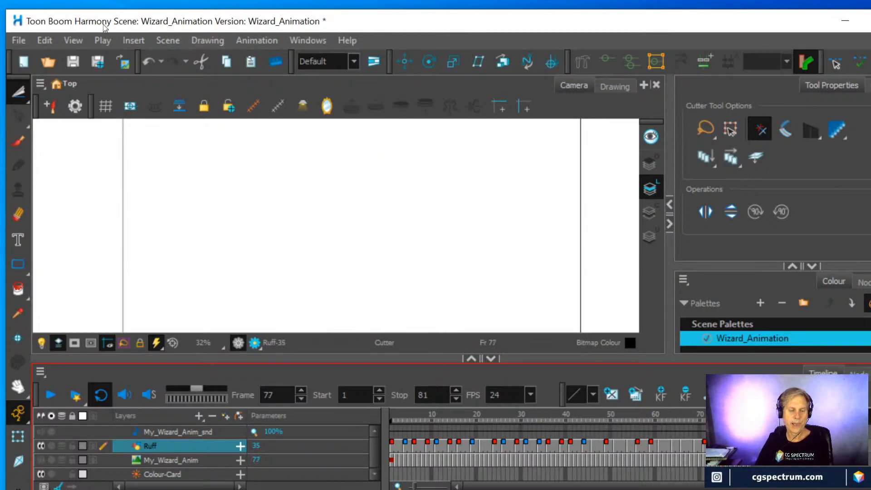
{"action": "left_click", "coordinate": [37, 39]}
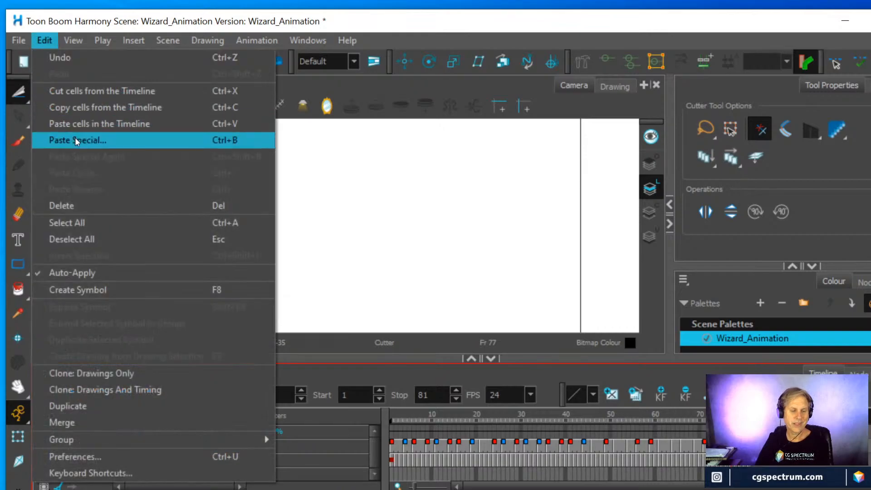
{"action": "left_click", "coordinate": [78, 126]}
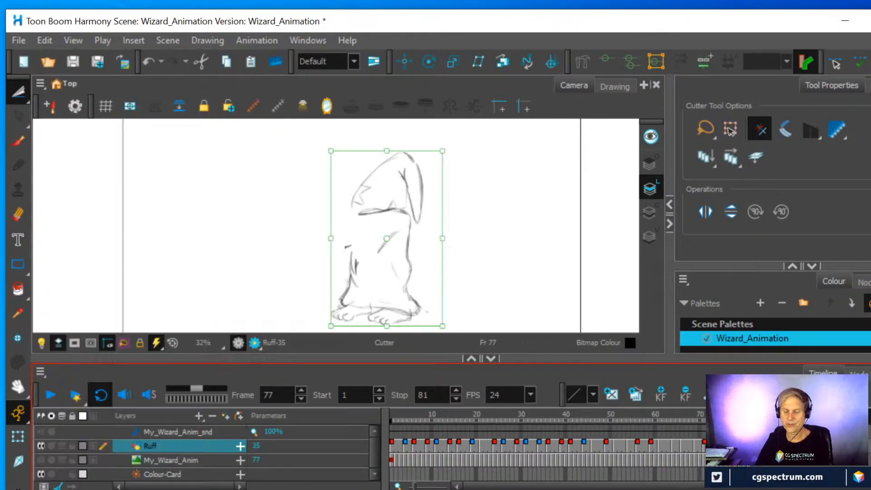
{"action": "key", "text": "g"}
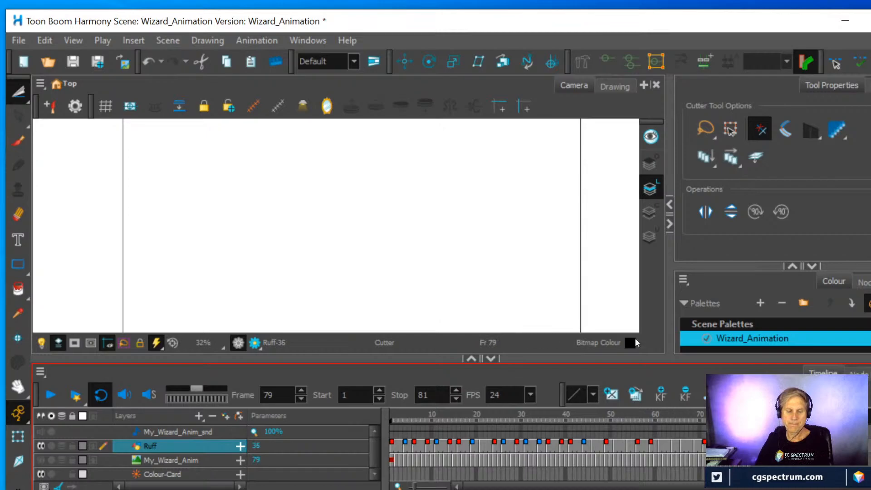
{"action": "left_click", "coordinate": [45, 40]}
{"action": "left_click", "coordinate": [59, 120]}
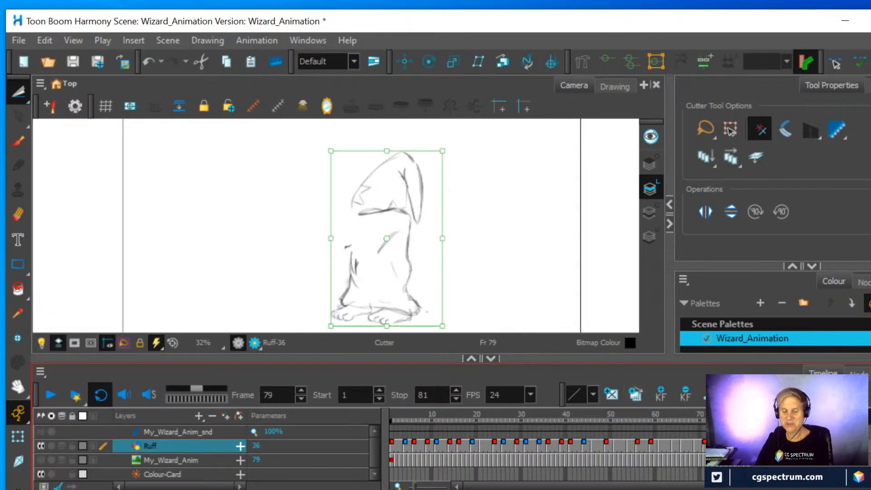
Erase the leftover sleeve lines and the front of the line below the hat in the frame 77 and 79 drawings
{"action": "key", "text": "f"}
{"action": "key", "text": "f"}
{"action": "key", "text": "f"}
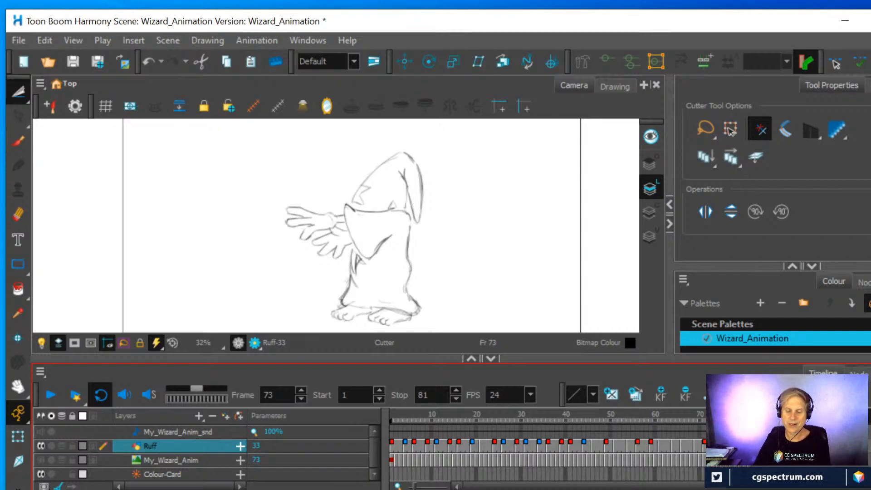
{"action": "key", "text": "g"}
{"action": "key", "text": "g"}
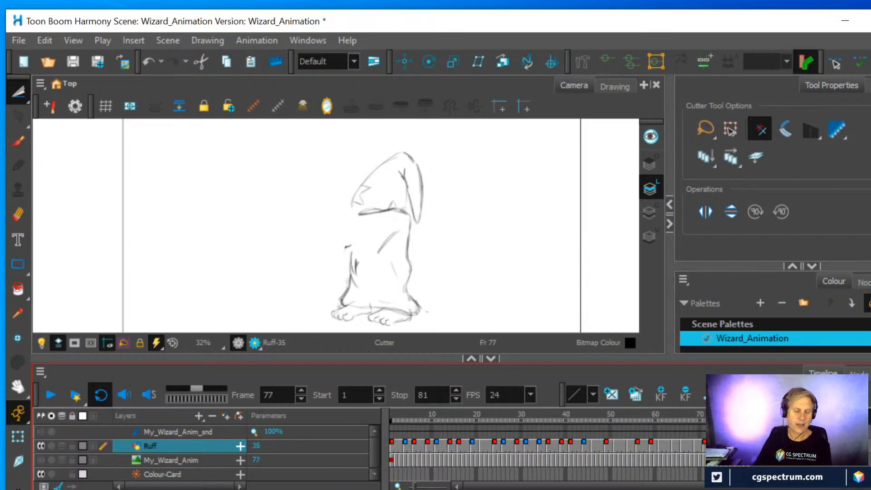
{"action": "left_click", "coordinate": [18, 215]}
{"action": "mouse_move", "coordinate": [354, 235]}
{"action": "left_mouse_down"}
{"action": "mouse_move", "coordinate": [388, 245]}
{"action": "mouse_move", "coordinate": [402, 222]}
{"action": "mouse_move", "coordinate": [363, 217]}
{"action": "mouse_move", "coordinate": [371, 211]}
{"action": "left_mouse_up"}
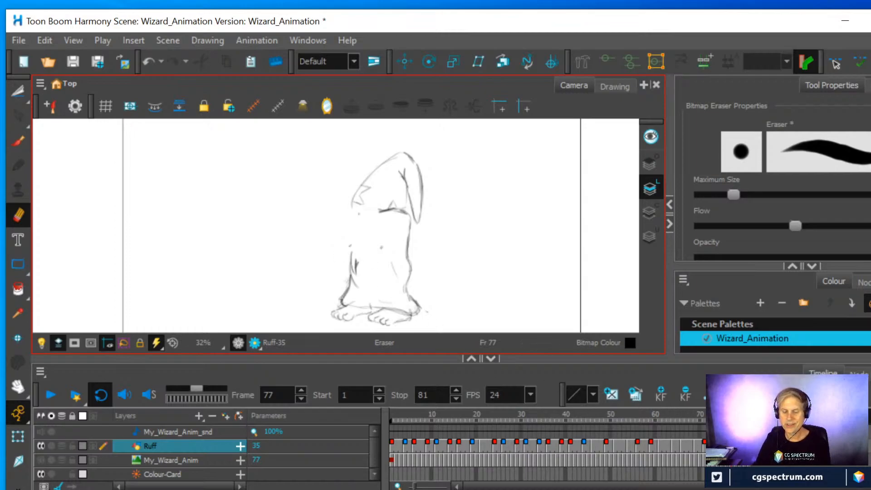
{"action": "key", "text": "period"}
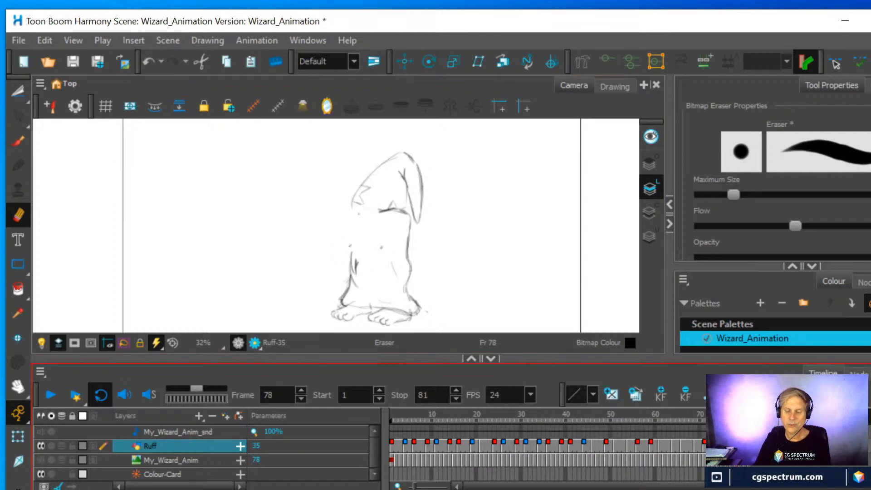
{"action": "key", "text": "period"}
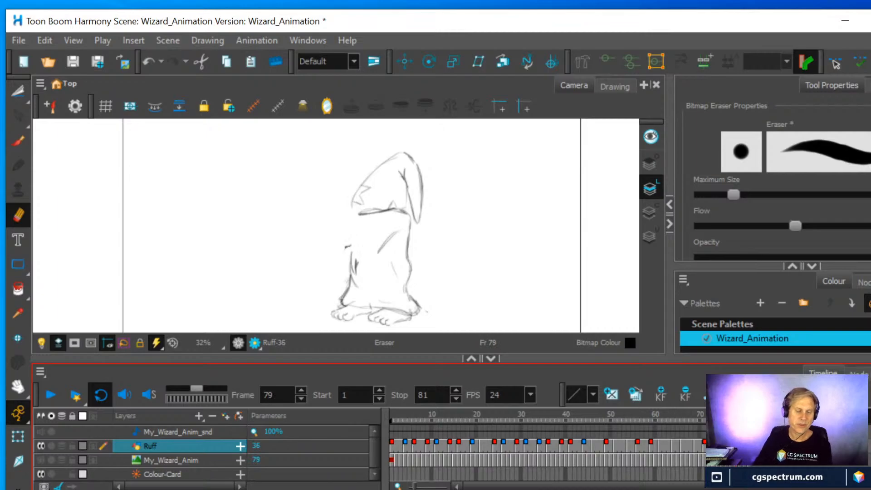
{"action": "mouse_move", "coordinate": [379, 252]}
{"action": "left_mouse_down"}
{"action": "mouse_move", "coordinate": [397, 227]}
{"action": "mouse_move", "coordinate": [343, 248]}
{"action": "mouse_move", "coordinate": [371, 209]}
{"action": "left_mouse_up"}
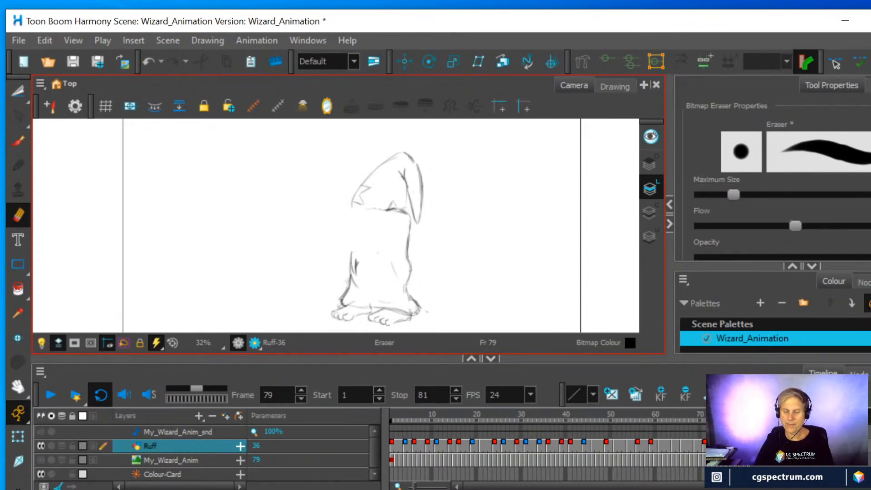
Turn on the onion skin and compare the wizard's arm positions on the Ruff drawings at frames 77, 64 and 61
{"action": "left_click", "coordinate": [715, 447]}
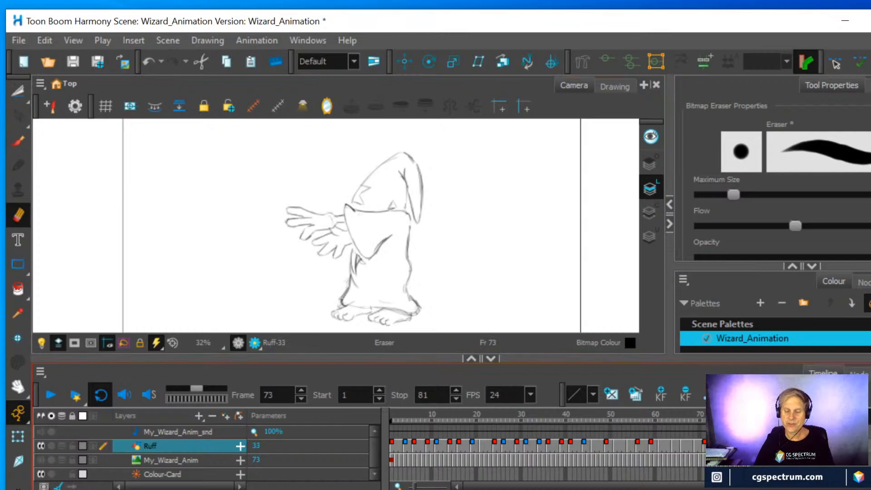
{"action": "key", "text": "g"}
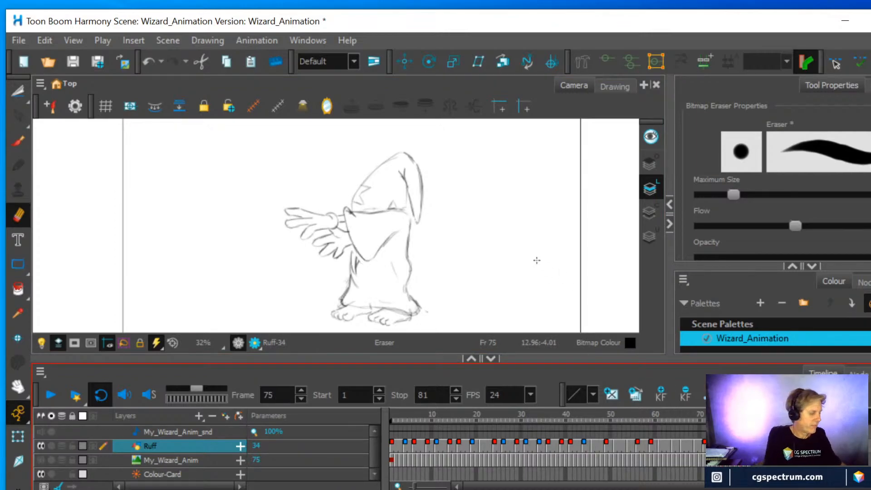
{"action": "key", "text": "alt+o"}
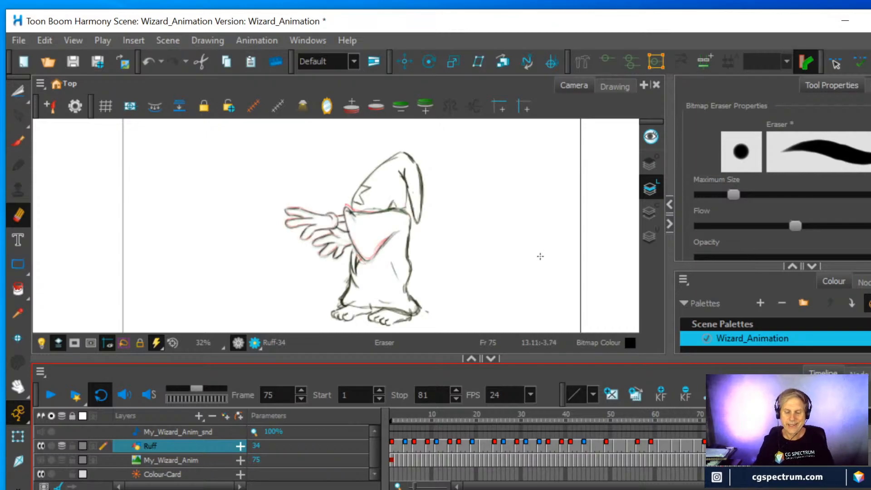
{"action": "key", "text": "g"}
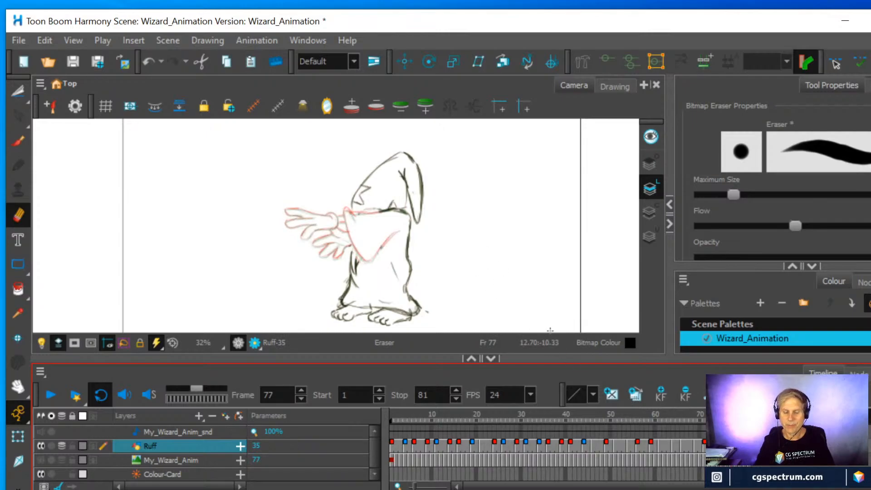
{"action": "left_click", "coordinate": [673, 444]}
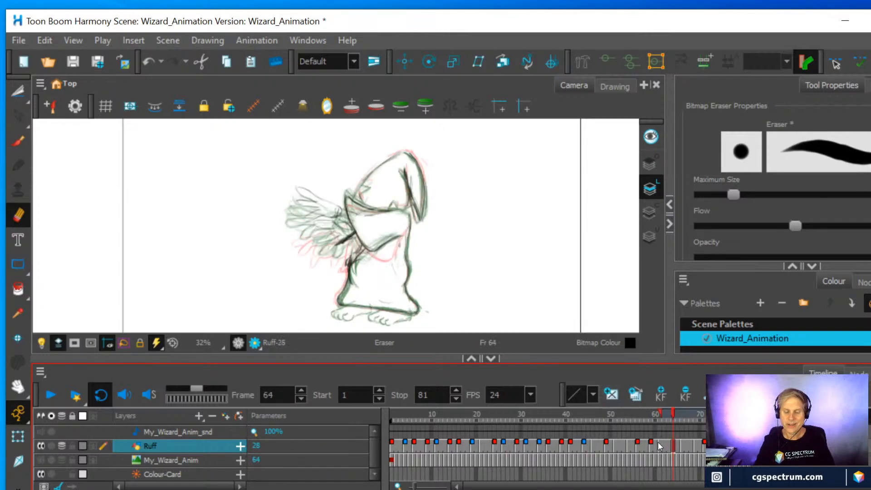
{"action": "left_click", "coordinate": [661, 445]}
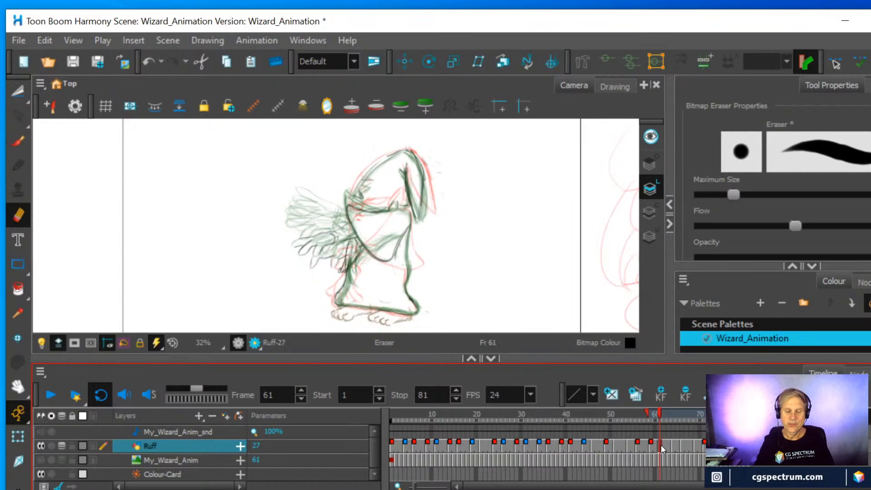
{"action": "left_click", "coordinate": [674, 446]}
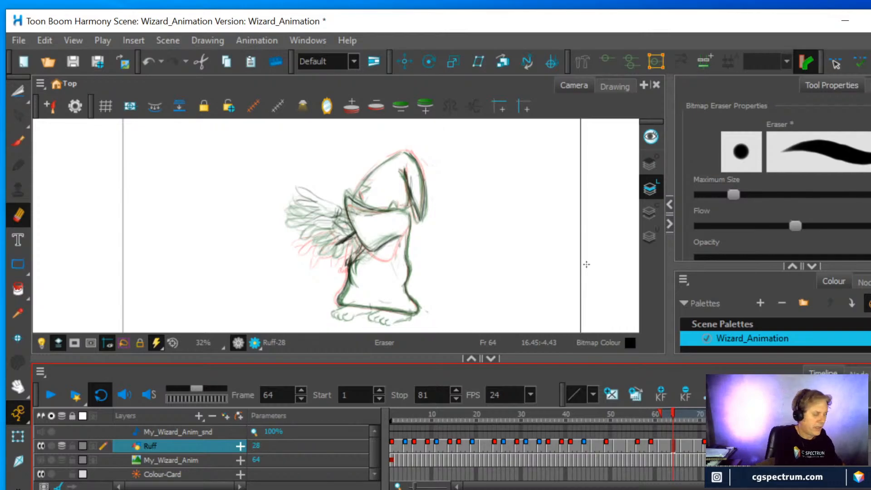
Hide the onion skin, erase the dark arm stroke and old sleeve in the frame 64 drawing, and extend the robe's front line upward
{"action": "key", "text": "alt+o"}
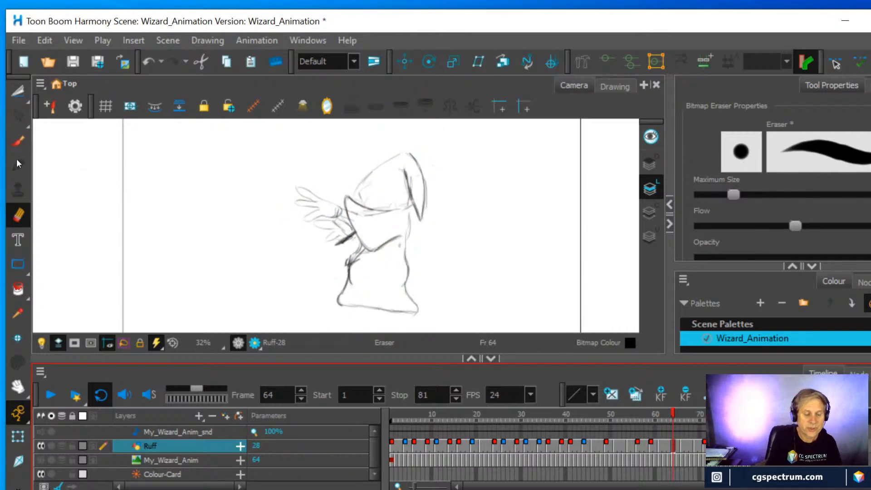
{"action": "left_click_drag", "start_coordinate": [347, 236], "coordinate": [345, 240]}
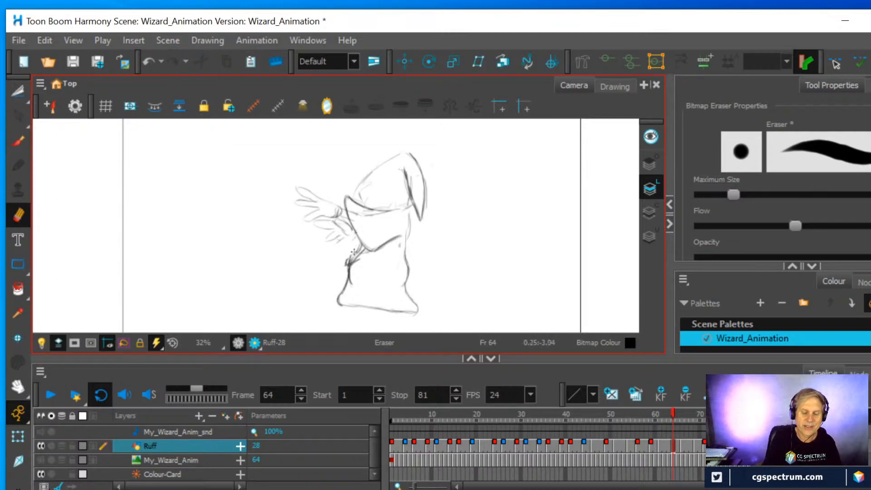
{"action": "key", "text": "alt+b"}
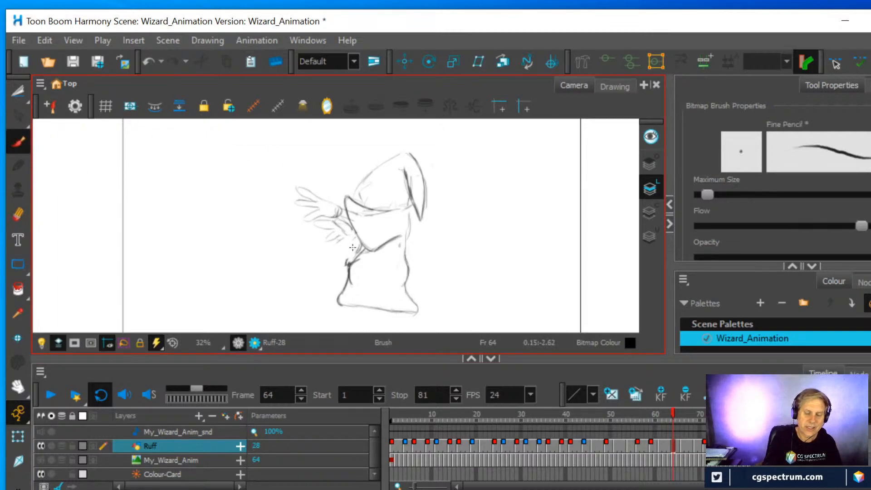
{"action": "mouse_move", "coordinate": [348, 263]}
{"action": "left_mouse_down"}
{"action": "mouse_move", "coordinate": [356, 237]}
{"action": "mouse_move", "coordinate": [346, 260]}
{"action": "mouse_move", "coordinate": [371, 222]}
{"action": "mouse_move", "coordinate": [362, 242]}
{"action": "mouse_move", "coordinate": [376, 250]}
{"action": "mouse_move", "coordinate": [397, 242]}
{"action": "mouse_move", "coordinate": [376, 246]}
{"action": "mouse_move", "coordinate": [344, 198]}
{"action": "mouse_move", "coordinate": [379, 213]}
{"action": "mouse_move", "coordinate": [358, 213]}
{"action": "mouse_move", "coordinate": [396, 210]}
{"action": "mouse_move", "coordinate": [349, 185]}
{"action": "mouse_move", "coordinate": [353, 204]}
{"action": "left_mouse_up"}
{"action": "key", "text": "alt+e"}
Redraw the wizard's sleeve higher in the frame 64 drawing, with its opening raised beside the hat and its lower edge curving back across the robe
{"action": "left_click", "coordinate": [18, 141]}
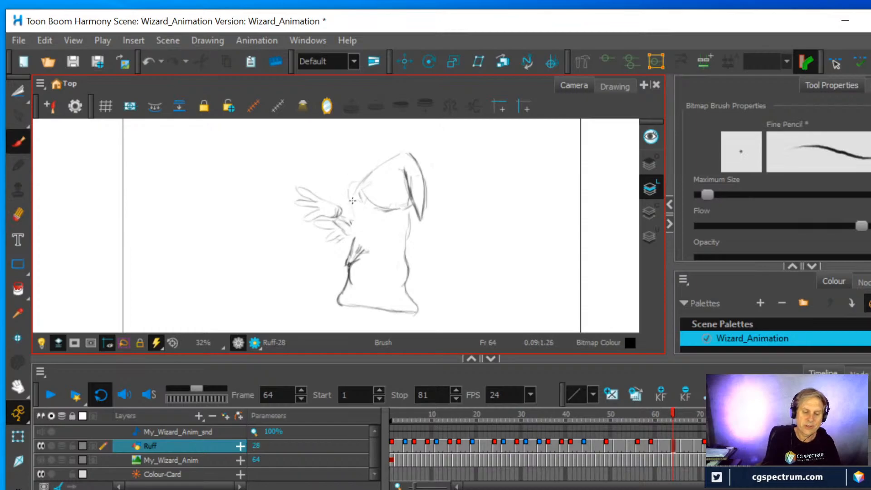
{"action": "mouse_move", "coordinate": [401, 221]}
{"action": "left_mouse_down"}
{"action": "mouse_move", "coordinate": [372, 234]}
{"action": "mouse_move", "coordinate": [356, 217]}
{"action": "mouse_move", "coordinate": [350, 186]}
{"action": "mouse_move", "coordinate": [389, 210]}
{"action": "left_mouse_up"}
{"action": "left_click_drag", "start_coordinate": [348, 182], "coordinate": [354, 221]}
{"action": "mouse_move", "coordinate": [354, 220]}
{"action": "left_mouse_down"}
{"action": "mouse_move", "coordinate": [350, 178]}
{"action": "mouse_move", "coordinate": [350, 212]}
{"action": "mouse_move", "coordinate": [349, 182]}
{"action": "mouse_move", "coordinate": [388, 209]}
{"action": "mouse_move", "coordinate": [370, 221]}
{"action": "mouse_move", "coordinate": [349, 213]}
{"action": "mouse_move", "coordinate": [356, 226]}
{"action": "mouse_move", "coordinate": [398, 229]}
{"action": "mouse_move", "coordinate": [356, 231]}
{"action": "mouse_move", "coordinate": [364, 233]}
{"action": "mouse_move", "coordinate": [361, 250]}
{"action": "mouse_move", "coordinate": [344, 268]}
{"action": "mouse_move", "coordinate": [354, 225]}
{"action": "left_mouse_up"}
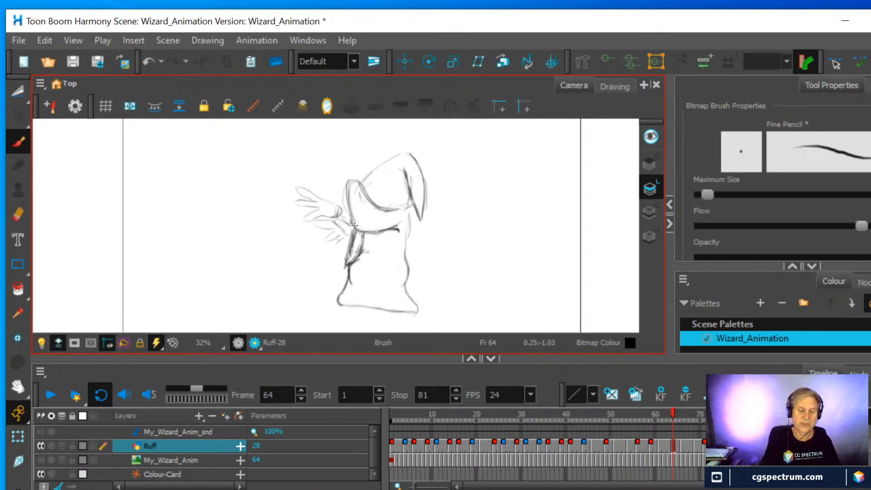
Clean up and redraw the robe's front edge below the sleeve at frame 64, and add wrist lines joining the hand to the sleeve
{"action": "left_click", "coordinate": [18, 214]}
{"action": "mouse_move", "coordinate": [353, 234]}
{"action": "left_mouse_down"}
{"action": "mouse_move", "coordinate": [352, 247]}
{"action": "mouse_move", "coordinate": [354, 229]}
{"action": "left_mouse_up"}
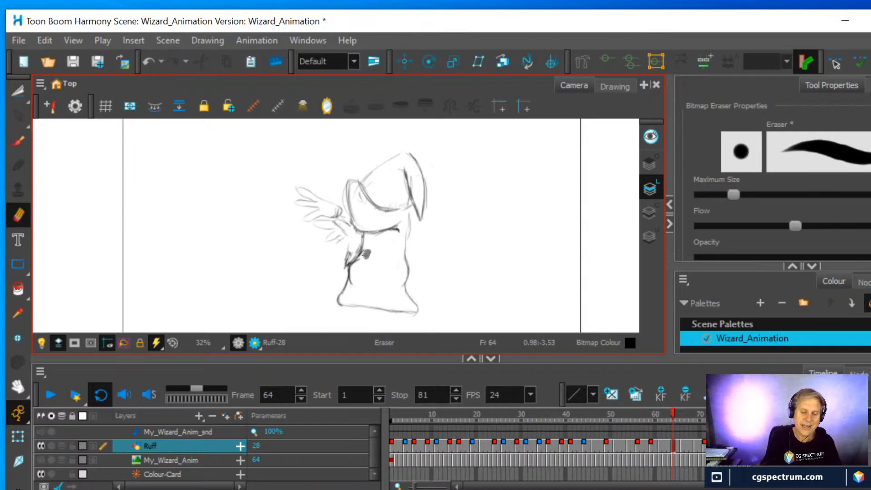
{"action": "left_click", "coordinate": [19, 141]}
{"action": "mouse_move", "coordinate": [349, 256]}
{"action": "left_mouse_down"}
{"action": "mouse_move", "coordinate": [349, 231]}
{"action": "mouse_move", "coordinate": [344, 266]}
{"action": "left_mouse_up"}
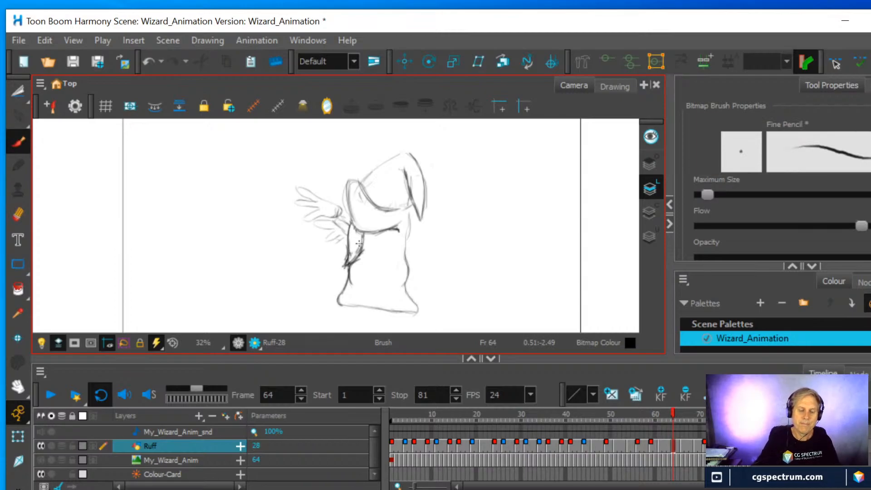
{"action": "mouse_move", "coordinate": [357, 214]}
{"action": "left_mouse_down"}
{"action": "mouse_move", "coordinate": [338, 224]}
{"action": "mouse_move", "coordinate": [351, 216]}
{"action": "mouse_move", "coordinate": [340, 212]}
{"action": "mouse_move", "coordinate": [338, 225]}
{"action": "left_mouse_up"}
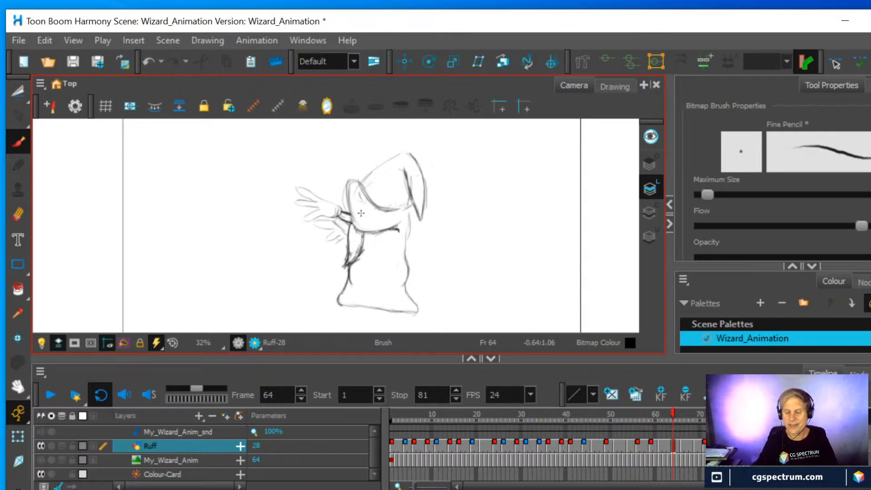
Erase the old sleeve from the Ruff drawing at frame 66 and turn on the onion skin for reference
{"action": "left_click", "coordinate": [684, 443]}
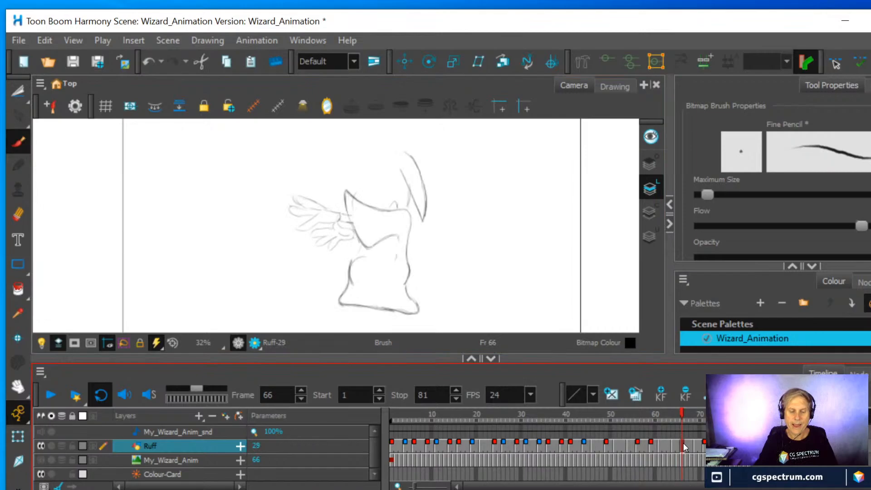
{"action": "left_click", "coordinate": [18, 215]}
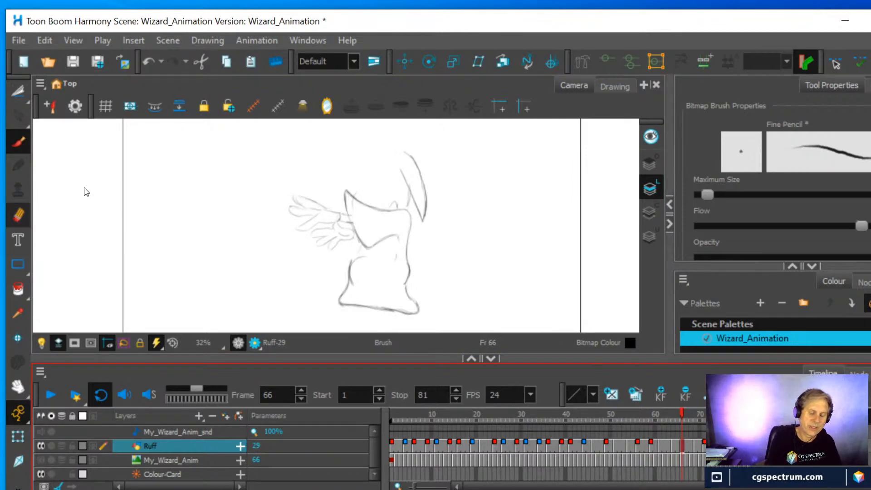
{"action": "mouse_move", "coordinate": [360, 237]}
{"action": "left_mouse_down"}
{"action": "mouse_move", "coordinate": [392, 234]}
{"action": "mouse_move", "coordinate": [348, 218]}
{"action": "mouse_move", "coordinate": [343, 196]}
{"action": "mouse_move", "coordinate": [393, 209]}
{"action": "left_mouse_up"}
{"action": "key", "text": "alt+o"}
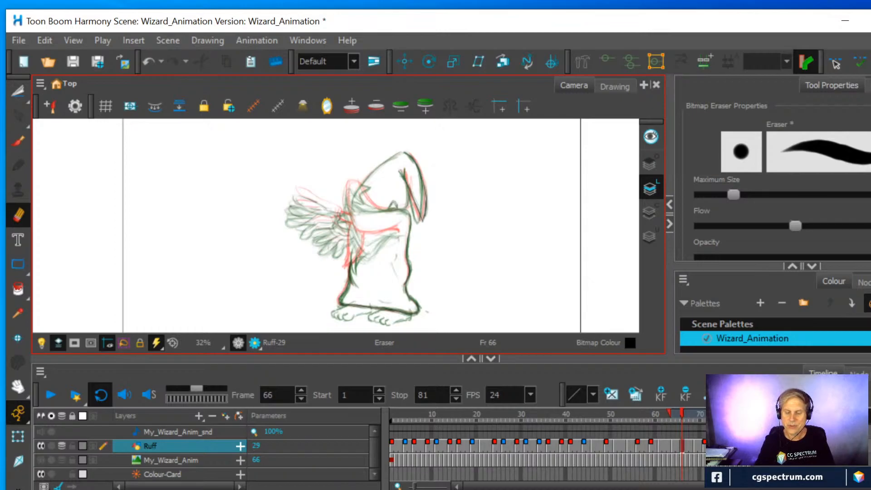
{"action": "left_click", "coordinate": [682, 414]}
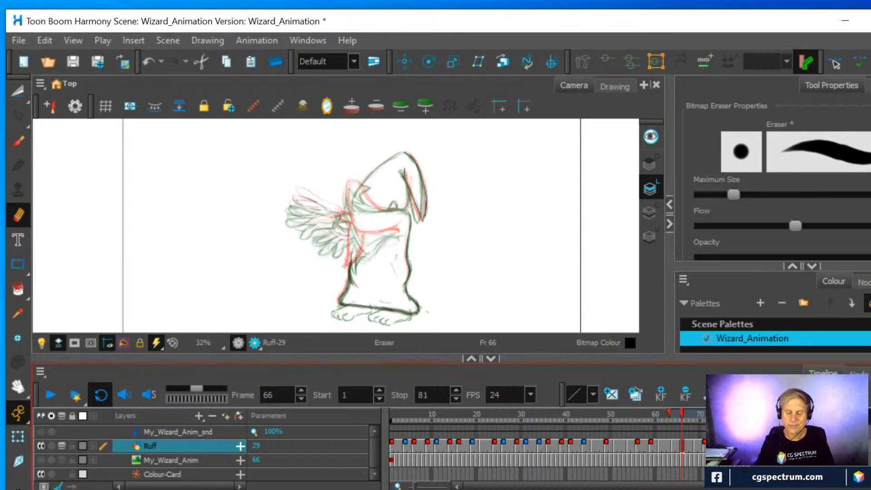
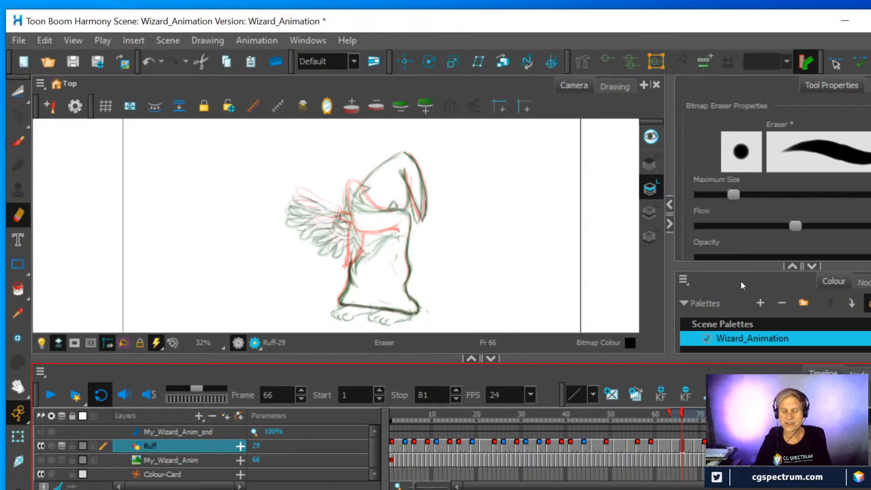
Erase the dark front and lower edges of the wizard's sleeve from the Ruff drawing at frame 71
{"action": "mouse_move", "coordinate": [682, 412]}
{"action": "left_mouse_down"}
{"action": "mouse_move", "coordinate": [662, 414]}
{"action": "mouse_move", "coordinate": [722, 408]}
{"action": "mouse_move", "coordinate": [704, 407]}
{"action": "left_mouse_up"}
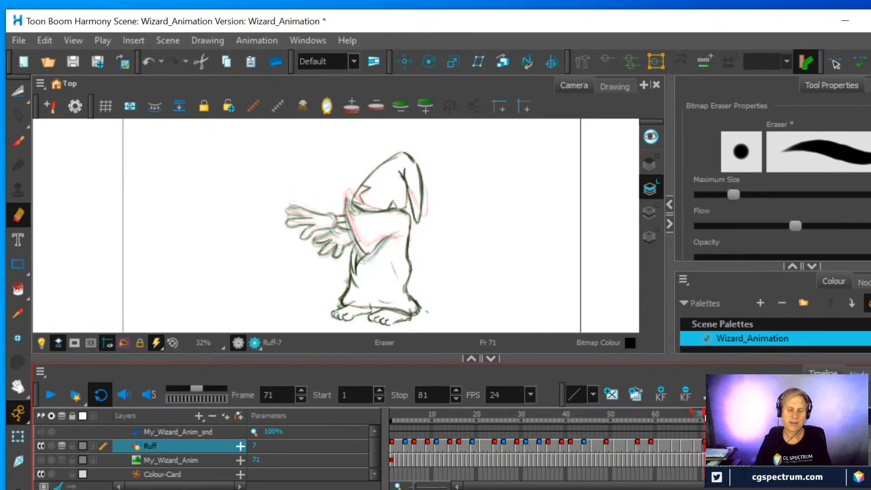
{"action": "scroll", "coordinate": [530, 243], "scroll_direction": "up", "scroll_amount": 2}
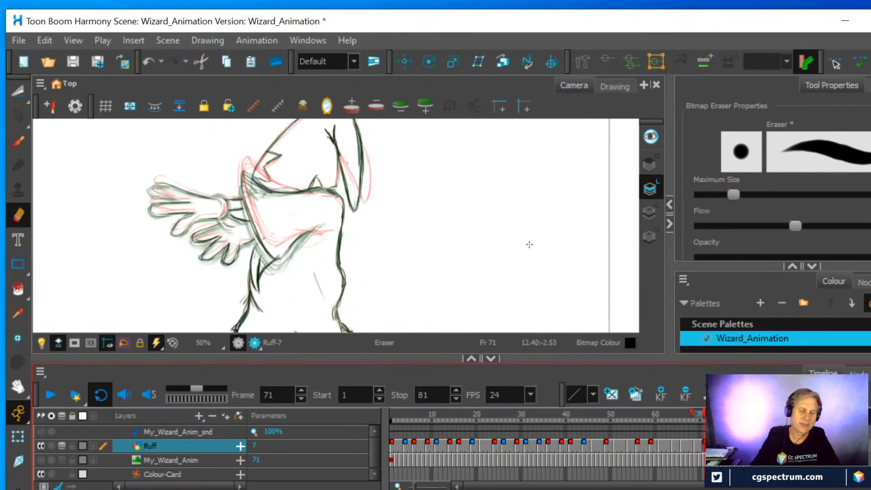
{"action": "left_click_drag", "start_coordinate": [276, 262], "coordinate": [304, 230]}
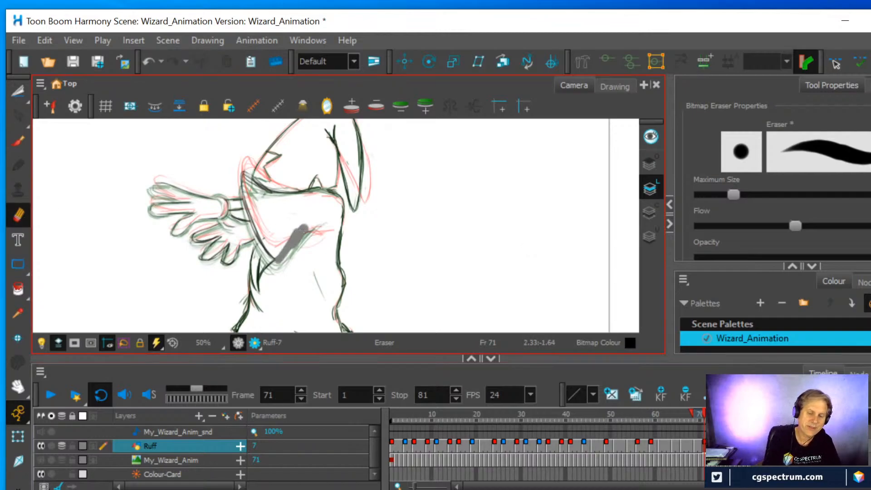
{"action": "mouse_move", "coordinate": [282, 261]}
{"action": "left_mouse_down"}
{"action": "mouse_move", "coordinate": [253, 223]}
{"action": "mouse_move", "coordinate": [238, 167]}
{"action": "mouse_move", "coordinate": [253, 183]}
{"action": "mouse_move", "coordinate": [306, 198]}
{"action": "left_mouse_up"}
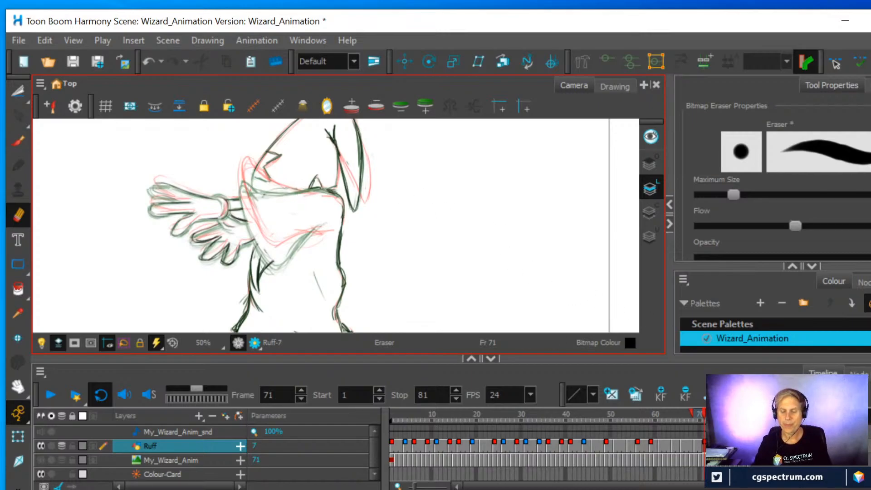
Draw the wizard's sleeve in the Ruff drawing at frame 66, slanting the opening downward and curving its lower edge back up across the robe
{"action": "mouse_move", "coordinate": [701, 413]}
{"action": "left_mouse_down"}
{"action": "mouse_move", "coordinate": [670, 409]}
{"action": "mouse_move", "coordinate": [687, 409]}
{"action": "mouse_move", "coordinate": [679, 409]}
{"action": "left_mouse_up"}
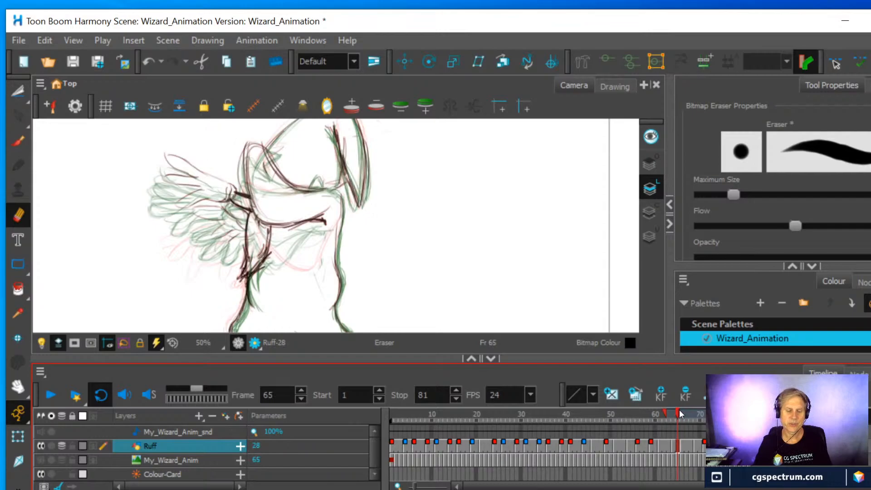
{"action": "left_click", "coordinate": [682, 442]}
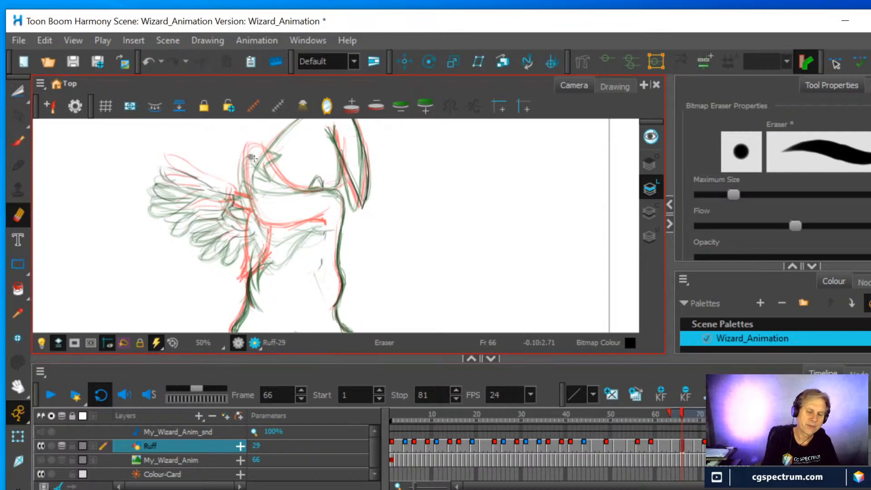
{"action": "key", "text": "alt+b"}
{"action": "mouse_move", "coordinate": [243, 184]}
{"action": "left_mouse_down"}
{"action": "mouse_move", "coordinate": [262, 169]}
{"action": "mouse_move", "coordinate": [272, 175]}
{"action": "mouse_move", "coordinate": [250, 200]}
{"action": "mouse_move", "coordinate": [271, 240]}
{"action": "left_mouse_up"}
{"action": "left_click_drag", "start_coordinate": [256, 210], "coordinate": [278, 249]}
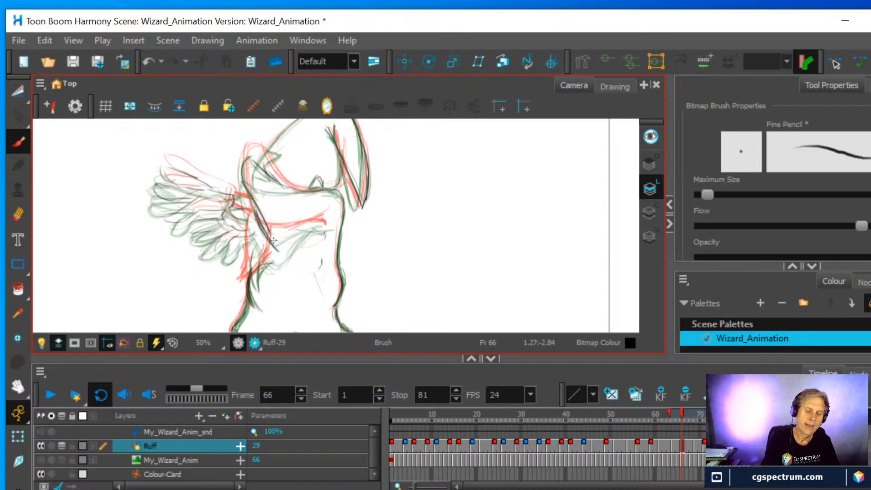
{"action": "mouse_move", "coordinate": [318, 215]}
{"action": "left_mouse_down"}
{"action": "mouse_move", "coordinate": [295, 249]}
{"action": "mouse_move", "coordinate": [258, 220]}
{"action": "mouse_move", "coordinate": [272, 242]}
{"action": "left_mouse_up"}
{"action": "mouse_move", "coordinate": [305, 222]}
{"action": "left_mouse_down"}
{"action": "mouse_move", "coordinate": [284, 252]}
{"action": "mouse_move", "coordinate": [242, 178]}
{"action": "mouse_move", "coordinate": [309, 188]}
{"action": "left_mouse_up"}
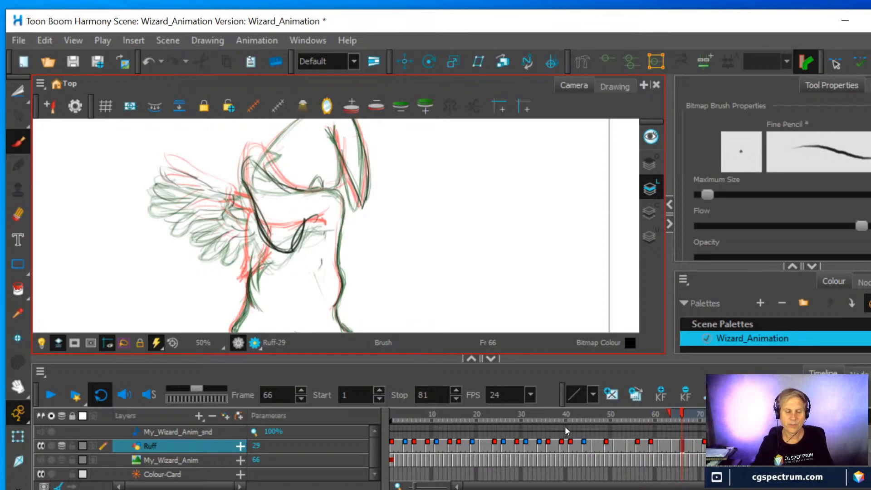
Erase the sleeve's lower edge in the frame 69 drawing and redraw it with a longer, lower-hanging tip
{"action": "left_click", "coordinate": [695, 445]}
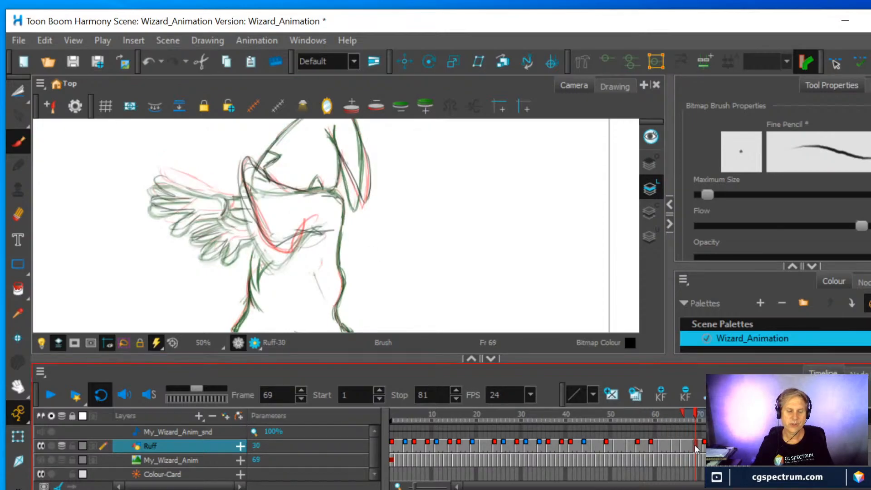
{"action": "left_click", "coordinate": [18, 215]}
{"action": "left_click_drag", "start_coordinate": [261, 234], "coordinate": [317, 230]}
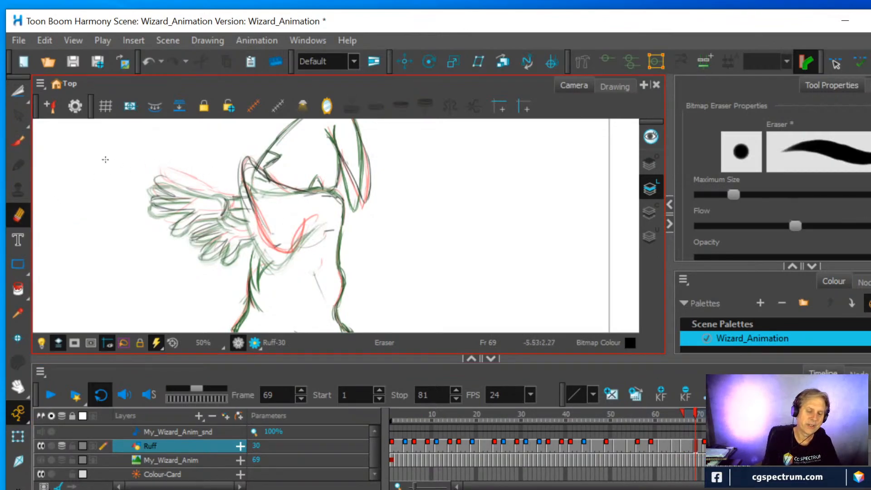
{"action": "left_click", "coordinate": [18, 141]}
{"action": "left_click_drag", "start_coordinate": [249, 203], "coordinate": [269, 272]}
{"action": "mouse_move", "coordinate": [263, 239]}
{"action": "left_mouse_down"}
{"action": "mouse_move", "coordinate": [282, 289]}
{"action": "mouse_move", "coordinate": [277, 281]}
{"action": "mouse_move", "coordinate": [295, 269]}
{"action": "left_mouse_up"}
{"action": "mouse_move", "coordinate": [317, 229]}
{"action": "left_mouse_down"}
{"action": "mouse_move", "coordinate": [282, 284]}
{"action": "mouse_move", "coordinate": [251, 223]}
{"action": "mouse_move", "coordinate": [260, 254]}
{"action": "mouse_move", "coordinate": [242, 185]}
{"action": "left_mouse_up"}
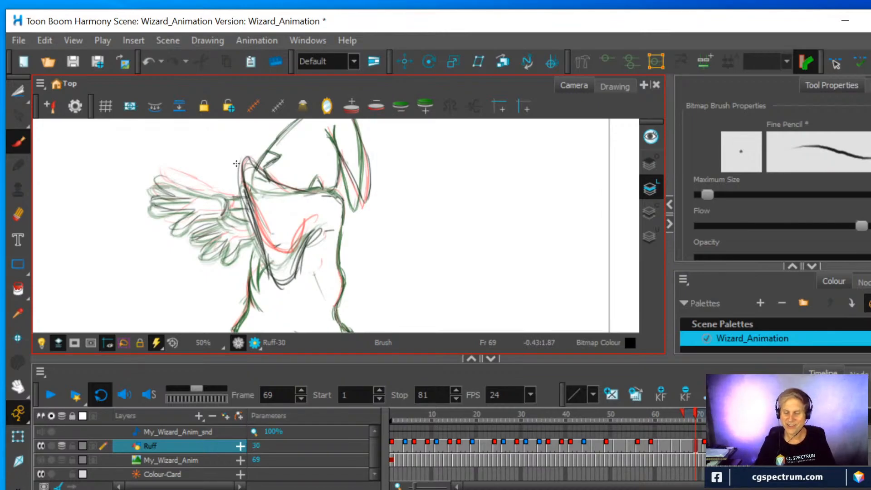
Redraw the sleeve in the frame 71 drawing with a straight slanted opening, a top edge and a lower edge rising across the robe
{"action": "left_click", "coordinate": [705, 446]}
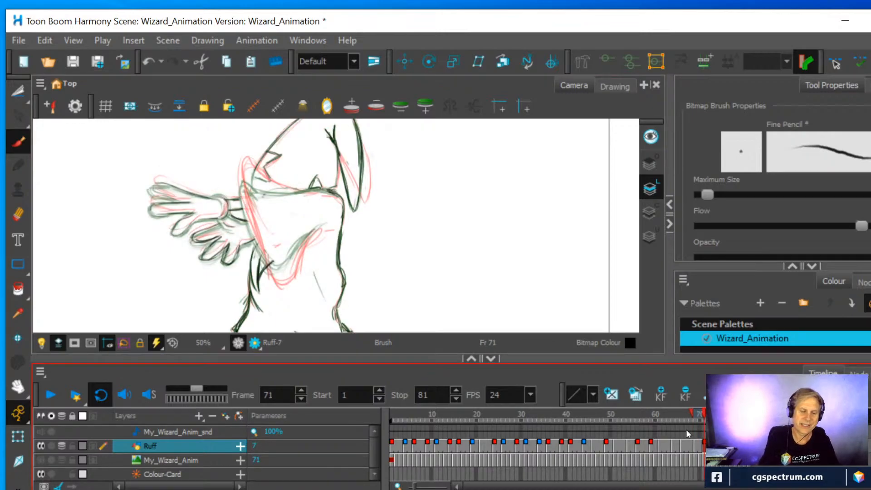
{"action": "mouse_move", "coordinate": [255, 237]}
{"action": "left_mouse_down"}
{"action": "mouse_move", "coordinate": [269, 268]}
{"action": "mouse_move", "coordinate": [287, 268]}
{"action": "mouse_move", "coordinate": [324, 222]}
{"action": "mouse_move", "coordinate": [289, 270]}
{"action": "mouse_move", "coordinate": [275, 272]}
{"action": "mouse_move", "coordinate": [246, 224]}
{"action": "mouse_move", "coordinate": [256, 242]}
{"action": "mouse_move", "coordinate": [244, 184]}
{"action": "mouse_move", "coordinate": [332, 189]}
{"action": "left_mouse_up"}
{"action": "mouse_move", "coordinate": [251, 184]}
{"action": "left_mouse_down"}
{"action": "mouse_move", "coordinate": [265, 257]}
{"action": "mouse_move", "coordinate": [277, 275]}
{"action": "mouse_move", "coordinate": [288, 267]}
{"action": "left_mouse_up"}
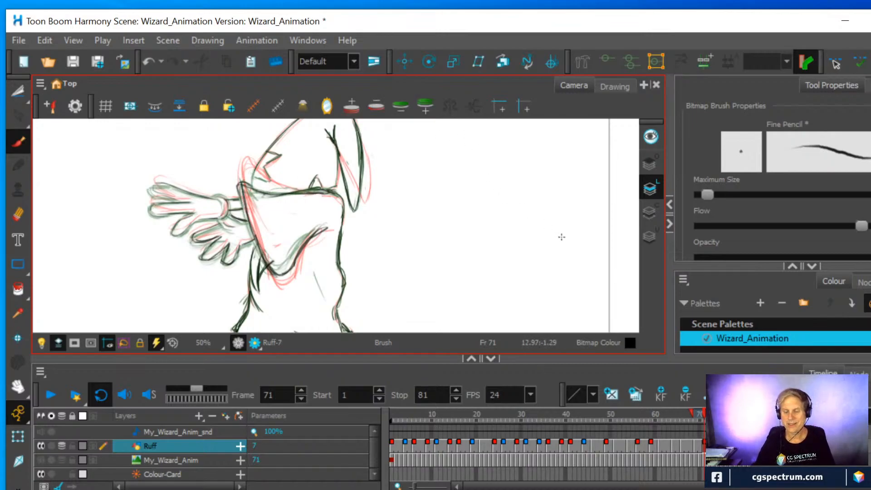
Review the Ruff drawings from frames 73 to 79 and play the animation with the onion skin hidden
{"action": "left_click", "coordinate": [714, 446]}
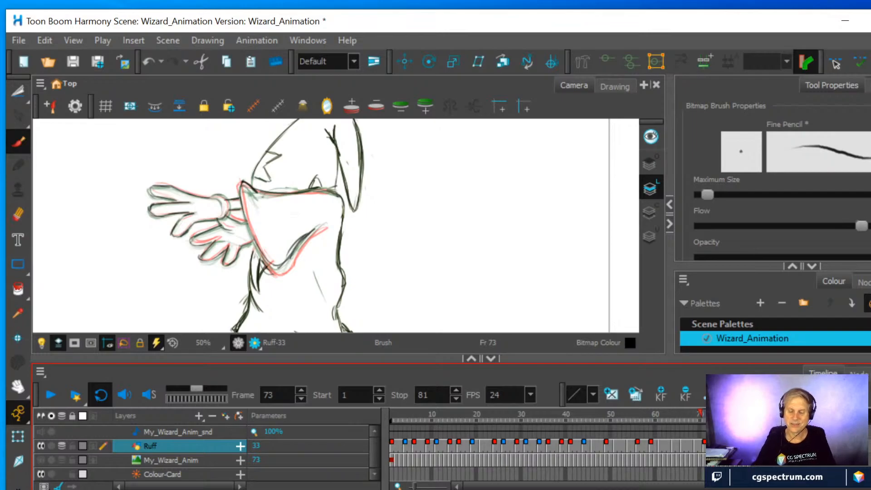
{"action": "key", "text": "g"}
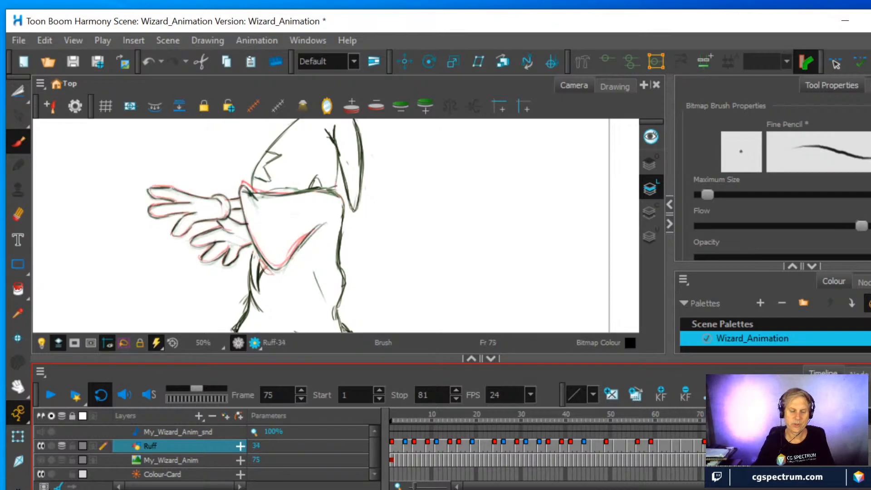
{"action": "key", "text": "g"}
{"action": "key", "text": "g"}
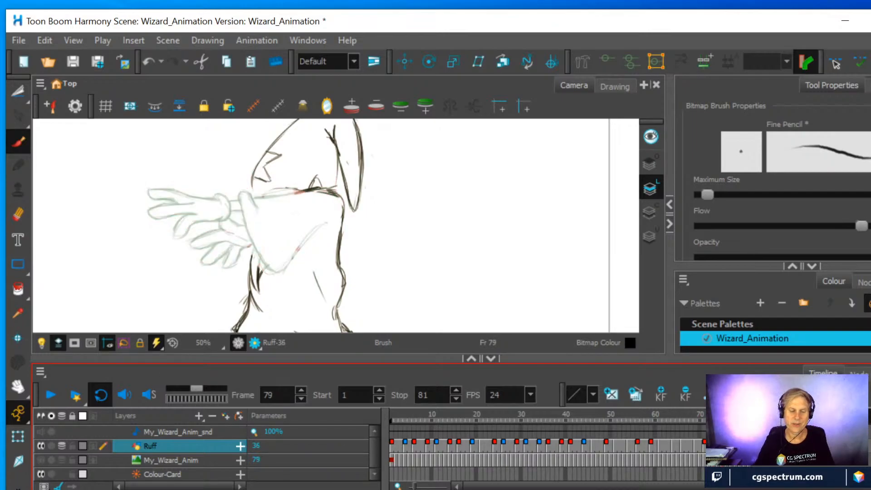
{"action": "key", "text": "f"}
{"action": "key", "text": "f"}
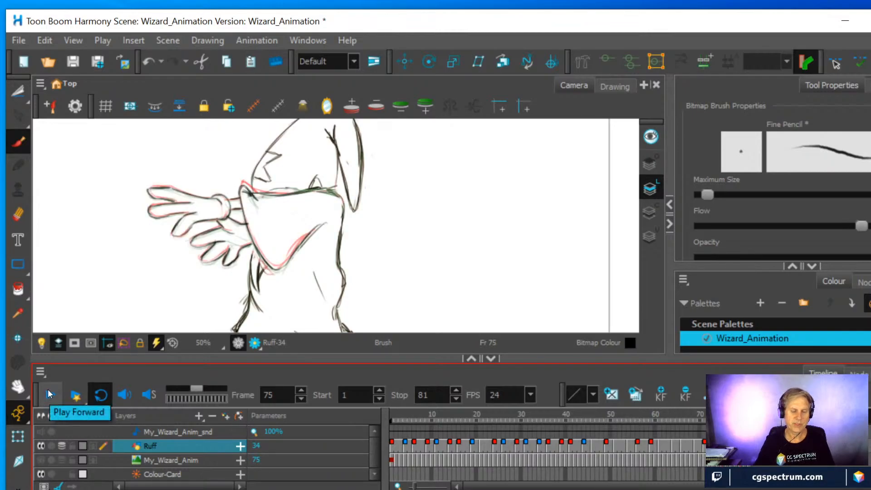
{"action": "key", "text": "alt+o"}
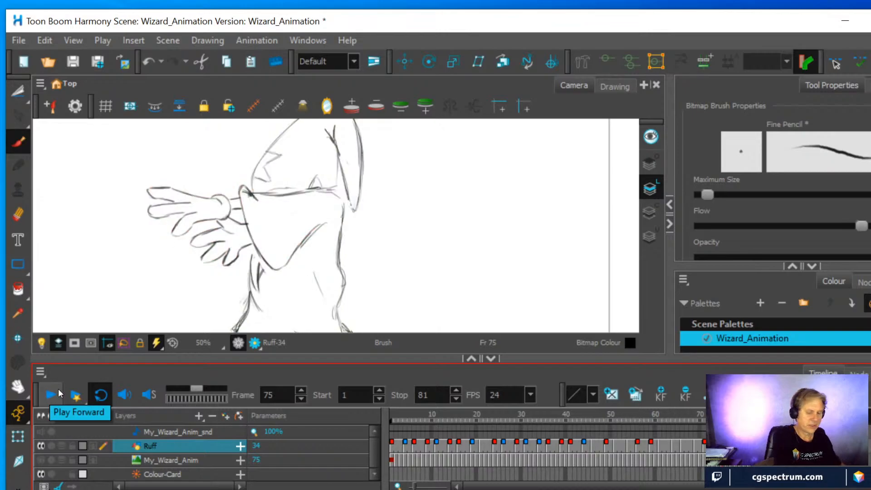
{"action": "left_click", "coordinate": [46, 391]}
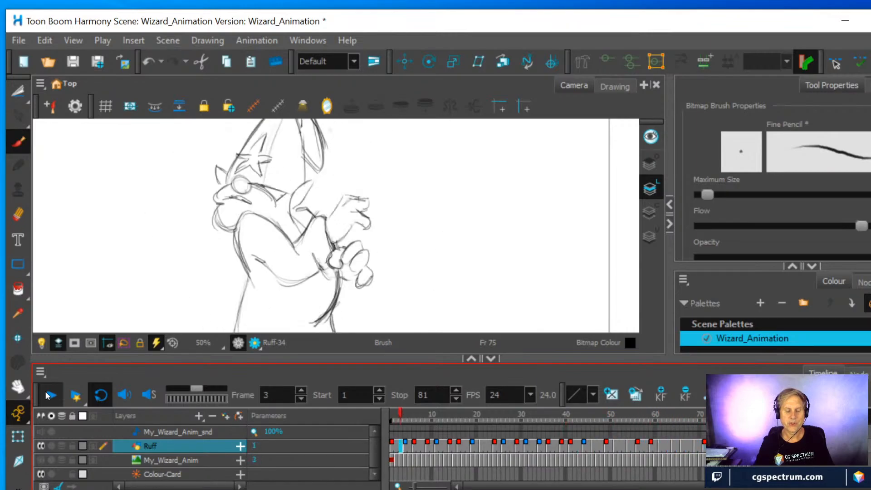
{"action": "left_click", "coordinate": [45, 391]}
Erase the sleeve's upper corner in the frame 61 drawing and redraw it lower, with its top edge sloping up toward the hat
{"action": "left_click", "coordinate": [661, 446]}
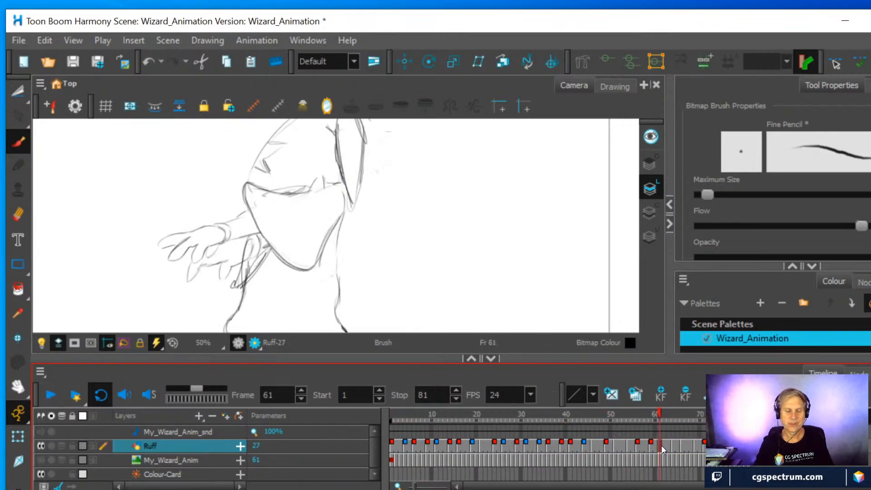
{"action": "mouse_move", "coordinate": [661, 417]}
{"action": "left_mouse_down"}
{"action": "mouse_move", "coordinate": [641, 415]}
{"action": "mouse_move", "coordinate": [661, 417]}
{"action": "left_mouse_up"}
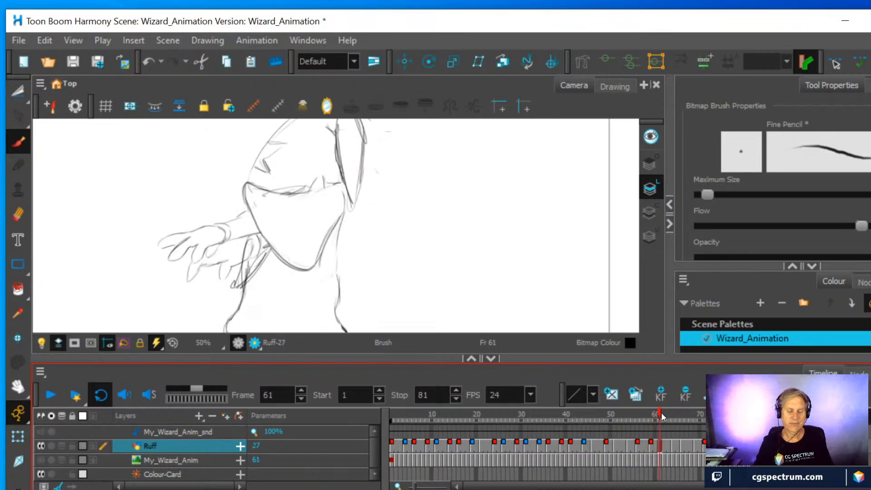
{"action": "left_click", "coordinate": [18, 214]}
{"action": "mouse_move", "coordinate": [243, 195]}
{"action": "left_mouse_down"}
{"action": "mouse_move", "coordinate": [303, 194]}
{"action": "mouse_move", "coordinate": [243, 209]}
{"action": "mouse_move", "coordinate": [334, 182]}
{"action": "mouse_move", "coordinate": [244, 206]}
{"action": "mouse_move", "coordinate": [255, 200]}
{"action": "mouse_move", "coordinate": [271, 248]}
{"action": "left_mouse_up"}
{"action": "left_click", "coordinate": [19, 144]}
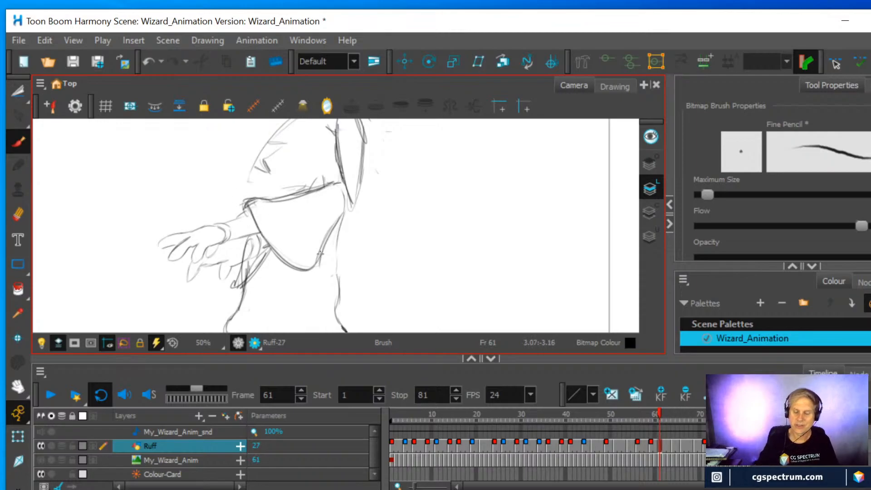
Compare with frame 59, erase the sleeve's lower tip in the frame 62 drawing, and redraw it as a lower, sharper corner
{"action": "left_click", "coordinate": [653, 446]}
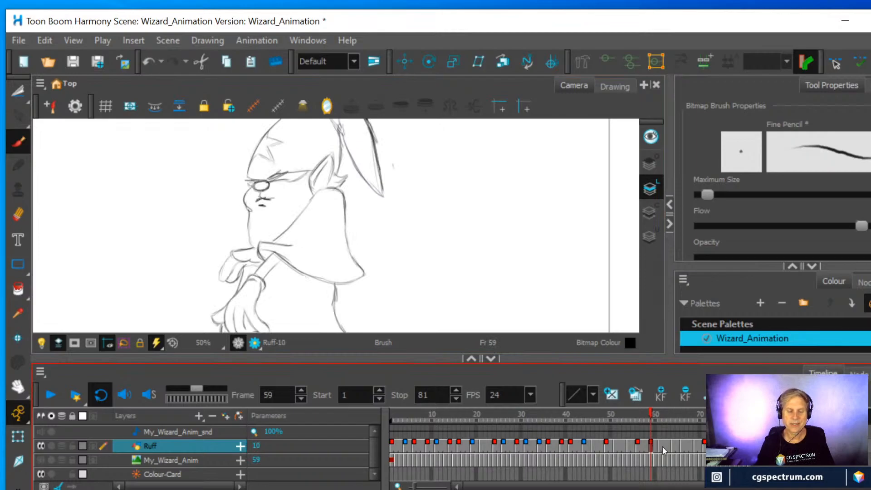
{"action": "left_click", "coordinate": [663, 446]}
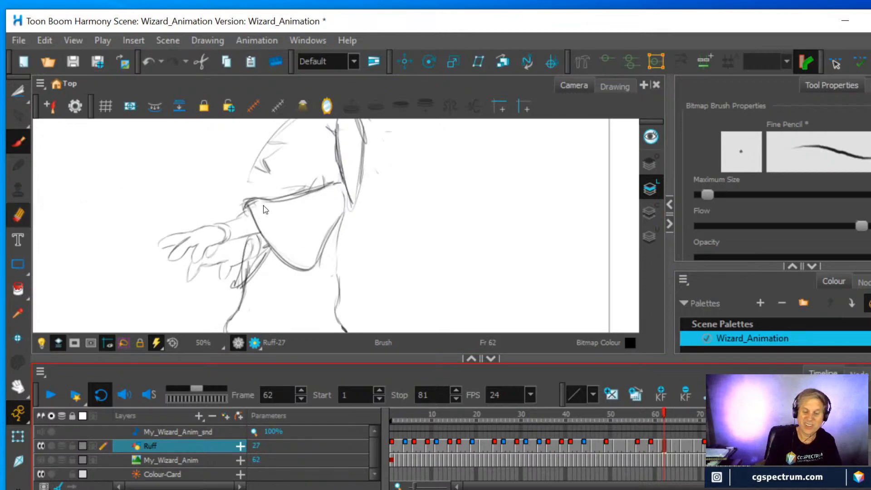
{"action": "left_click", "coordinate": [18, 214]}
{"action": "mouse_move", "coordinate": [304, 272]}
{"action": "left_mouse_down"}
{"action": "mouse_move", "coordinate": [320, 256]}
{"action": "mouse_move", "coordinate": [327, 228]}
{"action": "left_mouse_up"}
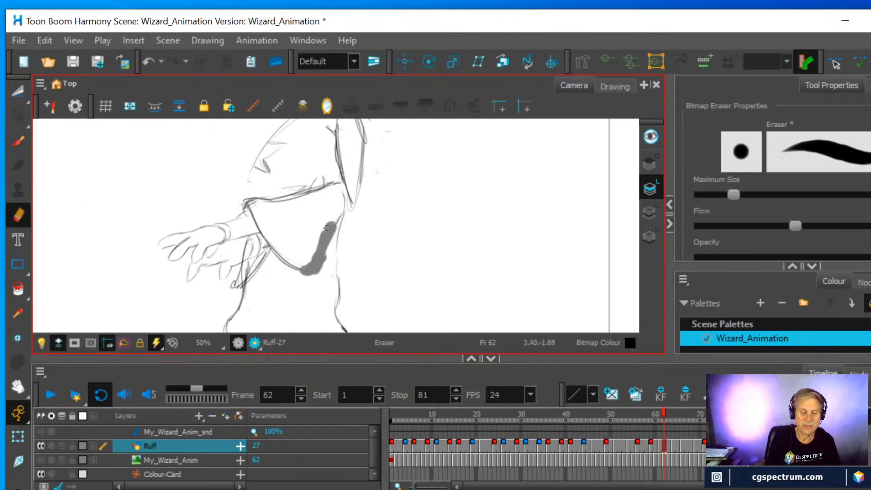
{"action": "left_click", "coordinate": [18, 141]}
{"action": "left_click_drag", "start_coordinate": [282, 256], "coordinate": [316, 275]}
{"action": "mouse_move", "coordinate": [321, 245]}
{"action": "left_mouse_down"}
{"action": "mouse_move", "coordinate": [319, 276]}
{"action": "mouse_move", "coordinate": [336, 222]}
{"action": "mouse_move", "coordinate": [320, 274]}
{"action": "left_mouse_up"}
{"action": "left_click_drag", "start_coordinate": [298, 268], "coordinate": [318, 276]}
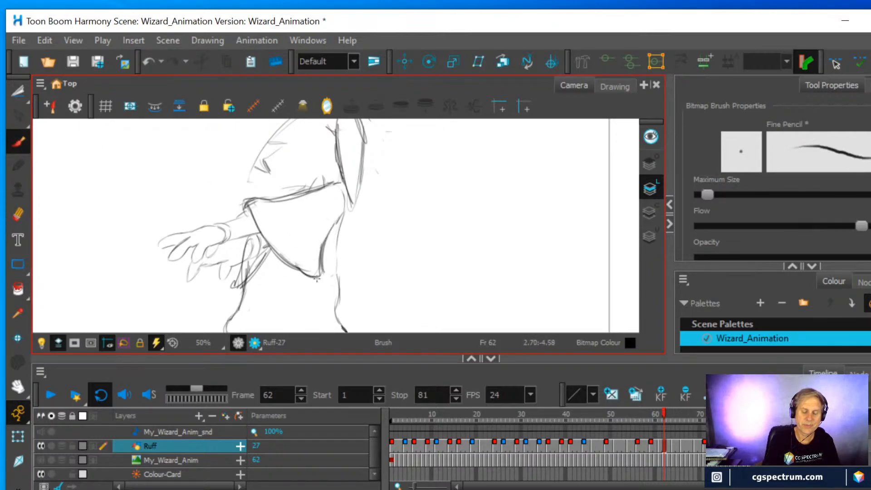
Erase the raised sleeve in the frame 64 drawing and redraw it with a lower upper corner and a pointed tip hanging over the robe
{"action": "left_click", "coordinate": [673, 443]}
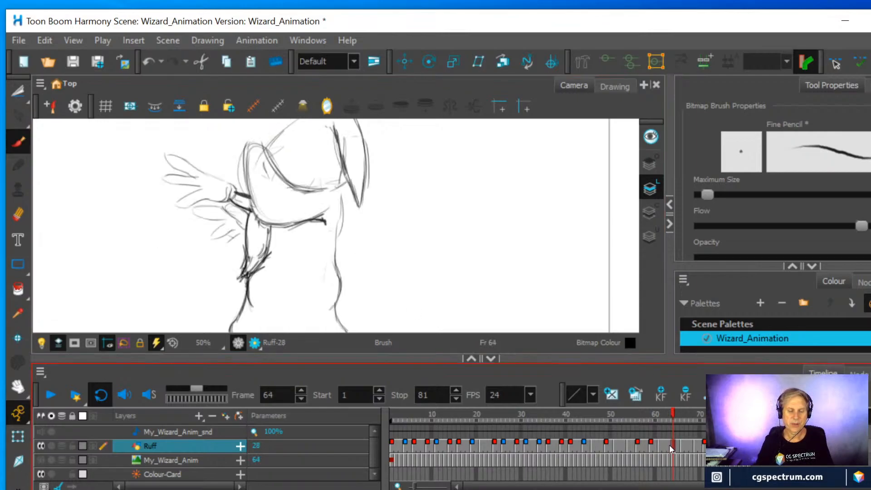
{"action": "left_click", "coordinate": [18, 214]}
{"action": "mouse_move", "coordinate": [245, 167]}
{"action": "left_mouse_down"}
{"action": "mouse_move", "coordinate": [257, 152]}
{"action": "mouse_move", "coordinate": [290, 177]}
{"action": "mouse_move", "coordinate": [297, 193]}
{"action": "mouse_move", "coordinate": [276, 224]}
{"action": "mouse_move", "coordinate": [325, 222]}
{"action": "mouse_move", "coordinate": [324, 211]}
{"action": "left_mouse_up"}
{"action": "mouse_move", "coordinate": [292, 186]}
{"action": "left_mouse_down"}
{"action": "mouse_move", "coordinate": [327, 192]}
{"action": "mouse_move", "coordinate": [240, 172]}
{"action": "left_mouse_up"}
{"action": "left_click", "coordinate": [18, 140]}
{"action": "mouse_move", "coordinate": [248, 172]}
{"action": "left_mouse_down"}
{"action": "mouse_move", "coordinate": [251, 198]}
{"action": "mouse_move", "coordinate": [271, 235]}
{"action": "mouse_move", "coordinate": [291, 246]}
{"action": "mouse_move", "coordinate": [334, 212]}
{"action": "mouse_move", "coordinate": [295, 253]}
{"action": "mouse_move", "coordinate": [260, 219]}
{"action": "mouse_move", "coordinate": [287, 254]}
{"action": "mouse_move", "coordinate": [248, 165]}
{"action": "mouse_move", "coordinate": [267, 173]}
{"action": "mouse_move", "coordinate": [243, 191]}
{"action": "left_mouse_up"}
{"action": "mouse_move", "coordinate": [277, 150]}
{"action": "left_mouse_down"}
{"action": "mouse_move", "coordinate": [261, 157]}
{"action": "mouse_move", "coordinate": [311, 193]}
{"action": "left_mouse_up"}
{"action": "mouse_move", "coordinate": [251, 161]}
{"action": "left_mouse_down"}
{"action": "mouse_move", "coordinate": [262, 223]}
{"action": "mouse_move", "coordinate": [274, 235]}
{"action": "mouse_move", "coordinate": [250, 178]}
{"action": "left_mouse_up"}
{"action": "left_click", "coordinate": [19, 215]}
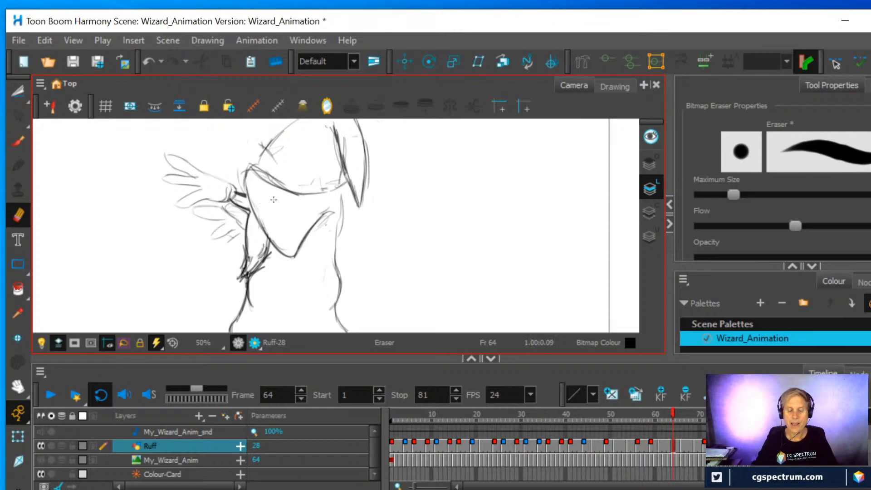
Rework the frame 66 sleeve by erasing its hanging tip, raising its lower edge and extending its upper corner up toward the hat
{"action": "left_click", "coordinate": [681, 443]}
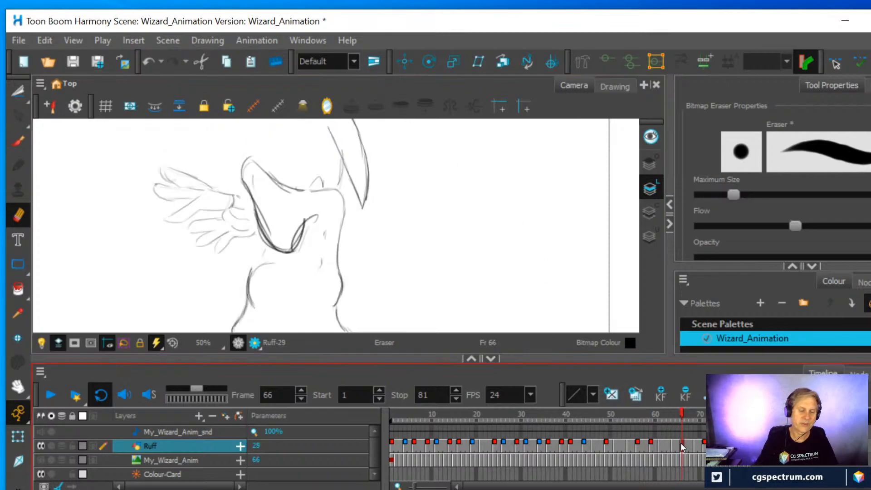
{"action": "mouse_move", "coordinate": [256, 214]}
{"action": "left_mouse_down"}
{"action": "mouse_move", "coordinate": [296, 249]}
{"action": "mouse_move", "coordinate": [316, 214]}
{"action": "left_mouse_up"}
{"action": "mouse_move", "coordinate": [256, 220]}
{"action": "left_mouse_down"}
{"action": "mouse_move", "coordinate": [244, 160]}
{"action": "mouse_move", "coordinate": [275, 184]}
{"action": "mouse_move", "coordinate": [304, 195]}
{"action": "mouse_move", "coordinate": [267, 162]}
{"action": "mouse_move", "coordinate": [319, 187]}
{"action": "mouse_move", "coordinate": [259, 156]}
{"action": "mouse_move", "coordinate": [258, 207]}
{"action": "mouse_move", "coordinate": [269, 225]}
{"action": "left_mouse_up"}
{"action": "key", "text": "alt+b"}
{"action": "left_click_drag", "start_coordinate": [268, 225], "coordinate": [329, 214]}
{"action": "mouse_move", "coordinate": [328, 215]}
{"action": "left_mouse_down"}
{"action": "mouse_move", "coordinate": [293, 222]}
{"action": "mouse_move", "coordinate": [328, 222]}
{"action": "left_mouse_up"}
{"action": "mouse_move", "coordinate": [324, 219]}
{"action": "left_mouse_down"}
{"action": "mouse_move", "coordinate": [275, 227]}
{"action": "mouse_move", "coordinate": [250, 175]}
{"action": "mouse_move", "coordinate": [248, 136]}
{"action": "left_mouse_up"}
{"action": "left_click_drag", "start_coordinate": [248, 136], "coordinate": [288, 178]}
{"action": "mouse_move", "coordinate": [247, 136]}
{"action": "left_mouse_down"}
{"action": "mouse_move", "coordinate": [251, 188]}
{"action": "mouse_move", "coordinate": [243, 137]}
{"action": "left_mouse_up"}
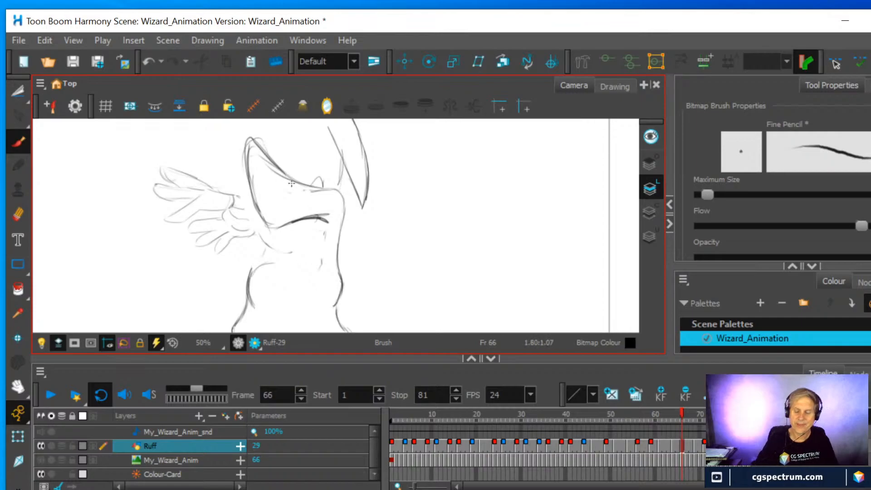
Check frame 69, redraw the sleeve's lower edge and tip slightly lower in the frame 71 drawing, and go to frame 73
{"action": "left_click", "coordinate": [690, 441]}
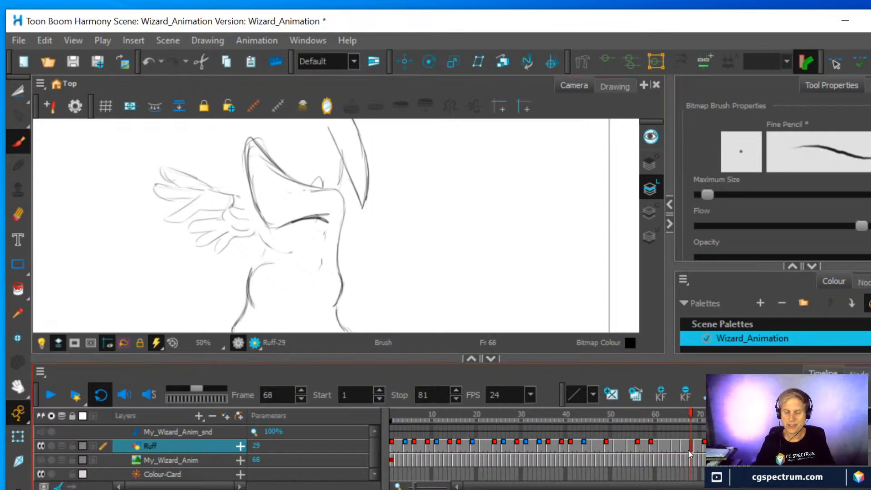
{"action": "left_click", "coordinate": [698, 444]}
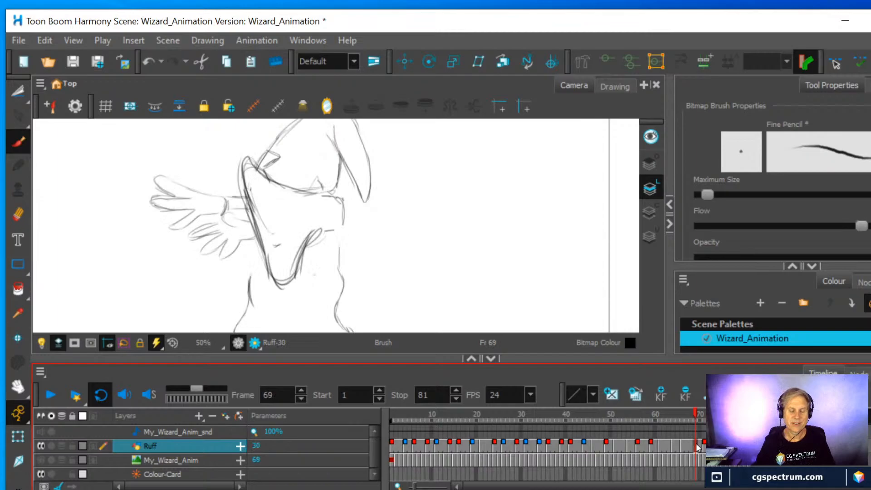
{"action": "left_click", "coordinate": [704, 443]}
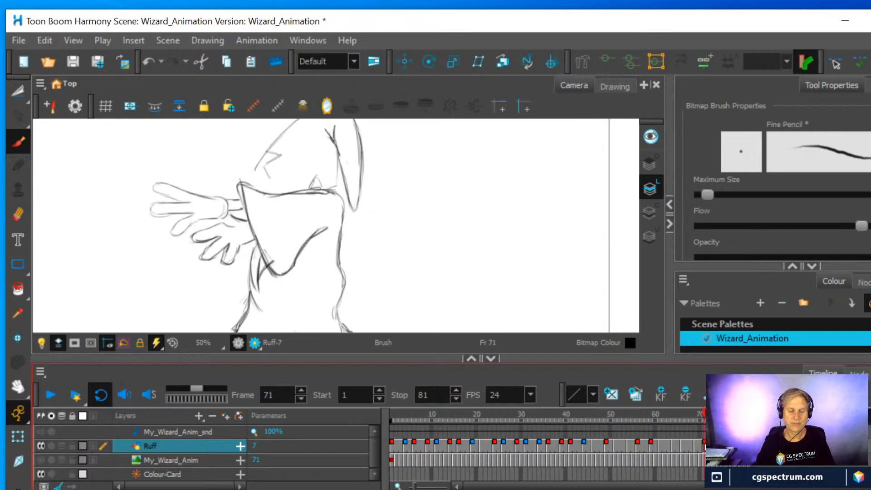
{"action": "left_click", "coordinate": [18, 214]}
{"action": "mouse_move", "coordinate": [270, 270]}
{"action": "left_mouse_down"}
{"action": "mouse_move", "coordinate": [284, 272]}
{"action": "mouse_move", "coordinate": [327, 229]}
{"action": "left_mouse_up"}
{"action": "left_click_drag", "start_coordinate": [259, 243], "coordinate": [268, 264]}
{"action": "left_click", "coordinate": [22, 149]}
{"action": "mouse_move", "coordinate": [248, 222]}
{"action": "left_mouse_down"}
{"action": "mouse_move", "coordinate": [279, 280]}
{"action": "mouse_move", "coordinate": [334, 227]}
{"action": "mouse_move", "coordinate": [275, 271]}
{"action": "mouse_move", "coordinate": [306, 248]}
{"action": "mouse_move", "coordinate": [290, 270]}
{"action": "mouse_move", "coordinate": [265, 267]}
{"action": "left_mouse_up"}
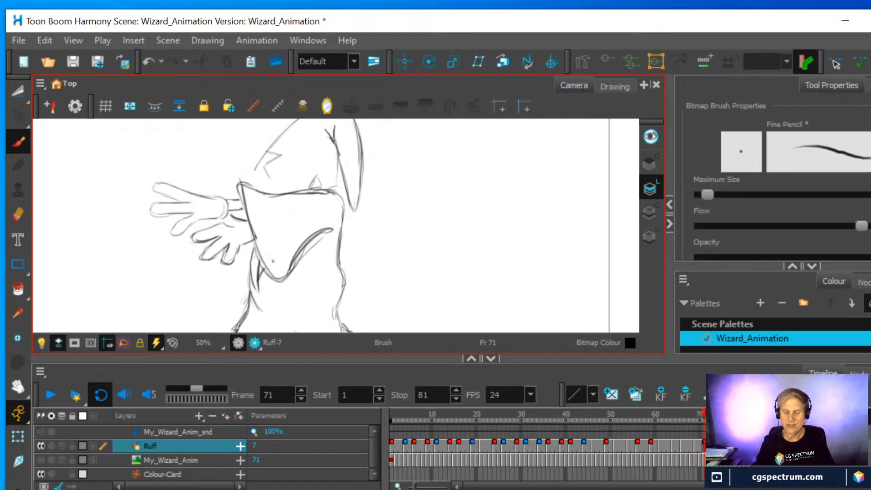
{"action": "left_click", "coordinate": [715, 446]}
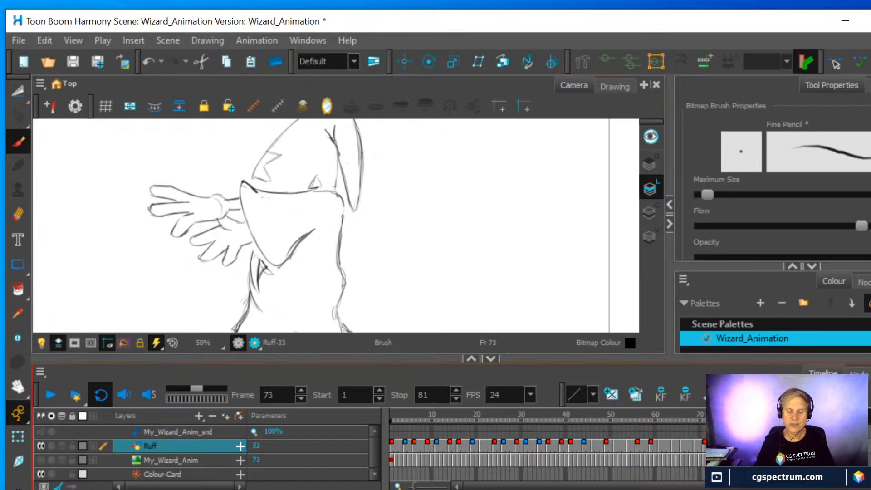
Compare with frame 81, show the onion skin, and erase and redraw the sleeve's upper corner and lower edge in the frame 71 drawing
{"action": "key", "text": "g"}
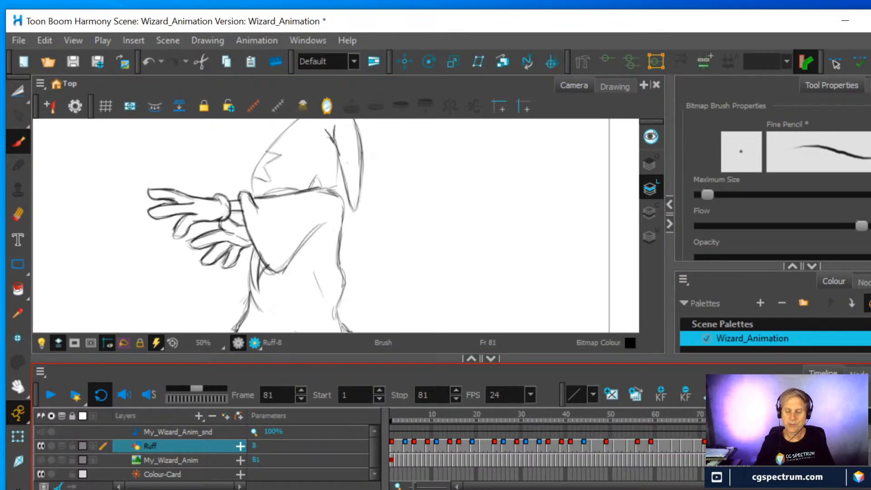
{"action": "key", "text": "f"}
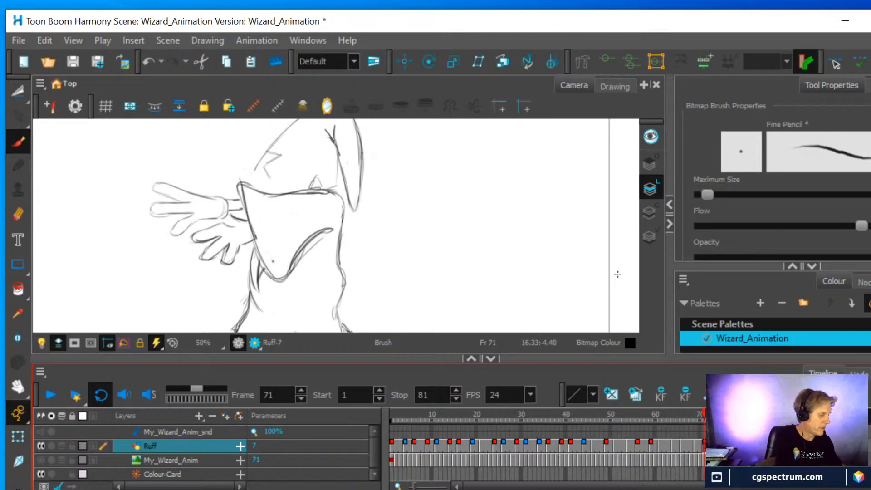
{"action": "key", "text": "alt+o"}
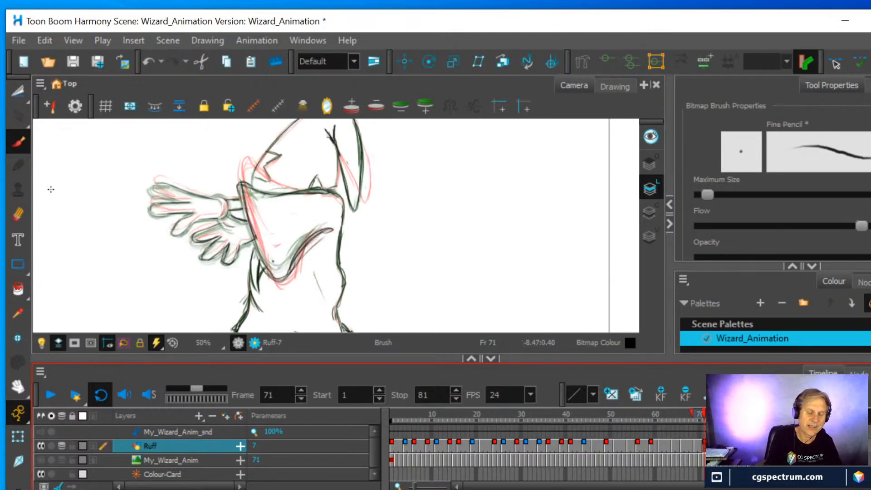
{"action": "left_click", "coordinate": [19, 214]}
{"action": "mouse_move", "coordinate": [242, 183]}
{"action": "left_mouse_down"}
{"action": "mouse_move", "coordinate": [276, 194]}
{"action": "mouse_move", "coordinate": [256, 196]}
{"action": "mouse_move", "coordinate": [293, 193]}
{"action": "mouse_move", "coordinate": [242, 187]}
{"action": "mouse_move", "coordinate": [251, 234]}
{"action": "left_mouse_up"}
{"action": "left_click", "coordinate": [18, 141]}
{"action": "left_click_drag", "start_coordinate": [274, 268], "coordinate": [331, 228]}
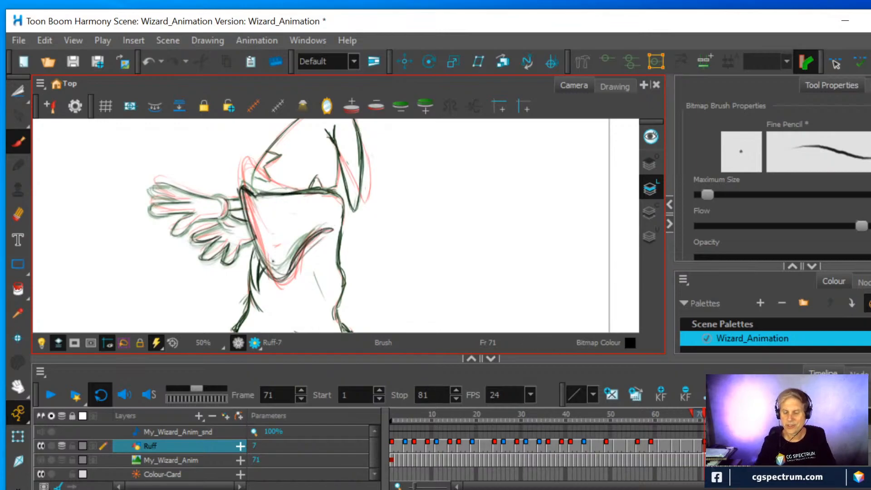
Erase the sleeve's lower edge in the frame 73 drawing and redraw it with a tip just above the frame 71 tip
{"action": "left_click", "coordinate": [715, 447]}
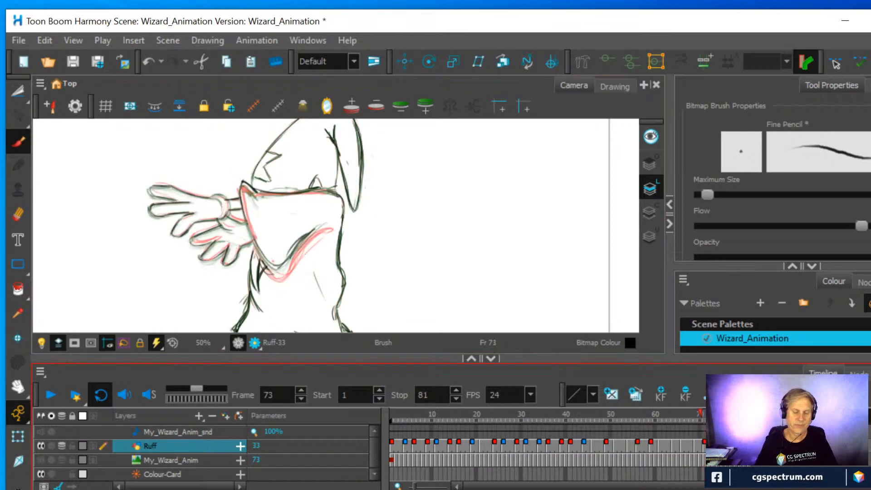
{"action": "left_click", "coordinate": [19, 214]}
{"action": "mouse_move", "coordinate": [267, 258]}
{"action": "left_mouse_down"}
{"action": "mouse_move", "coordinate": [286, 260]}
{"action": "mouse_move", "coordinate": [306, 232]}
{"action": "left_mouse_up"}
{"action": "key", "text": "alt+b"}
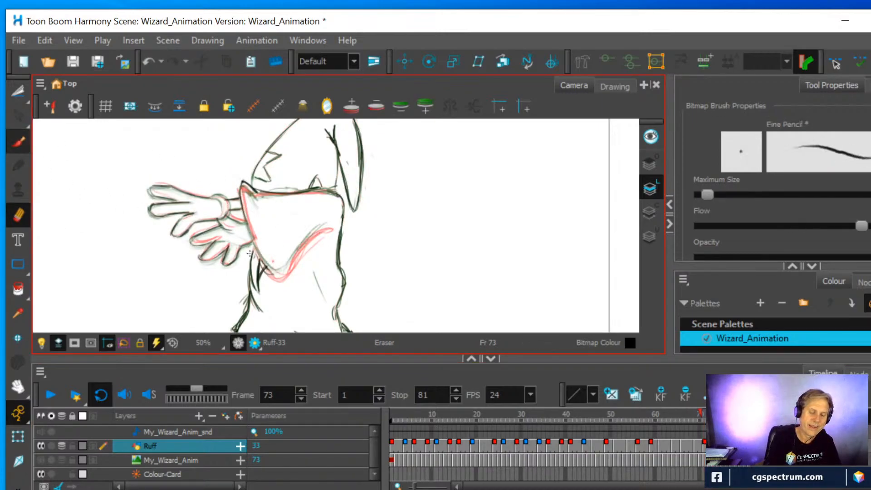
{"action": "mouse_move", "coordinate": [265, 266]}
{"action": "left_mouse_down"}
{"action": "mouse_move", "coordinate": [284, 272]}
{"action": "mouse_move", "coordinate": [319, 236]}
{"action": "mouse_move", "coordinate": [285, 271]}
{"action": "mouse_move", "coordinate": [266, 262]}
{"action": "left_mouse_up"}
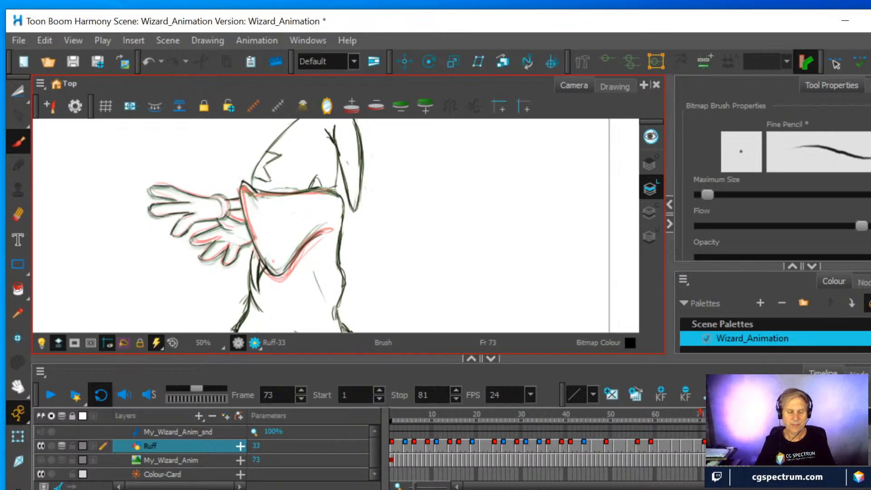
Check the neighbouring drawings, erase the sleeve's lower edge in the frame 75 drawing, and redraw it with a lower, rounded tip over the robe
{"action": "left_click", "coordinate": [727, 446]}
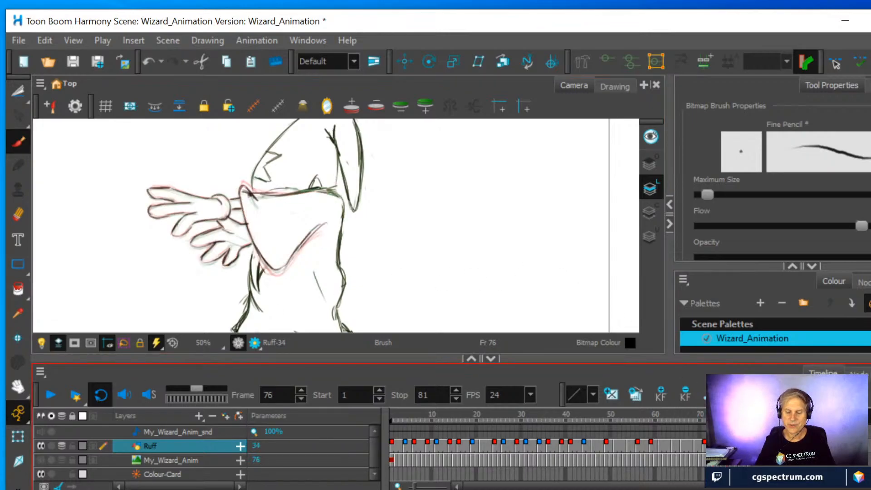
{"action": "left_click", "coordinate": [713, 448]}
{"action": "left_click", "coordinate": [705, 450]}
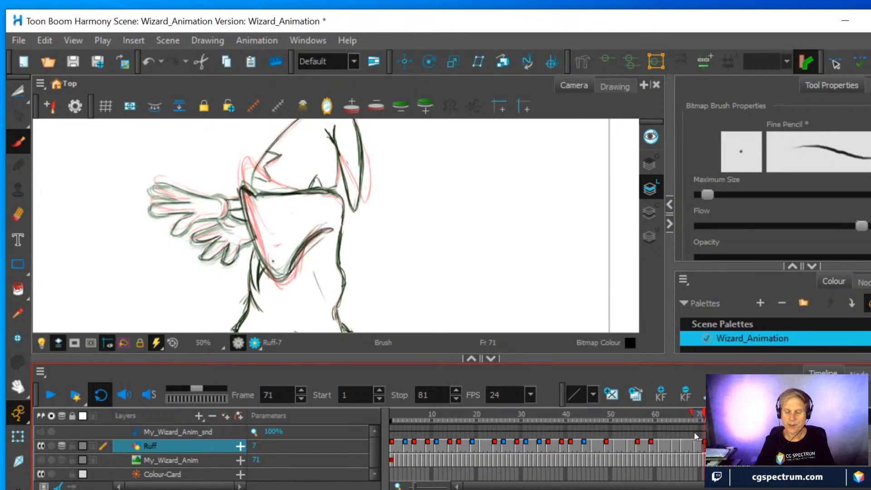
{"action": "mouse_move", "coordinate": [704, 413]}
{"action": "left_mouse_down"}
{"action": "mouse_move", "coordinate": [687, 416]}
{"action": "mouse_move", "coordinate": [722, 418]}
{"action": "left_mouse_up"}
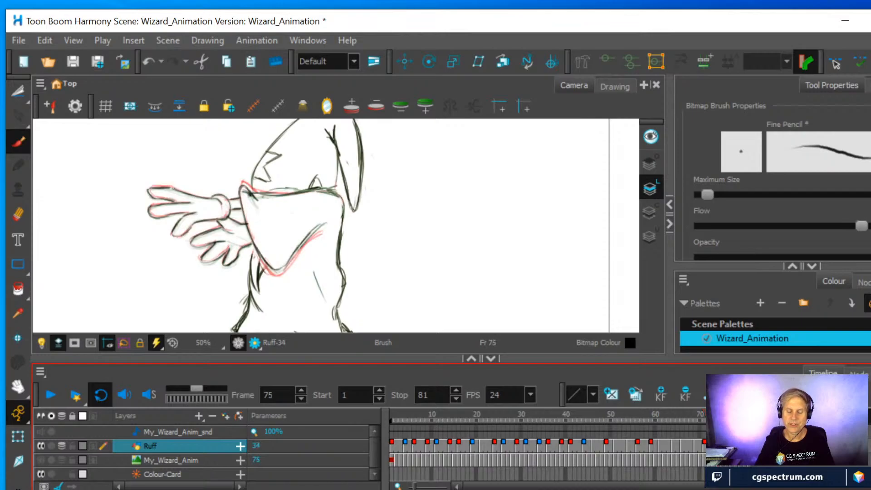
{"action": "left_click", "coordinate": [19, 214]}
{"action": "mouse_move", "coordinate": [259, 249]}
{"action": "left_mouse_down"}
{"action": "mouse_move", "coordinate": [276, 275]}
{"action": "mouse_move", "coordinate": [320, 226]}
{"action": "left_mouse_up"}
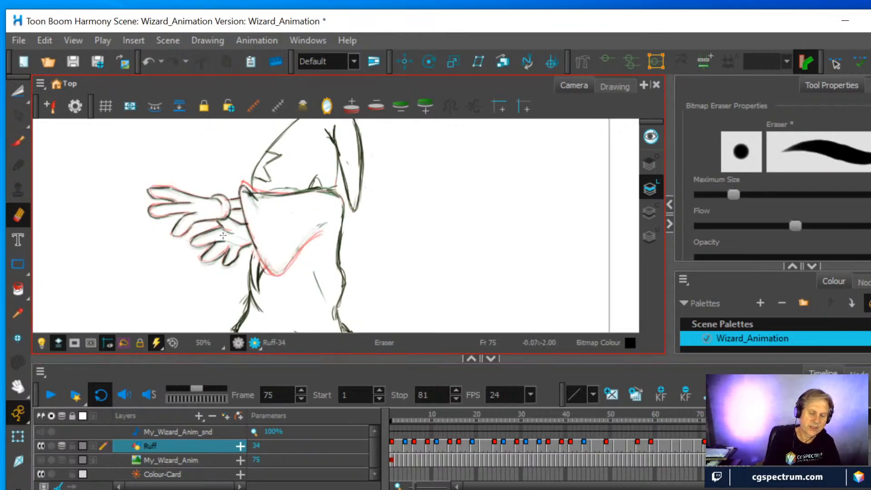
{"action": "left_click", "coordinate": [19, 141]}
{"action": "mouse_move", "coordinate": [266, 274]}
{"action": "left_mouse_down"}
{"action": "mouse_move", "coordinate": [302, 262]}
{"action": "mouse_move", "coordinate": [295, 281]}
{"action": "mouse_move", "coordinate": [273, 292]}
{"action": "mouse_move", "coordinate": [305, 259]}
{"action": "mouse_move", "coordinate": [280, 296]}
{"action": "mouse_move", "coordinate": [263, 269]}
{"action": "left_mouse_up"}
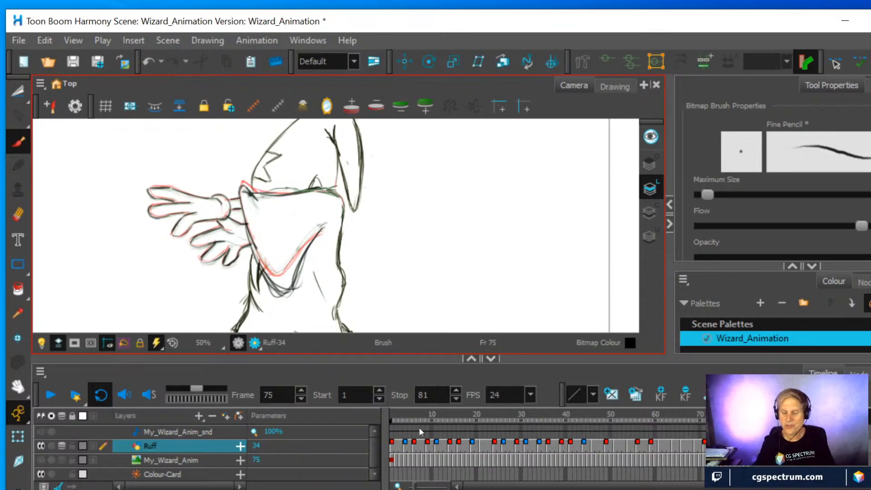
Erase the sleeve's hanging tip in the frame 73 drawing and redraw it lower, between the frame 71 and frame 75 tips
{"action": "key", "text": "f"}
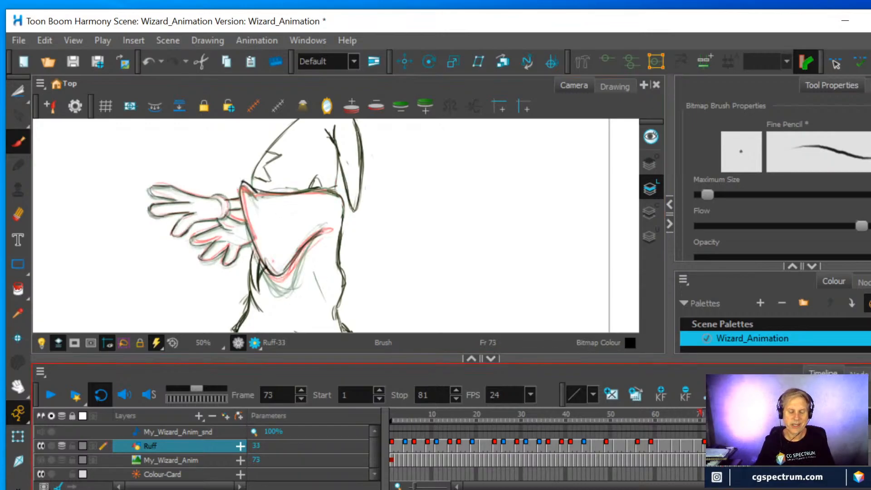
{"action": "key", "text": "alt+e"}
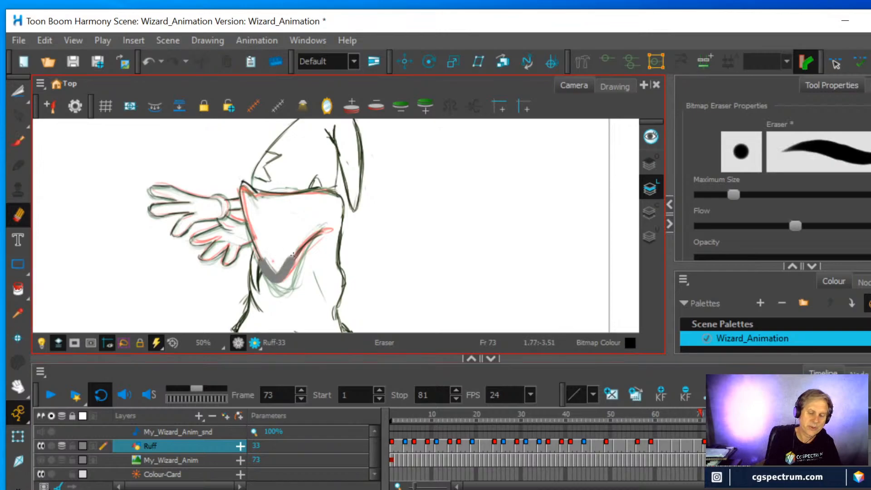
{"action": "key", "text": "alt+b"}
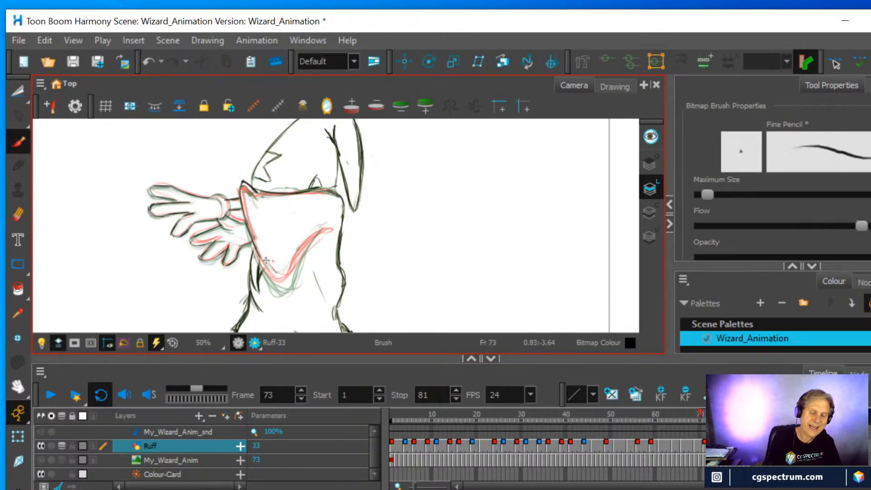
{"action": "mouse_move", "coordinate": [281, 289]}
{"action": "left_mouse_down"}
{"action": "mouse_move", "coordinate": [314, 234]}
{"action": "mouse_move", "coordinate": [293, 275]}
{"action": "mouse_move", "coordinate": [260, 266]}
{"action": "mouse_move", "coordinate": [294, 272]}
{"action": "mouse_move", "coordinate": [314, 234]}
{"action": "mouse_move", "coordinate": [294, 280]}
{"action": "mouse_move", "coordinate": [278, 284]}
{"action": "mouse_move", "coordinate": [259, 262]}
{"action": "left_mouse_up"}
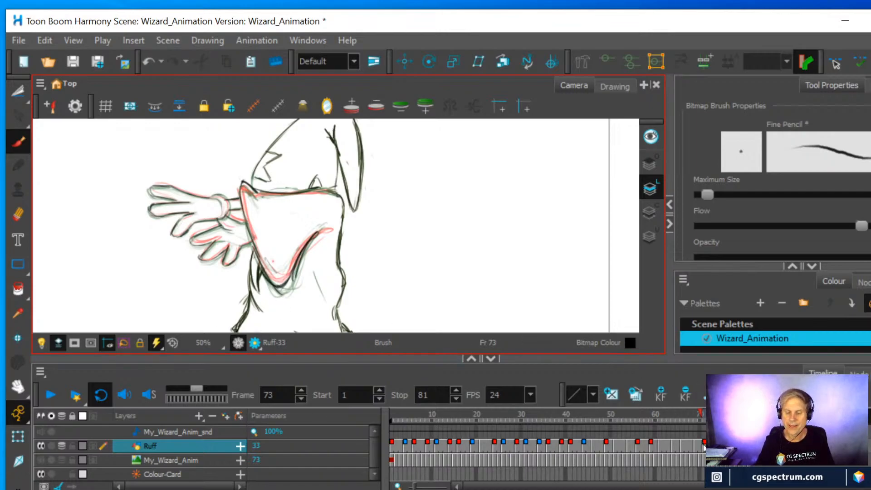
Draw the sleeve in the frame 77 drawing, placing its outline and tip between the frame 75 and frame 81 poses
{"action": "mouse_move", "coordinate": [713, 414]}
{"action": "left_mouse_down"}
{"action": "mouse_move", "coordinate": [705, 413]}
{"action": "mouse_move", "coordinate": [737, 414]}
{"action": "mouse_move", "coordinate": [727, 414]}
{"action": "left_mouse_up"}
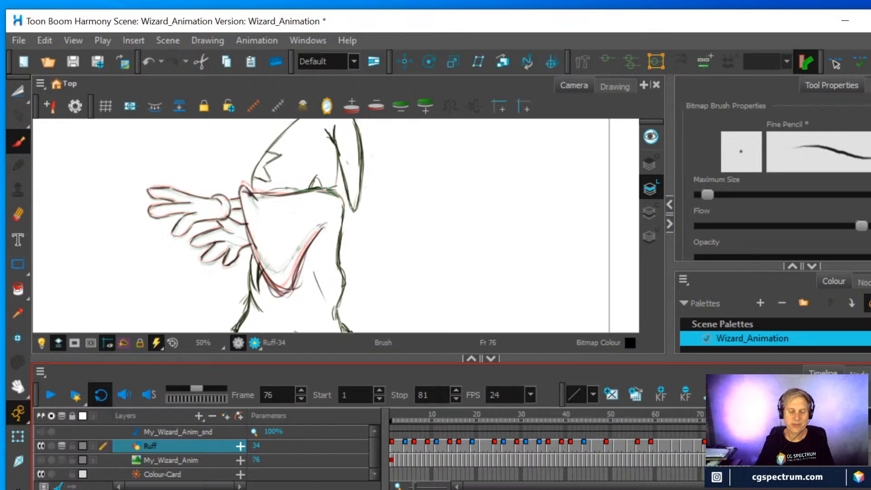
{"action": "key", "text": "period"}
{"action": "mouse_move", "coordinate": [272, 286]}
{"action": "left_mouse_down"}
{"action": "mouse_move", "coordinate": [291, 266]}
{"action": "mouse_move", "coordinate": [285, 280]}
{"action": "mouse_move", "coordinate": [259, 253]}
{"action": "mouse_move", "coordinate": [265, 274]}
{"action": "mouse_move", "coordinate": [242, 189]}
{"action": "mouse_move", "coordinate": [318, 188]}
{"action": "left_mouse_up"}
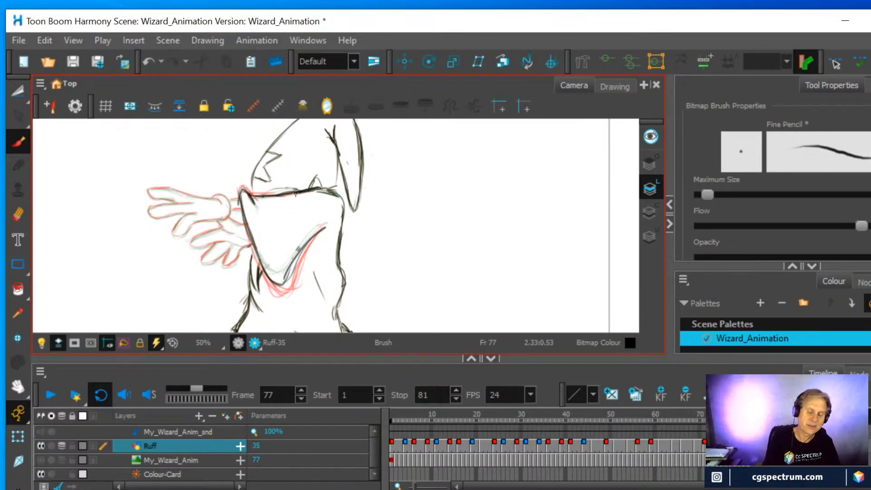
{"action": "mouse_move", "coordinate": [297, 261]}
{"action": "left_mouse_down"}
{"action": "mouse_move", "coordinate": [288, 281]}
{"action": "mouse_move", "coordinate": [265, 272]}
{"action": "left_mouse_up"}
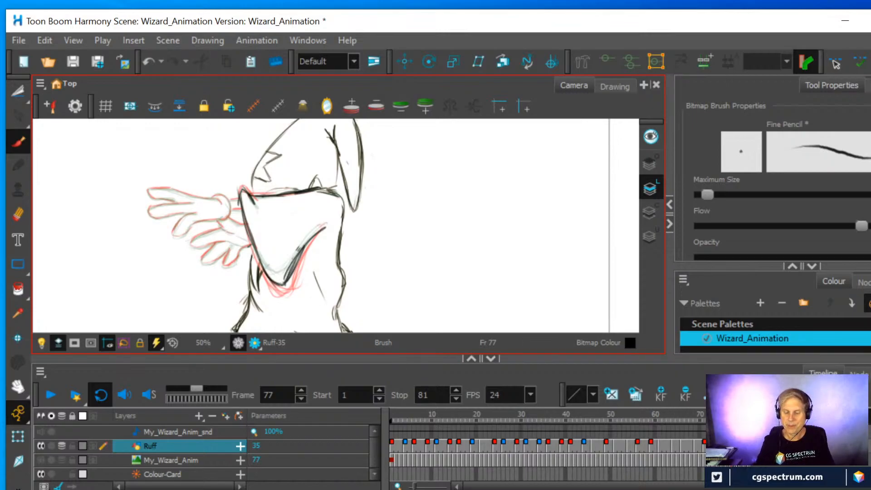
Draw the sleeve in the frame 79 drawing between the frame 77 and frame 81 poses, and check it with and without onion skin
{"action": "left_click", "coordinate": [740, 446]}
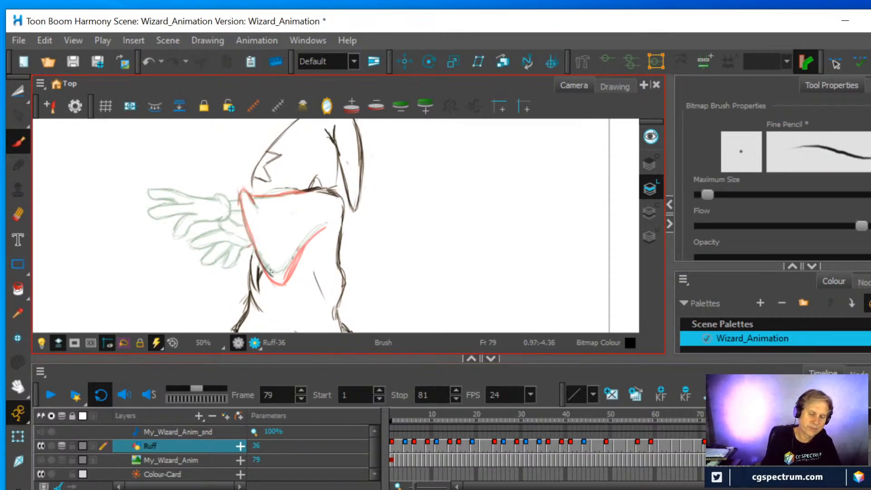
{"action": "mouse_move", "coordinate": [323, 226]}
{"action": "left_mouse_down"}
{"action": "mouse_move", "coordinate": [282, 273]}
{"action": "mouse_move", "coordinate": [263, 267]}
{"action": "mouse_move", "coordinate": [247, 196]}
{"action": "mouse_move", "coordinate": [251, 204]}
{"action": "mouse_move", "coordinate": [304, 193]}
{"action": "left_mouse_up"}
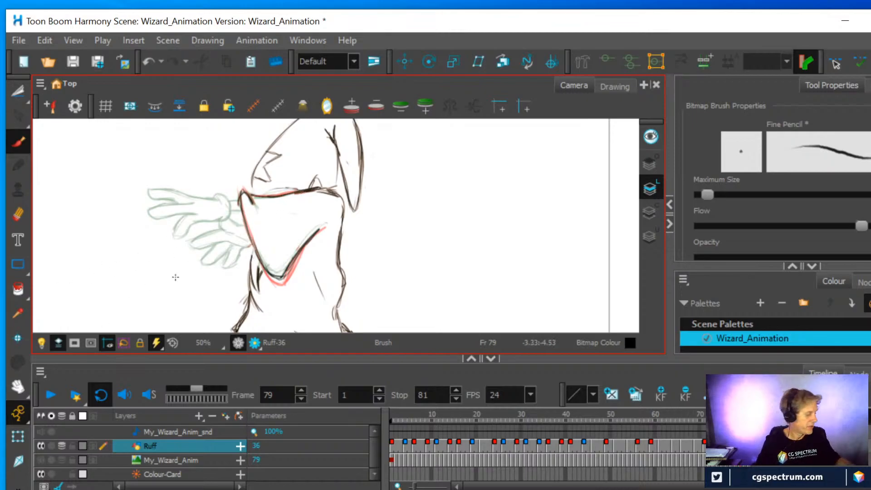
{"action": "key", "text": "alt+o"}
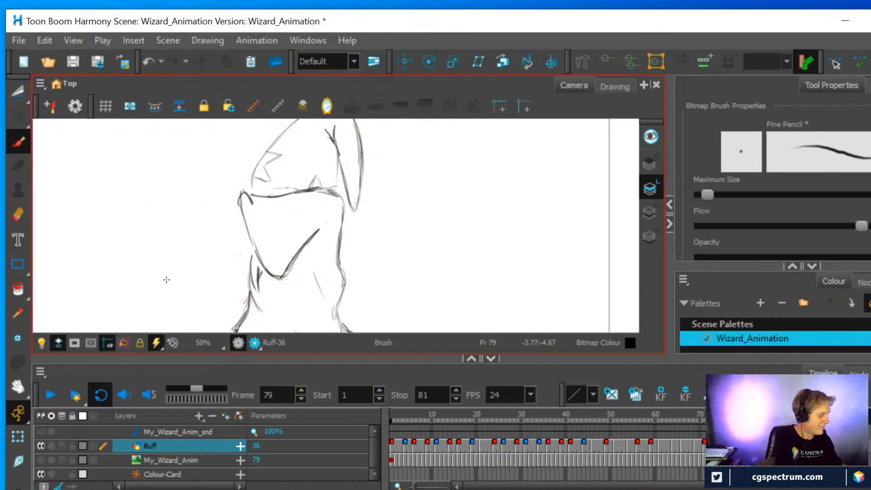
{"action": "key", "text": "alt+o"}
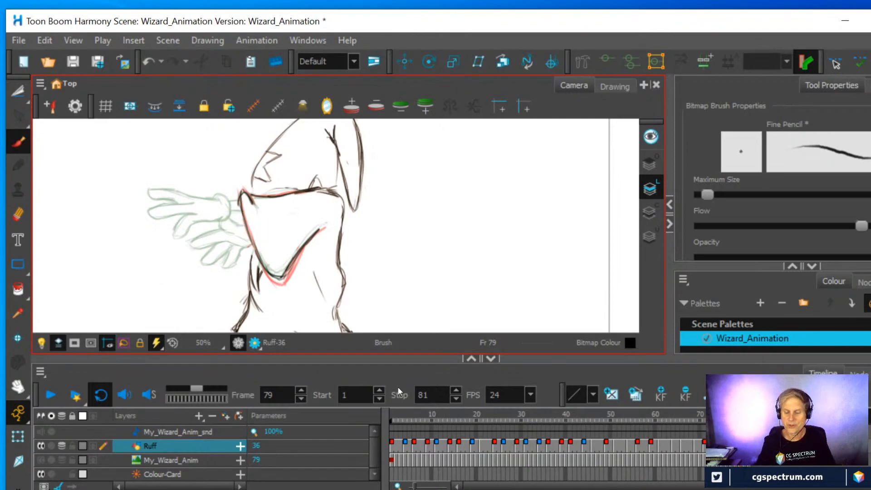
{"action": "left_click_drag", "start_coordinate": [736, 421], "coordinate": [722, 420]}
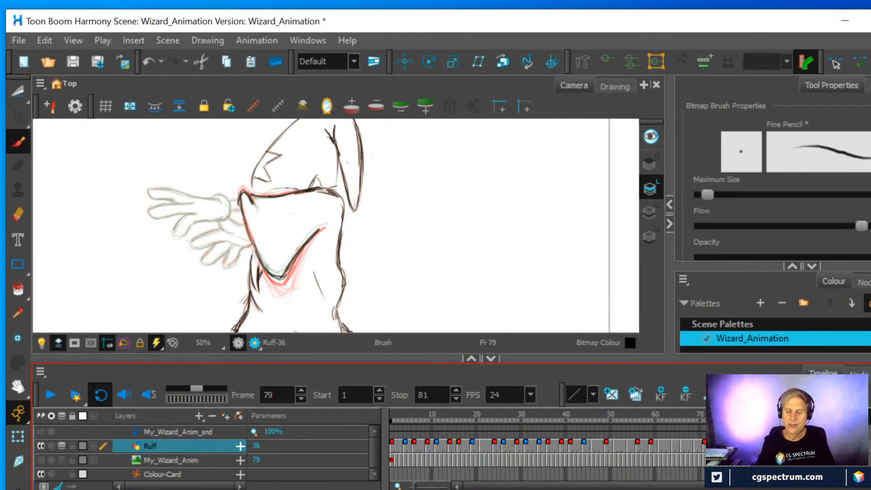
Hide the onion skin, lasso both of the wizard's hands in the frame 81 drawing with the Cutter, and copy them
{"action": "key", "text": "g"}
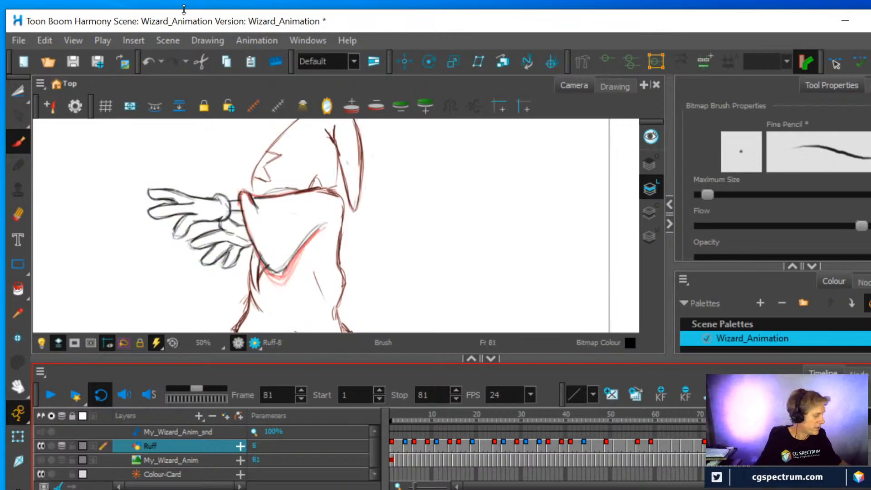
{"action": "key", "text": "alt+o"}
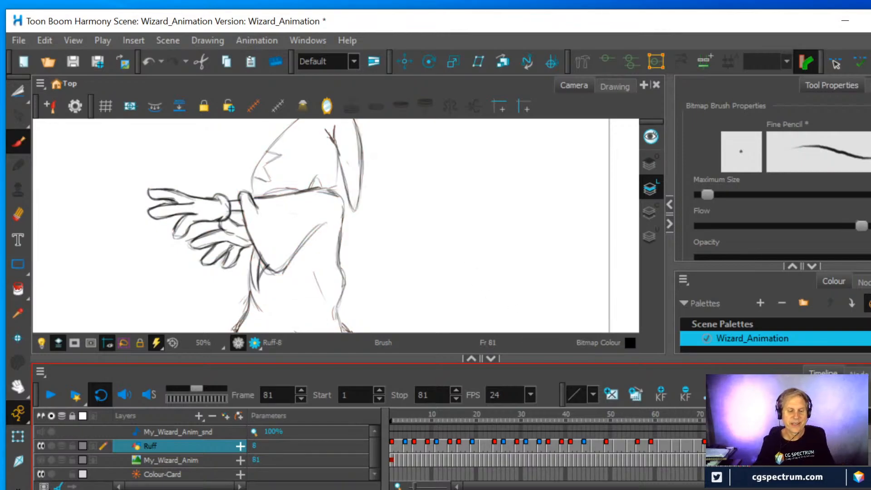
{"action": "left_click", "coordinate": [14, 89]}
{"action": "mouse_move", "coordinate": [124, 227]}
{"action": "left_mouse_down"}
{"action": "mouse_move", "coordinate": [132, 196]}
{"action": "mouse_move", "coordinate": [155, 168]}
{"action": "mouse_move", "coordinate": [215, 194]}
{"action": "mouse_move", "coordinate": [239, 186]}
{"action": "mouse_move", "coordinate": [253, 248]}
{"action": "mouse_move", "coordinate": [234, 275]}
{"action": "mouse_move", "coordinate": [202, 275]}
{"action": "mouse_move", "coordinate": [132, 219]}
{"action": "mouse_move", "coordinate": [112, 219]}
{"action": "left_mouse_up"}
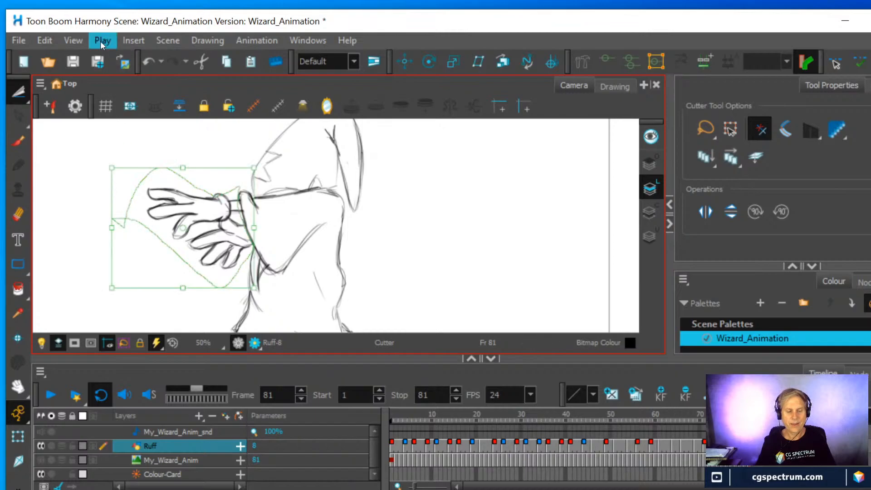
{"action": "left_click", "coordinate": [50, 40]}
{"action": "left_click", "coordinate": [55, 107]}
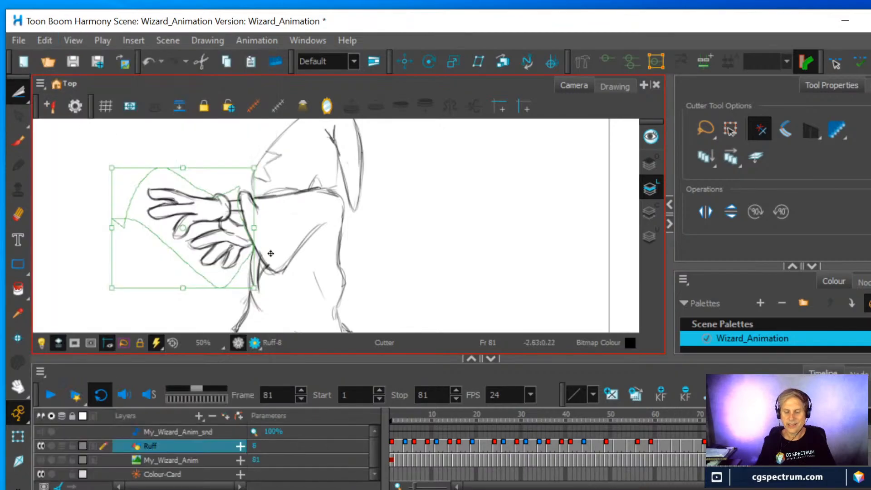
Paste the copied hands into the frame 79 and frame 77 drawings, and go to frame 75
{"action": "key", "text": "comma"}
{"action": "key", "text": "comma"}
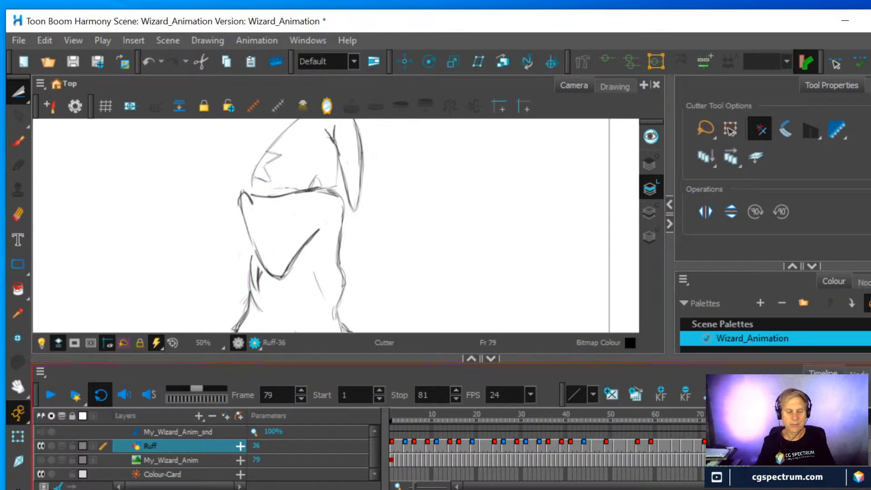
{"action": "left_click", "coordinate": [45, 40]}
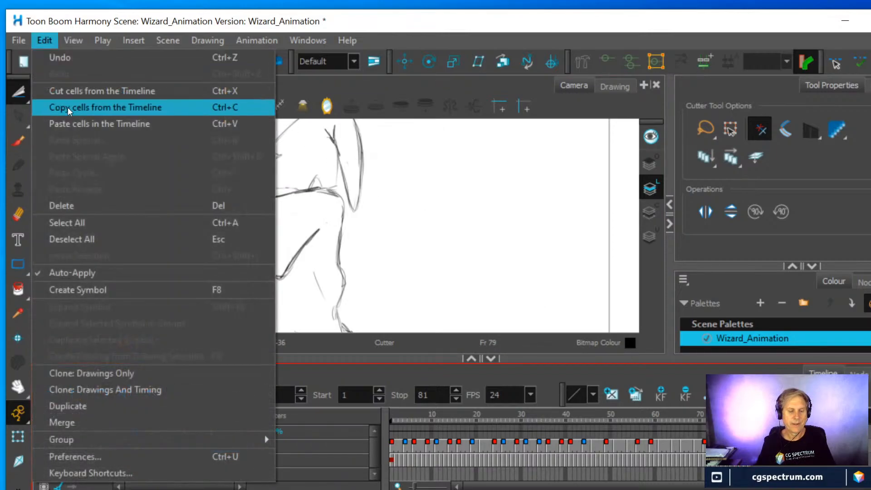
{"action": "left_click", "coordinate": [69, 120]}
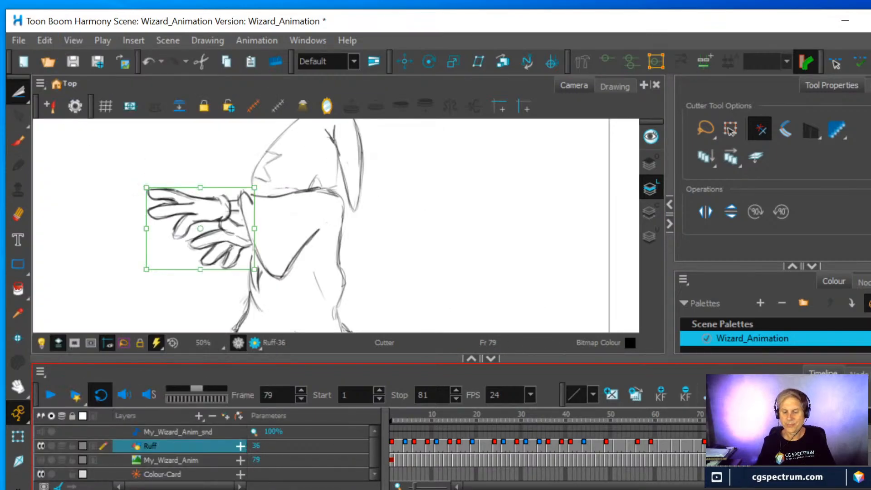
{"action": "key", "text": "comma"}
{"action": "key", "text": "comma"}
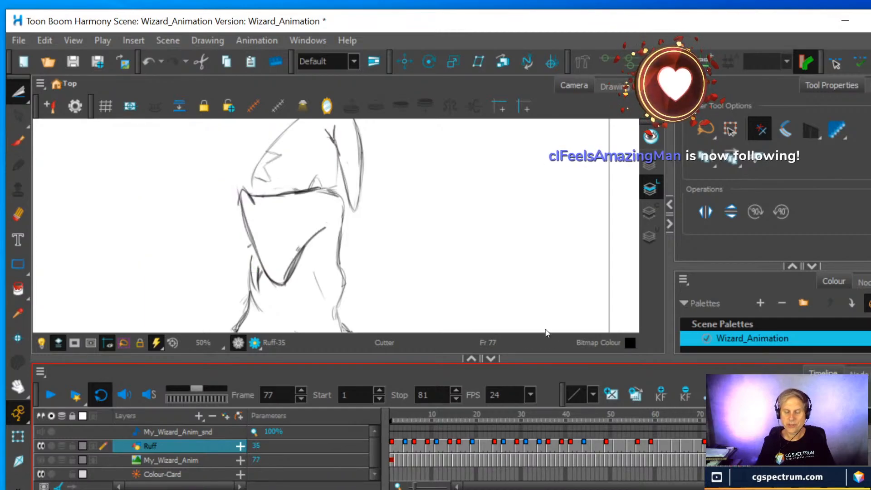
{"action": "left_click", "coordinate": [41, 42]}
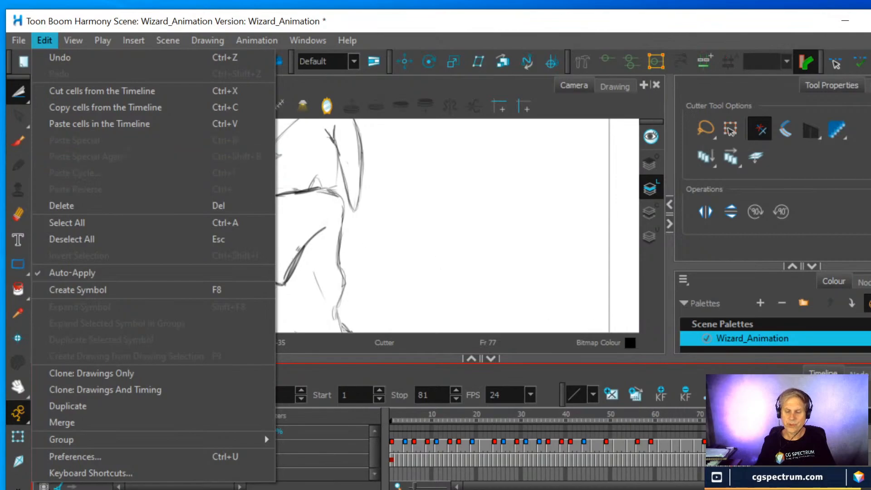
{"action": "left_click", "coordinate": [110, 125]}
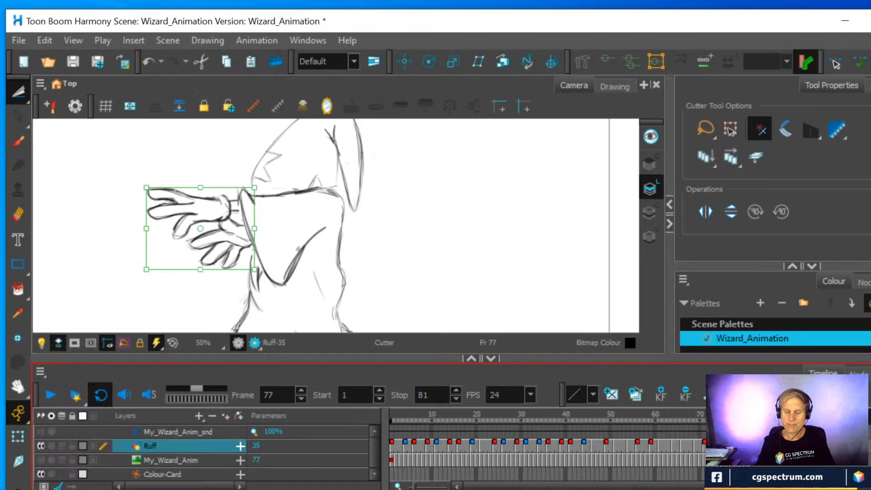
{"action": "key", "text": "comma"}
{"action": "key", "text": "comma"}
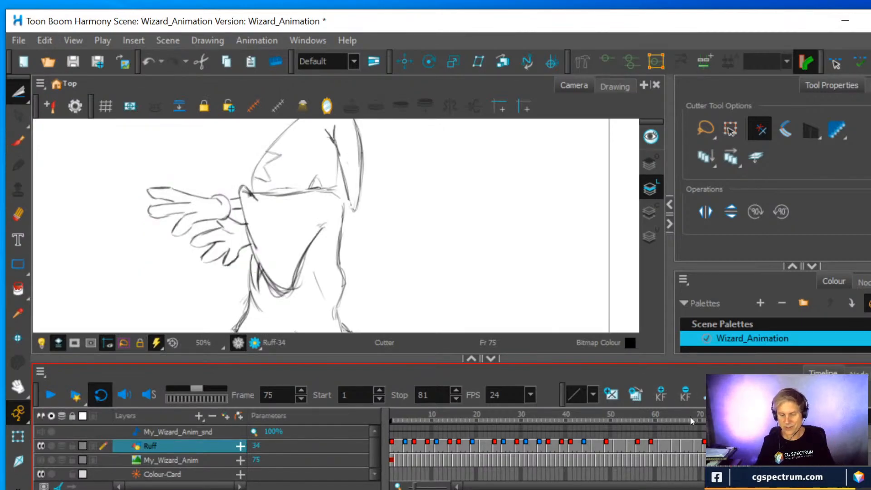
Flip through the drawings from frame 73 to frame 80 and play the animation to check the sleeve's drag and hands
{"action": "key", "text": "comma"}
{"action": "key", "text": "comma"}
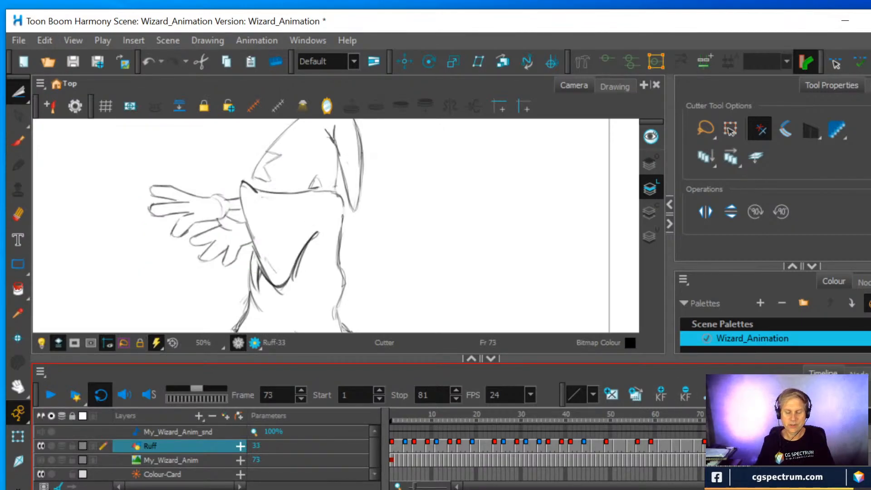
{"action": "key", "text": "period"}
{"action": "key", "text": "period"}
{"action": "key", "text": "period"}
{"action": "key", "text": "period"}
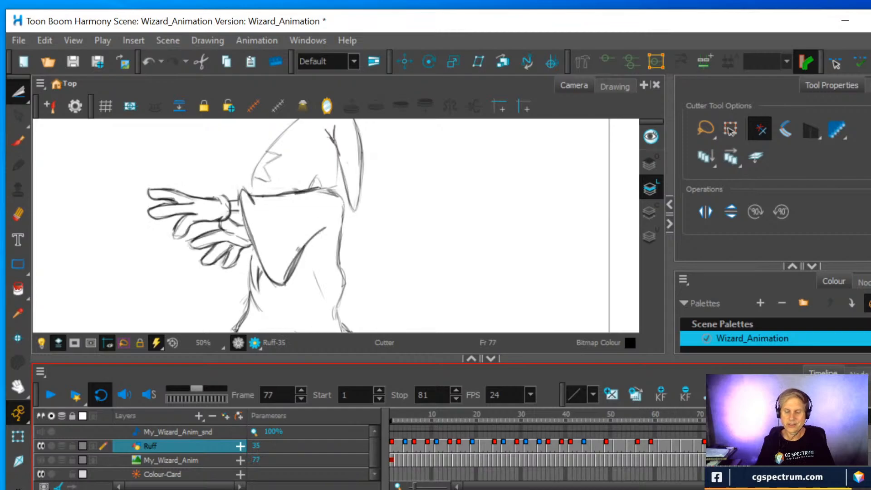
{"action": "key", "text": "period"}
{"action": "key", "text": "period"}
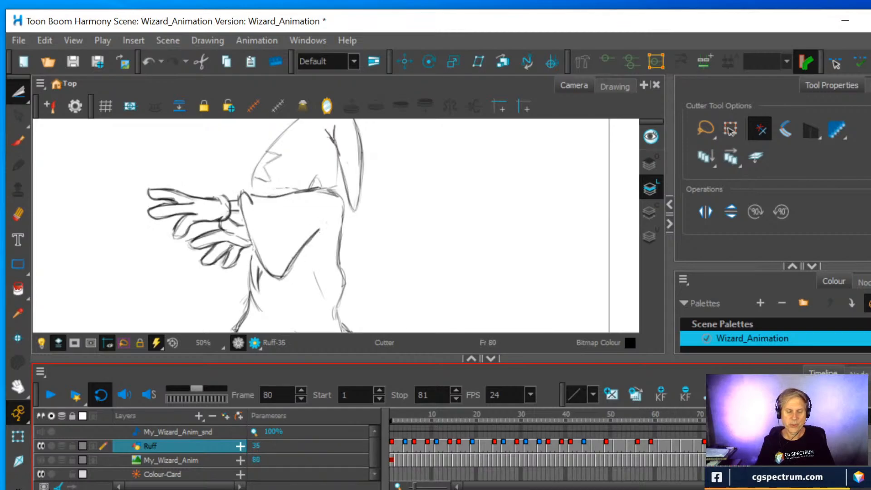
{"action": "left_click", "coordinate": [49, 398]}
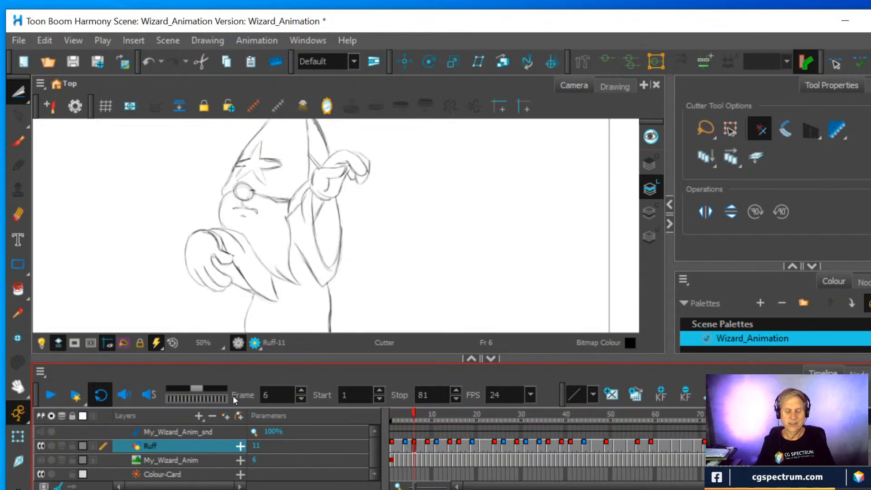
Redraw the sleeve's lower edge and tip in the frame 71 drawing against the onion skin, then hide the onion skin
{"action": "mouse_move", "coordinate": [683, 412]}
{"action": "left_mouse_down"}
{"action": "mouse_move", "coordinate": [648, 415]}
{"action": "mouse_move", "coordinate": [723, 415]}
{"action": "mouse_move", "coordinate": [685, 416]}
{"action": "mouse_move", "coordinate": [713, 415]}
{"action": "mouse_move", "coordinate": [704, 415]}
{"action": "left_mouse_up"}
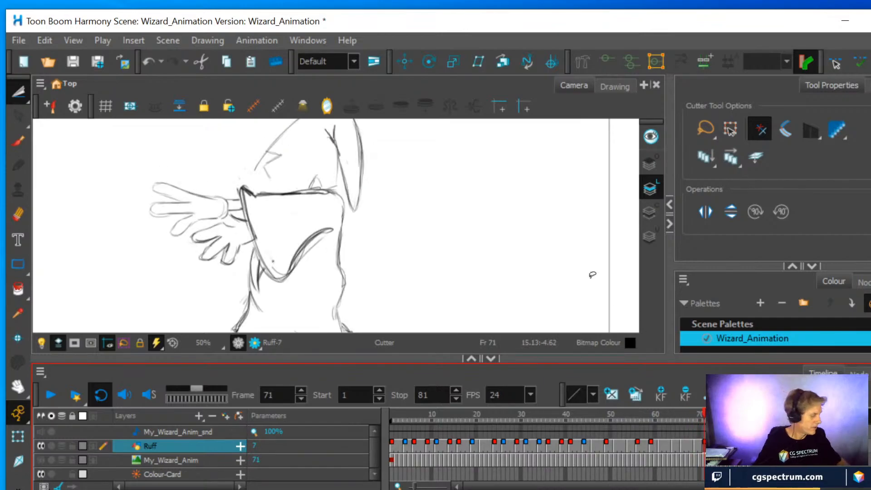
{"action": "key", "text": "alt+o"}
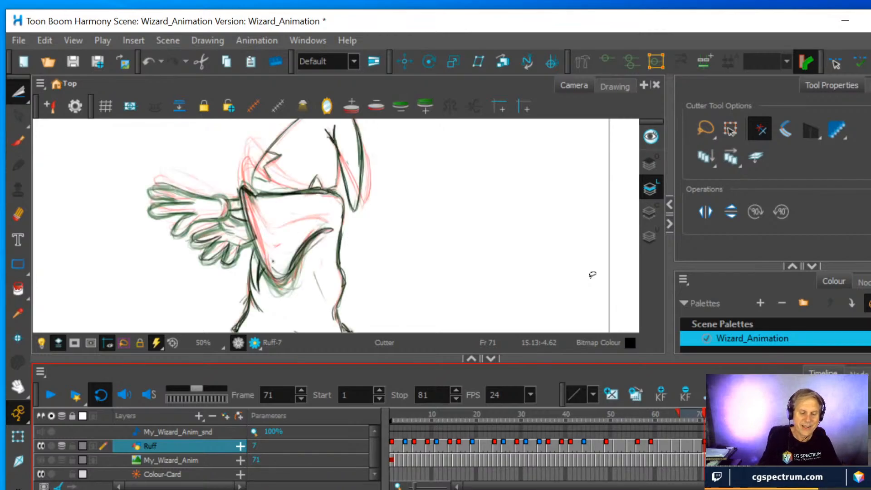
{"action": "key", "text": "alt+e"}
{"action": "mouse_move", "coordinate": [255, 256]}
{"action": "left_mouse_down"}
{"action": "mouse_move", "coordinate": [275, 279]}
{"action": "mouse_move", "coordinate": [289, 274]}
{"action": "mouse_move", "coordinate": [312, 229]}
{"action": "left_mouse_up"}
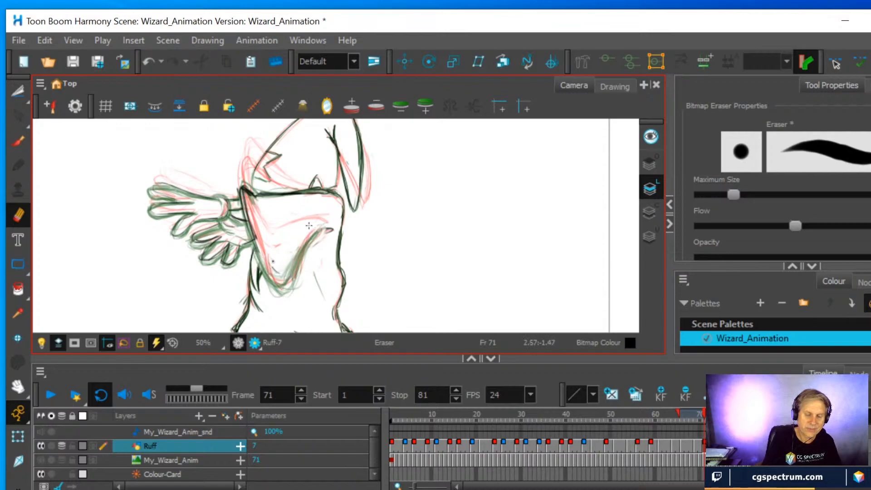
{"action": "left_click", "coordinate": [19, 142]}
{"action": "mouse_move", "coordinate": [254, 233]}
{"action": "left_mouse_down"}
{"action": "mouse_move", "coordinate": [268, 275]}
{"action": "mouse_move", "coordinate": [290, 282]}
{"action": "mouse_move", "coordinate": [283, 289]}
{"action": "mouse_move", "coordinate": [322, 227]}
{"action": "mouse_move", "coordinate": [294, 277]}
{"action": "left_mouse_up"}
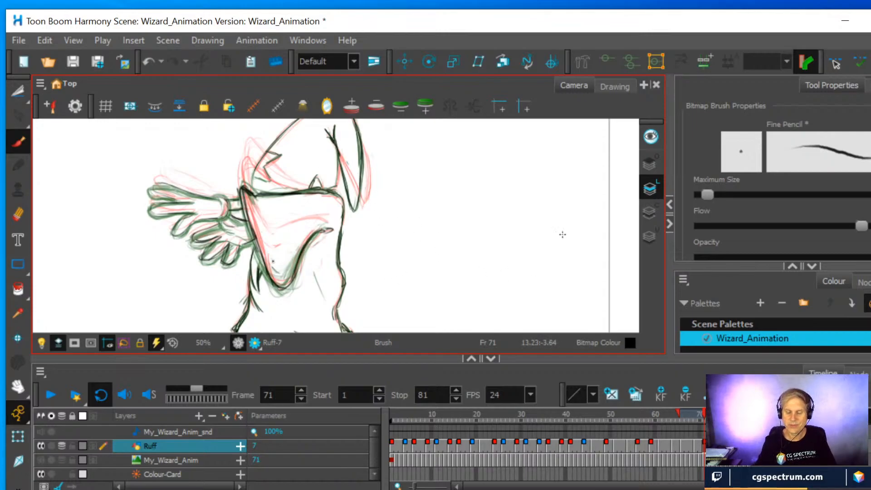
{"action": "key", "text": "alt+o"}
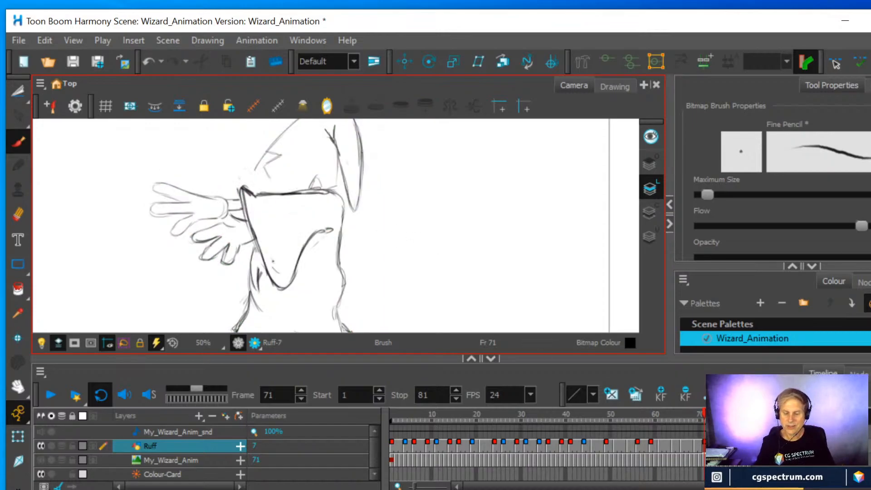
Scrub between frames 62 and 76 and play the animation to examine how the sleeve tip moves around frame 71
{"action": "mouse_move", "coordinate": [704, 413]}
{"action": "left_mouse_down"}
{"action": "mouse_move", "coordinate": [692, 412]}
{"action": "mouse_move", "coordinate": [736, 412]}
{"action": "mouse_move", "coordinate": [700, 416]}
{"action": "mouse_move", "coordinate": [736, 417]}
{"action": "mouse_move", "coordinate": [718, 417]}
{"action": "mouse_move", "coordinate": [727, 417]}
{"action": "left_mouse_up"}
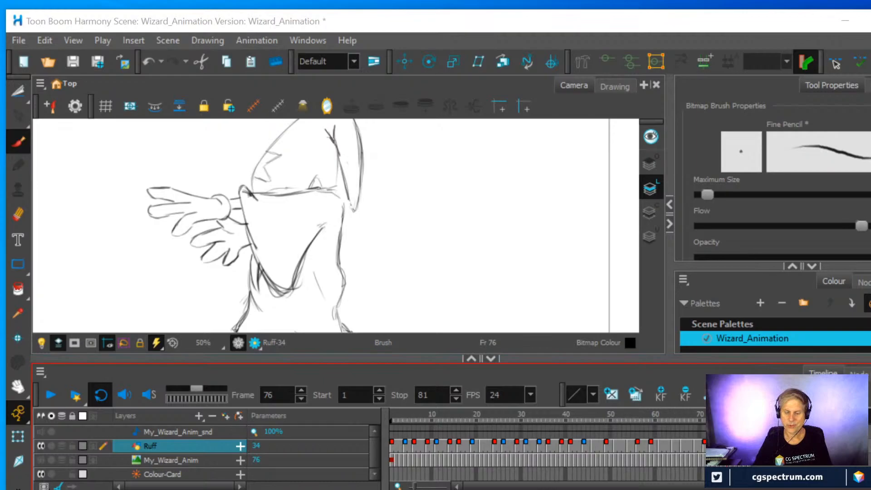
{"action": "mouse_move", "coordinate": [726, 414]}
{"action": "left_mouse_down"}
{"action": "mouse_move", "coordinate": [682, 411]}
{"action": "mouse_move", "coordinate": [704, 414]}
{"action": "mouse_move", "coordinate": [664, 441]}
{"action": "left_mouse_up"}
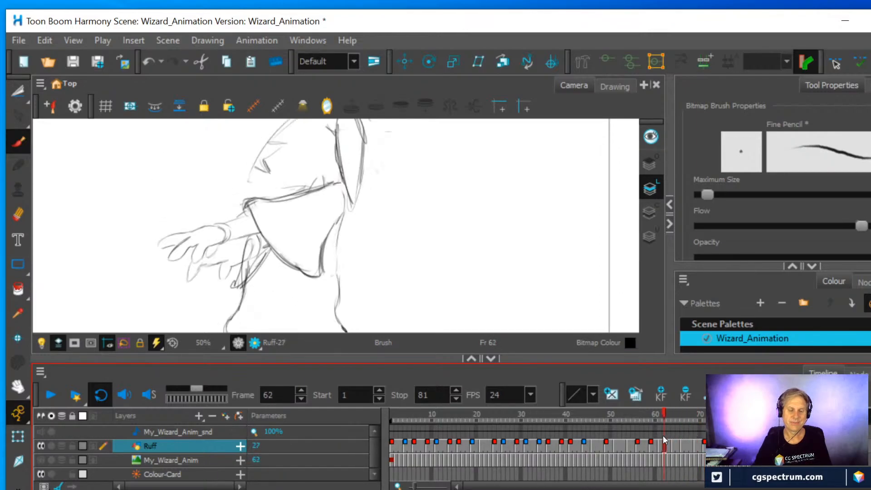
{"action": "left_click", "coordinate": [50, 395]}
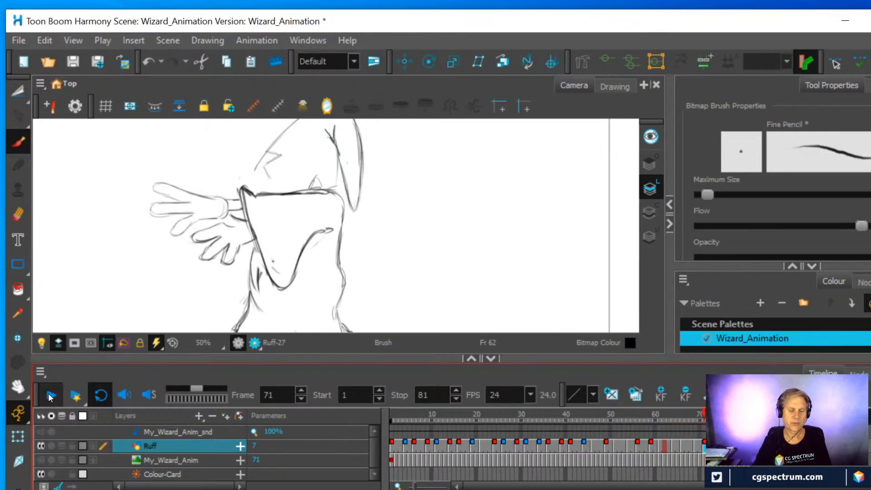
{"action": "left_click", "coordinate": [50, 395]}
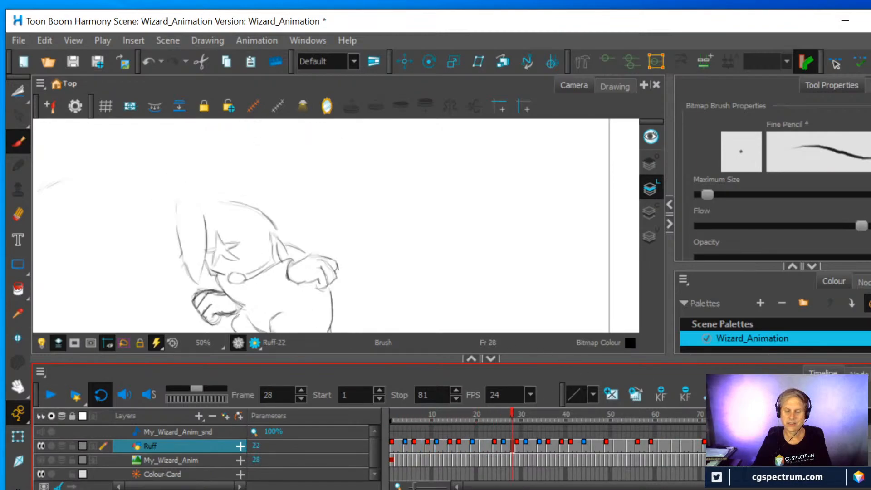
{"action": "mouse_move", "coordinate": [734, 415]}
{"action": "left_mouse_down"}
{"action": "mouse_move", "coordinate": [714, 415]}
{"action": "mouse_move", "coordinate": [727, 415]}
{"action": "left_mouse_up"}
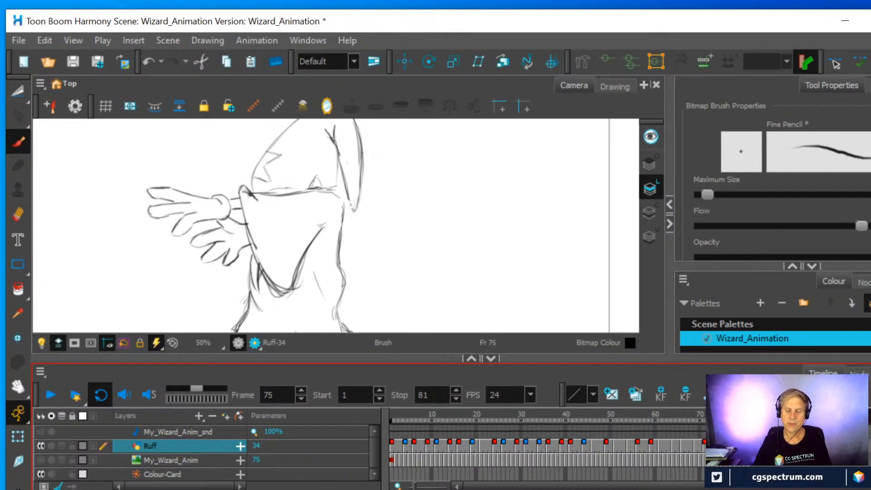
Erase the sleeve's lower edge and tip from the frame 71 and frame 69 drawings, comparing with the frame 66 pose
{"action": "left_click_drag", "start_coordinate": [722, 415], "coordinate": [709, 415]}
{"action": "key", "text": "e"}
{"action": "mouse_move", "coordinate": [259, 255]}
{"action": "left_mouse_down"}
{"action": "mouse_move", "coordinate": [289, 285]}
{"action": "mouse_move", "coordinate": [303, 271]}
{"action": "mouse_move", "coordinate": [307, 244]}
{"action": "mouse_move", "coordinate": [293, 274]}
{"action": "mouse_move", "coordinate": [274, 258]}
{"action": "mouse_move", "coordinate": [272, 277]}
{"action": "left_mouse_up"}
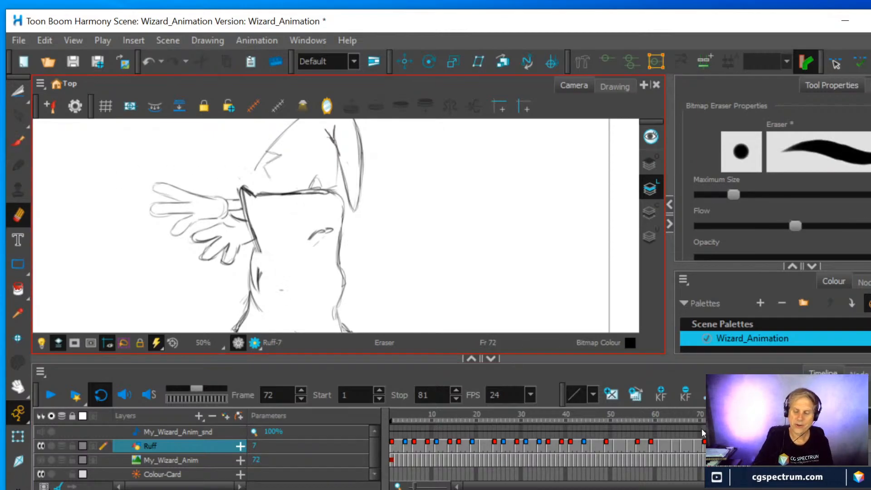
{"action": "left_click", "coordinate": [697, 448]}
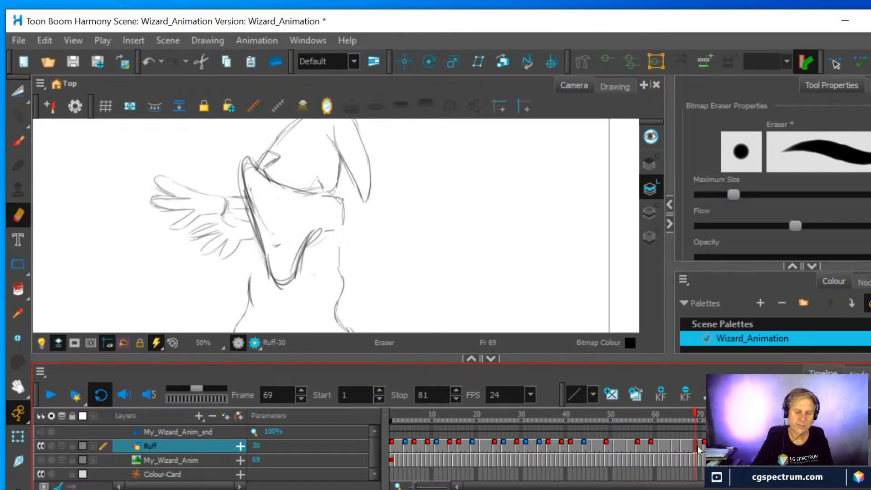
{"action": "mouse_move", "coordinate": [263, 250]}
{"action": "left_mouse_down"}
{"action": "mouse_move", "coordinate": [272, 273]}
{"action": "mouse_move", "coordinate": [298, 268]}
{"action": "mouse_move", "coordinate": [322, 228]}
{"action": "mouse_move", "coordinate": [269, 255]}
{"action": "left_mouse_up"}
{"action": "mouse_move", "coordinate": [281, 286]}
{"action": "left_mouse_down"}
{"action": "mouse_move", "coordinate": [305, 265]}
{"action": "mouse_move", "coordinate": [304, 246]}
{"action": "left_mouse_up"}
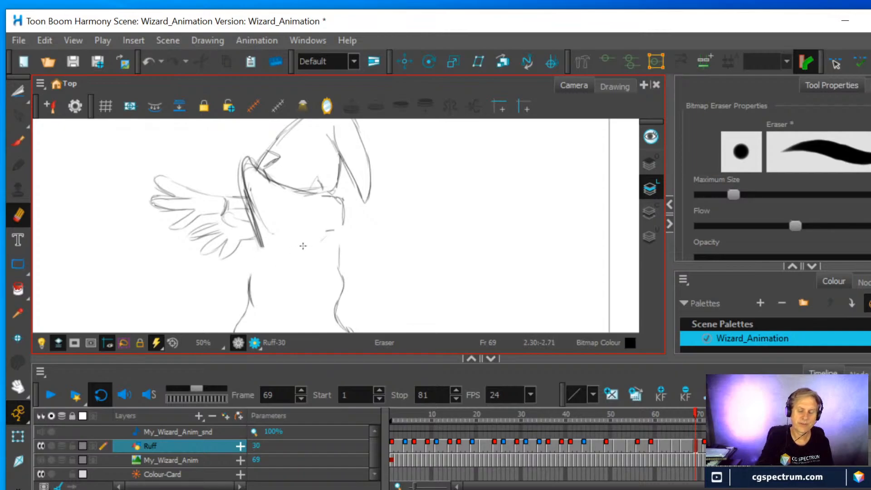
{"action": "left_click", "coordinate": [683, 445]}
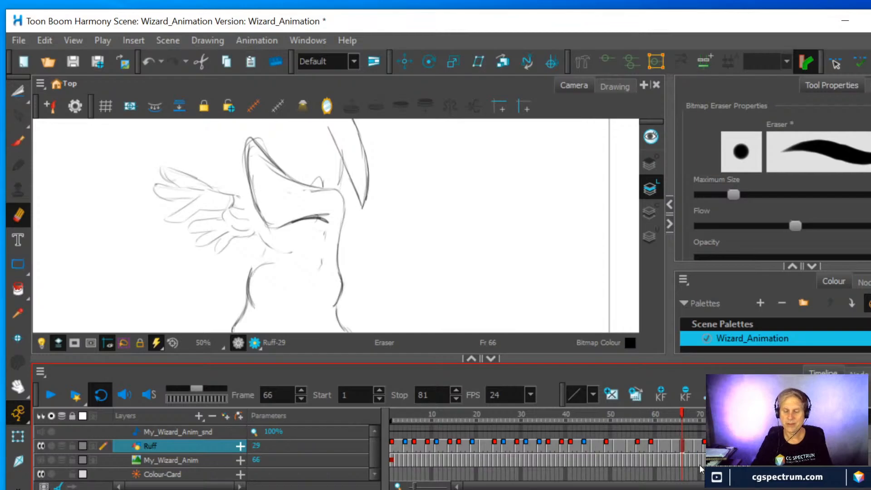
{"action": "left_click", "coordinate": [695, 442]}
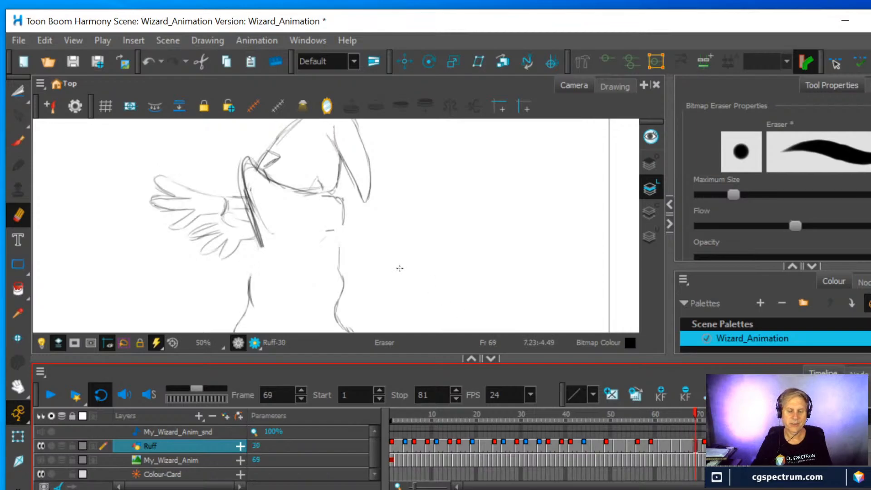
Show the onion skin and adjust its range at frame 72 to include the frame 66, 69 and 73 drawings
{"action": "key", "text": "alt+o"}
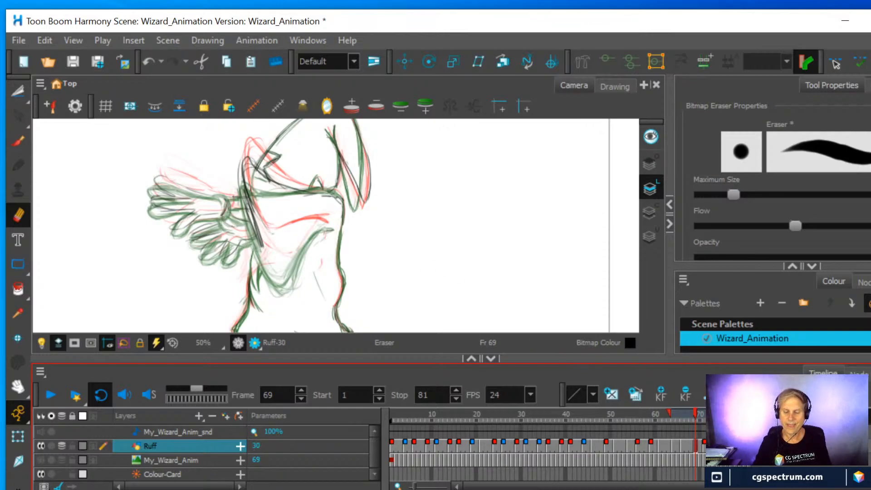
{"action": "mouse_move", "coordinate": [749, 413]}
{"action": "left_mouse_down"}
{"action": "mouse_move", "coordinate": [713, 414]}
{"action": "mouse_move", "coordinate": [740, 414]}
{"action": "left_mouse_up"}
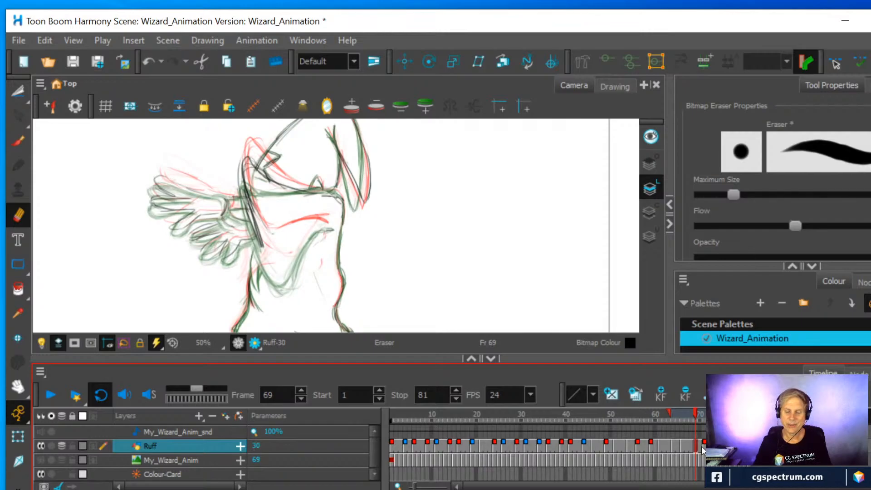
{"action": "key", "text": "g"}
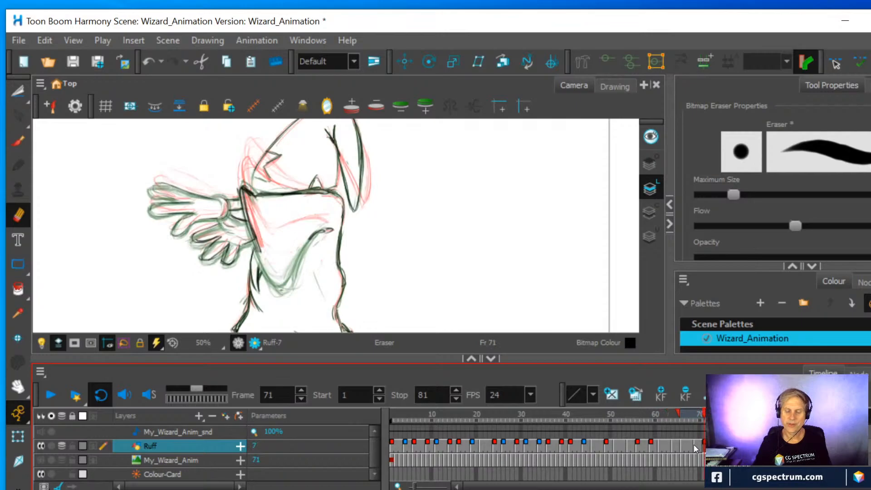
{"action": "key", "text": "f"}
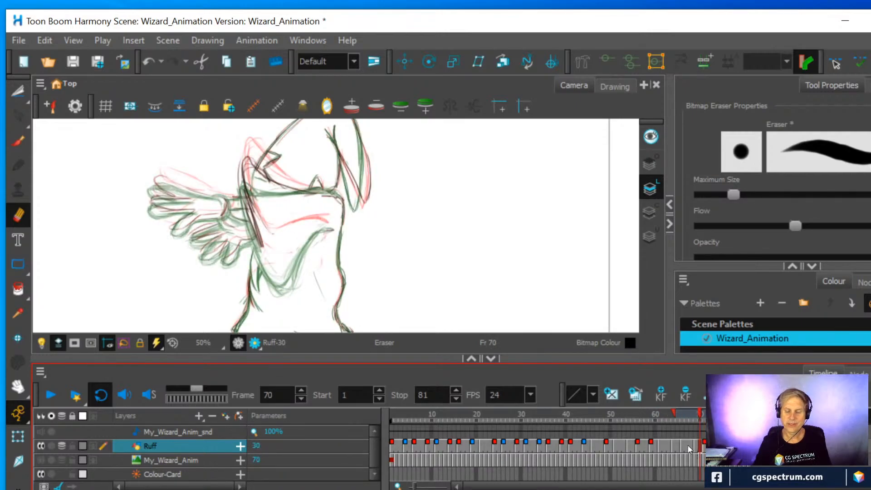
{"action": "key", "text": "g"}
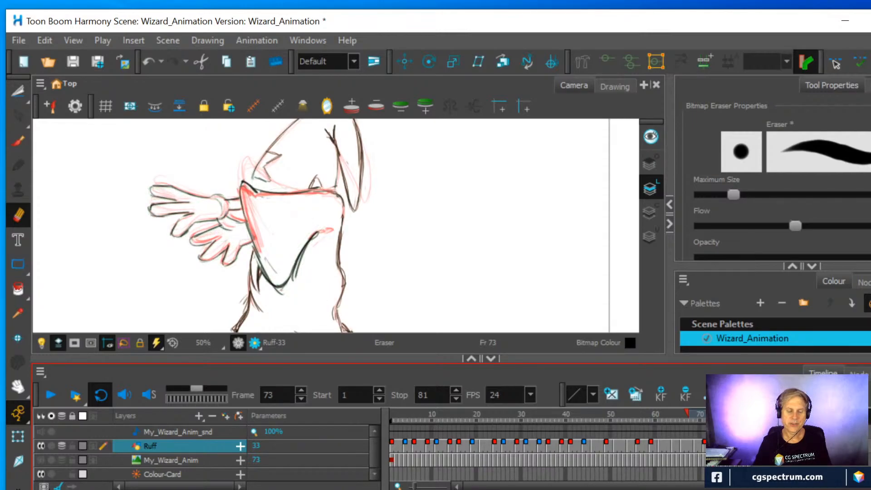
{"action": "mouse_move", "coordinate": [714, 418]}
{"action": "left_mouse_down"}
{"action": "mouse_move", "coordinate": [687, 421]}
{"action": "mouse_move", "coordinate": [709, 420]}
{"action": "left_mouse_up"}
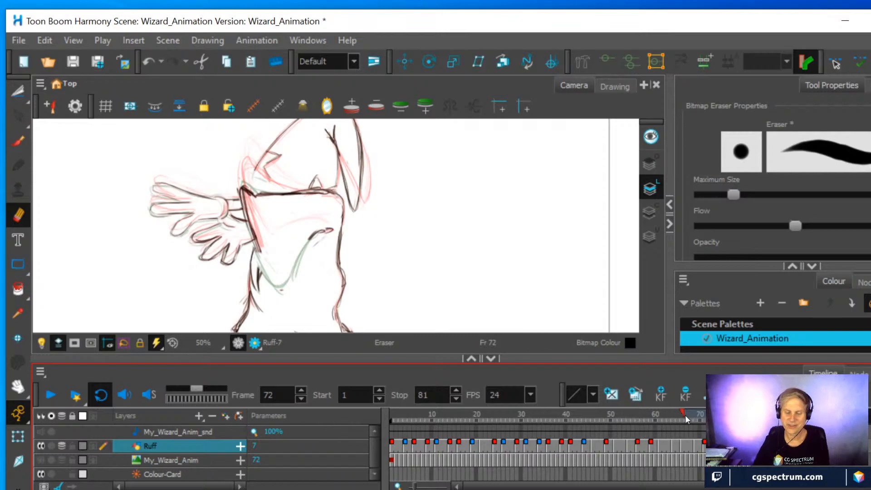
{"action": "mouse_move", "coordinate": [685, 417]}
{"action": "left_mouse_down"}
{"action": "mouse_move", "coordinate": [677, 411]}
{"action": "mouse_move", "coordinate": [684, 413]}
{"action": "left_mouse_up"}
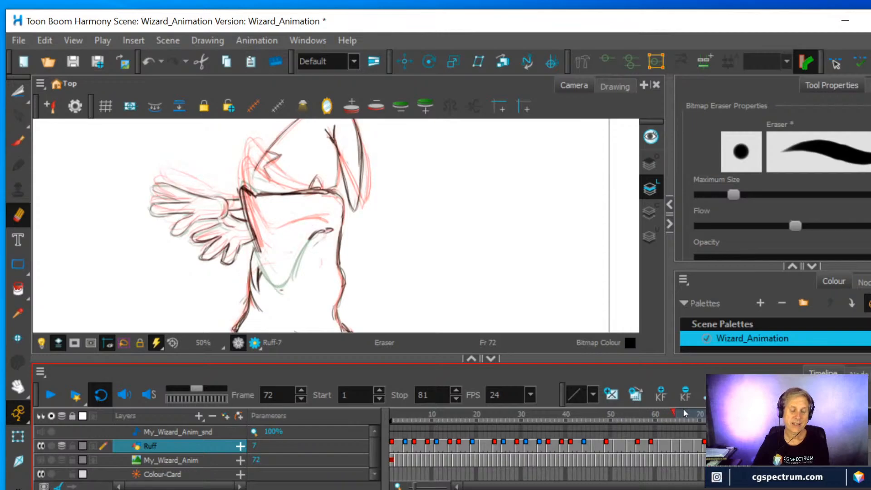
Redraw the sleeve's lower edge and tip in the frame 71 drawing, higher than in frame 73 and below the frame 66 pose
{"action": "left_click", "coordinate": [18, 141]}
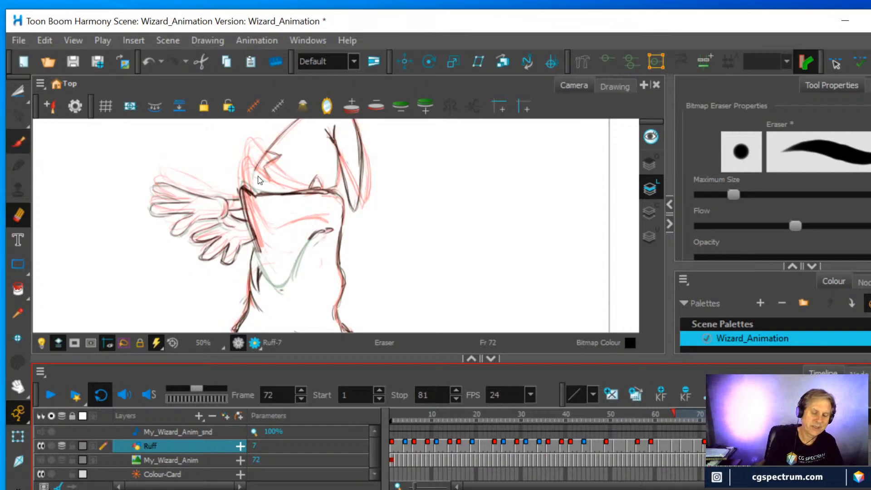
{"action": "mouse_move", "coordinate": [248, 195]}
{"action": "left_mouse_down"}
{"action": "mouse_move", "coordinate": [267, 249]}
{"action": "mouse_move", "coordinate": [294, 236]}
{"action": "left_mouse_up"}
{"action": "key", "text": "alt+e"}
{"action": "mouse_move", "coordinate": [306, 242]}
{"action": "left_mouse_down"}
{"action": "mouse_move", "coordinate": [322, 231]}
{"action": "mouse_move", "coordinate": [313, 236]}
{"action": "left_mouse_up"}
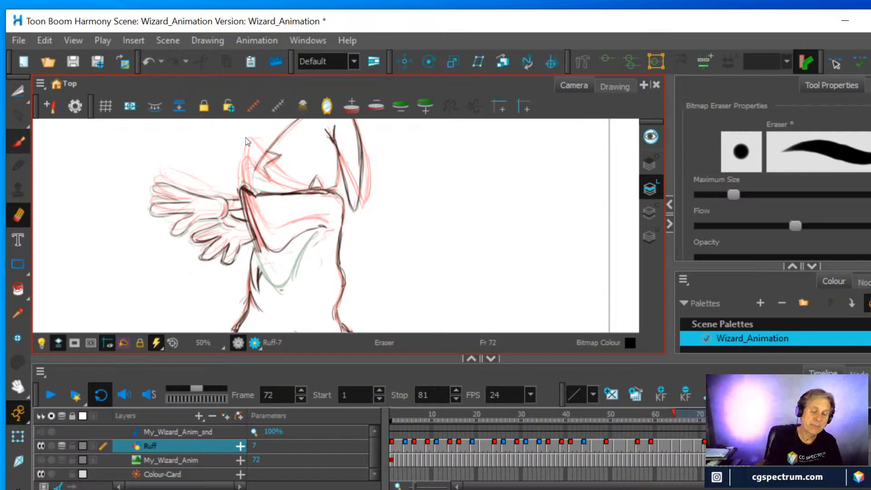
{"action": "key", "text": "alt+b"}
{"action": "left_click_drag", "start_coordinate": [329, 224], "coordinate": [269, 253]}
{"action": "mouse_move", "coordinate": [254, 223]}
{"action": "left_mouse_down"}
{"action": "mouse_move", "coordinate": [271, 253]}
{"action": "mouse_move", "coordinate": [292, 242]}
{"action": "mouse_move", "coordinate": [285, 247]}
{"action": "left_mouse_up"}
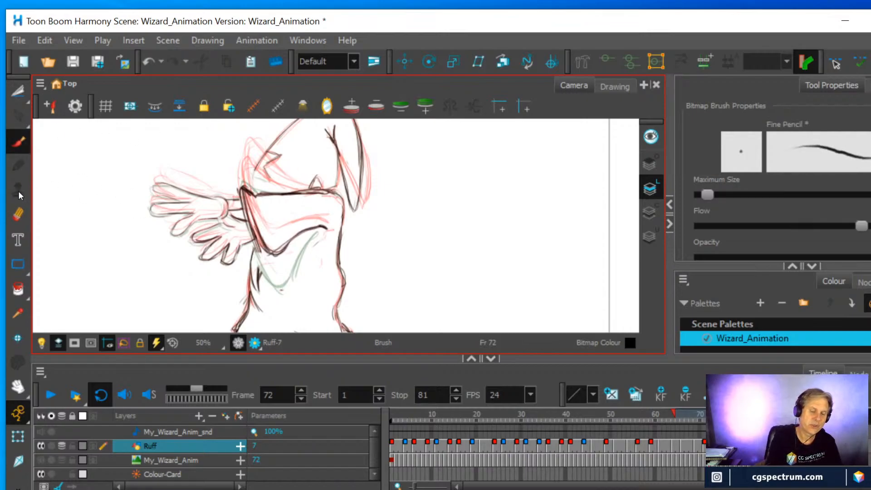
{"action": "mouse_move", "coordinate": [250, 219]}
{"action": "left_mouse_down"}
{"action": "mouse_move", "coordinate": [260, 250]}
{"action": "mouse_move", "coordinate": [302, 229]}
{"action": "left_mouse_up"}
{"action": "left_click_drag", "start_coordinate": [274, 255], "coordinate": [306, 230]}
{"action": "left_click", "coordinate": [18, 214]}
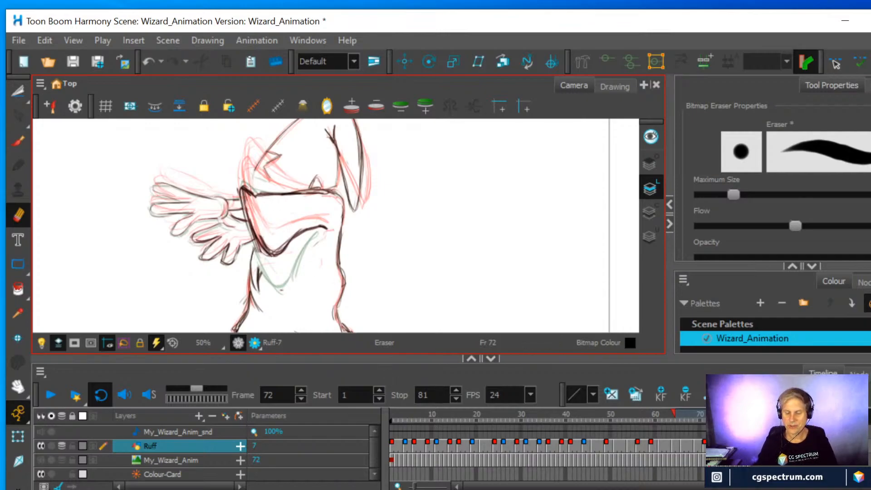
Compare the sleeve in the frame 68 to 73 drawings and adjust the onion skin range at frame 69 to include the following drawings
{"action": "left_click", "coordinate": [714, 446]}
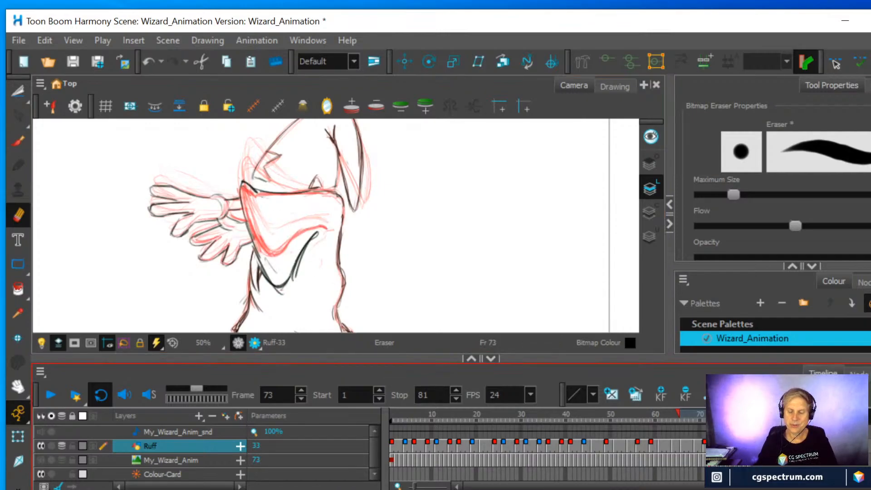
{"action": "mouse_move", "coordinate": [678, 413]}
{"action": "left_mouse_down"}
{"action": "mouse_move", "coordinate": [700, 411]}
{"action": "mouse_move", "coordinate": [692, 411]}
{"action": "left_mouse_up"}
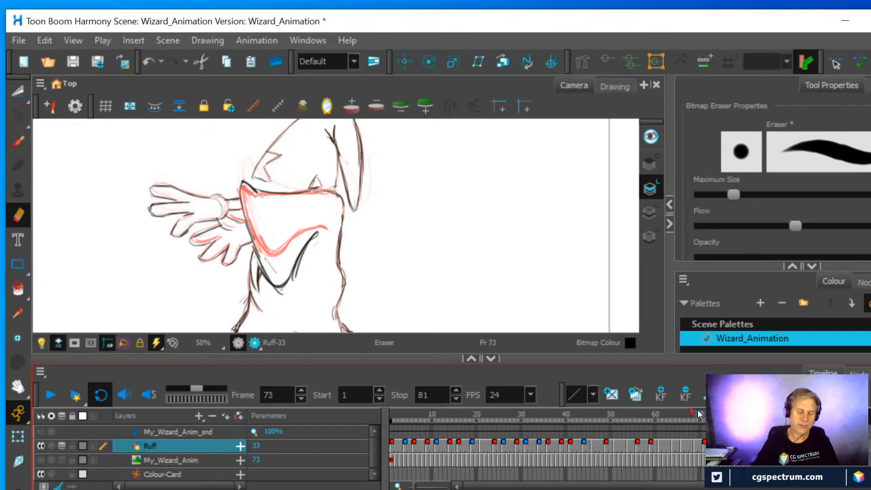
{"action": "left_click", "coordinate": [18, 141]}
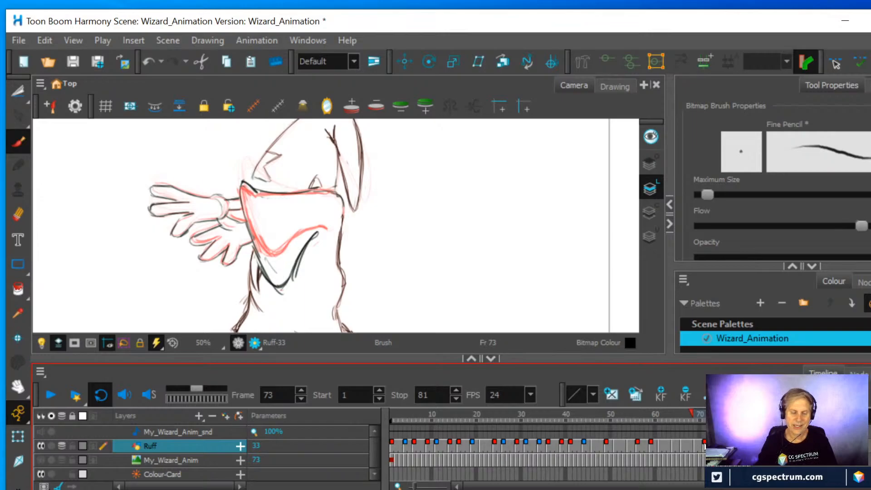
{"action": "left_click", "coordinate": [705, 446]}
{"action": "key", "text": "g"}
{"action": "left_click", "coordinate": [700, 445]}
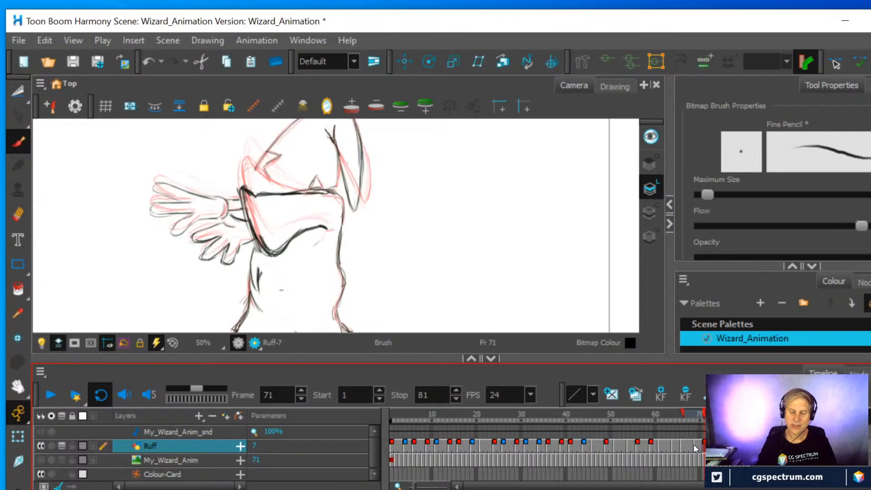
{"action": "left_click", "coordinate": [694, 443]}
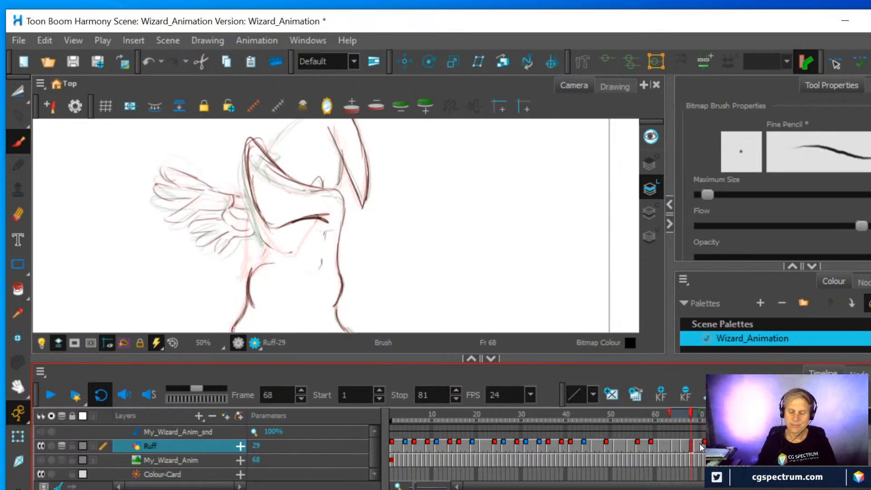
{"action": "left_click", "coordinate": [696, 445]}
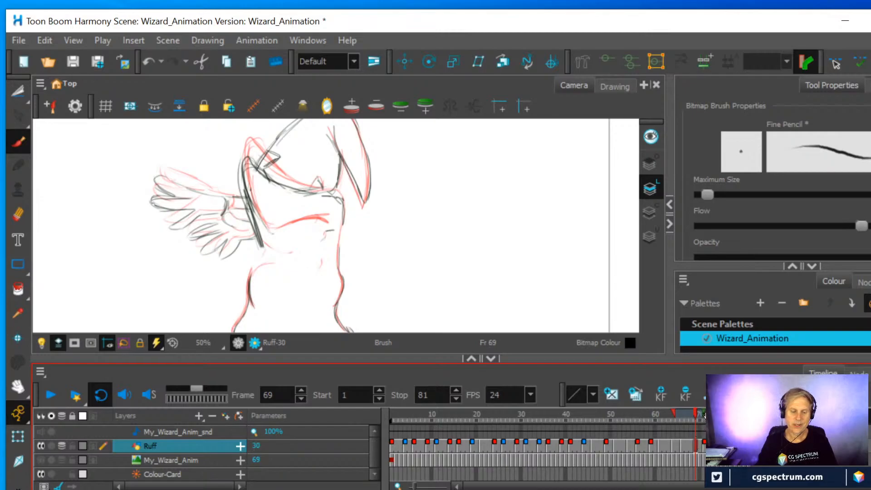
{"action": "left_click_drag", "start_coordinate": [705, 415], "coordinate": [707, 414]}
Redraw the sleeve's lower edge and tip in the frame 69 drawing, between the frame 68 and frame 71 poses
{"action": "left_click", "coordinate": [18, 214]}
{"action": "mouse_move", "coordinate": [261, 248]}
{"action": "left_mouse_down"}
{"action": "mouse_move", "coordinate": [250, 208]}
{"action": "mouse_move", "coordinate": [271, 243]}
{"action": "mouse_move", "coordinate": [293, 227]}
{"action": "mouse_move", "coordinate": [328, 227]}
{"action": "mouse_move", "coordinate": [290, 229]}
{"action": "mouse_move", "coordinate": [263, 248]}
{"action": "left_mouse_up"}
{"action": "key", "text": "alt+b"}
{"action": "left_click_drag", "start_coordinate": [300, 223], "coordinate": [275, 242]}
{"action": "left_click_drag", "start_coordinate": [257, 225], "coordinate": [272, 241]}
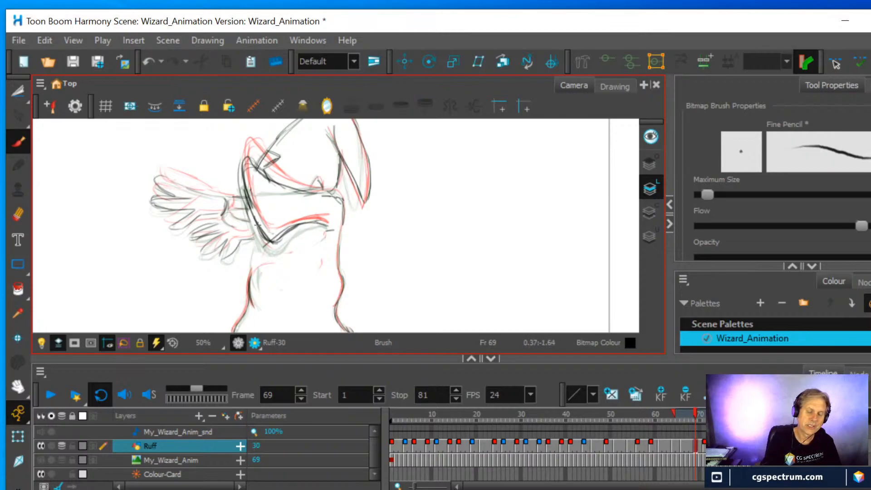
{"action": "left_click_drag", "start_coordinate": [244, 170], "coordinate": [265, 237]}
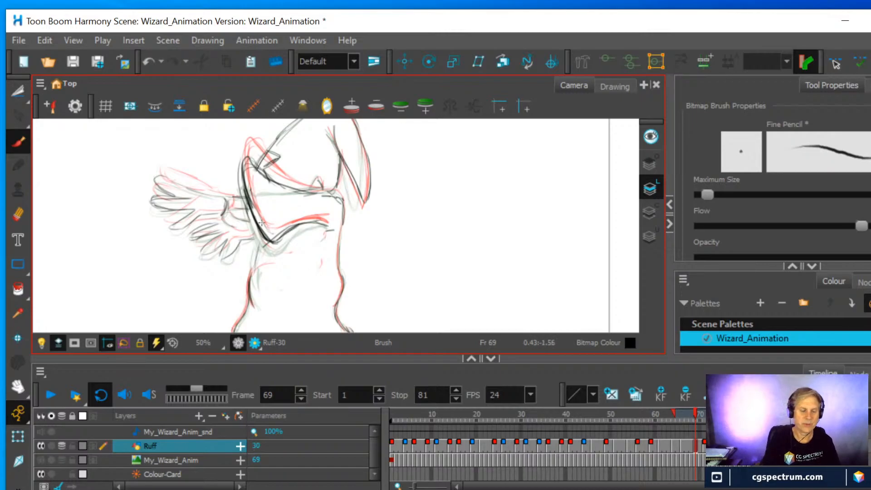
{"action": "key", "text": "alt+e"}
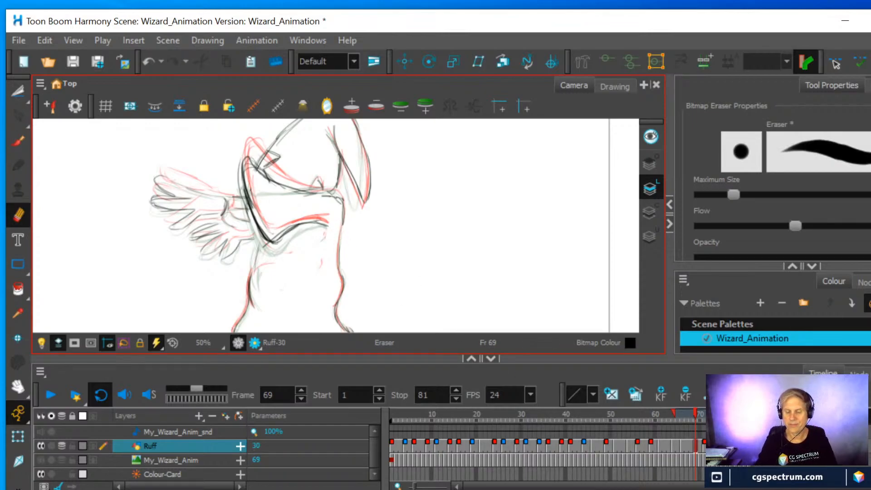
Flip through the drawings from frame 71 to 79, hide the onion skin and play the animation to examine the sleeve's motion
{"action": "left_click", "coordinate": [704, 447]}
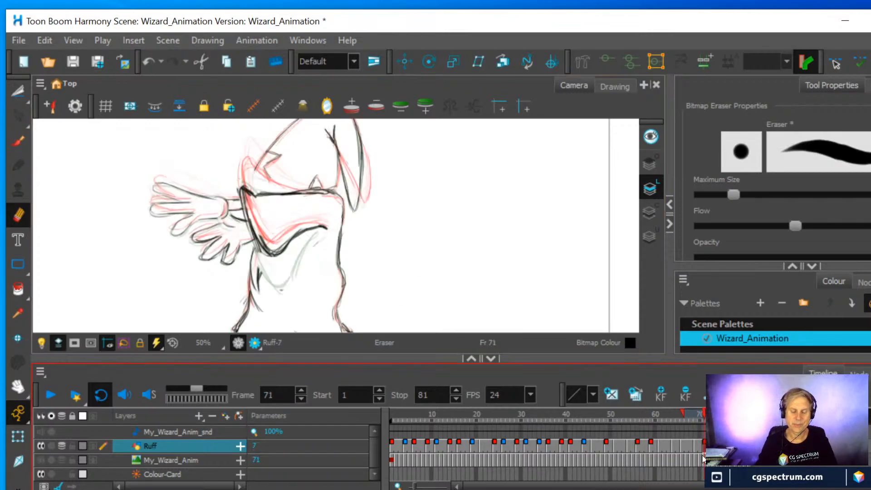
{"action": "key", "text": "g"}
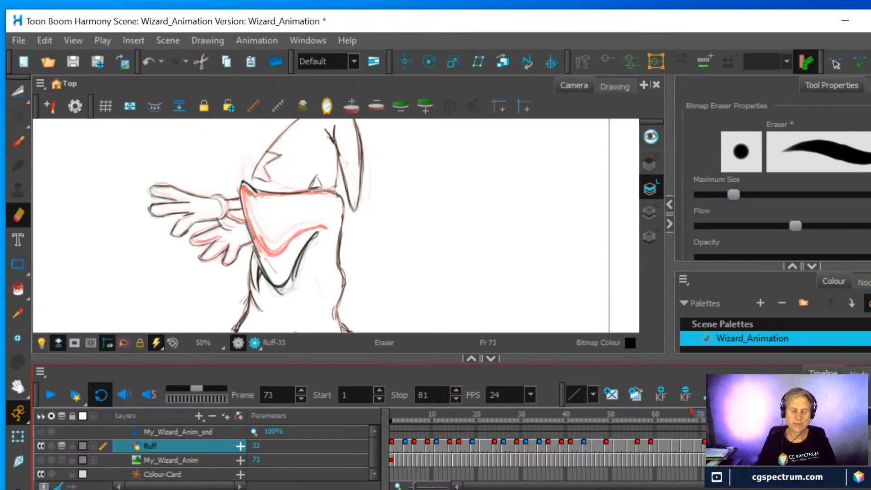
{"action": "key", "text": "g"}
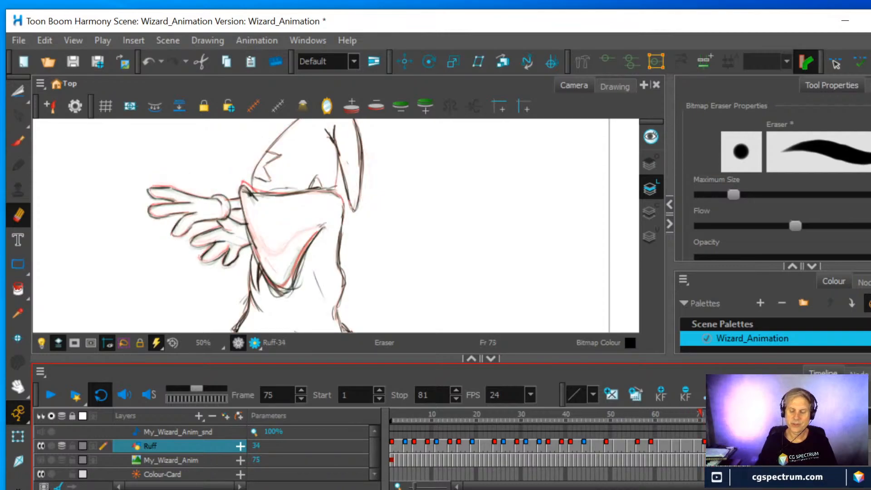
{"action": "key", "text": "g"}
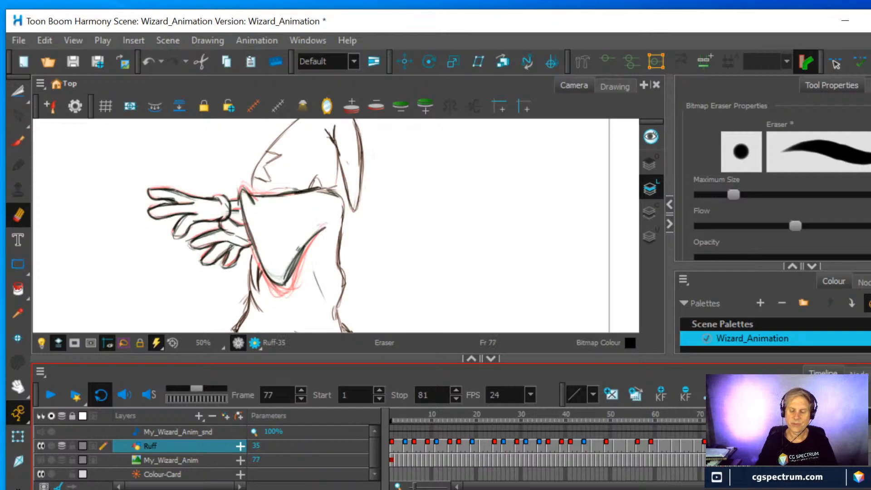
{"action": "key", "text": "g"}
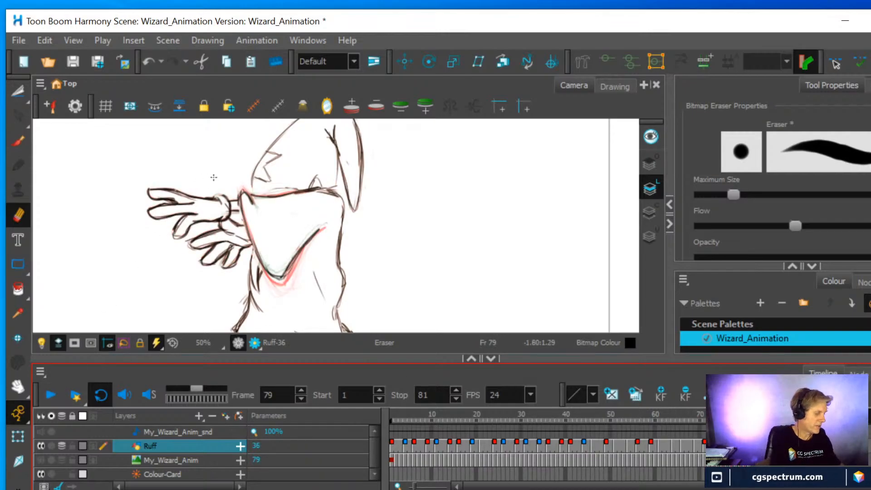
{"action": "key", "text": "alt+o"}
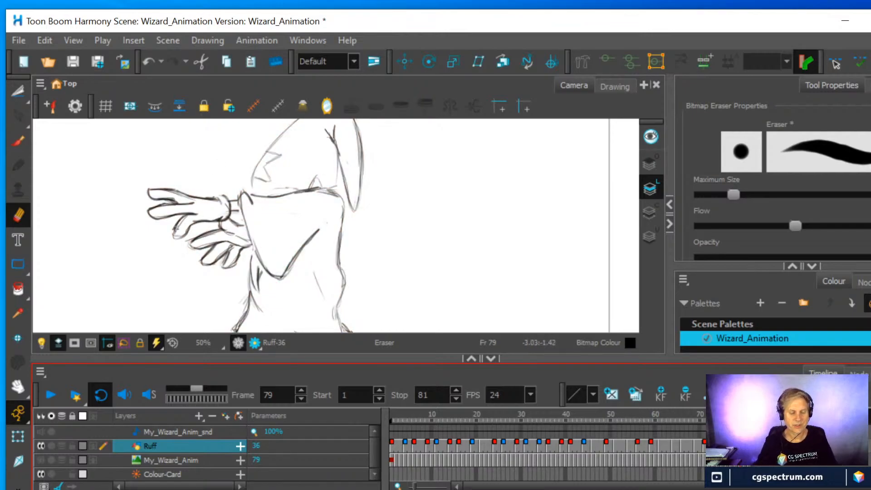
{"action": "left_click", "coordinate": [51, 397]}
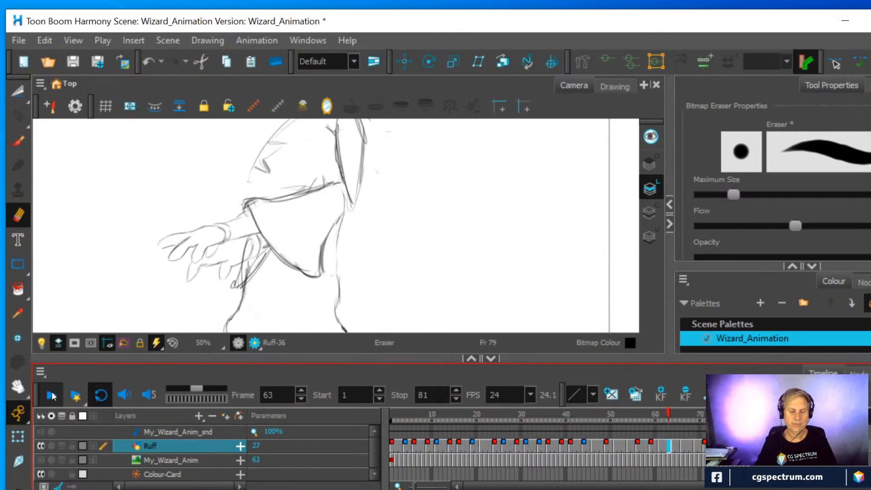
{"action": "left_click", "coordinate": [53, 396]}
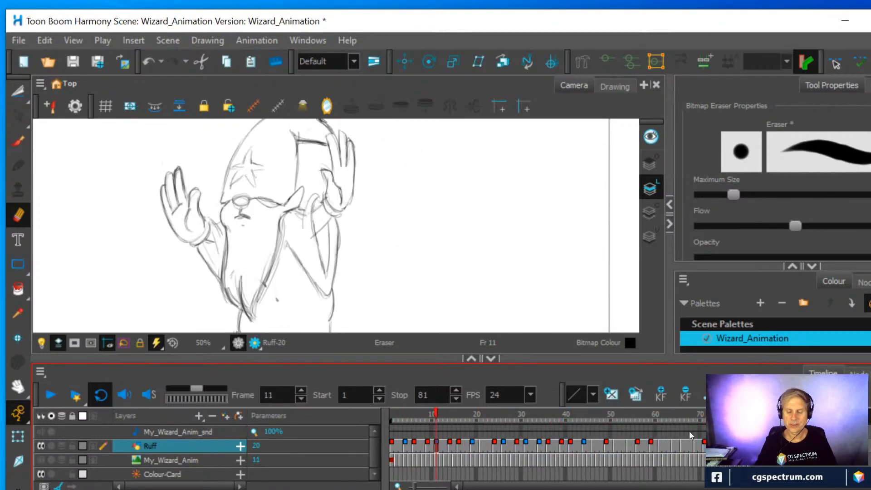
Erase the rounded upper corner of the sleeve in the frame 75 drawing and redraw it as a sharp point, using the onion skin
{"action": "left_click", "coordinate": [704, 413]}
{"action": "mouse_move", "coordinate": [705, 413]}
{"action": "left_mouse_down"}
{"action": "mouse_move", "coordinate": [693, 414]}
{"action": "mouse_move", "coordinate": [736, 413]}
{"action": "mouse_move", "coordinate": [723, 414]}
{"action": "left_mouse_up"}
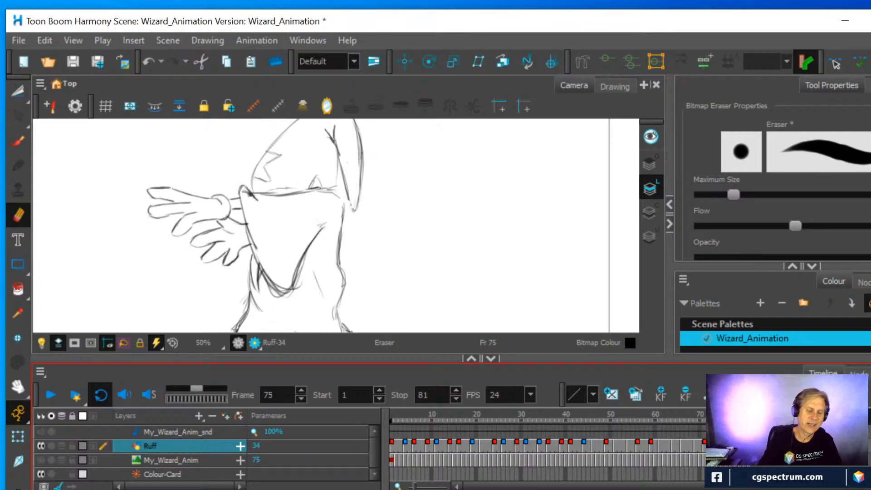
{"action": "mouse_move", "coordinate": [244, 196]}
{"action": "left_mouse_down"}
{"action": "mouse_move", "coordinate": [262, 195]}
{"action": "mouse_move", "coordinate": [239, 202]}
{"action": "mouse_move", "coordinate": [246, 193]}
{"action": "mouse_move", "coordinate": [244, 213]}
{"action": "mouse_move", "coordinate": [254, 226]}
{"action": "left_mouse_up"}
{"action": "left_click", "coordinate": [18, 141]}
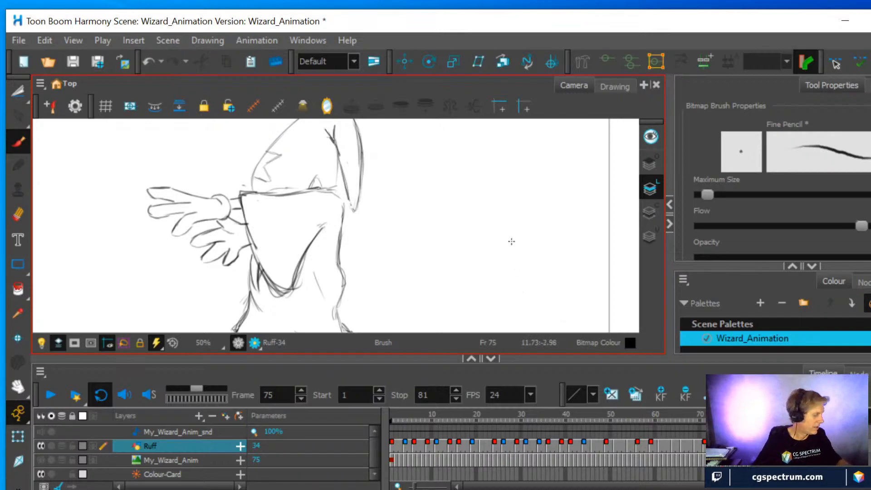
{"action": "key", "text": "alt+o"}
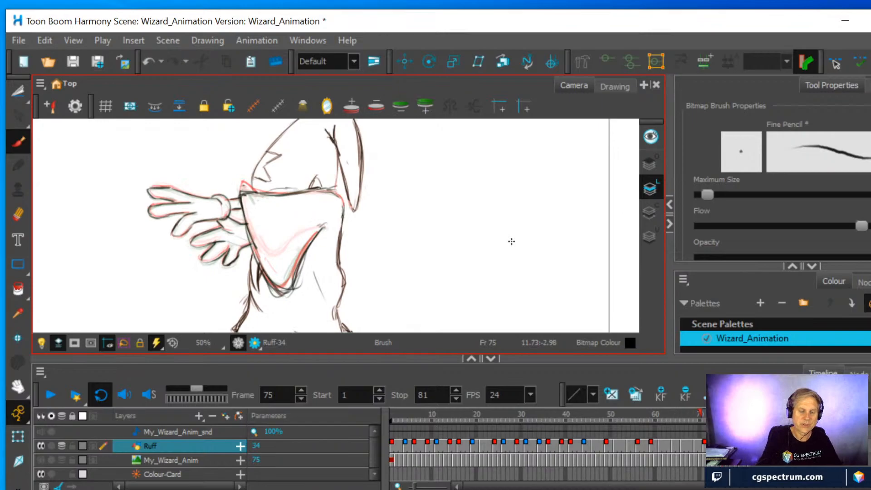
{"action": "left_click", "coordinate": [18, 214]}
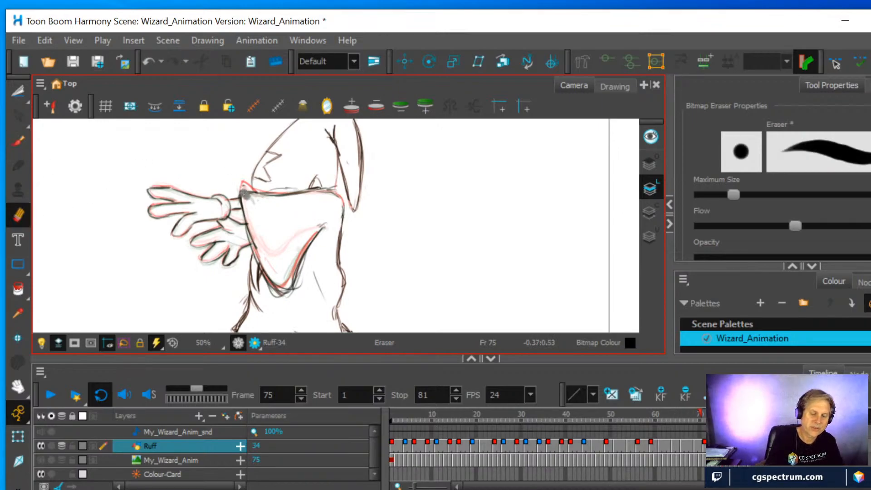
{"action": "left_click", "coordinate": [17, 143]}
{"action": "left_click_drag", "start_coordinate": [241, 193], "coordinate": [260, 193]}
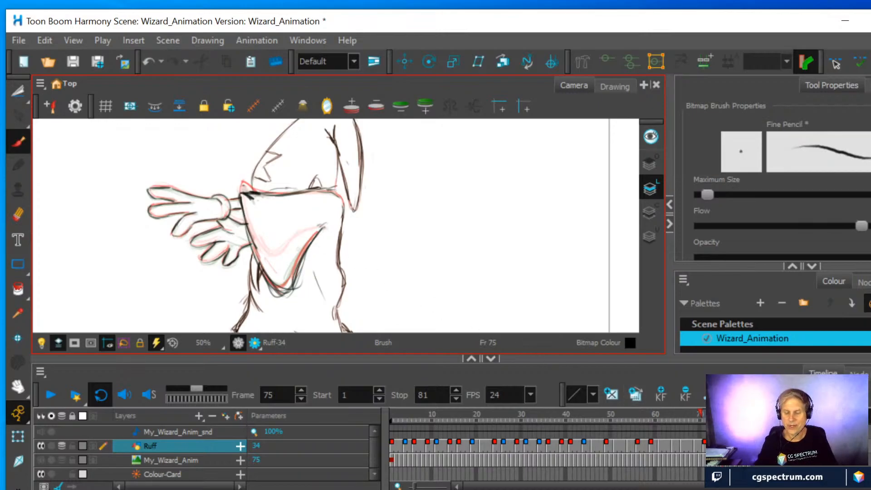
Erase the sleeve's upper corner in the frame 77 drawing and redraw it as a sharp point
{"action": "left_click", "coordinate": [732, 446]}
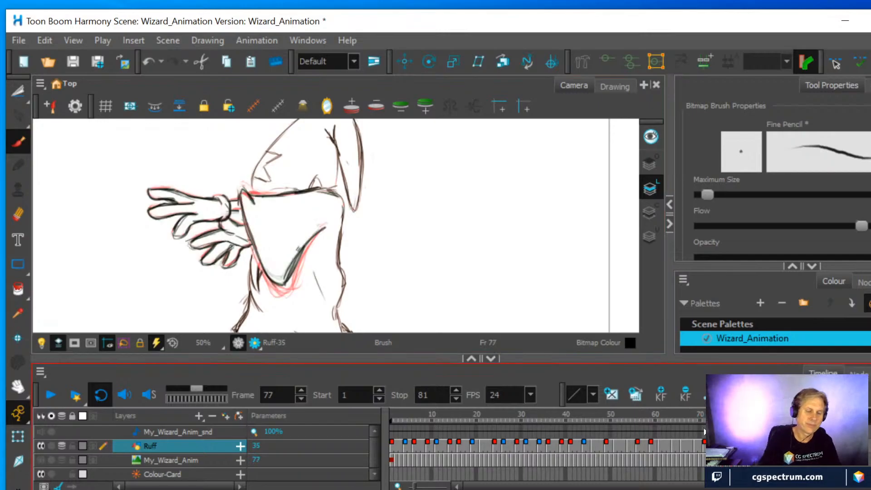
{"action": "left_click", "coordinate": [18, 214]}
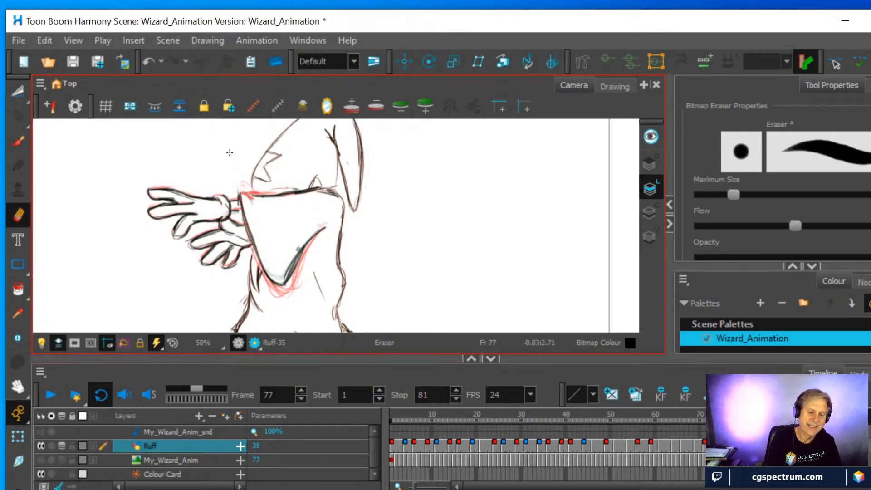
{"action": "key", "text": "alt+b"}
{"action": "left_click_drag", "start_coordinate": [241, 194], "coordinate": [253, 200]}
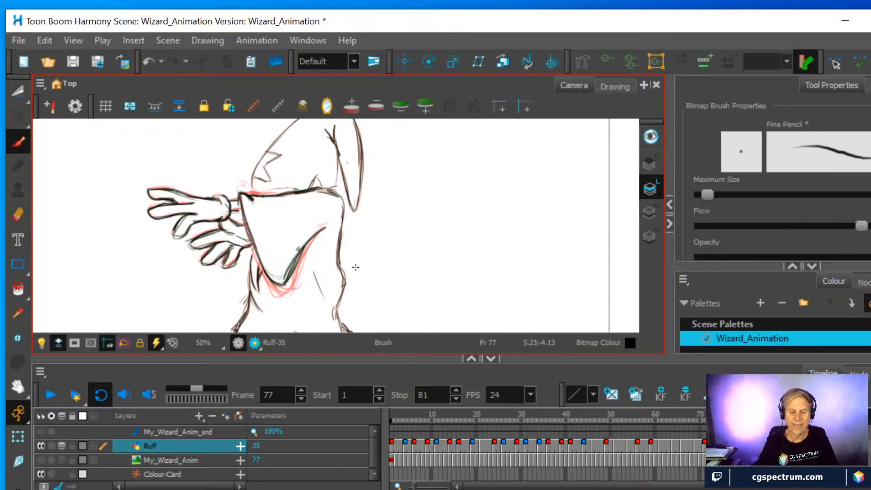
Erase the protruding upper corner of the sleeve in the frame 73 drawing and redraw it lower, in line with the neighbouring drawings
{"action": "mouse_move", "coordinate": [731, 414]}
{"action": "left_mouse_down"}
{"action": "mouse_move", "coordinate": [703, 412]}
{"action": "mouse_move", "coordinate": [723, 414]}
{"action": "left_mouse_up"}
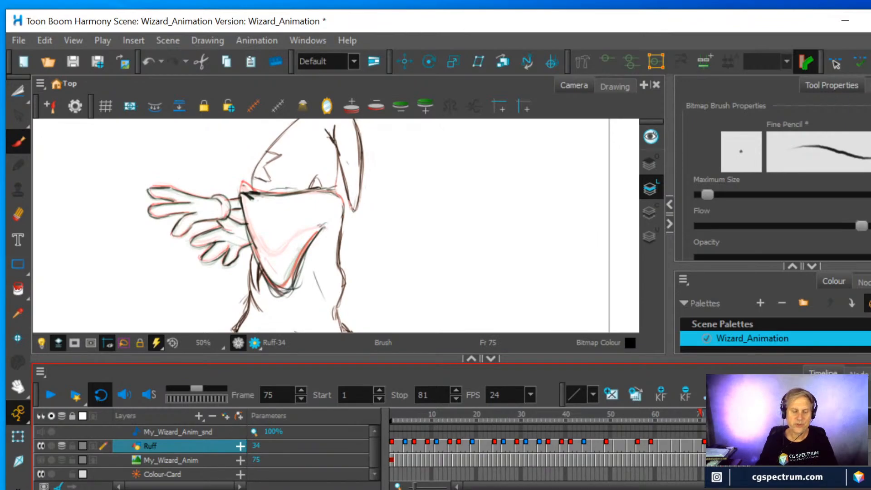
{"action": "left_click_drag", "start_coordinate": [722, 414], "coordinate": [714, 414]}
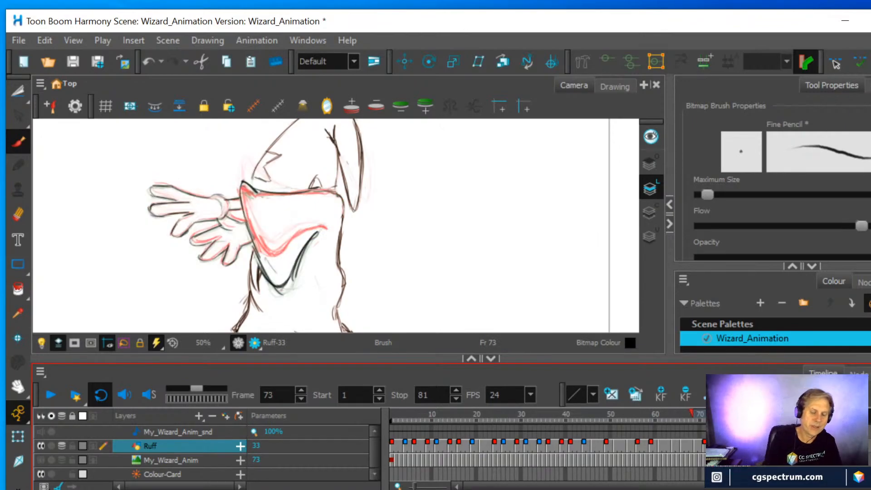
{"action": "left_click", "coordinate": [18, 215]}
{"action": "left_click_drag", "start_coordinate": [234, 180], "coordinate": [246, 188]}
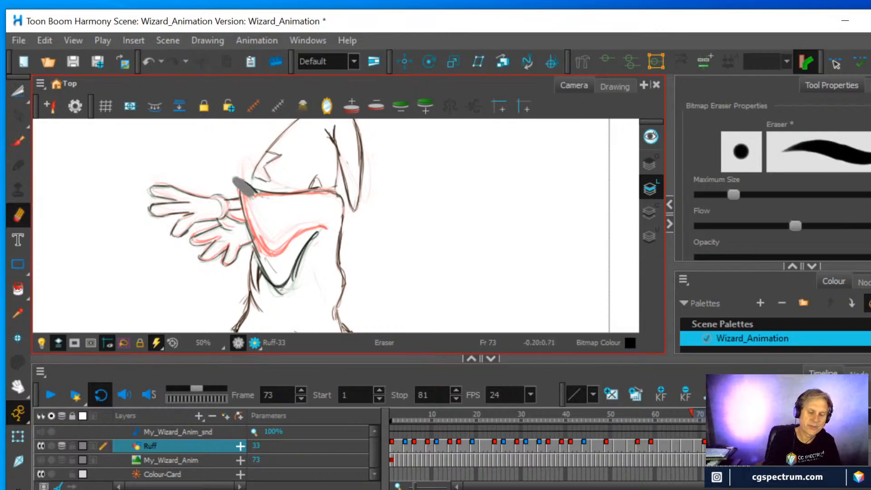
{"action": "left_click", "coordinate": [18, 141]}
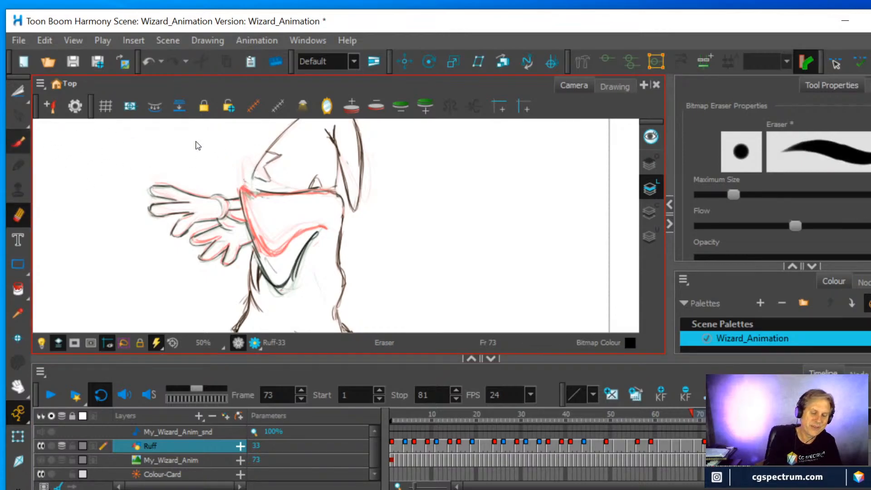
{"action": "mouse_move", "coordinate": [244, 192]}
{"action": "left_mouse_down"}
{"action": "mouse_move", "coordinate": [268, 192]}
{"action": "mouse_move", "coordinate": [249, 194]}
{"action": "left_mouse_up"}
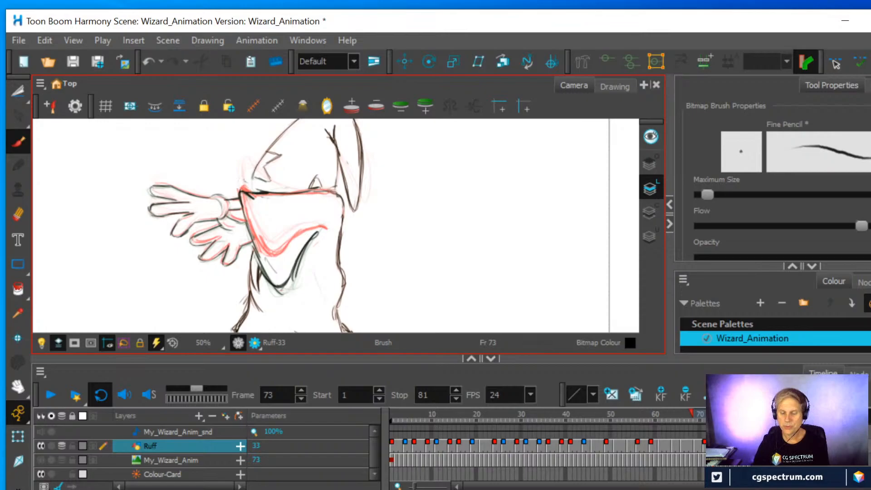
Play the animation, hide the onion skin and scrub to frame 47 to review the wizard's full figure
{"action": "left_click", "coordinate": [705, 414]}
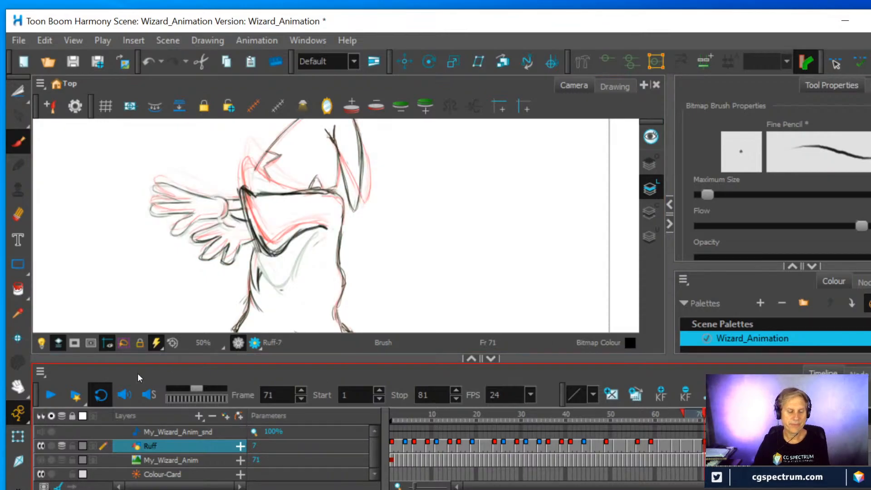
{"action": "left_click", "coordinate": [50, 395]}
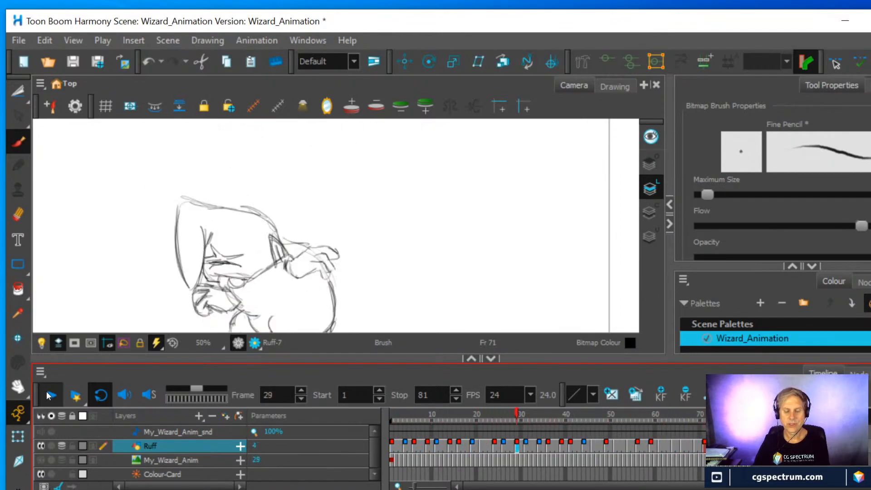
{"action": "left_click", "coordinate": [49, 396]}
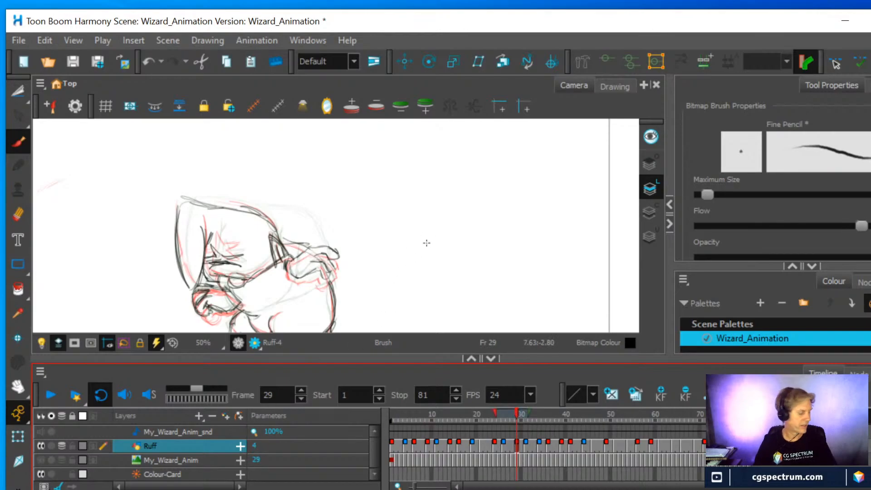
{"action": "key", "text": "alt+o"}
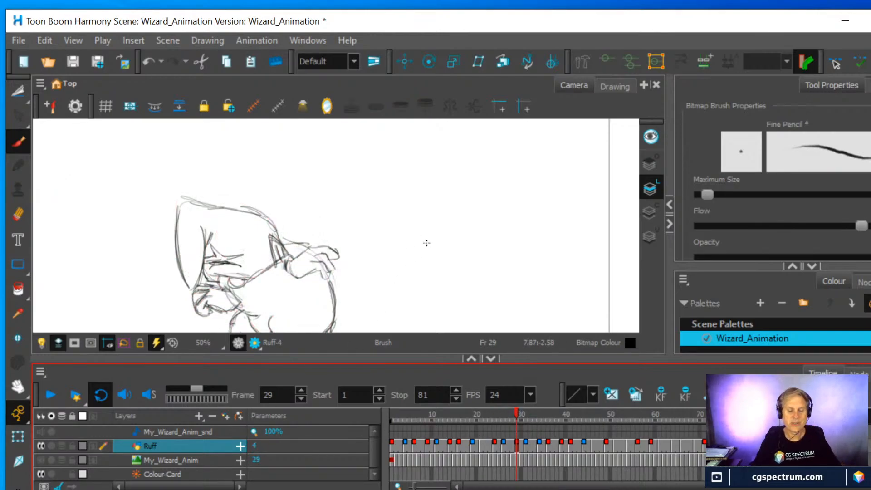
{"action": "left_click_drag", "start_coordinate": [516, 412], "coordinate": [597, 412]}
{"action": "scroll", "coordinate": [434, 254], "scroll_direction": "down", "scroll_amount": 2}
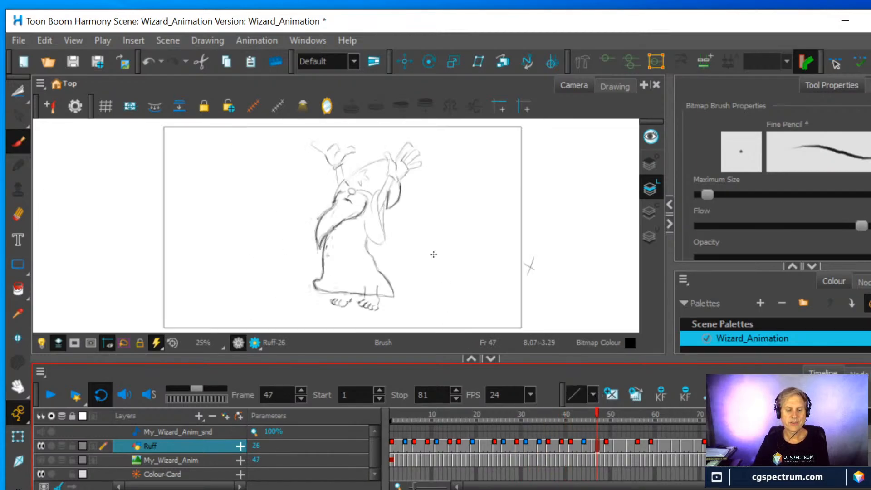
Play the animation and scrub to frame 71 to check the movement of the wizard's sleeve
{"action": "scroll", "coordinate": [433, 254], "scroll_direction": "down", "scroll_amount": 1}
{"action": "scroll", "coordinate": [434, 254], "scroll_direction": "up", "scroll_amount": 1}
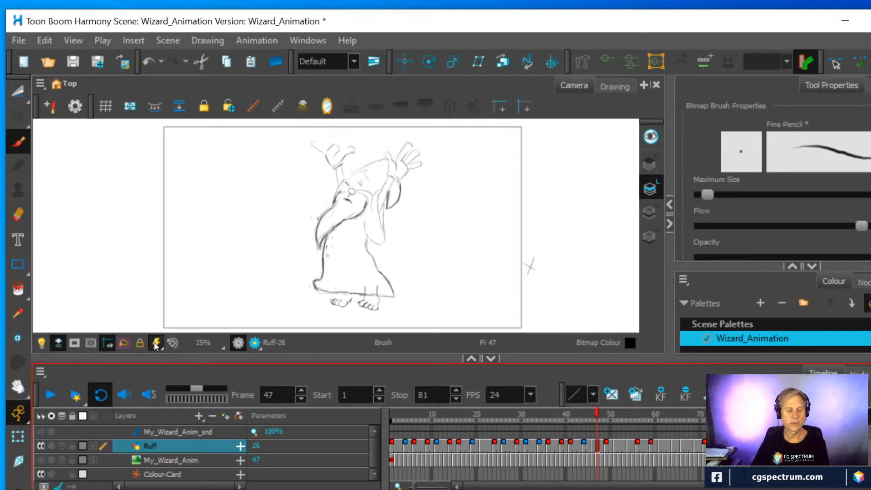
{"action": "left_click", "coordinate": [50, 397]}
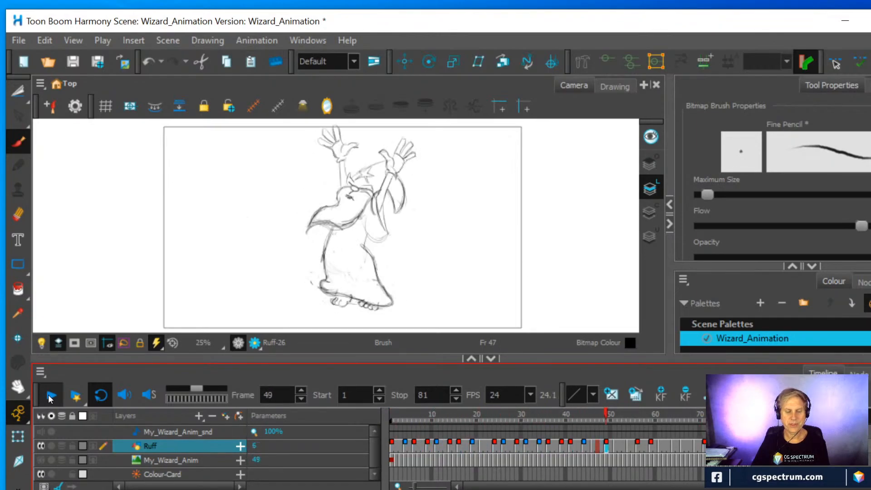
{"action": "left_click", "coordinate": [50, 395]}
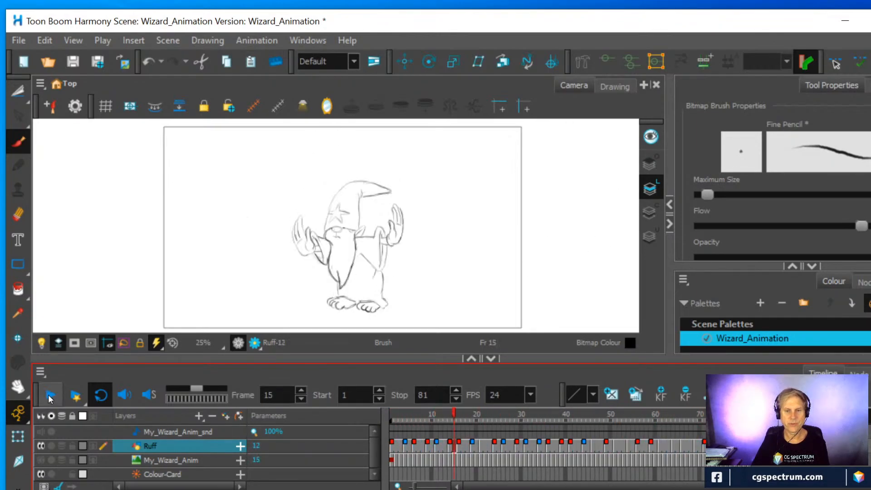
{"action": "mouse_move", "coordinate": [668, 412]}
{"action": "left_mouse_down"}
{"action": "mouse_move", "coordinate": [727, 412]}
{"action": "mouse_move", "coordinate": [627, 425]}
{"action": "mouse_move", "coordinate": [704, 419]}
{"action": "left_mouse_up"}
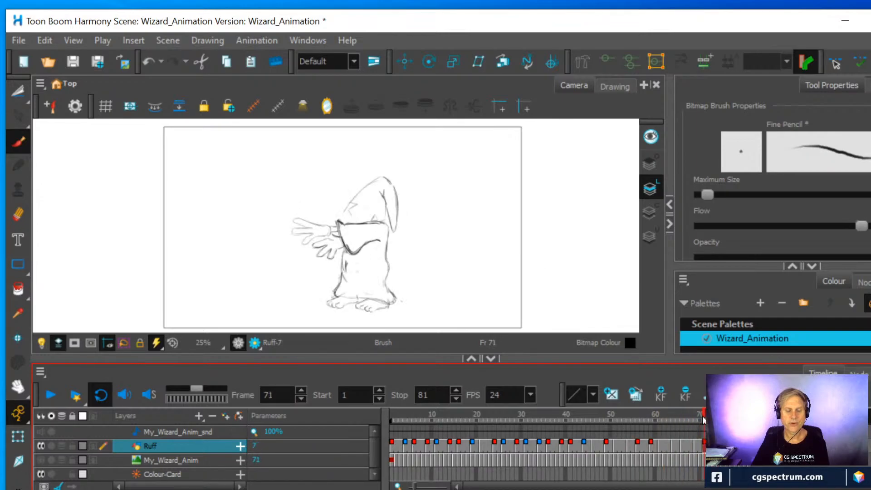
Erase the sleeve's front edge in the frame 71 drawing and redraw it as a rounder, outward-bulging curve
{"action": "scroll", "coordinate": [416, 253], "scroll_direction": "up", "scroll_amount": 1}
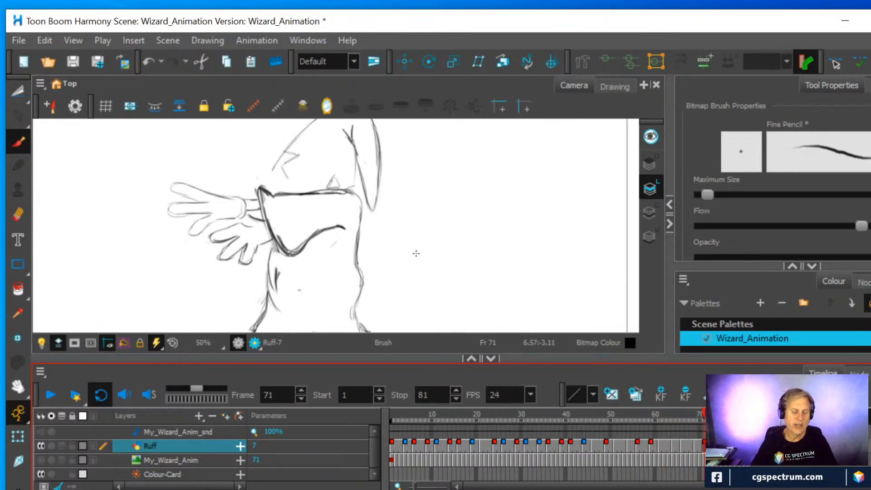
{"action": "key", "text": "alt+e"}
{"action": "left_click", "coordinate": [278, 242]}
{"action": "left_click_drag", "start_coordinate": [278, 243], "coordinate": [256, 193]}
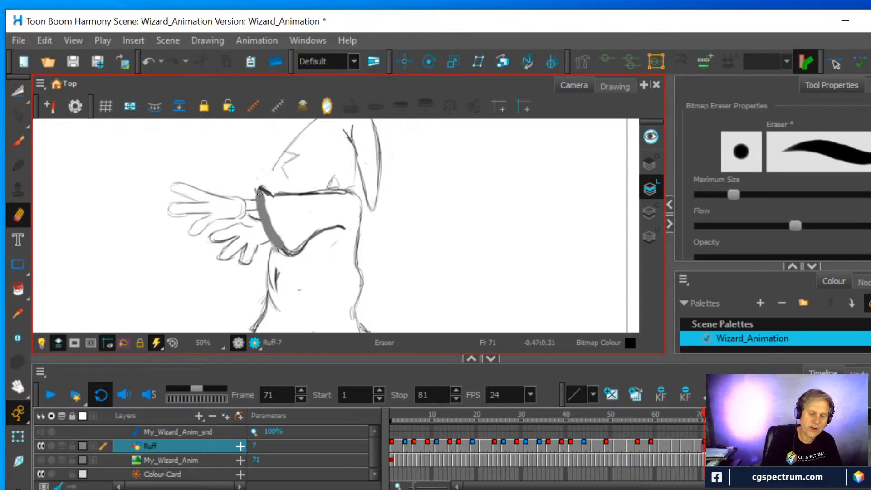
{"action": "left_click", "coordinate": [20, 143]}
{"action": "mouse_move", "coordinate": [258, 198]}
{"action": "left_mouse_down"}
{"action": "mouse_move", "coordinate": [277, 244]}
{"action": "mouse_move", "coordinate": [256, 224]}
{"action": "mouse_move", "coordinate": [257, 198]}
{"action": "mouse_move", "coordinate": [266, 243]}
{"action": "mouse_move", "coordinate": [284, 253]}
{"action": "mouse_move", "coordinate": [257, 218]}
{"action": "mouse_move", "coordinate": [284, 253]}
{"action": "mouse_move", "coordinate": [254, 197]}
{"action": "mouse_move", "coordinate": [269, 185]}
{"action": "left_mouse_up"}
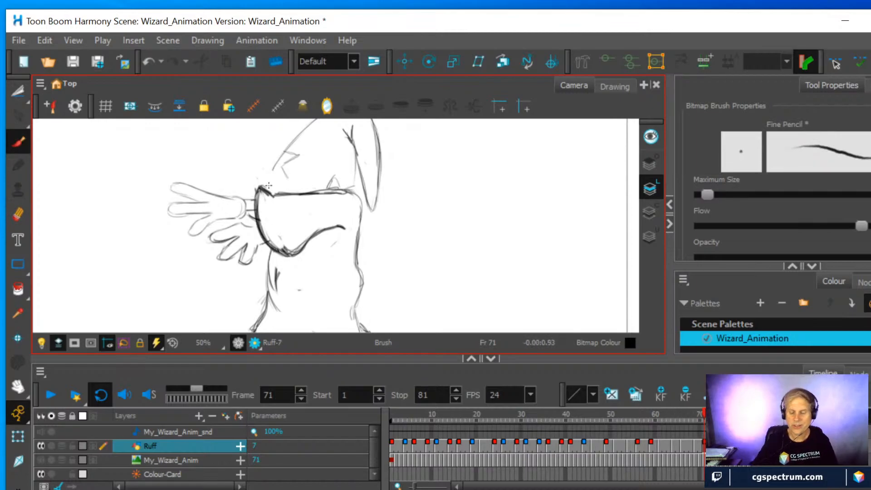
Show the onion skin at frame 69, erase the sleeve's front edge and redraw it with a fuller outward curve
{"action": "left_click", "coordinate": [696, 445]}
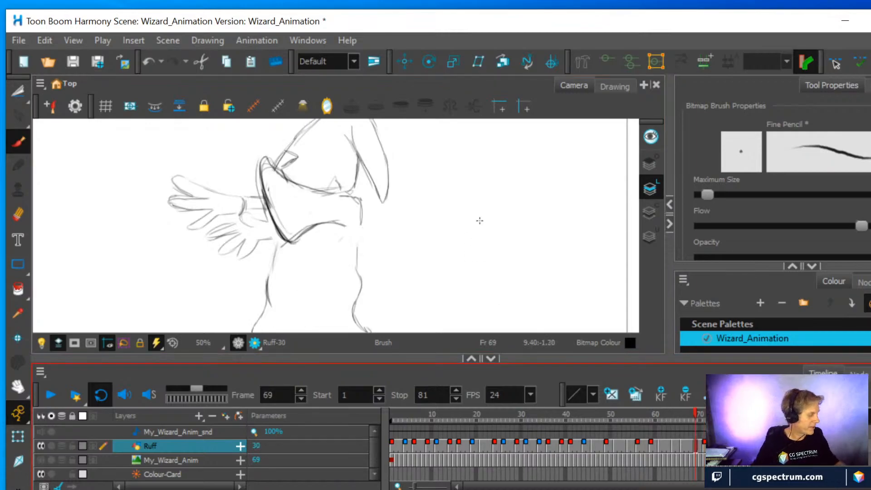
{"action": "key", "text": "alt+o"}
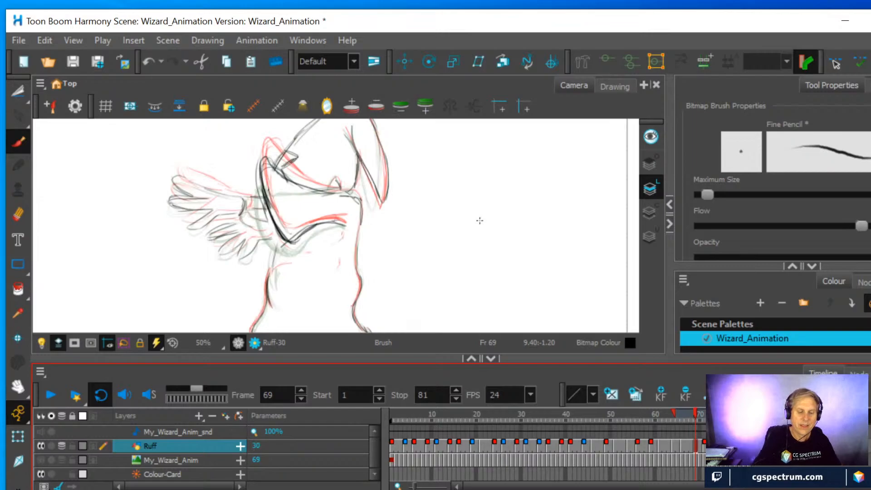
{"action": "left_click", "coordinate": [22, 210]}
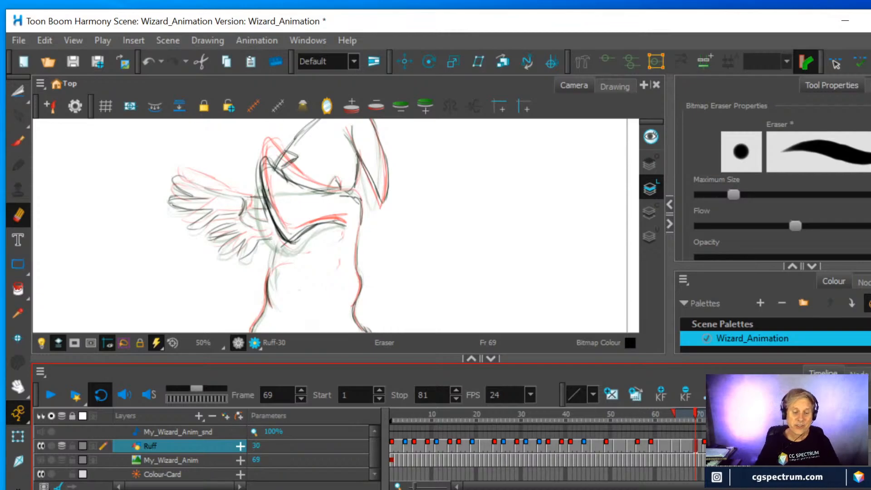
{"action": "mouse_move", "coordinate": [262, 196]}
{"action": "left_mouse_down"}
{"action": "mouse_move", "coordinate": [280, 239]}
{"action": "mouse_move", "coordinate": [297, 244]}
{"action": "mouse_move", "coordinate": [309, 231]}
{"action": "mouse_move", "coordinate": [258, 188]}
{"action": "left_mouse_up"}
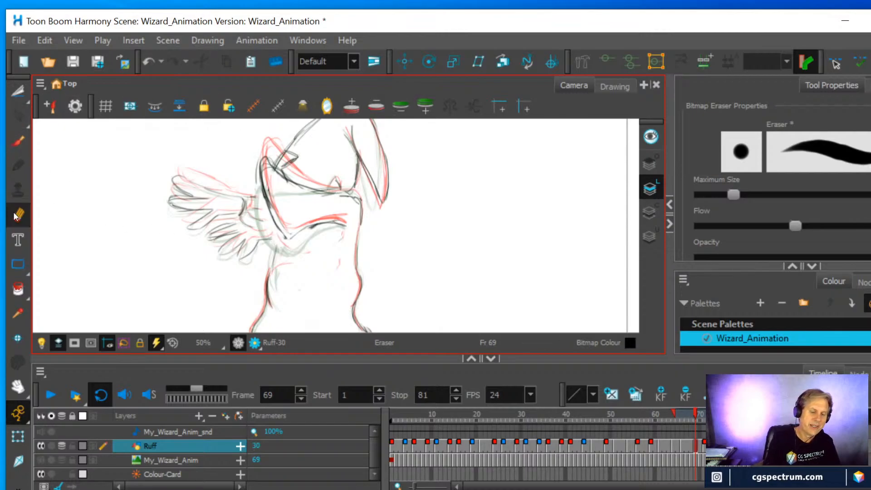
{"action": "mouse_move", "coordinate": [270, 218]}
{"action": "left_mouse_down"}
{"action": "mouse_move", "coordinate": [285, 236]}
{"action": "mouse_move", "coordinate": [266, 191]}
{"action": "mouse_move", "coordinate": [294, 234]}
{"action": "mouse_move", "coordinate": [259, 183]}
{"action": "mouse_move", "coordinate": [277, 229]}
{"action": "mouse_move", "coordinate": [295, 240]}
{"action": "mouse_move", "coordinate": [277, 232]}
{"action": "mouse_move", "coordinate": [299, 238]}
{"action": "mouse_move", "coordinate": [305, 229]}
{"action": "mouse_move", "coordinate": [287, 244]}
{"action": "mouse_move", "coordinate": [261, 201]}
{"action": "mouse_move", "coordinate": [260, 158]}
{"action": "mouse_move", "coordinate": [280, 176]}
{"action": "mouse_move", "coordinate": [259, 164]}
{"action": "left_mouse_up"}
{"action": "key", "text": "alt+b"}
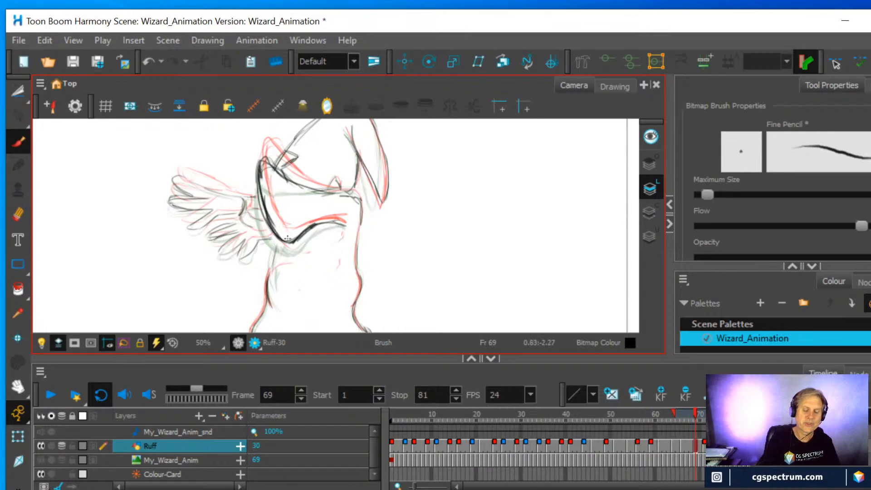
{"action": "key", "text": "alt+o"}
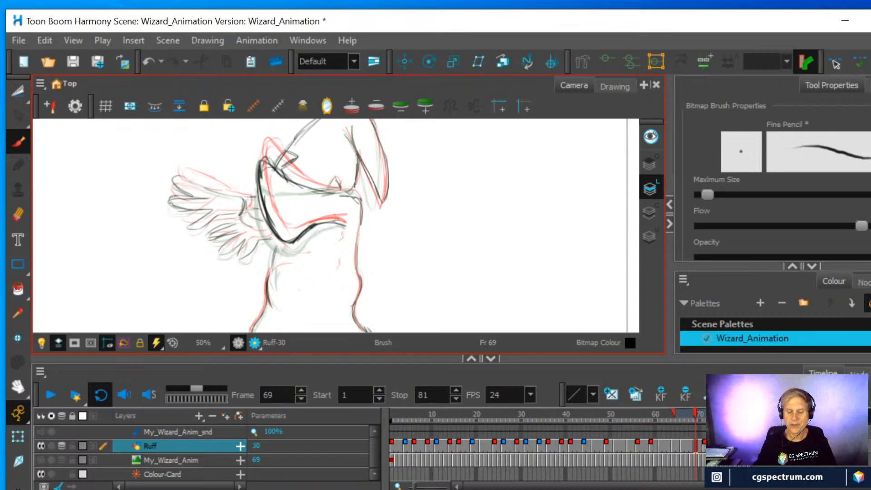
Erase the sleeve's front edge in the frame 73 drawing and redraw it from the upper corner down to the low tip
{"action": "left_click", "coordinate": [704, 443]}
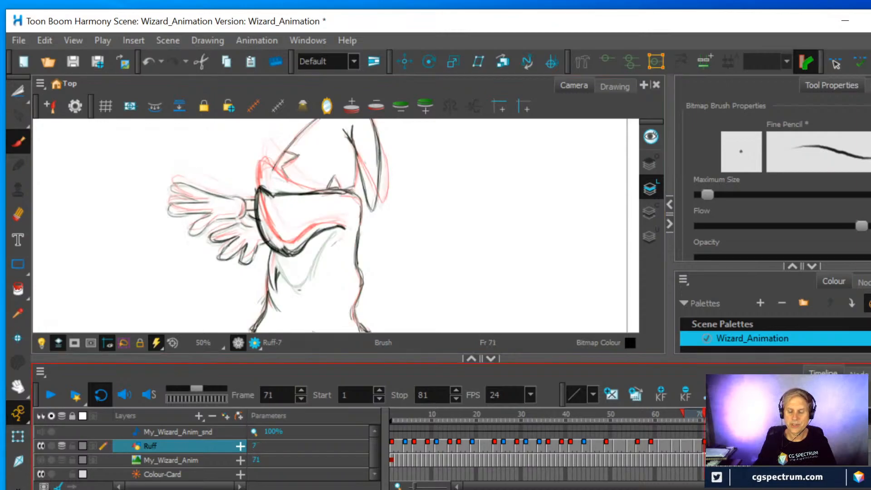
{"action": "key", "text": "g"}
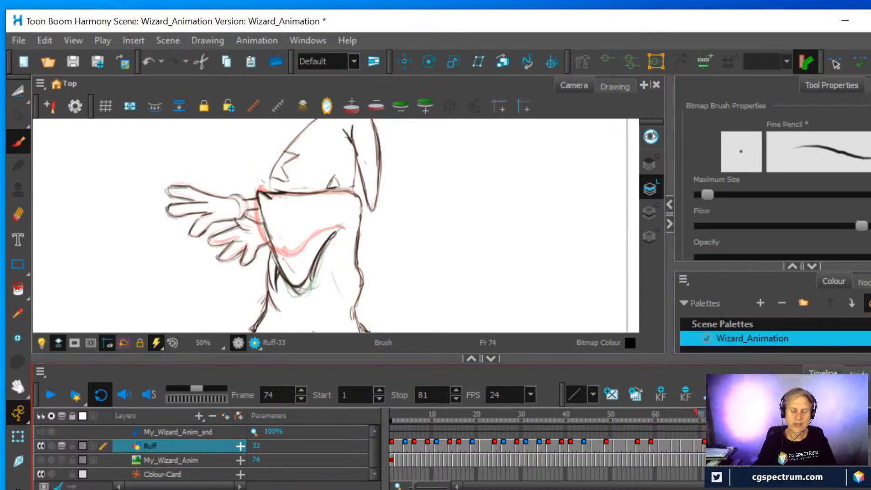
{"action": "key", "text": "comma"}
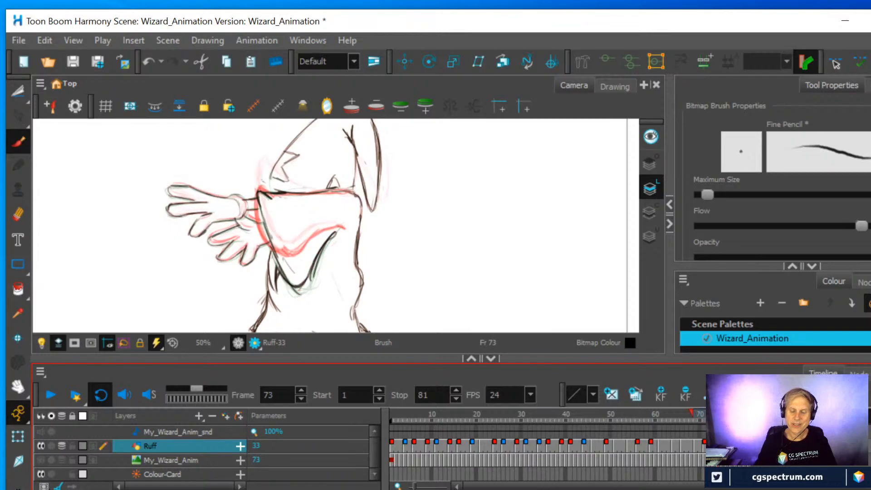
{"action": "left_click", "coordinate": [18, 215]}
{"action": "left_click_drag", "start_coordinate": [276, 254], "coordinate": [257, 195]}
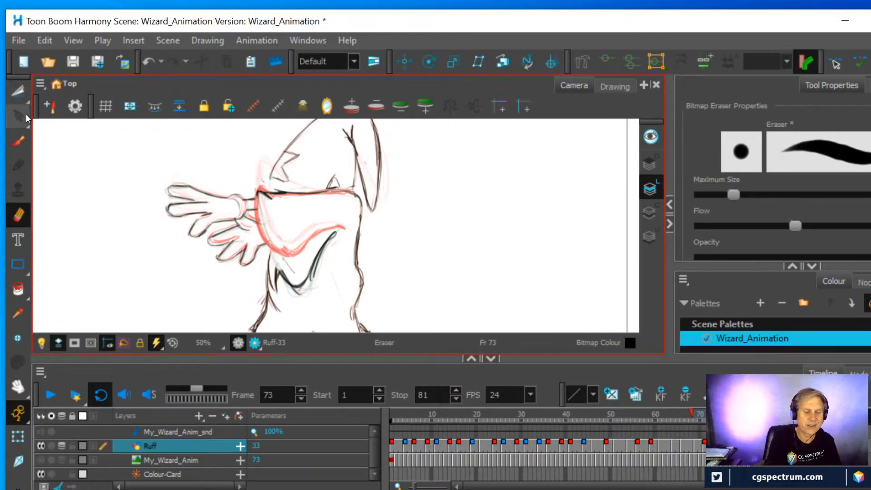
{"action": "mouse_move", "coordinate": [286, 278]}
{"action": "left_mouse_down"}
{"action": "mouse_move", "coordinate": [267, 247]}
{"action": "mouse_move", "coordinate": [258, 189]}
{"action": "mouse_move", "coordinate": [269, 244]}
{"action": "mouse_move", "coordinate": [287, 277]}
{"action": "mouse_move", "coordinate": [266, 245]}
{"action": "mouse_move", "coordinate": [259, 193]}
{"action": "mouse_move", "coordinate": [277, 268]}
{"action": "mouse_move", "coordinate": [297, 285]}
{"action": "left_mouse_up"}
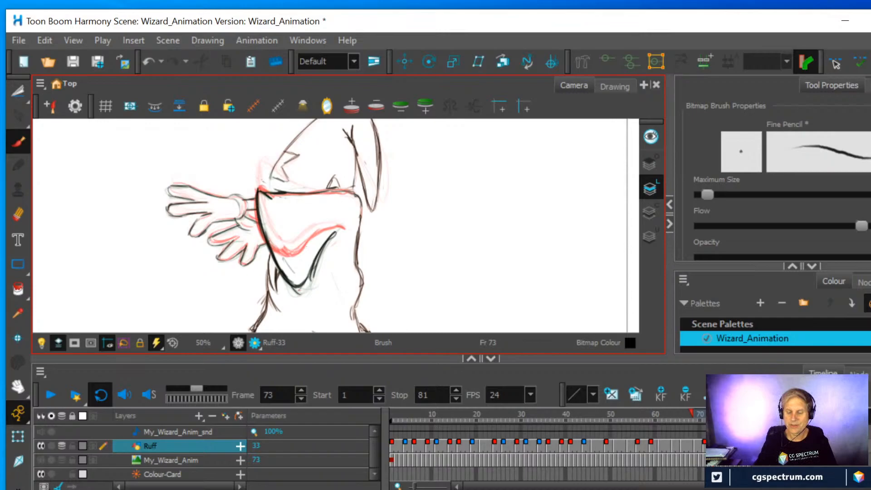
Redraw the sleeve's front edge in the frame 75 drawing with a slight outward curve and hide the onion skin
{"action": "left_click", "coordinate": [722, 446]}
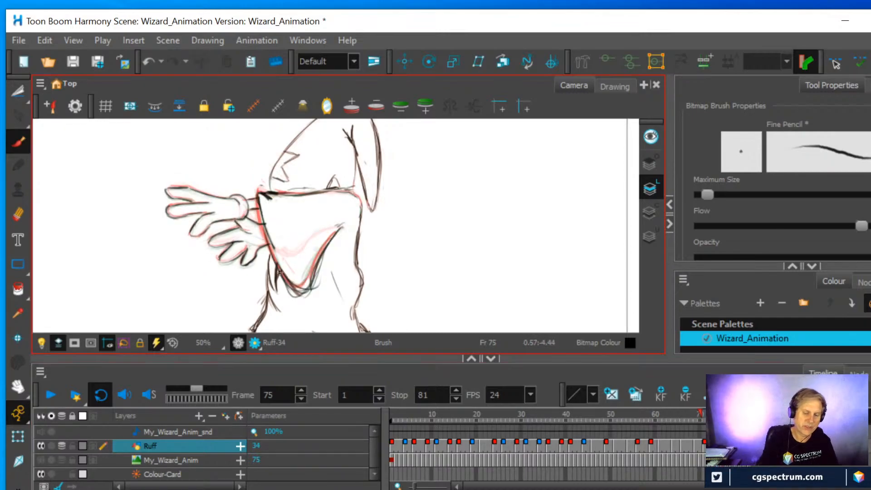
{"action": "left_click_drag", "start_coordinate": [259, 195], "coordinate": [268, 246]}
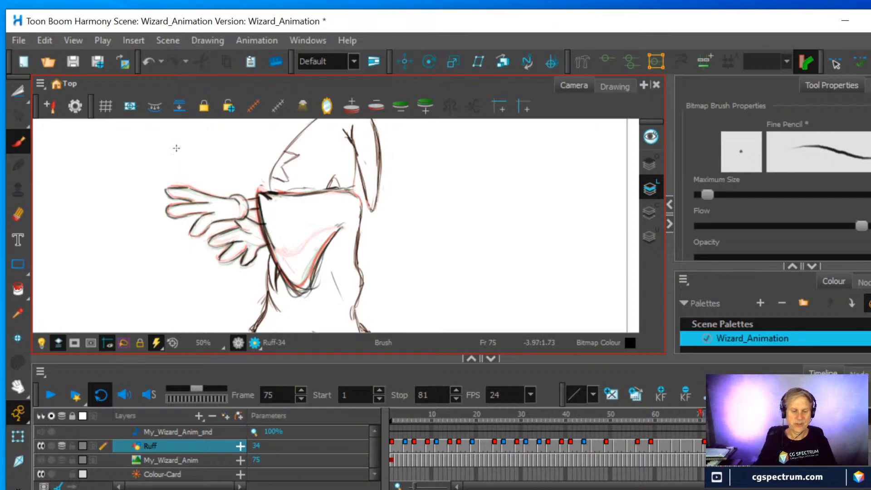
{"action": "scroll", "coordinate": [455, 209], "scroll_direction": "down", "scroll_amount": 1}
{"action": "scroll", "coordinate": [455, 209], "scroll_direction": "down", "scroll_amount": 2}
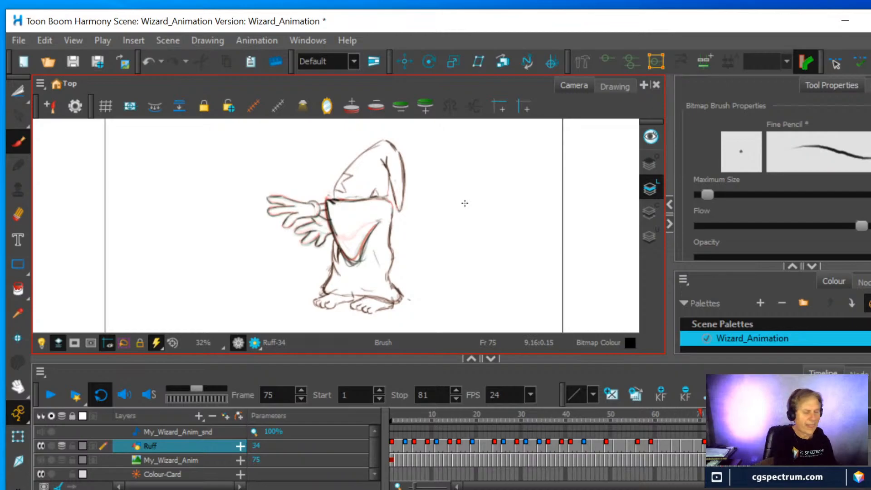
{"action": "key", "text": "alt+o"}
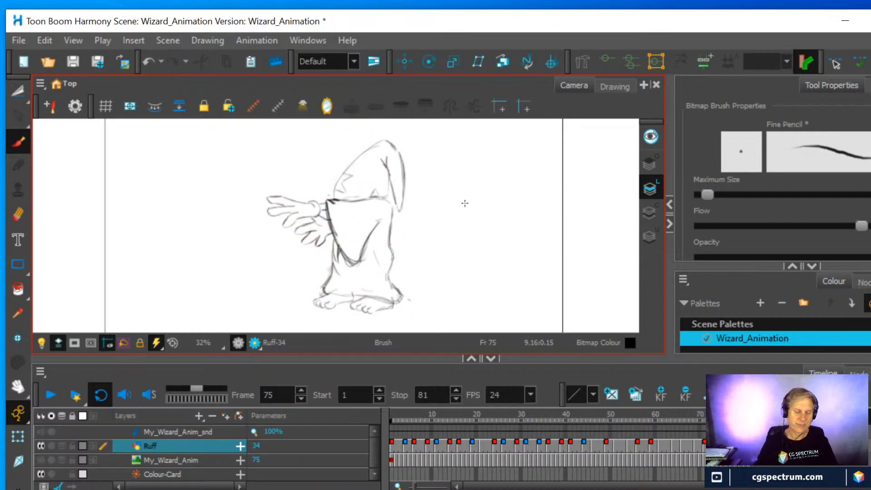
Play the animation and scrub to frame 81 to check the corrected sleeve
{"action": "left_click", "coordinate": [52, 393]}
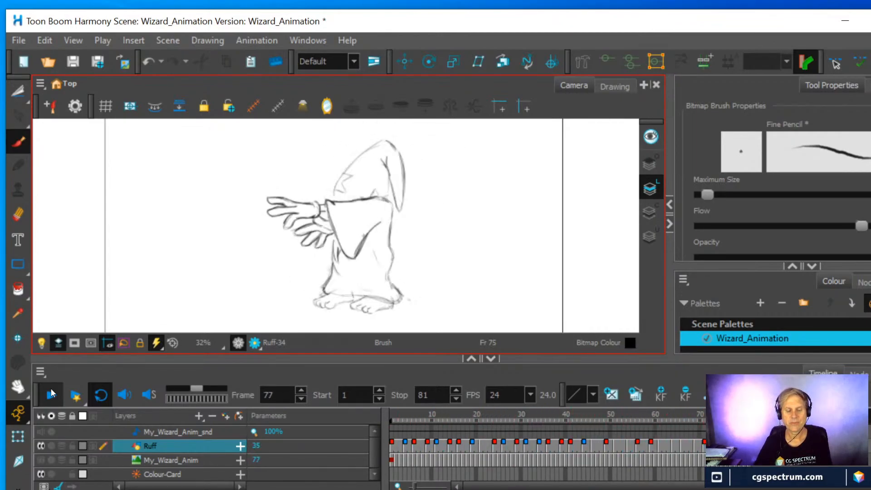
{"action": "left_click", "coordinate": [51, 388]}
{"action": "mouse_move", "coordinate": [699, 414]}
{"action": "left_mouse_down"}
{"action": "mouse_move", "coordinate": [584, 413]}
{"action": "mouse_move", "coordinate": [690, 399]}
{"action": "mouse_move", "coordinate": [663, 411]}
{"action": "mouse_move", "coordinate": [749, 407]}
{"action": "left_mouse_up"}
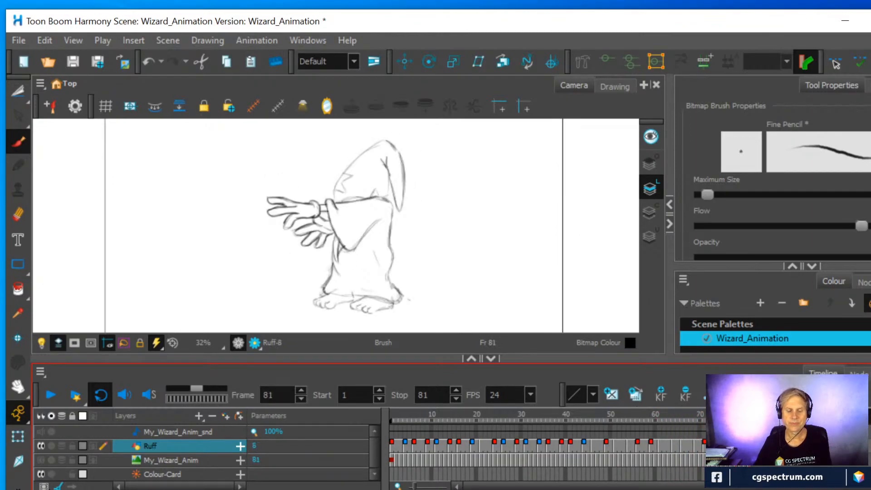
Erase the upper part of the robe's back line in the frame 81 drawing and redraw it as a smoother curve
{"action": "left_click", "coordinate": [18, 214]}
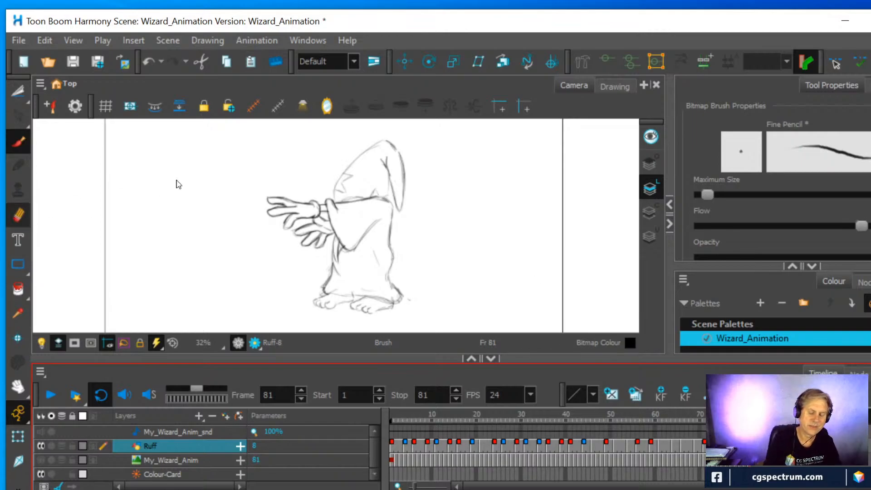
{"action": "left_click_drag", "start_coordinate": [388, 244], "coordinate": [391, 218]}
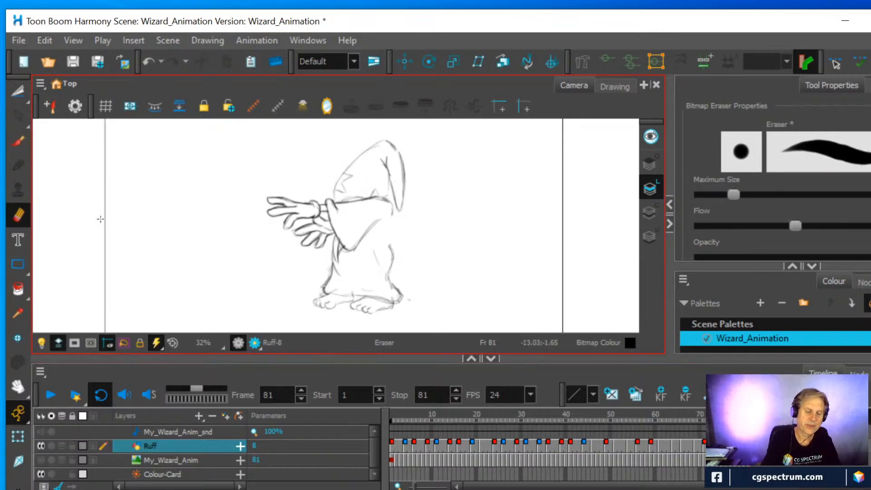
{"action": "left_click", "coordinate": [18, 141]}
{"action": "left_click_drag", "start_coordinate": [392, 213], "coordinate": [385, 258]}
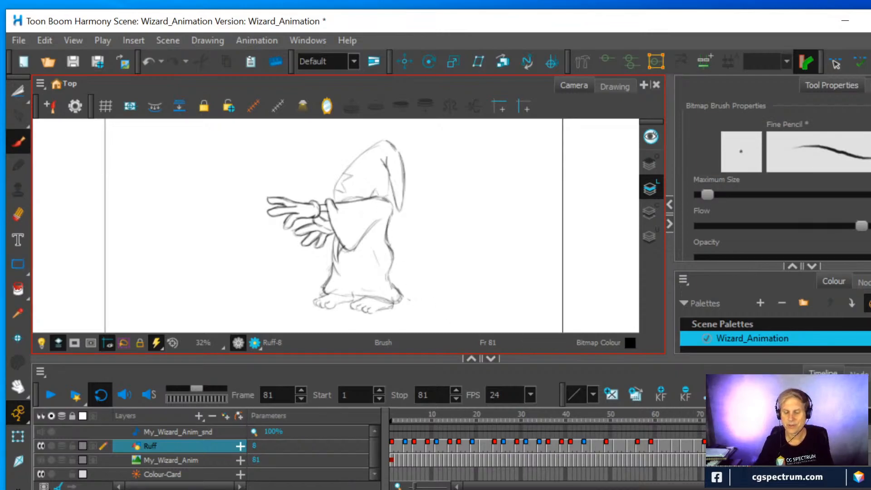
Erase the upper part of the robe's back line in the drawings at frames 70, 71 and 73
{"action": "left_click", "coordinate": [702, 446]}
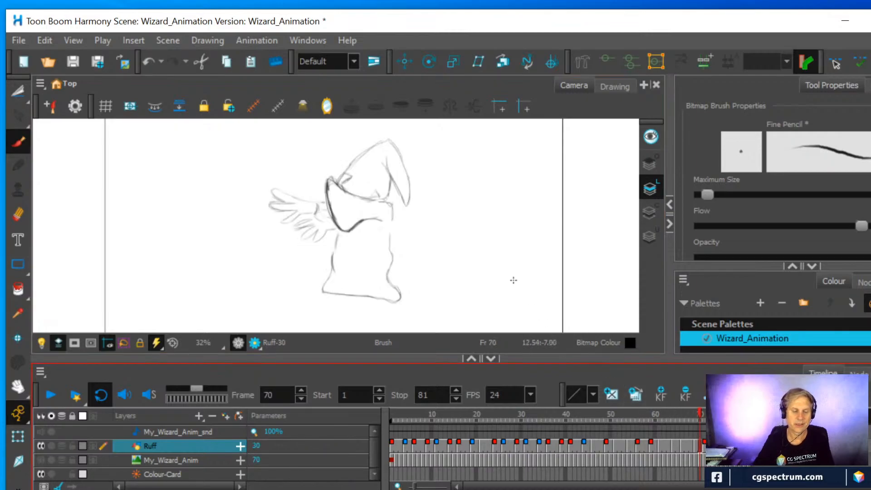
{"action": "left_click", "coordinate": [19, 215]}
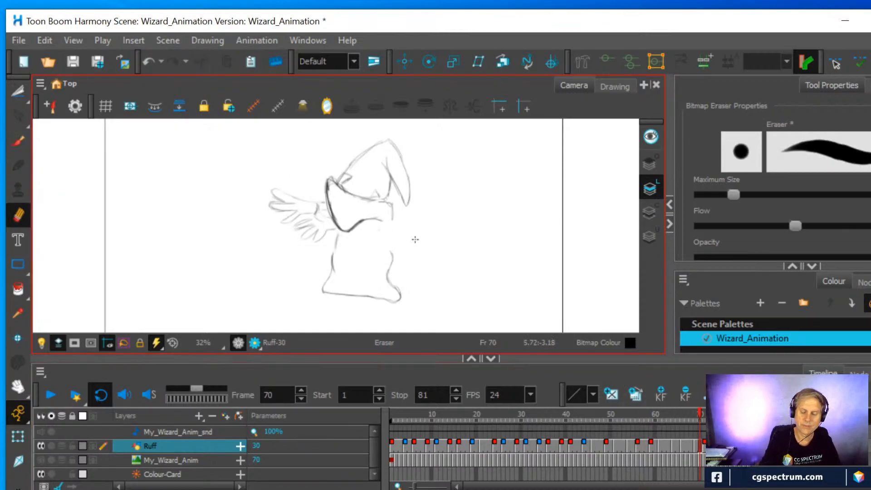
{"action": "left_click", "coordinate": [704, 447]}
{"action": "left_click_drag", "start_coordinate": [391, 255], "coordinate": [392, 208]}
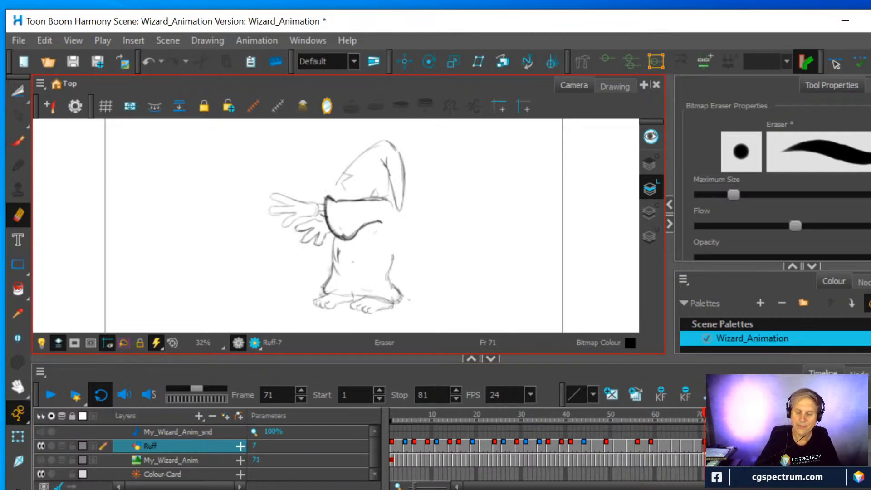
{"action": "left_click", "coordinate": [713, 446]}
{"action": "left_click_drag", "start_coordinate": [391, 246], "coordinate": [391, 214]}
Erase the upper part of the robe's back line in the frame 75, 77 and 79 drawings and go to frame 66
{"action": "left_click", "coordinate": [722, 447]}
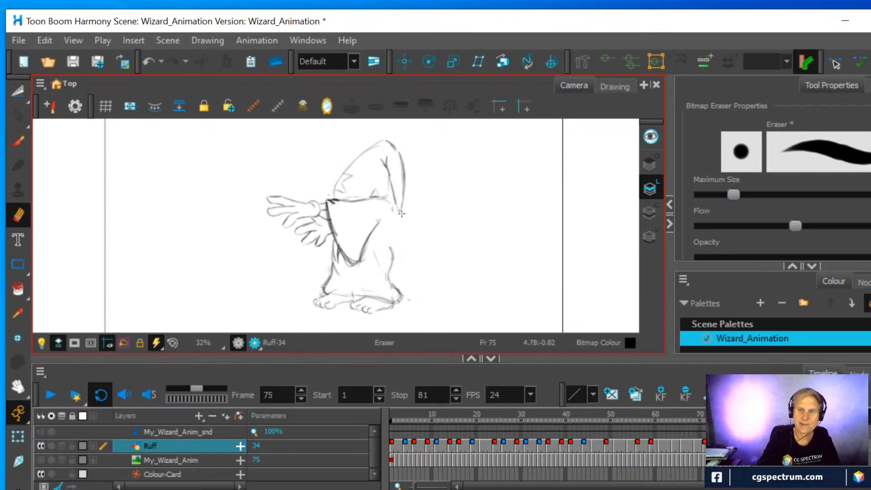
{"action": "key", "text": "g"}
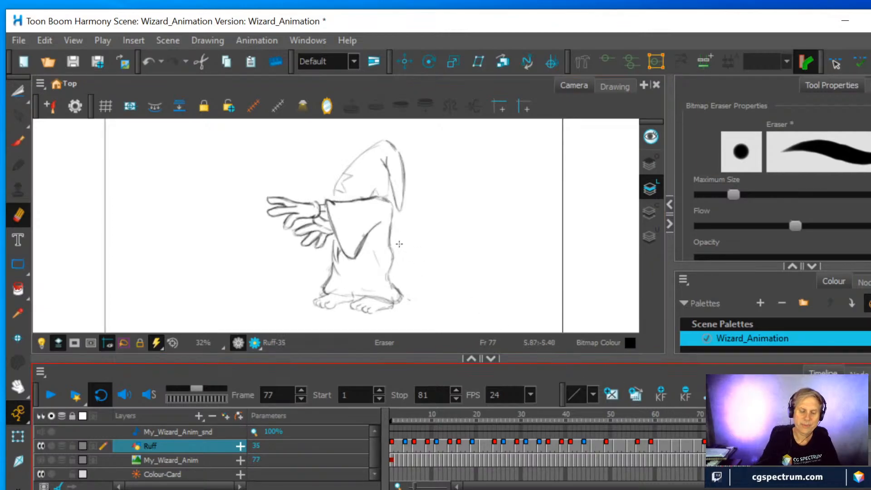
{"action": "left_click_drag", "start_coordinate": [389, 240], "coordinate": [391, 214]}
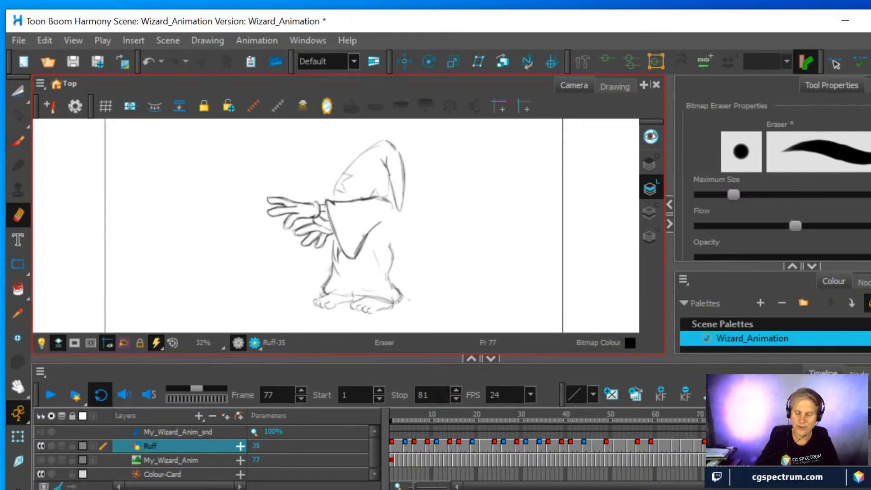
{"action": "key", "text": "g"}
{"action": "left_click_drag", "start_coordinate": [389, 243], "coordinate": [391, 213]}
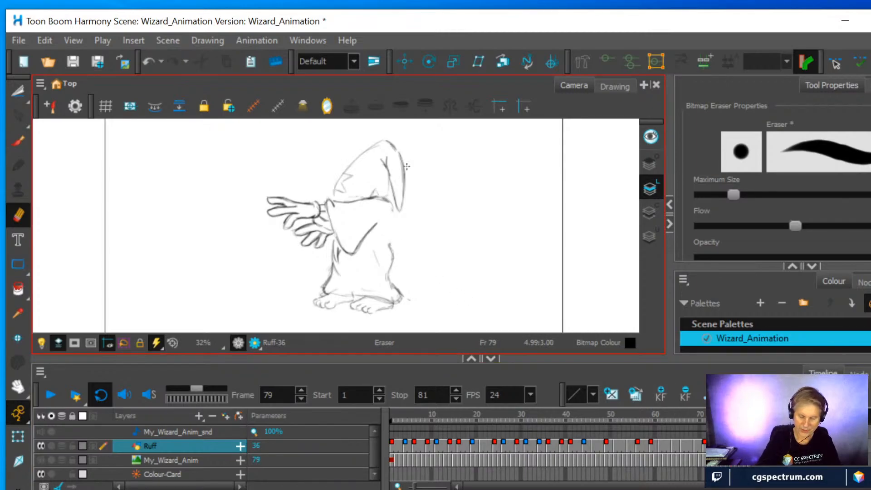
{"action": "left_click", "coordinate": [695, 448]}
{"action": "left_click", "coordinate": [682, 448]}
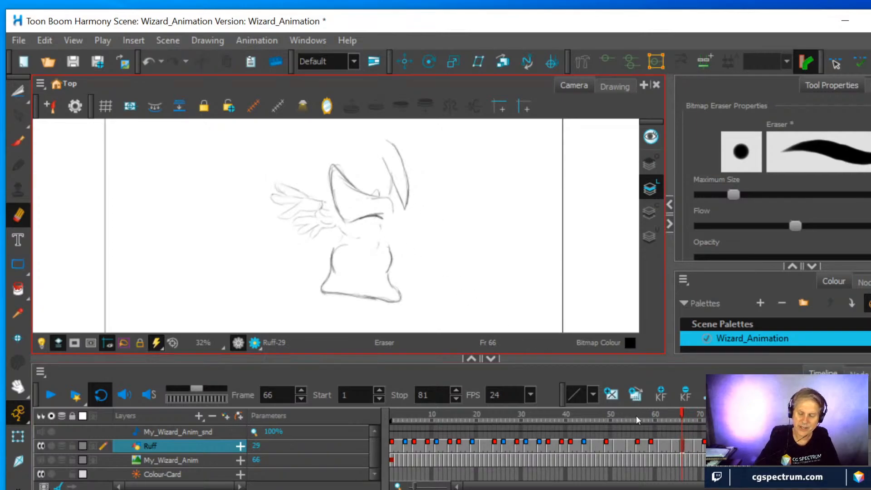
Erase the upper part of the robe's back line in the drawings at frames 64 and 61
{"action": "left_click", "coordinate": [673, 447]}
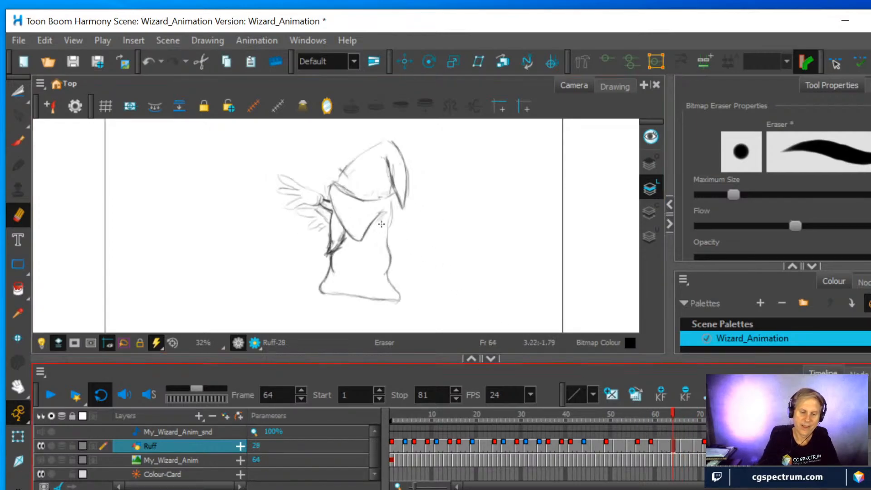
{"action": "left_click", "coordinate": [660, 447]}
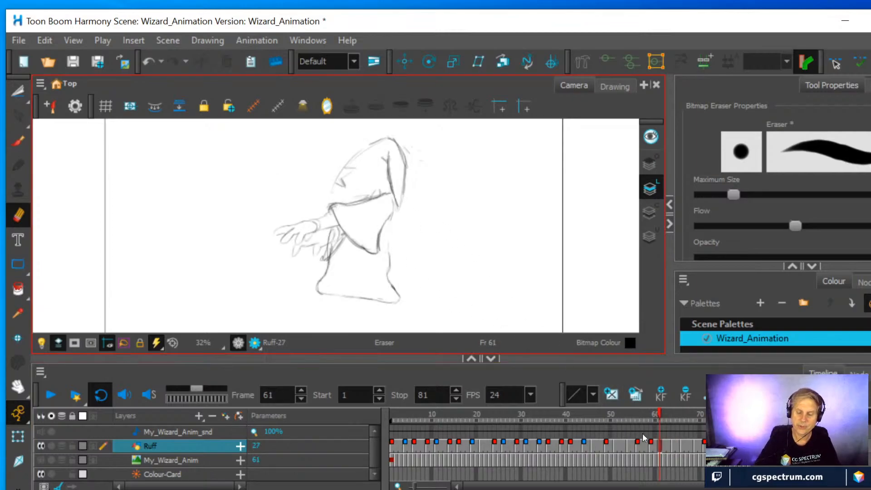
{"action": "left_click", "coordinate": [651, 447]}
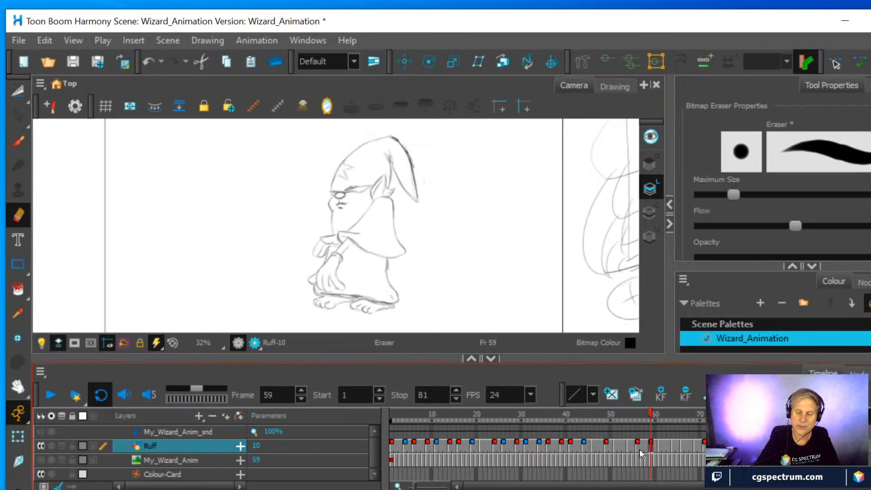
Draw a short dark brush stroke on the robe's back line beside the hand in the frame 56 drawing
{"action": "left_click", "coordinate": [638, 449]}
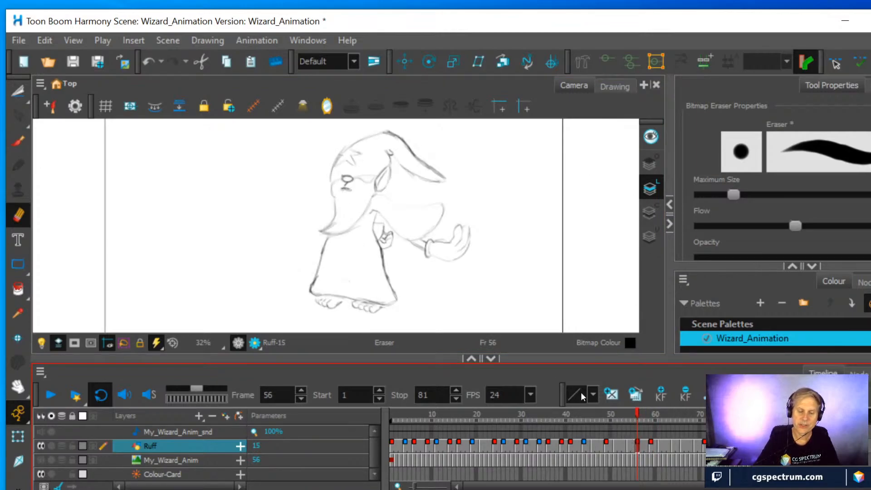
{"action": "left_click", "coordinate": [18, 141]}
{"action": "mouse_move", "coordinate": [375, 233]}
{"action": "left_mouse_down"}
{"action": "mouse_move", "coordinate": [378, 218]}
{"action": "mouse_move", "coordinate": [374, 232]}
{"action": "left_mouse_up"}
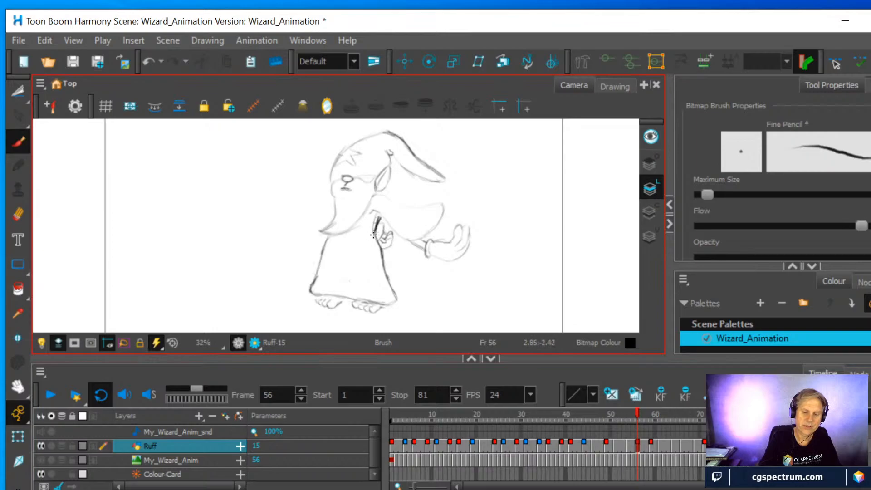
Compare the robe's back line in the frame 81 drawing with the drawings at frames 49, 51, 56 and 59
{"action": "left_click_drag", "start_coordinate": [640, 413], "coordinate": [745, 416]}
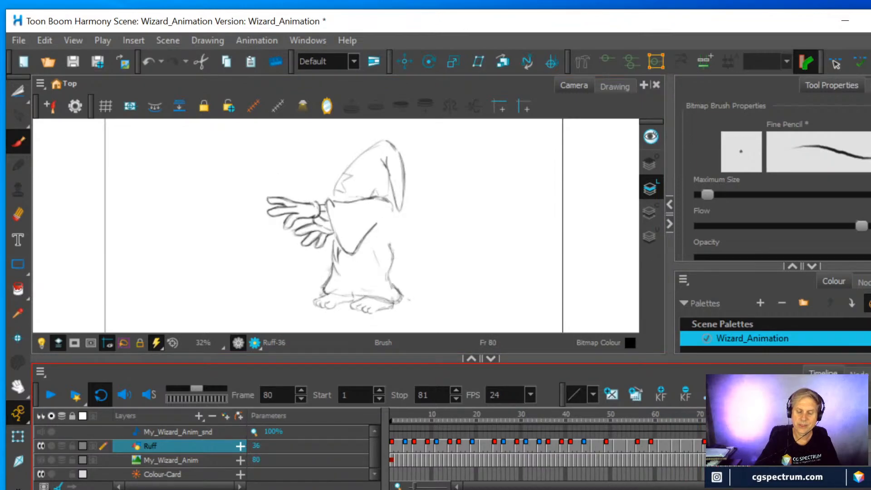
{"action": "left_click", "coordinate": [637, 449]}
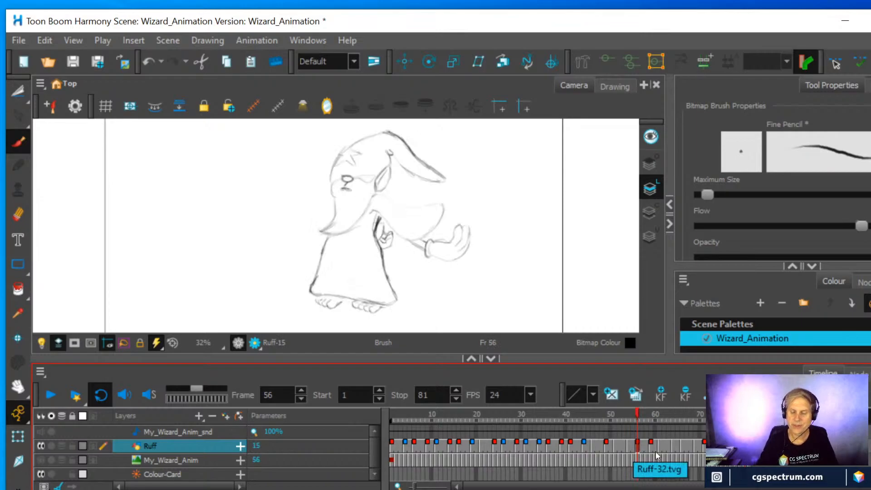
{"action": "left_click", "coordinate": [750, 447]}
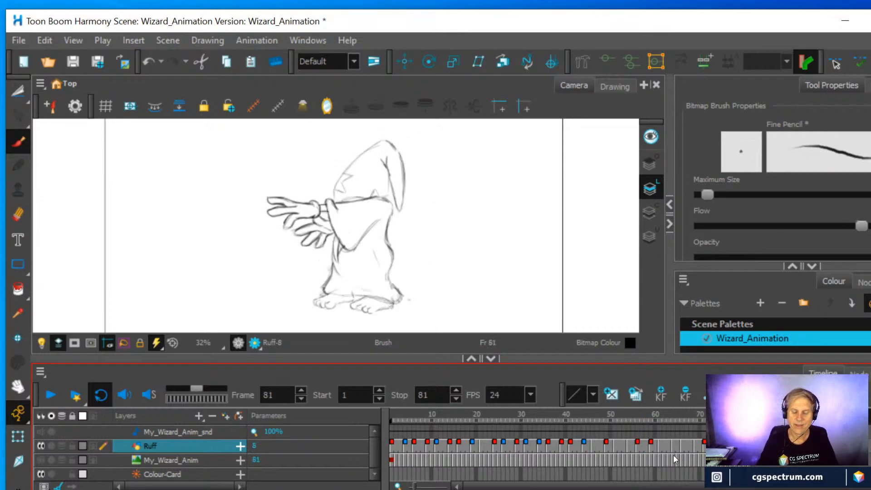
{"action": "left_click", "coordinate": [652, 447]}
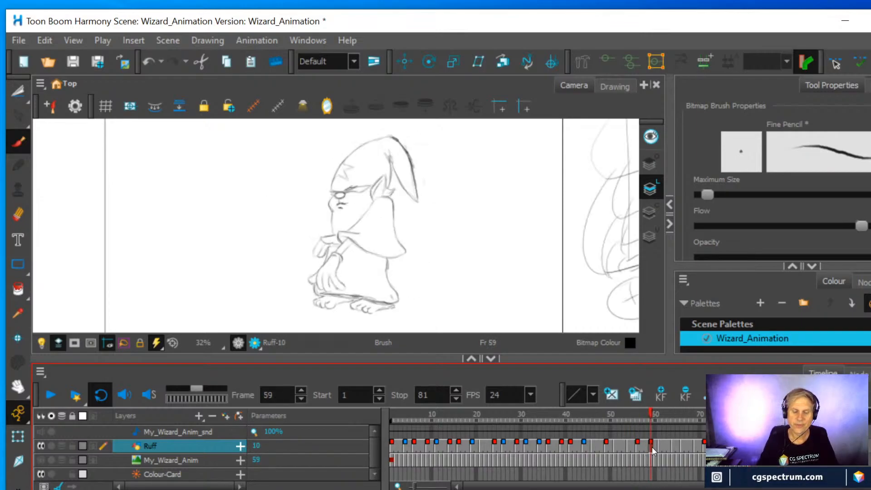
{"action": "left_click", "coordinate": [638, 447]}
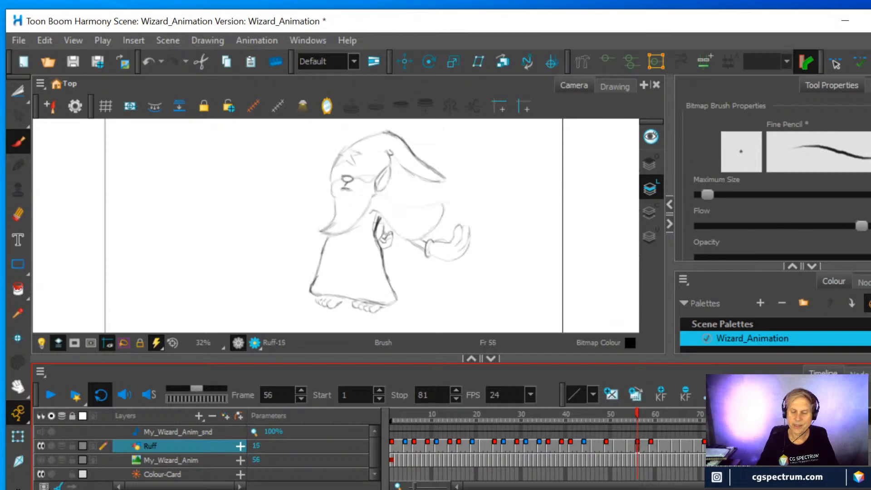
{"action": "left_click", "coordinate": [750, 447]}
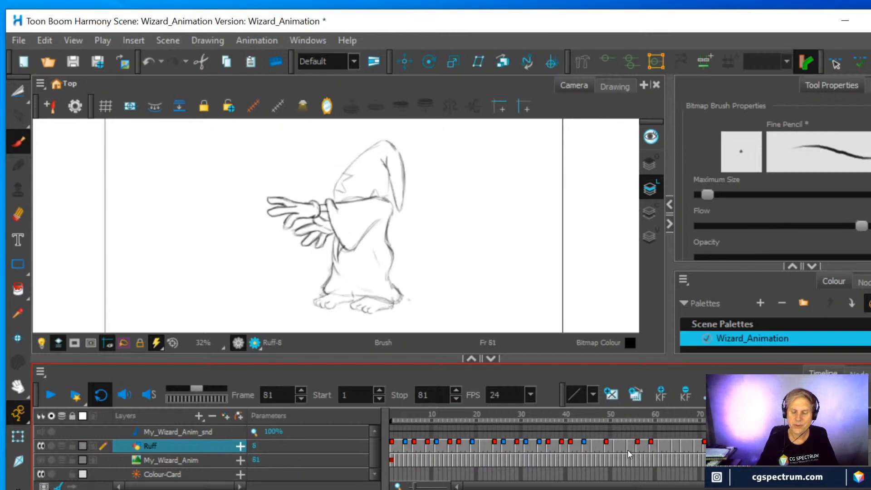
{"action": "left_click", "coordinate": [607, 445]}
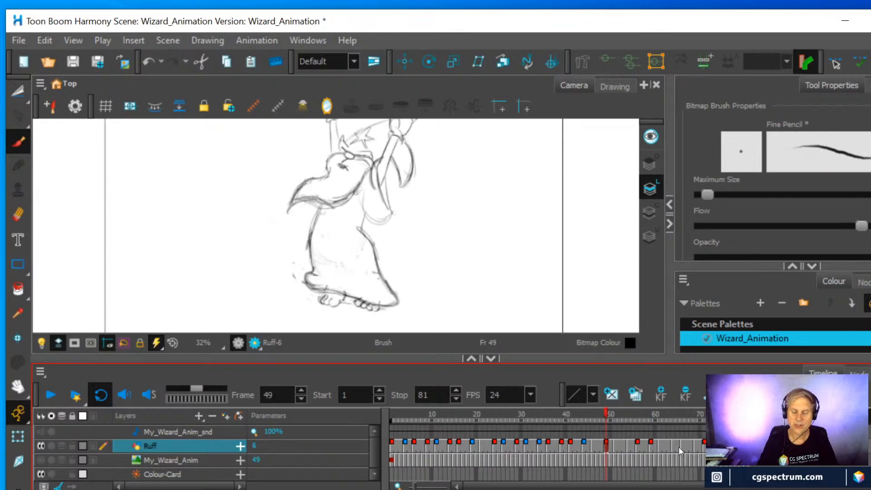
{"action": "left_click", "coordinate": [615, 443]}
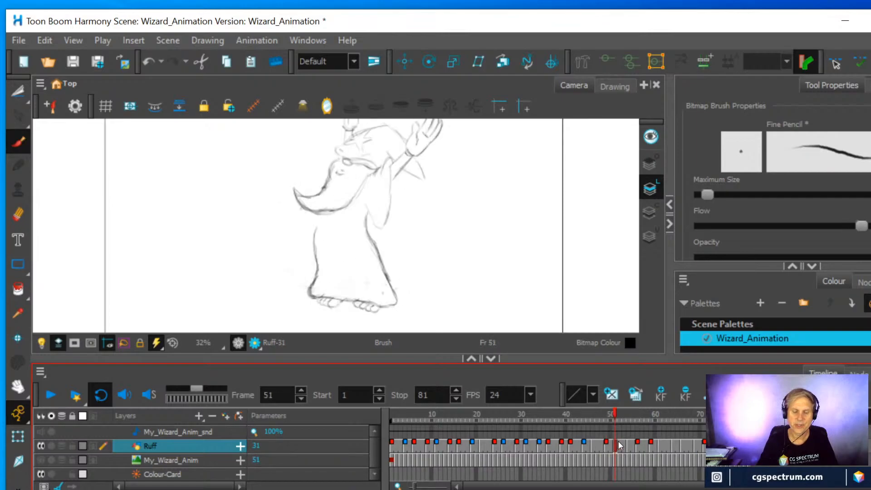
{"action": "left_click", "coordinate": [750, 446]}
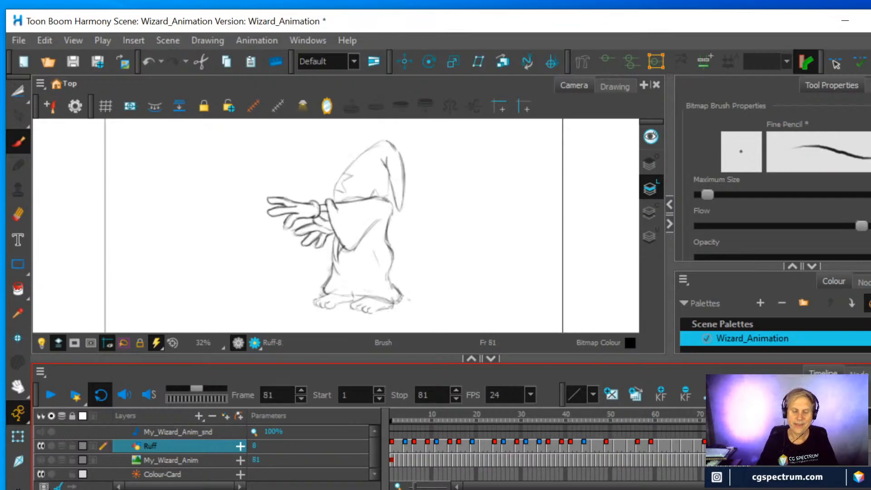
{"action": "left_click", "coordinate": [616, 443]}
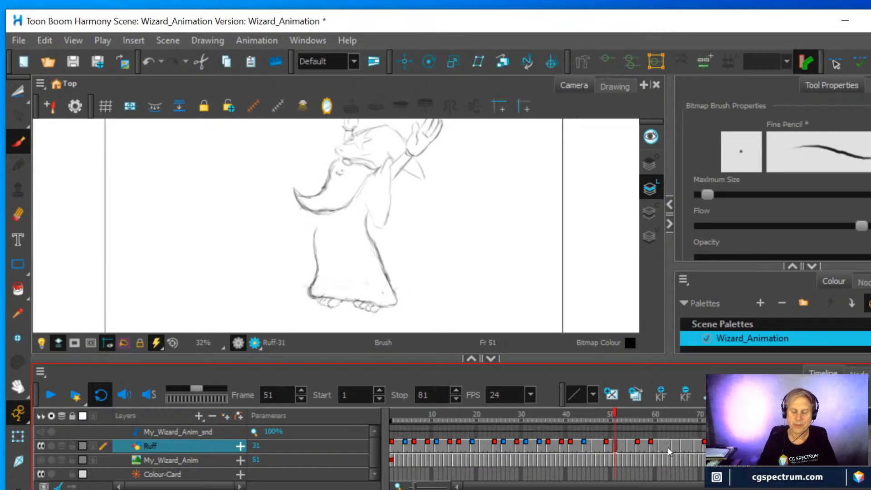
{"action": "left_click", "coordinate": [749, 445]}
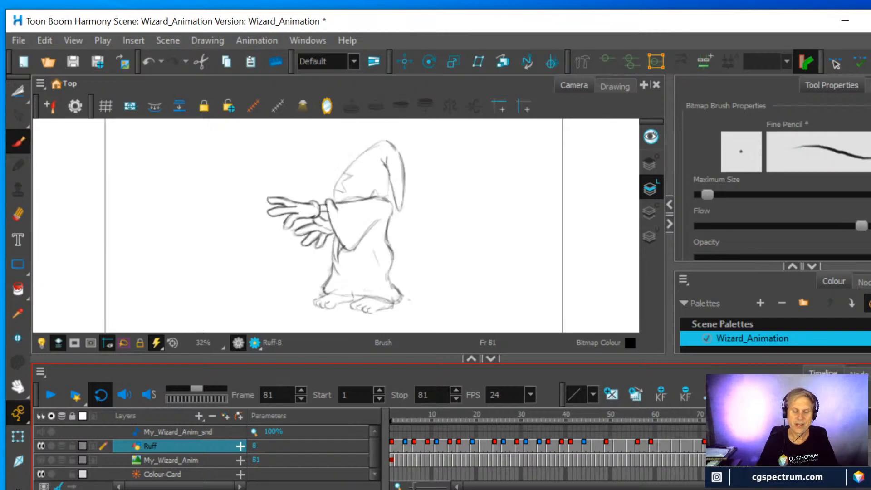
Erase the bulging back line of the robe in the frame 81 drawing, redraw it straighter and flip through neighbouring drawings
{"action": "left_click", "coordinate": [20, 214]}
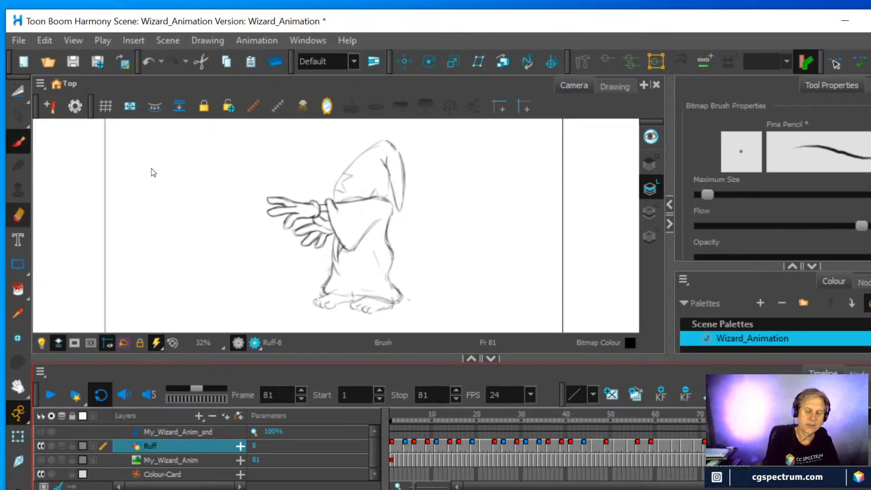
{"action": "key", "text": "alt+e"}
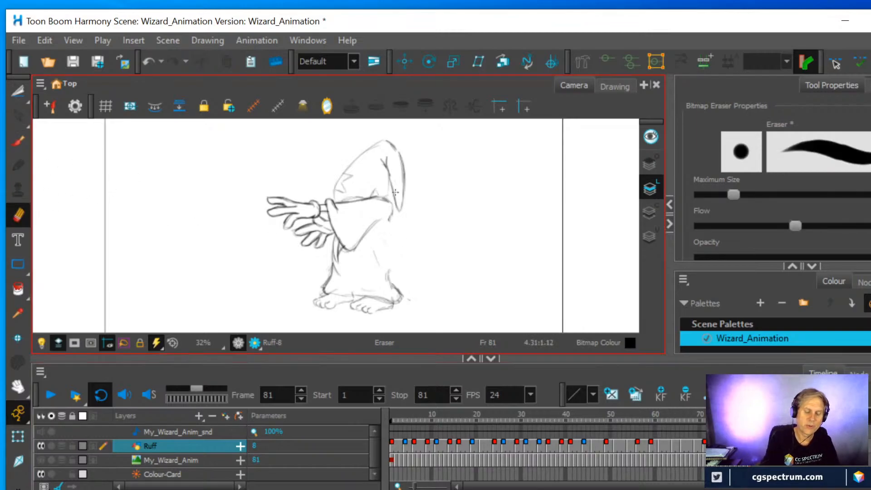
{"action": "key", "text": "alt+b"}
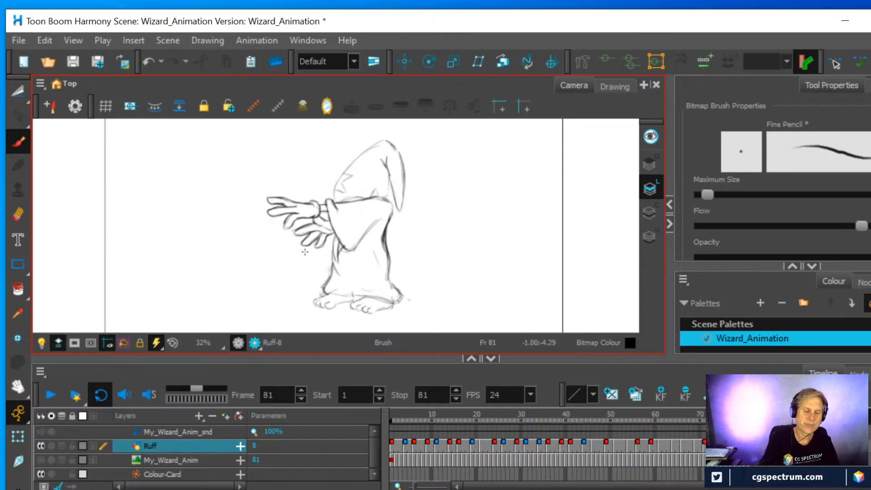
{"action": "key", "text": "alt+e"}
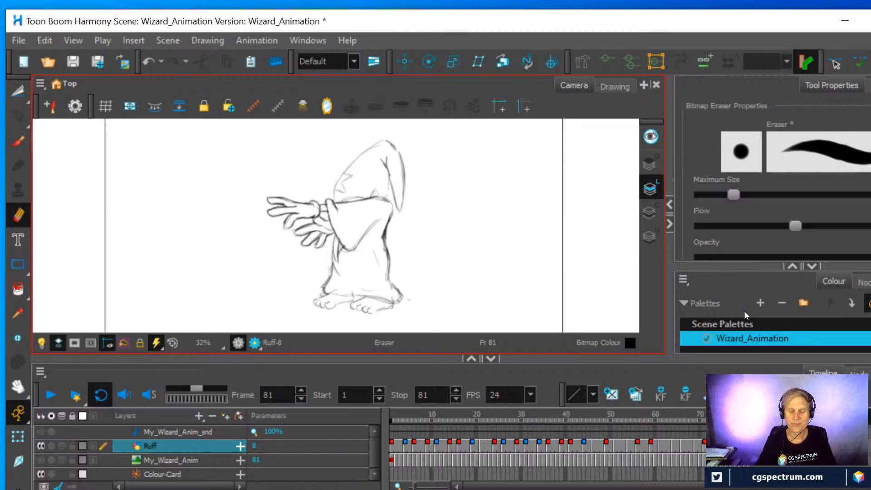
{"action": "left_click", "coordinate": [750, 446]}
{"action": "key", "text": "f"}
{"action": "key", "text": "f"}
{"action": "key", "text": "g"}
{"action": "key", "text": "g"}
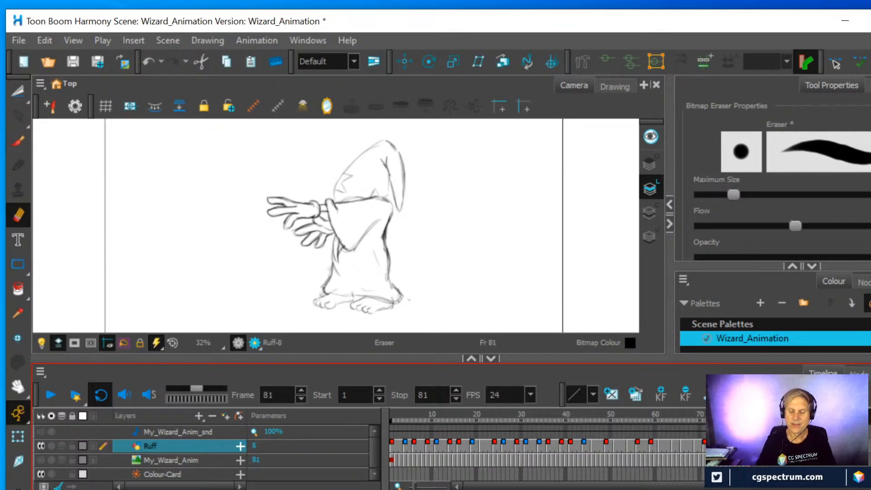
Erase the bulging lower part of the robe's back line in the drawings at frames 80, 77, 75, 73 and 71
{"action": "key", "text": "f"}
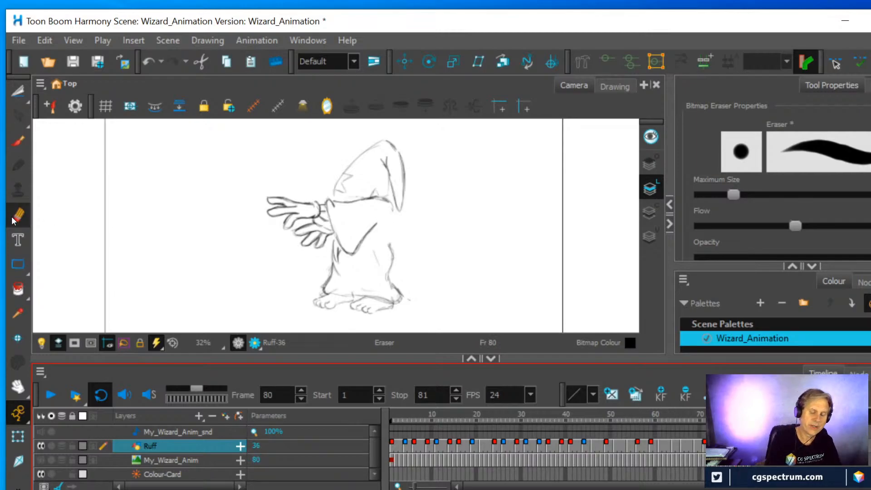
{"action": "mouse_move", "coordinate": [387, 250]}
{"action": "left_mouse_down"}
{"action": "mouse_move", "coordinate": [391, 268]}
{"action": "mouse_move", "coordinate": [399, 263]}
{"action": "left_mouse_up"}
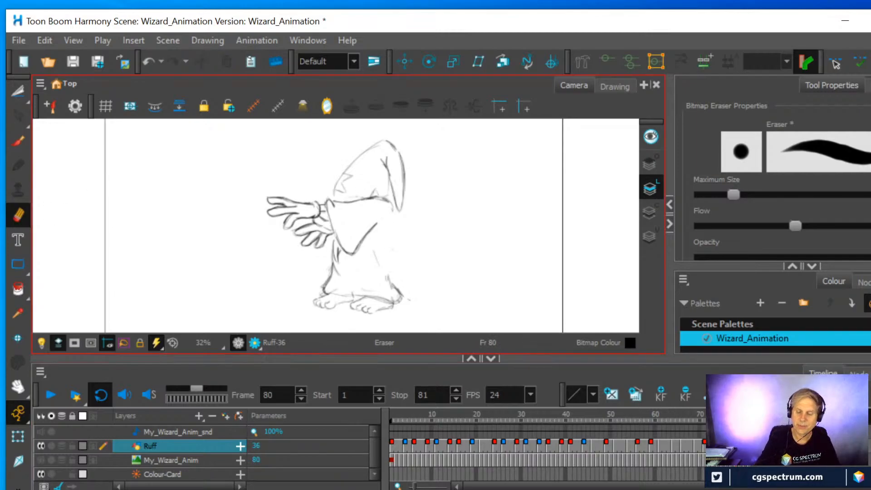
{"action": "key", "text": "f"}
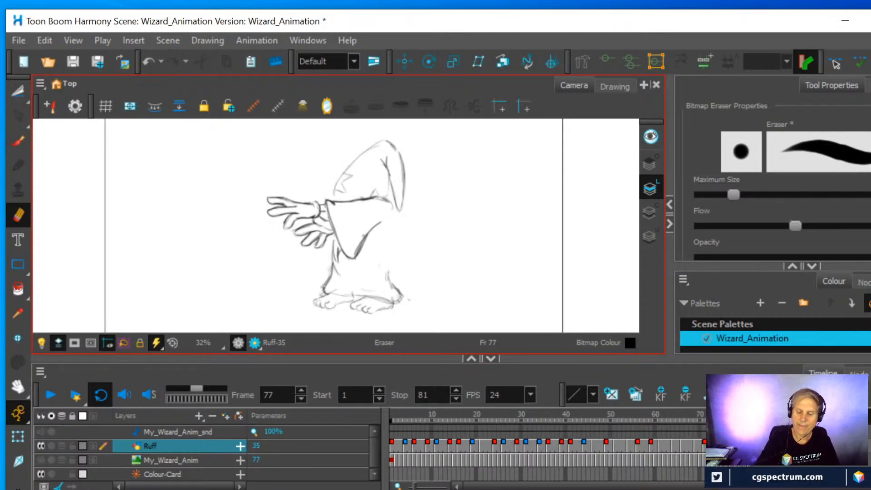
{"action": "key", "text": "f"}
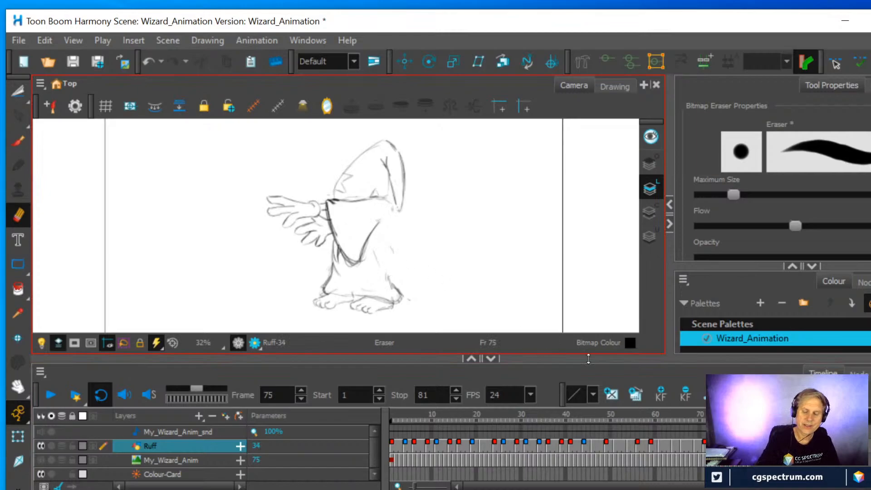
{"action": "key", "text": "f"}
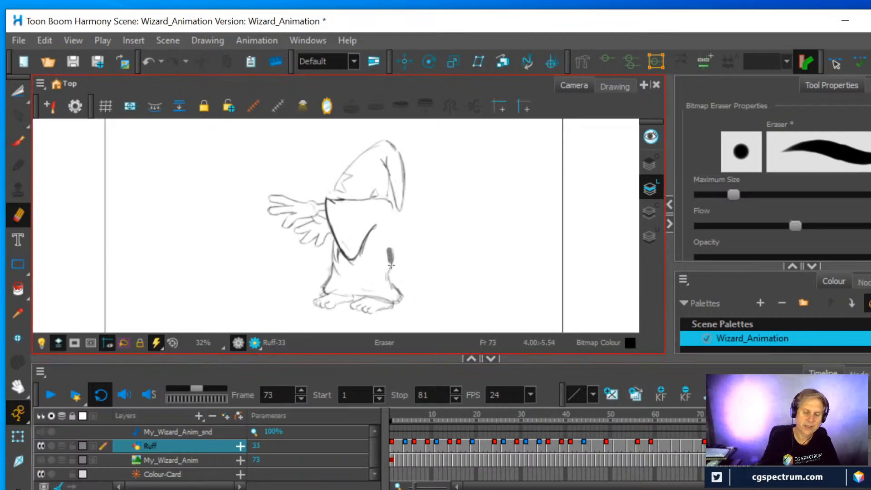
{"action": "key", "text": "f"}
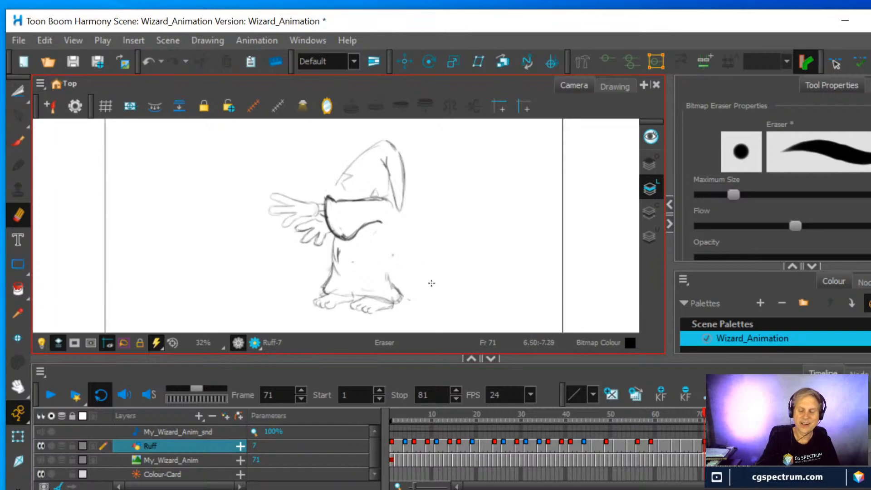
Erase the bulging lower part of the robe's back line in the drawings at frames 69, 66, 64 and 61
{"action": "left_click", "coordinate": [695, 448]}
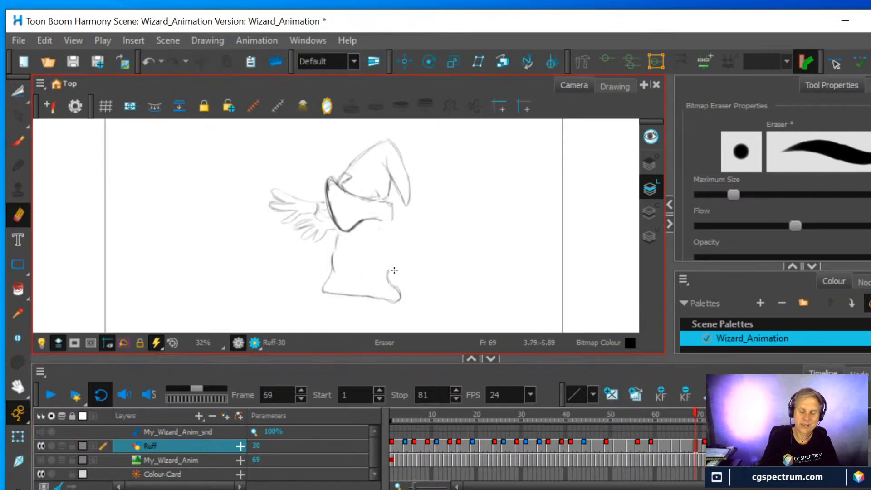
{"action": "left_click", "coordinate": [683, 448]}
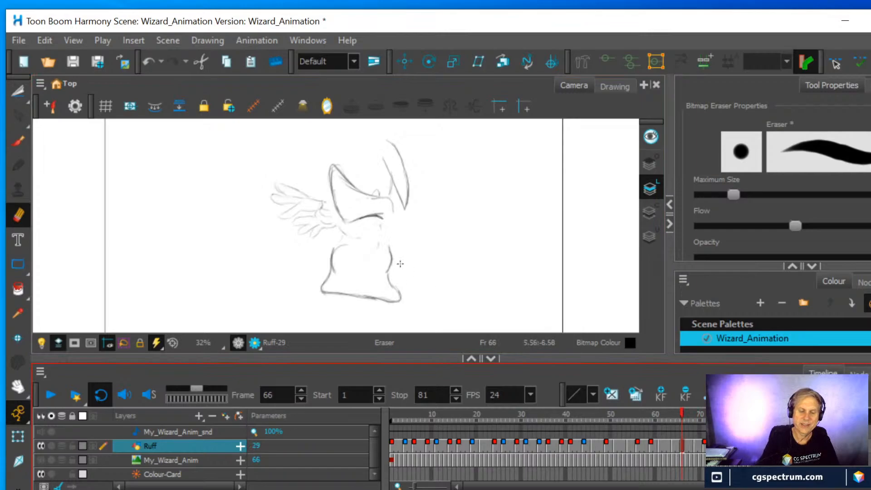
{"action": "left_click", "coordinate": [674, 449]}
{"action": "left_click_drag", "start_coordinate": [388, 264], "coordinate": [387, 270]}
{"action": "left_click", "coordinate": [660, 448]}
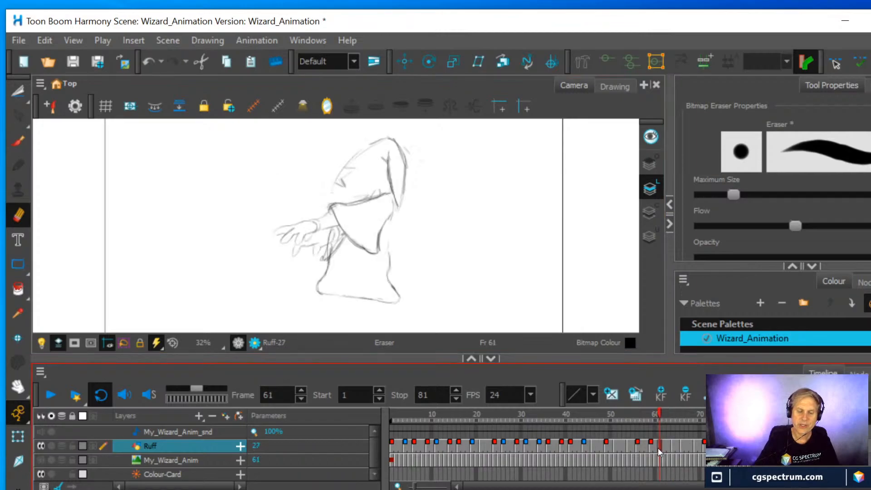
{"action": "left_click_drag", "start_coordinate": [389, 252], "coordinate": [389, 272]}
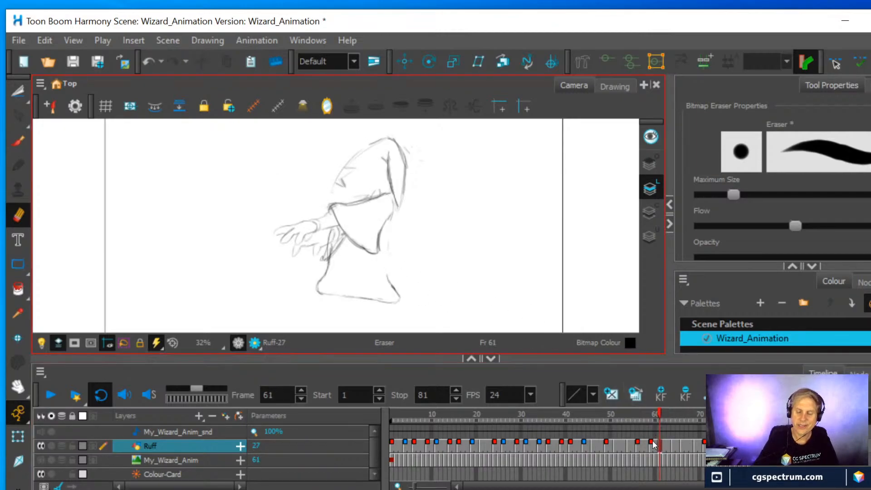
Erase and redraw the robe's back line just below the sleeve in the frame 59 drawing, and play the animation
{"action": "left_click", "coordinate": [650, 451]}
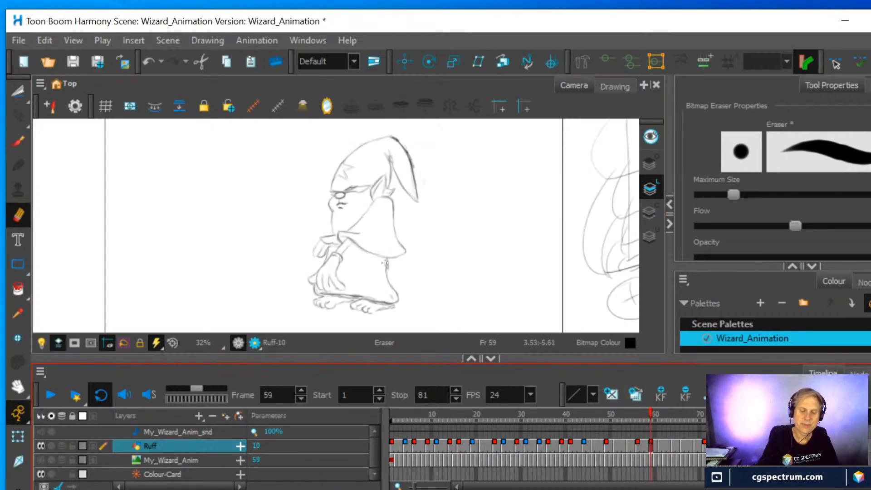
{"action": "key", "text": "alt+b"}
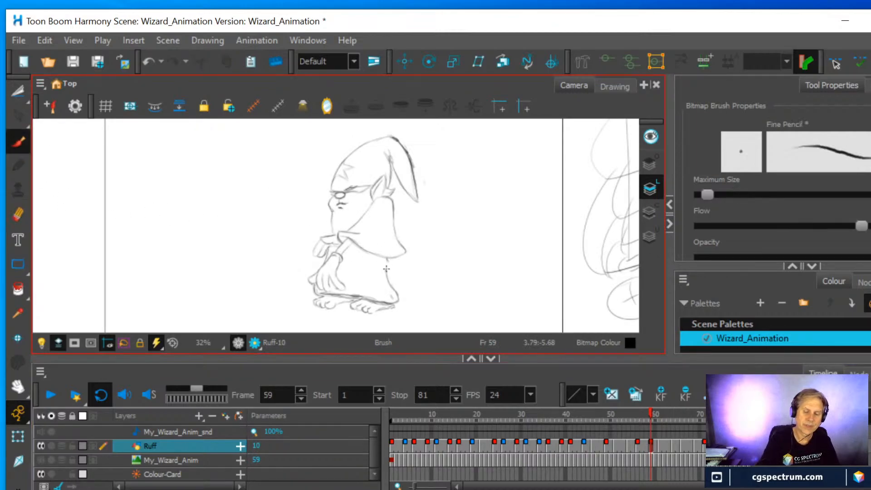
{"action": "left_click", "coordinate": [660, 446]}
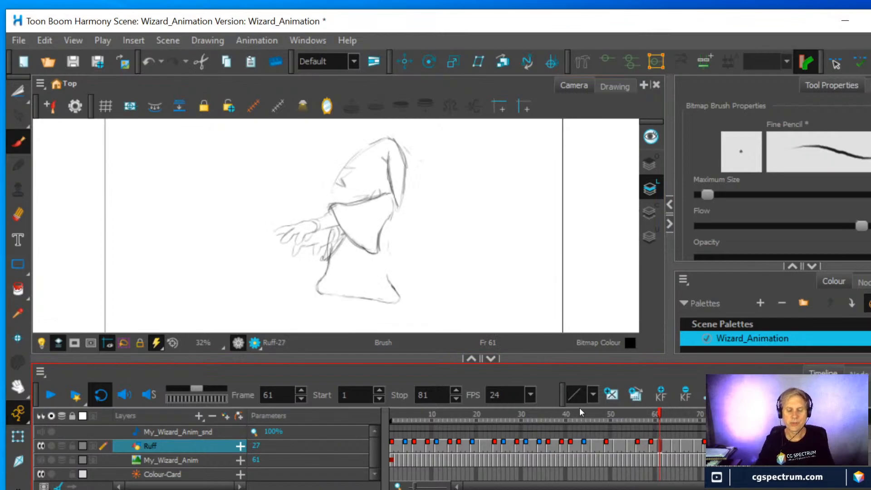
{"action": "left_click", "coordinate": [51, 395]}
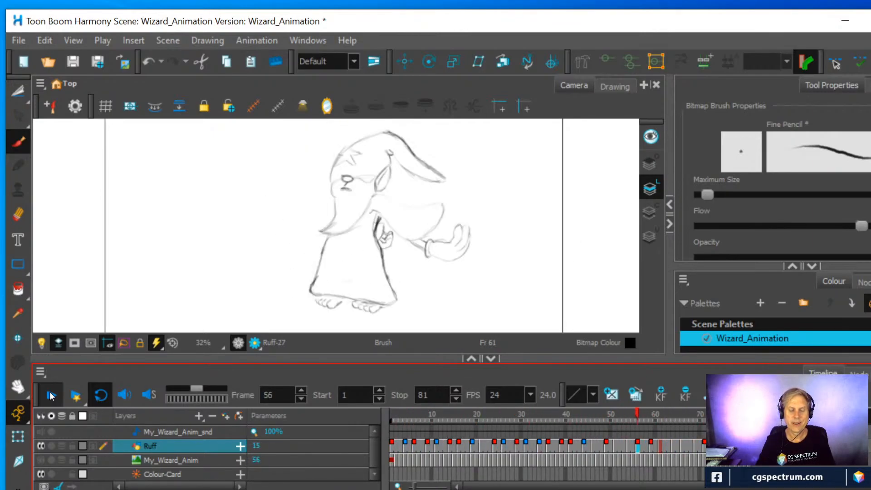
Turn on onion skinning at frame 59 and redraw the robe's back line from the sleeve down towards the hem
{"action": "left_click", "coordinate": [51, 396]}
{"action": "left_click", "coordinate": [662, 443]}
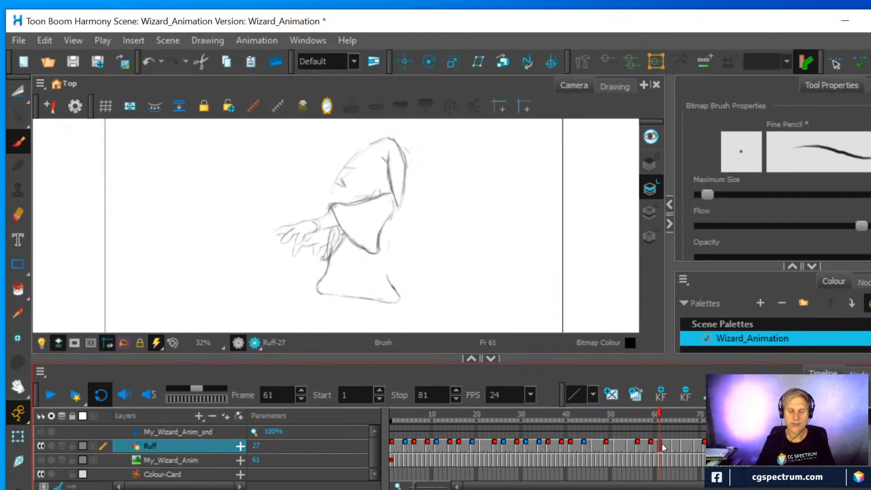
{"action": "left_click", "coordinate": [653, 445]}
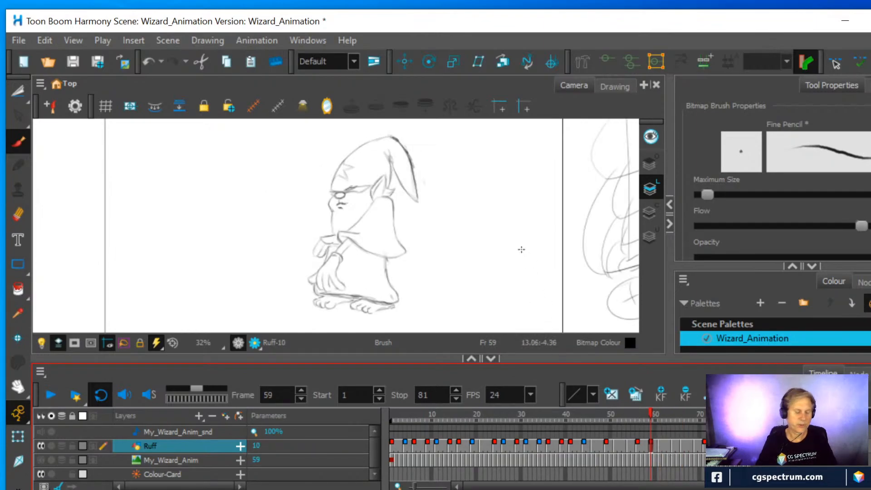
{"action": "key", "text": "alt+o"}
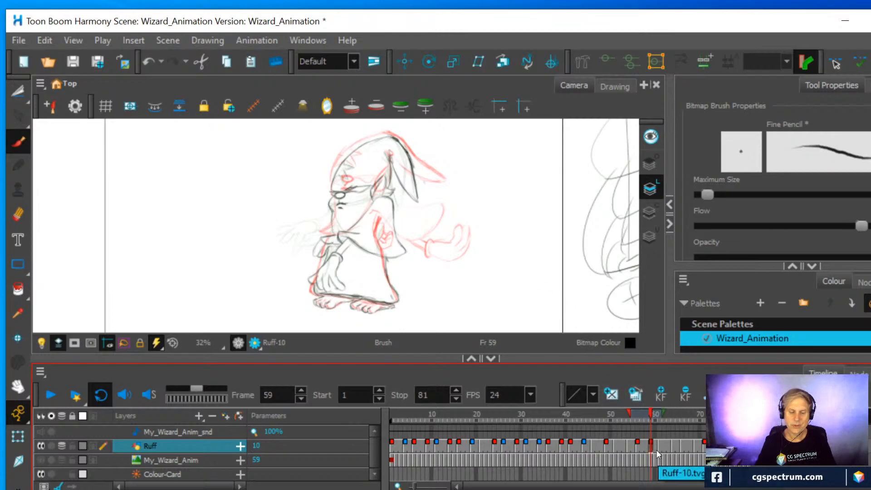
{"action": "mouse_move", "coordinate": [383, 248]}
{"action": "left_mouse_down"}
{"action": "mouse_move", "coordinate": [385, 266]}
{"action": "mouse_move", "coordinate": [382, 247]}
{"action": "left_mouse_up"}
{"action": "left_click_drag", "start_coordinate": [385, 217], "coordinate": [381, 241]}
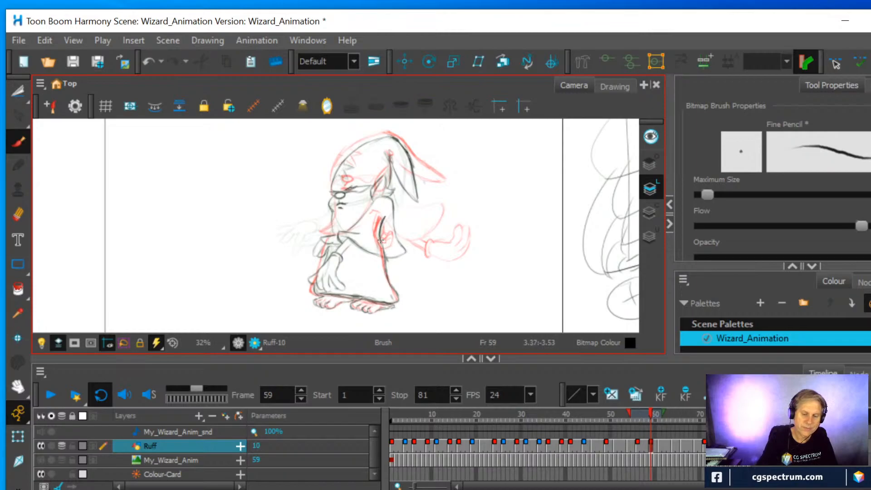
{"action": "left_click_drag", "start_coordinate": [388, 276], "coordinate": [391, 283]}
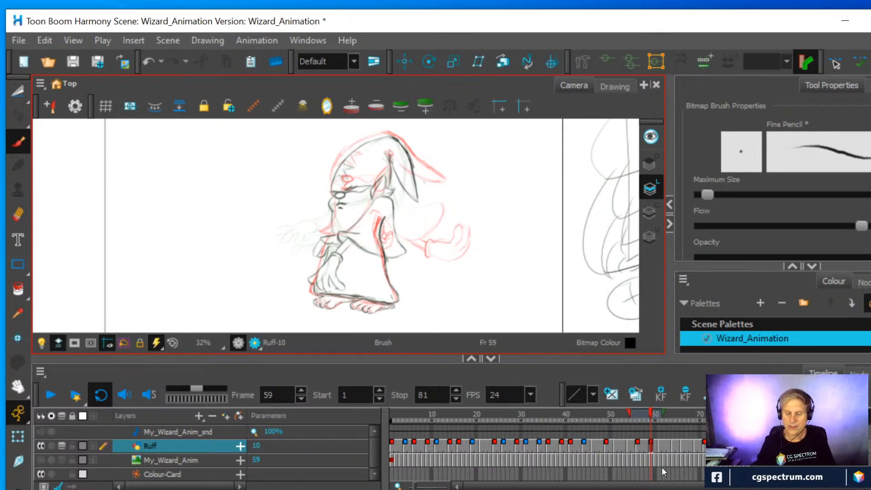
Redraw the missing part of the robe's back line in the drawings at frames 61, 64, 66 and 69, following the onion skin
{"action": "left_click", "coordinate": [659, 445]}
{"action": "left_click_drag", "start_coordinate": [389, 280], "coordinate": [383, 245]}
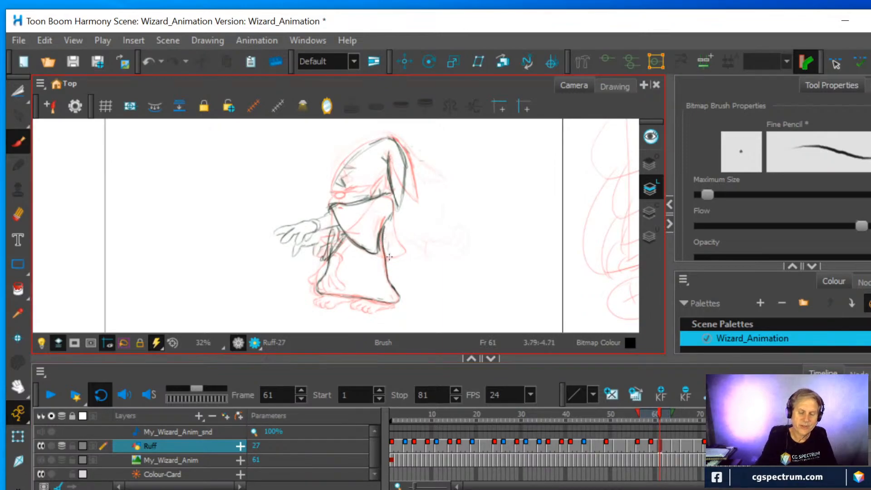
{"action": "left_click", "coordinate": [673, 445]}
{"action": "left_click", "coordinate": [385, 274]}
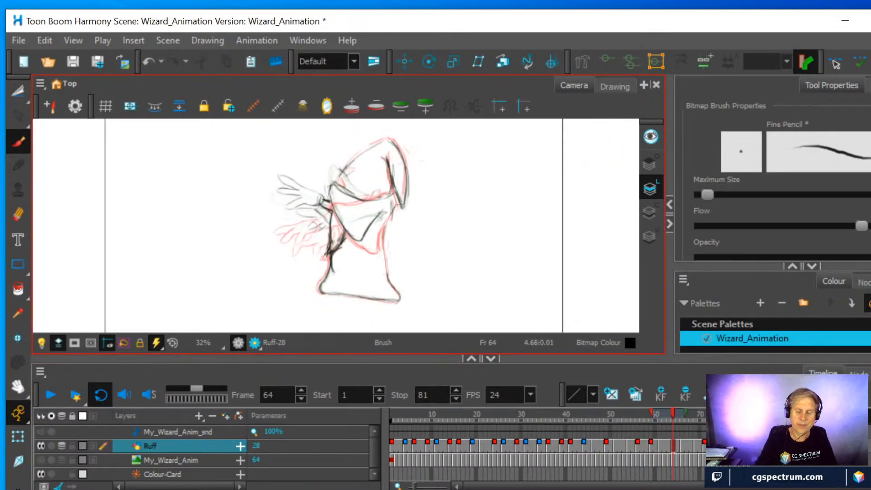
{"action": "left_click", "coordinate": [683, 446]}
{"action": "left_click_drag", "start_coordinate": [385, 273], "coordinate": [395, 223]}
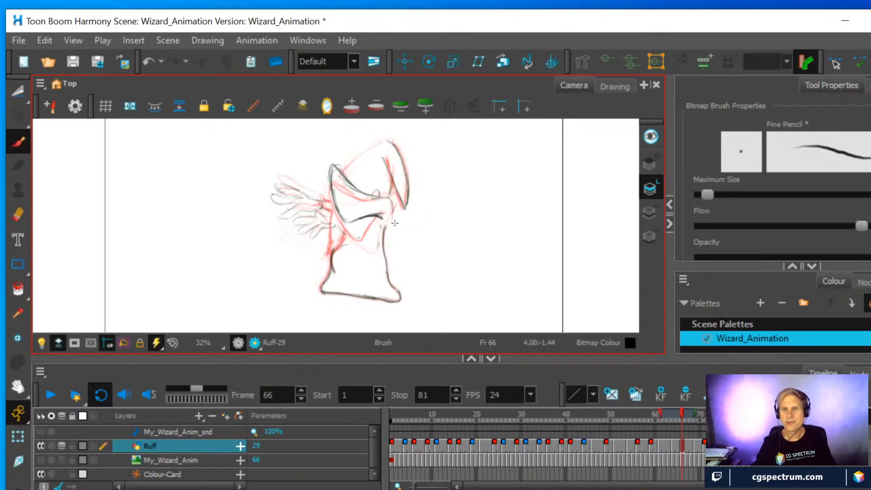
{"action": "left_click", "coordinate": [695, 444]}
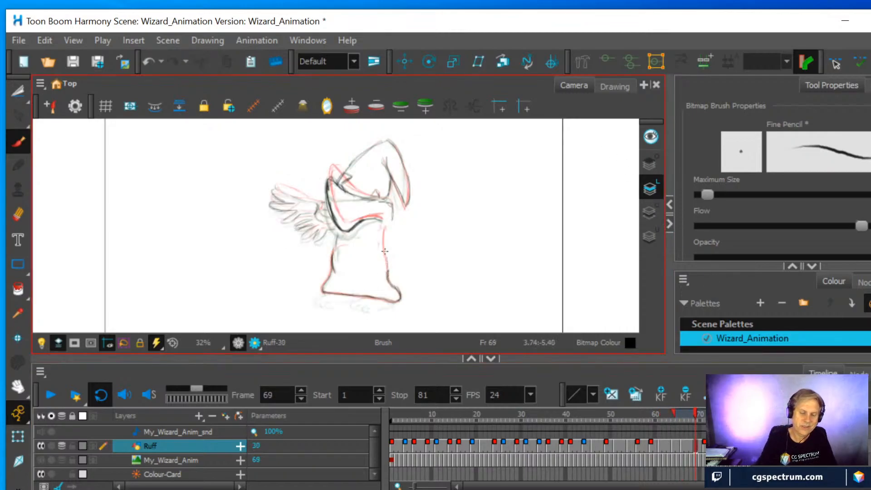
{"action": "left_click_drag", "start_coordinate": [384, 228], "coordinate": [387, 258]}
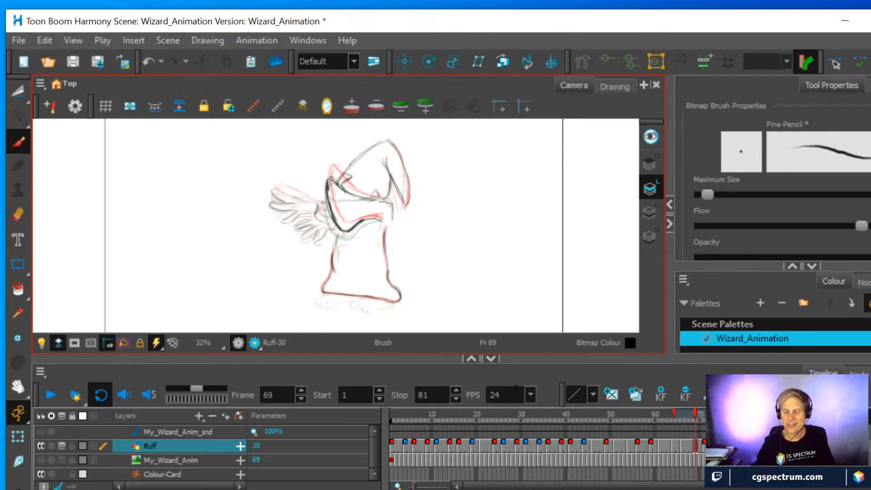
Redraw the robe's back line between sleeve and hem in the drawings at frames 71 and 73
{"action": "left_click", "coordinate": [706, 447]}
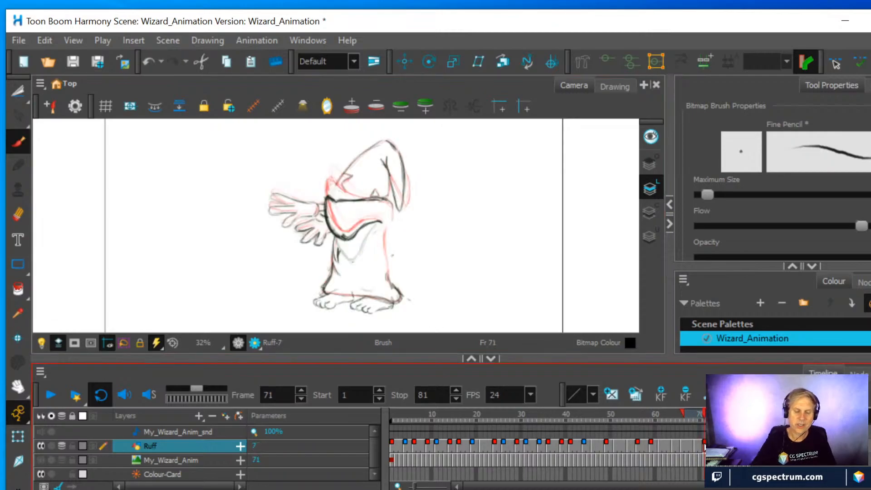
{"action": "mouse_move", "coordinate": [386, 274]}
{"action": "left_mouse_down"}
{"action": "mouse_move", "coordinate": [385, 238]}
{"action": "mouse_move", "coordinate": [391, 286]}
{"action": "left_mouse_up"}
{"action": "left_click_drag", "start_coordinate": [386, 251], "coordinate": [385, 242]}
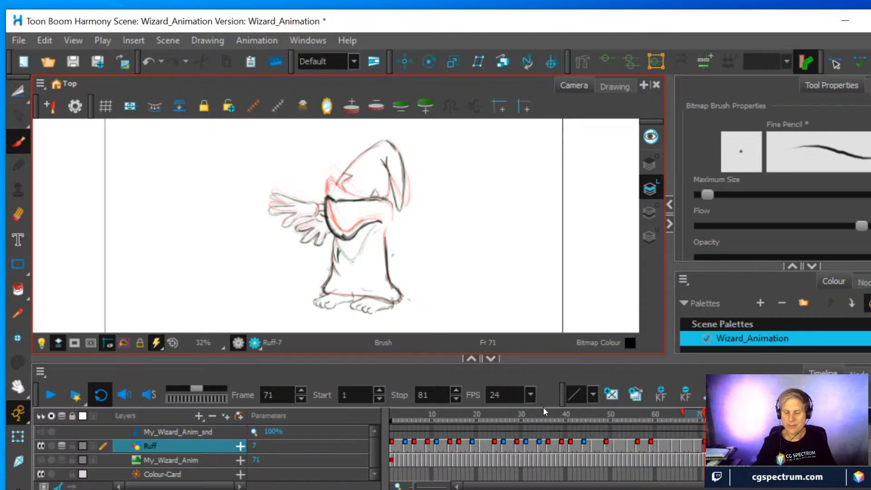
{"action": "left_click", "coordinate": [714, 415]}
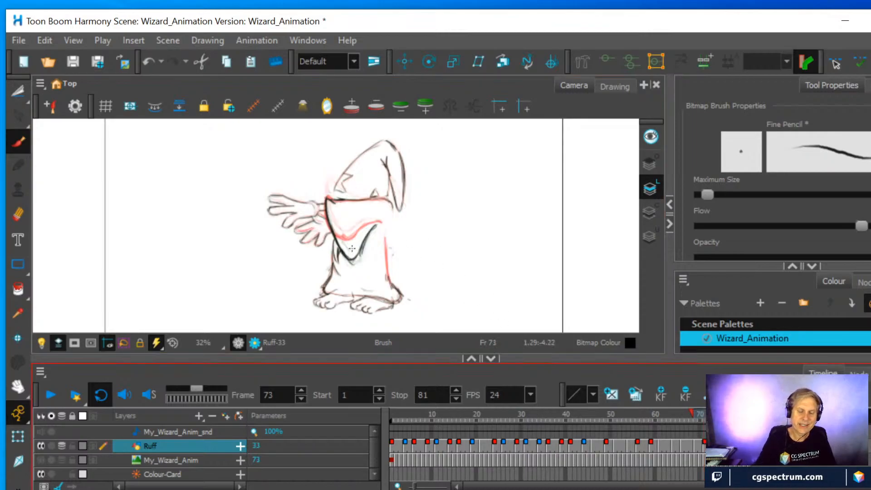
{"action": "left_click_drag", "start_coordinate": [389, 276], "coordinate": [385, 236]}
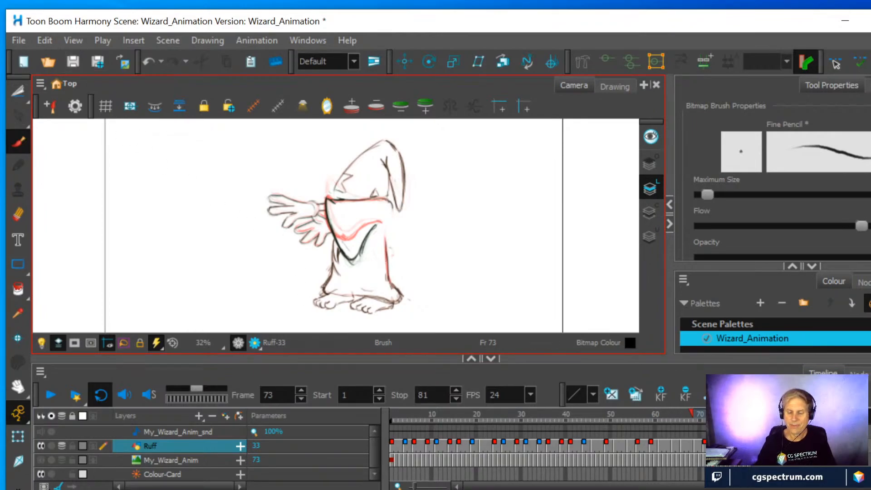
Redraw the robe's straightened back line in the drawings at frames 75, 77 and 79, tracing the previous drawings
{"action": "left_click", "coordinate": [723, 415]}
{"action": "left_click_drag", "start_coordinate": [389, 278], "coordinate": [386, 241]}
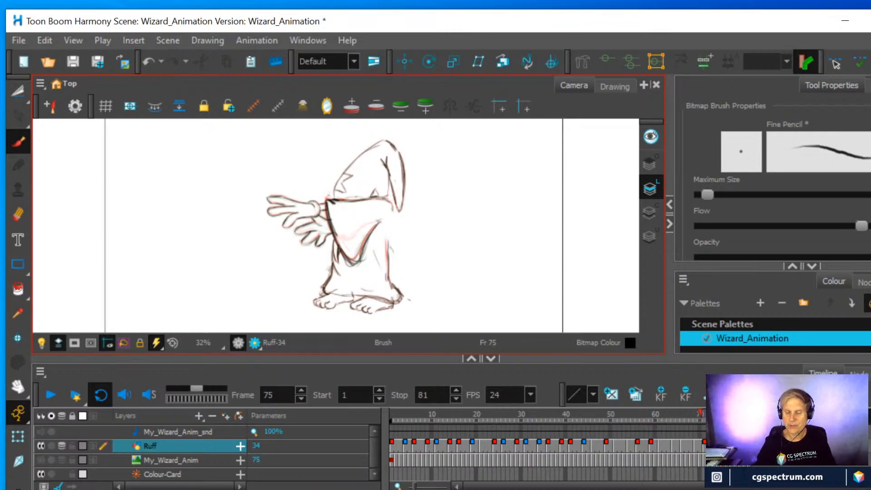
{"action": "left_click", "coordinate": [731, 415]}
{"action": "left_click_drag", "start_coordinate": [389, 278], "coordinate": [388, 239]}
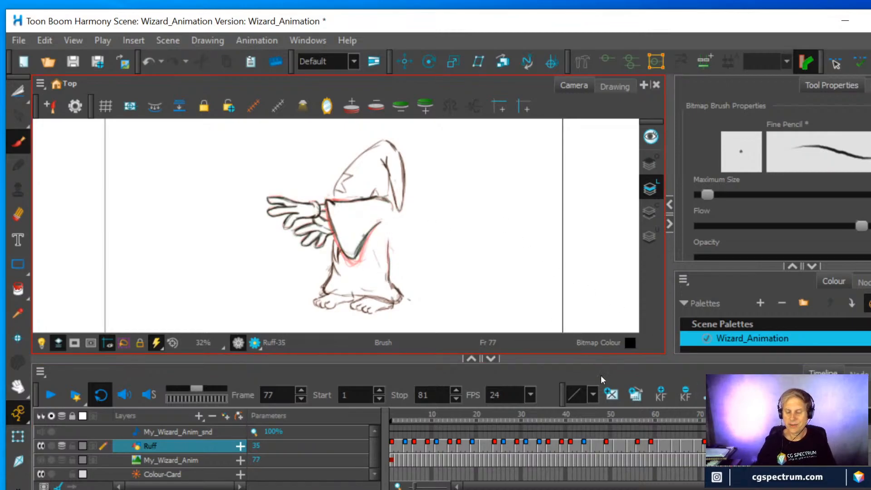
{"action": "left_click", "coordinate": [740, 415]}
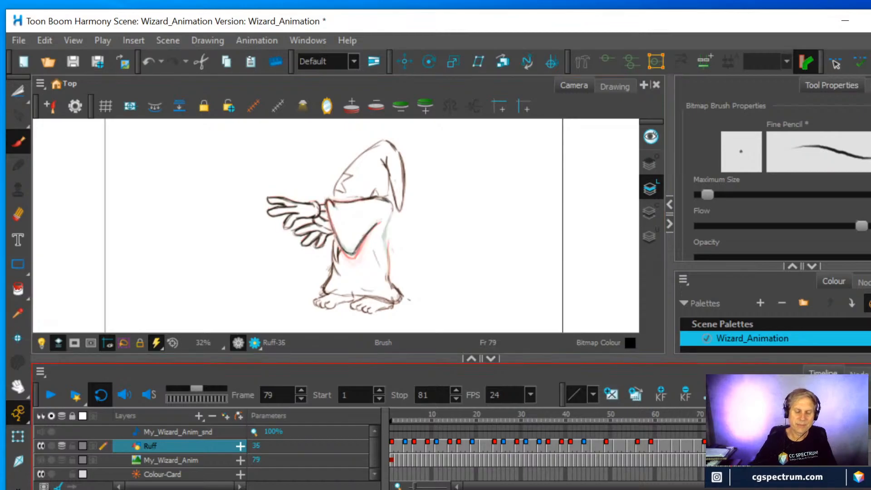
{"action": "left_click_drag", "start_coordinate": [389, 272], "coordinate": [390, 210]}
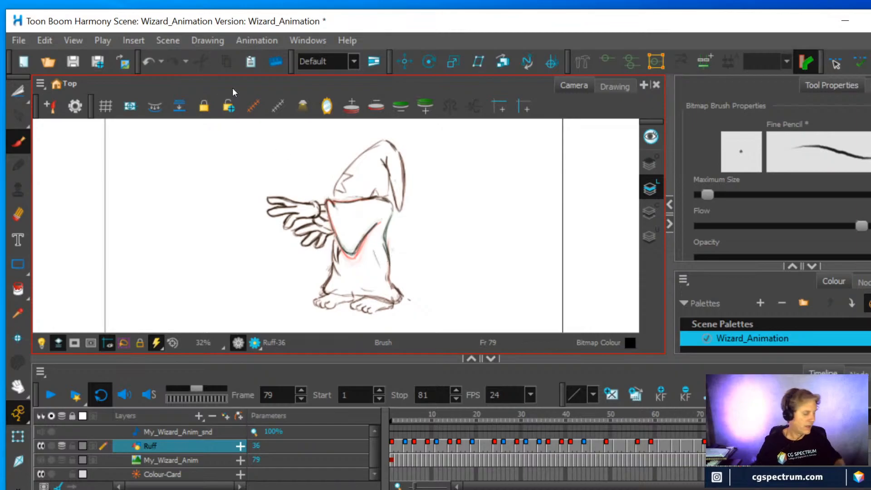
Turn off onion skinning and play the rough animation with the whole camera frame in view
{"action": "key", "text": "alt+o"}
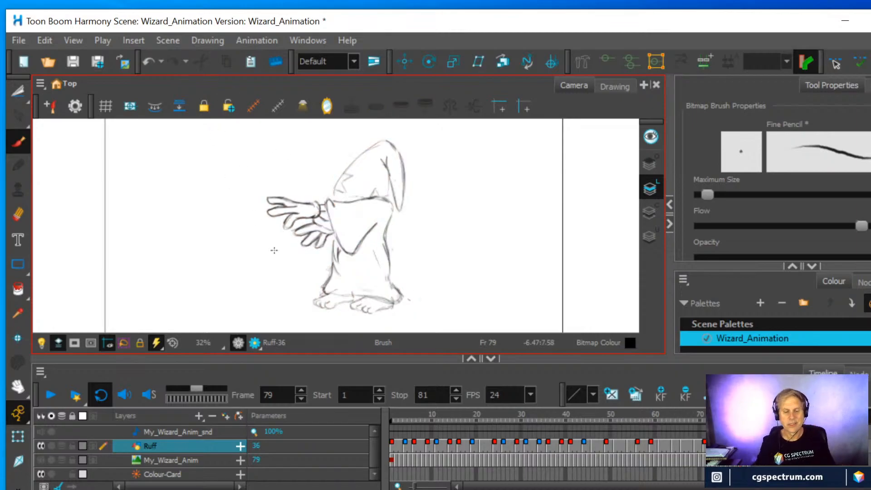
{"action": "scroll", "coordinate": [390, 258], "scroll_direction": "down", "scroll_amount": 2}
{"action": "scroll", "coordinate": [390, 257], "scroll_direction": "down", "scroll_amount": 1}
{"action": "left_click", "coordinate": [50, 397]}
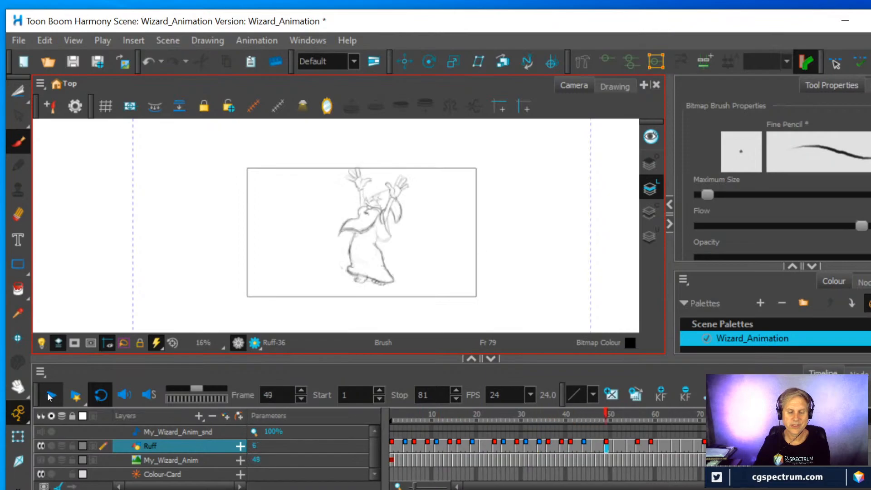
{"action": "left_click", "coordinate": [50, 396]}
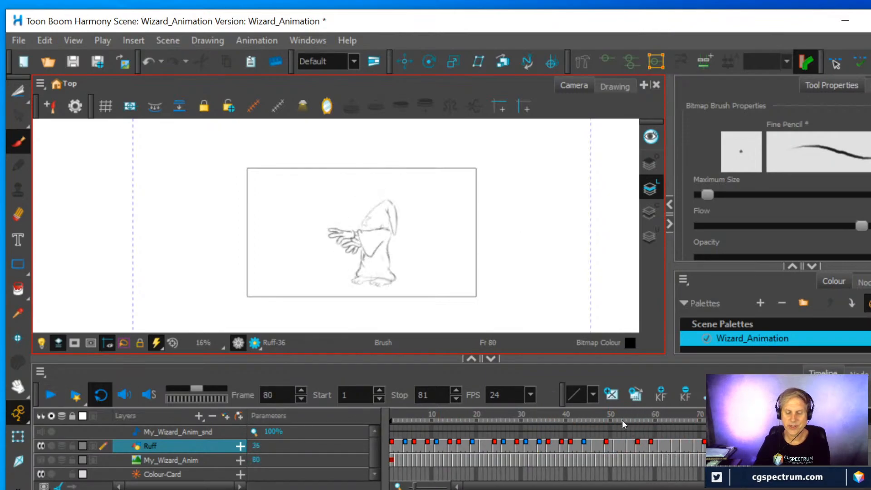
Scrub back through the drawings to frame 1 and replay the rough animation
{"action": "mouse_move", "coordinate": [622, 410]}
{"action": "left_mouse_down"}
{"action": "mouse_move", "coordinate": [445, 436]}
{"action": "mouse_move", "coordinate": [462, 438]}
{"action": "left_mouse_up"}
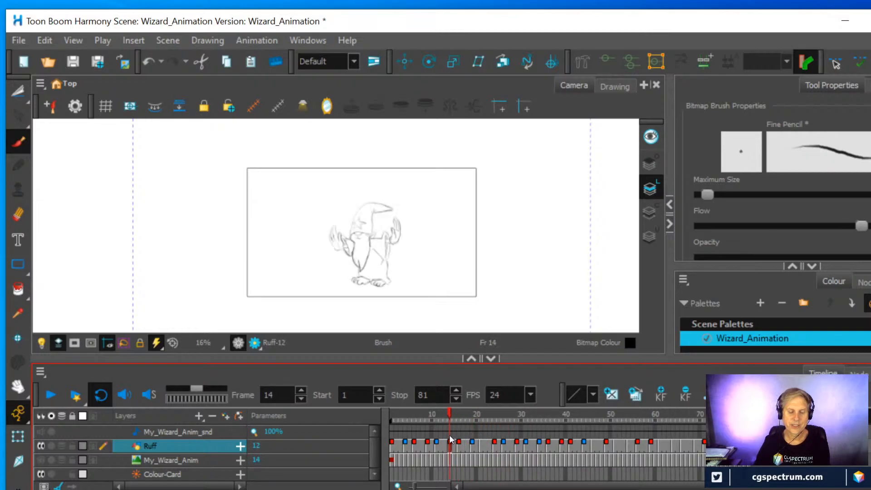
{"action": "mouse_move", "coordinate": [463, 433]}
{"action": "left_mouse_down"}
{"action": "mouse_move", "coordinate": [474, 434]}
{"action": "mouse_move", "coordinate": [441, 436]}
{"action": "mouse_move", "coordinate": [496, 432]}
{"action": "mouse_move", "coordinate": [434, 447]}
{"action": "mouse_move", "coordinate": [455, 443]}
{"action": "mouse_move", "coordinate": [396, 445]}
{"action": "left_mouse_up"}
{"action": "left_click", "coordinate": [50, 397]}
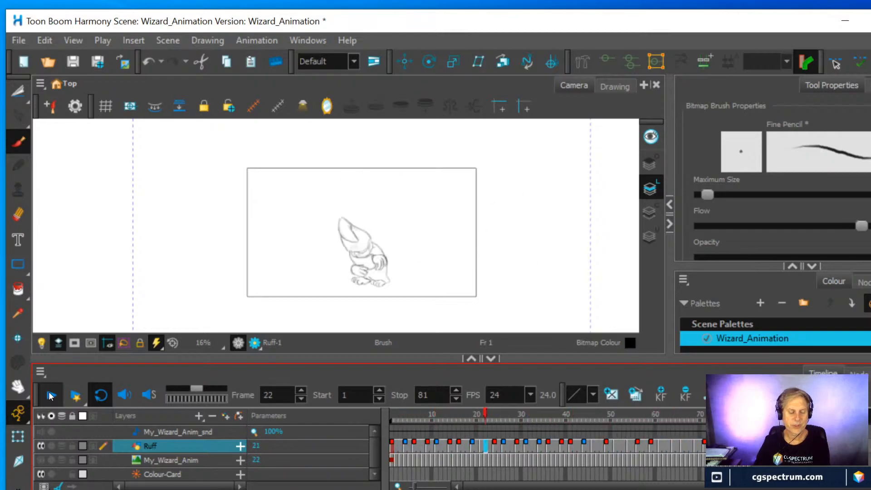
{"action": "left_click", "coordinate": [51, 397]}
Hide the Ruff layer, show the My_Wizard_Anim reference layer and play it for comparison
{"action": "left_click", "coordinate": [41, 443]}
{"action": "left_click", "coordinate": [41, 458]}
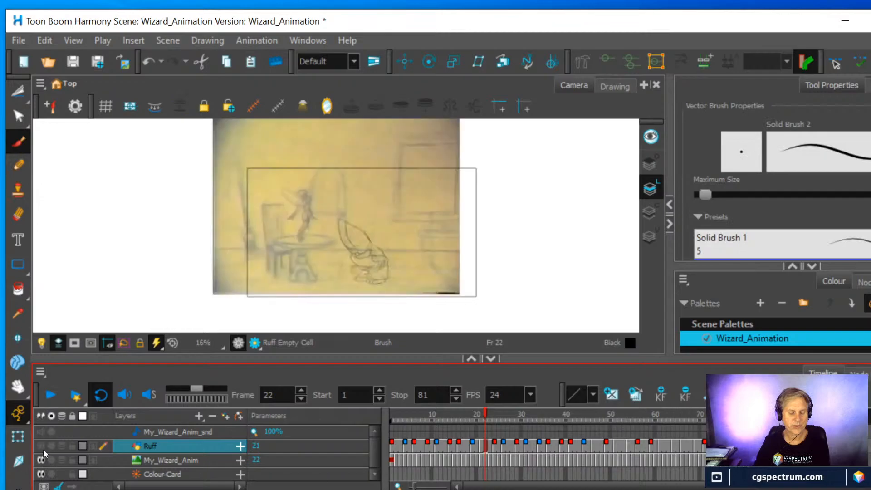
{"action": "left_click", "coordinate": [44, 399]}
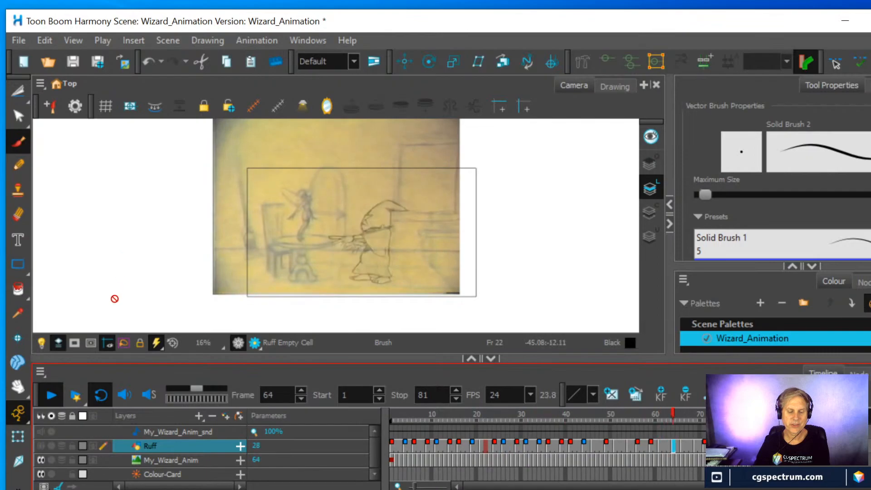
Hide the My_Wizard_Anim reference, review the Ruff layer's animation again and save the scene
{"action": "left_click", "coordinate": [41, 460]}
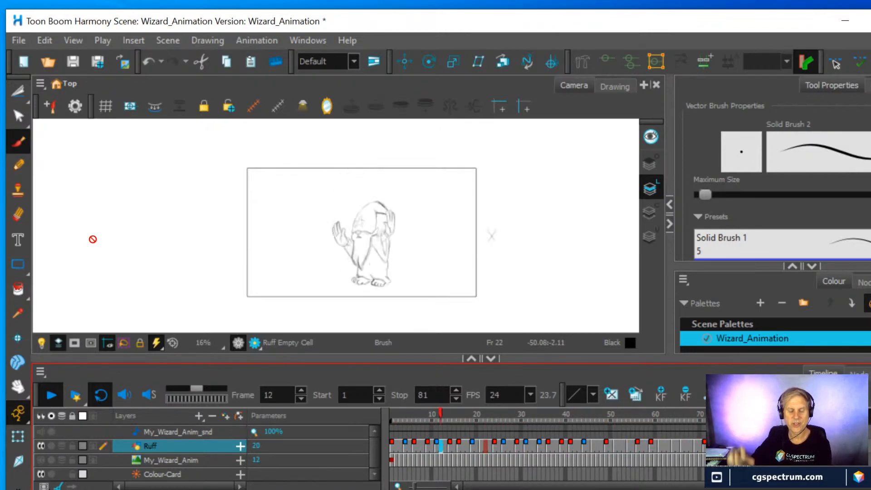
{"action": "left_click", "coordinate": [46, 398]}
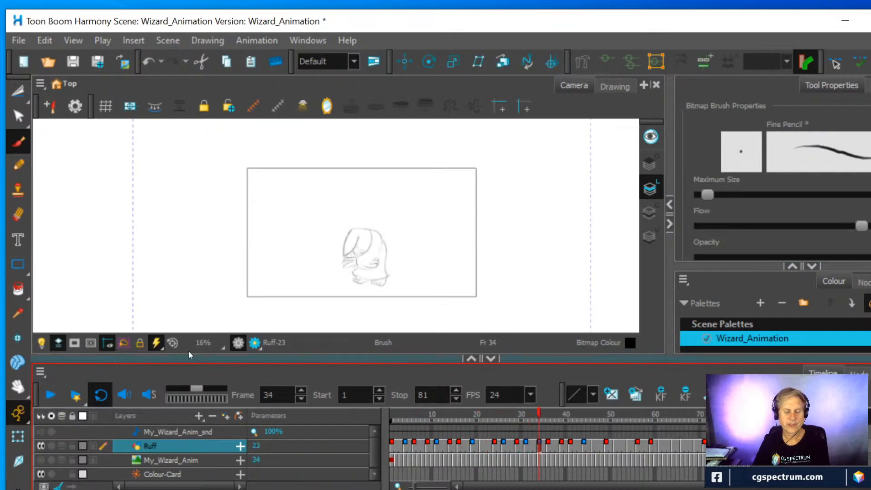
{"action": "left_click", "coordinate": [19, 41]}
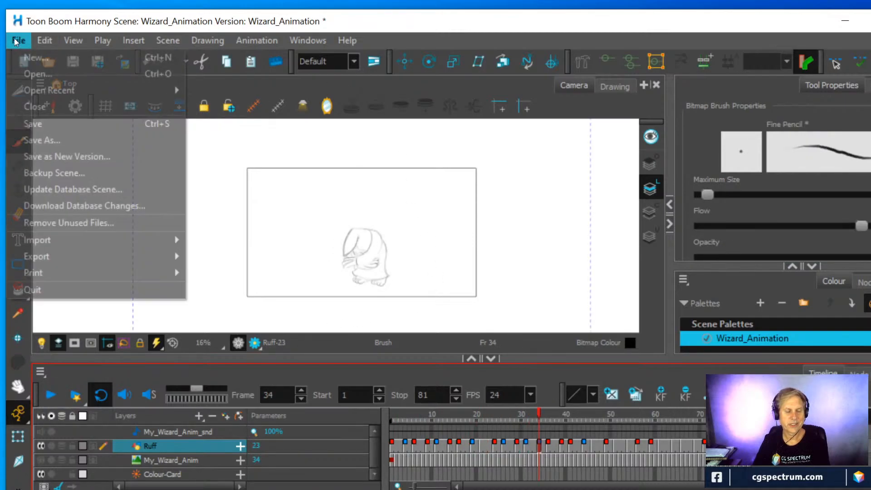
{"action": "left_click", "coordinate": [32, 124]}
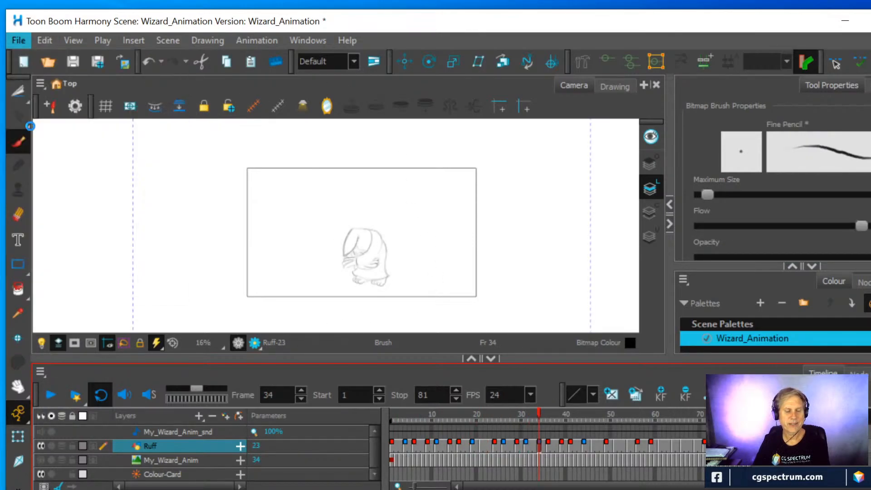
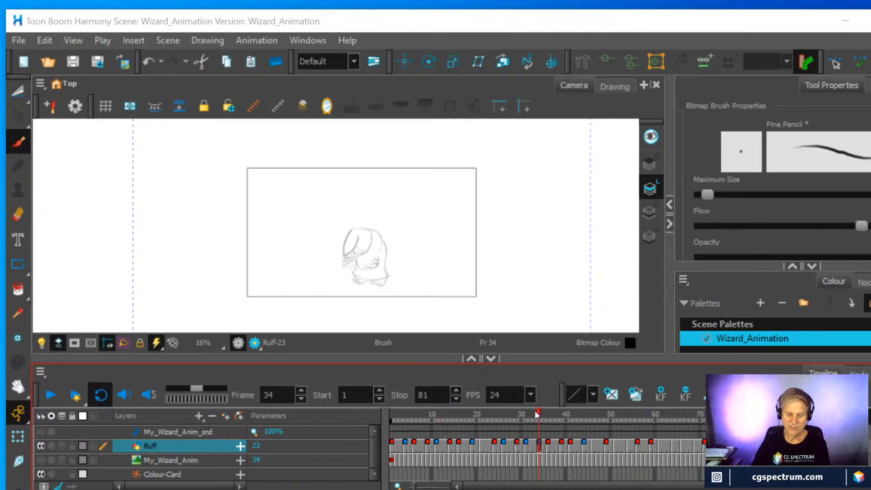
Review the drawings between frames 18 and 30 and erase rough lines on the wizard's shoulder and chest at frame 30
{"action": "mouse_move", "coordinate": [529, 414]}
{"action": "left_mouse_down"}
{"action": "mouse_move", "coordinate": [483, 416]}
{"action": "mouse_move", "coordinate": [569, 419]}
{"action": "mouse_move", "coordinate": [563, 423]}
{"action": "mouse_move", "coordinate": [505, 424]}
{"action": "mouse_move", "coordinate": [575, 419]}
{"action": "mouse_move", "coordinate": [625, 402]}
{"action": "mouse_move", "coordinate": [454, 429]}
{"action": "mouse_move", "coordinate": [557, 424]}
{"action": "mouse_move", "coordinate": [531, 429]}
{"action": "mouse_move", "coordinate": [543, 428]}
{"action": "mouse_move", "coordinate": [454, 426]}
{"action": "mouse_move", "coordinate": [503, 424]}
{"action": "mouse_move", "coordinate": [468, 424]}
{"action": "left_mouse_up"}
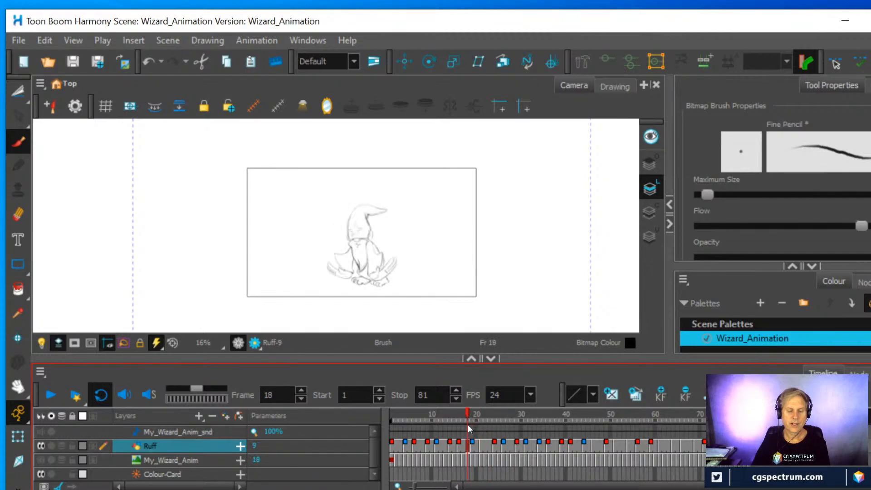
{"action": "scroll", "coordinate": [418, 208], "scroll_direction": "up", "scroll_amount": 2}
{"action": "key", "text": "space"}
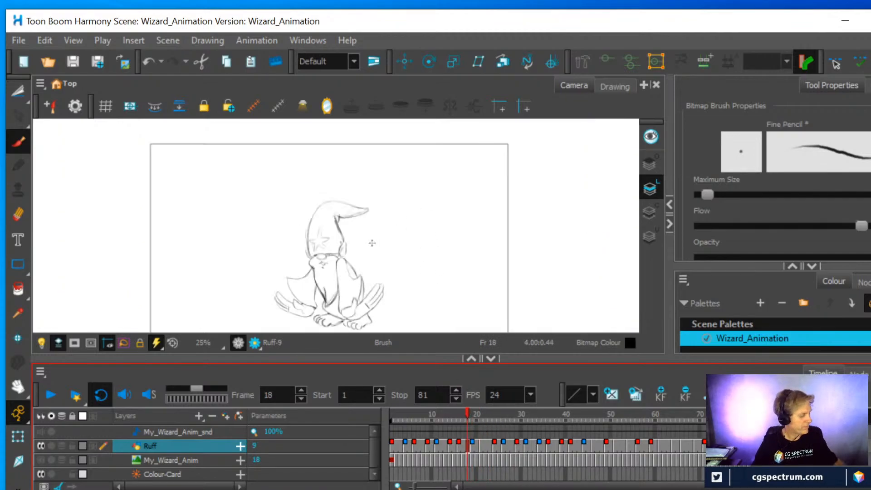
{"action": "left_click_drag", "start_coordinate": [372, 247], "coordinate": [472, 195]}
{"action": "scroll", "coordinate": [472, 194], "scroll_direction": "up", "scroll_amount": 2}
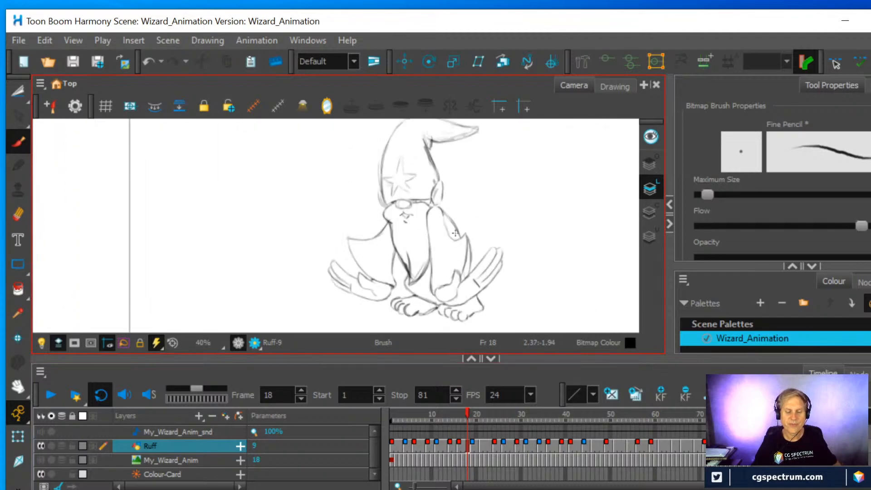
{"action": "mouse_move", "coordinate": [467, 413]}
{"action": "left_mouse_down"}
{"action": "mouse_move", "coordinate": [541, 429]}
{"action": "mouse_move", "coordinate": [523, 435]}
{"action": "left_mouse_up"}
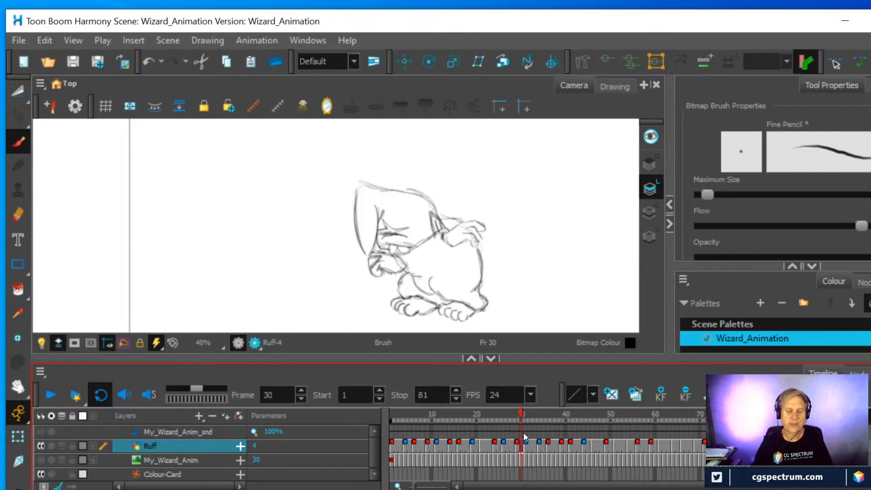
{"action": "left_click", "coordinate": [18, 216]}
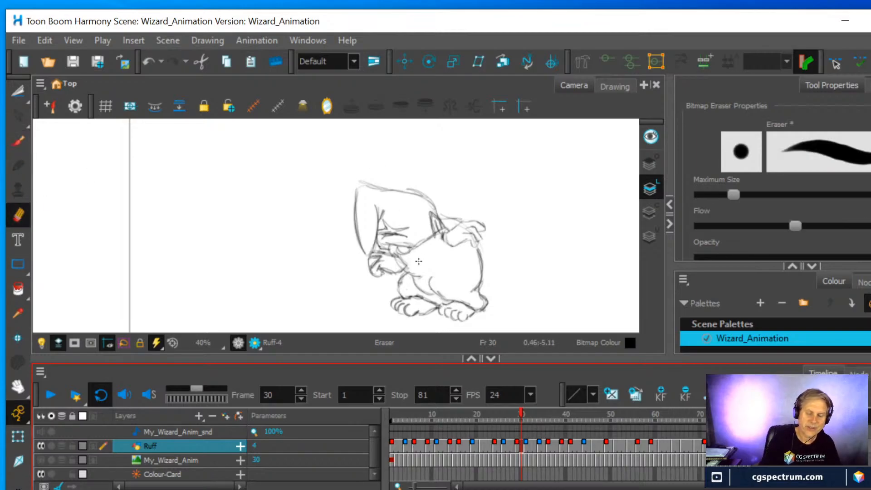
{"action": "left_click", "coordinate": [442, 237]}
{"action": "left_click_drag", "start_coordinate": [441, 237], "coordinate": [449, 249]}
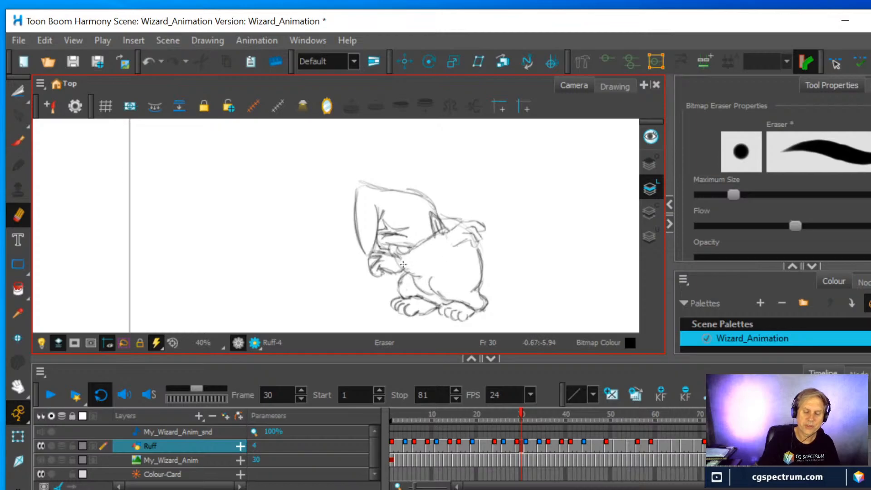
Turn on onion skinning, compare with frame 31 and draw the curved arm contour across the wizard's chest at frame 29
{"action": "left_click", "coordinate": [525, 415]}
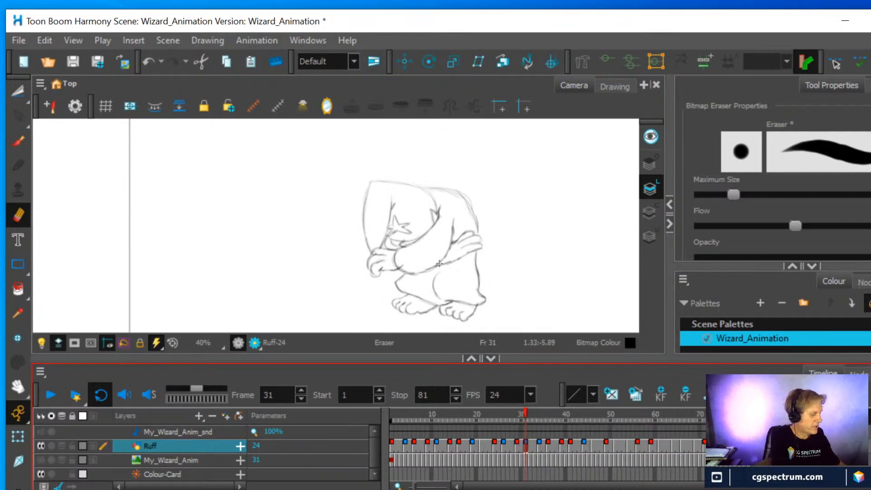
{"action": "key", "text": "alt+o"}
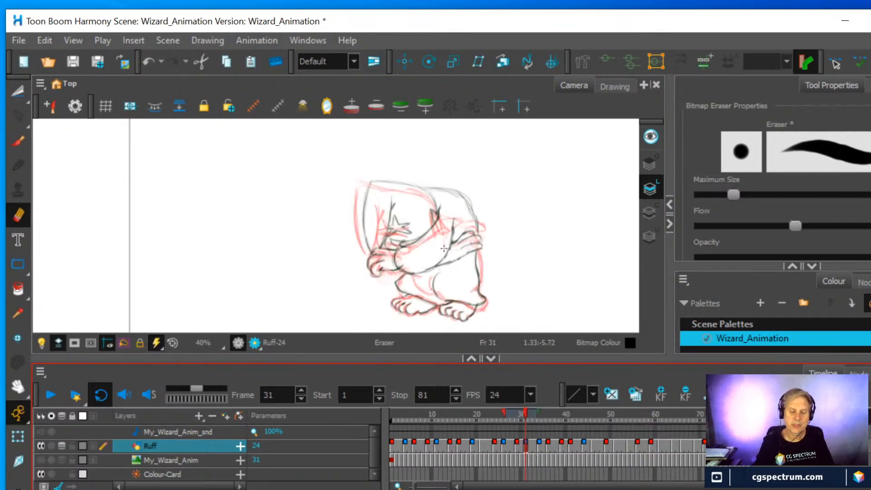
{"action": "scroll", "coordinate": [454, 167], "scroll_direction": "up", "scroll_amount": 1}
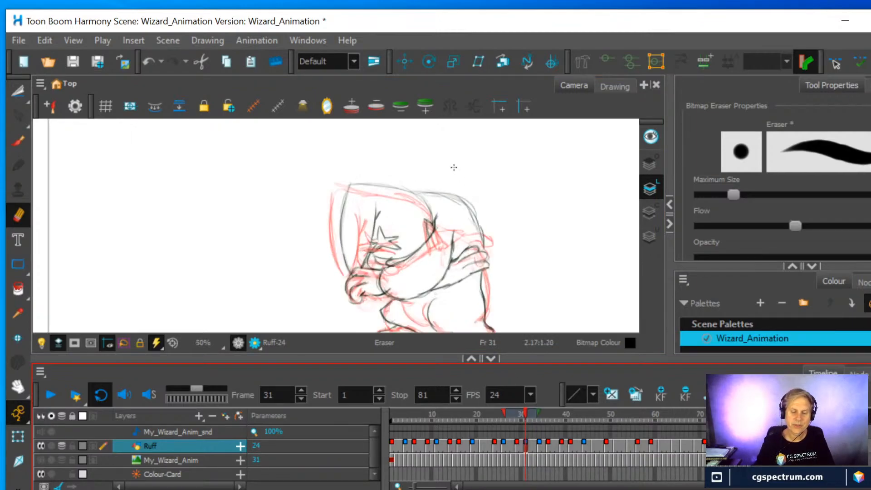
{"action": "left_click", "coordinate": [518, 444]}
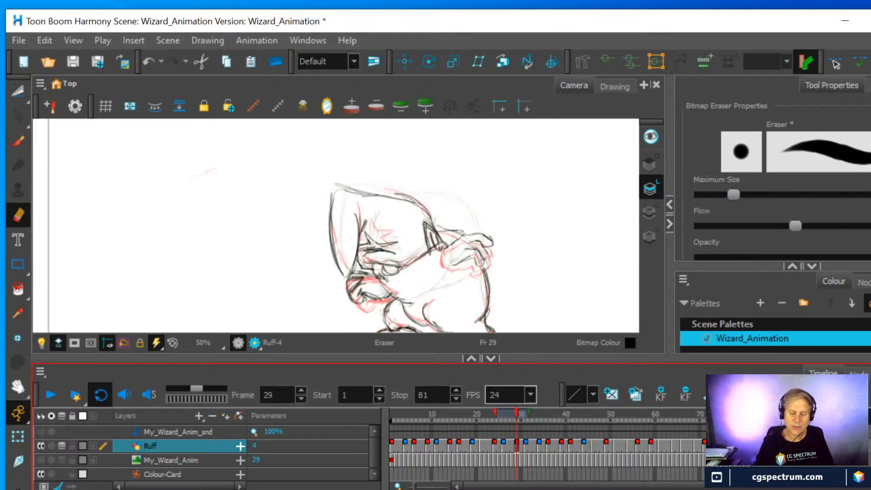
{"action": "mouse_move", "coordinate": [532, 414]}
{"action": "left_mouse_down"}
{"action": "mouse_move", "coordinate": [569, 412]}
{"action": "mouse_move", "coordinate": [544, 417]}
{"action": "left_mouse_up"}
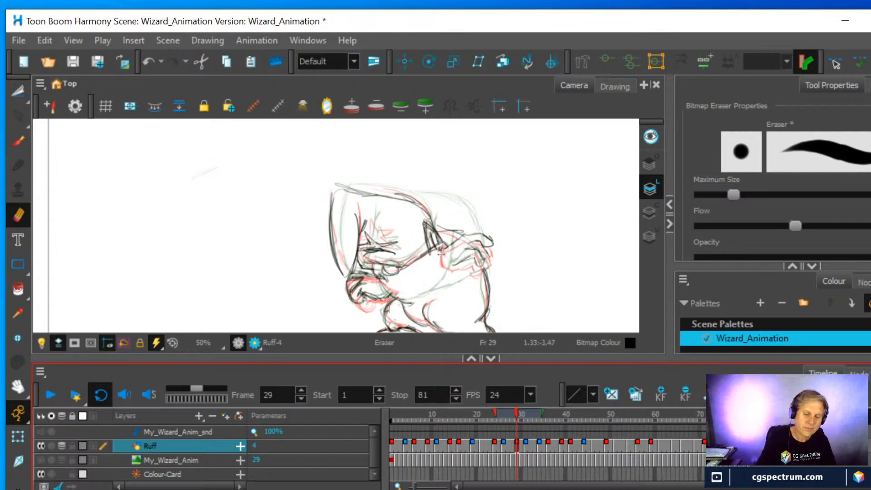
{"action": "key", "text": "alt+b"}
{"action": "mouse_move", "coordinate": [452, 251]}
{"action": "left_mouse_down"}
{"action": "mouse_move", "coordinate": [441, 286]}
{"action": "mouse_move", "coordinate": [423, 303]}
{"action": "mouse_move", "coordinate": [401, 301]}
{"action": "mouse_move", "coordinate": [414, 303]}
{"action": "mouse_move", "coordinate": [448, 272]}
{"action": "mouse_move", "coordinate": [382, 284]}
{"action": "mouse_move", "coordinate": [439, 287]}
{"action": "mouse_move", "coordinate": [446, 264]}
{"action": "left_mouse_up"}
{"action": "scroll", "coordinate": [417, 269], "scroll_direction": "down", "scroll_amount": 1}
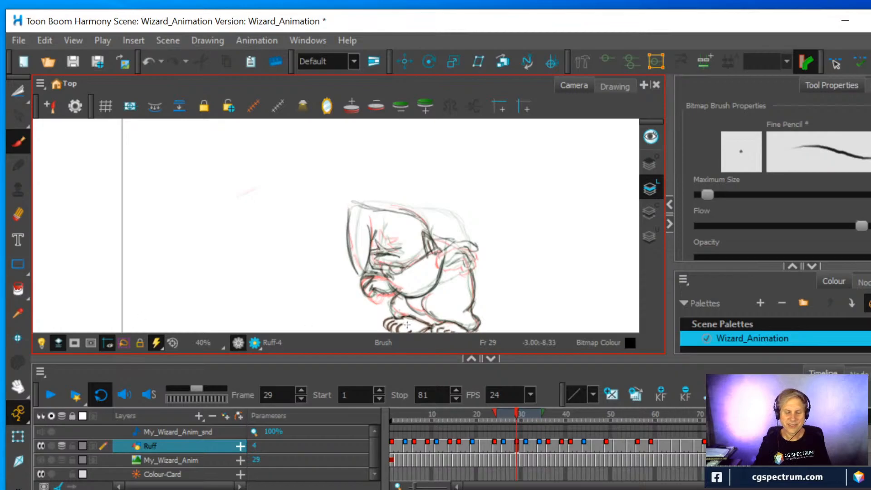
Draw the arm contour across the wizard's chest at frame 26, erasing the overlapping lines near the front hand
{"action": "left_click", "coordinate": [503, 445]}
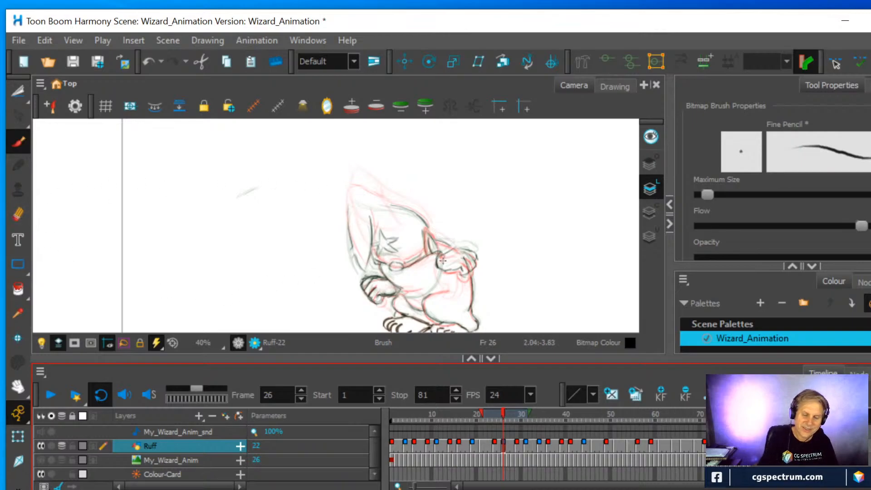
{"action": "mouse_move", "coordinate": [441, 257]}
{"action": "left_mouse_down"}
{"action": "mouse_move", "coordinate": [425, 295]}
{"action": "mouse_move", "coordinate": [397, 287]}
{"action": "mouse_move", "coordinate": [422, 298]}
{"action": "mouse_move", "coordinate": [406, 298]}
{"action": "mouse_move", "coordinate": [435, 286]}
{"action": "left_mouse_up"}
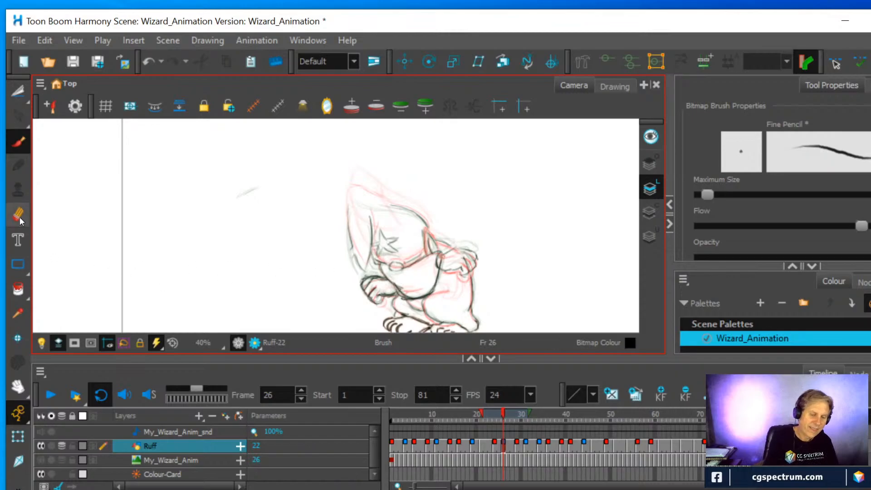
{"action": "key", "text": "alt+e"}
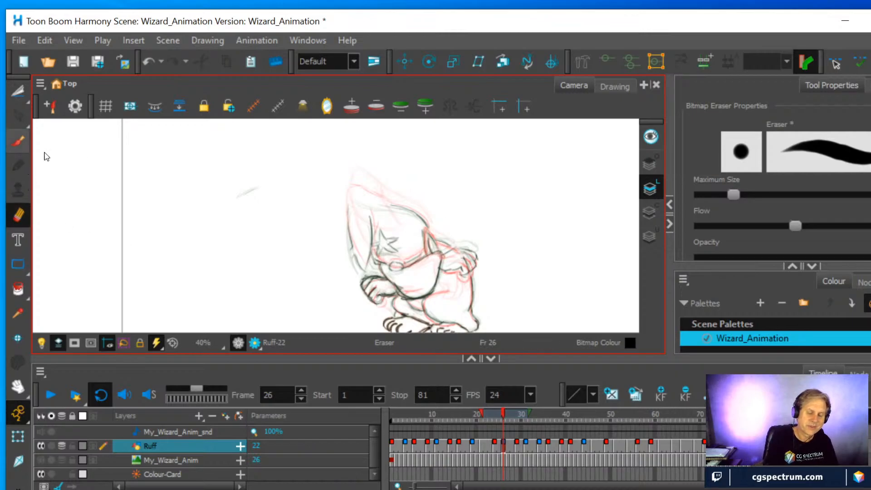
{"action": "mouse_move", "coordinate": [393, 277]}
{"action": "left_mouse_down"}
{"action": "mouse_move", "coordinate": [444, 251]}
{"action": "mouse_move", "coordinate": [391, 279]}
{"action": "mouse_move", "coordinate": [396, 294]}
{"action": "mouse_move", "coordinate": [405, 284]}
{"action": "left_mouse_up"}
{"action": "left_click", "coordinate": [17, 142]}
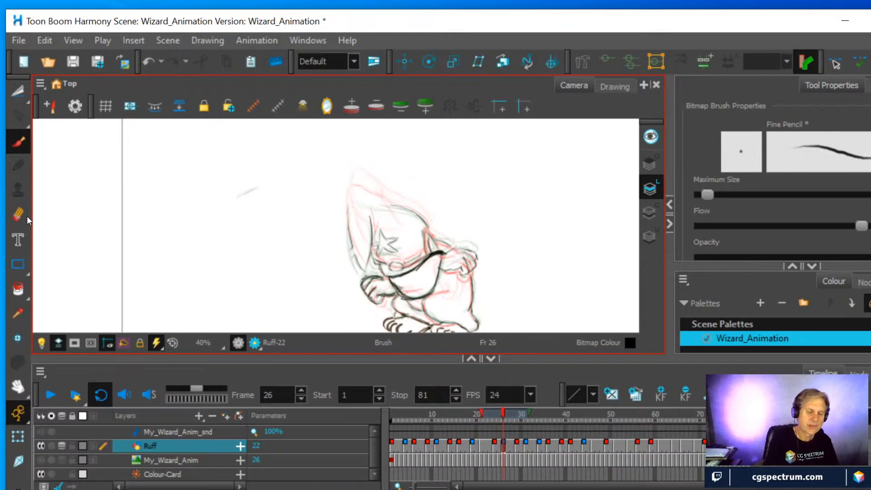
Scrub between frames 26 and 31 to compare the arm drawings and turn off onion skinning
{"action": "left_click", "coordinate": [507, 414]}
{"action": "left_click_drag", "start_coordinate": [507, 414], "coordinate": [527, 418]}
{"action": "left_click_drag", "start_coordinate": [527, 418], "coordinate": [511, 419]}
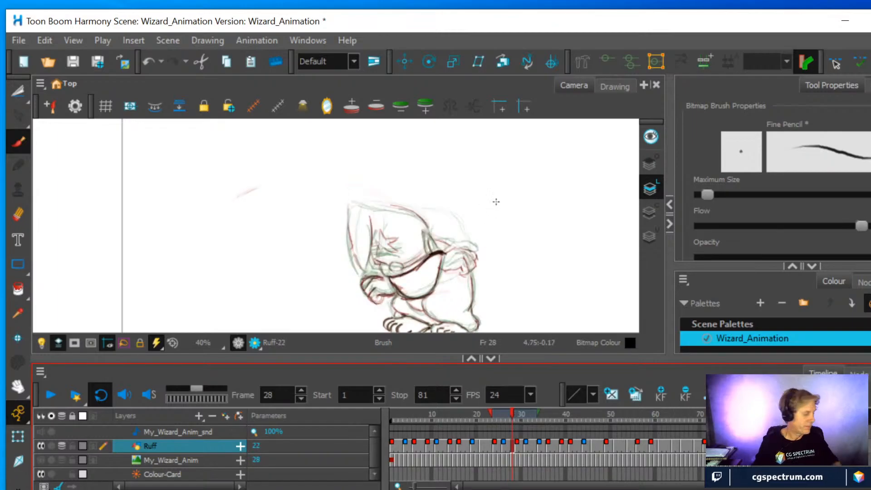
{"action": "key", "text": "alt+o"}
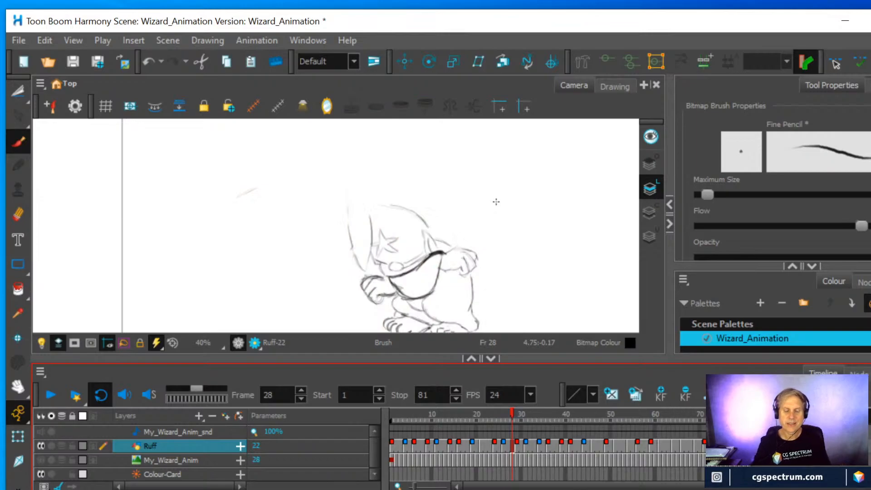
Erase the arm's shoulder end at frame 30 and redraw both contours up to the raised hand
{"action": "mouse_move", "coordinate": [511, 416]}
{"action": "left_mouse_down"}
{"action": "mouse_move", "coordinate": [502, 418]}
{"action": "mouse_move", "coordinate": [532, 418]}
{"action": "mouse_move", "coordinate": [522, 415]}
{"action": "left_mouse_up"}
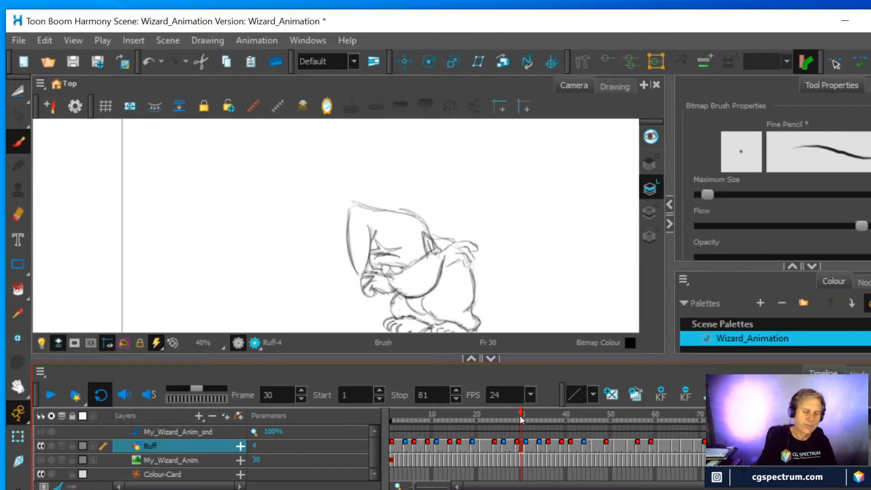
{"action": "left_click", "coordinate": [18, 216]}
{"action": "mouse_move", "coordinate": [435, 263]}
{"action": "left_mouse_down"}
{"action": "mouse_move", "coordinate": [442, 241]}
{"action": "mouse_move", "coordinate": [465, 241]}
{"action": "left_mouse_up"}
{"action": "left_click", "coordinate": [18, 142]}
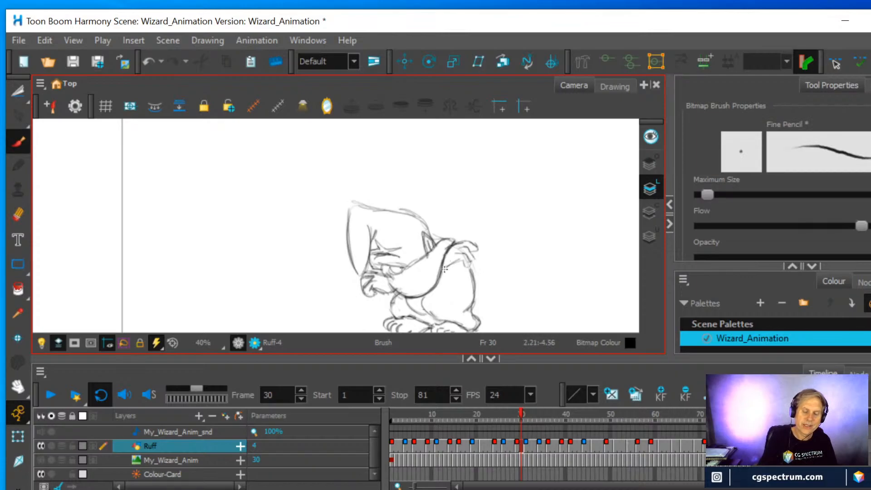
{"action": "left_click_drag", "start_coordinate": [407, 270], "coordinate": [435, 246]}
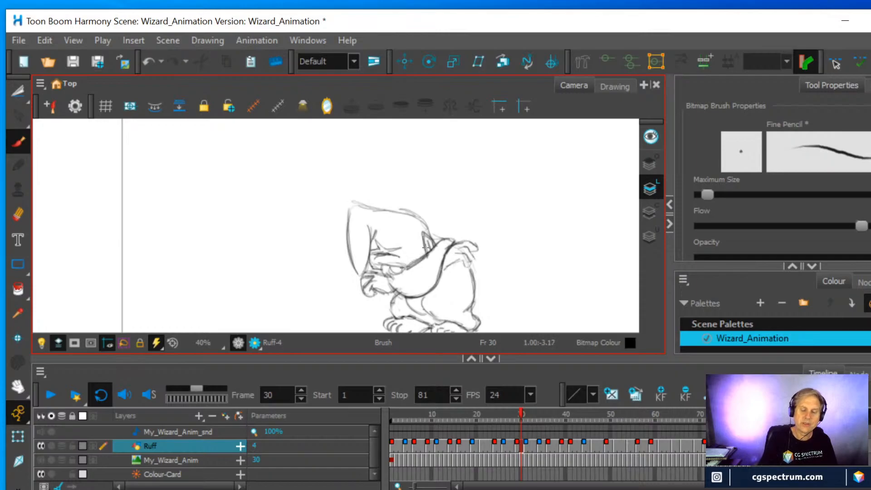
Erase the arm's heavy shoulder end at frame 26 and redraw it curving up into the raised hand
{"action": "left_click", "coordinate": [516, 447]}
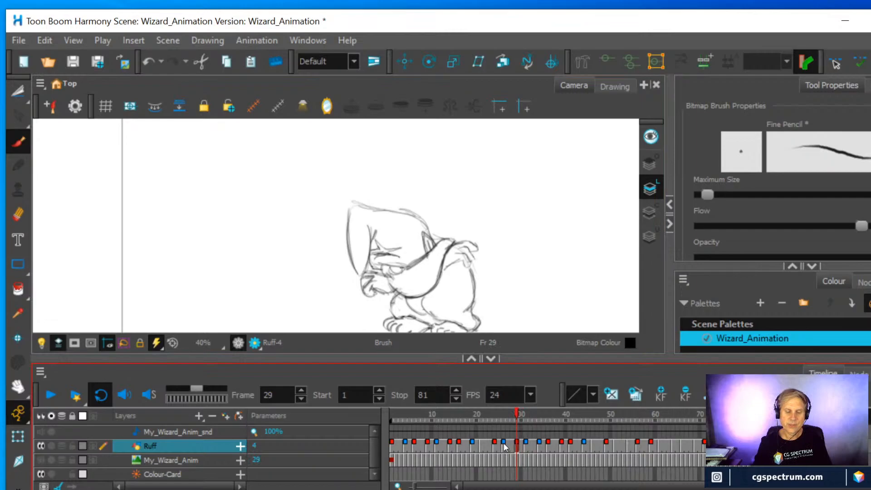
{"action": "left_click", "coordinate": [504, 443]}
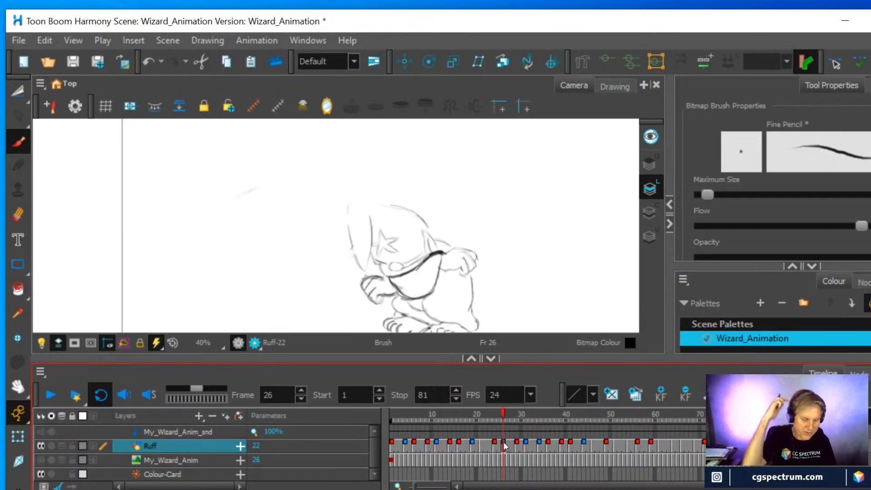
{"action": "left_click", "coordinate": [18, 215]}
{"action": "mouse_move", "coordinate": [437, 258]}
{"action": "left_mouse_down"}
{"action": "mouse_move", "coordinate": [439, 266]}
{"action": "mouse_move", "coordinate": [436, 255]}
{"action": "left_mouse_up"}
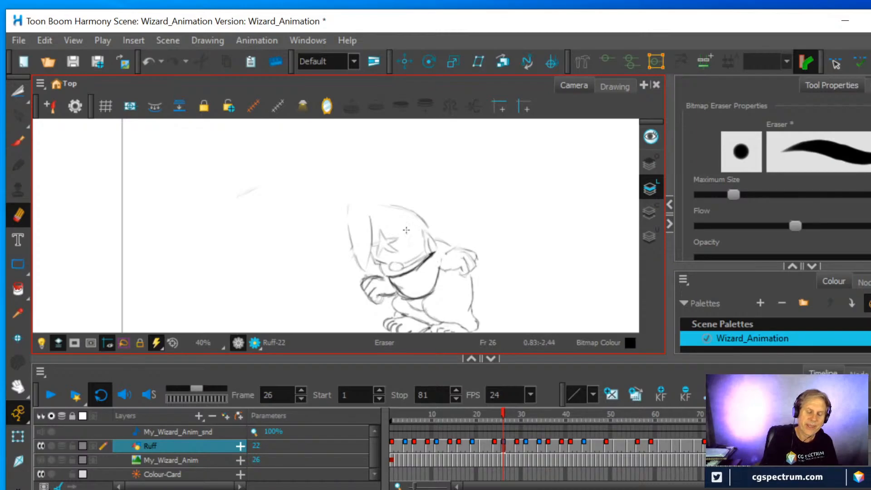
{"action": "left_click", "coordinate": [21, 139]}
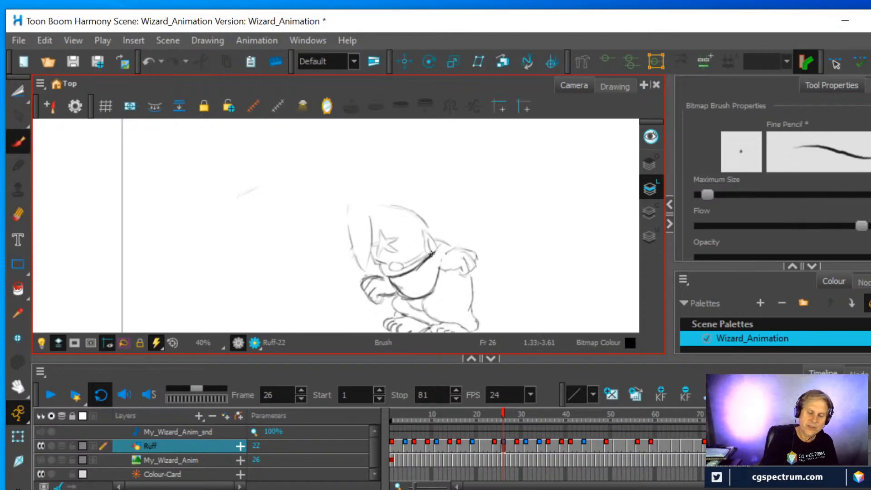
{"action": "mouse_move", "coordinate": [430, 259]}
{"action": "left_mouse_down"}
{"action": "mouse_move", "coordinate": [437, 247]}
{"action": "mouse_move", "coordinate": [451, 247]}
{"action": "mouse_move", "coordinate": [439, 274]}
{"action": "left_mouse_up"}
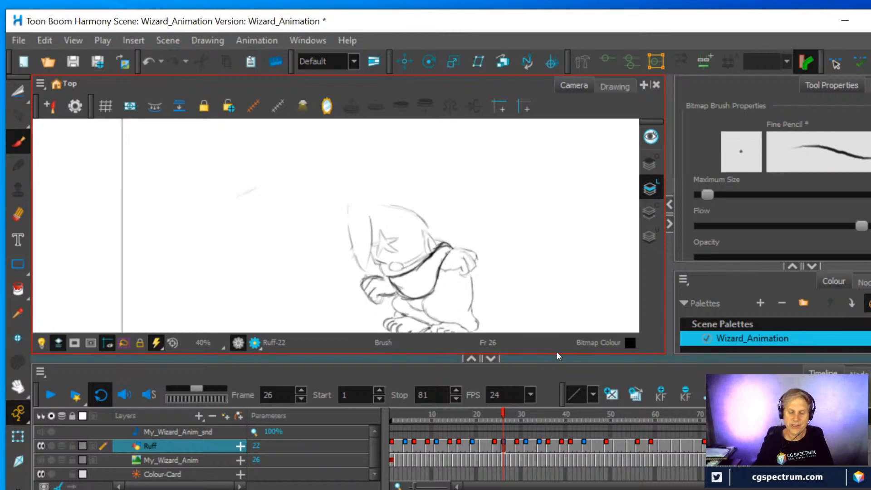
Erase the overlapping chest lines at frame 24 and redraw the arm across the chest up to the raised hand
{"action": "left_click", "coordinate": [495, 446]}
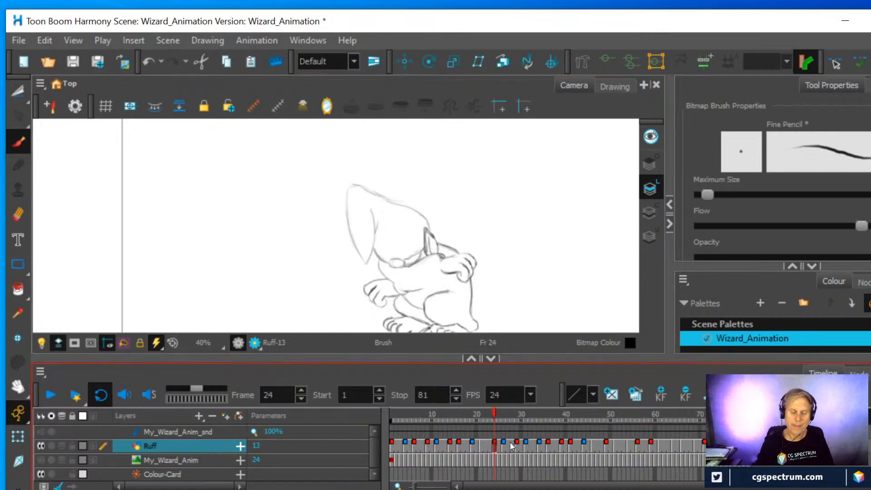
{"action": "key", "text": "alt+e"}
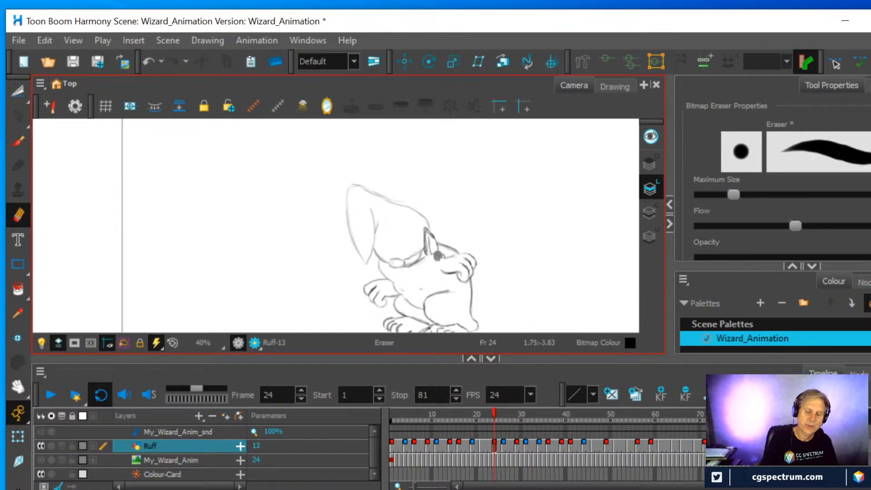
{"action": "left_click", "coordinate": [16, 144]}
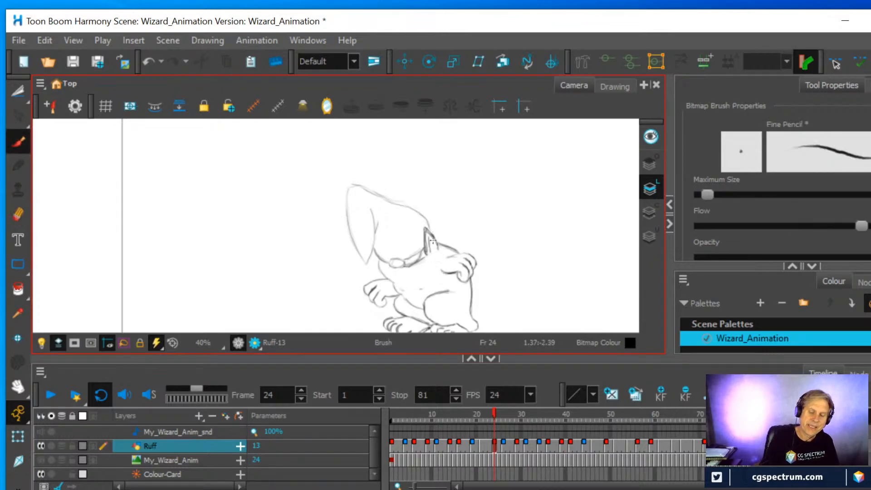
{"action": "mouse_move", "coordinate": [435, 248]}
{"action": "left_mouse_down"}
{"action": "mouse_move", "coordinate": [453, 255]}
{"action": "mouse_move", "coordinate": [429, 286]}
{"action": "left_mouse_up"}
{"action": "left_click_drag", "start_coordinate": [445, 260], "coordinate": [407, 297]}
{"action": "mouse_move", "coordinate": [439, 273]}
{"action": "left_mouse_down"}
{"action": "mouse_move", "coordinate": [427, 292]}
{"action": "mouse_move", "coordinate": [390, 288]}
{"action": "mouse_move", "coordinate": [402, 296]}
{"action": "mouse_move", "coordinate": [390, 283]}
{"action": "mouse_move", "coordinate": [403, 298]}
{"action": "left_mouse_up"}
{"action": "mouse_move", "coordinate": [423, 260]}
{"action": "left_mouse_down"}
{"action": "mouse_move", "coordinate": [390, 283]}
{"action": "mouse_move", "coordinate": [394, 293]}
{"action": "left_mouse_up"}
{"action": "mouse_move", "coordinate": [390, 276]}
{"action": "left_mouse_down"}
{"action": "mouse_move", "coordinate": [418, 261]}
{"action": "mouse_move", "coordinate": [388, 283]}
{"action": "mouse_move", "coordinate": [405, 300]}
{"action": "mouse_move", "coordinate": [432, 284]}
{"action": "mouse_move", "coordinate": [445, 260]}
{"action": "mouse_move", "coordinate": [428, 277]}
{"action": "mouse_move", "coordinate": [398, 273]}
{"action": "mouse_move", "coordinate": [430, 245]}
{"action": "left_mouse_up"}
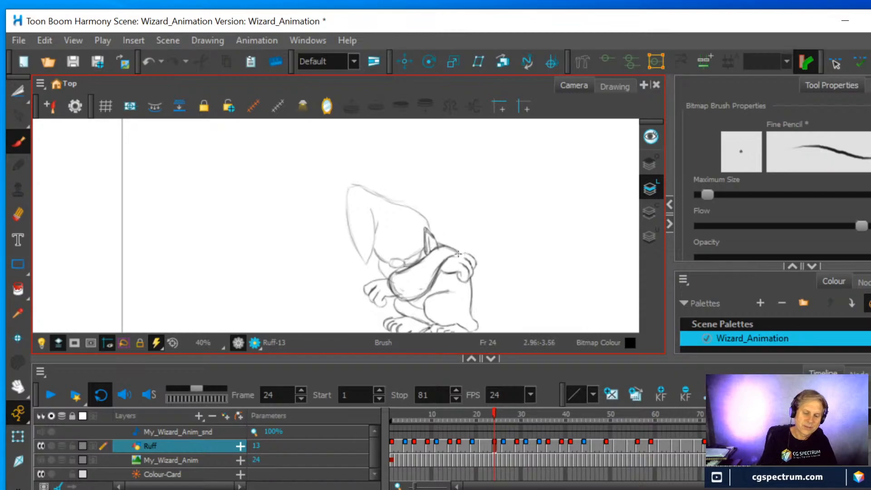
{"action": "left_click_drag", "start_coordinate": [455, 257], "coordinate": [474, 257]}
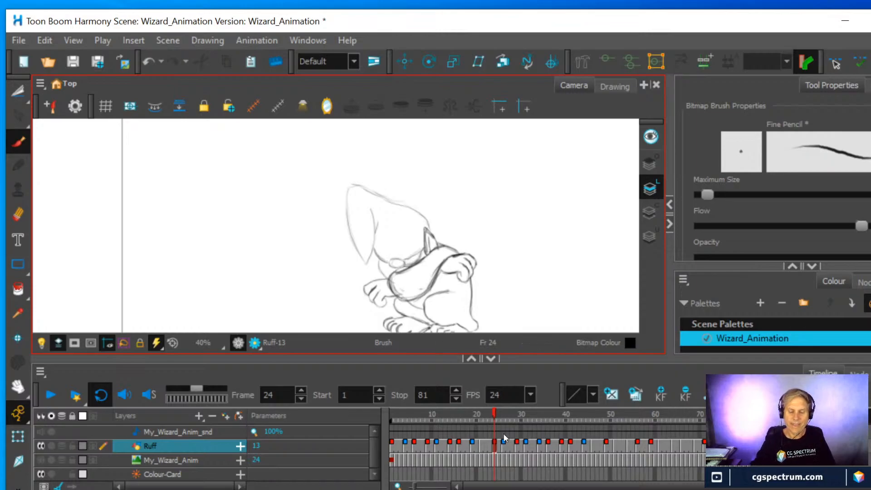
Clean up the chest lines in the drawing held at frames 21 to 23 and redraw the contours across the chest
{"action": "left_click", "coordinate": [482, 442]}
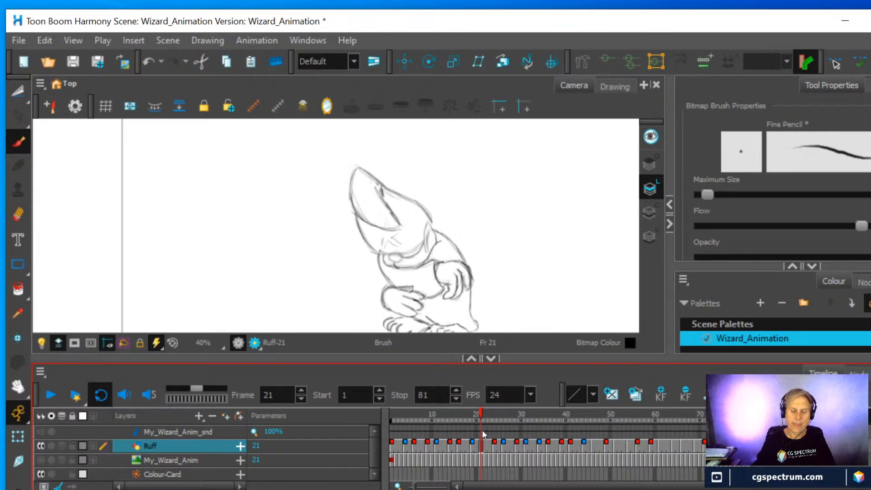
{"action": "mouse_move", "coordinate": [480, 408]}
{"action": "left_mouse_down"}
{"action": "mouse_move", "coordinate": [467, 408]}
{"action": "mouse_move", "coordinate": [499, 413]}
{"action": "mouse_move", "coordinate": [492, 413]}
{"action": "left_mouse_up"}
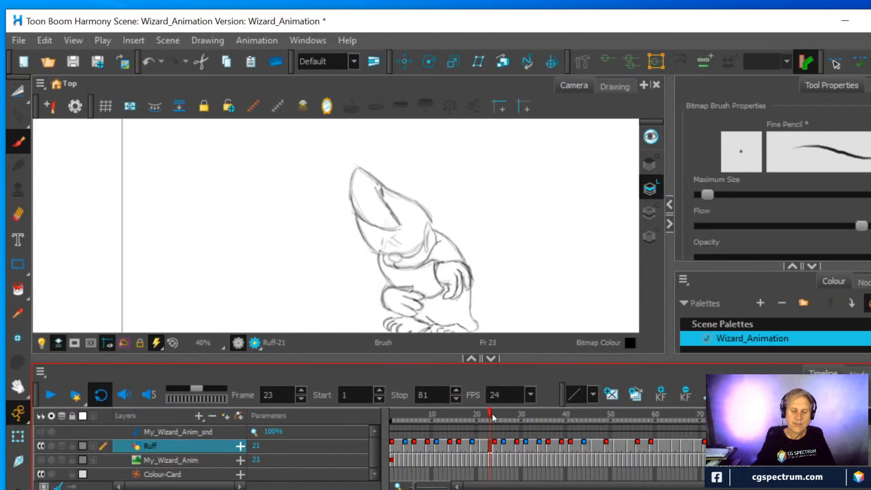
{"action": "left_click", "coordinate": [18, 214]}
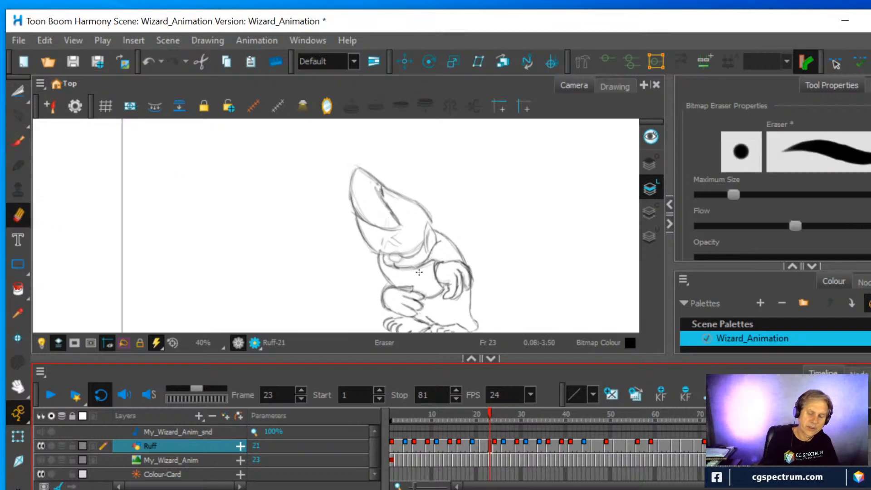
{"action": "mouse_move", "coordinate": [439, 290]}
{"action": "left_mouse_down"}
{"action": "mouse_move", "coordinate": [431, 264]}
{"action": "mouse_move", "coordinate": [390, 270]}
{"action": "mouse_move", "coordinate": [434, 261]}
{"action": "mouse_move", "coordinate": [439, 291]}
{"action": "mouse_move", "coordinate": [437, 268]}
{"action": "mouse_move", "coordinate": [433, 292]}
{"action": "left_mouse_up"}
{"action": "left_click", "coordinate": [19, 145]}
{"action": "mouse_move", "coordinate": [443, 263]}
{"action": "left_mouse_down"}
{"action": "mouse_move", "coordinate": [423, 304]}
{"action": "mouse_move", "coordinate": [440, 268]}
{"action": "mouse_move", "coordinate": [407, 268]}
{"action": "mouse_move", "coordinate": [384, 291]}
{"action": "mouse_move", "coordinate": [394, 272]}
{"action": "mouse_move", "coordinate": [386, 282]}
{"action": "mouse_move", "coordinate": [427, 259]}
{"action": "left_mouse_up"}
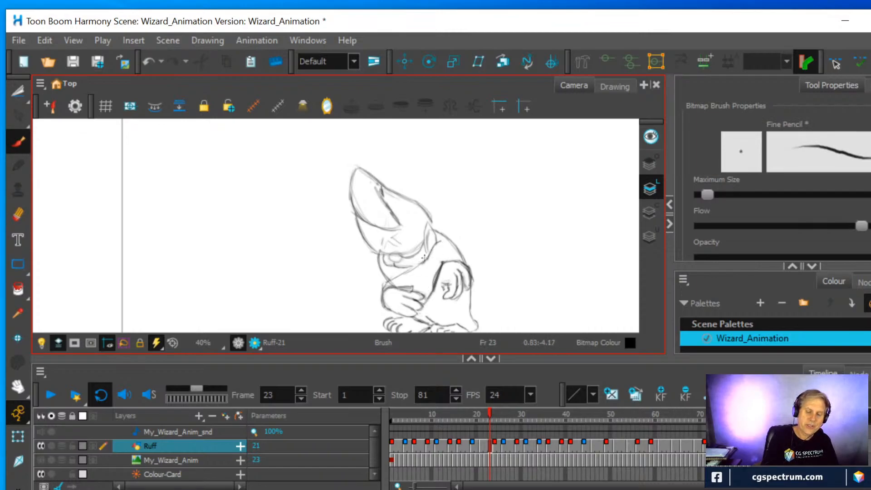
{"action": "mouse_move", "coordinate": [382, 295]}
{"action": "left_mouse_down"}
{"action": "mouse_move", "coordinate": [436, 244]}
{"action": "mouse_move", "coordinate": [389, 281]}
{"action": "left_mouse_up"}
{"action": "left_click_drag", "start_coordinate": [388, 282], "coordinate": [426, 255]}
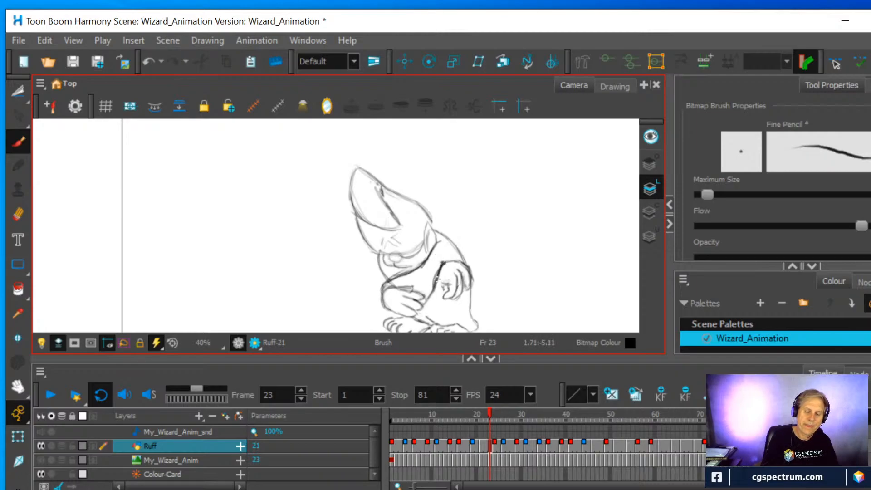
Erase the stray line beside the raised hand at frame 23 and touch up the arm contours there and by the lower hand
{"action": "left_click", "coordinate": [18, 215]}
{"action": "mouse_move", "coordinate": [434, 262]}
{"action": "left_mouse_down"}
{"action": "mouse_move", "coordinate": [425, 284]}
{"action": "mouse_move", "coordinate": [442, 259]}
{"action": "left_mouse_up"}
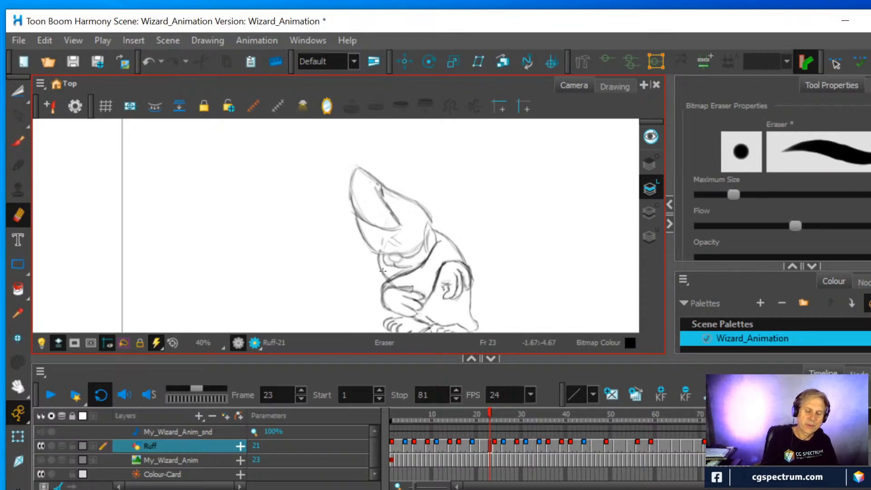
{"action": "left_click", "coordinate": [18, 141]}
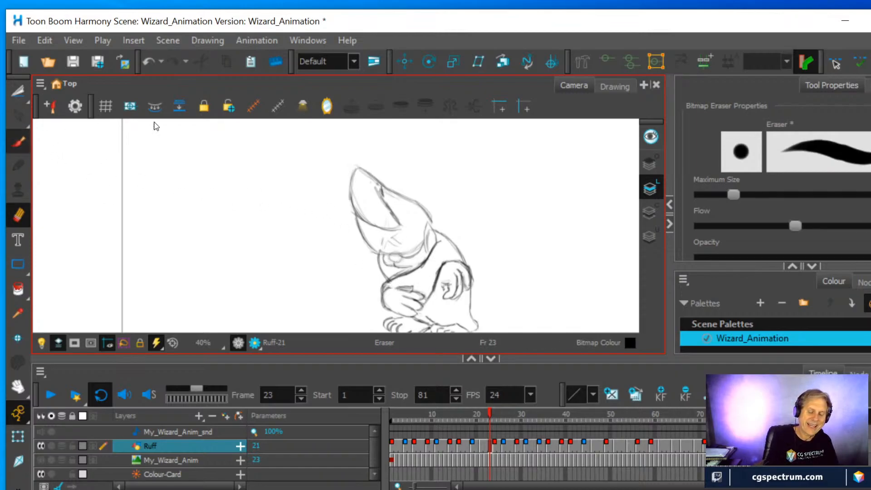
{"action": "left_click_drag", "start_coordinate": [447, 260], "coordinate": [438, 273]}
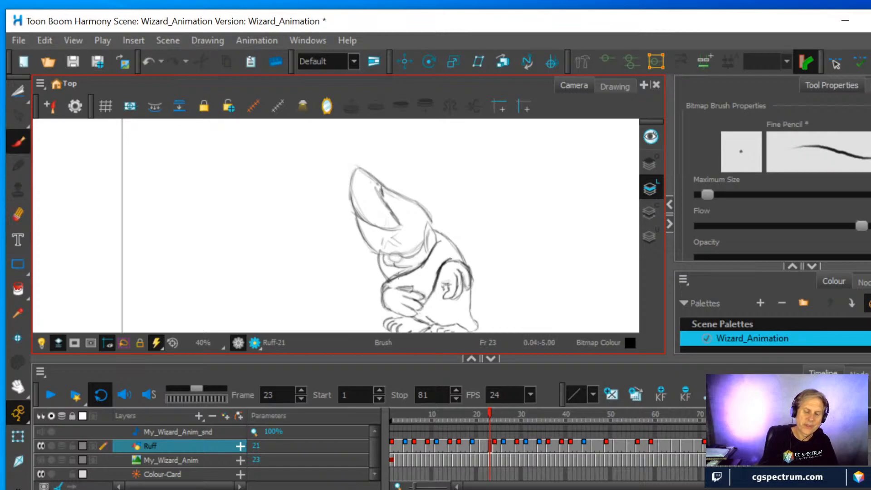
{"action": "left_click_drag", "start_coordinate": [387, 290], "coordinate": [383, 293]}
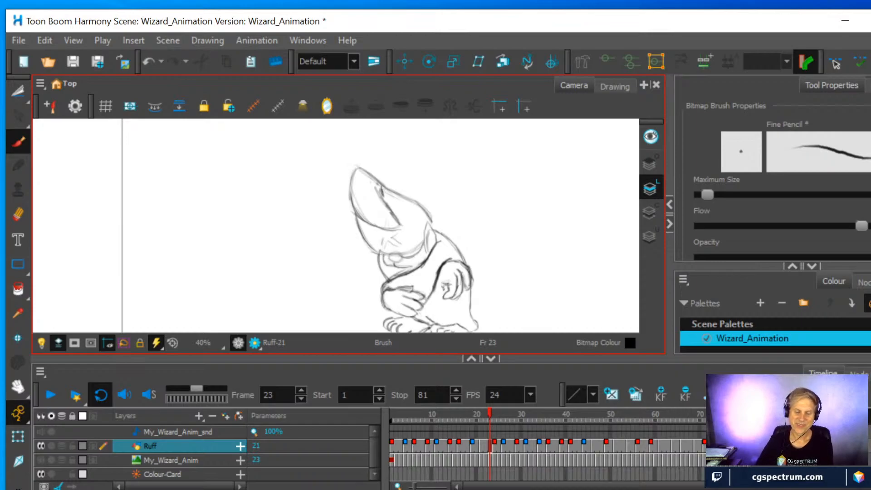
Erase the stray lines inside the body at frame 19 and redraw the curve of the back and the upper-arm line
{"action": "mouse_move", "coordinate": [490, 416]}
{"action": "left_mouse_down"}
{"action": "mouse_move", "coordinate": [461, 415]}
{"action": "mouse_move", "coordinate": [471, 413]}
{"action": "left_mouse_up"}
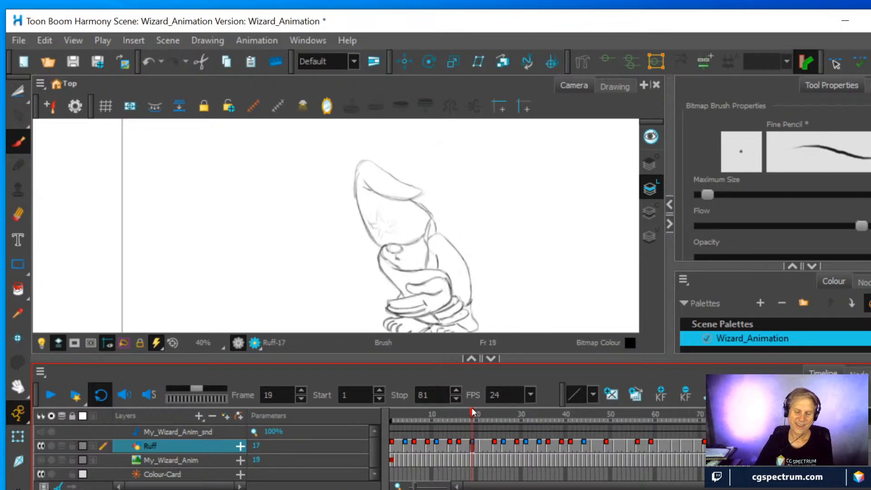
{"action": "left_click", "coordinate": [16, 215]}
{"action": "mouse_move", "coordinate": [443, 271]}
{"action": "left_mouse_down"}
{"action": "mouse_move", "coordinate": [453, 279]}
{"action": "mouse_move", "coordinate": [421, 271]}
{"action": "mouse_move", "coordinate": [455, 280]}
{"action": "left_mouse_up"}
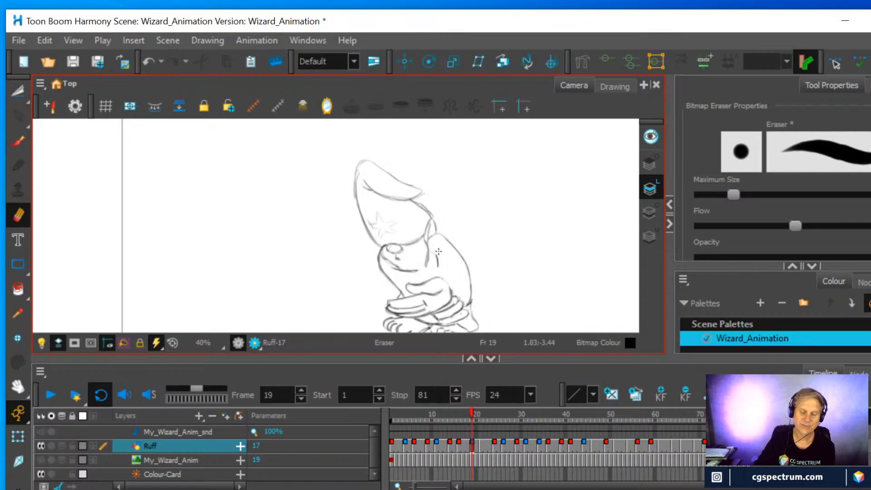
{"action": "mouse_move", "coordinate": [472, 414]}
{"action": "left_mouse_down"}
{"action": "mouse_move", "coordinate": [486, 413]}
{"action": "mouse_move", "coordinate": [462, 417]}
{"action": "left_mouse_up"}
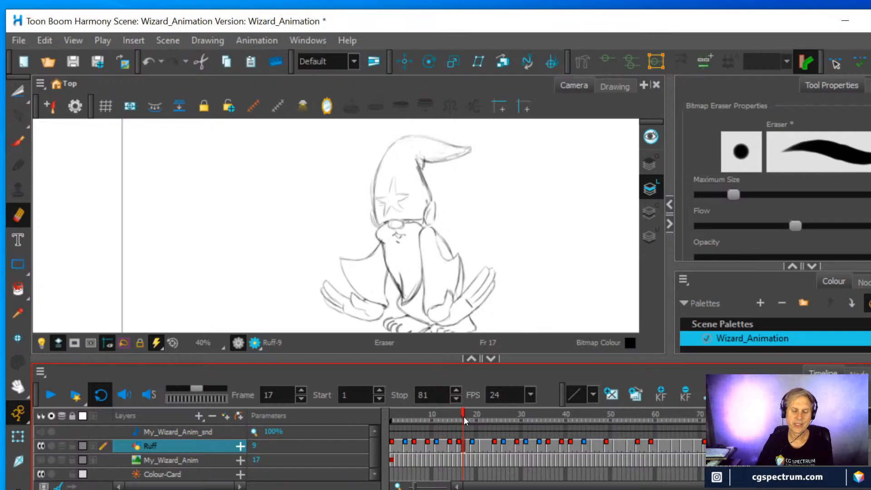
{"action": "mouse_move", "coordinate": [464, 416]}
{"action": "left_mouse_down"}
{"action": "mouse_move", "coordinate": [489, 414]}
{"action": "mouse_move", "coordinate": [471, 417]}
{"action": "left_mouse_up"}
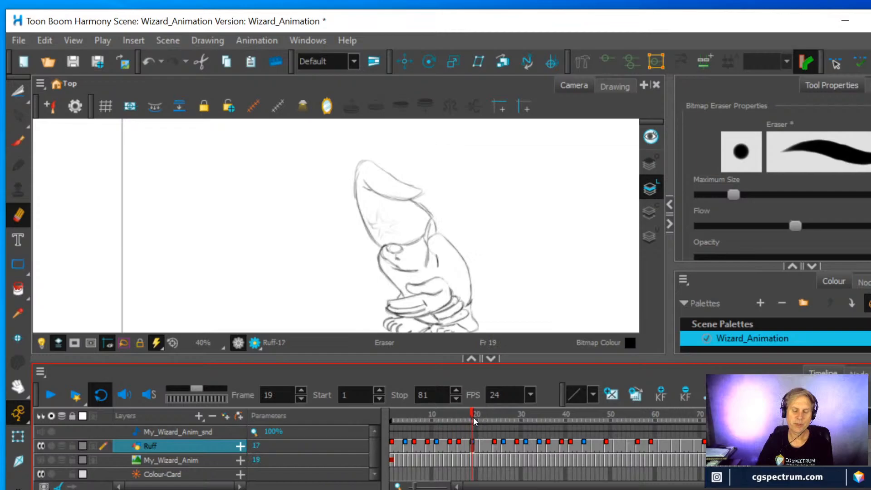
{"action": "left_click", "coordinate": [18, 141]}
{"action": "mouse_move", "coordinate": [453, 303]}
{"action": "left_mouse_down"}
{"action": "mouse_move", "coordinate": [467, 290]}
{"action": "mouse_move", "coordinate": [468, 261]}
{"action": "left_mouse_up"}
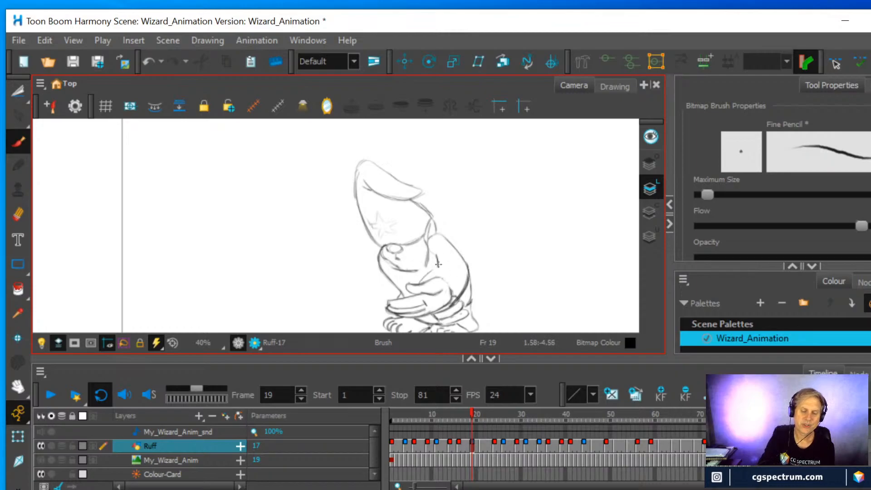
{"action": "left_click_drag", "start_coordinate": [437, 265], "coordinate": [423, 280]}
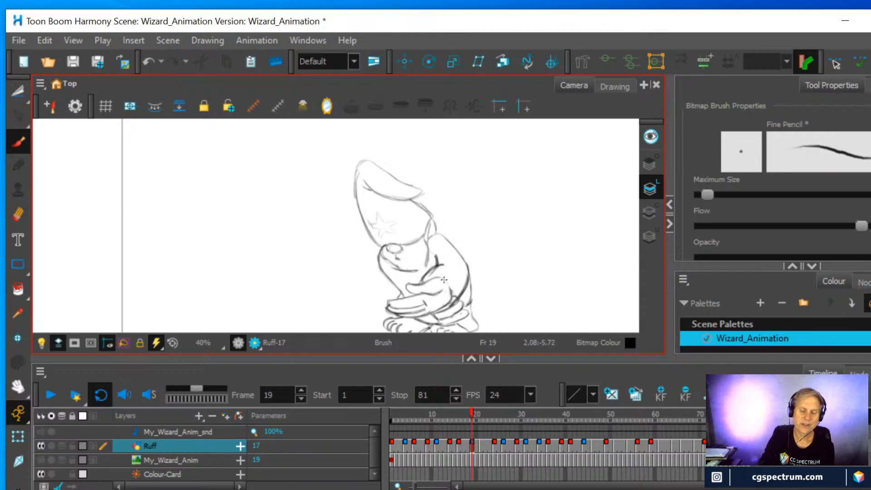
Clean up the crossing lines between beard and arm at frame 19 and redraw the beard's edge to meet the upper arm
{"action": "left_click", "coordinate": [18, 214]}
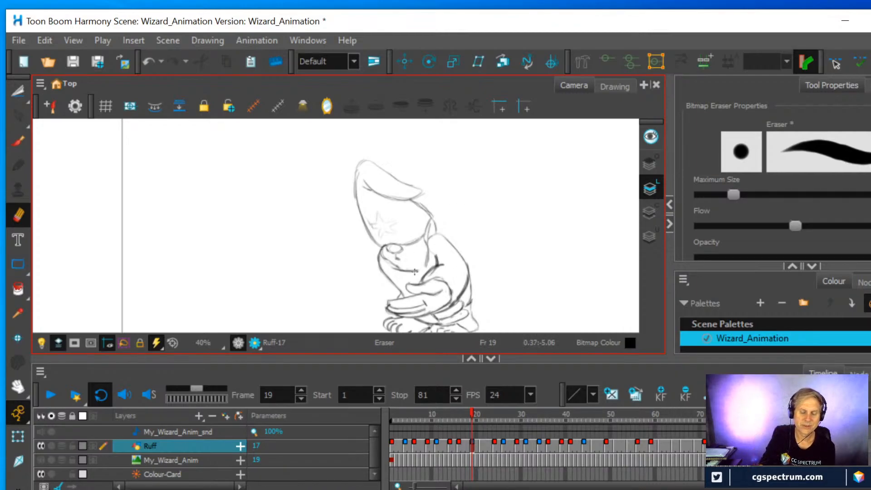
{"action": "left_click", "coordinate": [18, 142]}
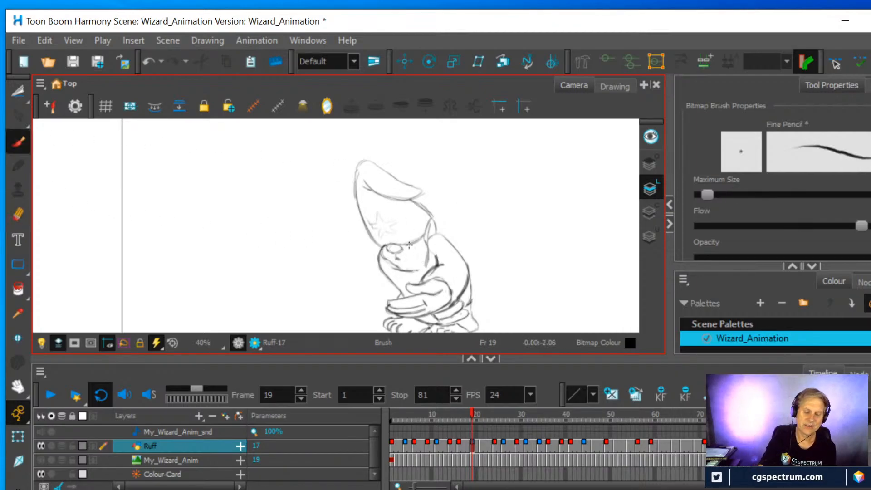
{"action": "left_click_drag", "start_coordinate": [424, 272], "coordinate": [408, 269]}
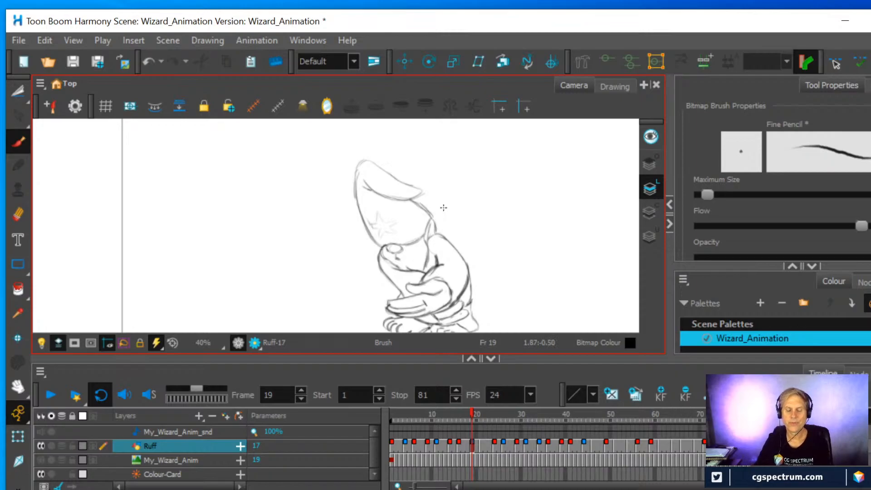
{"action": "key", "text": "alt+e"}
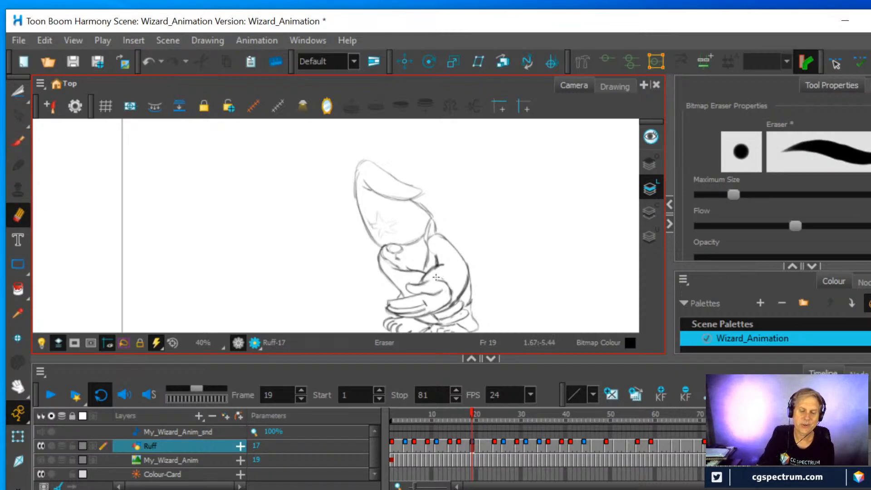
{"action": "key", "text": "alt+b"}
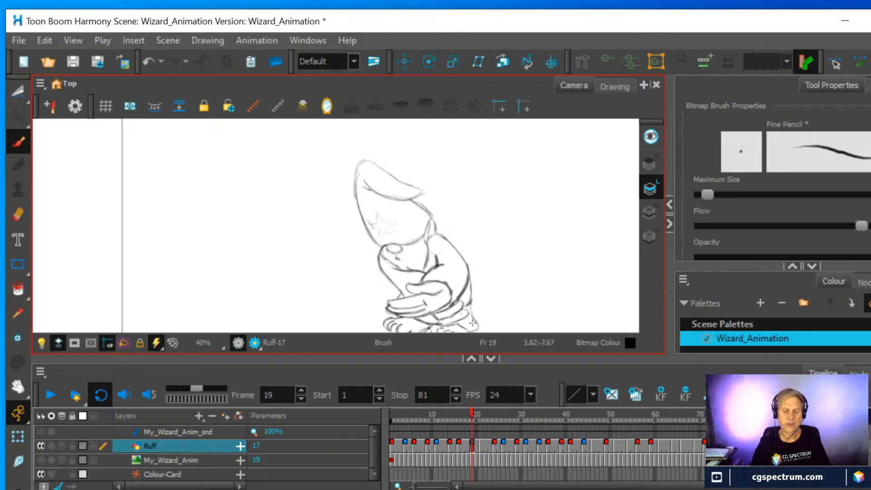
Erase the arm contours between chest and raised hand at frame 22 and redraw them as cleaner, straighter lines
{"action": "mouse_move", "coordinate": [474, 411]}
{"action": "left_mouse_down"}
{"action": "mouse_move", "coordinate": [500, 409]}
{"action": "mouse_move", "coordinate": [476, 407]}
{"action": "mouse_move", "coordinate": [484, 408]}
{"action": "left_mouse_up"}
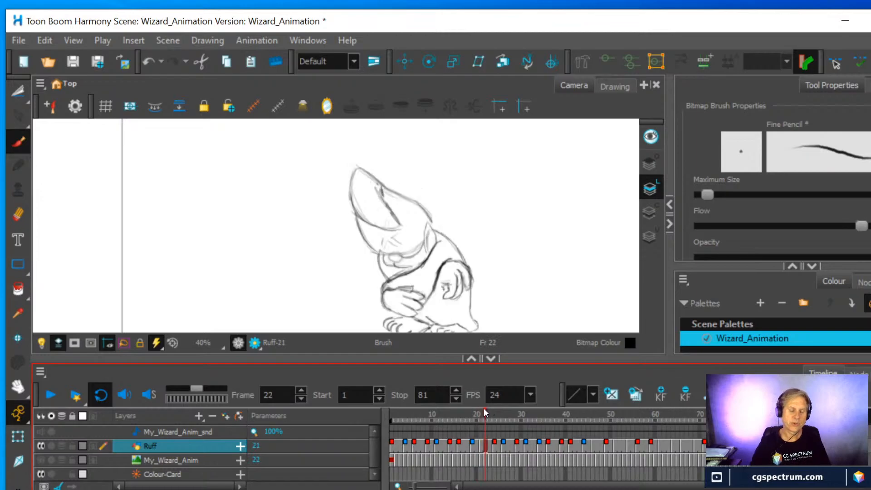
{"action": "left_click", "coordinate": [18, 214]}
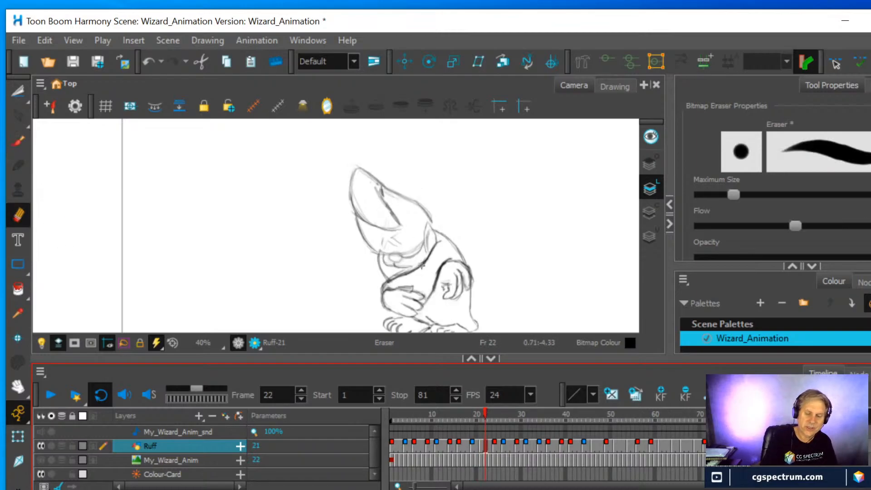
{"action": "mouse_move", "coordinate": [422, 263]}
{"action": "left_mouse_down"}
{"action": "mouse_move", "coordinate": [433, 278]}
{"action": "mouse_move", "coordinate": [443, 258]}
{"action": "mouse_move", "coordinate": [433, 287]}
{"action": "mouse_move", "coordinate": [445, 260]}
{"action": "mouse_move", "coordinate": [405, 272]}
{"action": "mouse_move", "coordinate": [446, 257]}
{"action": "mouse_move", "coordinate": [425, 262]}
{"action": "mouse_move", "coordinate": [430, 250]}
{"action": "mouse_move", "coordinate": [417, 270]}
{"action": "mouse_move", "coordinate": [451, 257]}
{"action": "mouse_move", "coordinate": [426, 299]}
{"action": "mouse_move", "coordinate": [451, 257]}
{"action": "mouse_move", "coordinate": [432, 290]}
{"action": "left_mouse_up"}
{"action": "left_click", "coordinate": [18, 142]}
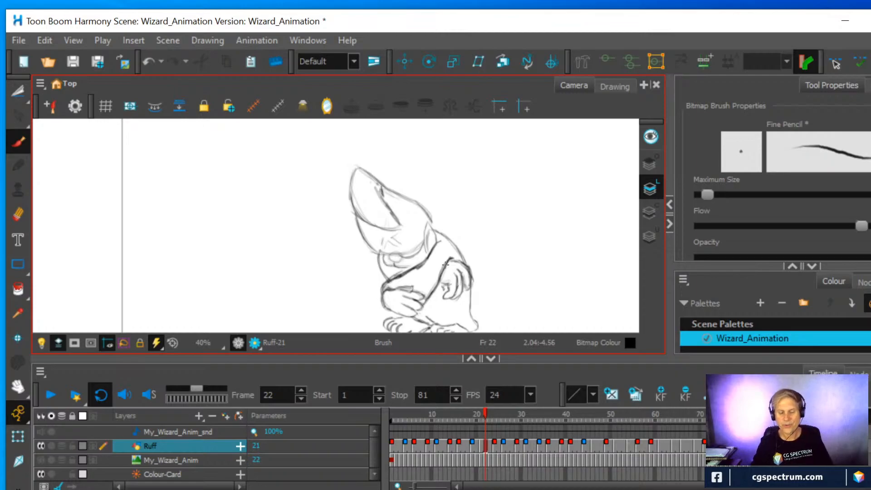
Turn on the onion skin at frame 24 to show the neighbouring drawings around the crossed arm
{"action": "mouse_move", "coordinate": [485, 415]}
{"action": "left_mouse_down"}
{"action": "mouse_move", "coordinate": [494, 415]}
{"action": "mouse_move", "coordinate": [480, 410]}
{"action": "mouse_move", "coordinate": [515, 413]}
{"action": "mouse_move", "coordinate": [473, 407]}
{"action": "mouse_move", "coordinate": [496, 411]}
{"action": "left_mouse_up"}
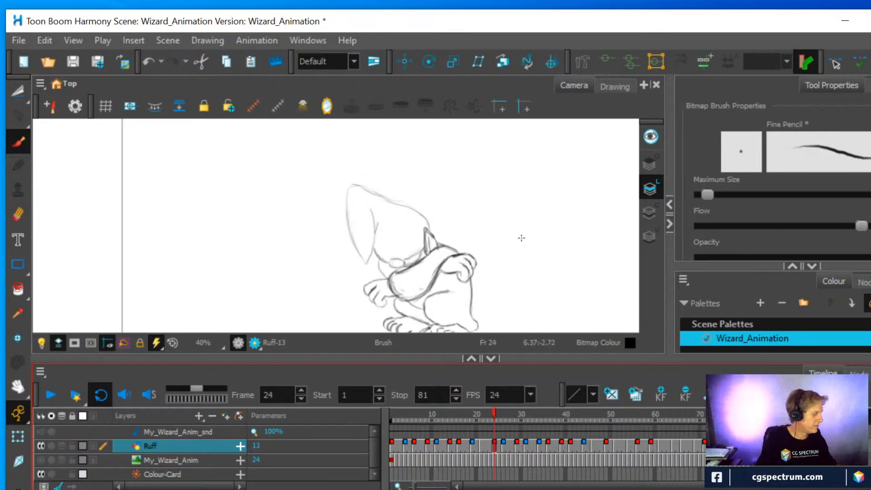
{"action": "key", "text": "alt+o"}
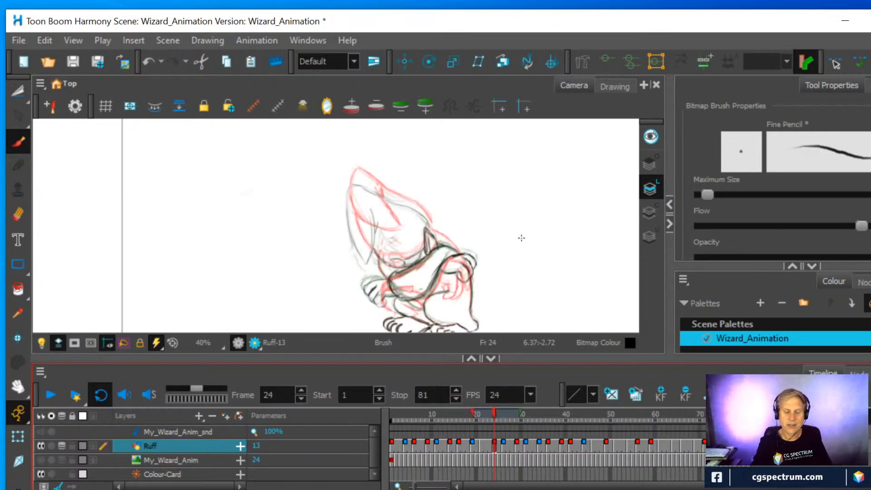
{"action": "scroll", "coordinate": [453, 235], "scroll_direction": "up", "scroll_amount": 2}
{"action": "left_click_drag", "start_coordinate": [460, 248], "coordinate": [454, 186]}
{"action": "scroll", "coordinate": [473, 209], "scroll_direction": "up", "scroll_amount": 1}
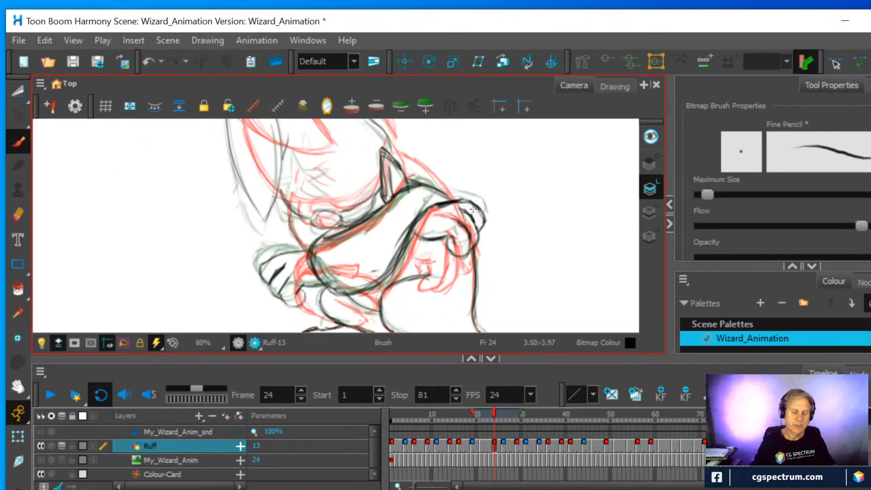
Erase the arm's lower contour at frame 24 and redraw it curving from the chest up to the raised hand
{"action": "left_click", "coordinate": [11, 220]}
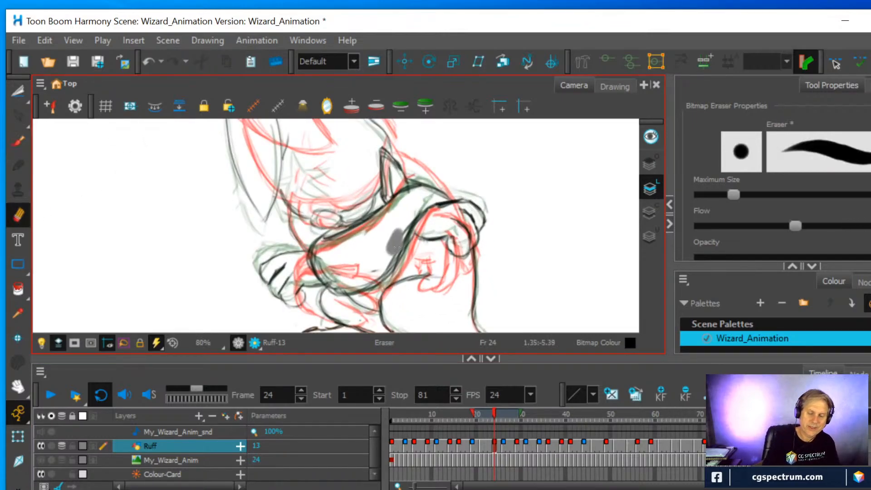
{"action": "mouse_move", "coordinate": [422, 204]}
{"action": "left_mouse_down"}
{"action": "mouse_move", "coordinate": [428, 199]}
{"action": "mouse_move", "coordinate": [408, 227]}
{"action": "left_mouse_up"}
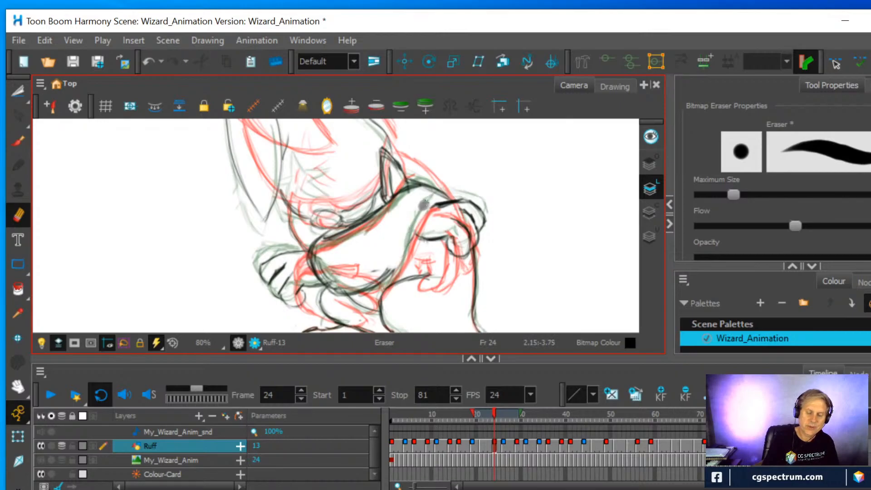
{"action": "left_click", "coordinate": [19, 141]}
{"action": "mouse_move", "coordinate": [369, 291]}
{"action": "left_mouse_down"}
{"action": "mouse_move", "coordinate": [399, 269]}
{"action": "mouse_move", "coordinate": [431, 200]}
{"action": "mouse_move", "coordinate": [404, 266]}
{"action": "left_mouse_up"}
{"action": "mouse_move", "coordinate": [426, 209]}
{"action": "left_mouse_down"}
{"action": "mouse_move", "coordinate": [438, 203]}
{"action": "mouse_move", "coordinate": [427, 208]}
{"action": "left_mouse_up"}
{"action": "mouse_move", "coordinate": [402, 267]}
{"action": "left_mouse_down"}
{"action": "mouse_move", "coordinate": [362, 291]}
{"action": "mouse_move", "coordinate": [341, 279]}
{"action": "mouse_move", "coordinate": [373, 291]}
{"action": "left_mouse_up"}
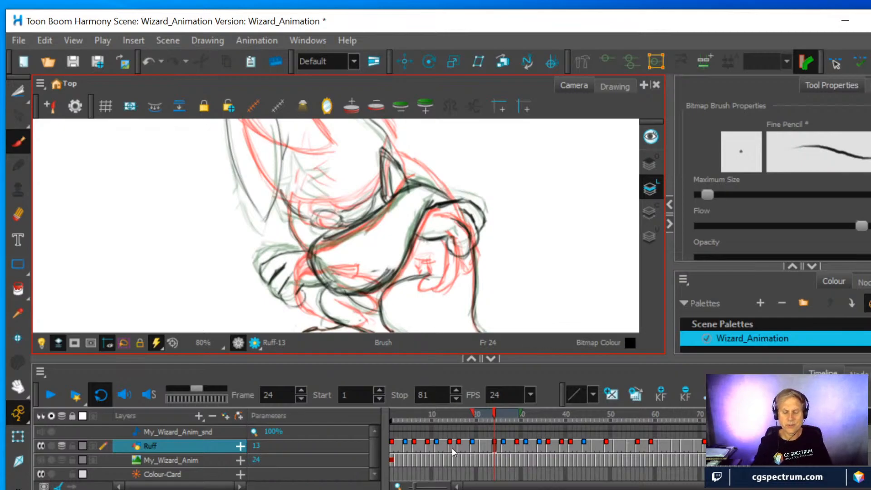
Compare the arm drawings at frames 24, 26 and 29, and shorten the onion skin range before frame 26
{"action": "left_click", "coordinate": [502, 447]}
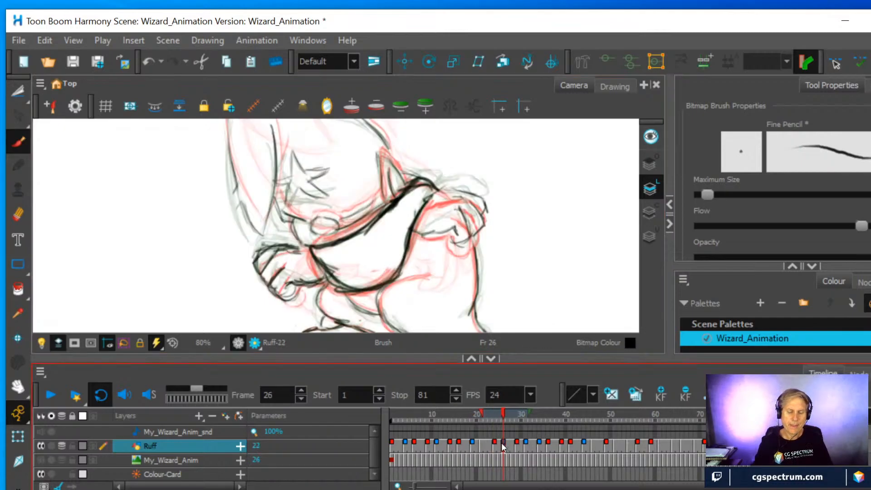
{"action": "left_click", "coordinate": [495, 444]}
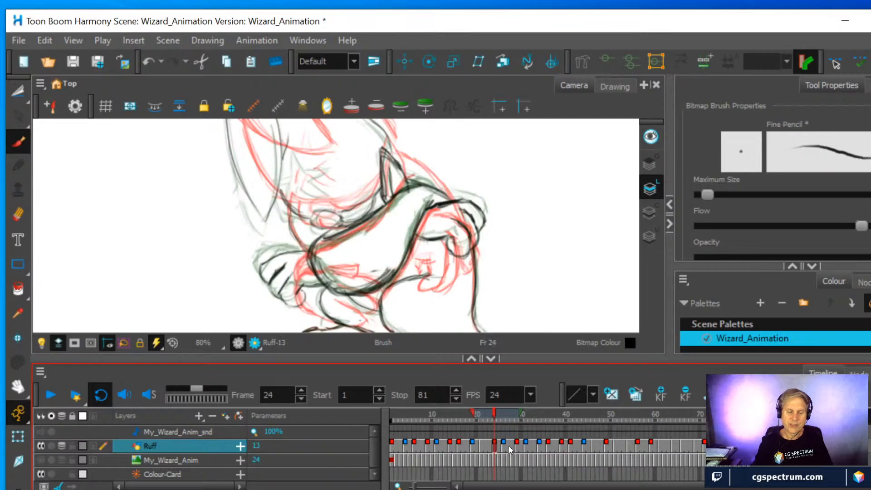
{"action": "left_click", "coordinate": [503, 443]}
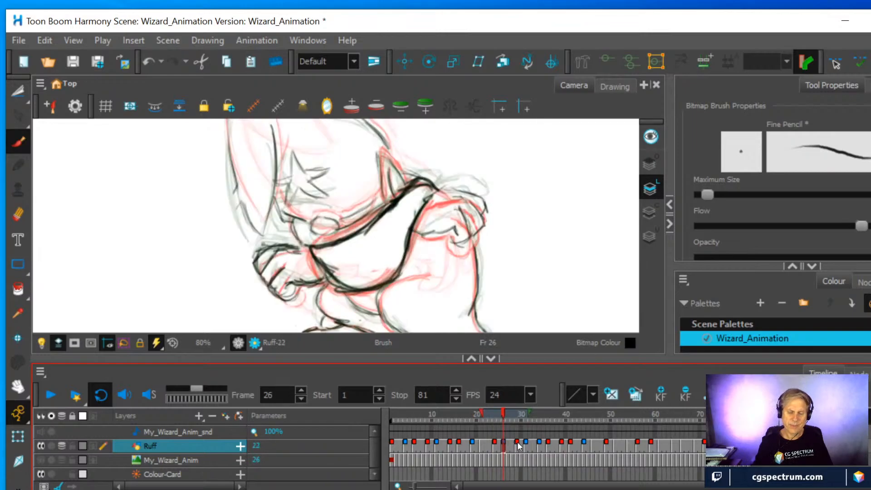
{"action": "left_click", "coordinate": [518, 443]}
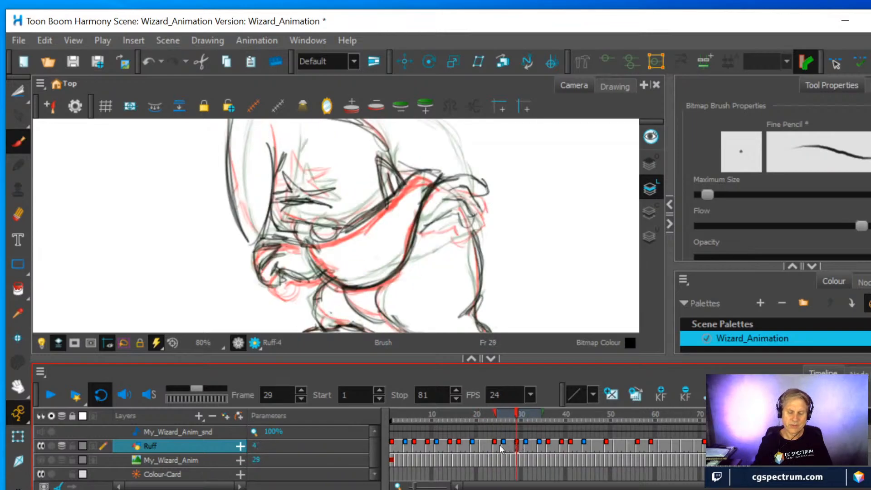
{"action": "left_click", "coordinate": [504, 445]}
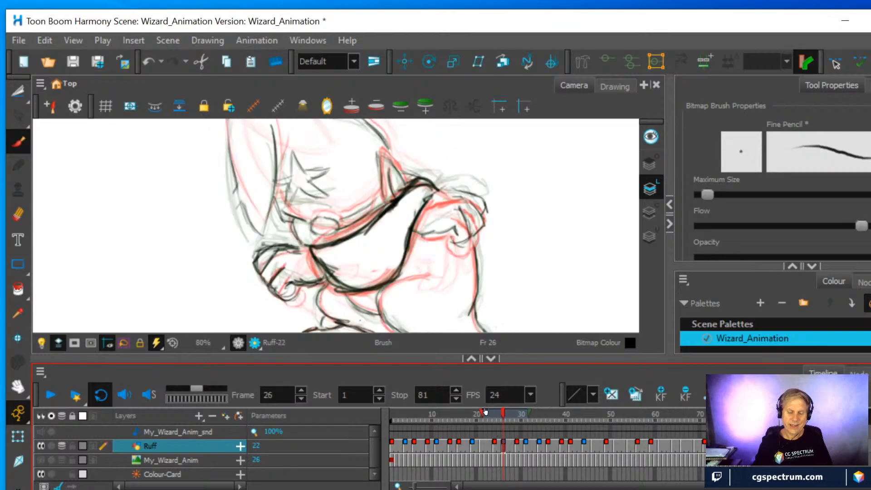
{"action": "left_click_drag", "start_coordinate": [483, 412], "coordinate": [526, 412]}
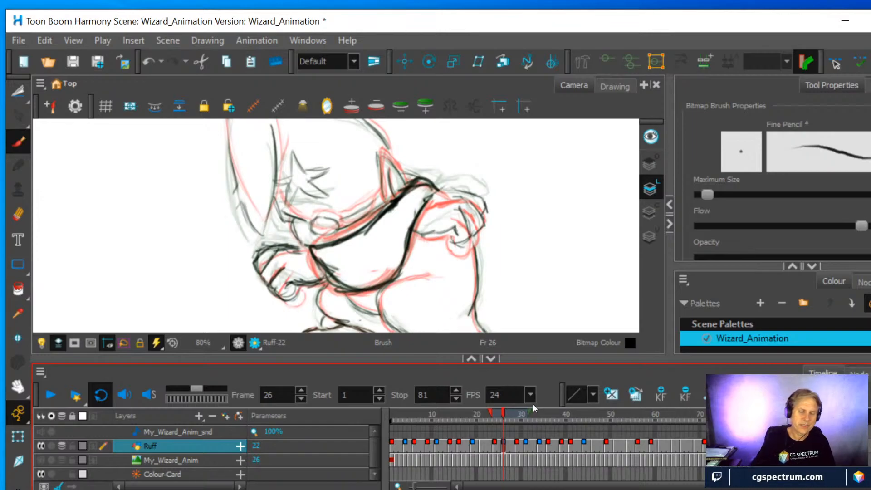
Erase the arm's heavy upper contour at frame 26 and redraw it thinner, with a rounded end beside the lower hand
{"action": "left_click", "coordinate": [18, 215]}
{"action": "mouse_move", "coordinate": [363, 233]}
{"action": "left_mouse_down"}
{"action": "mouse_move", "coordinate": [410, 183]}
{"action": "mouse_move", "coordinate": [425, 194]}
{"action": "mouse_move", "coordinate": [429, 178]}
{"action": "mouse_move", "coordinate": [403, 225]}
{"action": "left_mouse_up"}
{"action": "mouse_move", "coordinate": [402, 200]}
{"action": "left_mouse_down"}
{"action": "mouse_move", "coordinate": [351, 241]}
{"action": "mouse_move", "coordinate": [321, 247]}
{"action": "mouse_move", "coordinate": [344, 240]}
{"action": "mouse_move", "coordinate": [419, 166]}
{"action": "mouse_move", "coordinate": [414, 179]}
{"action": "mouse_move", "coordinate": [439, 185]}
{"action": "mouse_move", "coordinate": [402, 188]}
{"action": "left_mouse_up"}
{"action": "key", "text": "alt+b"}
{"action": "mouse_move", "coordinate": [336, 232]}
{"action": "left_mouse_down"}
{"action": "mouse_move", "coordinate": [317, 244]}
{"action": "mouse_move", "coordinate": [322, 280]}
{"action": "mouse_move", "coordinate": [314, 245]}
{"action": "mouse_move", "coordinate": [319, 266]}
{"action": "mouse_move", "coordinate": [344, 280]}
{"action": "left_mouse_up"}
{"action": "left_click", "coordinate": [20, 142]}
{"action": "mouse_move", "coordinate": [313, 245]}
{"action": "left_mouse_down"}
{"action": "mouse_move", "coordinate": [326, 278]}
{"action": "mouse_move", "coordinate": [359, 291]}
{"action": "left_mouse_up"}
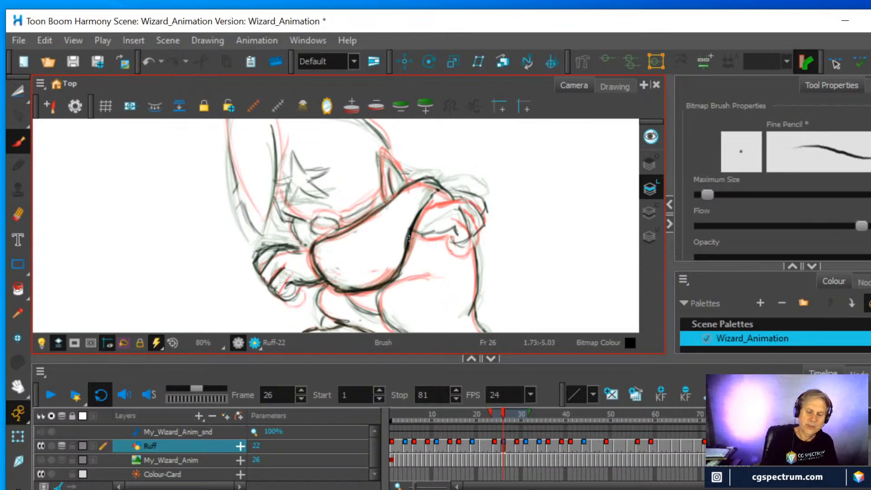
Erase the arm's thick lower contour at frame 26, redraw it up to the raised hand, and turn off the onion skin
{"action": "left_click", "coordinate": [18, 215]}
{"action": "mouse_move", "coordinate": [405, 214]}
{"action": "left_mouse_down"}
{"action": "mouse_move", "coordinate": [404, 236]}
{"action": "mouse_move", "coordinate": [429, 199]}
{"action": "left_mouse_up"}
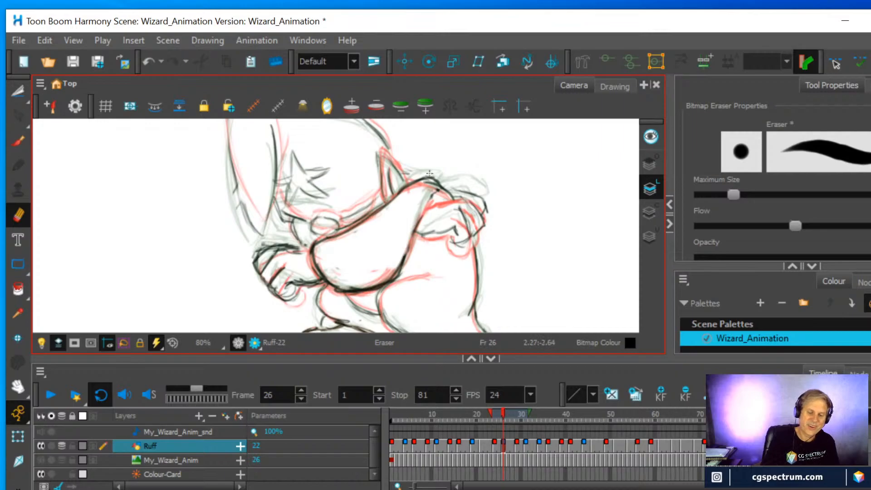
{"action": "left_click", "coordinate": [18, 143]}
{"action": "mouse_move", "coordinate": [405, 271]}
{"action": "left_mouse_down"}
{"action": "mouse_move", "coordinate": [423, 203]}
{"action": "mouse_move", "coordinate": [413, 225]}
{"action": "mouse_move", "coordinate": [442, 187]}
{"action": "mouse_move", "coordinate": [468, 193]}
{"action": "mouse_move", "coordinate": [437, 188]}
{"action": "mouse_move", "coordinate": [444, 196]}
{"action": "mouse_move", "coordinate": [409, 182]}
{"action": "left_mouse_up"}
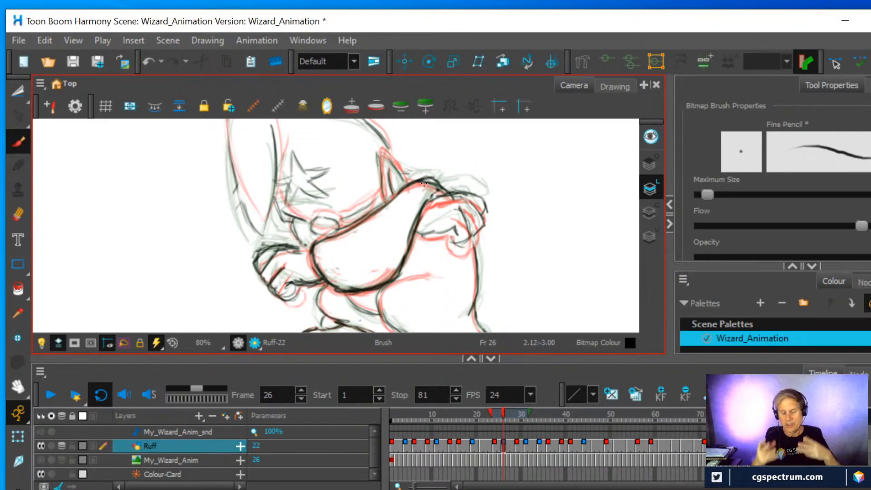
{"action": "left_click_drag", "start_coordinate": [410, 275], "coordinate": [383, 287]}
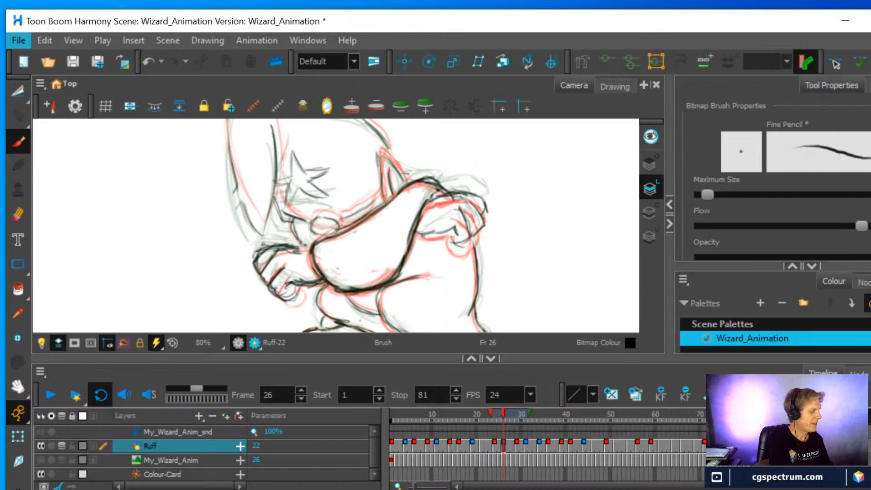
{"action": "key", "text": "alt+o"}
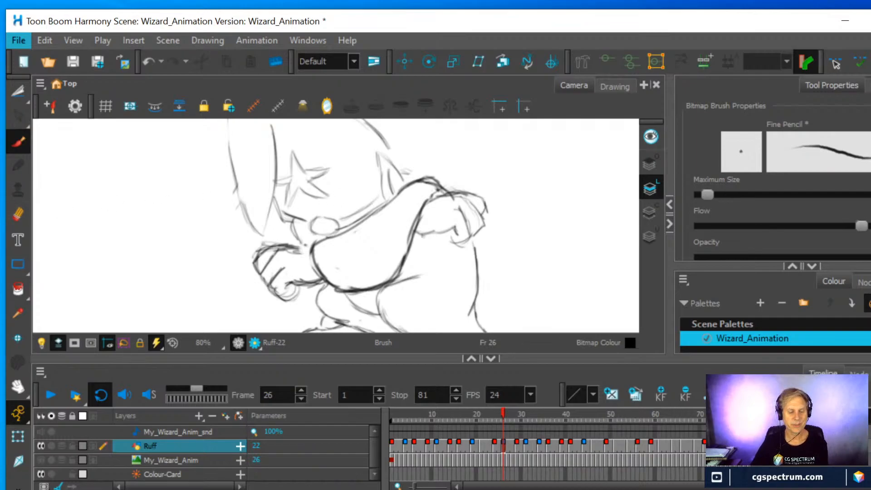
Play back the wizard animation up close and at full-figure view to check the arm movement
{"action": "left_click", "coordinate": [50, 396]}
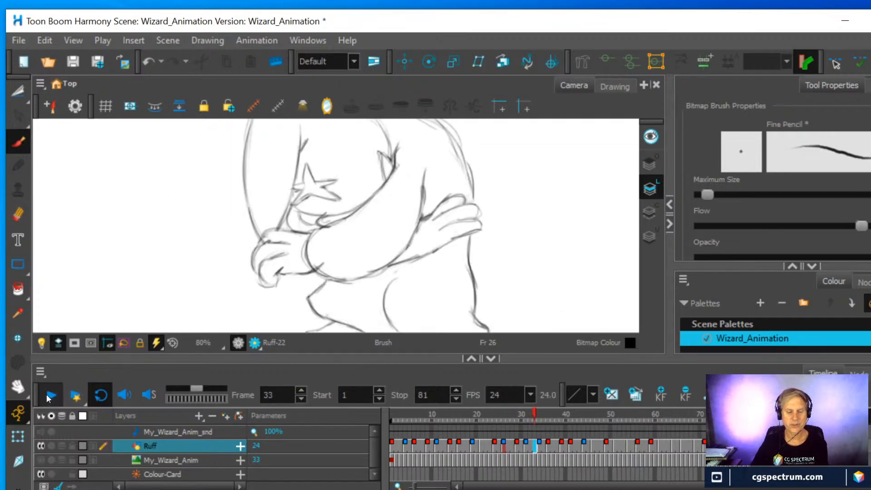
{"action": "left_click", "coordinate": [48, 398]}
{"action": "scroll", "coordinate": [427, 249], "scroll_direction": "down", "scroll_amount": 5}
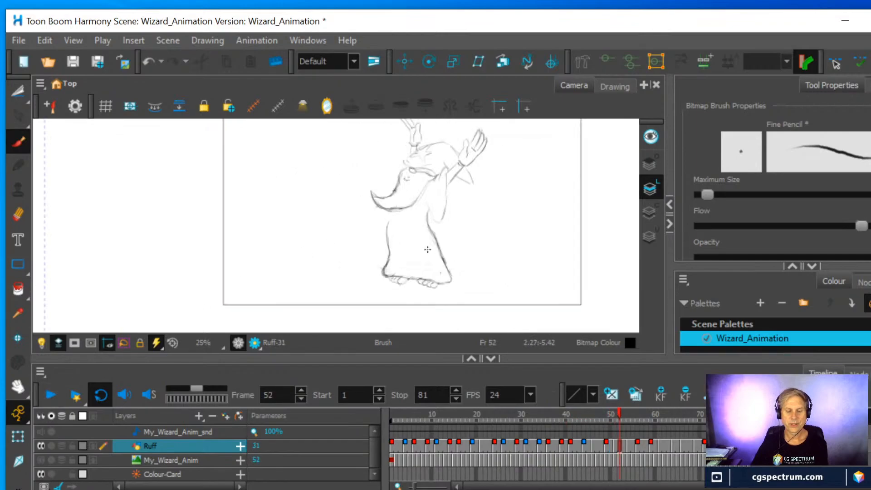
{"action": "left_click", "coordinate": [50, 397]}
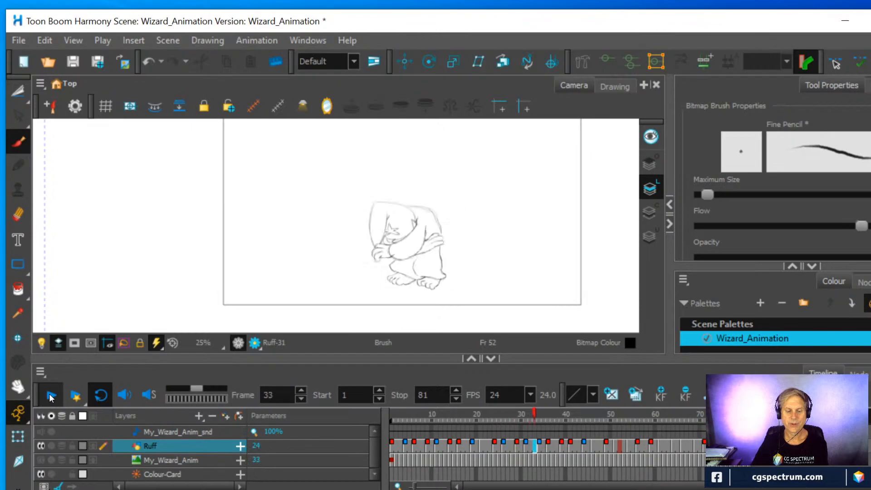
{"action": "left_click", "coordinate": [50, 398]}
At frame 30, erase the end of the arm over the shoulder and draw a shoulder line from the hat down to the raised hand
{"action": "mouse_move", "coordinate": [629, 423]}
{"action": "left_mouse_down"}
{"action": "mouse_move", "coordinate": [575, 415]}
{"action": "mouse_move", "coordinate": [521, 424]}
{"action": "mouse_move", "coordinate": [529, 426]}
{"action": "left_mouse_up"}
{"action": "scroll", "coordinate": [512, 249], "scroll_direction": "up", "scroll_amount": 1}
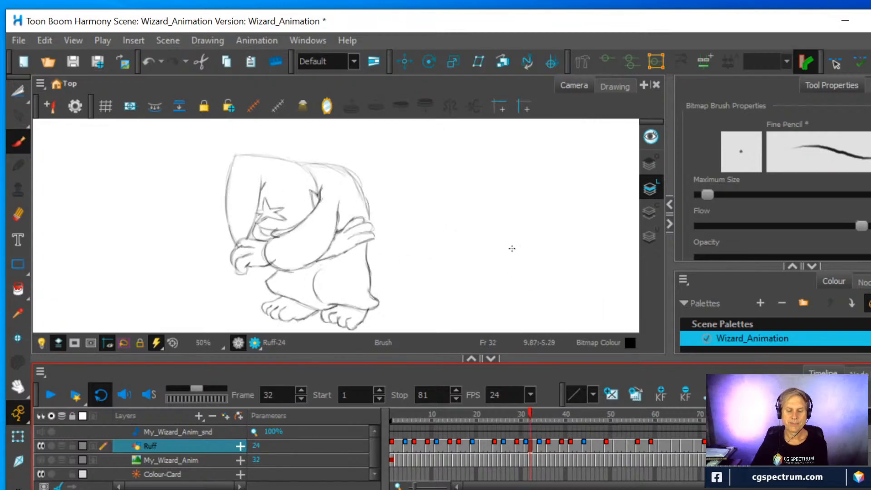
{"action": "left_click", "coordinate": [521, 415]}
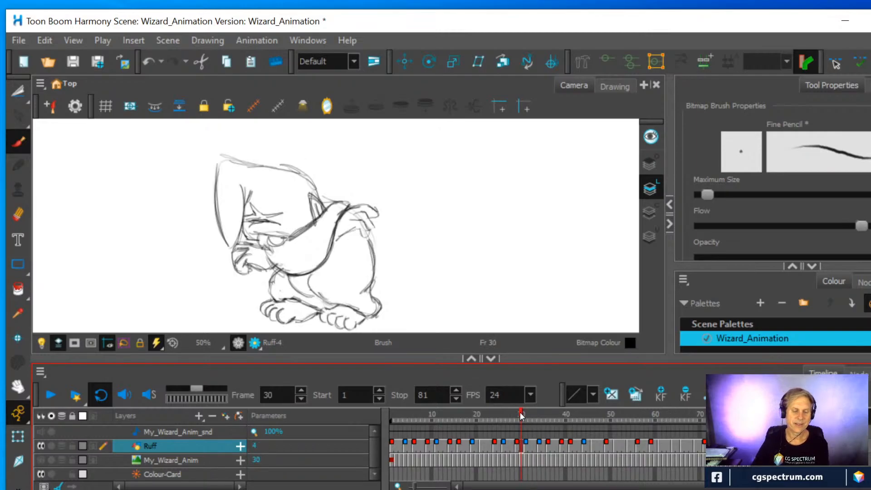
{"action": "key", "text": "alt+e"}
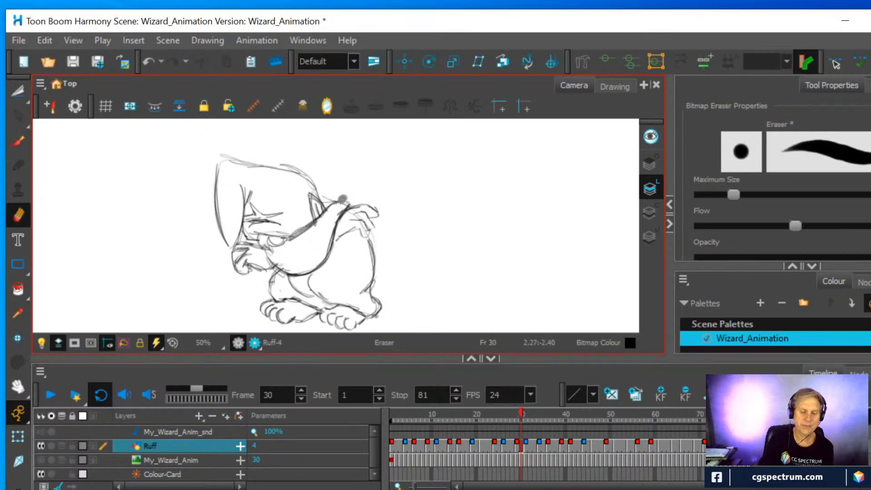
{"action": "mouse_move", "coordinate": [343, 201]}
{"action": "left_mouse_down"}
{"action": "mouse_move", "coordinate": [334, 189]}
{"action": "mouse_move", "coordinate": [350, 203]}
{"action": "mouse_move", "coordinate": [316, 193]}
{"action": "mouse_move", "coordinate": [350, 204]}
{"action": "mouse_move", "coordinate": [312, 187]}
{"action": "left_mouse_up"}
{"action": "left_click", "coordinate": [20, 140]}
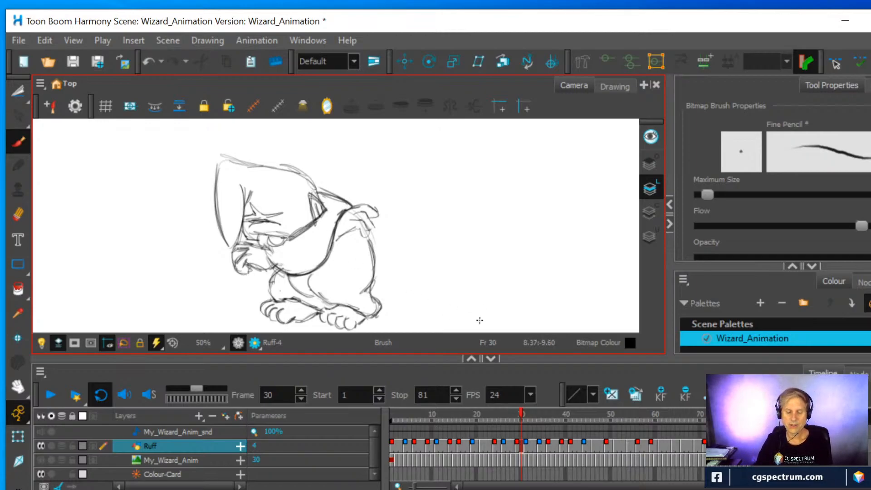
At frame 28, erase the arm's rounded upper end and draw a lighter shoulder line sloping down to the raised hand
{"action": "left_click", "coordinate": [516, 446]}
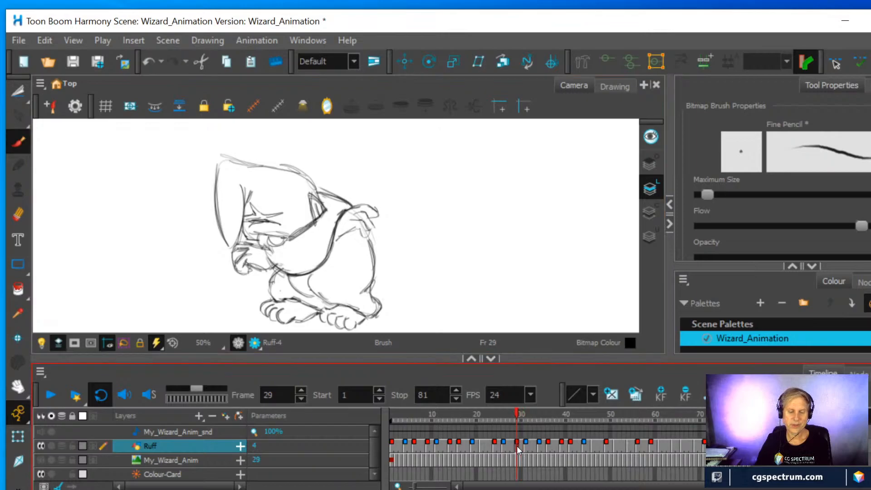
{"action": "left_click", "coordinate": [510, 446]}
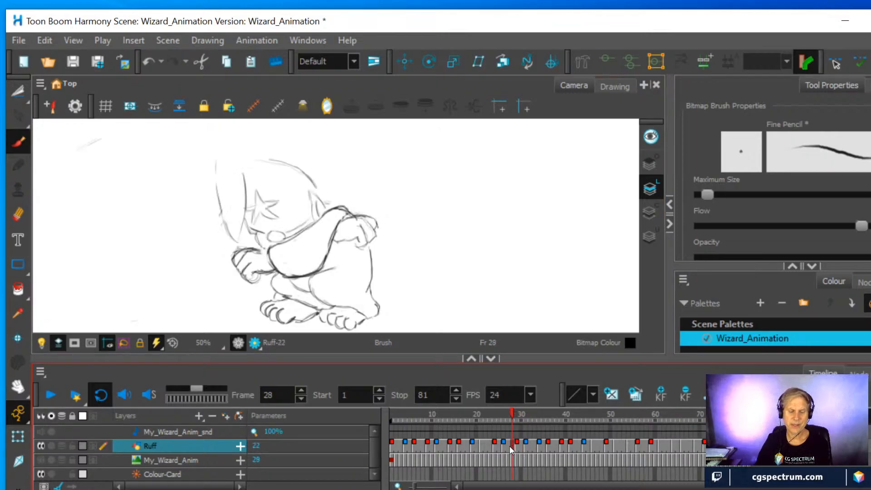
{"action": "key", "text": "alt+e"}
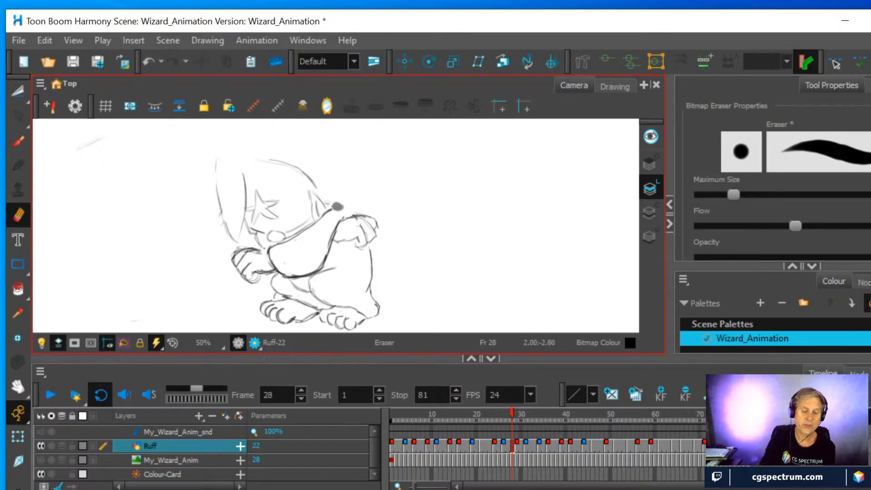
{"action": "key", "text": "alt+b"}
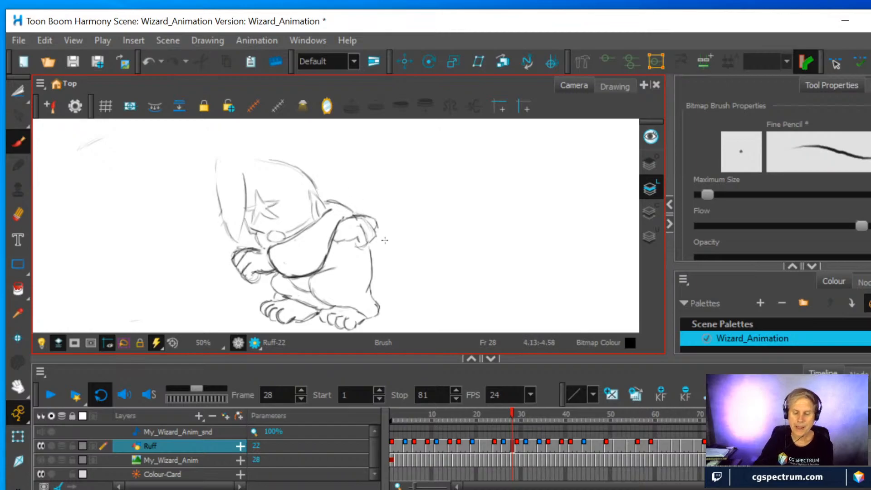
Compare the drawings at frames 22 to 26, then erase the shoulder line at frame 24 and redraw it down to the raised hand
{"action": "left_click", "coordinate": [504, 444]}
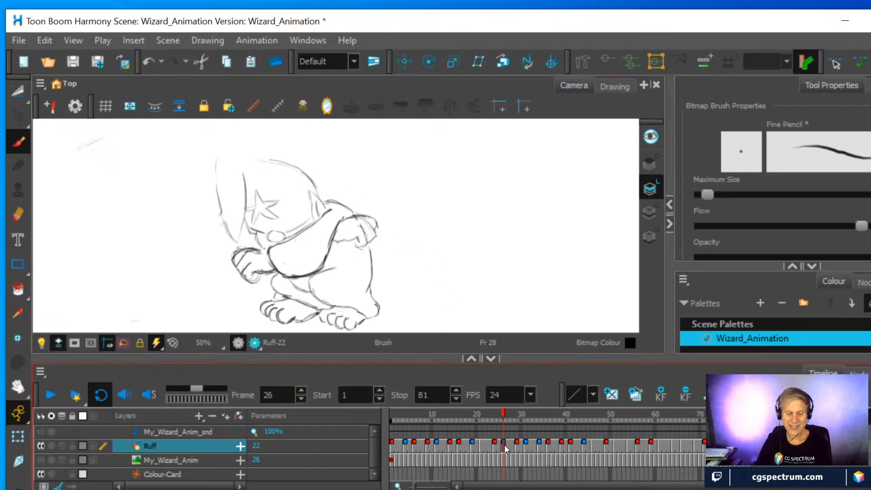
{"action": "left_click", "coordinate": [500, 444]}
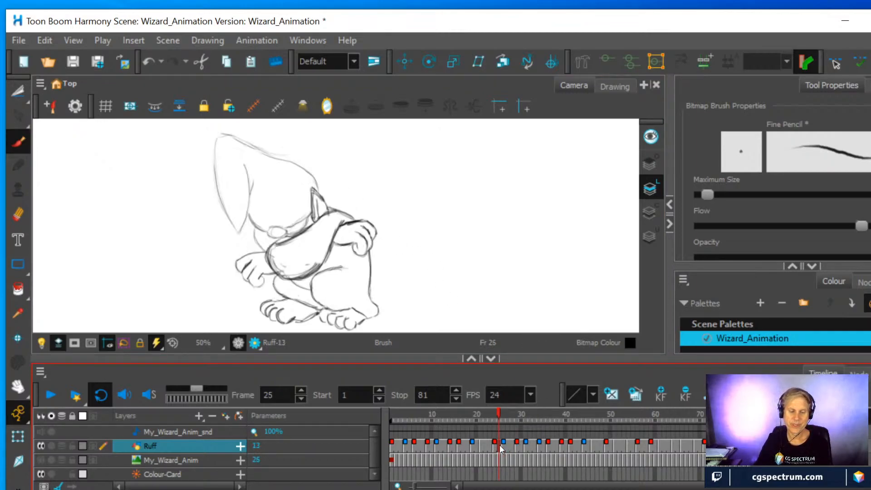
{"action": "left_click", "coordinate": [496, 446]}
{"action": "left_click", "coordinate": [484, 447]}
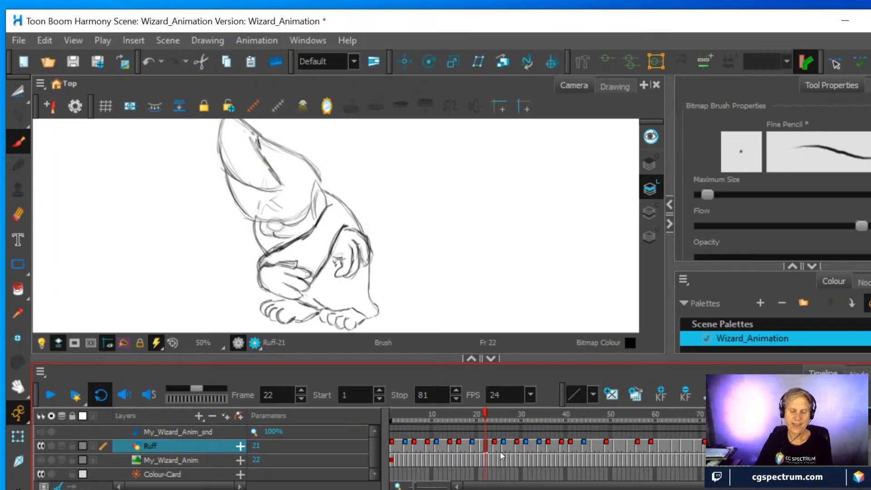
{"action": "left_click", "coordinate": [492, 445]}
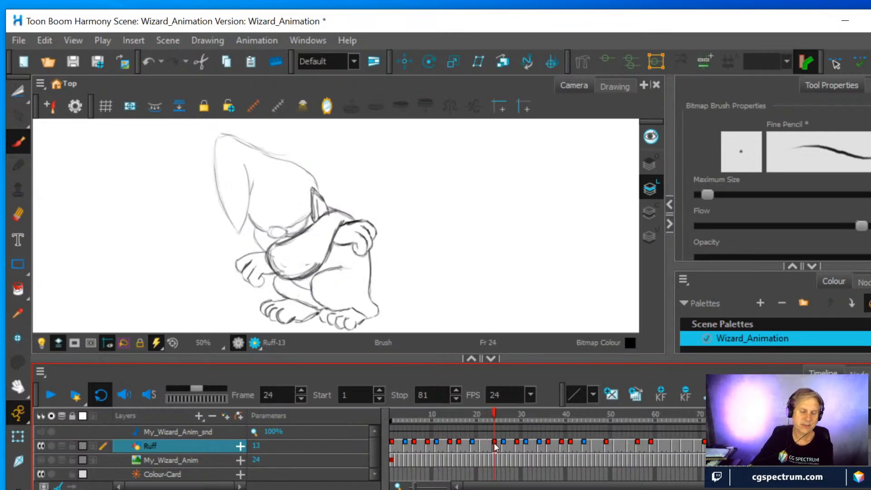
{"action": "key", "text": "alt+e"}
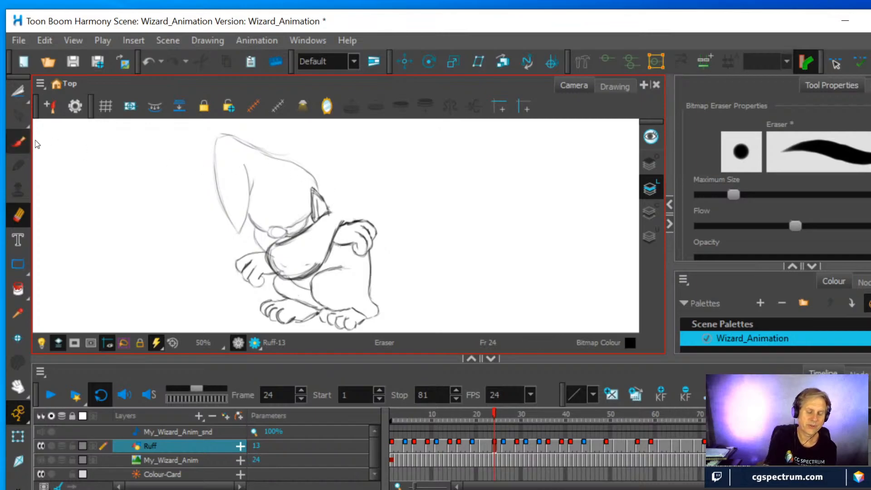
{"action": "left_click", "coordinate": [18, 141]}
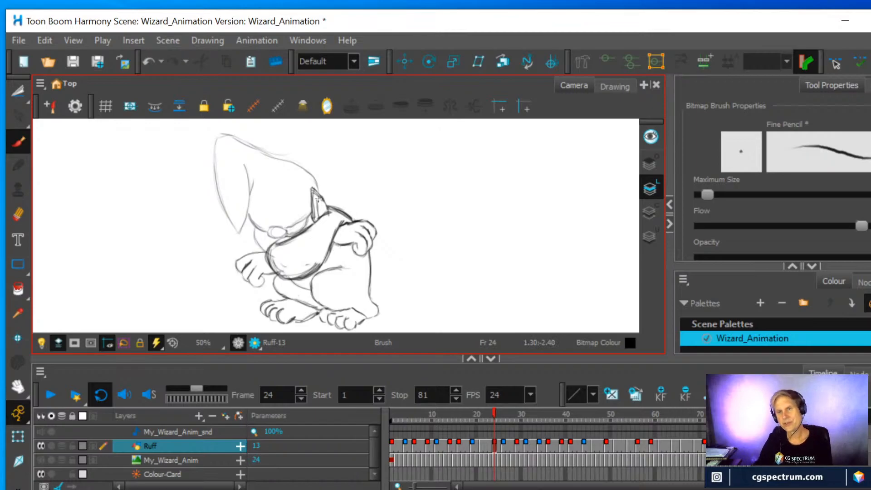
Erase the shoulder line at frame 30 and redraw it as a rounder curve from the hat to the raised hand
{"action": "mouse_move", "coordinate": [494, 412]}
{"action": "left_mouse_down"}
{"action": "mouse_move", "coordinate": [528, 418]}
{"action": "mouse_move", "coordinate": [513, 418]}
{"action": "mouse_move", "coordinate": [521, 418]}
{"action": "left_mouse_up"}
{"action": "left_click", "coordinate": [18, 215]}
{"action": "left_click_drag", "start_coordinate": [331, 191], "coordinate": [349, 208]}
{"action": "key", "text": "alt+b"}
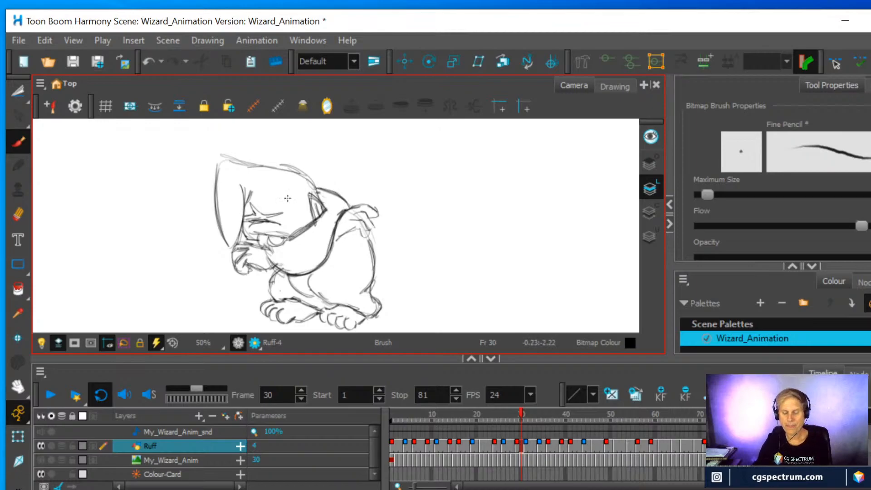
Flip through the drawings from frame 31 back to frame 25 and play the animation to check the shoulder's motion
{"action": "left_click", "coordinate": [527, 443]}
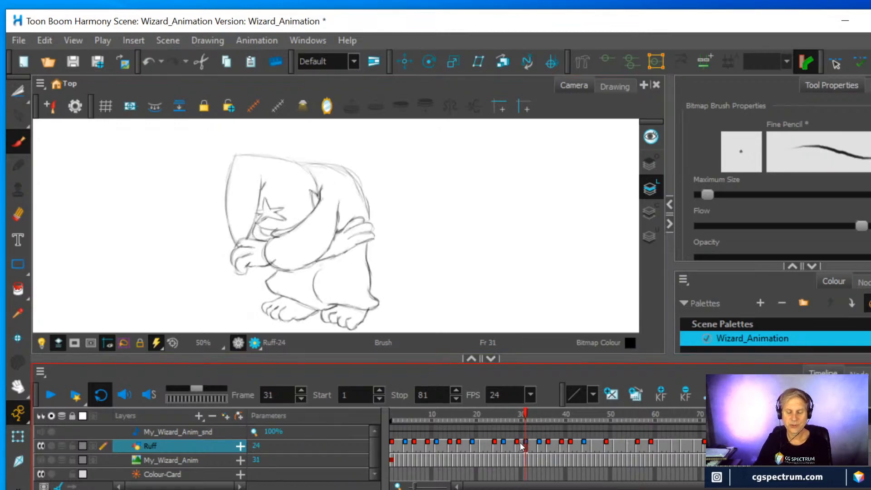
{"action": "left_click", "coordinate": [519, 445]}
{"action": "left_click", "coordinate": [516, 448]}
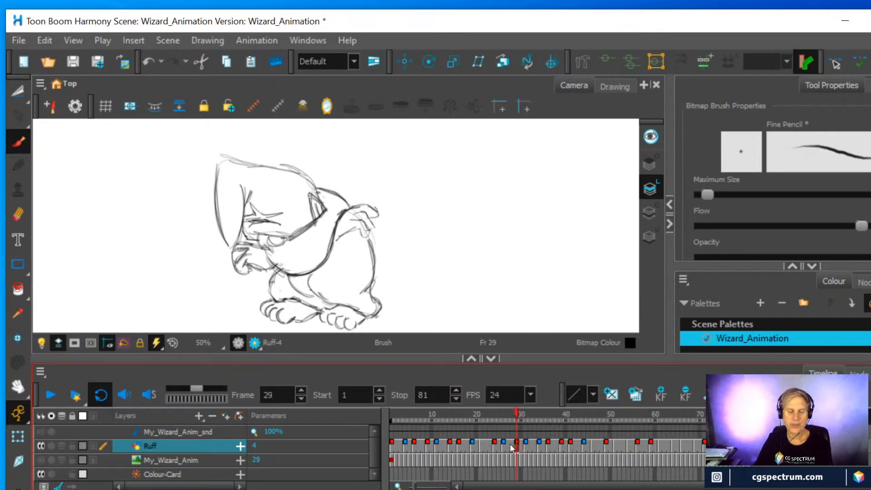
{"action": "left_click", "coordinate": [510, 444]}
{"action": "left_click", "coordinate": [503, 444]}
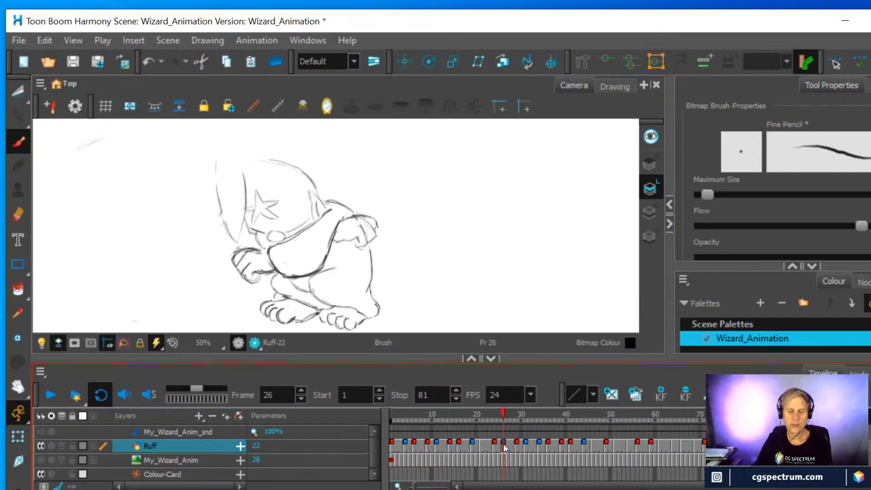
{"action": "left_click", "coordinate": [499, 444]}
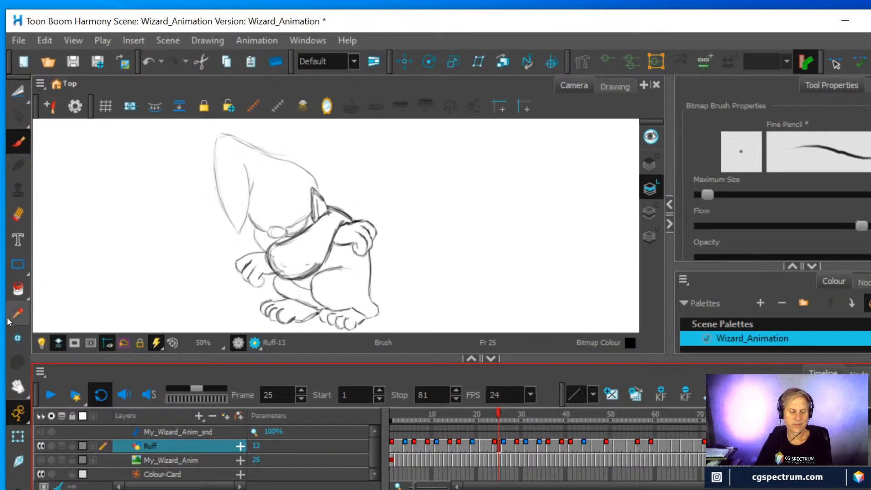
{"action": "left_click", "coordinate": [51, 396]}
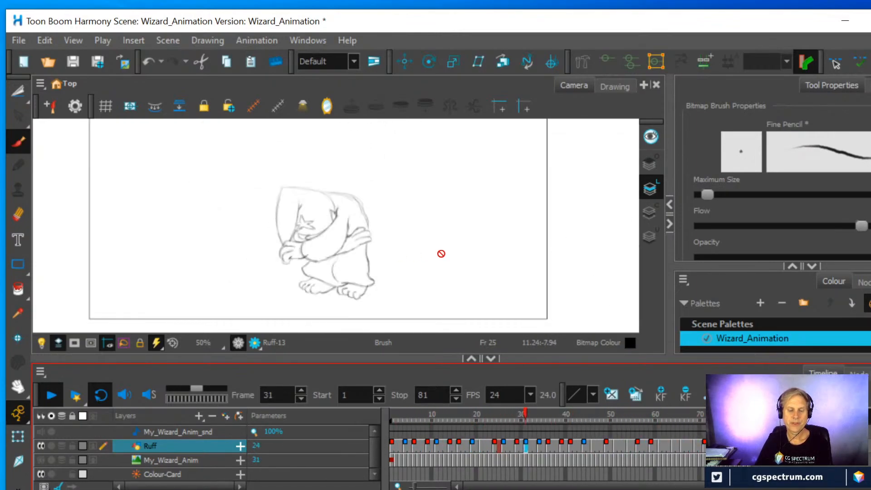
{"action": "left_click", "coordinate": [50, 396]}
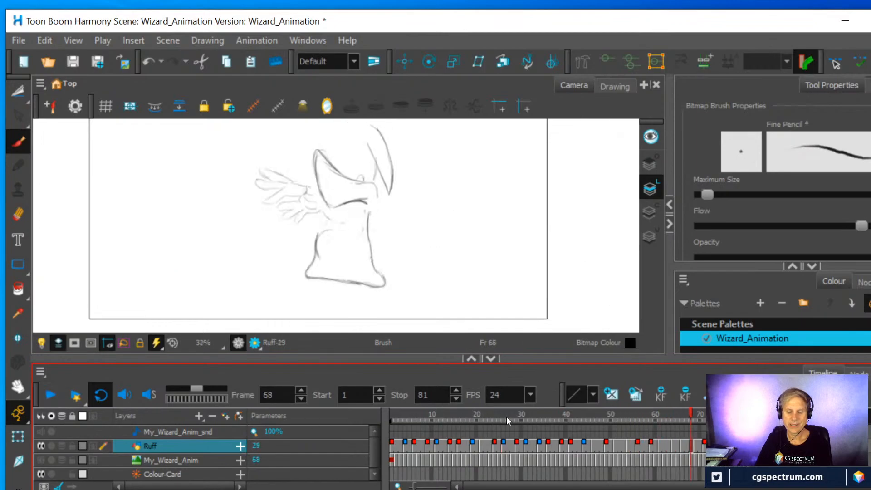
Erase the shoulder line at frame 22 and redraw it curving from the hat down to the hand
{"action": "left_click", "coordinate": [495, 428]}
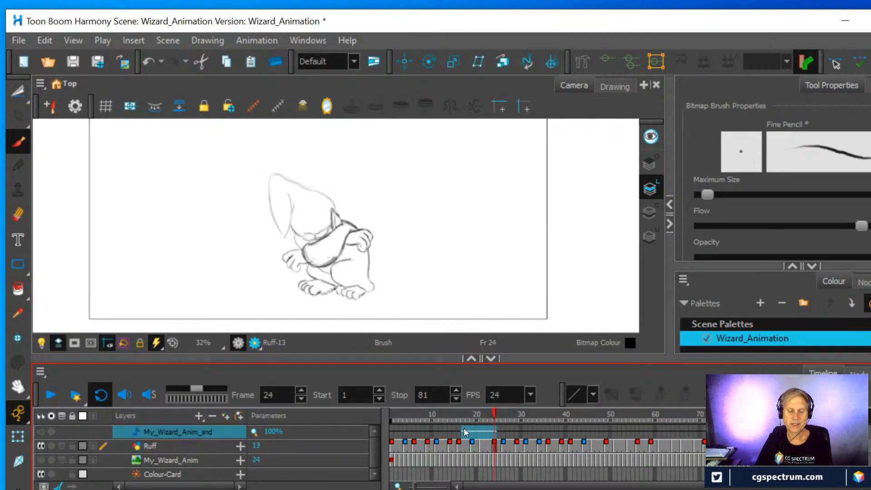
{"action": "mouse_move", "coordinate": [493, 411]}
{"action": "left_mouse_down"}
{"action": "mouse_move", "coordinate": [456, 418]}
{"action": "mouse_move", "coordinate": [523, 425]}
{"action": "mouse_move", "coordinate": [473, 425]}
{"action": "mouse_move", "coordinate": [485, 424]}
{"action": "left_mouse_up"}
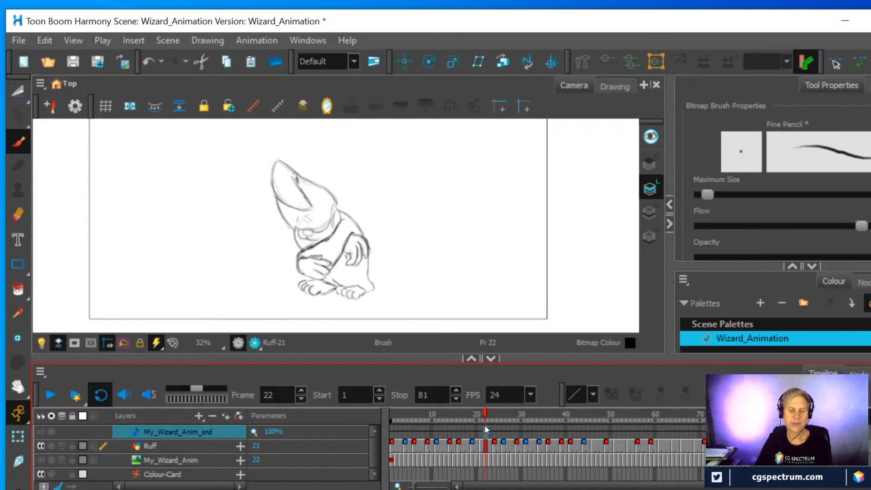
{"action": "left_click", "coordinate": [17, 215]}
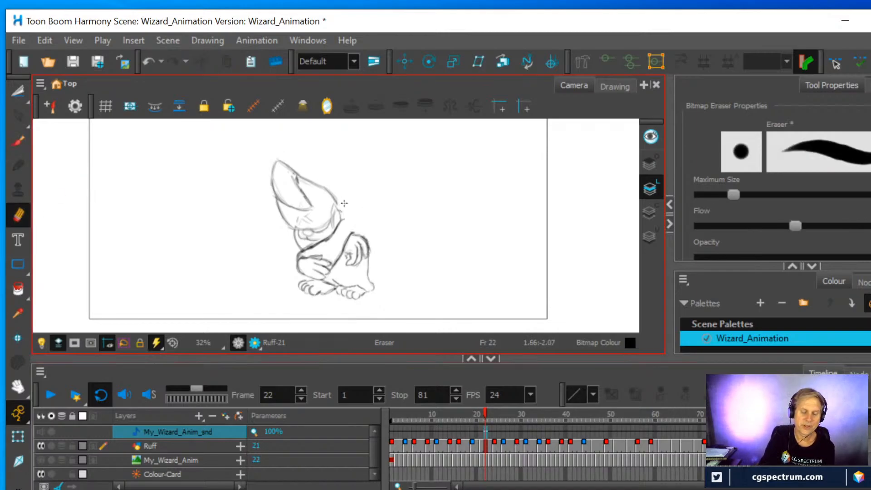
{"action": "key", "text": "alt+b"}
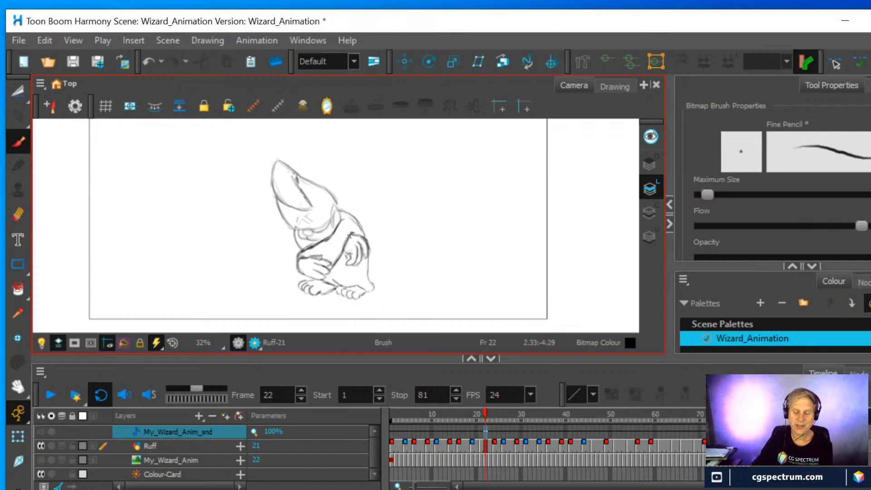
Erase the shoulder line at frame 24, turn on the onion skin, and redraw the line higher, following the previous drawing's shoulder
{"action": "left_click", "coordinate": [495, 446]}
{"action": "key", "text": "alt+e"}
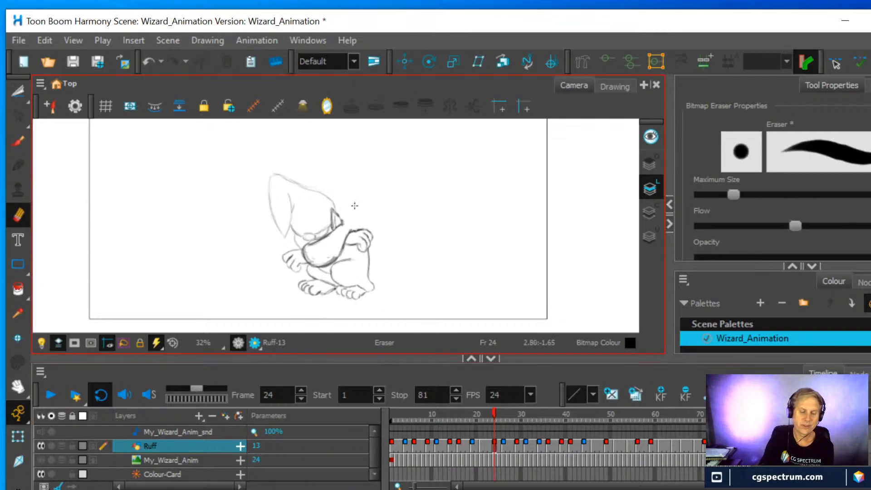
{"action": "left_click", "coordinate": [18, 141]}
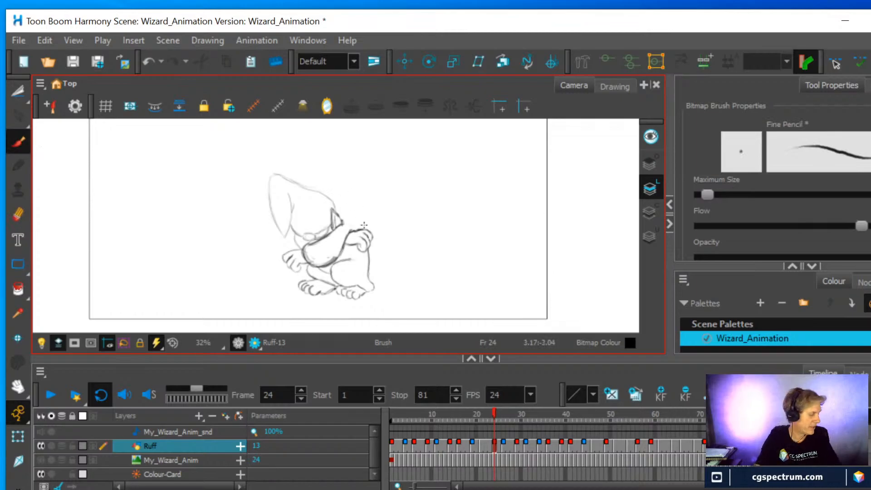
{"action": "key", "text": "alt+o"}
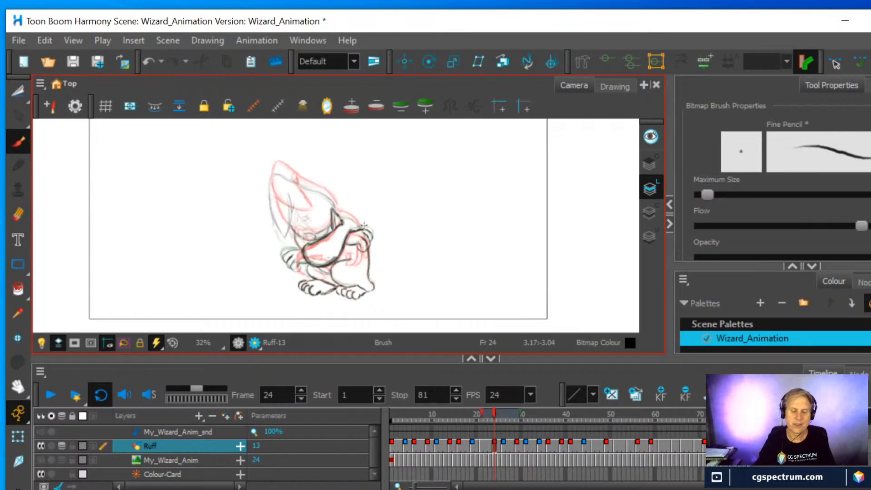
{"action": "scroll", "coordinate": [403, 202], "scroll_direction": "up", "scroll_amount": 2}
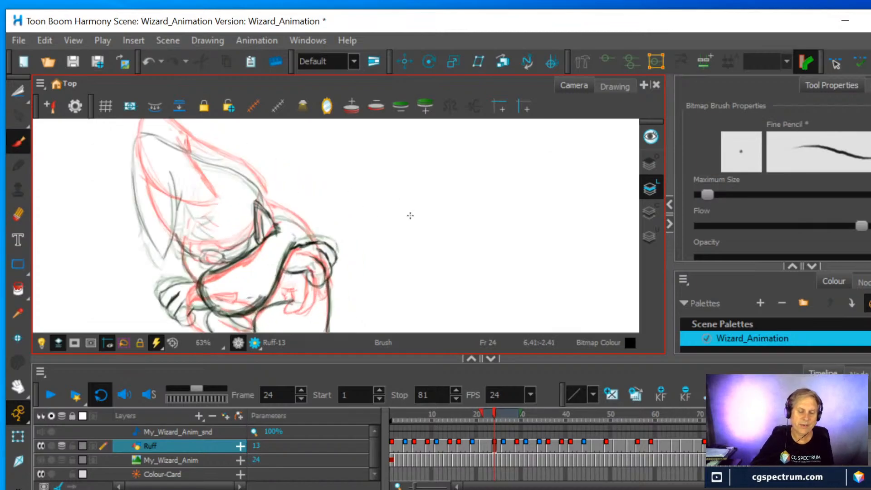
{"action": "mouse_move", "coordinate": [288, 217]}
{"action": "left_mouse_down"}
{"action": "mouse_move", "coordinate": [312, 242]}
{"action": "mouse_move", "coordinate": [301, 224]}
{"action": "left_mouse_up"}
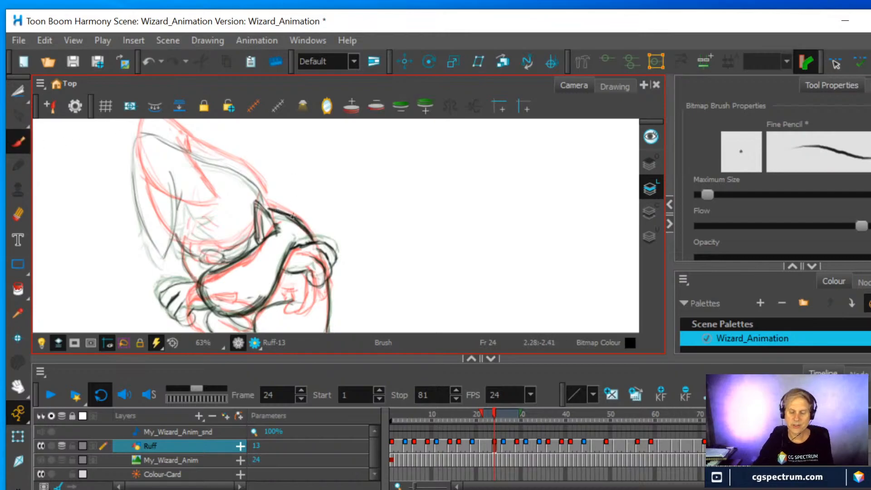
Erase the shoulder line at frame 26 and redraw it from the hat to the raised hand, guided by the onion skin
{"action": "left_click", "coordinate": [504, 442]}
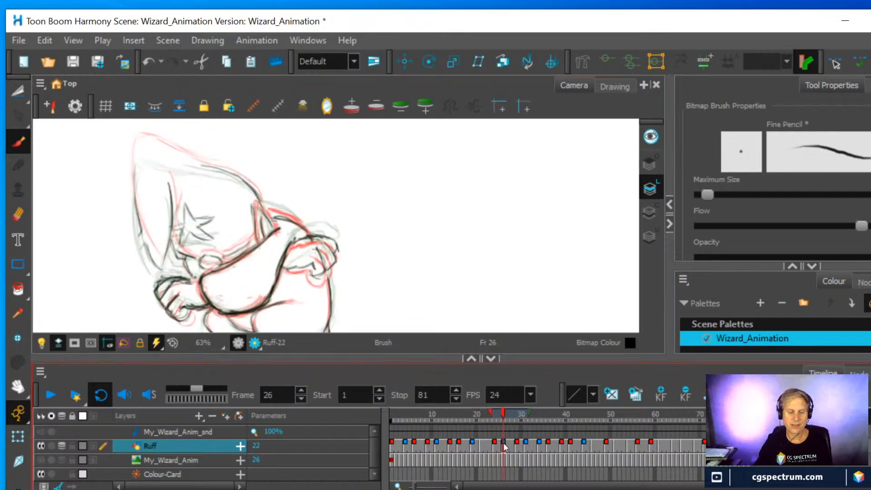
{"action": "left_click", "coordinate": [18, 214]}
{"action": "mouse_move", "coordinate": [282, 219]}
{"action": "left_mouse_down"}
{"action": "mouse_move", "coordinate": [305, 228]}
{"action": "mouse_move", "coordinate": [266, 207]}
{"action": "mouse_move", "coordinate": [311, 238]}
{"action": "left_mouse_up"}
{"action": "left_click", "coordinate": [19, 141]}
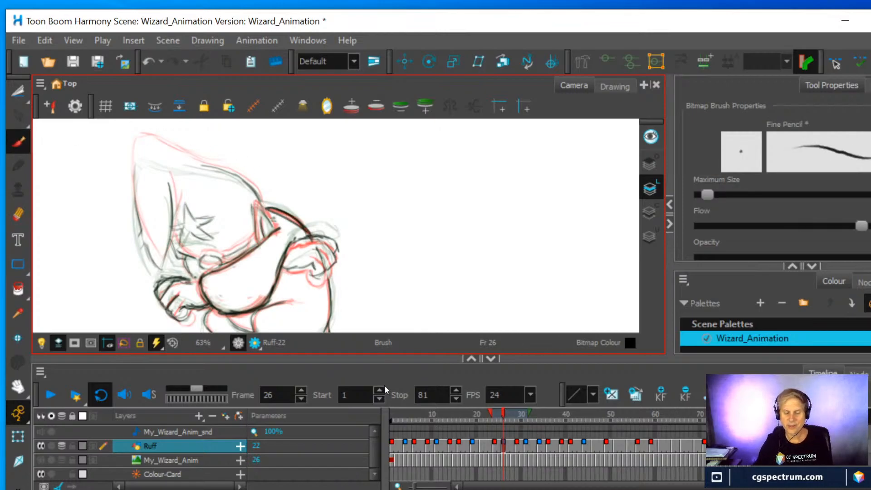
Check the drawings at frames 28 and 29, turn off the onion skin, and play back the animation
{"action": "left_click", "coordinate": [514, 446]}
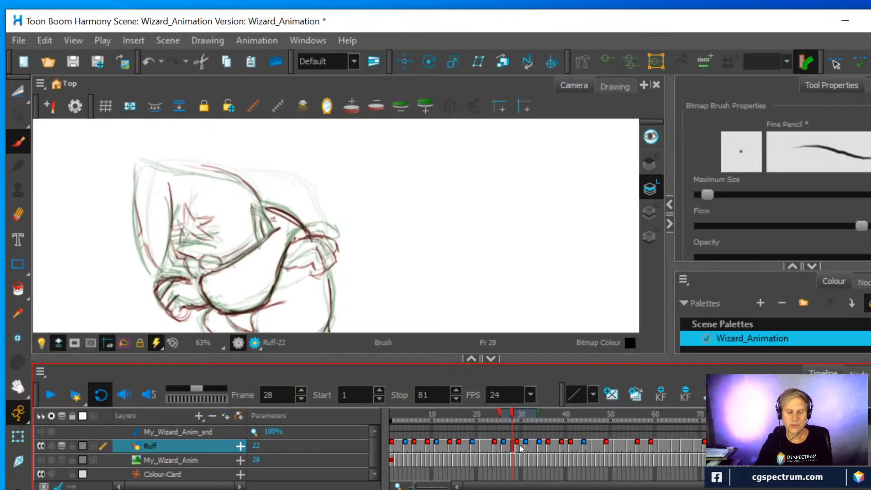
{"action": "left_click", "coordinate": [521, 447]}
{"action": "mouse_move", "coordinate": [519, 414]}
{"action": "left_mouse_down"}
{"action": "mouse_move", "coordinate": [472, 409]}
{"action": "mouse_move", "coordinate": [537, 418]}
{"action": "mouse_move", "coordinate": [519, 418]}
{"action": "left_mouse_up"}
{"action": "scroll", "coordinate": [409, 218], "scroll_direction": "down", "scroll_amount": 1}
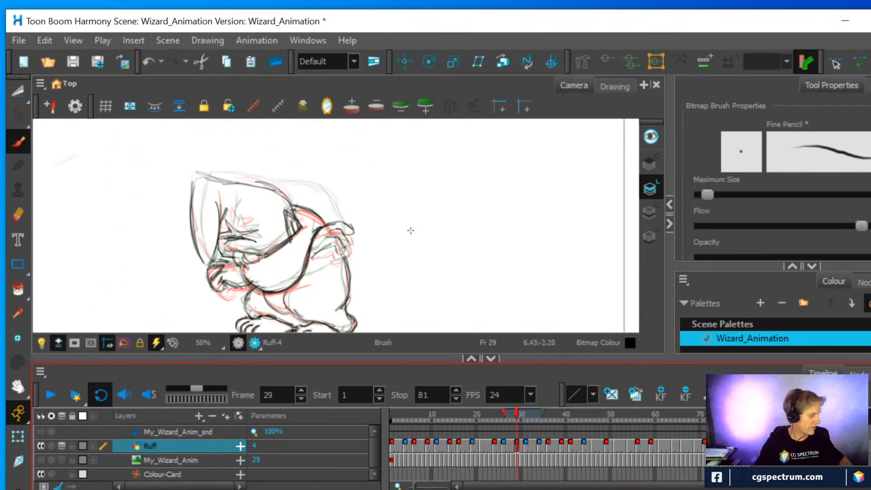
{"action": "key", "text": "alt+o"}
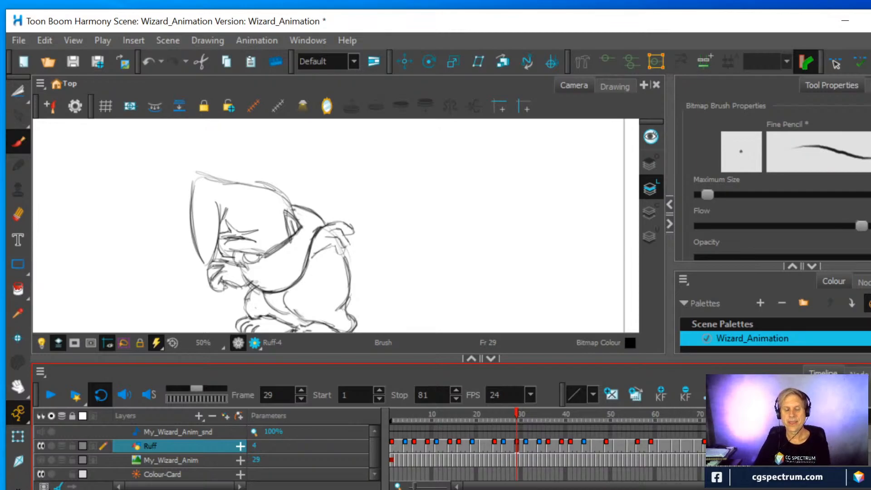
{"action": "left_click", "coordinate": [50, 394]}
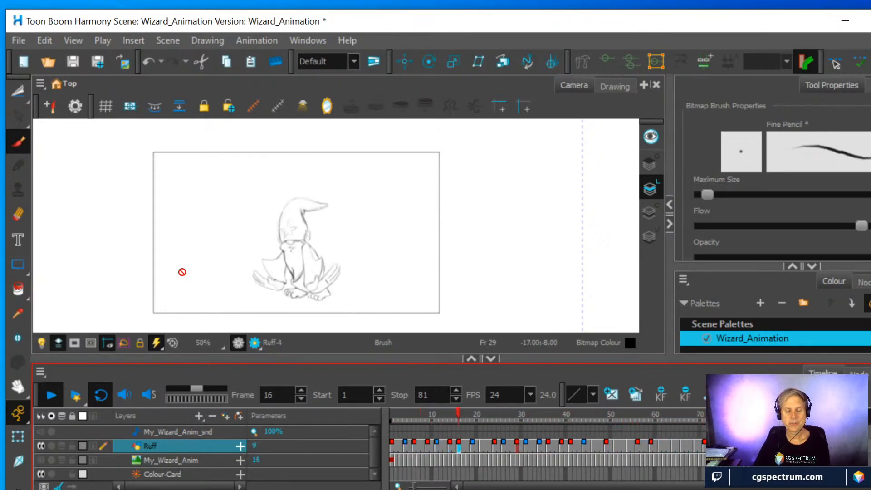
{"action": "left_click", "coordinate": [52, 393]}
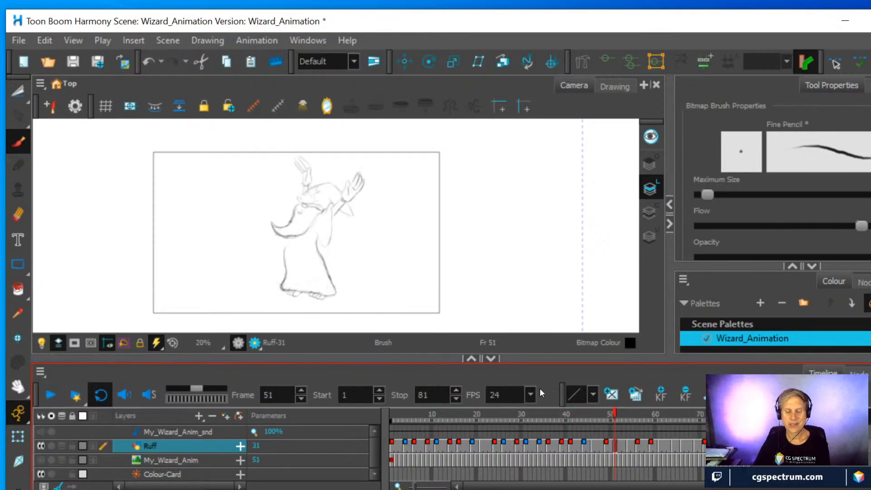
Create an empty drawing at frame 8 of the Ruff layer and turn on the onion skin
{"action": "mouse_move", "coordinate": [621, 419]}
{"action": "left_mouse_down"}
{"action": "mouse_move", "coordinate": [593, 409]}
{"action": "mouse_move", "coordinate": [559, 414]}
{"action": "mouse_move", "coordinate": [713, 407]}
{"action": "mouse_move", "coordinate": [430, 429]}
{"action": "mouse_move", "coordinate": [467, 431]}
{"action": "mouse_move", "coordinate": [413, 442]}
{"action": "mouse_move", "coordinate": [422, 452]}
{"action": "mouse_move", "coordinate": [416, 453]}
{"action": "left_mouse_up"}
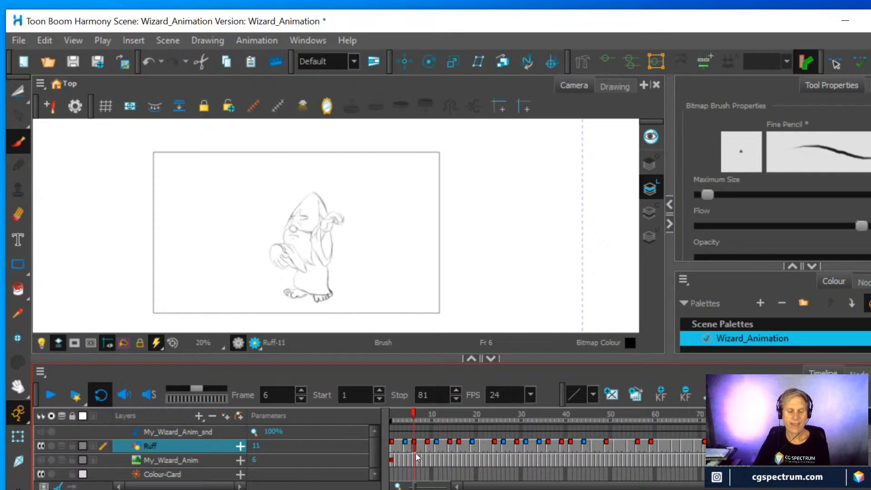
{"action": "scroll", "coordinate": [345, 287], "scroll_direction": "up", "scroll_amount": 2}
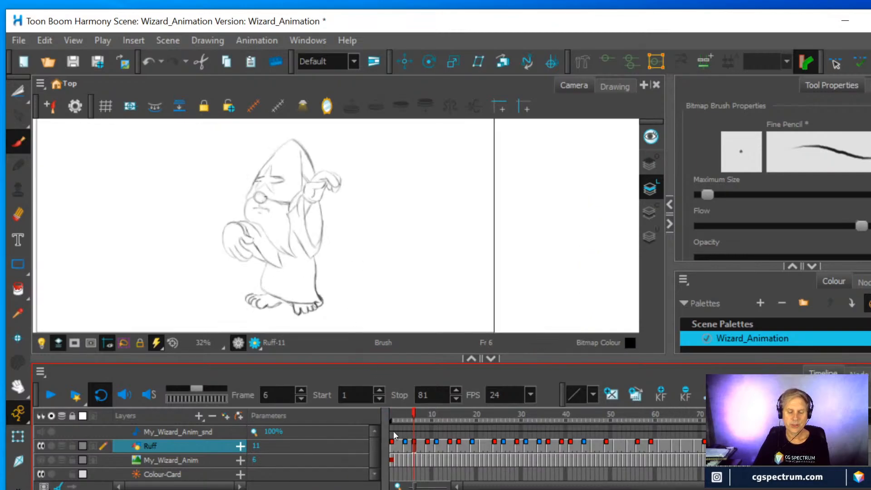
{"action": "right_click", "coordinate": [419, 443]}
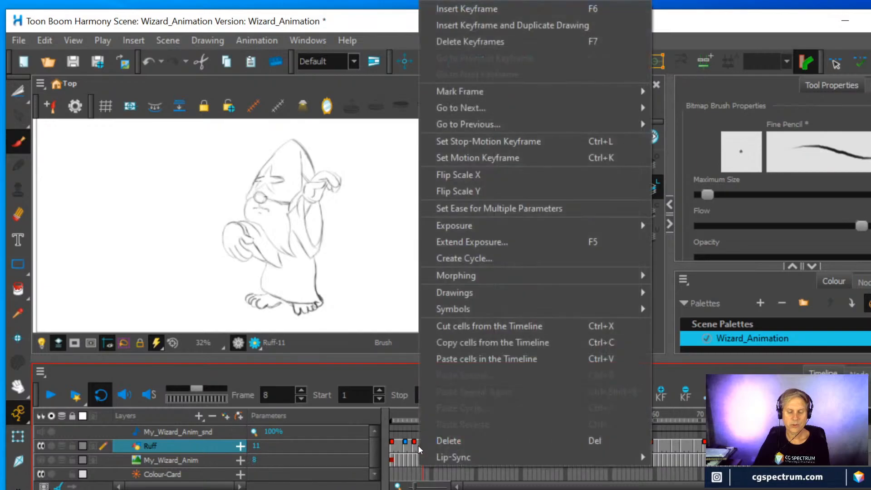
{"action": "mouse_move", "coordinate": [447, 296]}
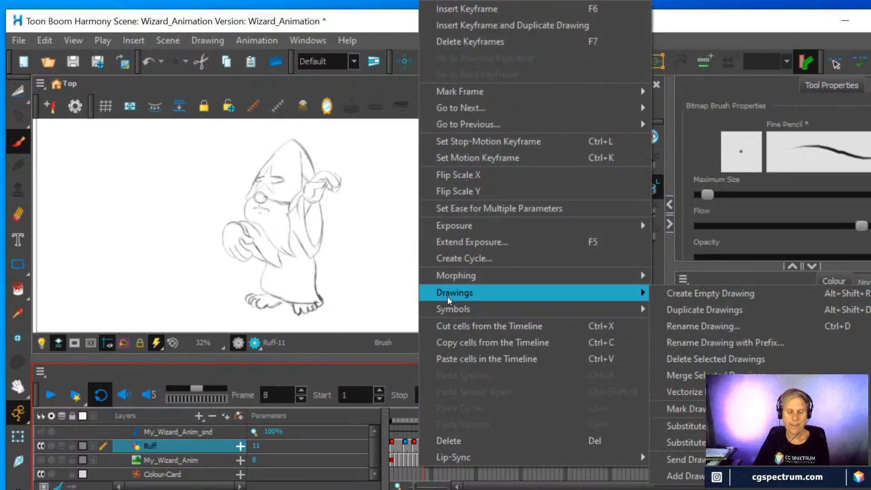
{"action": "left_click", "coordinate": [683, 294]}
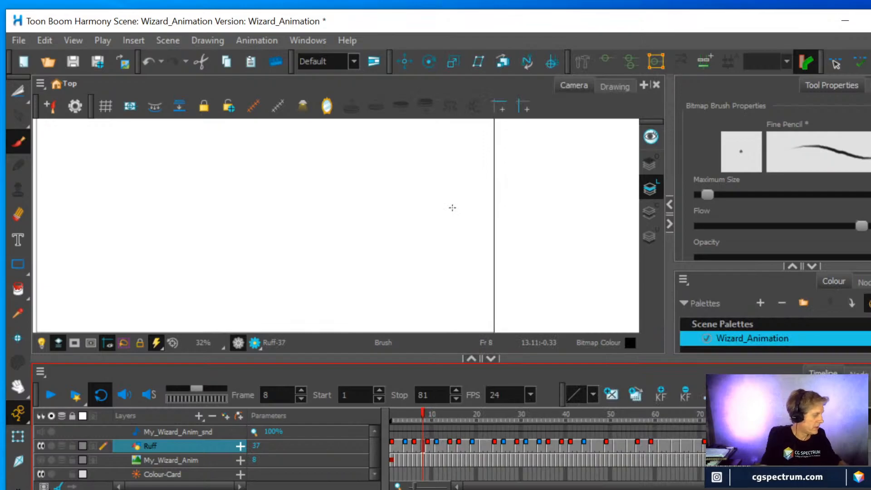
{"action": "key", "text": "alt+o"}
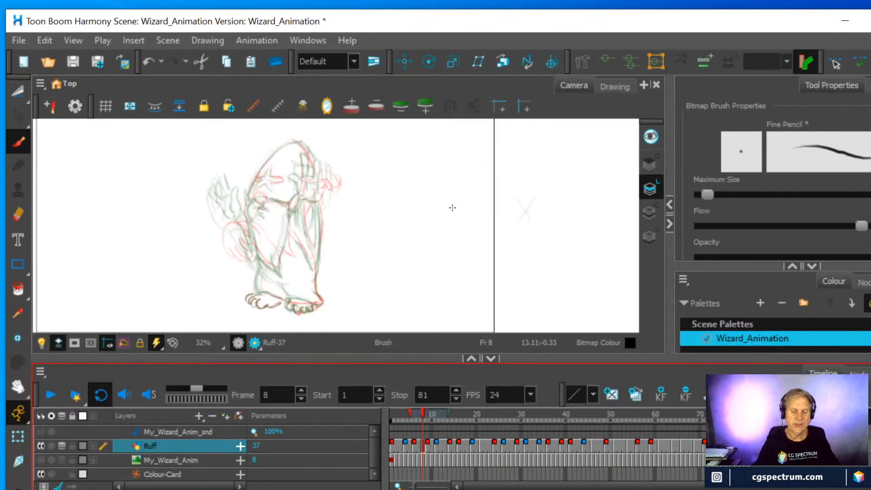
Sketch the raised arm's sleeve, the robe's sides and its hem at frame 8, in between the onion-skinned drawings
{"action": "scroll", "coordinate": [448, 205], "scroll_direction": "up", "scroll_amount": 1}
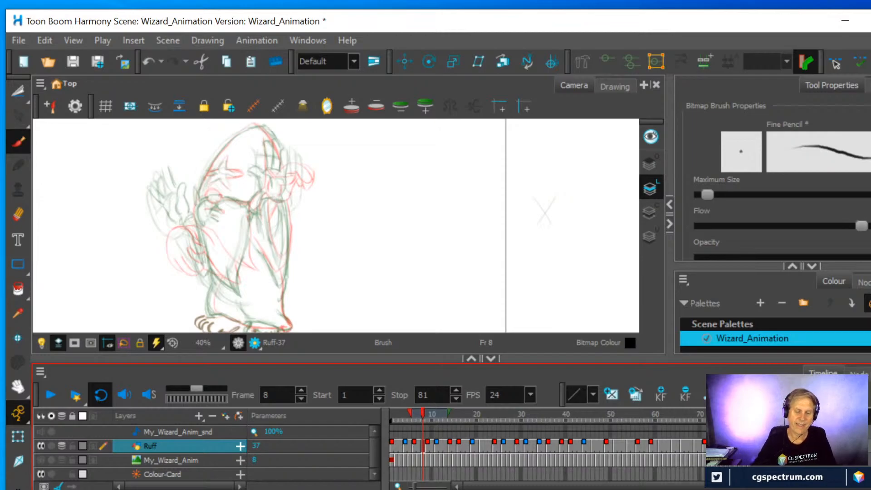
{"action": "mouse_move", "coordinate": [256, 243]}
{"action": "left_mouse_down"}
{"action": "mouse_move", "coordinate": [279, 282]}
{"action": "mouse_move", "coordinate": [288, 220]}
{"action": "mouse_move", "coordinate": [280, 262]}
{"action": "left_mouse_up"}
{"action": "mouse_move", "coordinate": [285, 229]}
{"action": "left_mouse_down"}
{"action": "mouse_move", "coordinate": [279, 263]}
{"action": "mouse_move", "coordinate": [266, 218]}
{"action": "left_mouse_up"}
{"action": "left_click_drag", "start_coordinate": [282, 287], "coordinate": [280, 305]}
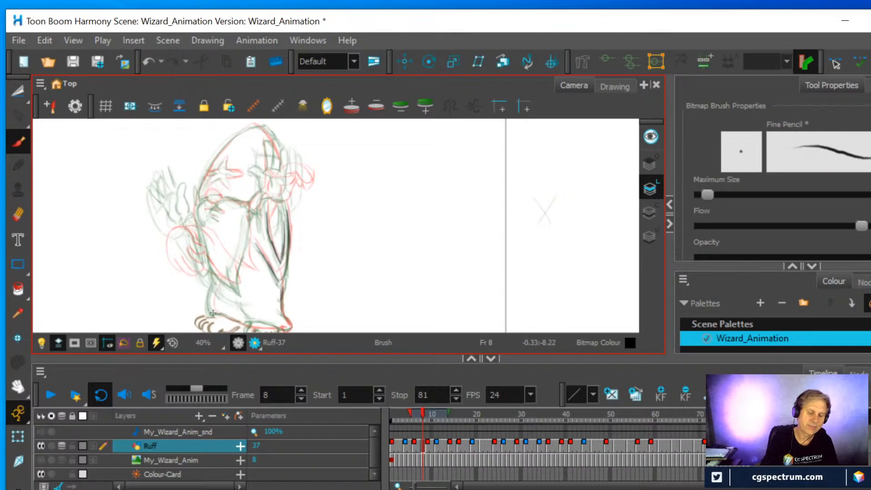
{"action": "left_click_drag", "start_coordinate": [213, 314], "coordinate": [209, 300]}
{"action": "mouse_move", "coordinate": [216, 268]}
{"action": "left_mouse_down"}
{"action": "mouse_move", "coordinate": [213, 310]}
{"action": "mouse_move", "coordinate": [240, 324]}
{"action": "mouse_move", "coordinate": [284, 326]}
{"action": "mouse_move", "coordinate": [320, 213]}
{"action": "left_mouse_up"}
Trace the wizard's planted foot with its toes beneath the robe's hem, following the onion skin
{"action": "key", "text": "1"}
{"action": "key", "text": "space"}
{"action": "key", "text": "2"}
{"action": "key", "text": "2"}
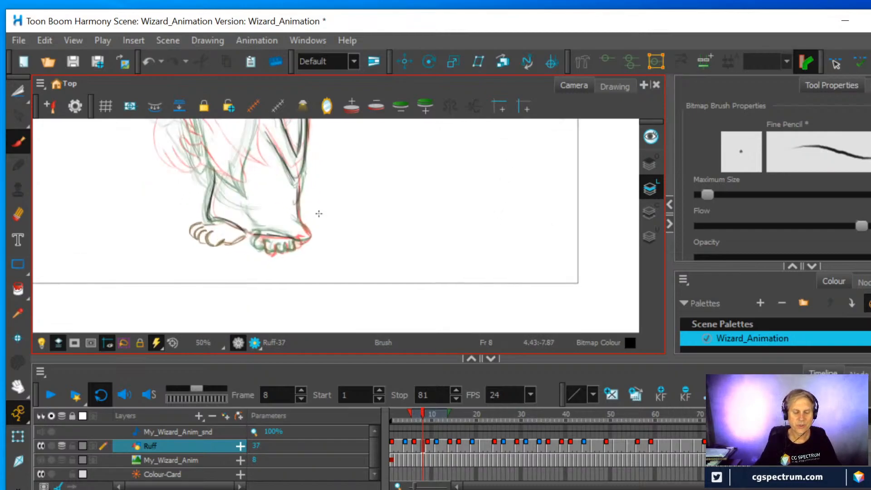
{"action": "key", "text": "2"}
{"action": "key", "text": "2"}
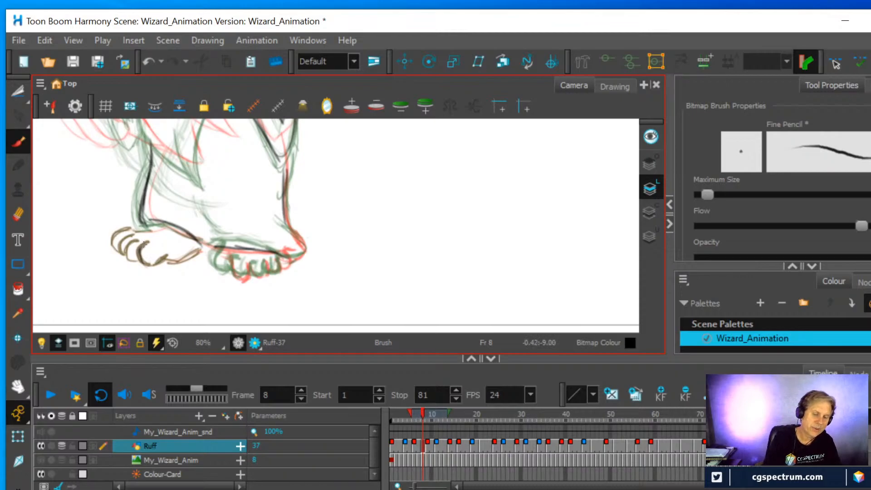
{"action": "mouse_move", "coordinate": [141, 257]}
{"action": "left_mouse_down"}
{"action": "mouse_move", "coordinate": [163, 254]}
{"action": "mouse_move", "coordinate": [132, 262]}
{"action": "mouse_move", "coordinate": [134, 241]}
{"action": "mouse_move", "coordinate": [126, 252]}
{"action": "mouse_move", "coordinate": [120, 240]}
{"action": "mouse_move", "coordinate": [128, 255]}
{"action": "mouse_move", "coordinate": [131, 235]}
{"action": "mouse_move", "coordinate": [118, 249]}
{"action": "mouse_move", "coordinate": [111, 240]}
{"action": "mouse_move", "coordinate": [119, 253]}
{"action": "mouse_move", "coordinate": [118, 228]}
{"action": "mouse_move", "coordinate": [146, 225]}
{"action": "left_mouse_up"}
{"action": "left_click_drag", "start_coordinate": [172, 261], "coordinate": [204, 246]}
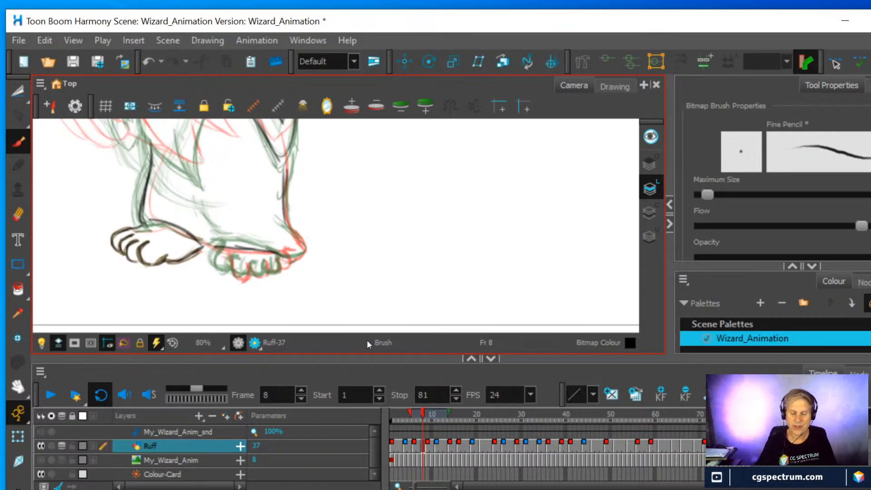
Shorten the onion skin range to the next drawing only and draw the toes of the wizard's other foot
{"action": "left_click_drag", "start_coordinate": [449, 412], "coordinate": [430, 411]}
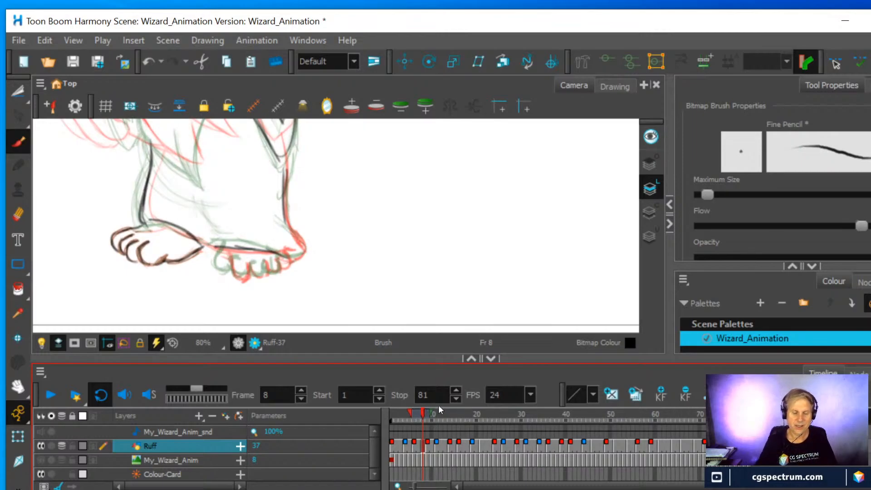
{"action": "mouse_move", "coordinate": [222, 249]}
{"action": "left_mouse_down"}
{"action": "mouse_move", "coordinate": [223, 274]}
{"action": "mouse_move", "coordinate": [238, 271]}
{"action": "mouse_move", "coordinate": [222, 271]}
{"action": "mouse_move", "coordinate": [221, 248]}
{"action": "mouse_move", "coordinate": [219, 269]}
{"action": "mouse_move", "coordinate": [245, 263]}
{"action": "mouse_move", "coordinate": [249, 280]}
{"action": "mouse_move", "coordinate": [257, 267]}
{"action": "mouse_move", "coordinate": [272, 273]}
{"action": "mouse_move", "coordinate": [270, 265]}
{"action": "mouse_move", "coordinate": [263, 275]}
{"action": "mouse_move", "coordinate": [282, 268]}
{"action": "mouse_move", "coordinate": [245, 271]}
{"action": "left_mouse_up"}
{"action": "left_click_drag", "start_coordinate": [323, 200], "coordinate": [334, 227]}
{"action": "mouse_move", "coordinate": [298, 288]}
{"action": "left_mouse_down"}
{"action": "mouse_move", "coordinate": [315, 279]}
{"action": "mouse_move", "coordinate": [299, 222]}
{"action": "left_mouse_up"}
{"action": "mouse_move", "coordinate": [303, 264]}
{"action": "left_mouse_down"}
{"action": "mouse_move", "coordinate": [300, 196]}
{"action": "mouse_move", "coordinate": [362, 293]}
{"action": "left_mouse_up"}
Draw the raised hand beside the hat with its palm, bent fingers and wrist strokes, between the two onion-skinned poses
{"action": "key", "text": "space"}
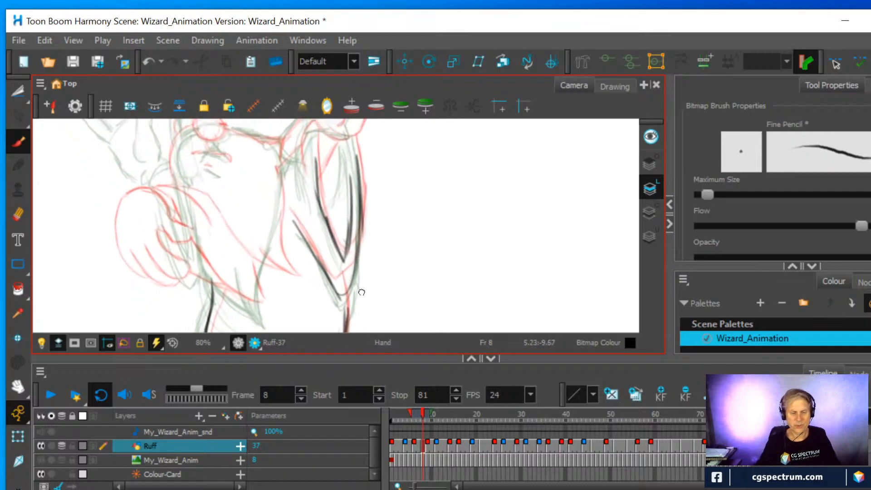
{"action": "key", "text": "1"}
{"action": "left_click_drag", "start_coordinate": [354, 216], "coordinate": [368, 269]}
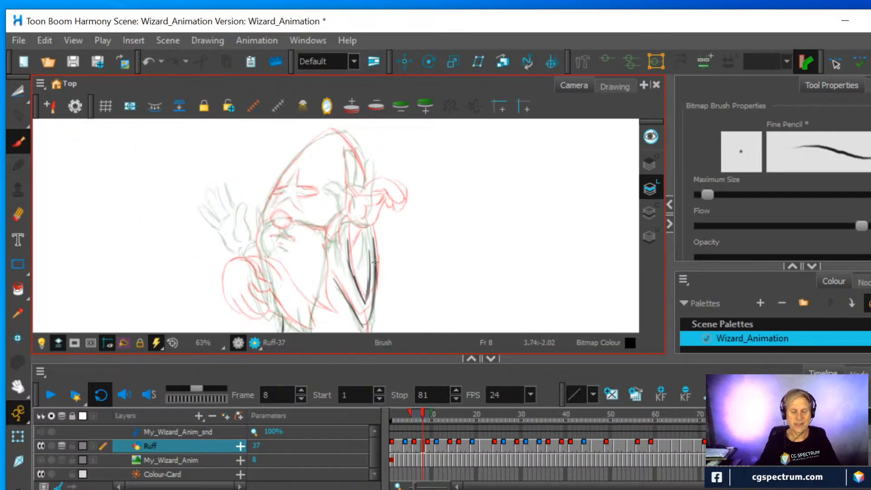
{"action": "key", "text": "space"}
{"action": "mouse_move", "coordinate": [360, 200]}
{"action": "left_mouse_down"}
{"action": "mouse_move", "coordinate": [311, 261]}
{"action": "mouse_move", "coordinate": [315, 255]}
{"action": "mouse_move", "coordinate": [290, 253]}
{"action": "mouse_move", "coordinate": [290, 224]}
{"action": "mouse_move", "coordinate": [287, 233]}
{"action": "mouse_move", "coordinate": [306, 208]}
{"action": "mouse_move", "coordinate": [308, 258]}
{"action": "left_mouse_up"}
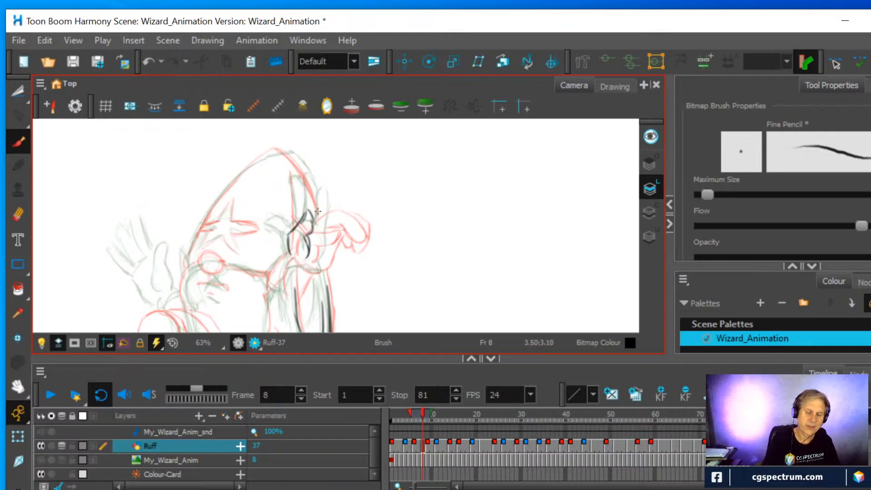
{"action": "mouse_move", "coordinate": [305, 215]}
{"action": "left_mouse_down"}
{"action": "mouse_move", "coordinate": [318, 181]}
{"action": "mouse_move", "coordinate": [333, 177]}
{"action": "left_mouse_up"}
{"action": "mouse_move", "coordinate": [305, 211]}
{"action": "left_mouse_down"}
{"action": "mouse_move", "coordinate": [337, 181]}
{"action": "mouse_move", "coordinate": [339, 195]}
{"action": "mouse_move", "coordinate": [314, 221]}
{"action": "mouse_move", "coordinate": [342, 185]}
{"action": "mouse_move", "coordinate": [316, 187]}
{"action": "mouse_move", "coordinate": [357, 191]}
{"action": "mouse_move", "coordinate": [321, 223]}
{"action": "mouse_move", "coordinate": [358, 193]}
{"action": "mouse_move", "coordinate": [332, 215]}
{"action": "mouse_move", "coordinate": [357, 201]}
{"action": "mouse_move", "coordinate": [361, 217]}
{"action": "mouse_move", "coordinate": [331, 227]}
{"action": "left_mouse_up"}
{"action": "left_click_drag", "start_coordinate": [314, 267], "coordinate": [339, 220]}
{"action": "left_click_drag", "start_coordinate": [338, 222], "coordinate": [313, 268]}
{"action": "left_click_drag", "start_coordinate": [314, 221], "coordinate": [334, 228]}
{"action": "mouse_move", "coordinate": [304, 264]}
{"action": "left_mouse_down"}
{"action": "mouse_move", "coordinate": [282, 264]}
{"action": "mouse_move", "coordinate": [282, 282]}
{"action": "mouse_move", "coordinate": [288, 266]}
{"action": "mouse_move", "coordinate": [295, 263]}
{"action": "mouse_move", "coordinate": [281, 278]}
{"action": "mouse_move", "coordinate": [292, 262]}
{"action": "mouse_move", "coordinate": [299, 269]}
{"action": "mouse_move", "coordinate": [282, 271]}
{"action": "mouse_move", "coordinate": [289, 263]}
{"action": "mouse_move", "coordinate": [279, 280]}
{"action": "mouse_move", "coordinate": [299, 271]}
{"action": "mouse_move", "coordinate": [283, 294]}
{"action": "mouse_move", "coordinate": [295, 276]}
{"action": "mouse_move", "coordinate": [286, 295]}
{"action": "left_mouse_up"}
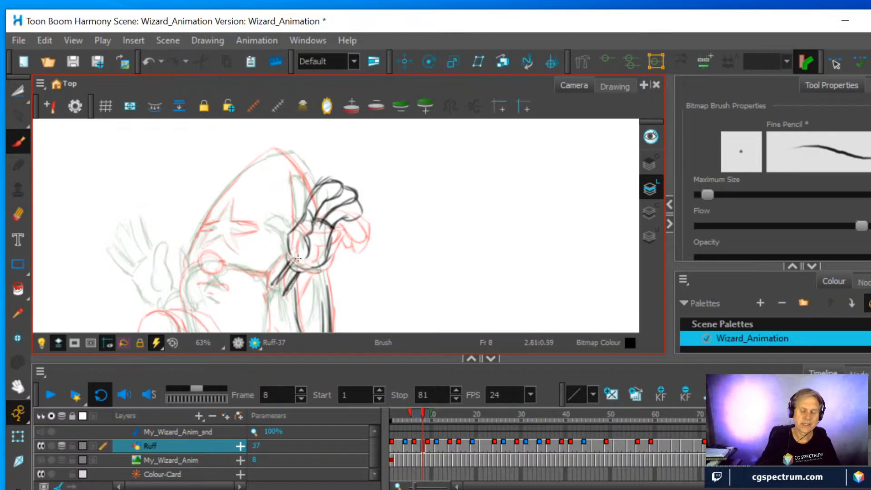
Erase the sleeve lines' upper ends below the raised hand and redraw the inner sleeve line up to the wrist
{"action": "key", "text": "1"}
{"action": "left_click_drag", "start_coordinate": [312, 244], "coordinate": [319, 185]}
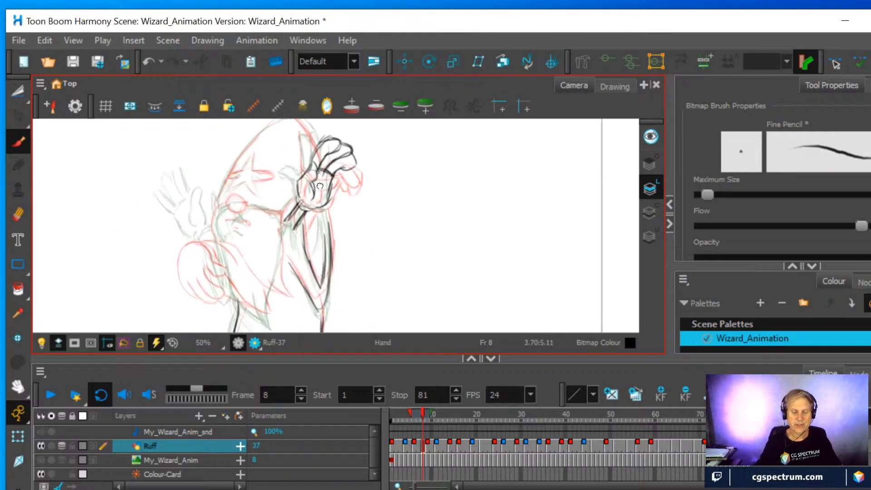
{"action": "key", "text": "2"}
{"action": "left_click", "coordinate": [18, 214]}
{"action": "mouse_move", "coordinate": [298, 237]}
{"action": "left_mouse_down"}
{"action": "mouse_move", "coordinate": [296, 262]}
{"action": "mouse_move", "coordinate": [324, 245]}
{"action": "left_mouse_up"}
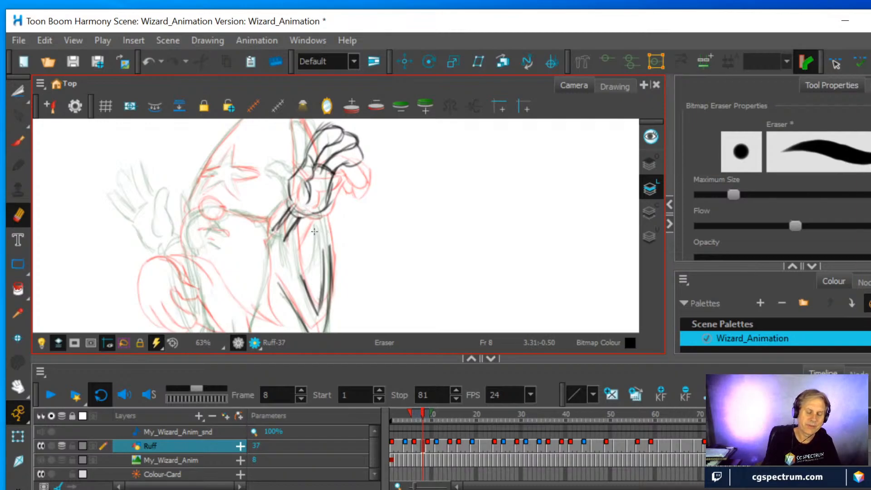
{"action": "key", "text": "alt+b"}
{"action": "mouse_move", "coordinate": [303, 276]}
{"action": "left_mouse_down"}
{"action": "mouse_move", "coordinate": [282, 190]}
{"action": "mouse_move", "coordinate": [287, 201]}
{"action": "mouse_move", "coordinate": [278, 235]}
{"action": "mouse_move", "coordinate": [293, 209]}
{"action": "left_mouse_up"}
Replace the straight forearm strokes with curved ones and extend the outer sleeve lines up to the raised hand
{"action": "key", "text": "alt+e"}
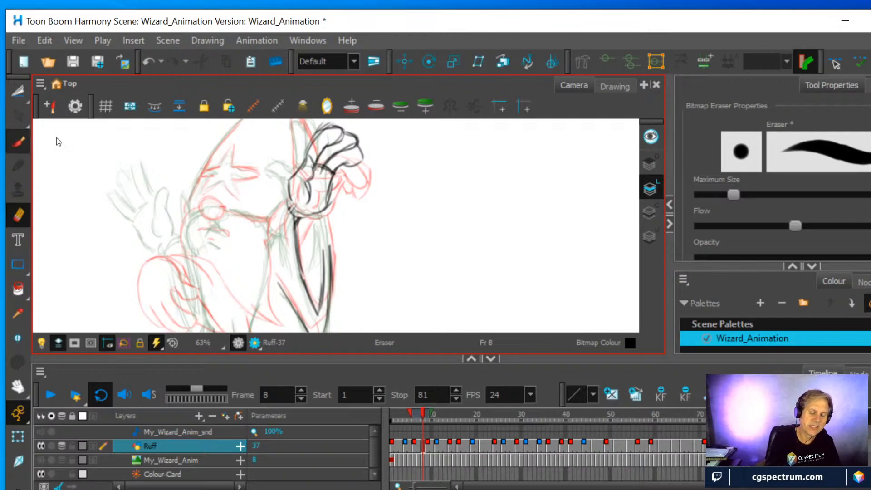
{"action": "key", "text": "alt+b"}
{"action": "left_click_drag", "start_coordinate": [328, 253], "coordinate": [324, 215]}
{"action": "left_click_drag", "start_coordinate": [331, 259], "coordinate": [324, 216]}
{"action": "mouse_move", "coordinate": [323, 249]}
{"action": "left_mouse_down"}
{"action": "mouse_move", "coordinate": [321, 223]}
{"action": "mouse_move", "coordinate": [321, 233]}
{"action": "left_mouse_up"}
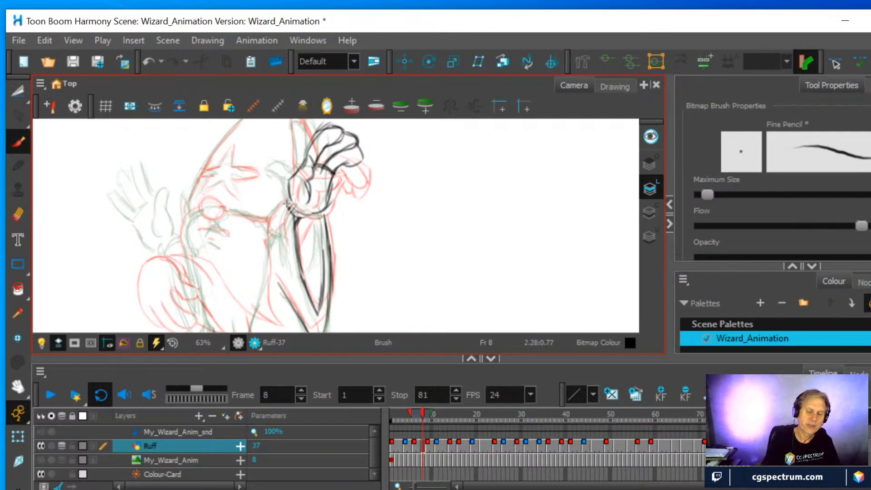
{"action": "left_click_drag", "start_coordinate": [283, 236], "coordinate": [288, 204]}
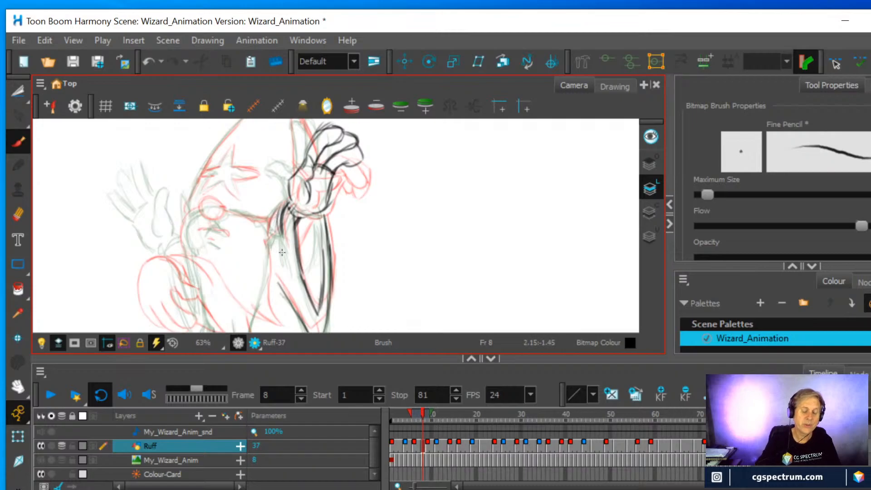
Lighten the overlapping lines at the palm's base with the eraser and add a short sleeve fold below the wrist
{"action": "scroll", "coordinate": [282, 252], "scroll_direction": "down", "scroll_amount": 2}
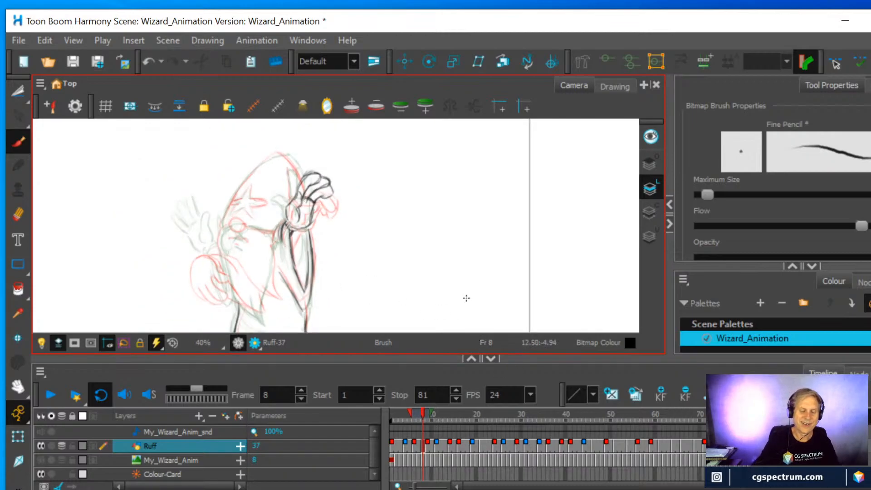
{"action": "scroll", "coordinate": [467, 298], "scroll_direction": "up", "scroll_amount": 2}
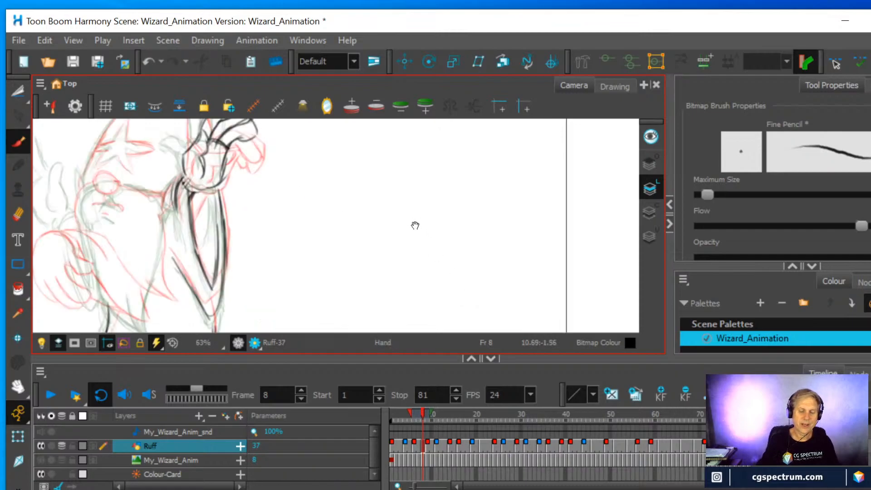
{"action": "left_click_drag", "start_coordinate": [413, 220], "coordinate": [432, 284]}
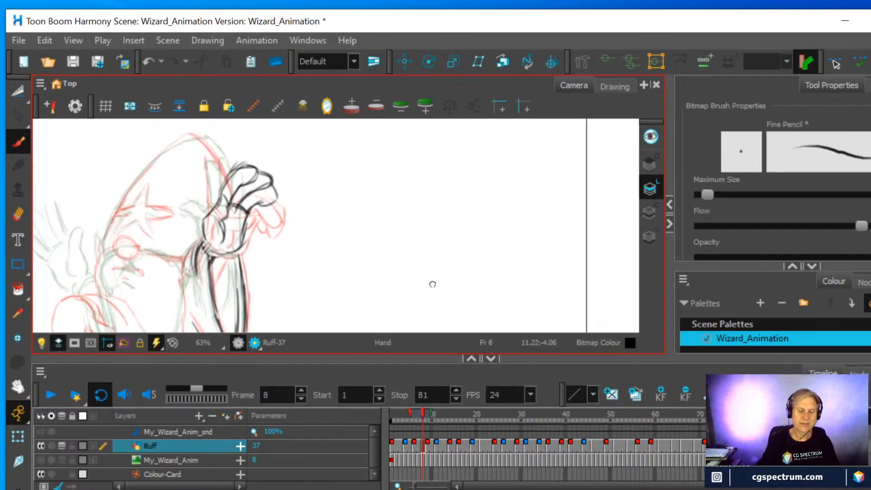
{"action": "left_click", "coordinate": [18, 215]}
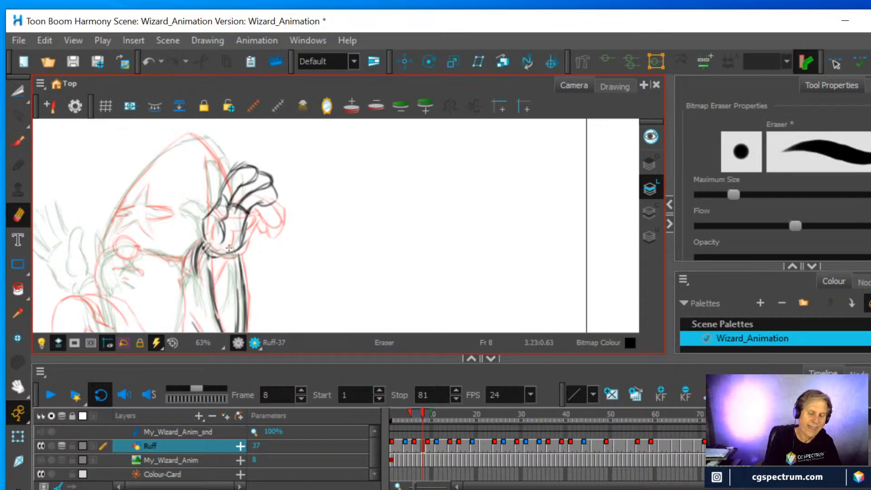
{"action": "key", "text": "alt+b"}
{"action": "mouse_move", "coordinate": [223, 258]}
{"action": "left_mouse_down"}
{"action": "mouse_move", "coordinate": [211, 273]}
{"action": "mouse_move", "coordinate": [212, 257]}
{"action": "mouse_move", "coordinate": [209, 292]}
{"action": "left_mouse_up"}
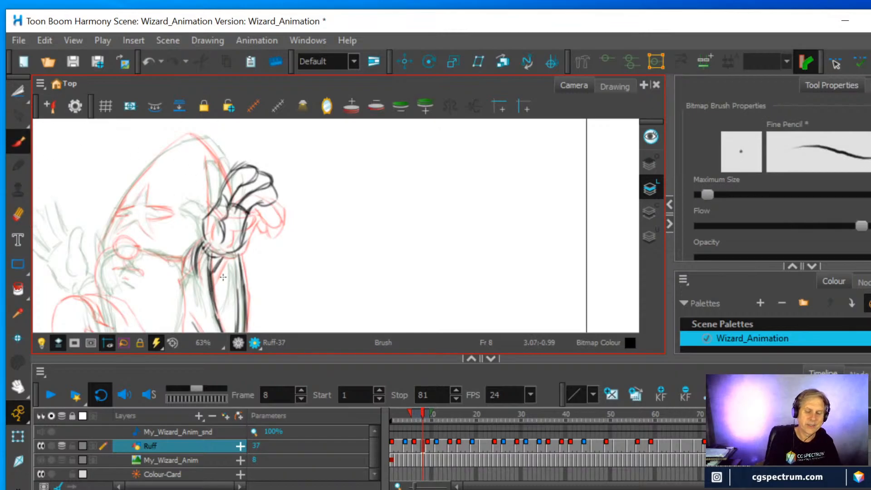
Draw the hat's outline behind the raised hand, then compare the drawing with the onion skin off and on
{"action": "left_click_drag", "start_coordinate": [203, 137], "coordinate": [231, 181]}
{"action": "mouse_move", "coordinate": [102, 244]}
{"action": "left_mouse_down"}
{"action": "mouse_move", "coordinate": [131, 184]}
{"action": "mouse_move", "coordinate": [129, 195]}
{"action": "mouse_move", "coordinate": [186, 135]}
{"action": "mouse_move", "coordinate": [171, 148]}
{"action": "mouse_move", "coordinate": [196, 135]}
{"action": "mouse_move", "coordinate": [221, 159]}
{"action": "mouse_move", "coordinate": [214, 203]}
{"action": "mouse_move", "coordinate": [211, 148]}
{"action": "mouse_move", "coordinate": [215, 166]}
{"action": "left_mouse_up"}
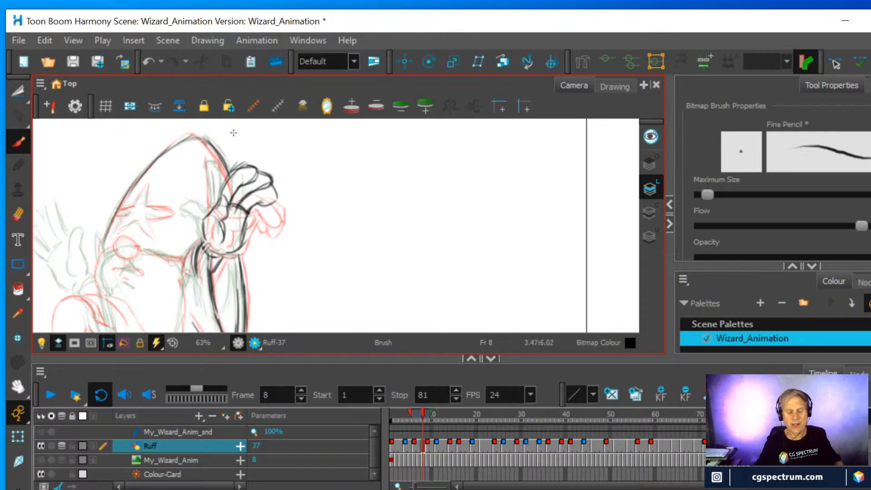
{"action": "scroll", "coordinate": [234, 133], "scroll_direction": "down", "scroll_amount": 2}
{"action": "left_click_drag", "start_coordinate": [324, 169], "coordinate": [418, 208]}
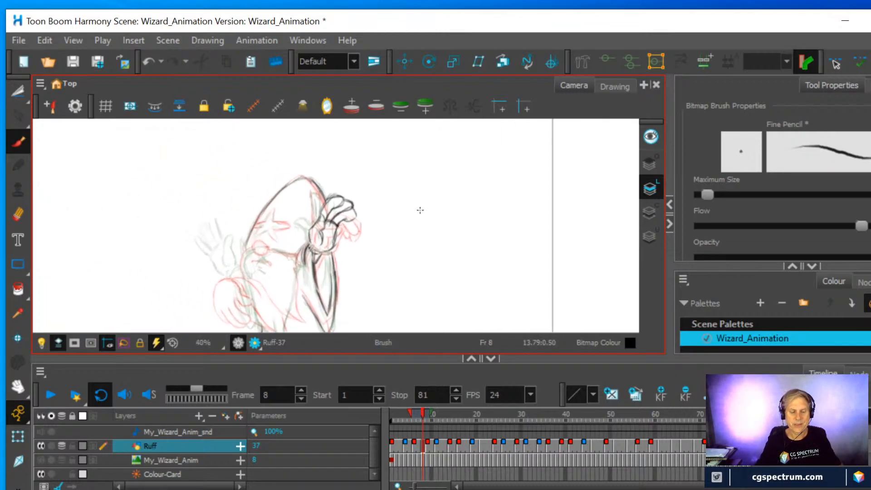
{"action": "key", "text": "alt+o"}
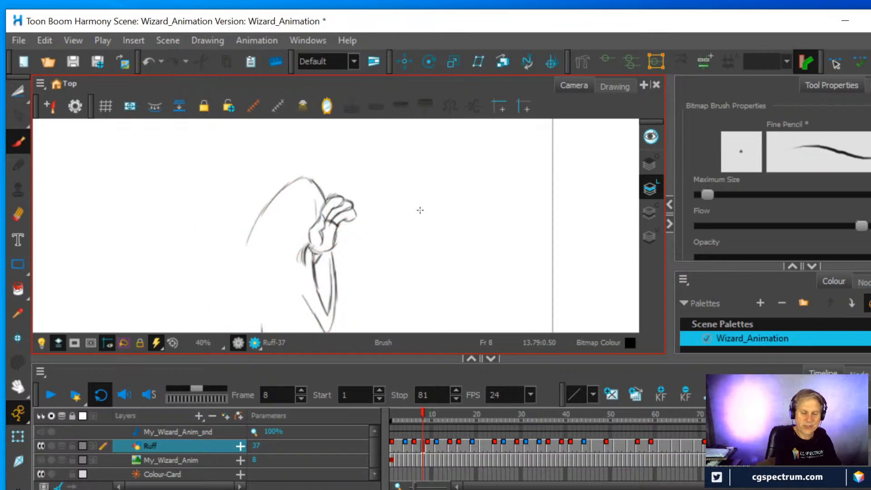
{"action": "key", "text": "alt+o"}
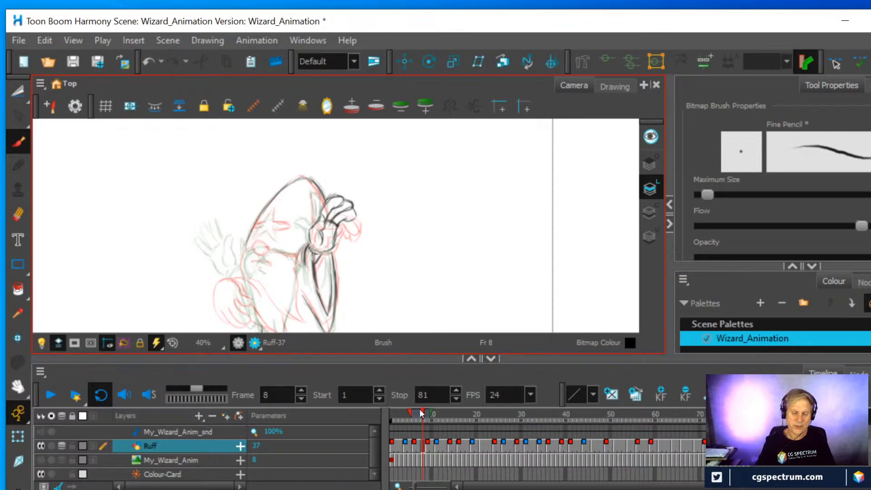
{"action": "mouse_move", "coordinate": [421, 413]}
{"action": "left_mouse_down"}
{"action": "mouse_move", "coordinate": [432, 415]}
{"action": "mouse_move", "coordinate": [424, 413]}
{"action": "left_mouse_up"}
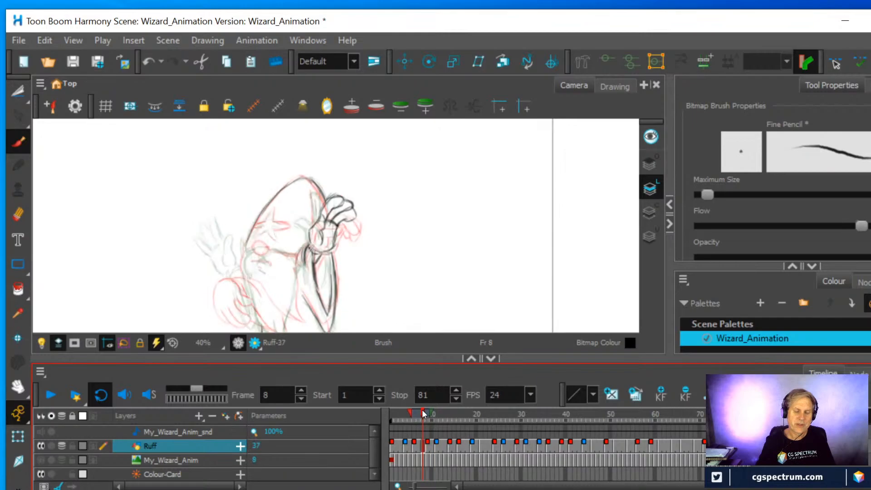
Draw the hat's inner fold line beside the raised hand and trace the star on the hat's front
{"action": "scroll", "coordinate": [418, 252], "scroll_direction": "up", "scroll_amount": 2}
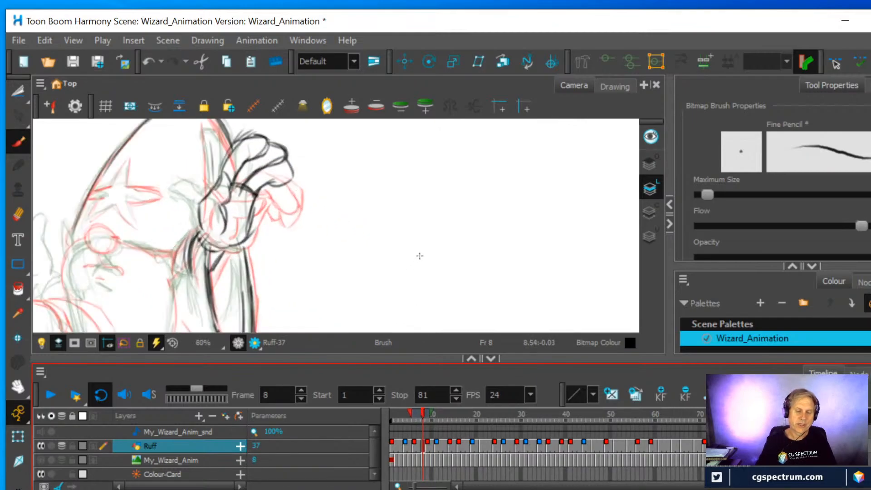
{"action": "left_click_drag", "start_coordinate": [207, 142], "coordinate": [210, 189]}
{"action": "mouse_move", "coordinate": [209, 152]}
{"action": "left_mouse_down"}
{"action": "mouse_move", "coordinate": [205, 206]}
{"action": "mouse_move", "coordinate": [208, 189]}
{"action": "mouse_move", "coordinate": [373, 249]}
{"action": "mouse_move", "coordinate": [395, 249]}
{"action": "left_mouse_up"}
{"action": "scroll", "coordinate": [205, 188], "scroll_direction": "down", "scroll_amount": 1}
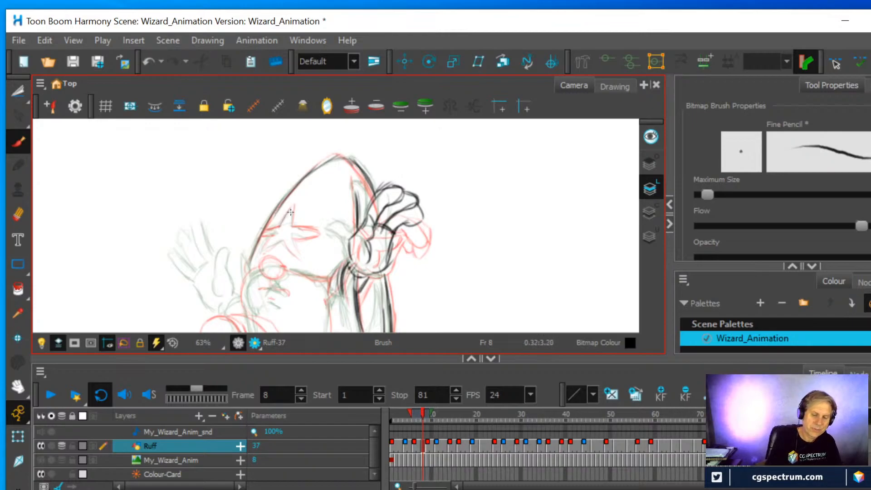
{"action": "mouse_move", "coordinate": [293, 207]}
{"action": "left_mouse_down"}
{"action": "mouse_move", "coordinate": [294, 224]}
{"action": "mouse_move", "coordinate": [316, 231]}
{"action": "mouse_move", "coordinate": [298, 257]}
{"action": "mouse_move", "coordinate": [284, 245]}
{"action": "mouse_move", "coordinate": [263, 253]}
{"action": "mouse_move", "coordinate": [282, 226]}
{"action": "left_mouse_up"}
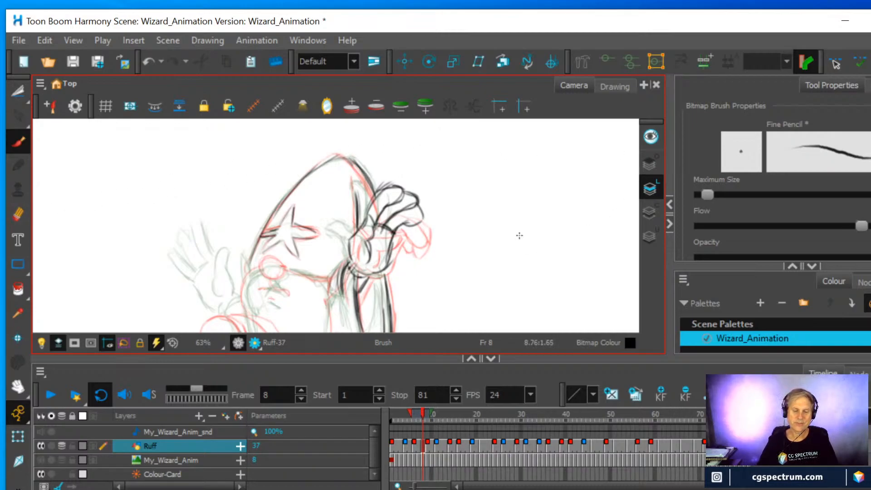
Erase the raised hand's thumb line and redraw the thumb with a curved inner stroke down into the palm
{"action": "scroll", "coordinate": [488, 227], "scroll_direction": "up", "scroll_amount": 1}
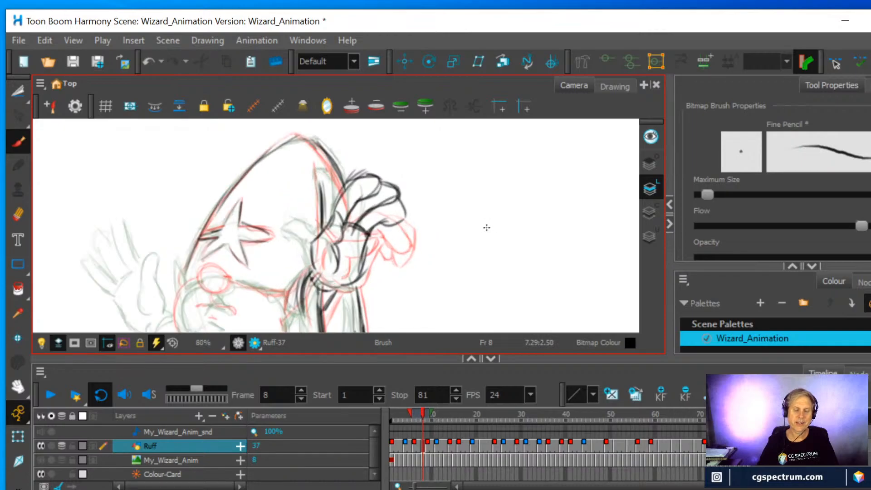
{"action": "scroll", "coordinate": [487, 227], "scroll_direction": "up", "scroll_amount": 1}
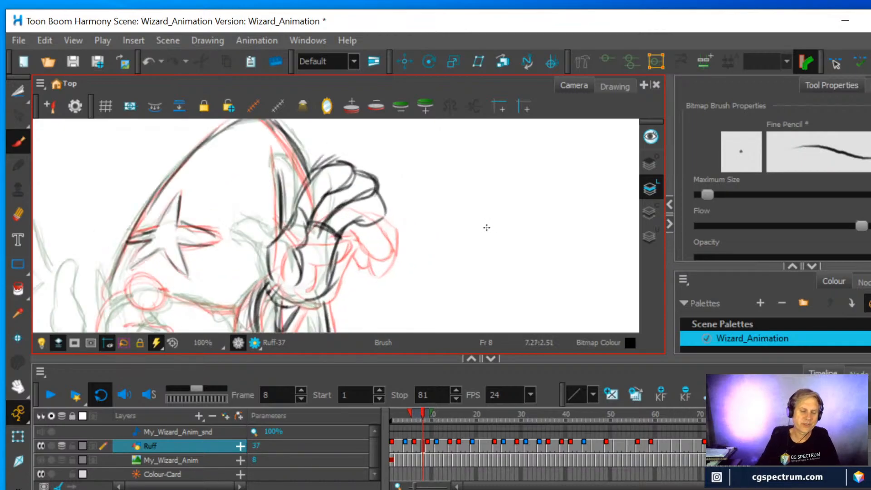
{"action": "left_click", "coordinate": [18, 214]}
{"action": "mouse_move", "coordinate": [290, 213]}
{"action": "left_mouse_down"}
{"action": "mouse_move", "coordinate": [304, 236]}
{"action": "mouse_move", "coordinate": [287, 223]}
{"action": "mouse_move", "coordinate": [269, 244]}
{"action": "mouse_move", "coordinate": [287, 201]}
{"action": "mouse_move", "coordinate": [307, 225]}
{"action": "mouse_move", "coordinate": [296, 250]}
{"action": "mouse_move", "coordinate": [305, 219]}
{"action": "mouse_move", "coordinate": [286, 201]}
{"action": "mouse_move", "coordinate": [271, 248]}
{"action": "left_mouse_up"}
{"action": "left_click", "coordinate": [18, 141]}
{"action": "mouse_move", "coordinate": [271, 247]}
{"action": "left_mouse_down"}
{"action": "mouse_move", "coordinate": [286, 204]}
{"action": "mouse_move", "coordinate": [303, 227]}
{"action": "mouse_move", "coordinate": [293, 246]}
{"action": "mouse_move", "coordinate": [302, 273]}
{"action": "mouse_move", "coordinate": [276, 261]}
{"action": "mouse_move", "coordinate": [279, 282]}
{"action": "left_mouse_up"}
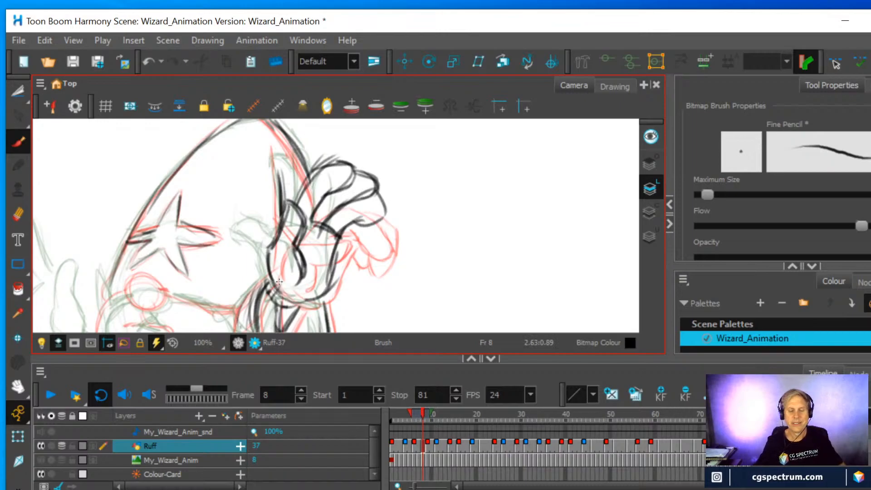
Draw the hat's brim from the nose to the raised wrist, and the face's front curve with nose, moustache and mouth
{"action": "key", "text": "1"}
{"action": "key", "text": "1"}
{"action": "left_click_drag", "start_coordinate": [245, 308], "coordinate": [412, 213]}
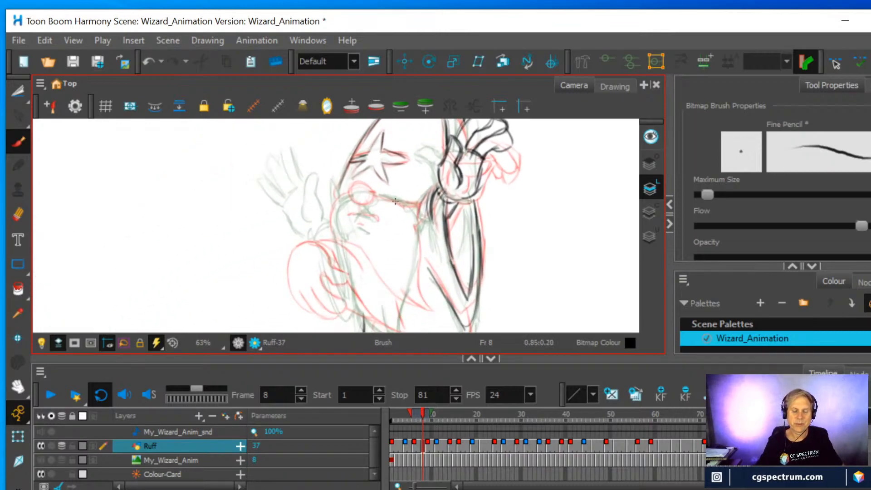
{"action": "key", "text": "2"}
{"action": "key", "text": "2"}
{"action": "key", "text": "2"}
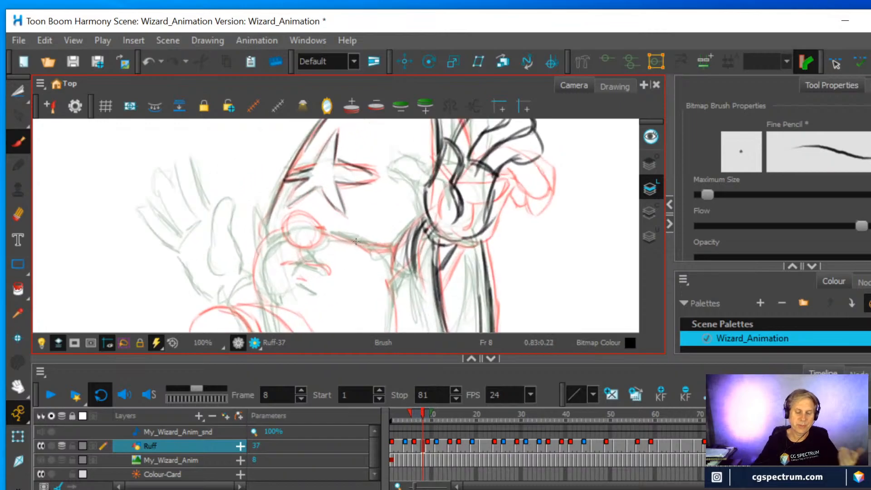
{"action": "mouse_move", "coordinate": [322, 231]}
{"action": "left_mouse_down"}
{"action": "mouse_move", "coordinate": [393, 249]}
{"action": "mouse_move", "coordinate": [426, 221]}
{"action": "left_mouse_up"}
{"action": "left_click_drag", "start_coordinate": [397, 268], "coordinate": [407, 239]}
{"action": "mouse_move", "coordinate": [287, 236]}
{"action": "left_mouse_down"}
{"action": "mouse_move", "coordinate": [259, 268]}
{"action": "mouse_move", "coordinate": [261, 250]}
{"action": "mouse_move", "coordinate": [259, 289]}
{"action": "left_mouse_up"}
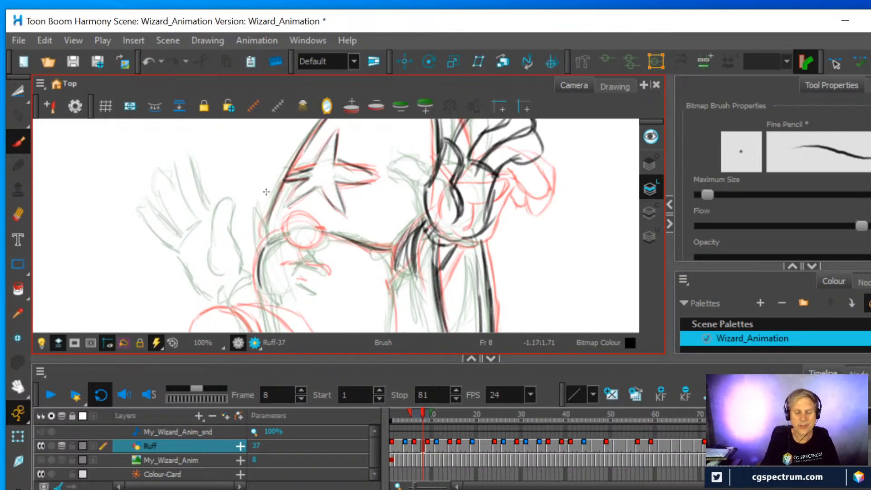
{"action": "mouse_move", "coordinate": [287, 237]}
{"action": "left_mouse_down"}
{"action": "mouse_move", "coordinate": [304, 221]}
{"action": "mouse_move", "coordinate": [316, 227]}
{"action": "mouse_move", "coordinate": [319, 243]}
{"action": "mouse_move", "coordinate": [306, 251]}
{"action": "mouse_move", "coordinate": [296, 244]}
{"action": "mouse_move", "coordinate": [321, 245]}
{"action": "mouse_move", "coordinate": [317, 228]}
{"action": "mouse_move", "coordinate": [301, 217]}
{"action": "mouse_move", "coordinate": [284, 232]}
{"action": "mouse_move", "coordinate": [324, 270]}
{"action": "mouse_move", "coordinate": [288, 268]}
{"action": "mouse_move", "coordinate": [314, 292]}
{"action": "left_mouse_up"}
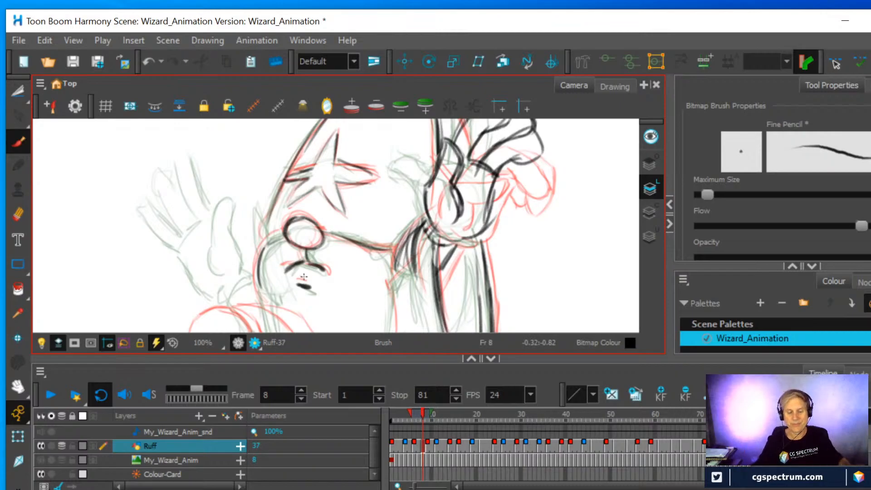
Draw the beard's back edge down from the brim and close it with a pointed tip and a lower front edge
{"action": "key", "text": "1"}
{"action": "key", "text": "space"}
{"action": "left_click_drag", "start_coordinate": [320, 281], "coordinate": [345, 198]}
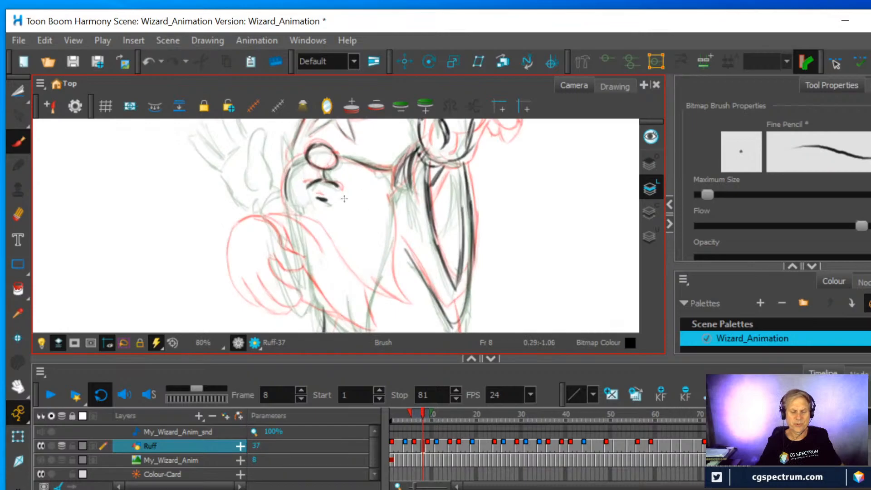
{"action": "left_click_drag", "start_coordinate": [388, 273], "coordinate": [390, 213]}
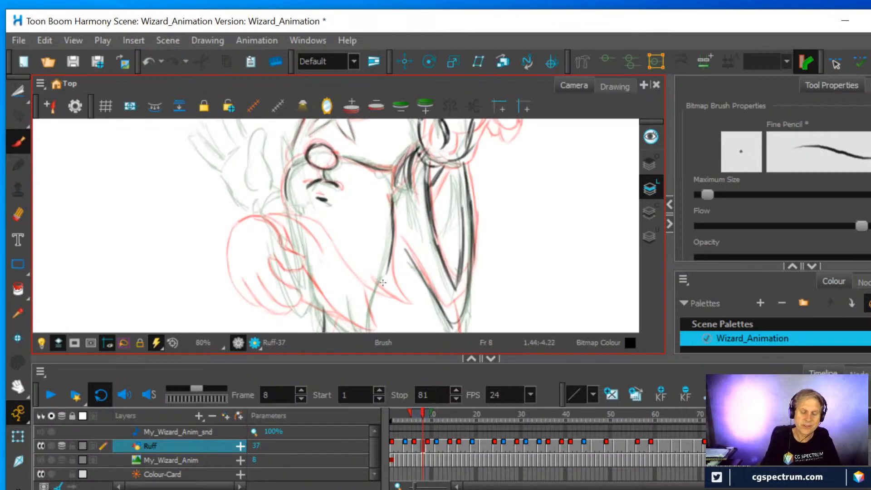
{"action": "scroll", "coordinate": [383, 248], "scroll_direction": "down", "scroll_amount": 2}
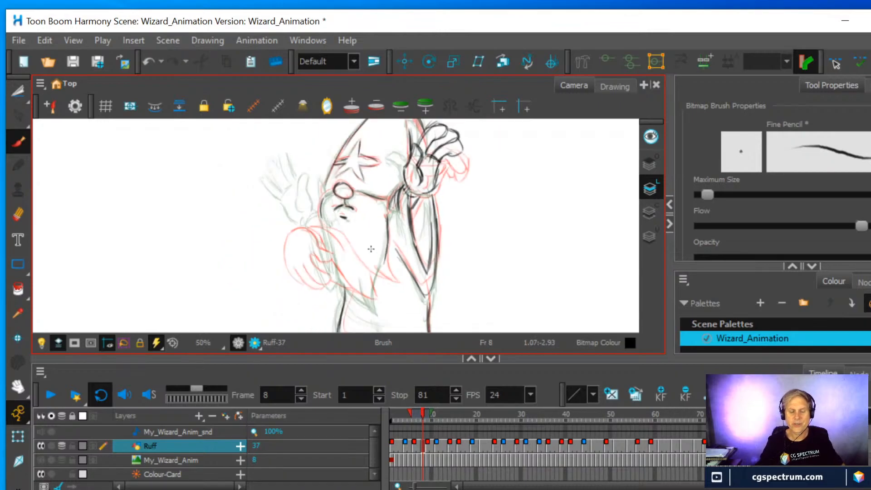
{"action": "left_click_drag", "start_coordinate": [369, 251], "coordinate": [348, 225]}
{"action": "scroll", "coordinate": [347, 225], "scroll_direction": "up", "scroll_amount": 1}
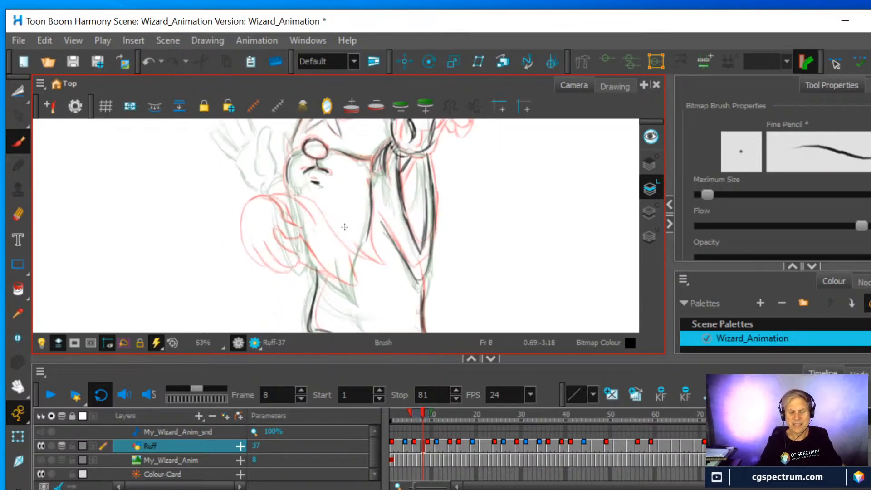
{"action": "mouse_move", "coordinate": [371, 292]}
{"action": "left_mouse_down"}
{"action": "mouse_move", "coordinate": [367, 243]}
{"action": "mouse_move", "coordinate": [370, 298]}
{"action": "left_mouse_up"}
{"action": "left_click_drag", "start_coordinate": [353, 269], "coordinate": [367, 295]}
{"action": "left_click_drag", "start_coordinate": [309, 258], "coordinate": [371, 301]}
{"action": "left_click_drag", "start_coordinate": [371, 301], "coordinate": [370, 172]}
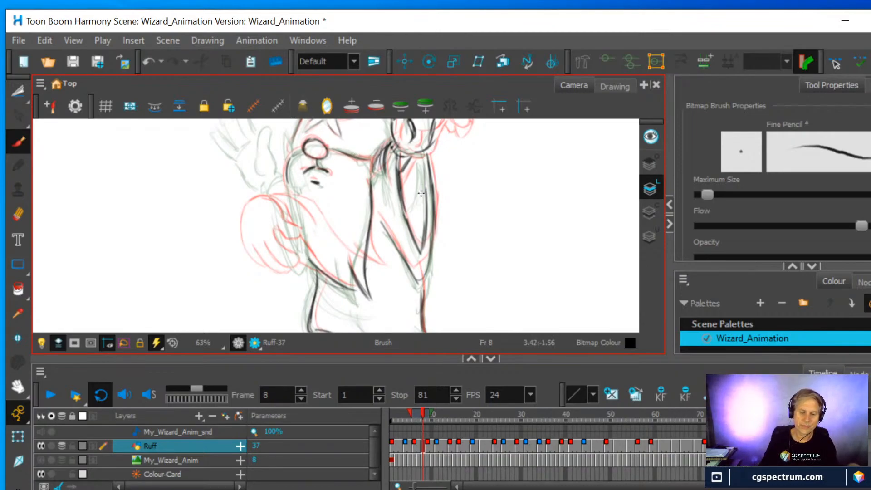
Extend the hat's front edge down to the face and draw the front hand's thumb just below the cheek
{"action": "scroll", "coordinate": [426, 195], "scroll_direction": "down", "scroll_amount": 2}
{"action": "scroll", "coordinate": [426, 195], "scroll_direction": "up", "scroll_amount": 1}
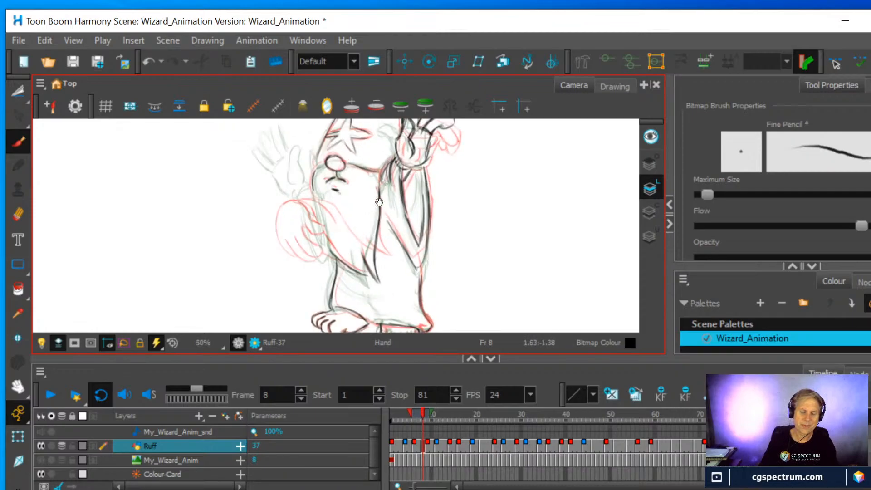
{"action": "left_click_drag", "start_coordinate": [379, 192], "coordinate": [402, 243]}
{"action": "scroll", "coordinate": [402, 243], "scroll_direction": "up", "scroll_amount": 1}
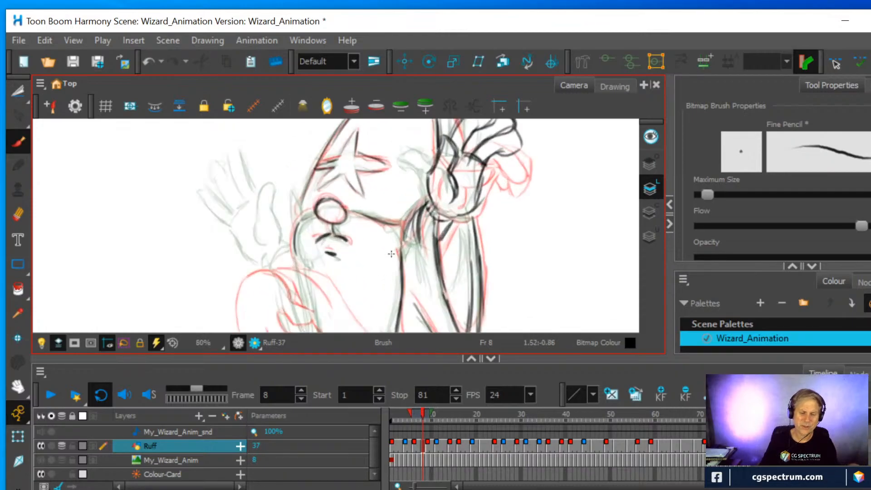
{"action": "scroll", "coordinate": [372, 263], "scroll_direction": "up", "scroll_amount": 2}
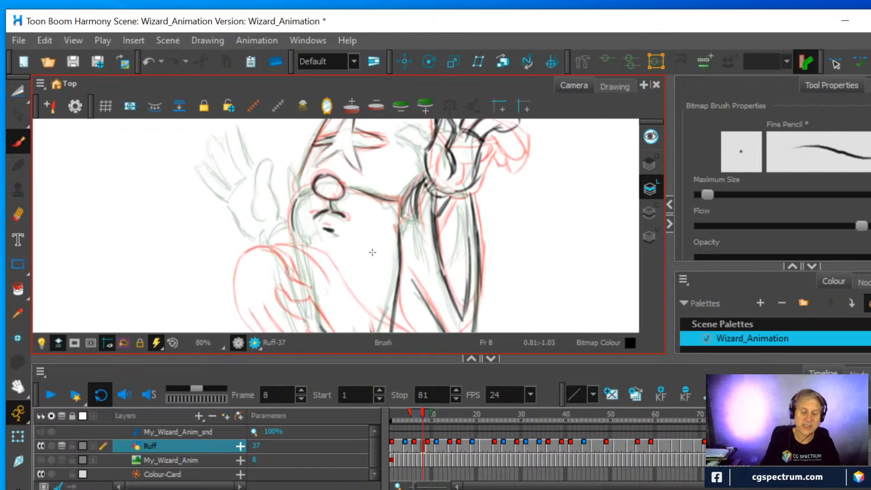
{"action": "mouse_move", "coordinate": [299, 195]}
{"action": "left_mouse_down"}
{"action": "mouse_move", "coordinate": [310, 188]}
{"action": "mouse_move", "coordinate": [303, 159]}
{"action": "mouse_move", "coordinate": [295, 198]}
{"action": "mouse_move", "coordinate": [295, 187]}
{"action": "left_mouse_up"}
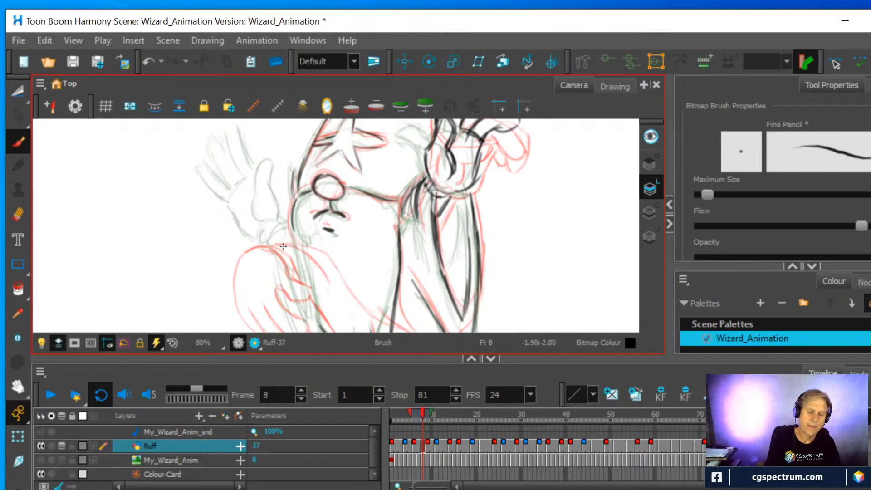
{"action": "mouse_move", "coordinate": [271, 220]}
{"action": "left_mouse_down"}
{"action": "mouse_move", "coordinate": [285, 245]}
{"action": "mouse_move", "coordinate": [300, 242]}
{"action": "mouse_move", "coordinate": [307, 252]}
{"action": "left_mouse_up"}
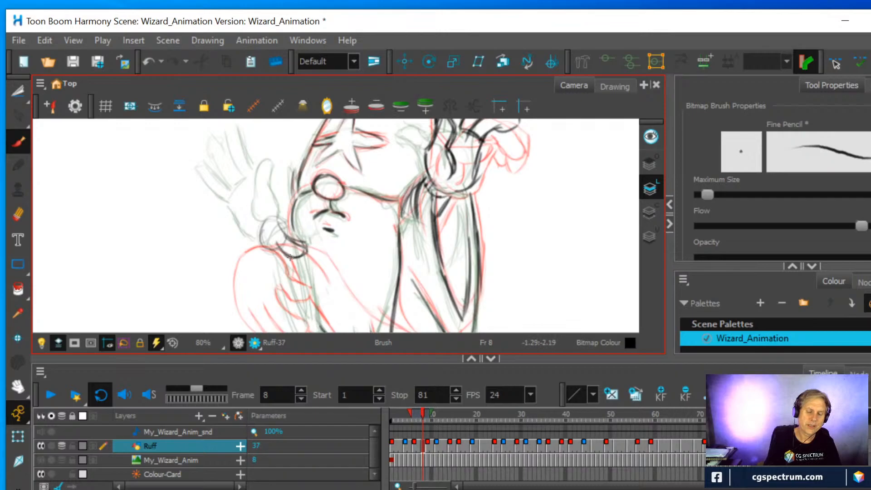
{"action": "mouse_move", "coordinate": [281, 221]}
{"action": "left_mouse_down"}
{"action": "mouse_move", "coordinate": [298, 240]}
{"action": "mouse_move", "coordinate": [288, 228]}
{"action": "left_mouse_up"}
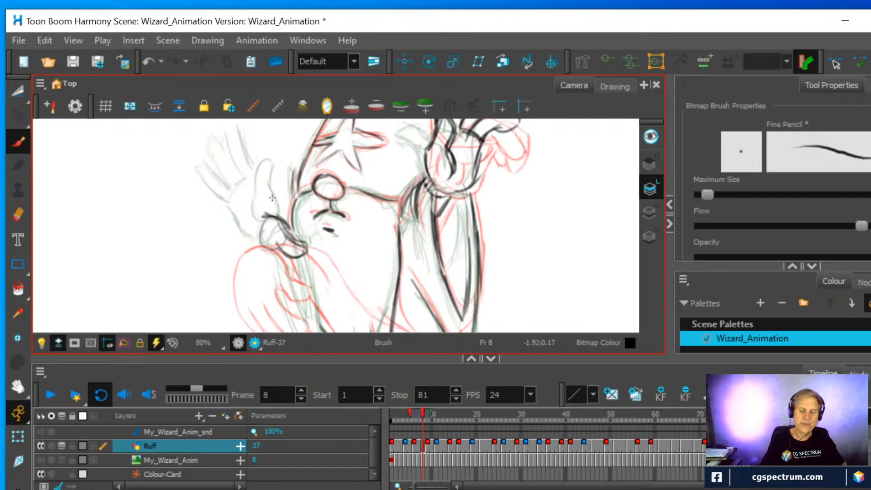
Draw the back and drooping fingers of the front hand, and extend the beard's front edge up to the hand
{"action": "scroll", "coordinate": [267, 201], "scroll_direction": "down", "scroll_amount": 1}
{"action": "left_click_drag", "start_coordinate": [273, 196], "coordinate": [280, 174]}
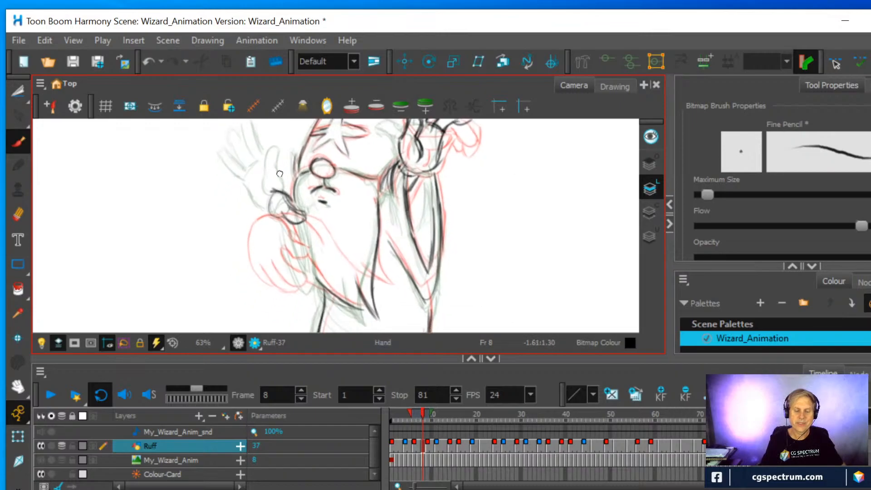
{"action": "mouse_move", "coordinate": [281, 192]}
{"action": "left_mouse_down"}
{"action": "mouse_move", "coordinate": [261, 193]}
{"action": "mouse_move", "coordinate": [240, 213]}
{"action": "mouse_move", "coordinate": [247, 204]}
{"action": "mouse_move", "coordinate": [246, 237]}
{"action": "left_mouse_up"}
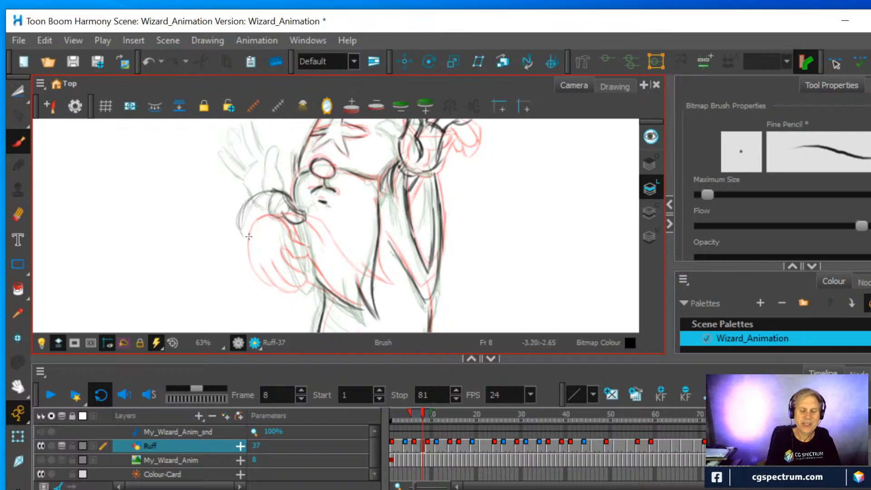
{"action": "mouse_move", "coordinate": [283, 205]}
{"action": "left_mouse_down"}
{"action": "mouse_move", "coordinate": [286, 250]}
{"action": "mouse_move", "coordinate": [270, 247]}
{"action": "mouse_move", "coordinate": [269, 207]}
{"action": "mouse_move", "coordinate": [268, 250]}
{"action": "mouse_move", "coordinate": [251, 209]}
{"action": "mouse_move", "coordinate": [251, 236]}
{"action": "mouse_move", "coordinate": [266, 241]}
{"action": "mouse_move", "coordinate": [250, 220]}
{"action": "mouse_move", "coordinate": [250, 236]}
{"action": "mouse_move", "coordinate": [251, 211]}
{"action": "mouse_move", "coordinate": [237, 230]}
{"action": "mouse_move", "coordinate": [240, 199]}
{"action": "mouse_move", "coordinate": [238, 226]}
{"action": "mouse_move", "coordinate": [277, 191]}
{"action": "left_mouse_up"}
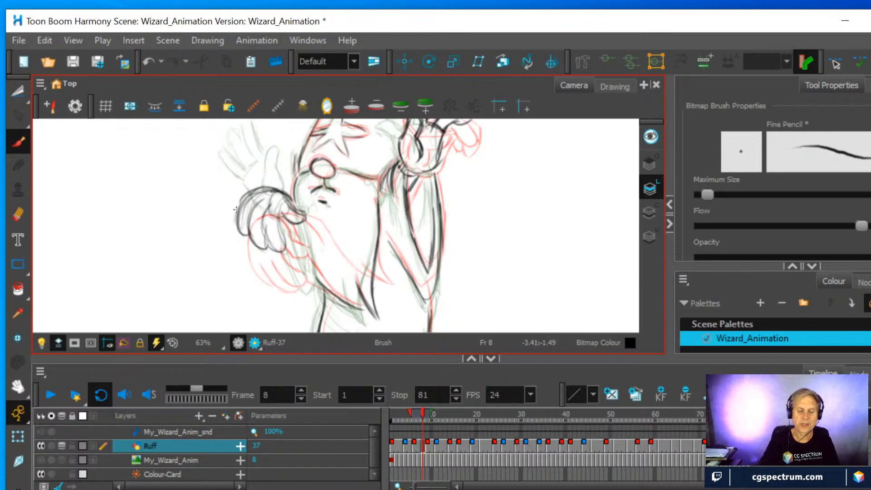
{"action": "left_click_drag", "start_coordinate": [302, 226], "coordinate": [313, 262]}
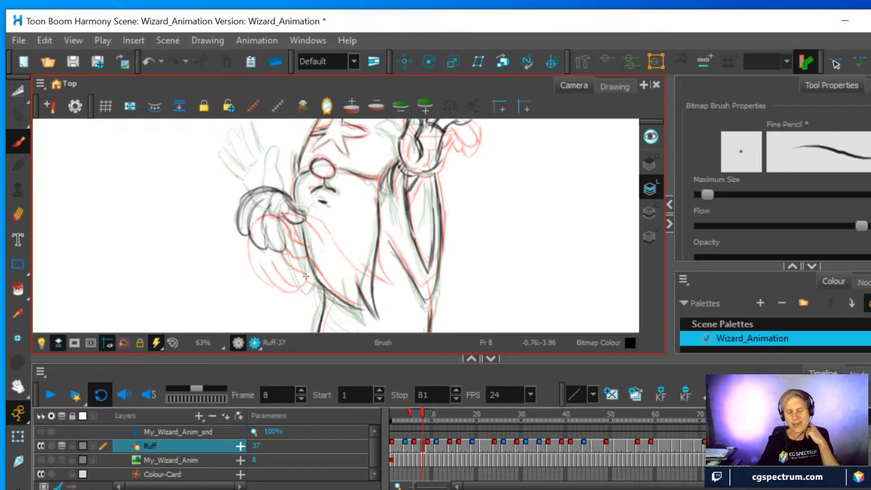
Erase the beard's tip and redraw it with curved strokes that flick backward, reshaping the beard's back edge to meet it
{"action": "scroll", "coordinate": [307, 278], "scroll_direction": "down", "scroll_amount": 2}
{"action": "scroll", "coordinate": [295, 283], "scroll_direction": "up", "scroll_amount": 1}
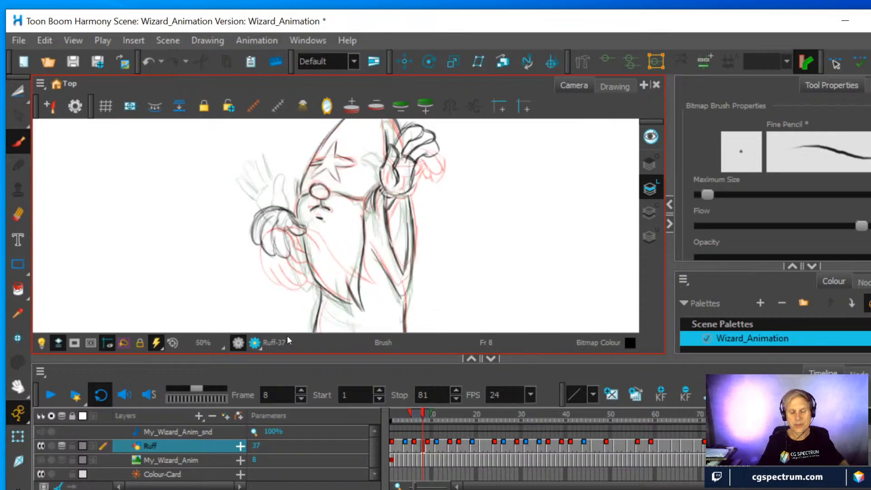
{"action": "scroll", "coordinate": [303, 331], "scroll_direction": "up", "scroll_amount": 1}
{"action": "key", "text": "space"}
{"action": "mouse_move", "coordinate": [379, 262]}
{"action": "left_mouse_down"}
{"action": "mouse_move", "coordinate": [341, 228]}
{"action": "mouse_move", "coordinate": [325, 272]}
{"action": "mouse_move", "coordinate": [338, 207]}
{"action": "mouse_move", "coordinate": [335, 246]}
{"action": "mouse_move", "coordinate": [346, 261]}
{"action": "left_mouse_up"}
{"action": "left_click", "coordinate": [19, 213]}
{"action": "left_click", "coordinate": [18, 141]}
{"action": "left_click_drag", "start_coordinate": [316, 223], "coordinate": [346, 260]}
{"action": "mouse_move", "coordinate": [286, 238]}
{"action": "left_mouse_down"}
{"action": "mouse_move", "coordinate": [324, 257]}
{"action": "mouse_move", "coordinate": [317, 237]}
{"action": "mouse_move", "coordinate": [343, 260]}
{"action": "mouse_move", "coordinate": [316, 234]}
{"action": "mouse_move", "coordinate": [345, 262]}
{"action": "left_mouse_up"}
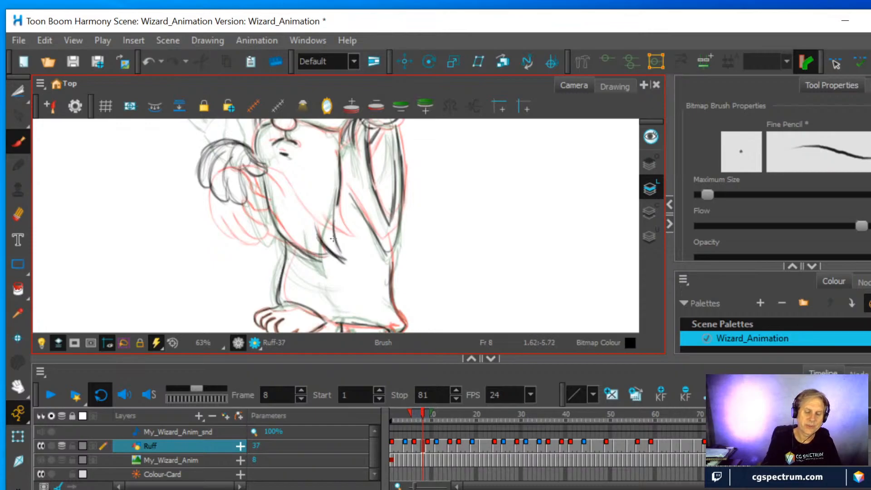
{"action": "left_click_drag", "start_coordinate": [337, 209], "coordinate": [345, 262]}
{"action": "left_click_drag", "start_coordinate": [341, 171], "coordinate": [363, 233]}
Darken the contours of the front hand's fingers and knuckles with firmer strokes
{"action": "scroll", "coordinate": [340, 165], "scroll_direction": "down", "scroll_amount": 3}
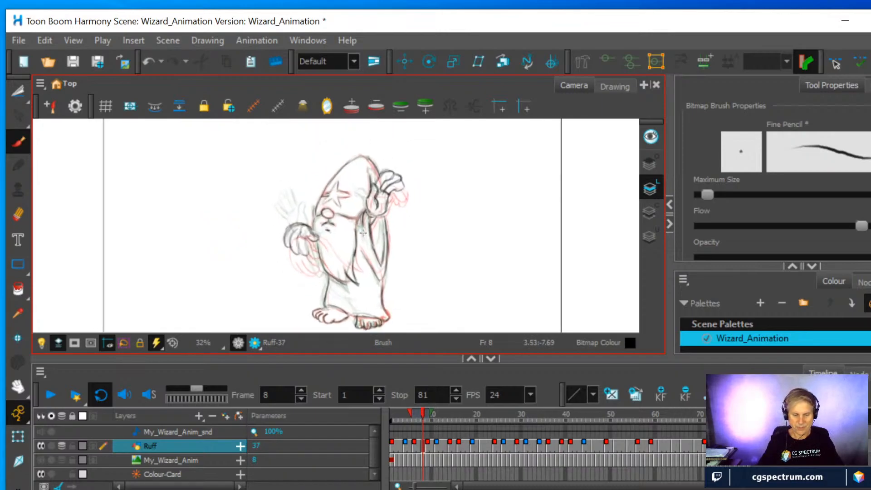
{"action": "scroll", "coordinate": [365, 234], "scroll_direction": "up", "scroll_amount": 3}
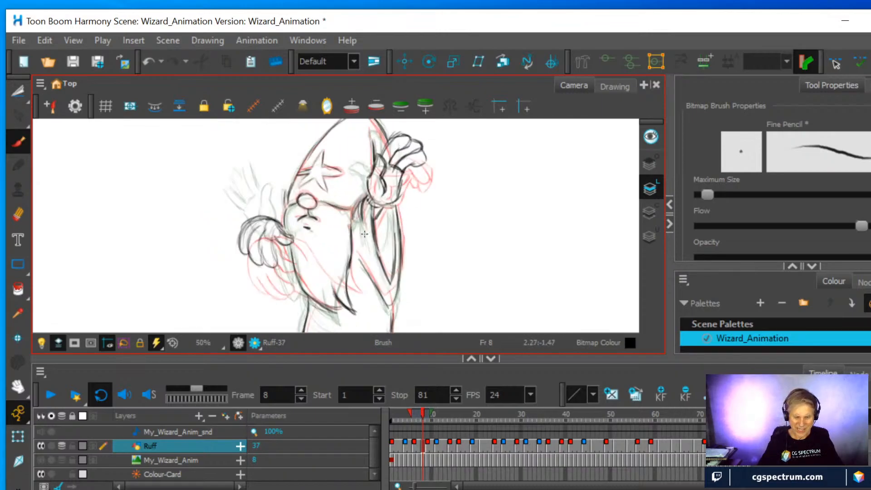
{"action": "left_click_drag", "start_coordinate": [364, 233], "coordinate": [358, 201]}
{"action": "scroll", "coordinate": [358, 202], "scroll_direction": "up", "scroll_amount": 2}
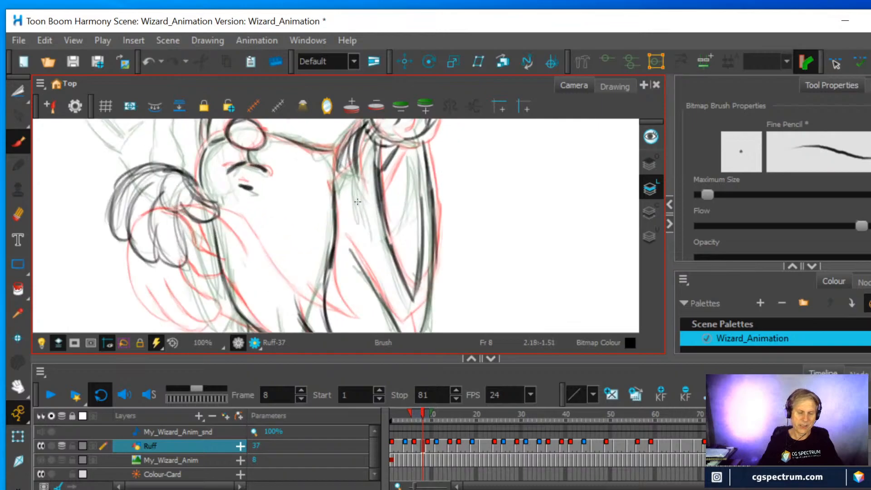
{"action": "mouse_move", "coordinate": [204, 188]}
{"action": "left_mouse_down"}
{"action": "mouse_move", "coordinate": [193, 239]}
{"action": "mouse_move", "coordinate": [209, 254]}
{"action": "mouse_move", "coordinate": [220, 248]}
{"action": "mouse_move", "coordinate": [214, 204]}
{"action": "mouse_move", "coordinate": [217, 236]}
{"action": "left_mouse_up"}
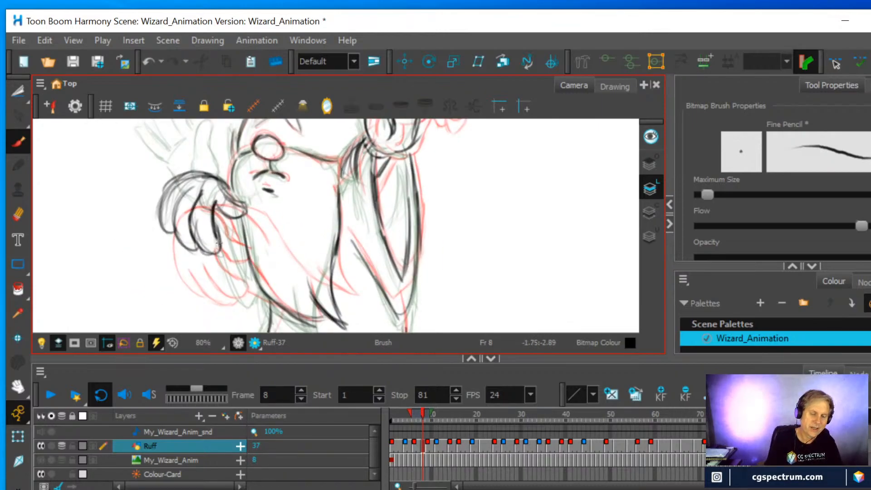
{"action": "left_click_drag", "start_coordinate": [173, 212], "coordinate": [175, 225]}
{"action": "mouse_move", "coordinate": [191, 186]}
{"action": "left_mouse_down"}
{"action": "mouse_move", "coordinate": [171, 233]}
{"action": "mouse_move", "coordinate": [163, 200]}
{"action": "mouse_move", "coordinate": [178, 179]}
{"action": "mouse_move", "coordinate": [214, 180]}
{"action": "left_mouse_up"}
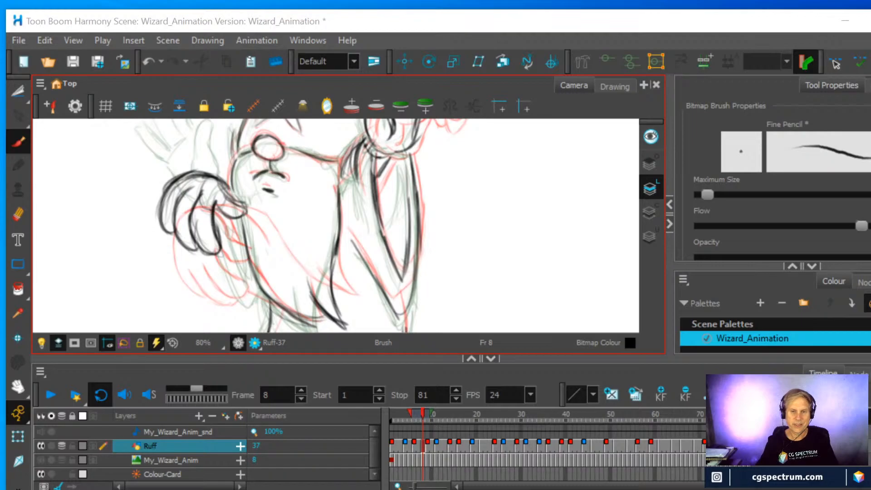
Check the whole wizard drawing at frame 8 with the onion skin turned off
{"action": "scroll", "coordinate": [195, 324], "scroll_direction": "down", "scroll_amount": 2}
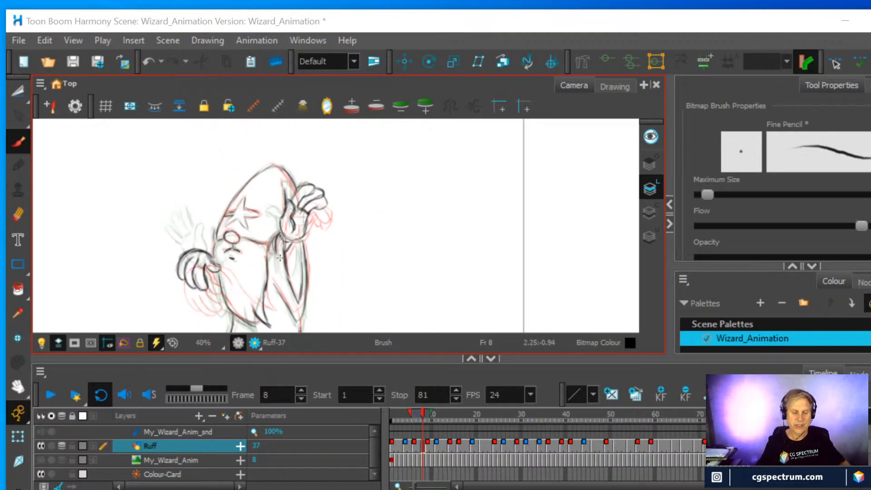
{"action": "left_click_drag", "start_coordinate": [300, 232], "coordinate": [316, 217]}
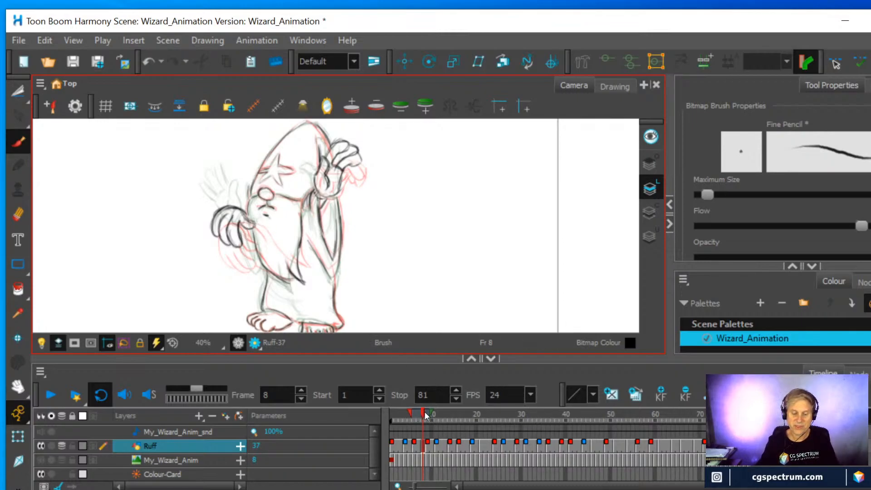
{"action": "key", "text": "alt+o"}
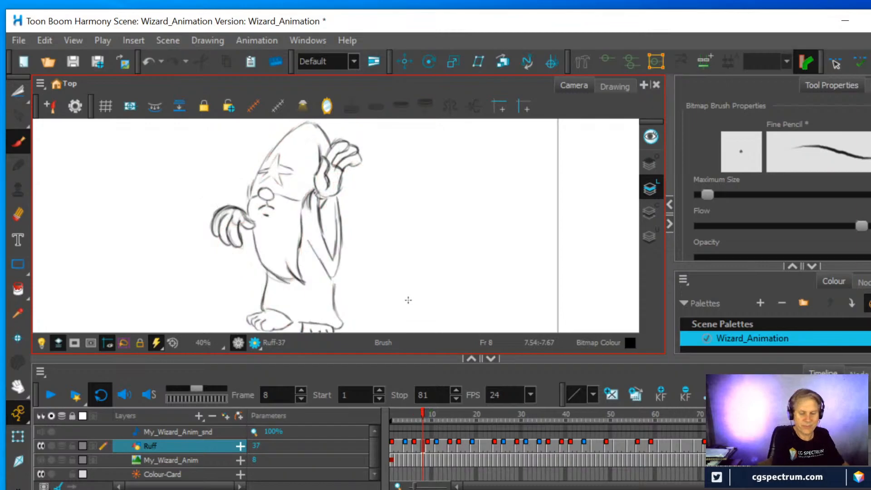
With the onion skin on as reference, draw the forearm lines at frame 8 from the front hand down along the beard's front edge
{"action": "left_click_drag", "start_coordinate": [422, 412], "coordinate": [422, 412]}
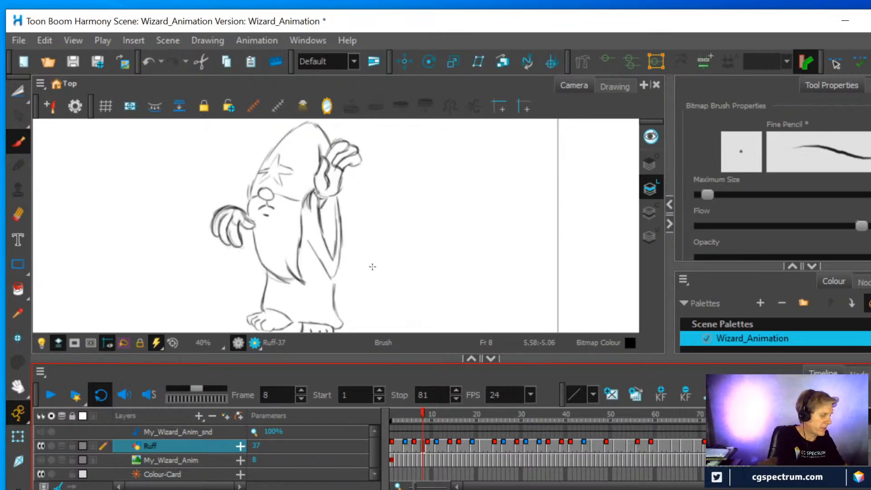
{"action": "key", "text": "alt+o"}
{"action": "scroll", "coordinate": [372, 266], "scroll_direction": "up", "scroll_amount": 2}
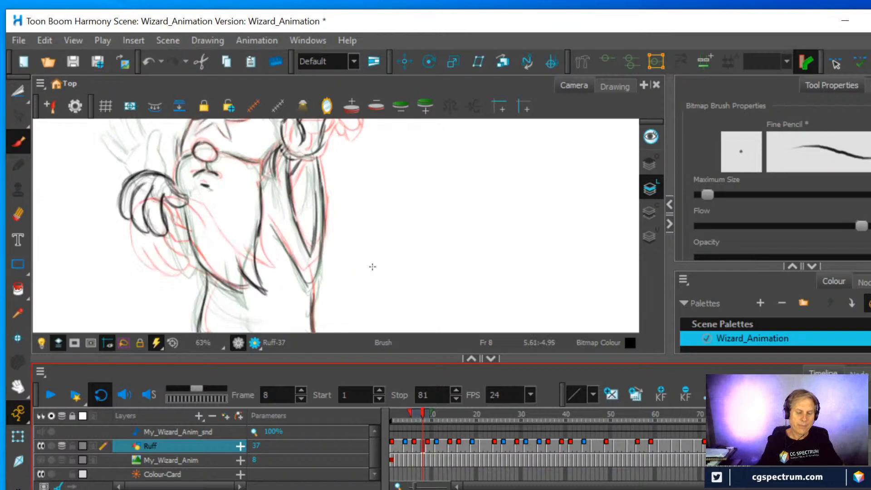
{"action": "mouse_move", "coordinate": [173, 235]}
{"action": "left_mouse_down"}
{"action": "mouse_move", "coordinate": [202, 275]}
{"action": "mouse_move", "coordinate": [168, 220]}
{"action": "mouse_move", "coordinate": [184, 250]}
{"action": "left_mouse_up"}
{"action": "left_click_drag", "start_coordinate": [164, 198], "coordinate": [184, 251]}
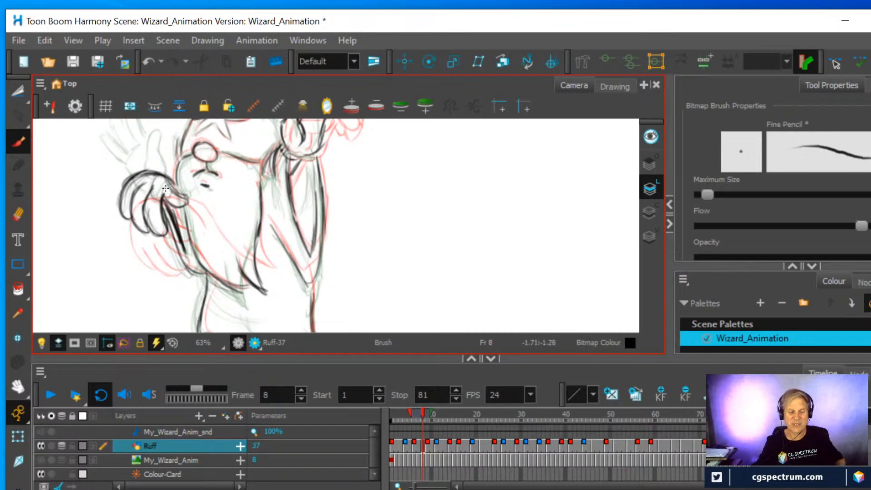
{"action": "scroll", "coordinate": [166, 188], "scroll_direction": "down", "scroll_amount": 3}
{"action": "mouse_move", "coordinate": [199, 181]}
{"action": "left_mouse_down"}
{"action": "mouse_move", "coordinate": [368, 245]}
{"action": "mouse_move", "coordinate": [340, 195]}
{"action": "left_mouse_up"}
{"action": "scroll", "coordinate": [361, 235], "scroll_direction": "down", "scroll_amount": 1}
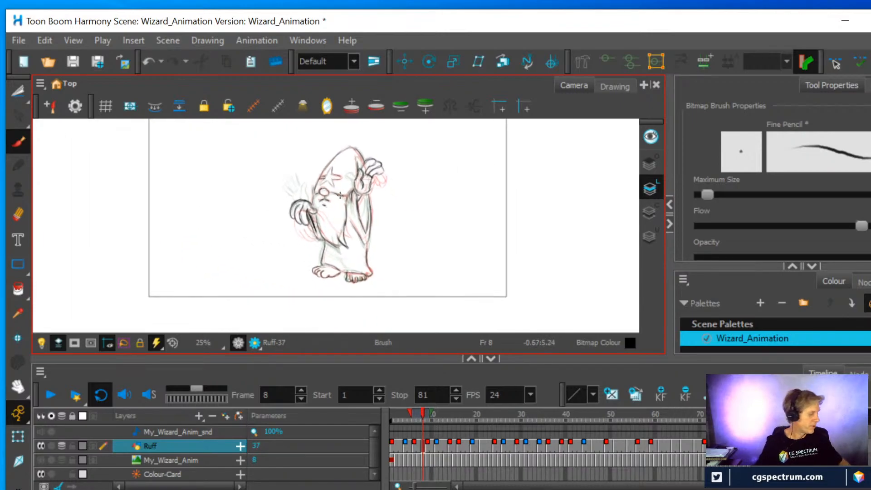
{"action": "key", "text": "alt+o"}
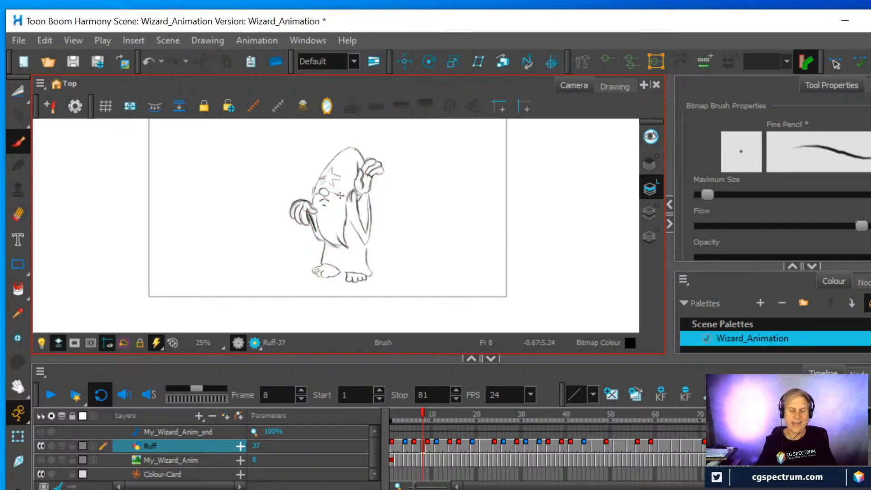
Review the wizard's motion over frames 1 to 81 with repeated looped playback and scrubbing
{"action": "left_click", "coordinate": [48, 393]}
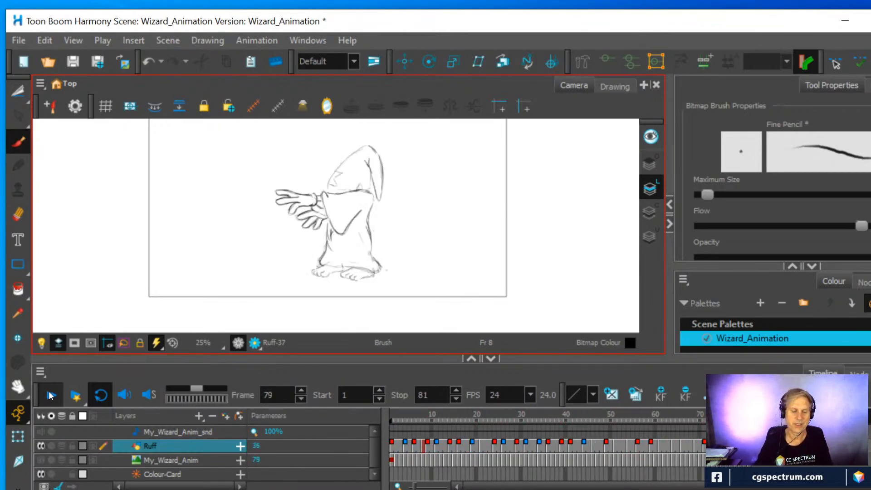
{"action": "left_click", "coordinate": [51, 396]}
{"action": "mouse_move", "coordinate": [478, 418]}
{"action": "left_mouse_down"}
{"action": "mouse_move", "coordinate": [461, 407]}
{"action": "mouse_move", "coordinate": [369, 407]}
{"action": "mouse_move", "coordinate": [605, 418]}
{"action": "mouse_move", "coordinate": [713, 410]}
{"action": "mouse_move", "coordinate": [369, 431]}
{"action": "mouse_move", "coordinate": [505, 418]}
{"action": "mouse_move", "coordinate": [556, 423]}
{"action": "mouse_move", "coordinate": [431, 434]}
{"action": "mouse_move", "coordinate": [467, 429]}
{"action": "mouse_move", "coordinate": [510, 445]}
{"action": "mouse_move", "coordinate": [617, 447]}
{"action": "mouse_move", "coordinate": [396, 447]}
{"action": "left_mouse_up"}
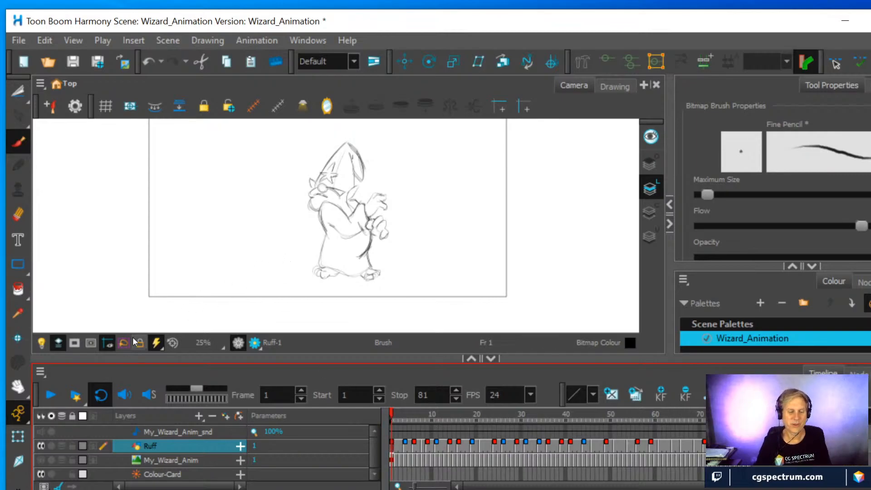
{"action": "left_click", "coordinate": [50, 397]}
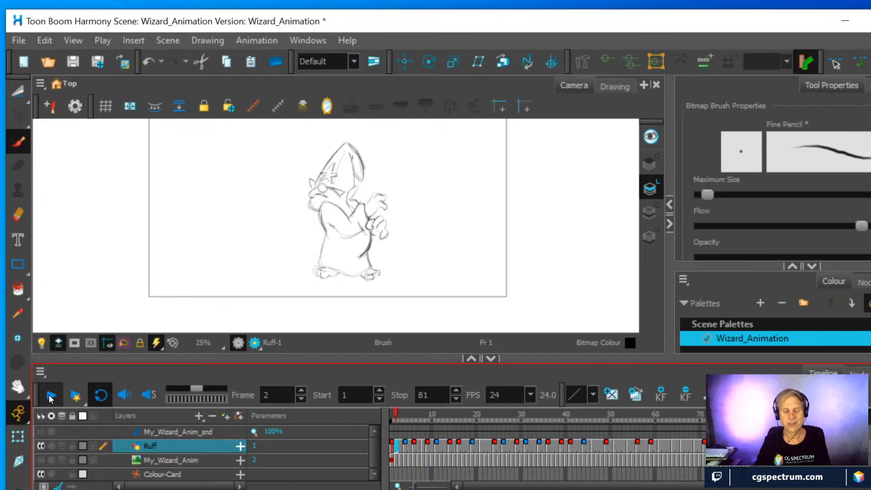
{"action": "left_click", "coordinate": [50, 397]}
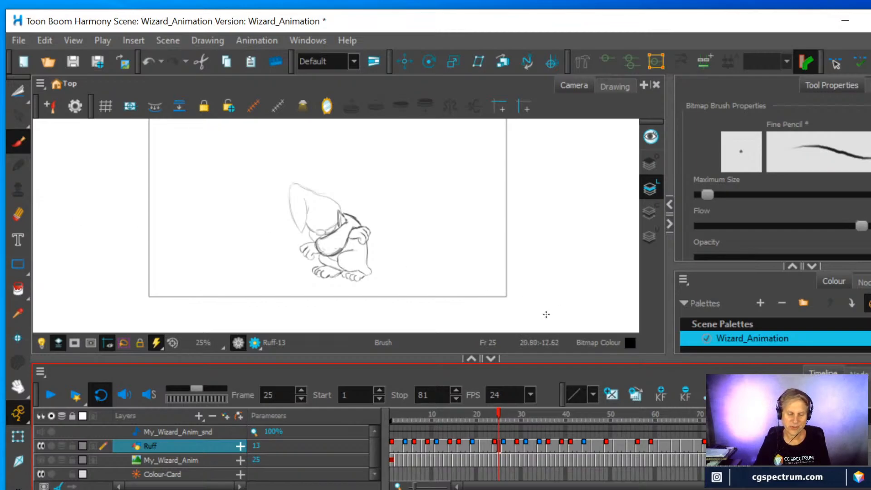
{"action": "left_click", "coordinate": [50, 395]}
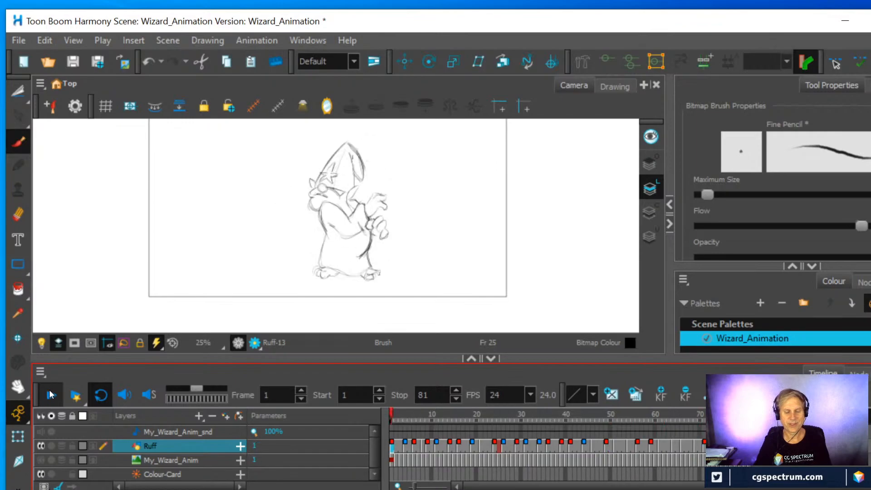
{"action": "left_click", "coordinate": [50, 394]}
{"action": "left_click", "coordinate": [528, 446]}
At frame 5, erase and redraw the fingers of the lower hand at the chest, cleaning the overlapping line on the upper finger
{"action": "mouse_move", "coordinate": [510, 433]}
{"action": "left_mouse_down"}
{"action": "mouse_move", "coordinate": [373, 451]}
{"action": "mouse_move", "coordinate": [458, 451]}
{"action": "mouse_move", "coordinate": [389, 459]}
{"action": "mouse_move", "coordinate": [407, 460]}
{"action": "left_mouse_up"}
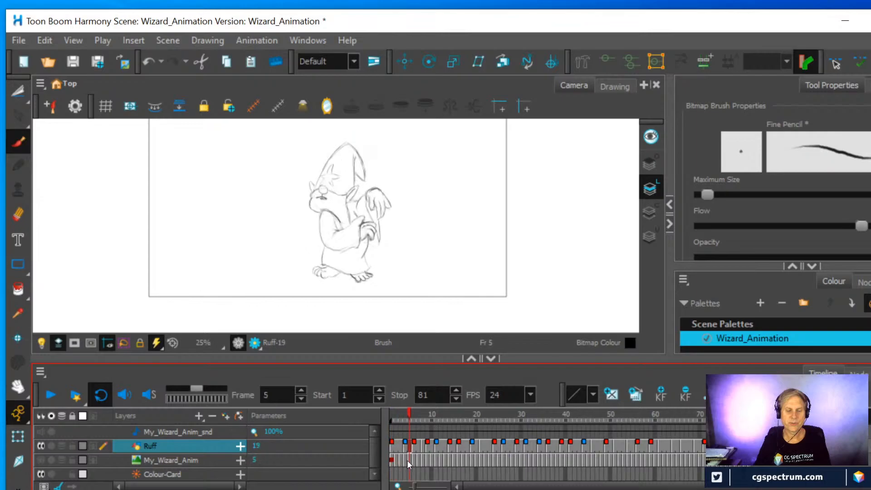
{"action": "scroll", "coordinate": [438, 282], "scroll_direction": "up", "scroll_amount": 2}
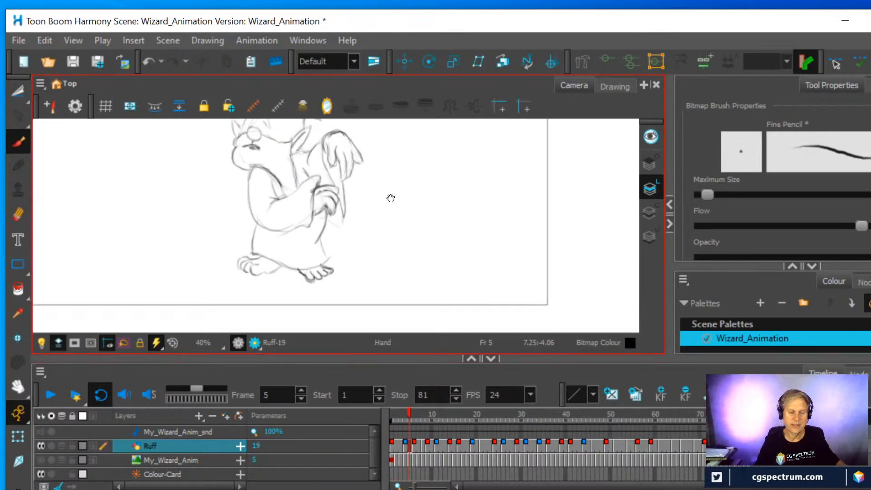
{"action": "scroll", "coordinate": [426, 265], "scroll_direction": "up", "scroll_amount": 2}
{"action": "left_click_drag", "start_coordinate": [437, 270], "coordinate": [436, 239]}
{"action": "left_click", "coordinate": [18, 216]}
{"action": "mouse_move", "coordinate": [329, 255]}
{"action": "left_mouse_down"}
{"action": "mouse_move", "coordinate": [338, 240]}
{"action": "mouse_move", "coordinate": [313, 234]}
{"action": "mouse_move", "coordinate": [328, 207]}
{"action": "mouse_move", "coordinate": [334, 237]}
{"action": "mouse_move", "coordinate": [348, 232]}
{"action": "mouse_move", "coordinate": [318, 236]}
{"action": "mouse_move", "coordinate": [345, 220]}
{"action": "mouse_move", "coordinate": [334, 213]}
{"action": "mouse_move", "coordinate": [317, 226]}
{"action": "mouse_move", "coordinate": [344, 200]}
{"action": "mouse_move", "coordinate": [314, 227]}
{"action": "mouse_move", "coordinate": [347, 224]}
{"action": "mouse_move", "coordinate": [329, 249]}
{"action": "mouse_move", "coordinate": [315, 236]}
{"action": "left_mouse_up"}
{"action": "left_click", "coordinate": [18, 141]}
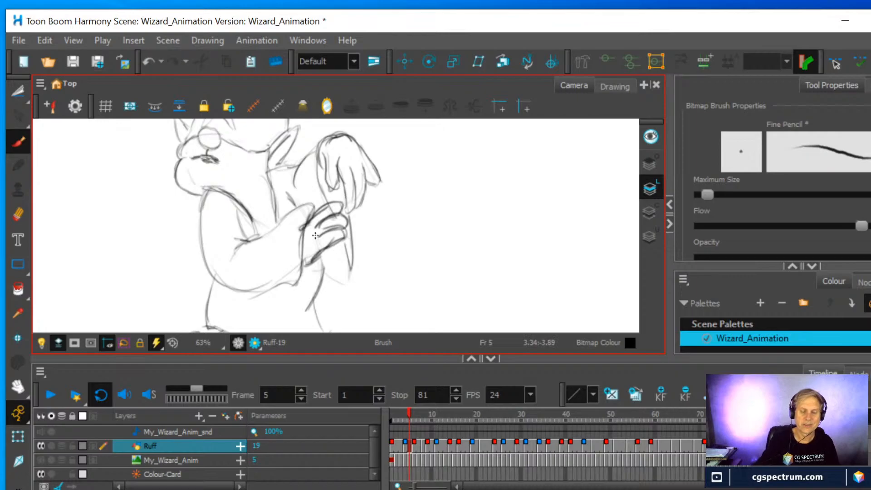
{"action": "left_click", "coordinate": [18, 214]}
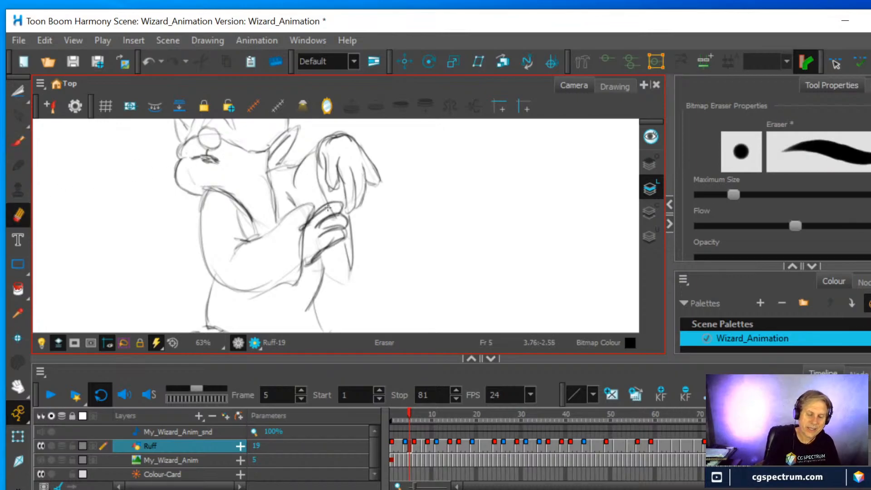
{"action": "left_click_drag", "start_coordinate": [330, 209], "coordinate": [333, 220]}
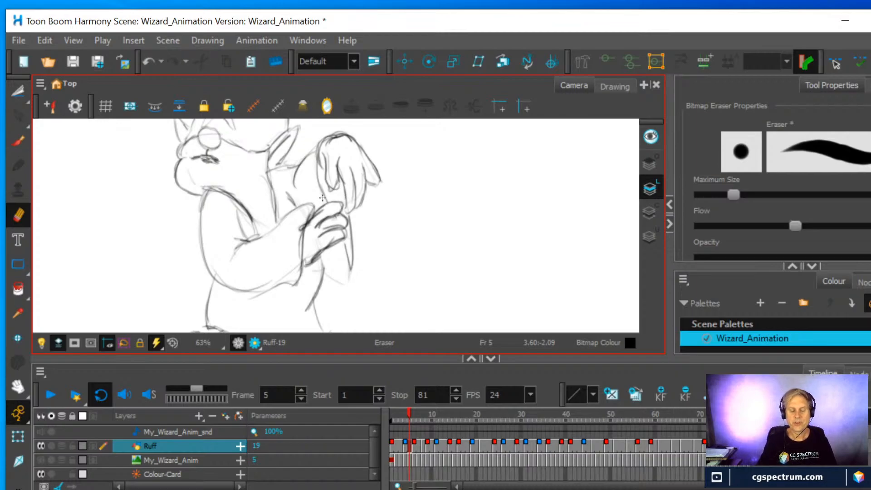
{"action": "scroll", "coordinate": [323, 198], "scroll_direction": "down", "scroll_amount": 3}
{"action": "left_click_drag", "start_coordinate": [413, 414], "coordinate": [408, 411]}
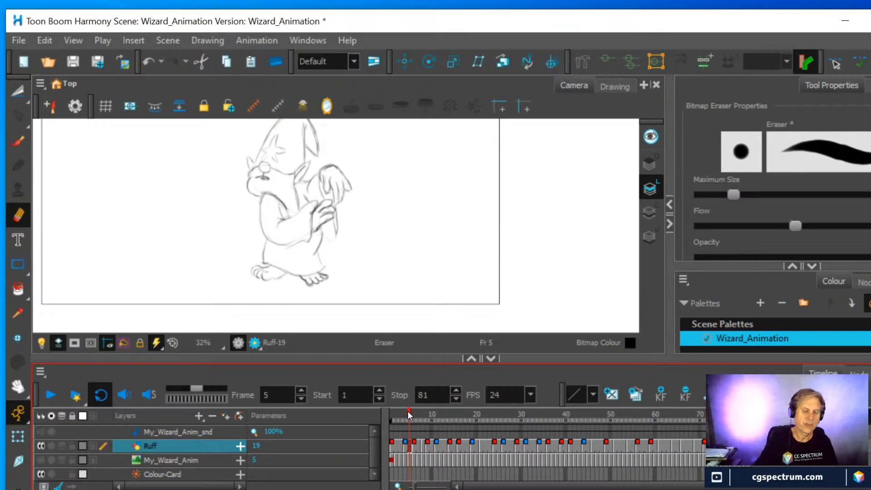
Erase the lower hand's fingers at frame 5 again and redraw them as straighter fingers angled upward, with firm contours
{"action": "scroll", "coordinate": [411, 249], "scroll_direction": "up", "scroll_amount": 2}
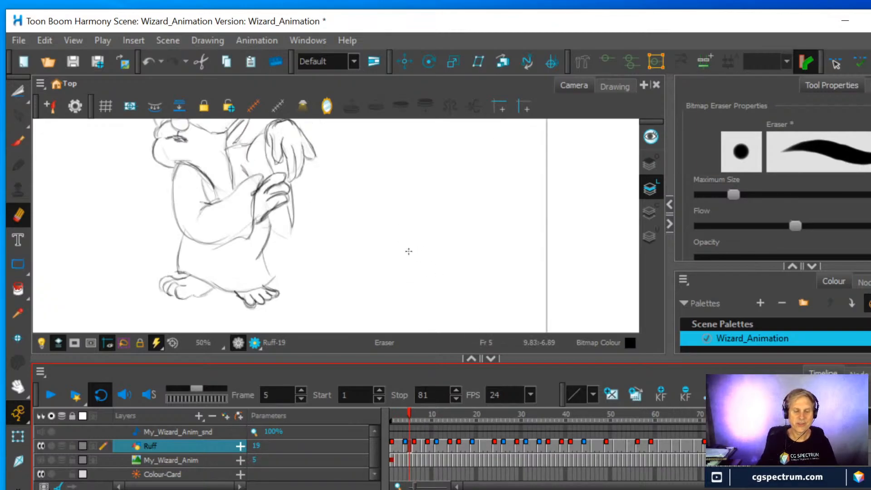
{"action": "left_click_drag", "start_coordinate": [423, 182], "coordinate": [465, 224]}
{"action": "scroll", "coordinate": [461, 224], "scroll_direction": "up", "scroll_amount": 1}
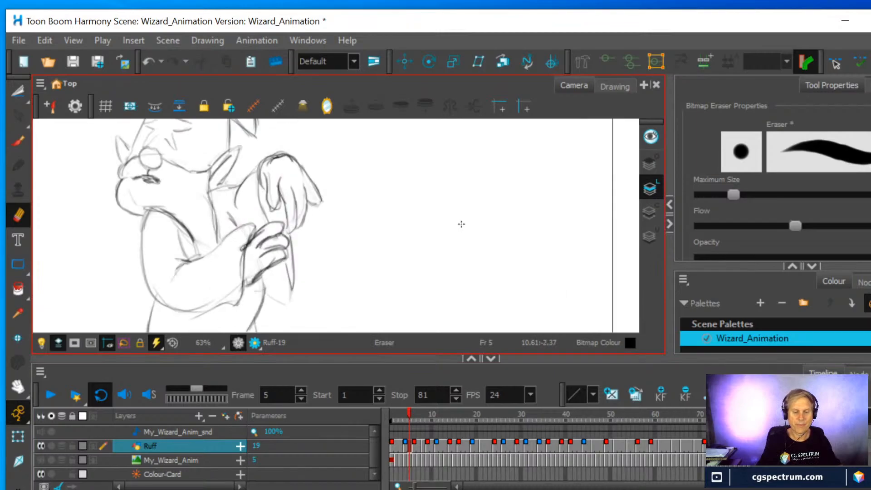
{"action": "mouse_move", "coordinate": [280, 223]}
{"action": "left_mouse_down"}
{"action": "mouse_move", "coordinate": [287, 258]}
{"action": "mouse_move", "coordinate": [274, 240]}
{"action": "mouse_move", "coordinate": [250, 261]}
{"action": "mouse_move", "coordinate": [273, 216]}
{"action": "left_mouse_up"}
{"action": "mouse_move", "coordinate": [275, 245]}
{"action": "left_mouse_down"}
{"action": "mouse_move", "coordinate": [259, 274]}
{"action": "mouse_move", "coordinate": [287, 245]}
{"action": "left_mouse_up"}
{"action": "key", "text": "alt+b"}
{"action": "mouse_move", "coordinate": [278, 265]}
{"action": "left_mouse_down"}
{"action": "mouse_move", "coordinate": [286, 245]}
{"action": "mouse_move", "coordinate": [270, 242]}
{"action": "mouse_move", "coordinate": [262, 253]}
{"action": "mouse_move", "coordinate": [288, 227]}
{"action": "mouse_move", "coordinate": [280, 258]}
{"action": "mouse_move", "coordinate": [278, 244]}
{"action": "mouse_move", "coordinate": [262, 239]}
{"action": "mouse_move", "coordinate": [285, 217]}
{"action": "mouse_move", "coordinate": [256, 232]}
{"action": "mouse_move", "coordinate": [288, 228]}
{"action": "left_mouse_up"}
{"action": "mouse_move", "coordinate": [276, 242]}
{"action": "left_mouse_down"}
{"action": "mouse_move", "coordinate": [282, 235]}
{"action": "mouse_move", "coordinate": [291, 249]}
{"action": "mouse_move", "coordinate": [266, 271]}
{"action": "left_mouse_up"}
{"action": "left_click_drag", "start_coordinate": [277, 235], "coordinate": [261, 257]}
{"action": "mouse_move", "coordinate": [262, 257]}
{"action": "left_mouse_down"}
{"action": "mouse_move", "coordinate": [276, 239]}
{"action": "mouse_move", "coordinate": [269, 233]}
{"action": "left_mouse_up"}
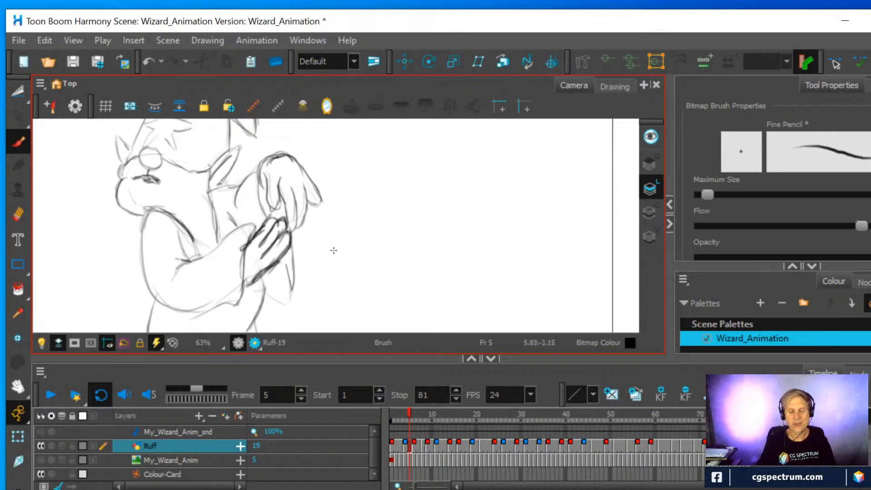
{"action": "scroll", "coordinate": [352, 233], "scroll_direction": "down", "scroll_amount": 3}
At frame 6, erase the front hand's fingertips and redraw longer fingers trailing down toward the robe in curved strokes
{"action": "mouse_move", "coordinate": [413, 407]}
{"action": "left_mouse_down"}
{"action": "mouse_move", "coordinate": [399, 413]}
{"action": "mouse_move", "coordinate": [416, 417]}
{"action": "left_mouse_up"}
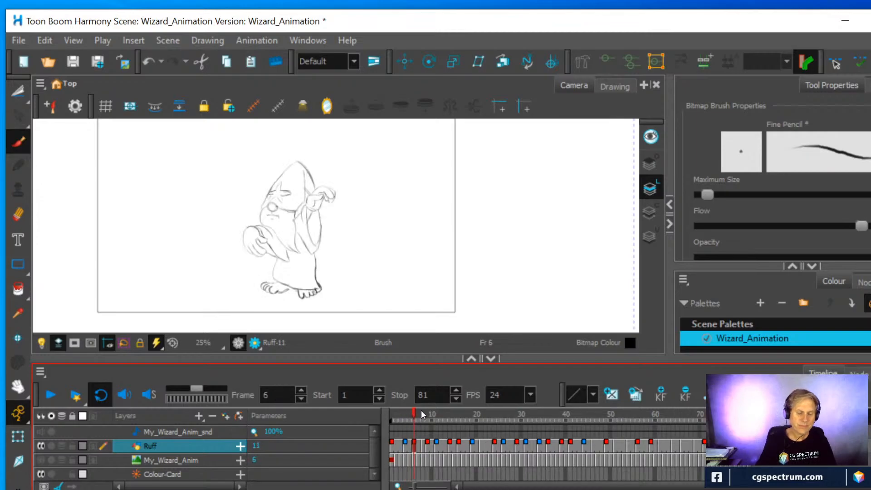
{"action": "left_click", "coordinate": [19, 214]}
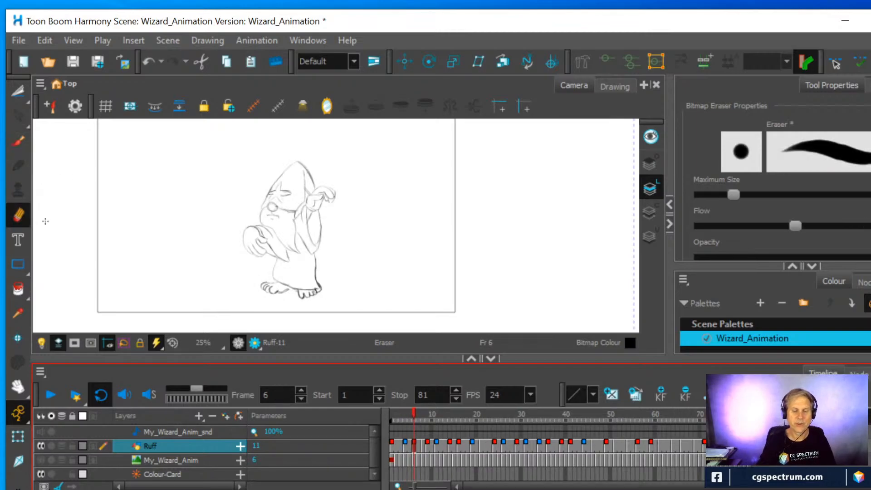
{"action": "scroll", "coordinate": [244, 193], "scroll_direction": "up", "scroll_amount": 2}
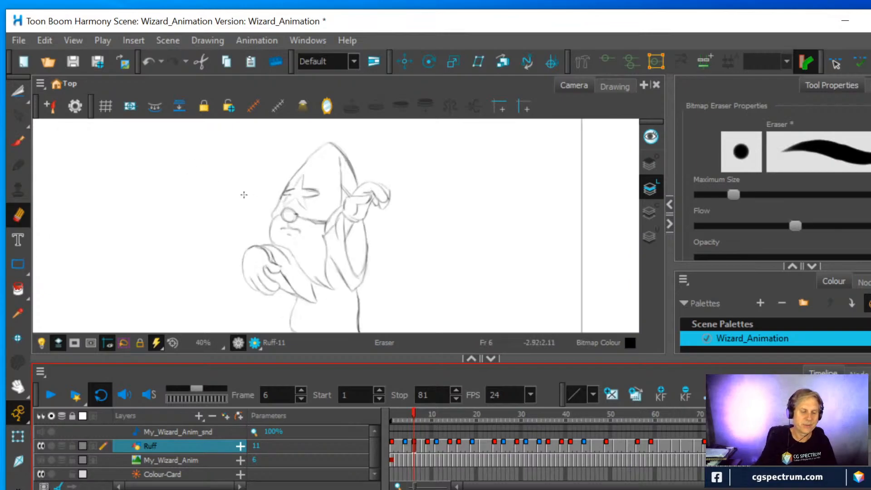
{"action": "mouse_move", "coordinate": [271, 297]}
{"action": "left_mouse_down"}
{"action": "mouse_move", "coordinate": [256, 284]}
{"action": "mouse_move", "coordinate": [279, 288]}
{"action": "mouse_move", "coordinate": [273, 250]}
{"action": "mouse_move", "coordinate": [271, 281]}
{"action": "mouse_move", "coordinate": [289, 293]}
{"action": "left_mouse_up"}
{"action": "key", "text": "alt+b"}
{"action": "mouse_move", "coordinate": [254, 268]}
{"action": "left_mouse_down"}
{"action": "mouse_move", "coordinate": [292, 292]}
{"action": "mouse_move", "coordinate": [259, 285]}
{"action": "mouse_move", "coordinate": [293, 297]}
{"action": "left_mouse_up"}
{"action": "mouse_move", "coordinate": [256, 277]}
{"action": "left_mouse_down"}
{"action": "mouse_move", "coordinate": [288, 305]}
{"action": "mouse_move", "coordinate": [292, 296]}
{"action": "mouse_move", "coordinate": [260, 289]}
{"action": "mouse_move", "coordinate": [245, 271]}
{"action": "mouse_move", "coordinate": [276, 304]}
{"action": "mouse_move", "coordinate": [240, 266]}
{"action": "mouse_move", "coordinate": [261, 302]}
{"action": "left_mouse_up"}
{"action": "mouse_move", "coordinate": [244, 257]}
{"action": "left_mouse_down"}
{"action": "mouse_move", "coordinate": [281, 304]}
{"action": "mouse_move", "coordinate": [294, 303]}
{"action": "mouse_move", "coordinate": [293, 295]}
{"action": "mouse_move", "coordinate": [285, 305]}
{"action": "mouse_move", "coordinate": [265, 291]}
{"action": "mouse_move", "coordinate": [262, 285]}
{"action": "mouse_move", "coordinate": [274, 288]}
{"action": "mouse_move", "coordinate": [261, 276]}
{"action": "mouse_move", "coordinate": [288, 296]}
{"action": "left_mouse_up"}
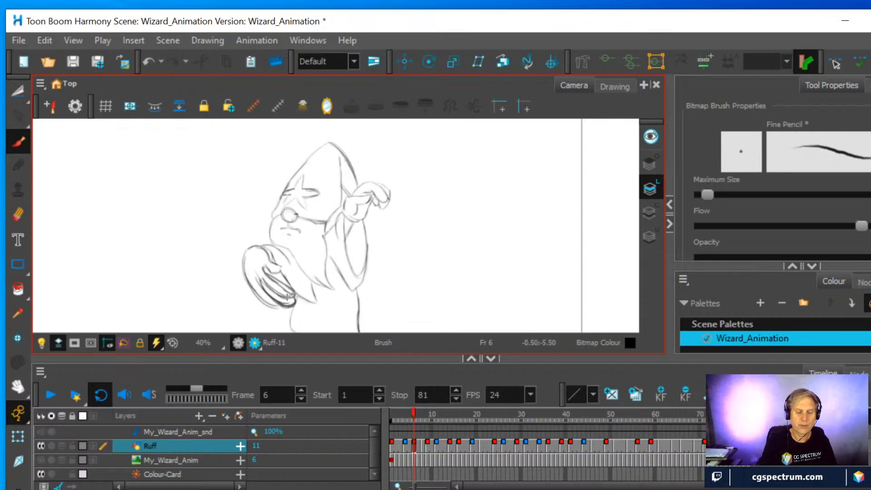
Erase stray lines inside the front hand at frame 6 and darken the contours between its trailing fingers
{"action": "key", "text": "alt+e"}
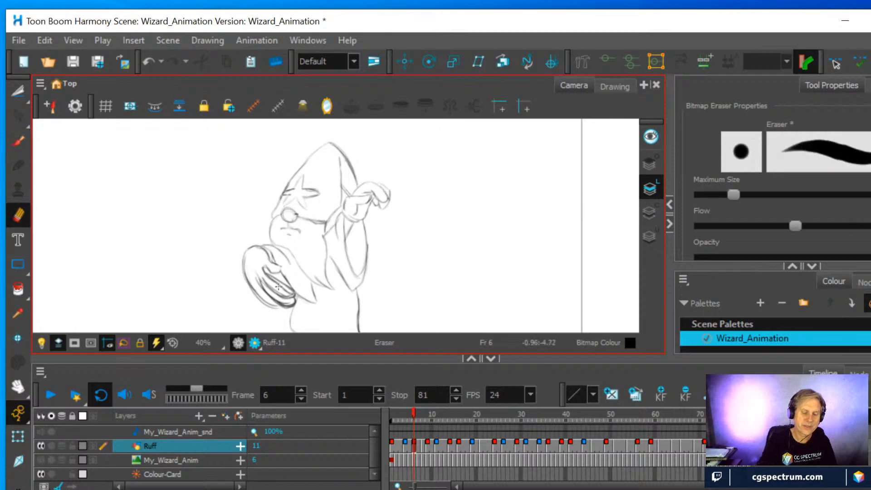
{"action": "mouse_move", "coordinate": [273, 281]}
{"action": "left_mouse_down"}
{"action": "mouse_move", "coordinate": [264, 272]}
{"action": "mouse_move", "coordinate": [285, 290]}
{"action": "mouse_move", "coordinate": [258, 284]}
{"action": "mouse_move", "coordinate": [281, 307]}
{"action": "mouse_move", "coordinate": [279, 293]}
{"action": "mouse_move", "coordinate": [291, 298]}
{"action": "mouse_move", "coordinate": [276, 275]}
{"action": "left_mouse_up"}
{"action": "key", "text": "alt+b"}
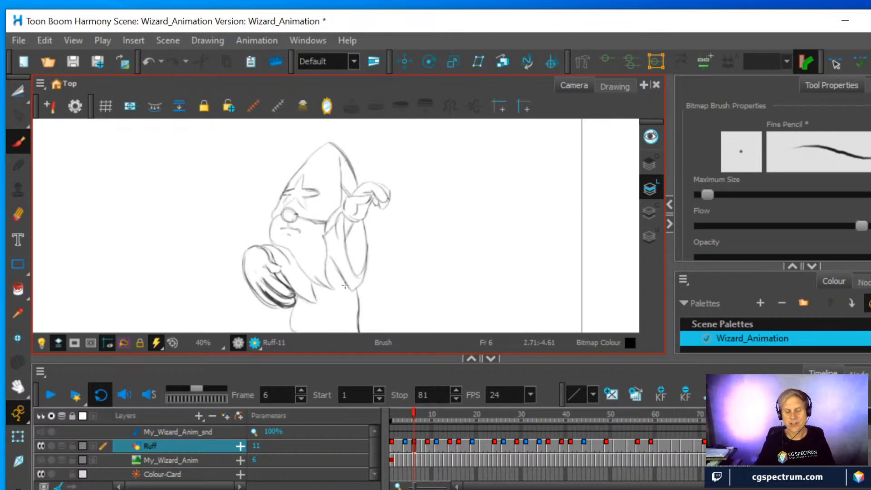
{"action": "key", "text": "1"}
{"action": "key", "text": "1"}
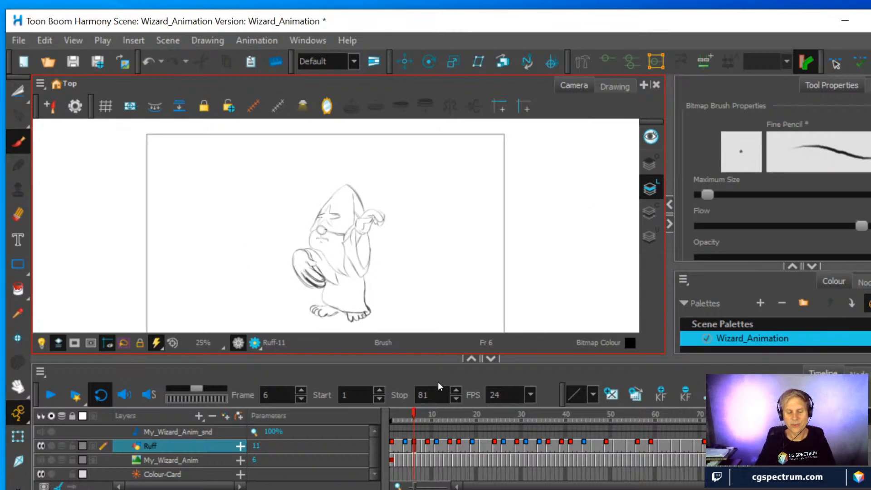
At frame 8, erase the front hand's outer fingers and redraw them fanned farther forward, curling down from the knuckles
{"action": "mouse_move", "coordinate": [413, 413]}
{"action": "left_mouse_down"}
{"action": "mouse_move", "coordinate": [430, 415]}
{"action": "mouse_move", "coordinate": [422, 415]}
{"action": "left_mouse_up"}
{"action": "scroll", "coordinate": [403, 269], "scroll_direction": "up", "scroll_amount": 1}
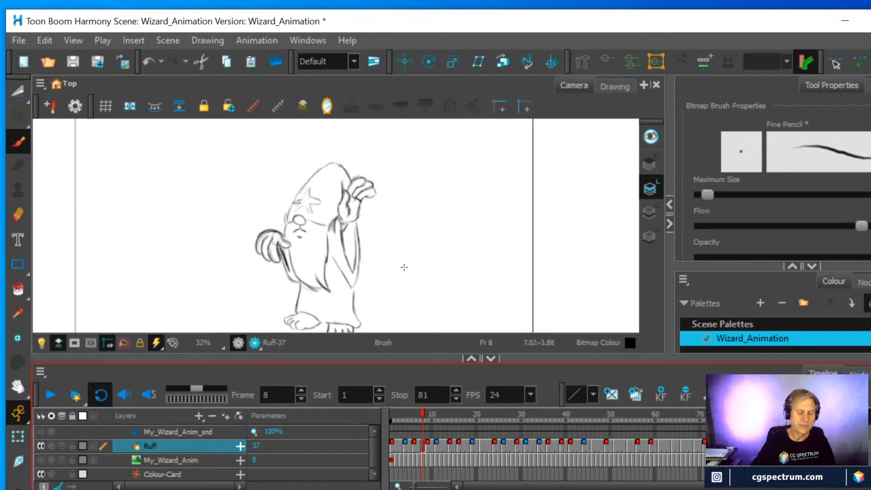
{"action": "left_click", "coordinate": [18, 214]}
{"action": "mouse_move", "coordinate": [264, 256]}
{"action": "left_mouse_down"}
{"action": "mouse_move", "coordinate": [259, 235]}
{"action": "mouse_move", "coordinate": [260, 255]}
{"action": "mouse_move", "coordinate": [267, 253]}
{"action": "mouse_move", "coordinate": [251, 236]}
{"action": "mouse_move", "coordinate": [253, 256]}
{"action": "left_mouse_up"}
{"action": "left_click", "coordinate": [18, 141]}
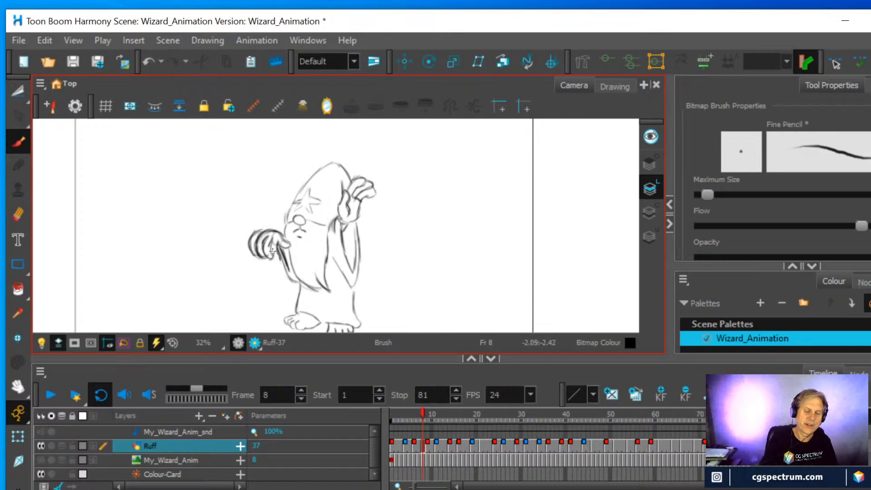
{"action": "key", "text": "alt+e"}
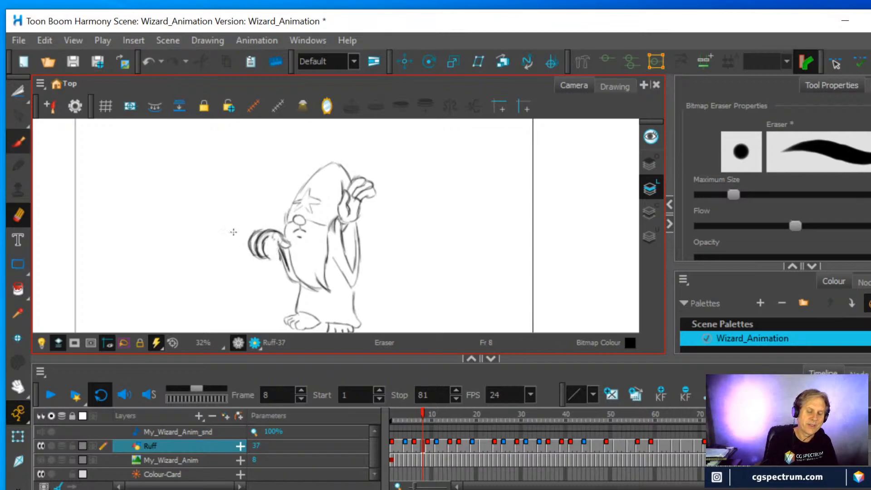
{"action": "key", "text": "alt+b"}
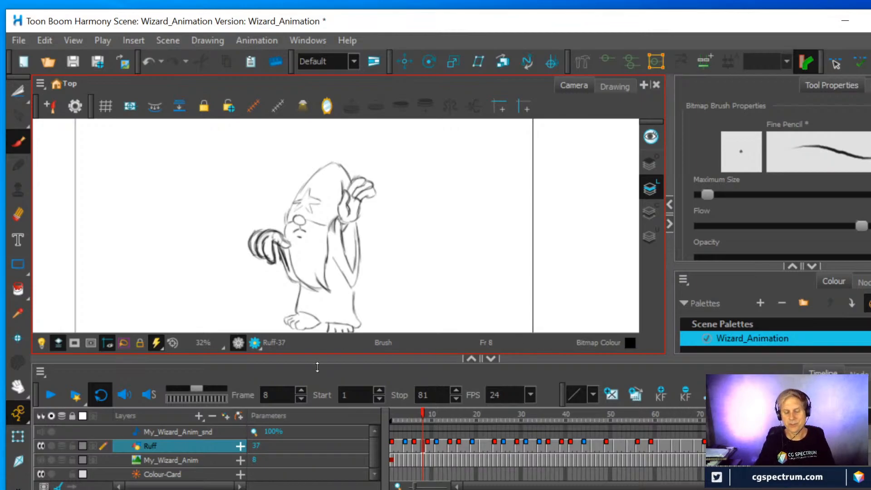
At frame 11, erase the fingertips of the raised hand beside the hat and redraw them bending over toward the hat in curved strokes
{"action": "left_click", "coordinate": [421, 406]}
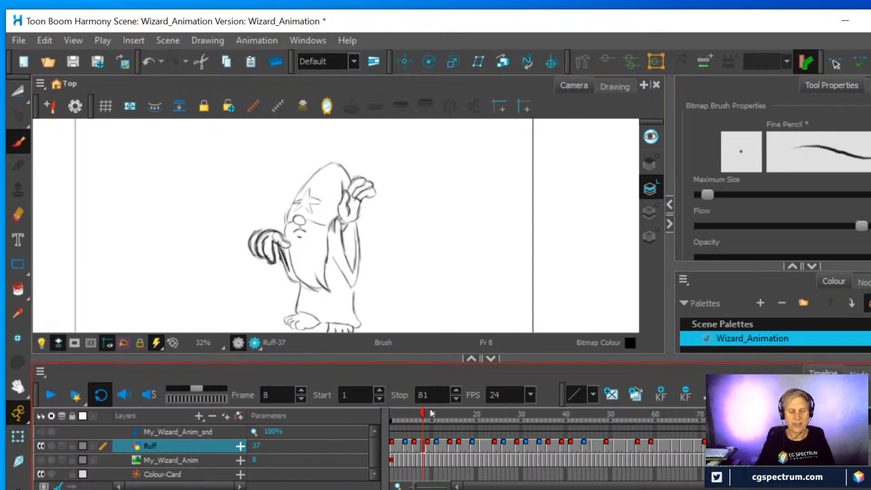
{"action": "left_click_drag", "start_coordinate": [423, 415], "coordinate": [437, 418]}
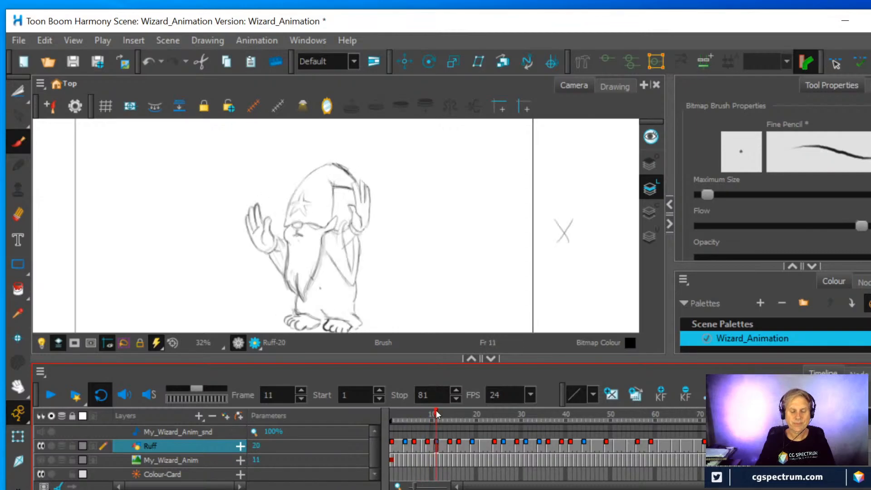
{"action": "left_click", "coordinate": [18, 214]}
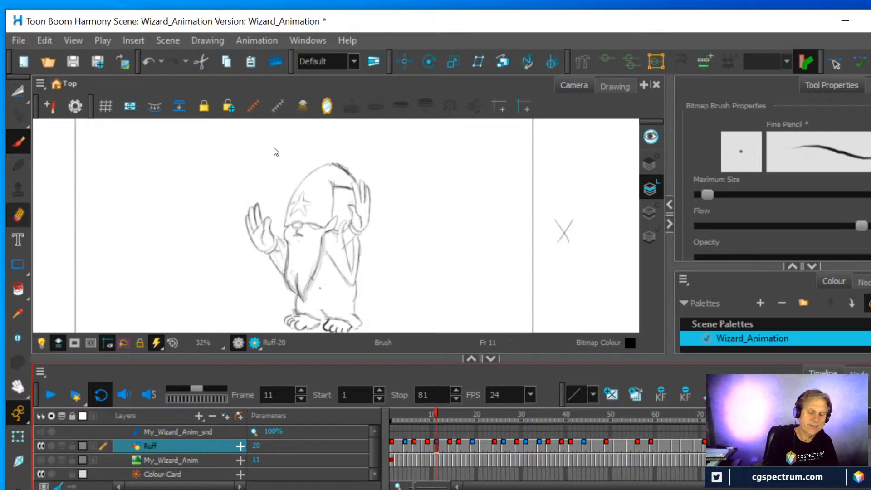
{"action": "mouse_move", "coordinate": [357, 188]}
{"action": "left_mouse_down"}
{"action": "mouse_move", "coordinate": [359, 199]}
{"action": "mouse_move", "coordinate": [368, 192]}
{"action": "left_mouse_up"}
{"action": "left_click", "coordinate": [19, 142]}
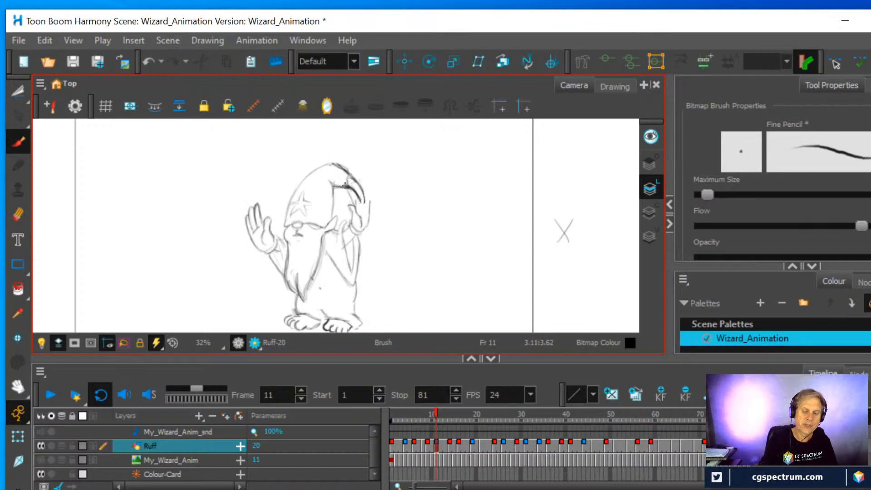
{"action": "mouse_move", "coordinate": [354, 205]}
{"action": "left_mouse_down"}
{"action": "mouse_move", "coordinate": [367, 182]}
{"action": "mouse_move", "coordinate": [359, 183]}
{"action": "mouse_move", "coordinate": [371, 213]}
{"action": "left_mouse_up"}
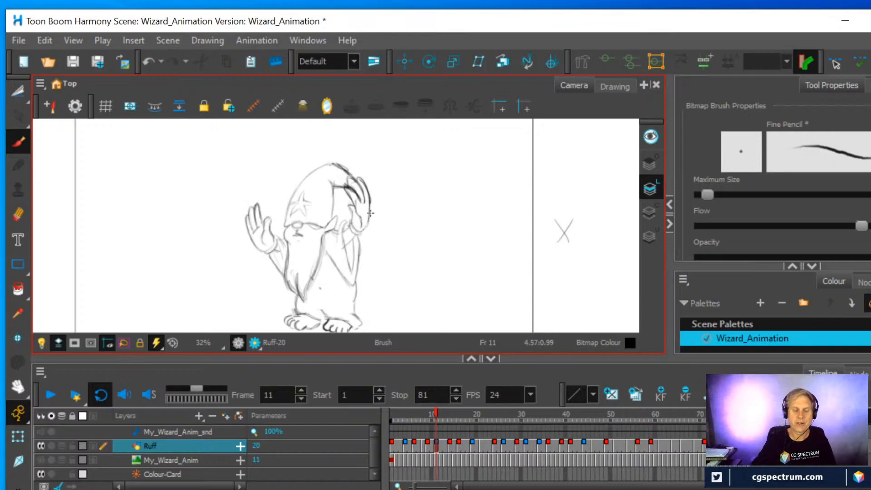
Erase the heavy overlapping lines between the hat and the raised hand at frame 11 and redraw the inner finger contours
{"action": "left_click", "coordinate": [18, 214]}
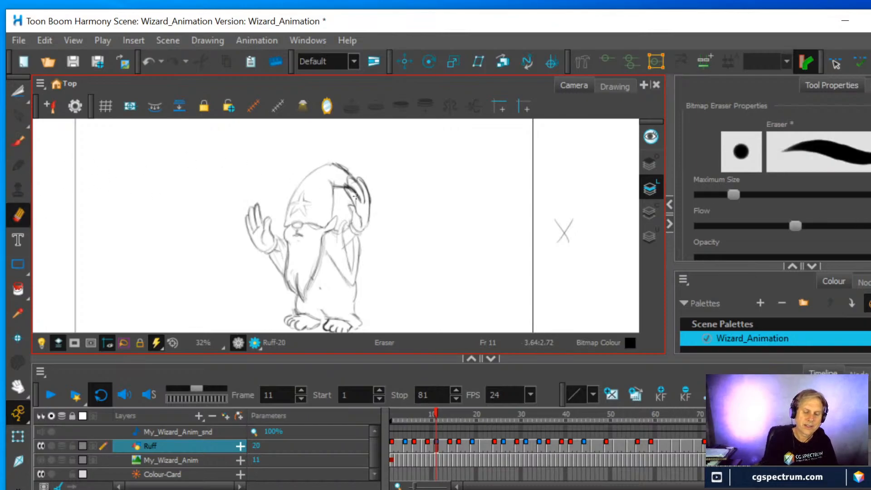
{"action": "left_click_drag", "start_coordinate": [358, 199], "coordinate": [347, 189]}
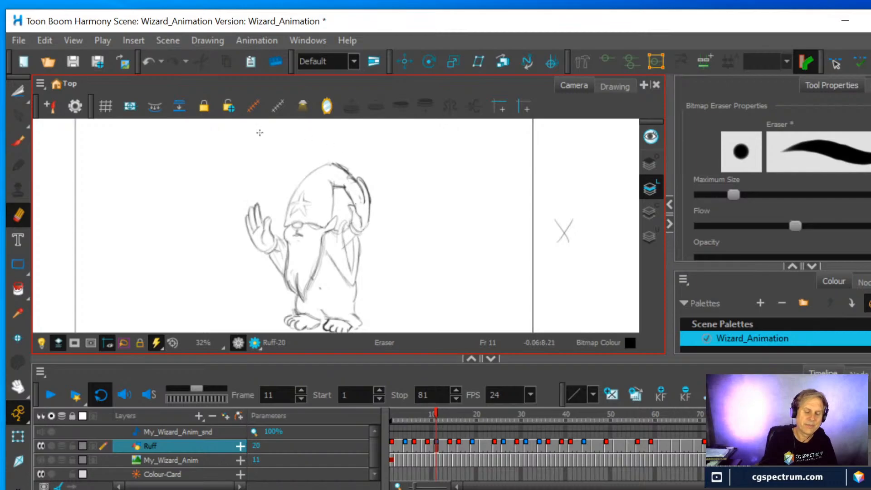
{"action": "left_click", "coordinate": [19, 141]}
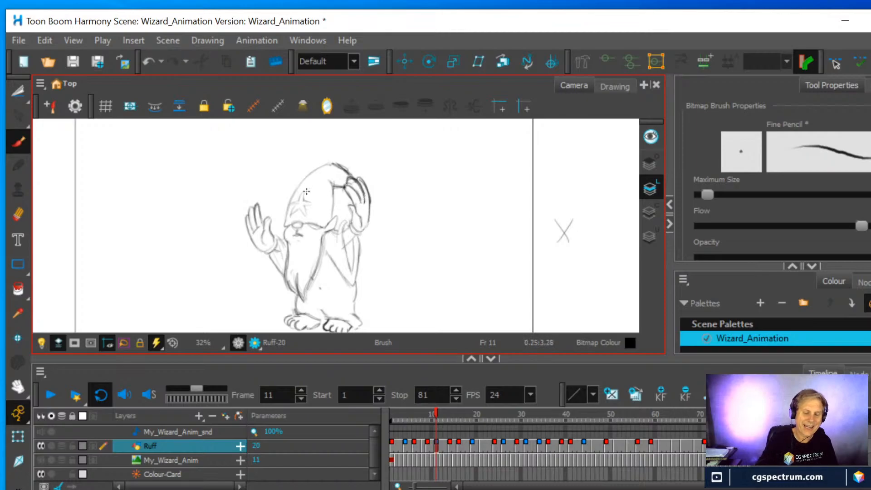
Play back the whole wizard animation to review the dragging hands and fingers, and stop the playback
{"action": "scroll", "coordinate": [307, 191], "scroll_direction": "down", "scroll_amount": 2}
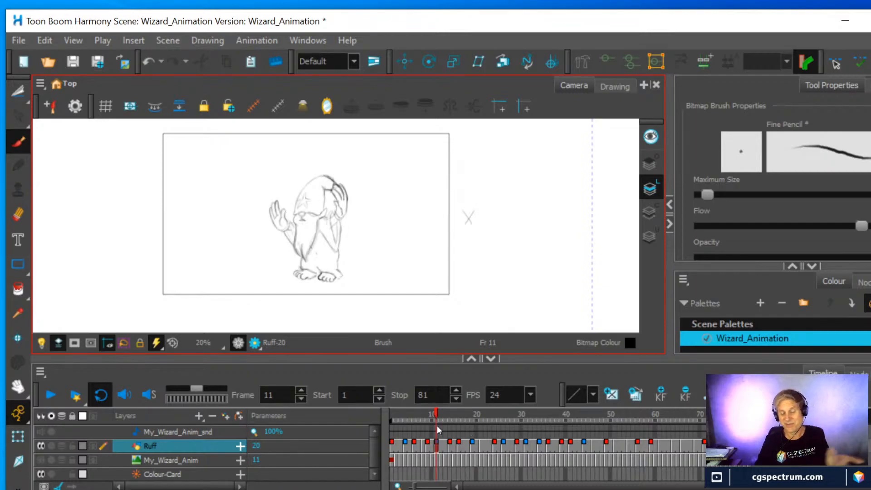
{"action": "left_click", "coordinate": [48, 396]}
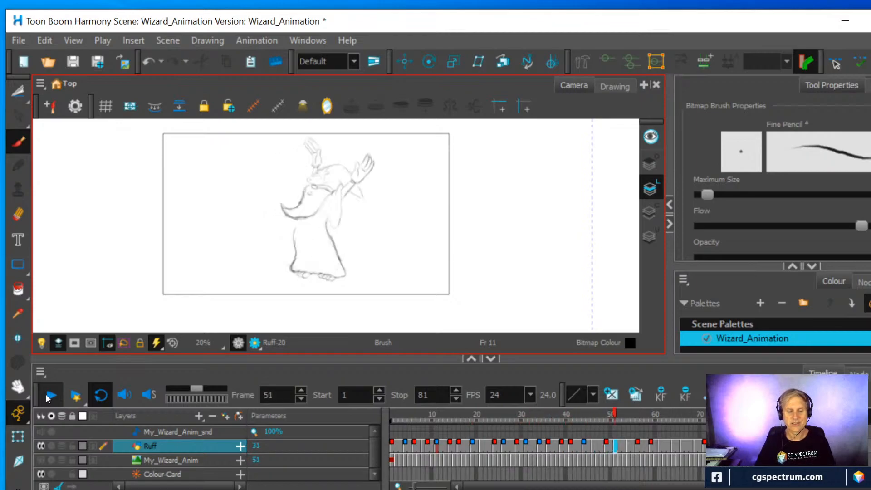
{"action": "left_click", "coordinate": [45, 394]}
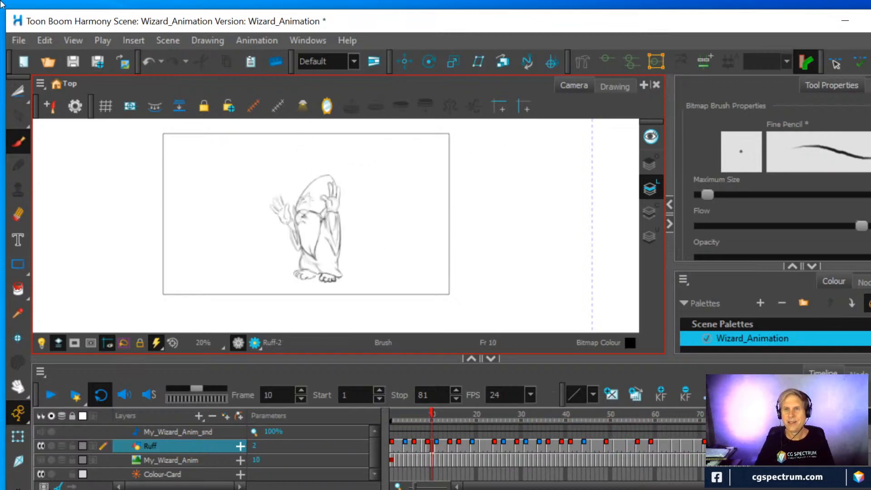
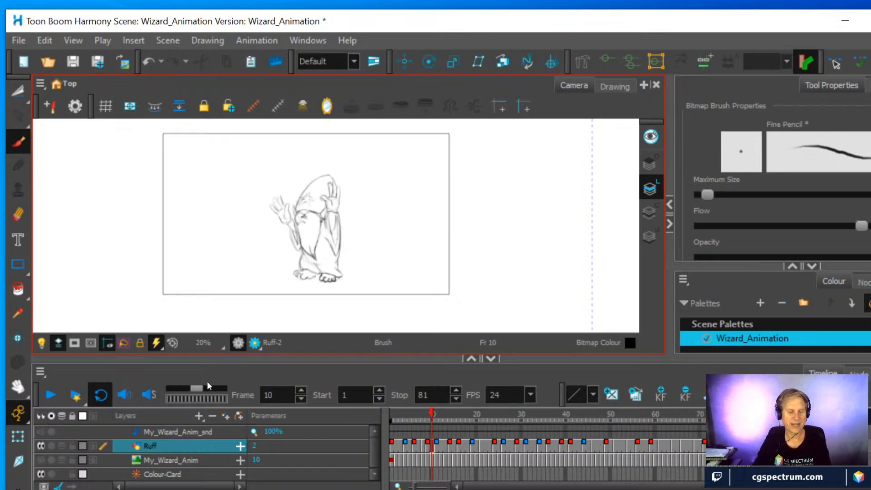
Play back the wizard animation and go to frame 45
{"action": "left_click", "coordinate": [51, 396]}
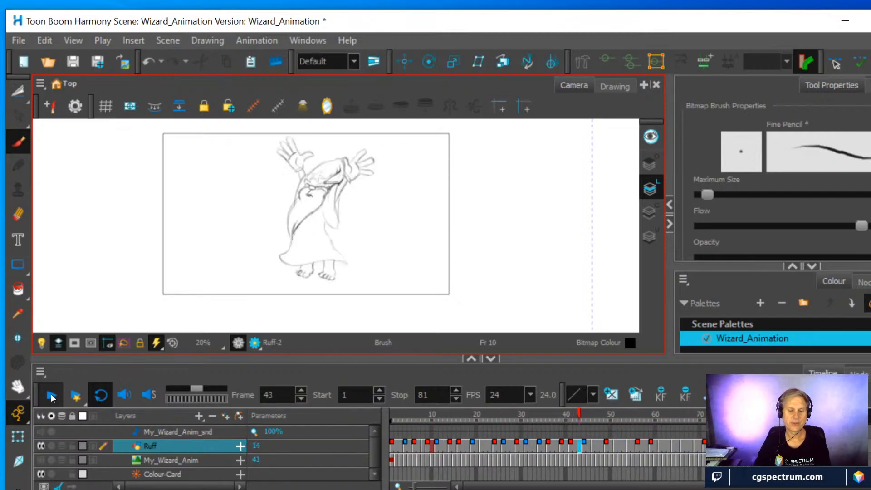
{"action": "left_click", "coordinate": [52, 398]}
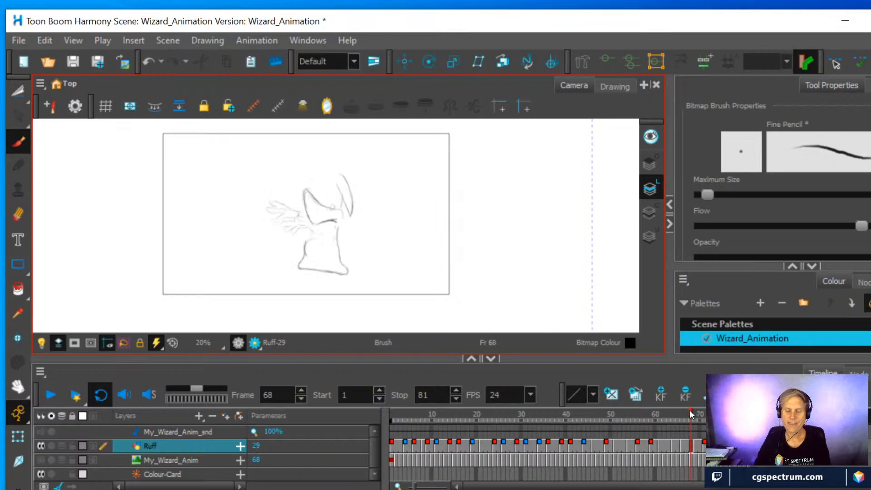
{"action": "mouse_move", "coordinate": [690, 410]}
{"action": "left_mouse_down"}
{"action": "mouse_move", "coordinate": [574, 415]}
{"action": "mouse_move", "coordinate": [597, 417]}
{"action": "mouse_move", "coordinate": [579, 418]}
{"action": "mouse_move", "coordinate": [589, 418]}
{"action": "left_mouse_up"}
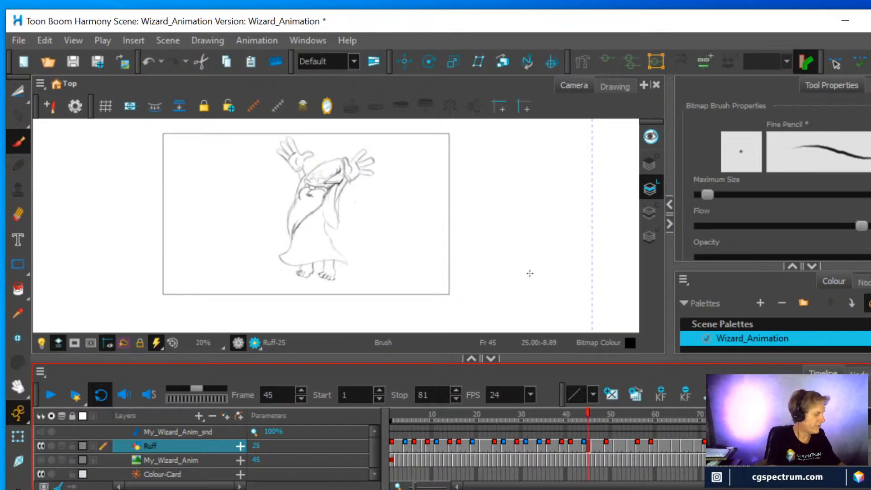
Turn on onion skin for the wizard's raised-arms drawing at frame 45 of the Ruff layer
{"action": "key", "text": "alt+o"}
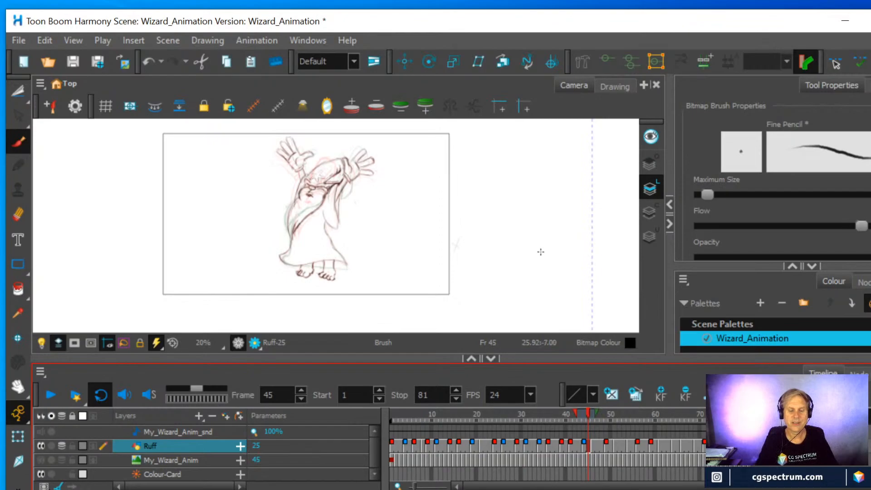
{"action": "scroll", "coordinate": [434, 226], "scroll_direction": "up", "scroll_amount": 3}
{"action": "key", "text": "space"}
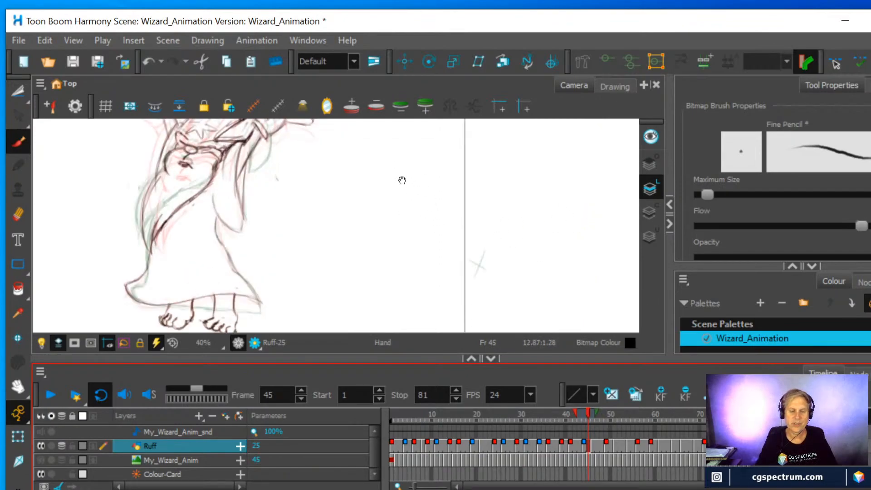
{"action": "left_click_drag", "start_coordinate": [398, 180], "coordinate": [441, 291]}
{"action": "scroll", "coordinate": [397, 250], "scroll_direction": "up", "scroll_amount": 3}
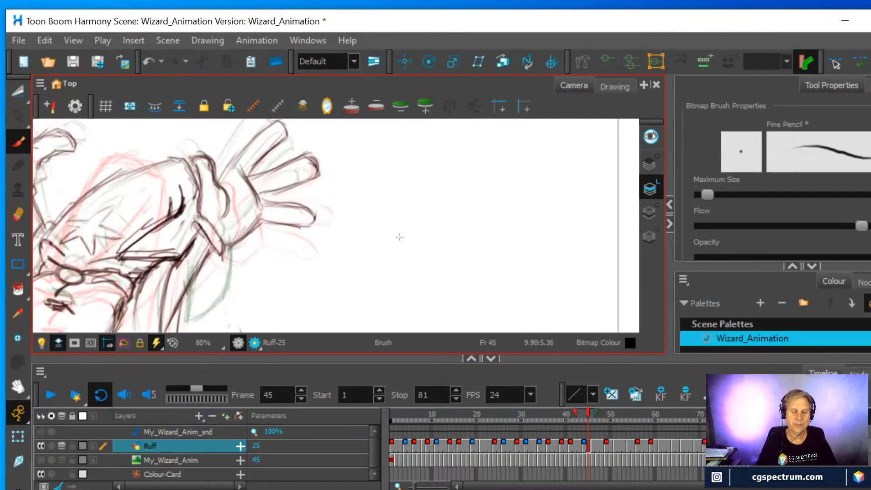
{"action": "scroll", "coordinate": [403, 234], "scroll_direction": "down", "scroll_amount": 1}
{"action": "left_click_drag", "start_coordinate": [402, 234], "coordinate": [447, 249]}
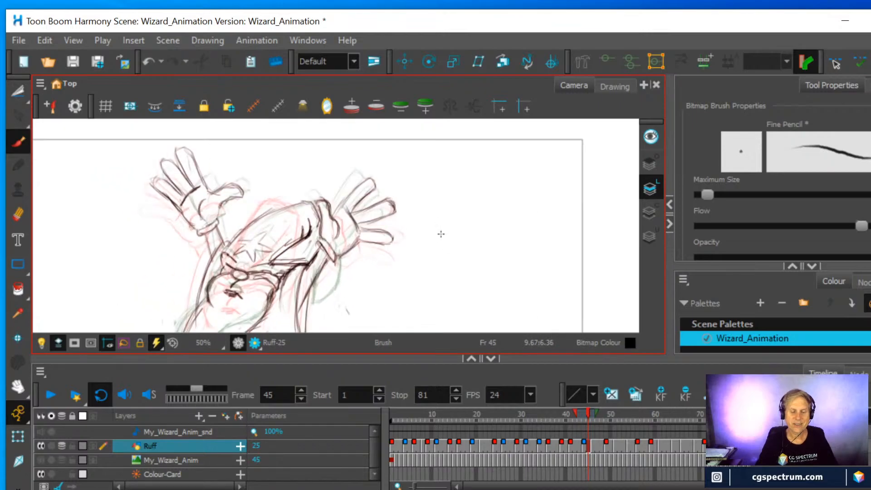
Compare the wizard's raised hands and hat across frames 43 to 46
{"action": "left_click", "coordinate": [584, 446]}
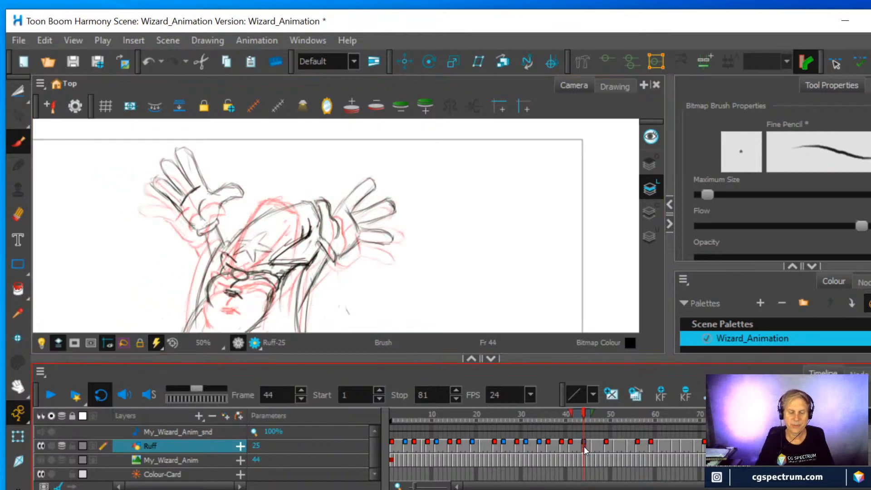
{"action": "left_click", "coordinate": [578, 444]}
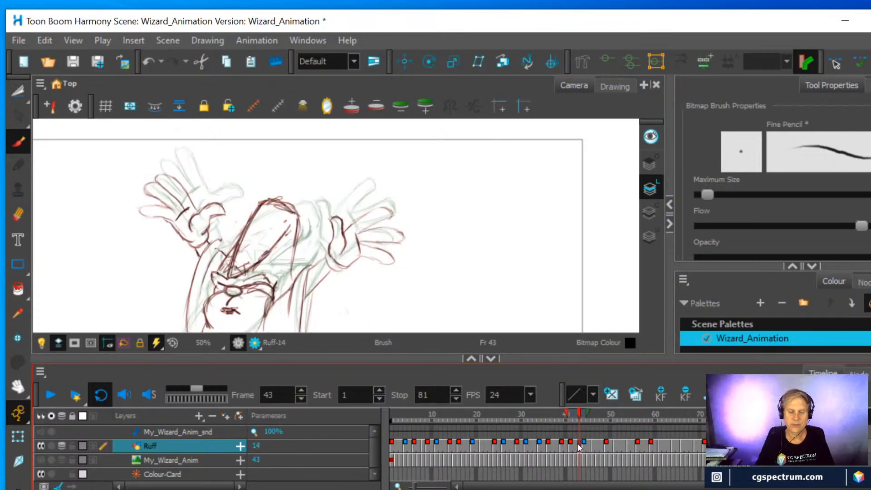
{"action": "left_click", "coordinate": [584, 445]}
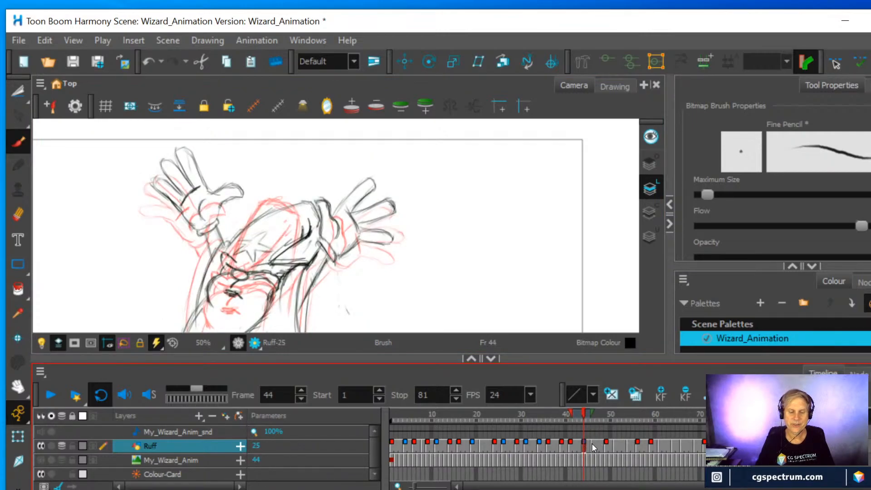
{"action": "left_click", "coordinate": [592, 443]}
{"action": "left_click", "coordinate": [584, 445]}
{"action": "left_click", "coordinate": [593, 447]}
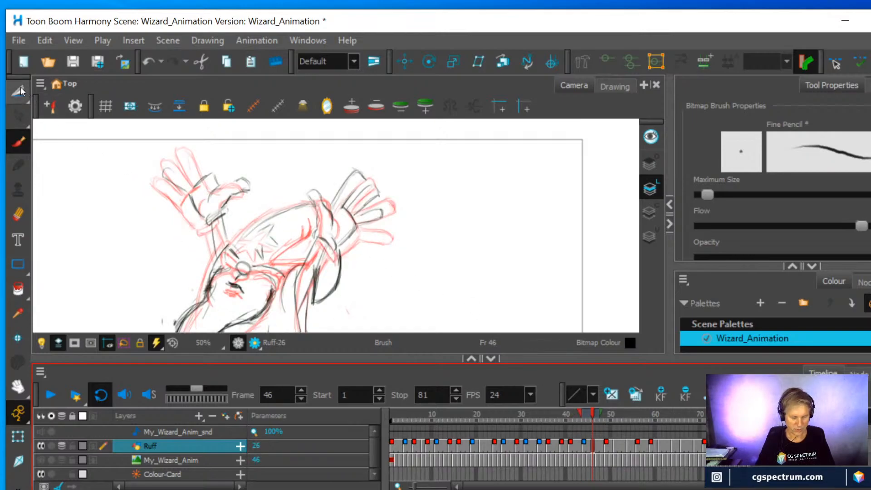
Lasso the raised hand beside the wizard's hat tip on frame 46 with the Cutter and copy it
{"action": "left_click", "coordinate": [53, 106]}
{"action": "mouse_move", "coordinate": [310, 237]}
{"action": "left_mouse_down"}
{"action": "mouse_move", "coordinate": [306, 172]}
{"action": "mouse_move", "coordinate": [340, 158]}
{"action": "mouse_move", "coordinate": [382, 172]}
{"action": "mouse_move", "coordinate": [411, 201]}
{"action": "mouse_move", "coordinate": [388, 238]}
{"action": "mouse_move", "coordinate": [357, 258]}
{"action": "mouse_move", "coordinate": [313, 244]}
{"action": "mouse_move", "coordinate": [313, 218]}
{"action": "left_mouse_up"}
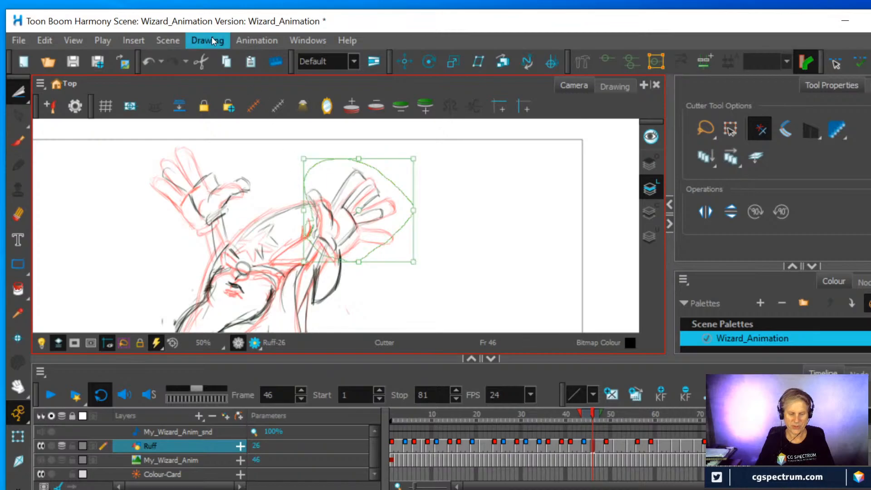
{"action": "left_click", "coordinate": [47, 41]}
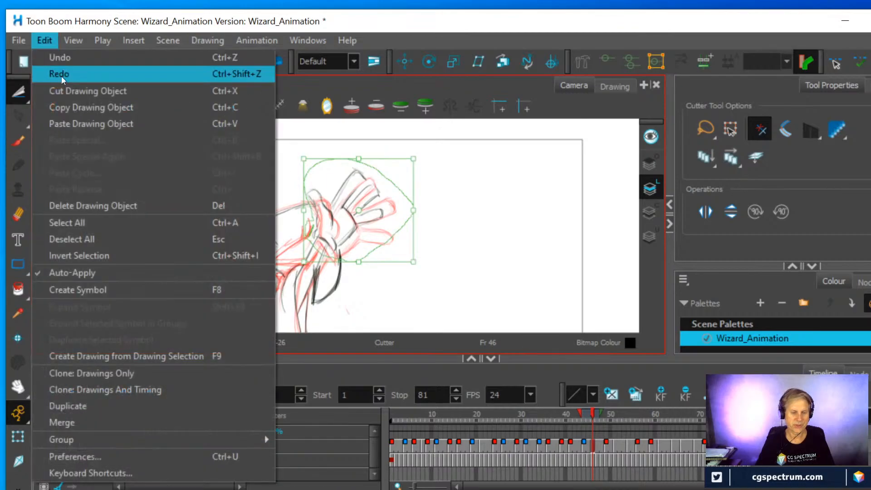
{"action": "left_click", "coordinate": [69, 105]}
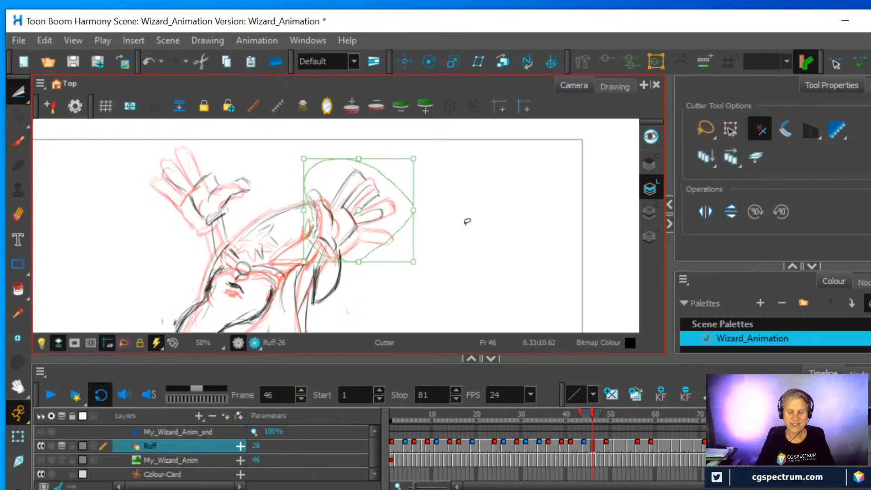
Cut around the raised hand beside the hat tip on frame 45 and delete it
{"action": "left_click", "coordinate": [586, 445]}
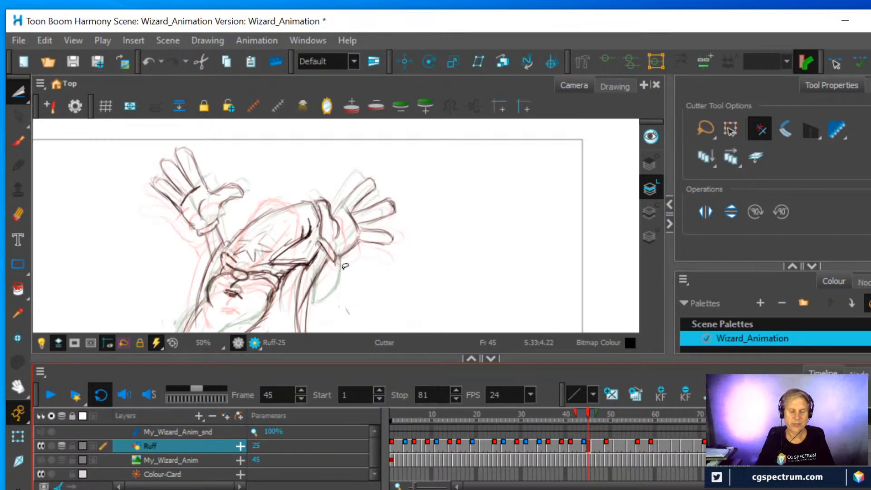
{"action": "mouse_move", "coordinate": [341, 272]}
{"action": "left_mouse_down"}
{"action": "mouse_move", "coordinate": [406, 247]}
{"action": "mouse_move", "coordinate": [413, 188]}
{"action": "mouse_move", "coordinate": [383, 163]}
{"action": "mouse_move", "coordinate": [348, 171]}
{"action": "mouse_move", "coordinate": [309, 197]}
{"action": "mouse_move", "coordinate": [320, 267]}
{"action": "mouse_move", "coordinate": [372, 262]}
{"action": "left_mouse_up"}
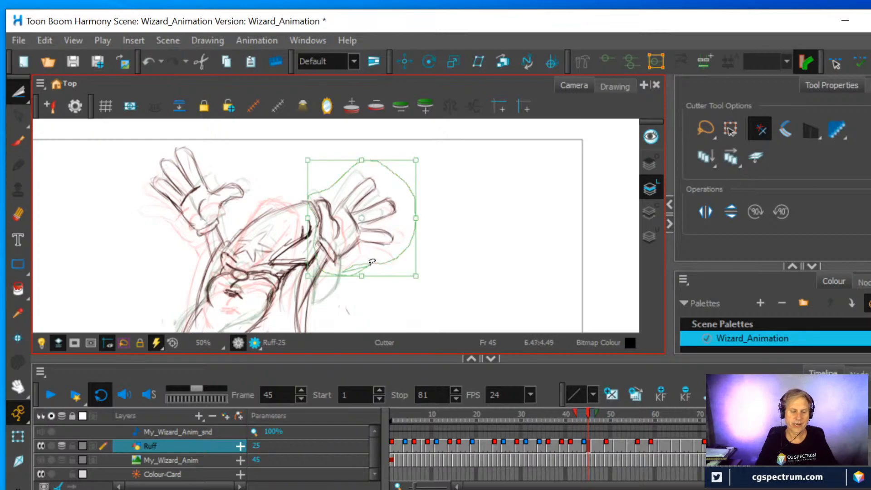
{"action": "key", "text": "Delete"}
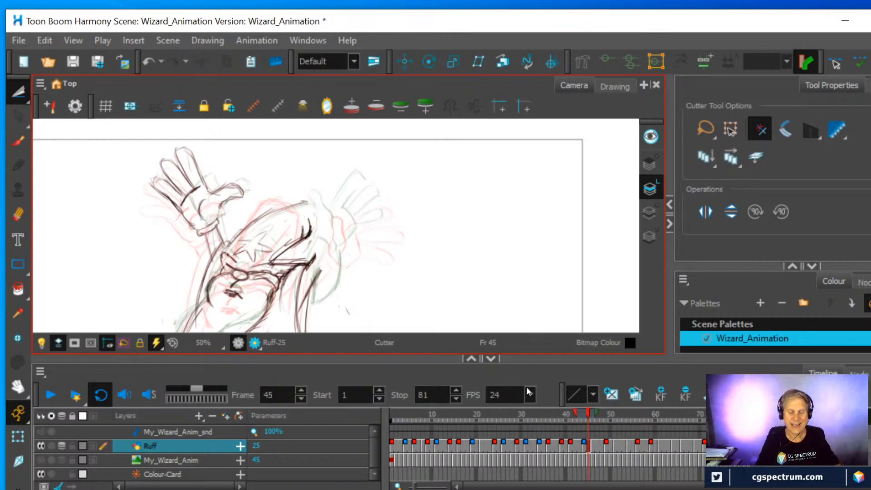
Return to frame 46, lasso the open hand beside the hat tip more tightly and copy it again
{"action": "left_click", "coordinate": [593, 444]}
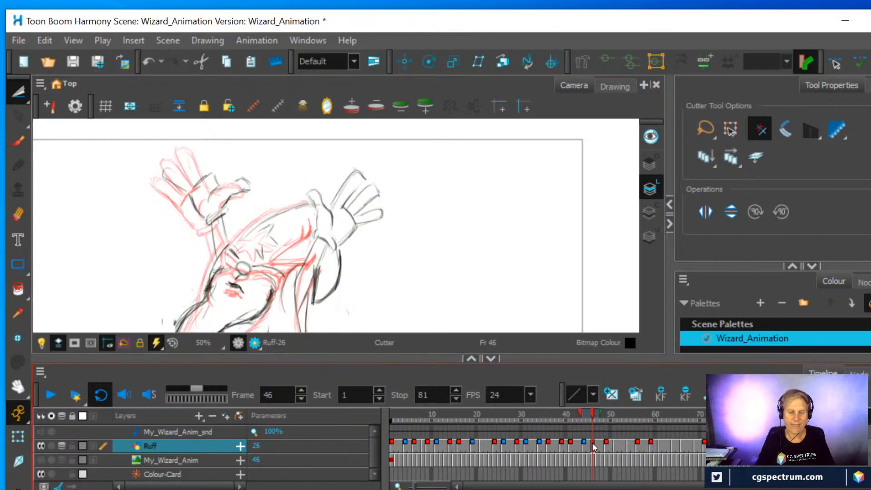
{"action": "mouse_move", "coordinate": [340, 252]}
{"action": "left_mouse_down"}
{"action": "mouse_move", "coordinate": [316, 242]}
{"action": "mouse_move", "coordinate": [300, 172]}
{"action": "mouse_move", "coordinate": [370, 166]}
{"action": "mouse_move", "coordinate": [386, 177]}
{"action": "mouse_move", "coordinate": [401, 212]}
{"action": "mouse_move", "coordinate": [347, 251]}
{"action": "left_mouse_up"}
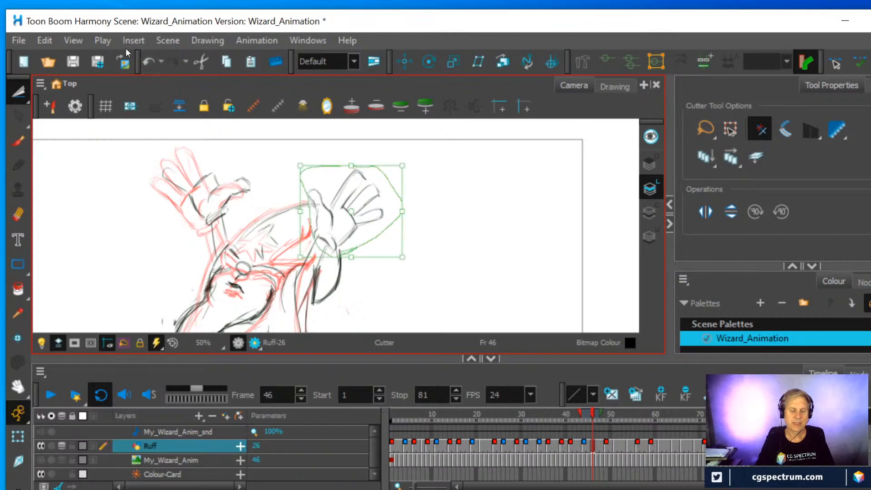
{"action": "left_click", "coordinate": [50, 41]}
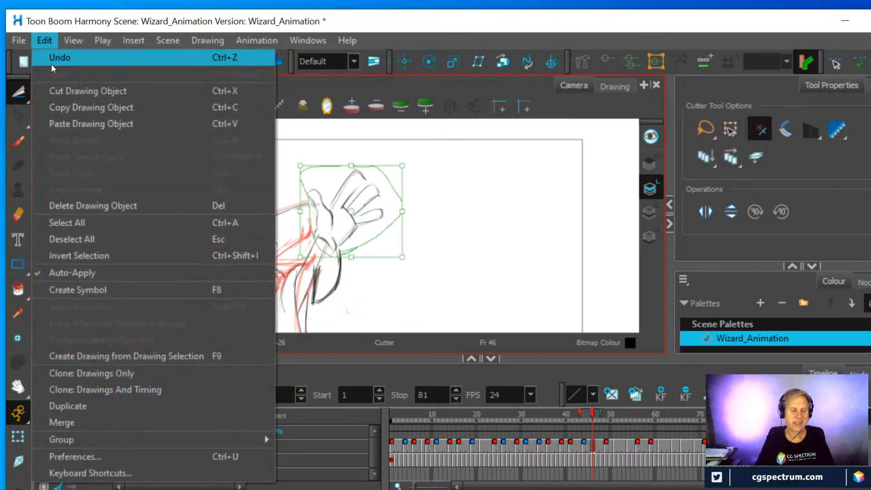
{"action": "left_click", "coordinate": [63, 103]}
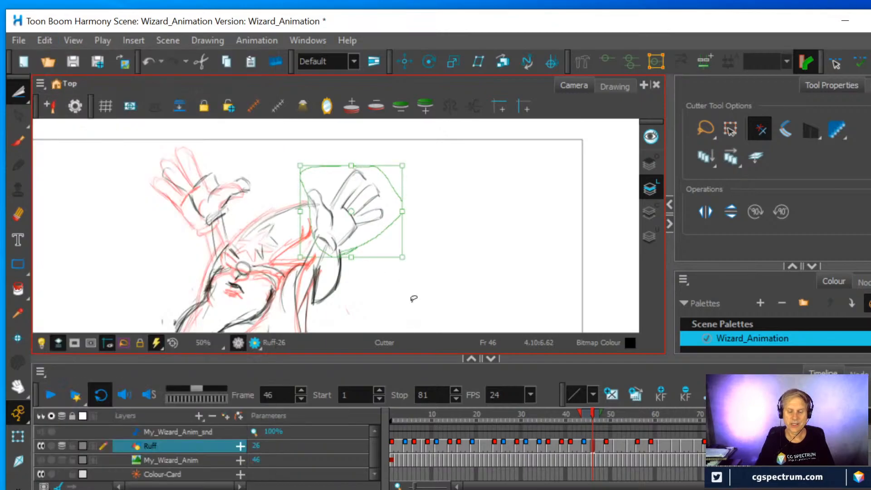
Paste the copied hand into the wizard drawing at frame 44
{"action": "left_click", "coordinate": [584, 445]}
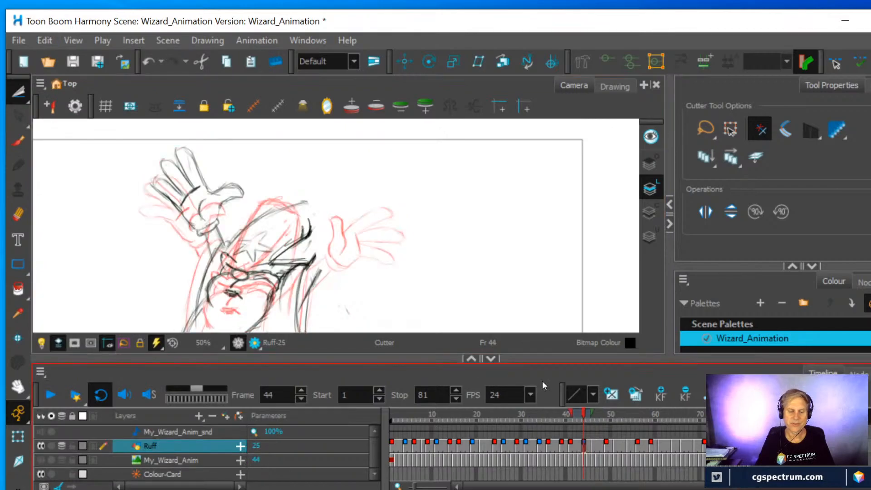
{"action": "left_click", "coordinate": [45, 39]}
{"action": "left_click", "coordinate": [76, 123]}
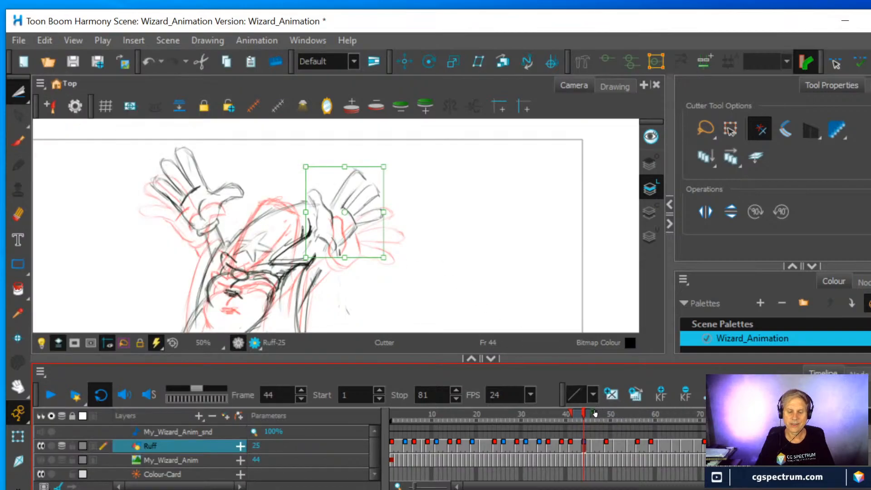
Adjust the onion skin range of following frames, and rotate the pasted hand slightly clockwise and shift it down between its neighbouring poses
{"action": "left_click_drag", "start_coordinate": [597, 414], "coordinate": [623, 417]}
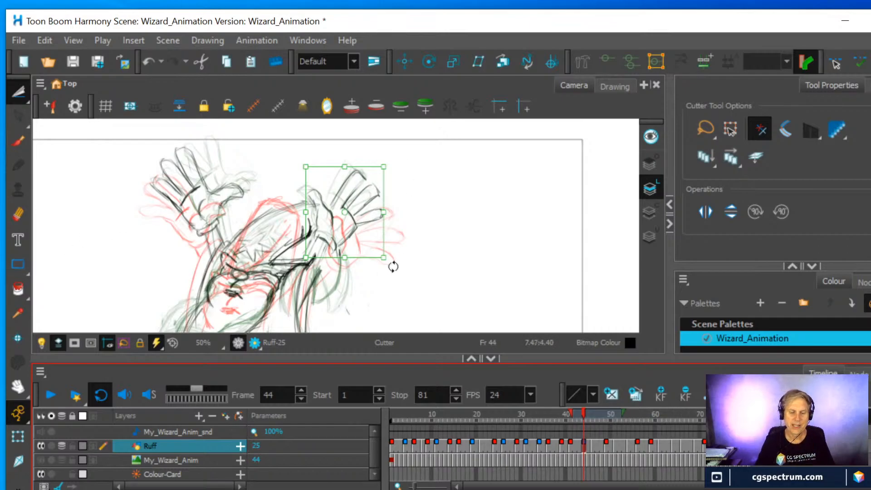
{"action": "left_click_drag", "start_coordinate": [395, 265], "coordinate": [382, 267]}
{"action": "left_click_drag", "start_coordinate": [341, 238], "coordinate": [349, 248]}
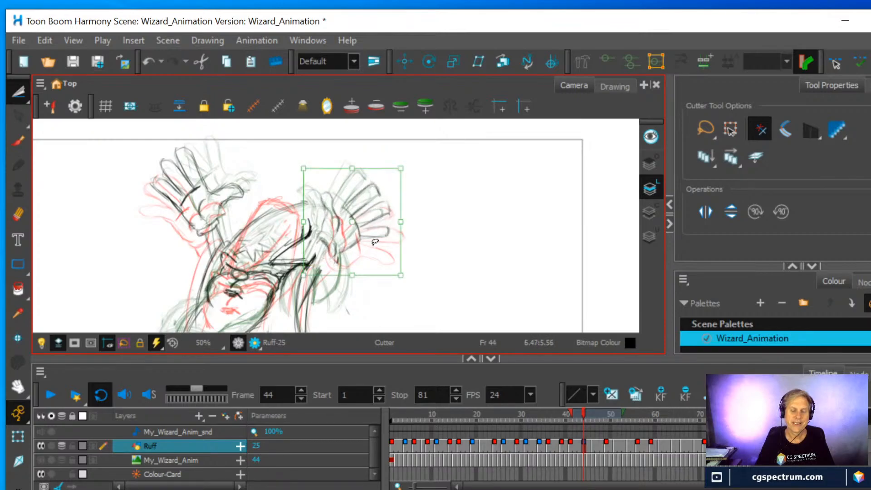
{"action": "mouse_move", "coordinate": [627, 415]}
{"action": "left_mouse_down"}
{"action": "mouse_move", "coordinate": [596, 414]}
{"action": "mouse_move", "coordinate": [609, 414]}
{"action": "left_mouse_up"}
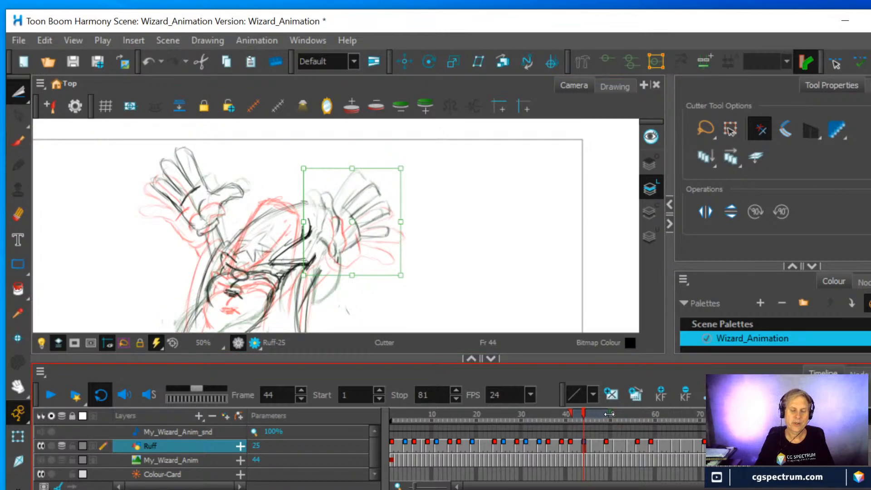
{"action": "left_click", "coordinate": [364, 234]}
{"action": "left_click_drag", "start_coordinate": [364, 235], "coordinate": [364, 240]}
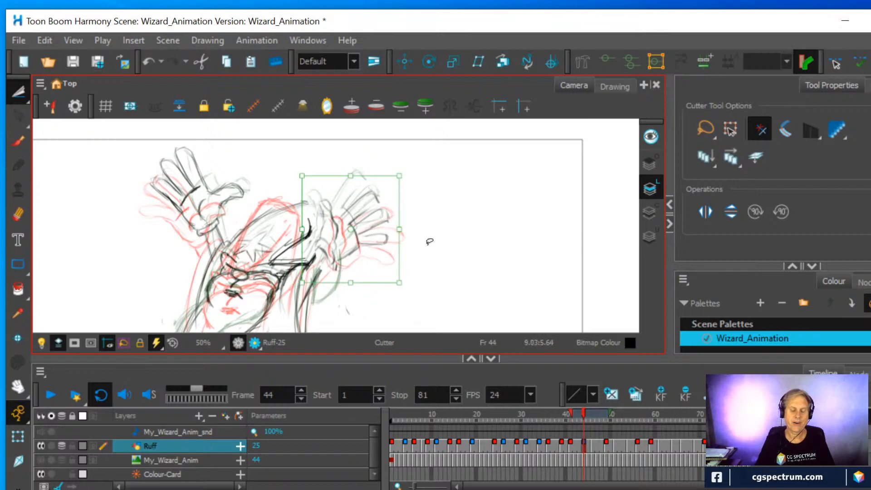
Deselect the repositioned hand and turn off onion skin
{"action": "scroll", "coordinate": [429, 241], "scroll_direction": "up", "scroll_amount": 2}
{"action": "key", "text": "space"}
{"action": "left_click_drag", "start_coordinate": [441, 234], "coordinate": [554, 196]}
{"action": "scroll", "coordinate": [549, 207], "scroll_direction": "down", "scroll_amount": 2}
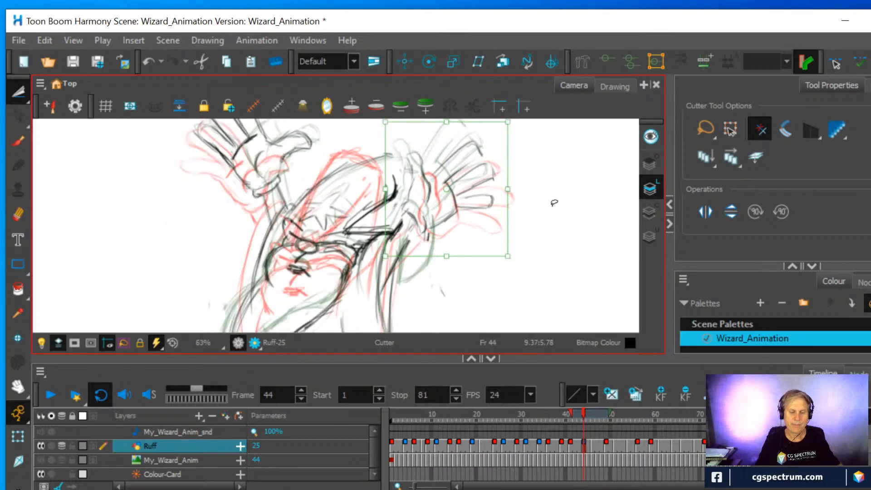
{"action": "left_click", "coordinate": [554, 202]}
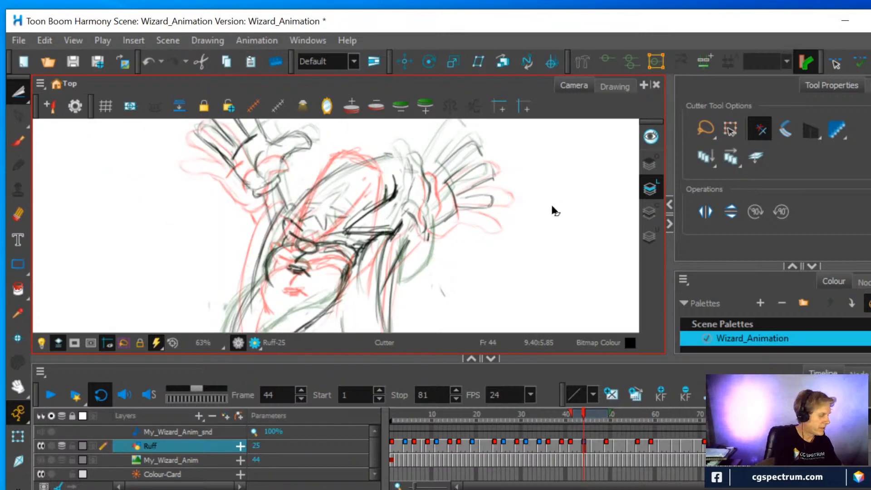
{"action": "key", "text": "alt+o"}
Redraw the hat edge and sleeve cuff around the pasted hand with the Fine Pencil brush, and close the gap in the hat's upper outline
{"action": "key", "text": "alt+b"}
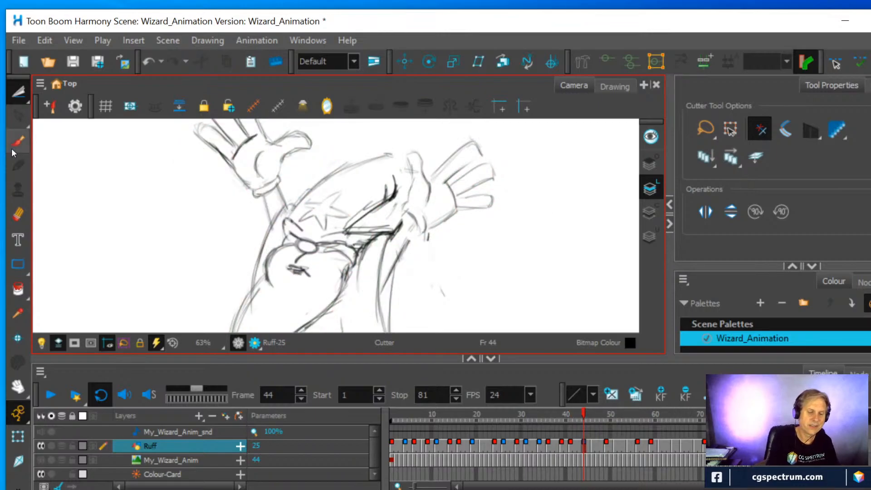
{"action": "mouse_move", "coordinate": [407, 215]}
{"action": "left_mouse_down"}
{"action": "mouse_move", "coordinate": [408, 241]}
{"action": "mouse_move", "coordinate": [413, 234]}
{"action": "mouse_move", "coordinate": [401, 250]}
{"action": "left_mouse_up"}
{"action": "left_click_drag", "start_coordinate": [407, 196], "coordinate": [410, 161]}
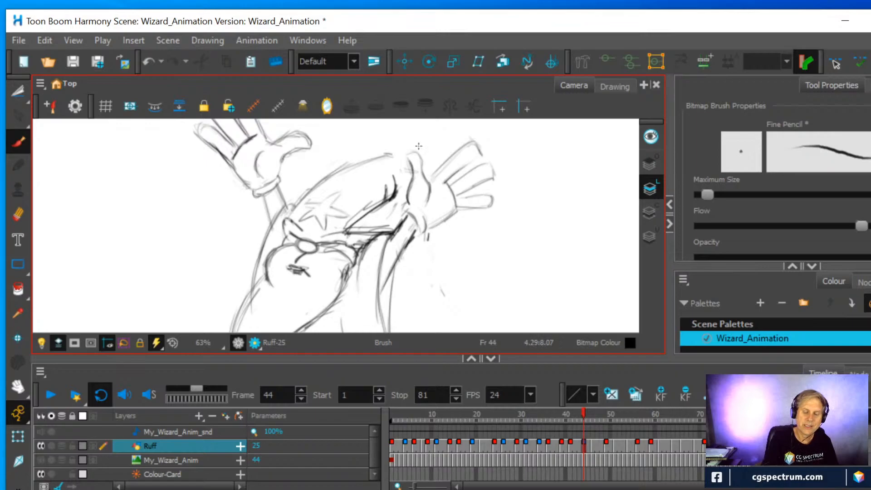
{"action": "mouse_move", "coordinate": [407, 206]}
{"action": "left_mouse_down"}
{"action": "mouse_move", "coordinate": [401, 216]}
{"action": "mouse_move", "coordinate": [426, 220]}
{"action": "mouse_move", "coordinate": [417, 238]}
{"action": "left_mouse_up"}
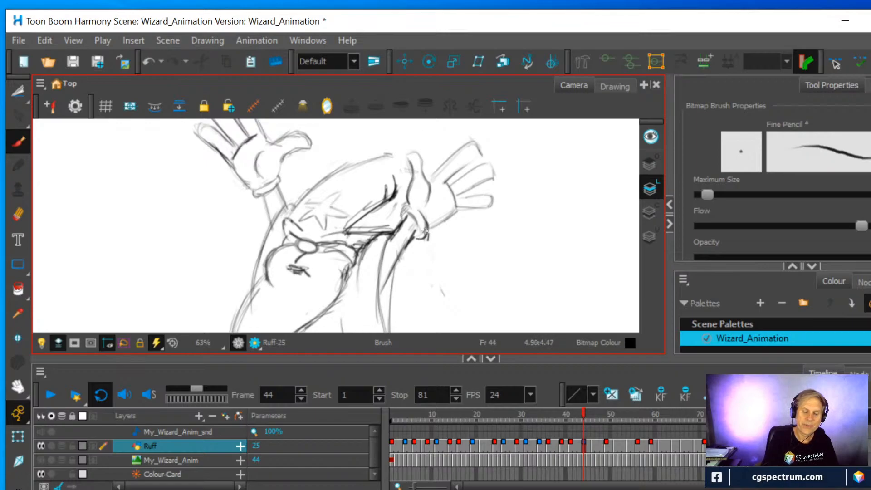
{"action": "left_click_drag", "start_coordinate": [388, 158], "coordinate": [404, 158]}
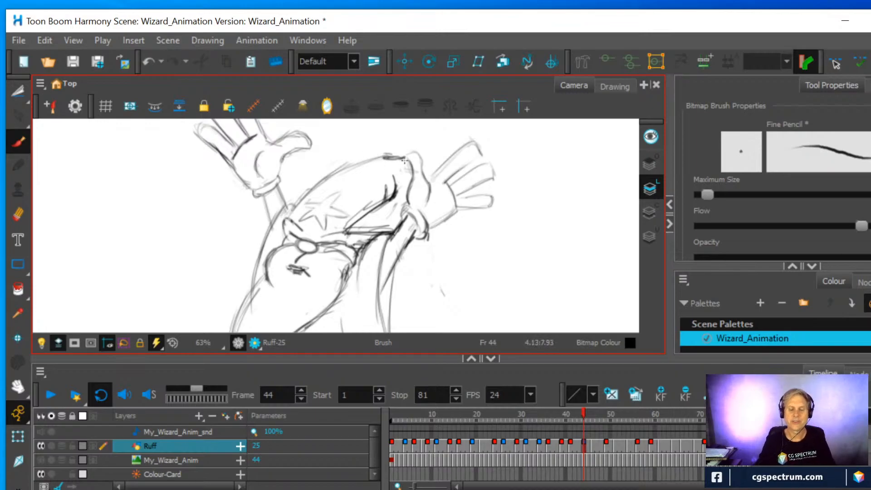
Scrub the timeline around frames 43 and 44 to check the revised hand's motion
{"action": "scroll", "coordinate": [405, 160], "scroll_direction": "down", "scroll_amount": 3}
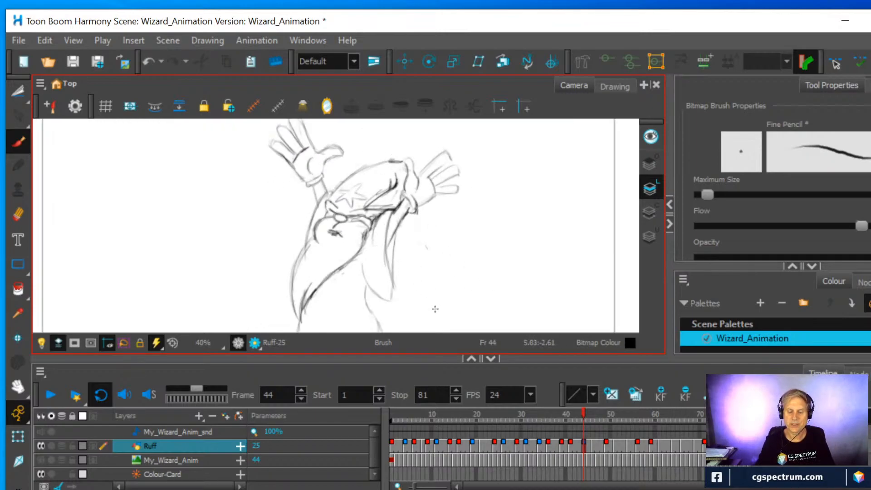
{"action": "mouse_move", "coordinate": [584, 413]}
{"action": "left_mouse_down"}
{"action": "mouse_move", "coordinate": [602, 413]}
{"action": "mouse_move", "coordinate": [567, 411]}
{"action": "mouse_move", "coordinate": [587, 404]}
{"action": "mouse_move", "coordinate": [582, 416]}
{"action": "left_mouse_up"}
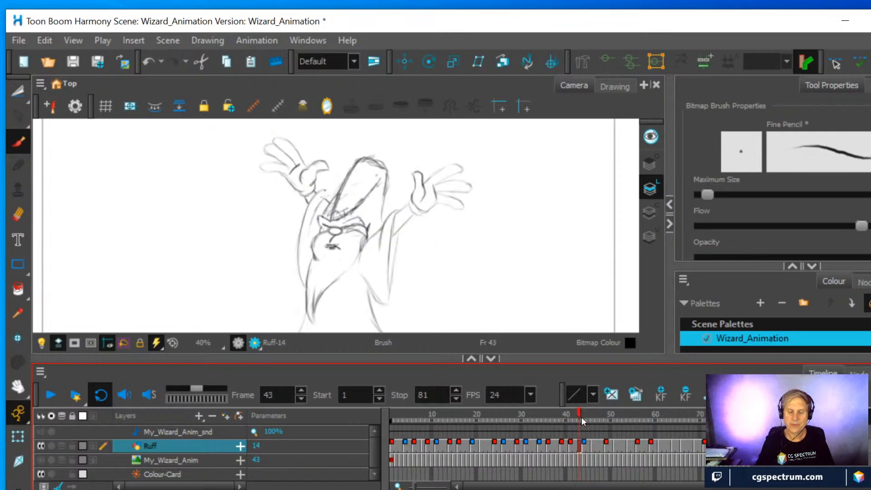
Delete the Ruff layer's exposed drawing cell at frame 43
{"action": "left_click", "coordinate": [578, 447]}
{"action": "left_click", "coordinate": [578, 446]}
{"action": "right_click", "coordinate": [577, 443]}
{"action": "mouse_move", "coordinate": [601, 295]}
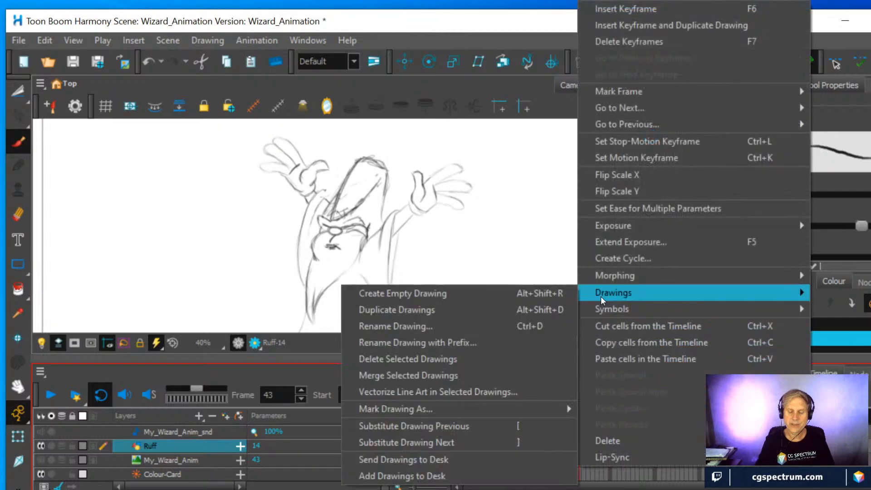
{"action": "left_click", "coordinate": [608, 438]}
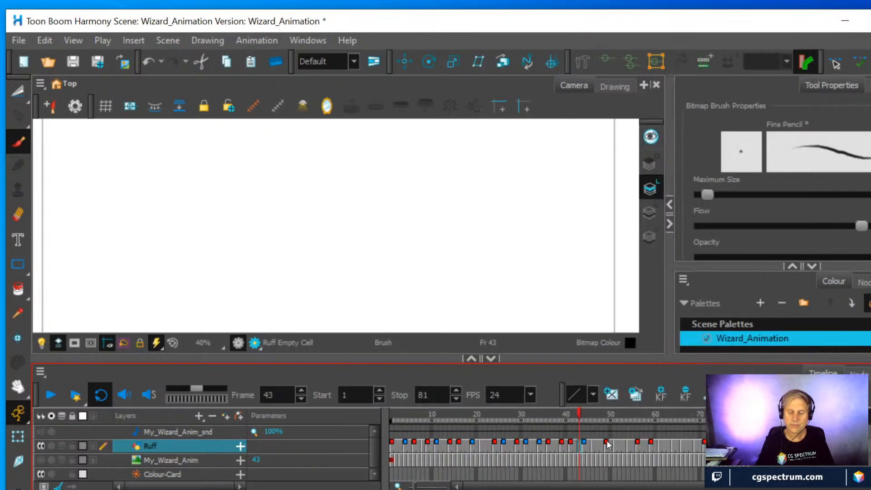
Shift all Ruff layer drawings from frame 44 onward one frame earlier so they start at frame 43
{"action": "left_click", "coordinate": [584, 449]}
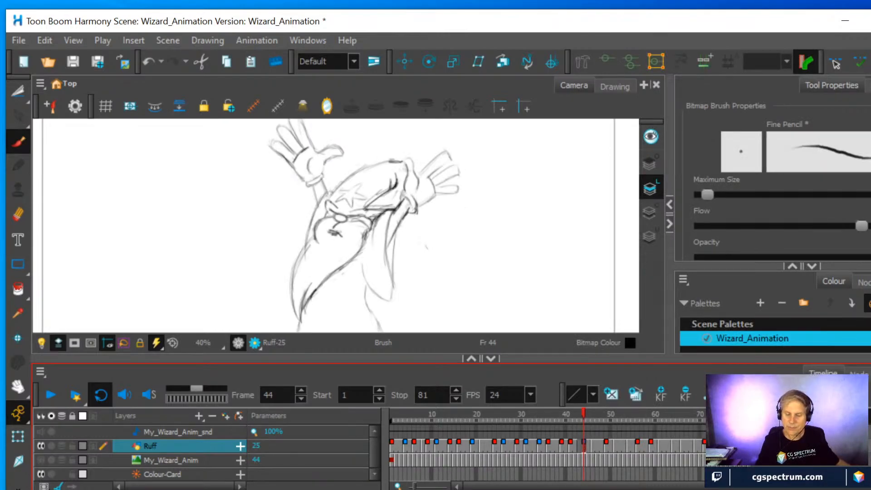
{"action": "left_click_drag", "start_coordinate": [584, 446], "coordinate": [689, 455]}
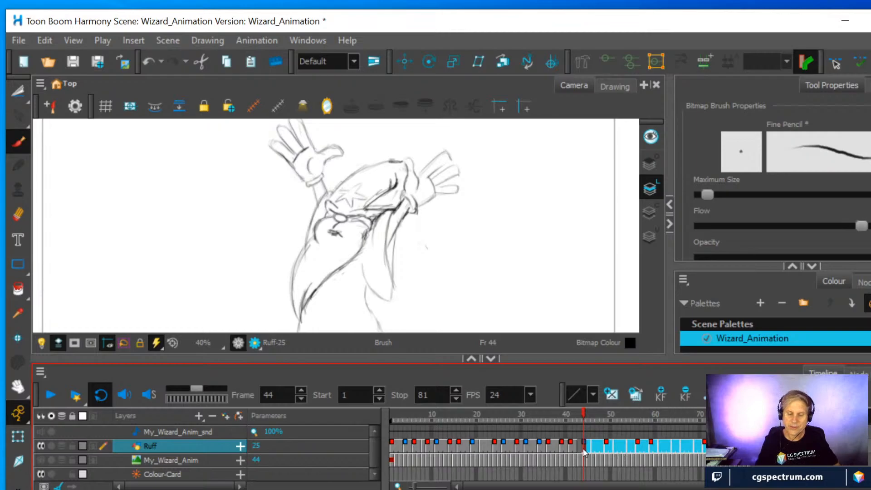
{"action": "left_click_drag", "start_coordinate": [584, 445], "coordinate": [579, 446]}
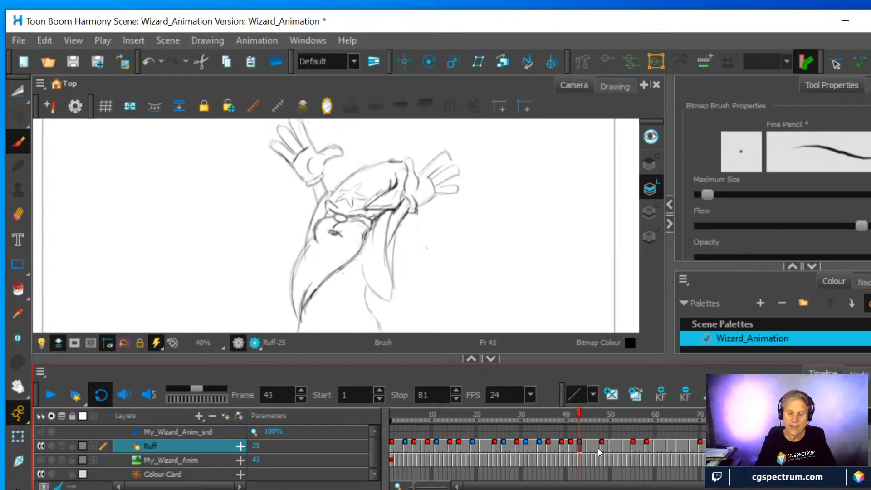
Play the animation with the whole wizard framed in the camera view to review the tightened timing
{"action": "left_click", "coordinate": [597, 447]}
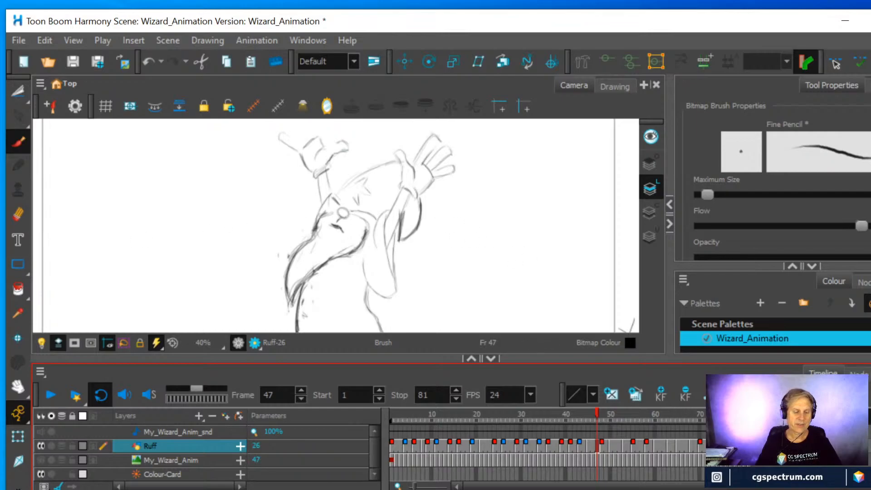
{"action": "left_click", "coordinate": [50, 395]}
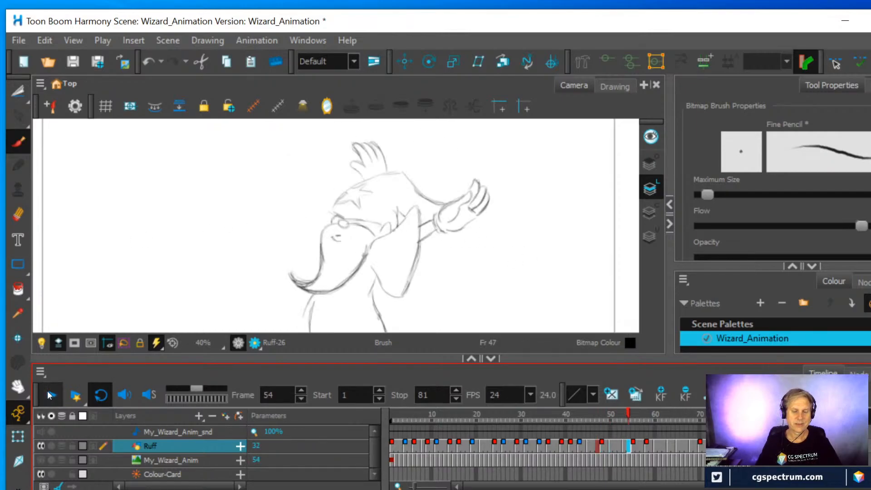
{"action": "left_click", "coordinate": [50, 395]}
{"action": "scroll", "coordinate": [270, 279], "scroll_direction": "down", "scroll_amount": 1}
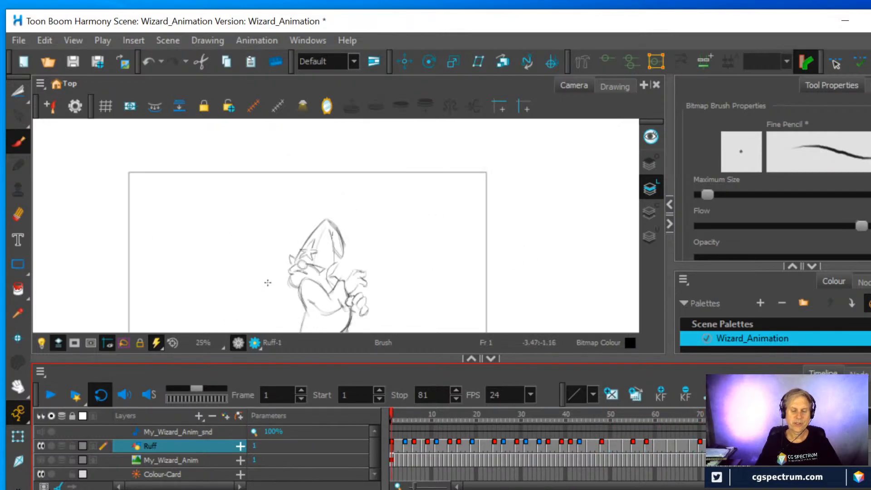
{"action": "mouse_move", "coordinate": [348, 267]}
{"action": "left_mouse_down"}
{"action": "mouse_move", "coordinate": [362, 213]}
{"action": "mouse_move", "coordinate": [362, 224]}
{"action": "left_mouse_up"}
{"action": "left_click", "coordinate": [51, 395]}
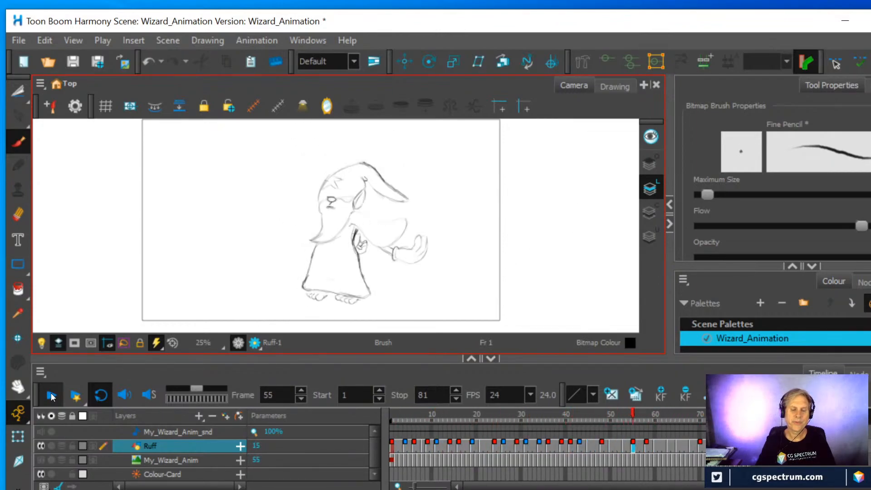
{"action": "left_click", "coordinate": [52, 398]}
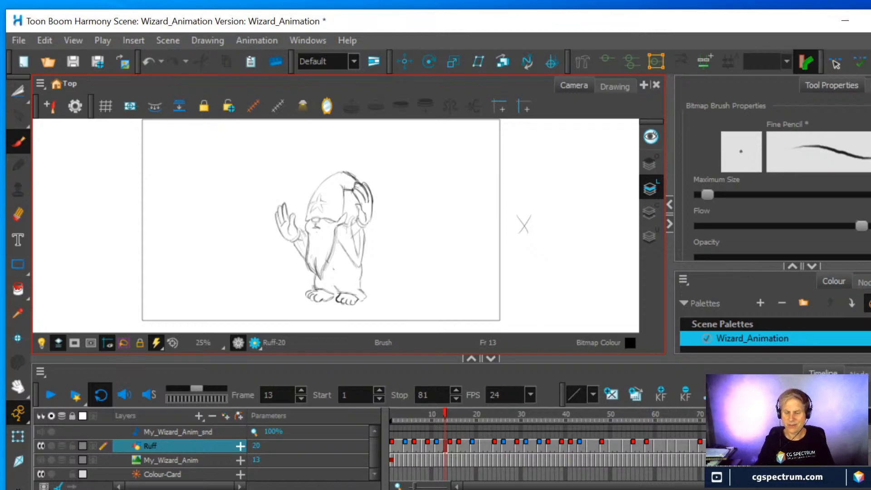
Erase the back edge of the wizard's hanging hat tip in the Ruff drawings at frames 70 and 72
{"action": "mouse_move", "coordinate": [718, 420]}
{"action": "left_mouse_down"}
{"action": "mouse_move", "coordinate": [750, 423]}
{"action": "mouse_move", "coordinate": [644, 431]}
{"action": "mouse_move", "coordinate": [701, 434]}
{"action": "mouse_move", "coordinate": [693, 438]}
{"action": "left_mouse_up"}
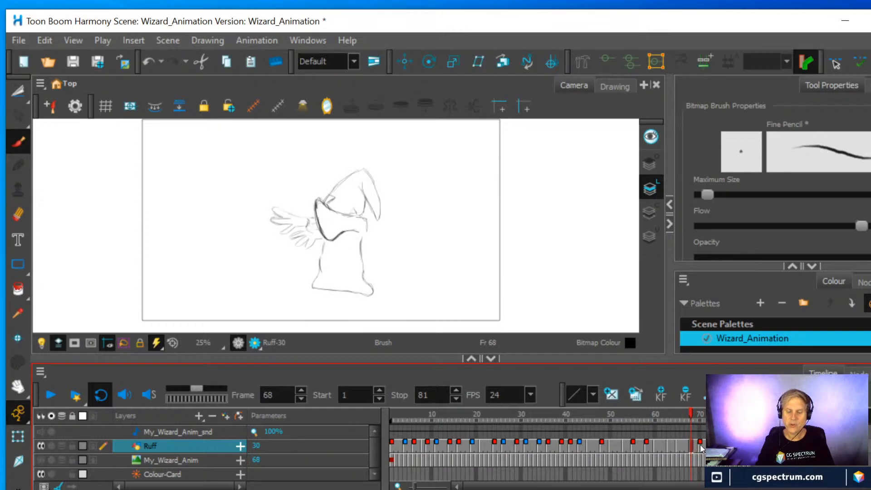
{"action": "left_click", "coordinate": [700, 444]}
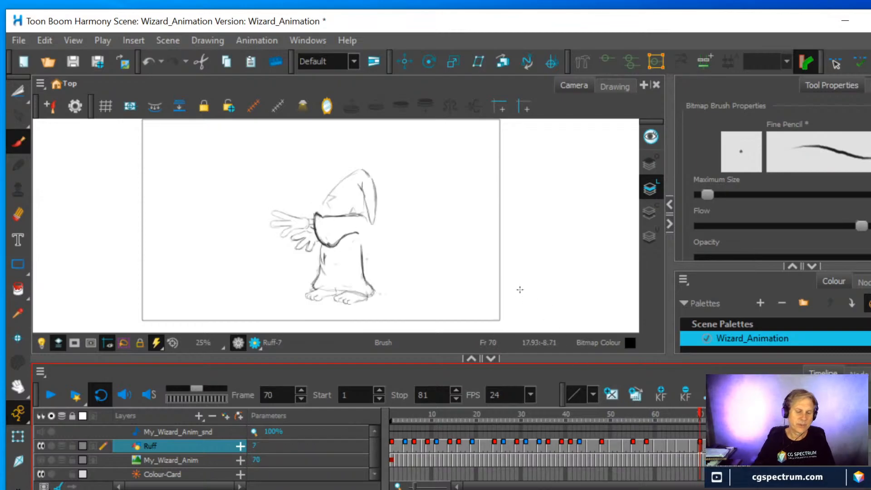
{"action": "left_click", "coordinate": [18, 214]}
{"action": "mouse_move", "coordinate": [369, 218]}
{"action": "left_mouse_down"}
{"action": "mouse_move", "coordinate": [374, 188]}
{"action": "mouse_move", "coordinate": [372, 209]}
{"action": "left_mouse_up"}
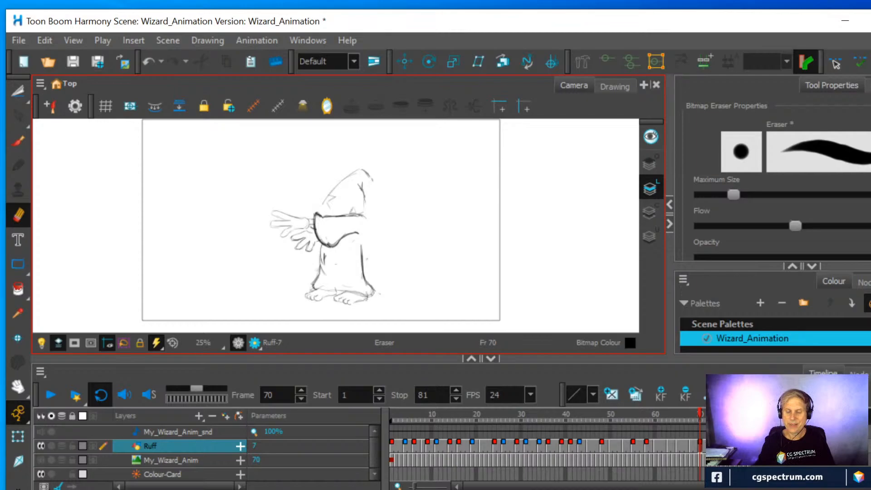
{"action": "left_click", "coordinate": [709, 446]}
{"action": "mouse_move", "coordinate": [372, 228]}
{"action": "left_mouse_down"}
{"action": "mouse_move", "coordinate": [368, 204]}
{"action": "mouse_move", "coordinate": [374, 221]}
{"action": "mouse_move", "coordinate": [383, 174]}
{"action": "left_mouse_up"}
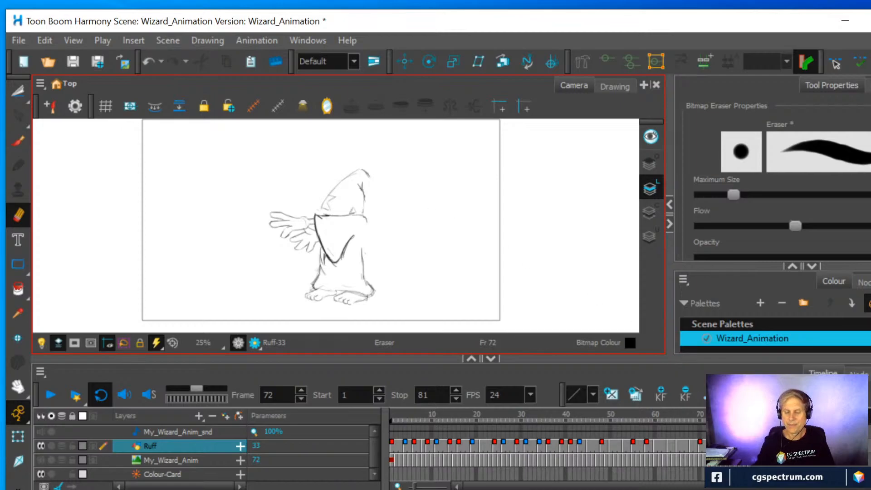
Erase the back edge of the hanging hat tip in the Ruff drawings at frames 74, 76 and 78
{"action": "left_click", "coordinate": [718, 446]}
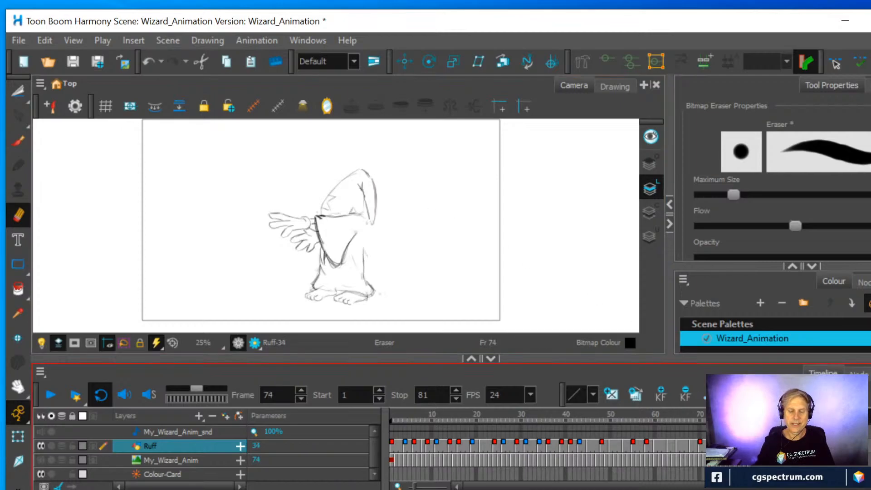
{"action": "left_click_drag", "start_coordinate": [367, 219], "coordinate": [376, 170]}
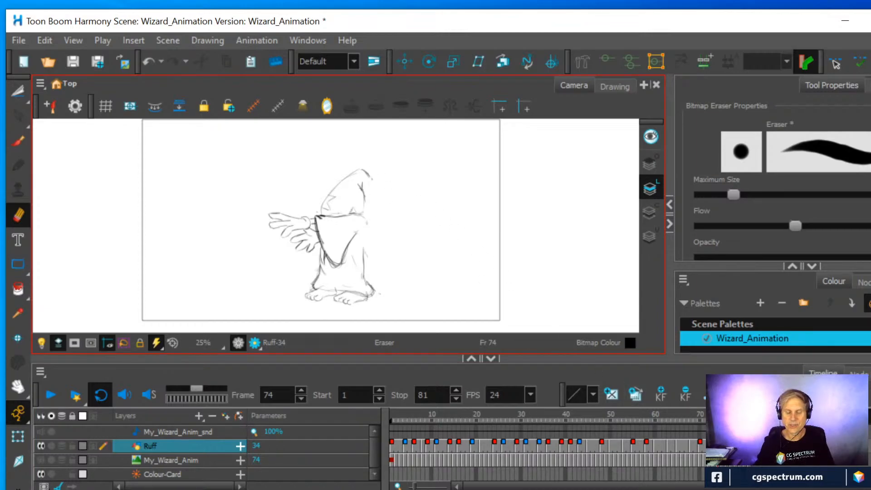
{"action": "left_click", "coordinate": [727, 446]}
{"action": "mouse_move", "coordinate": [372, 228]}
{"action": "left_mouse_down"}
{"action": "mouse_move", "coordinate": [368, 204]}
{"action": "mouse_move", "coordinate": [371, 222]}
{"action": "mouse_move", "coordinate": [374, 179]}
{"action": "left_mouse_up"}
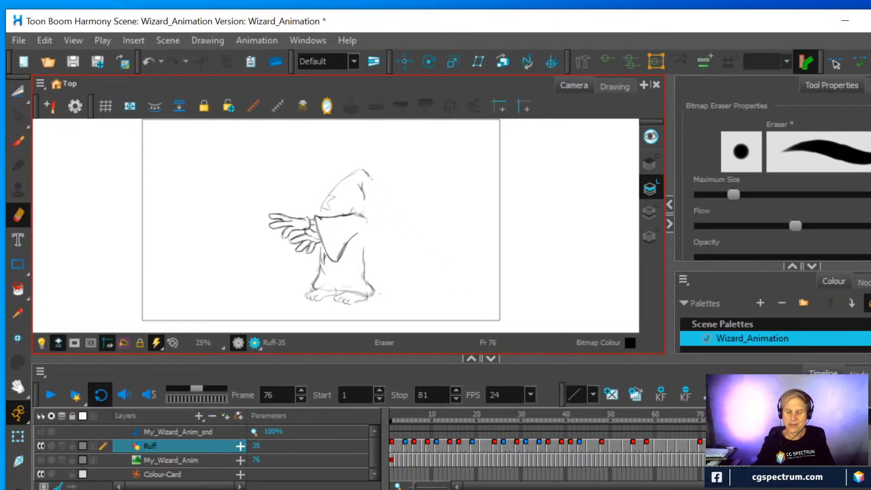
{"action": "left_click", "coordinate": [736, 446]}
{"action": "mouse_move", "coordinate": [368, 206]}
{"action": "left_mouse_down"}
{"action": "mouse_move", "coordinate": [375, 213]}
{"action": "mouse_move", "coordinate": [375, 187]}
{"action": "left_mouse_up"}
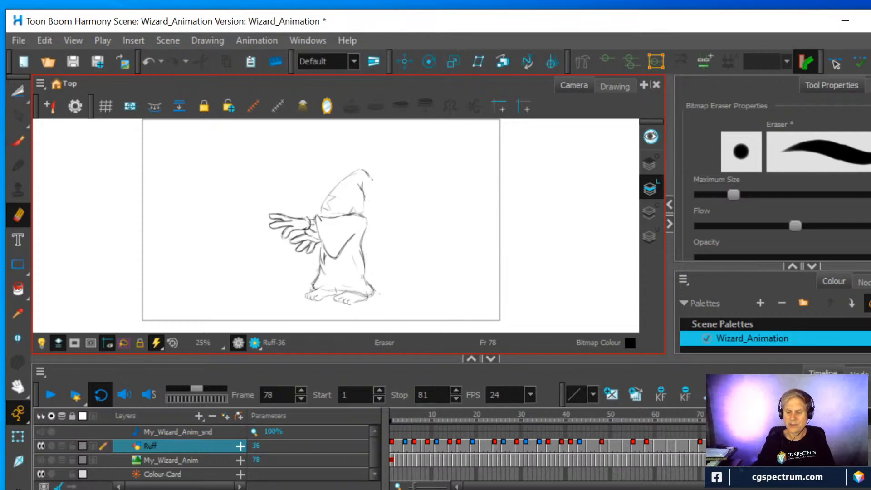
{"action": "left_click", "coordinate": [745, 447]}
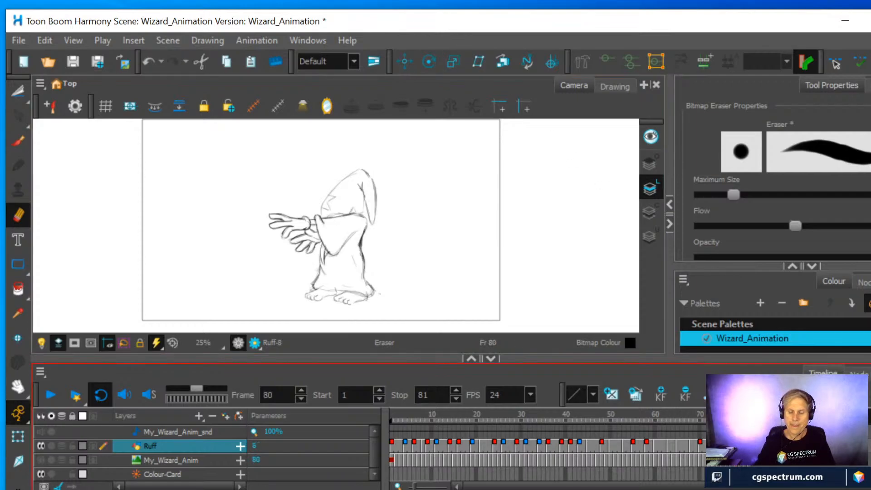
Flip between frames 69 and 70 to compare the hat tip before and after the erased section begins
{"action": "left_click", "coordinate": [699, 448]}
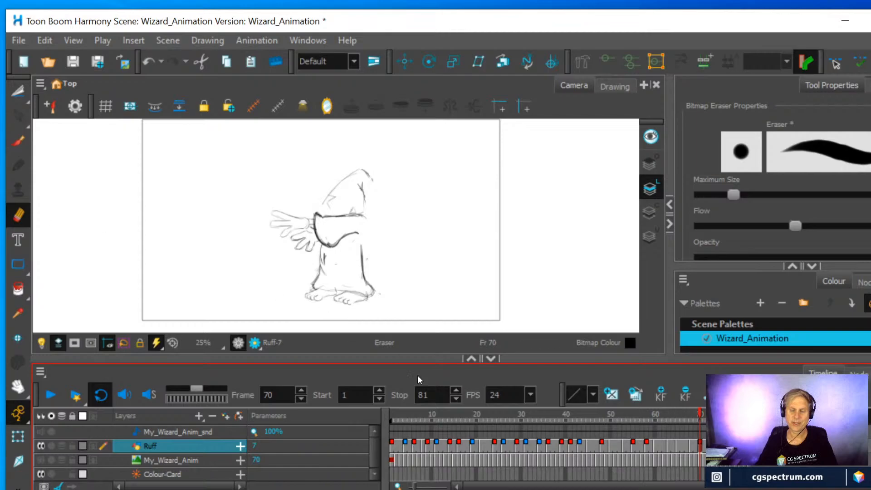
{"action": "mouse_move", "coordinate": [701, 413]}
{"action": "left_mouse_down"}
{"action": "mouse_move", "coordinate": [643, 416]}
{"action": "mouse_move", "coordinate": [710, 415]}
{"action": "mouse_move", "coordinate": [701, 434]}
{"action": "mouse_move", "coordinate": [671, 435]}
{"action": "mouse_move", "coordinate": [696, 434]}
{"action": "left_mouse_up"}
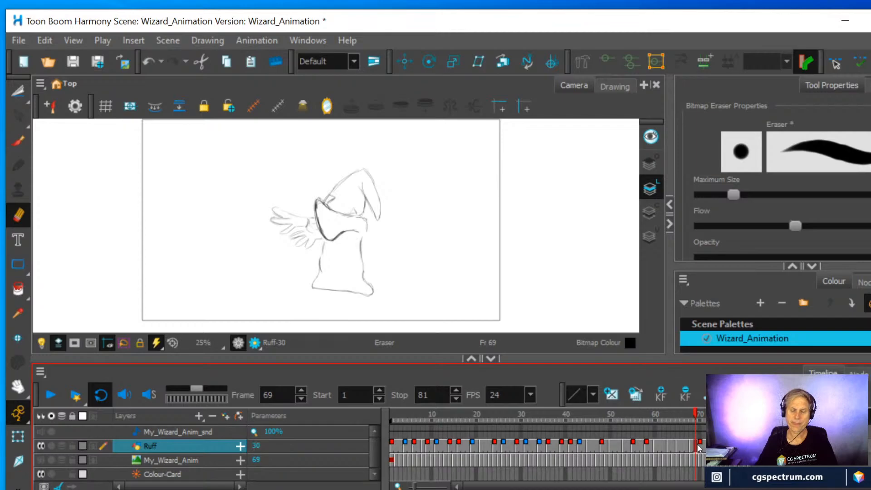
{"action": "left_click_drag", "start_coordinate": [699, 443], "coordinate": [701, 445]}
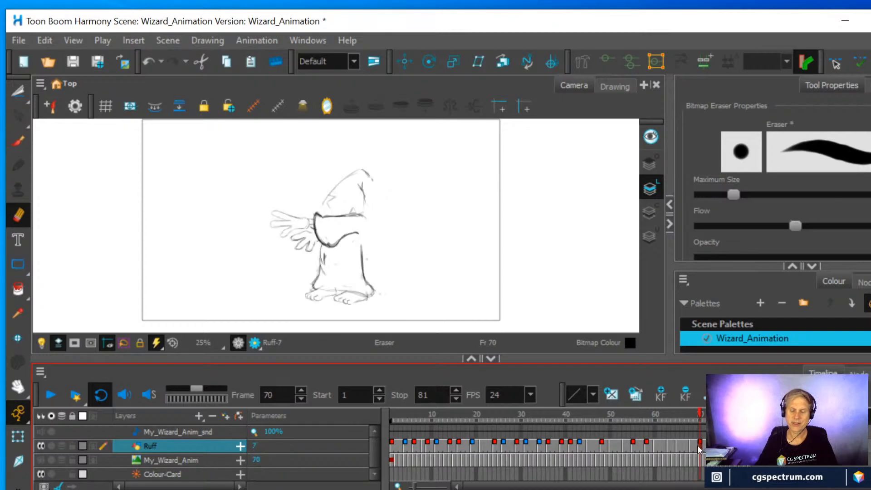
{"action": "left_click", "coordinate": [694, 448]}
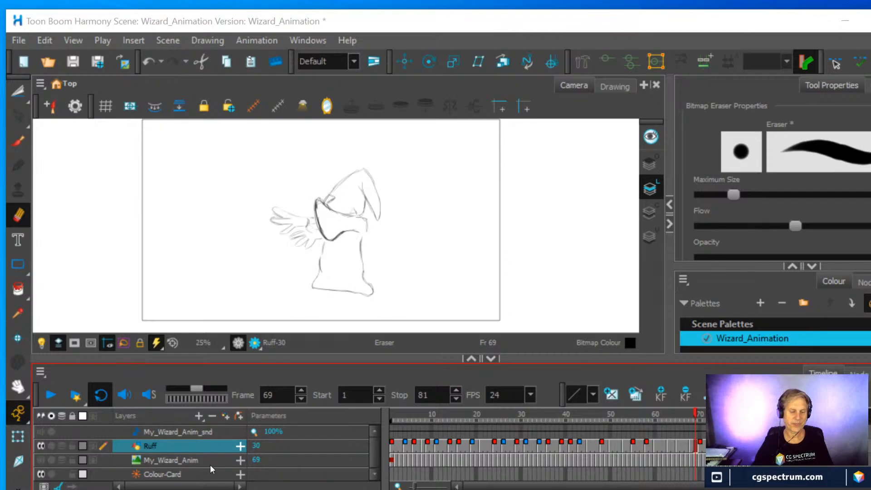
Play the animation, viewing the My_Wizard_Anim reference alone for comparison before returning to only the Ruff drawings
{"action": "left_click", "coordinate": [50, 398]}
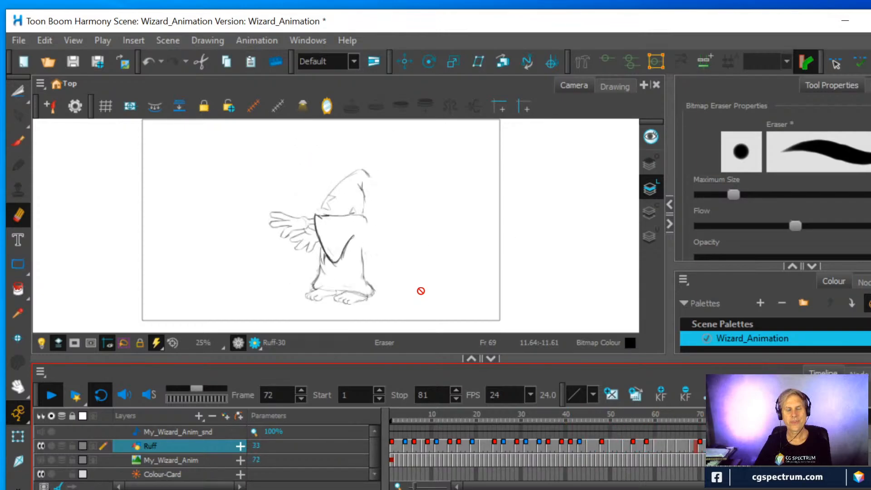
{"action": "left_click", "coordinate": [41, 460]}
{"action": "left_click", "coordinate": [40, 446]}
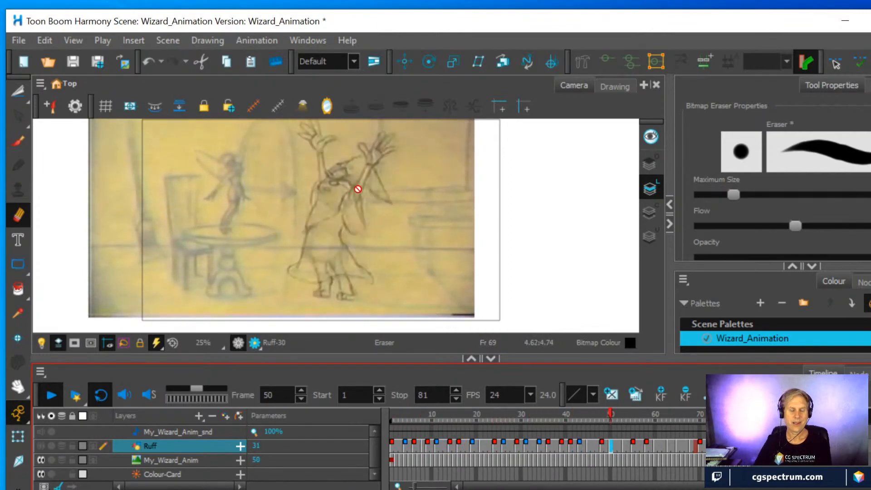
{"action": "left_click", "coordinate": [40, 446]}
{"action": "left_click", "coordinate": [42, 460]}
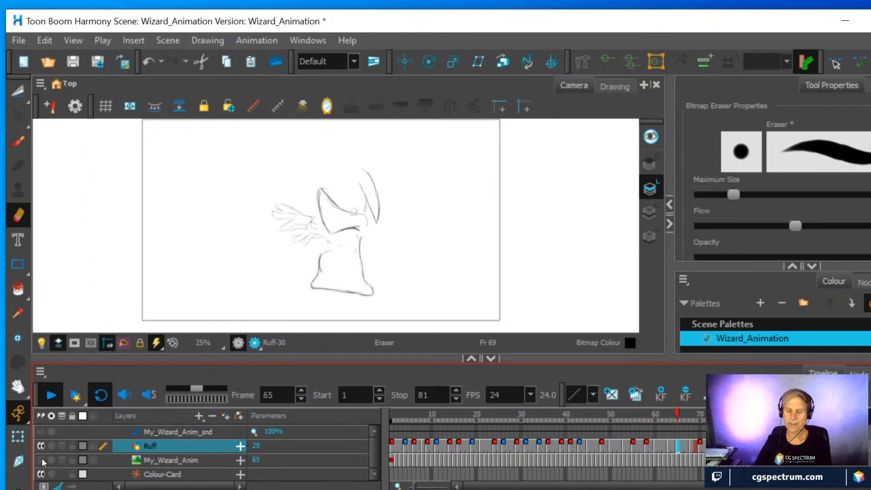